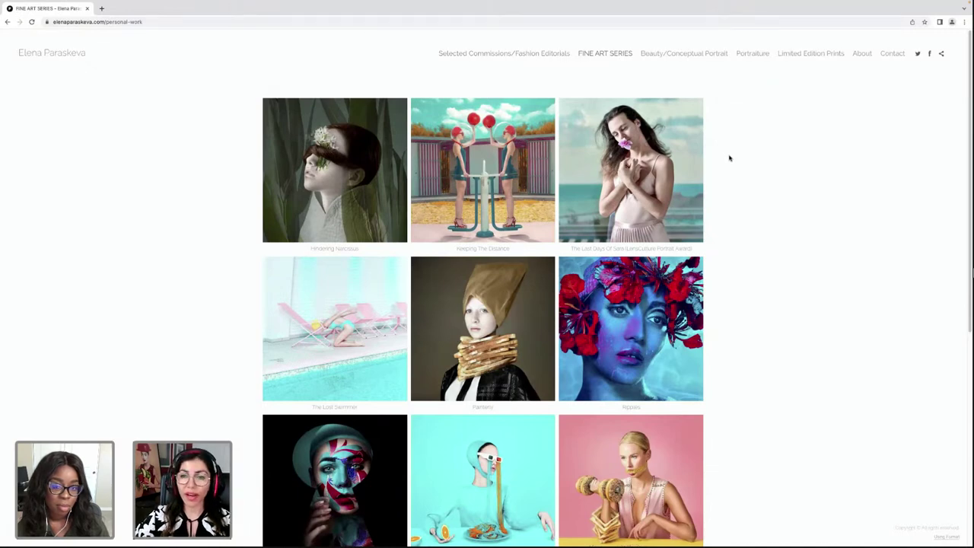
# Open The Last Days Of Sara series page and scroll through its photos
pyautogui.click(692, 162)
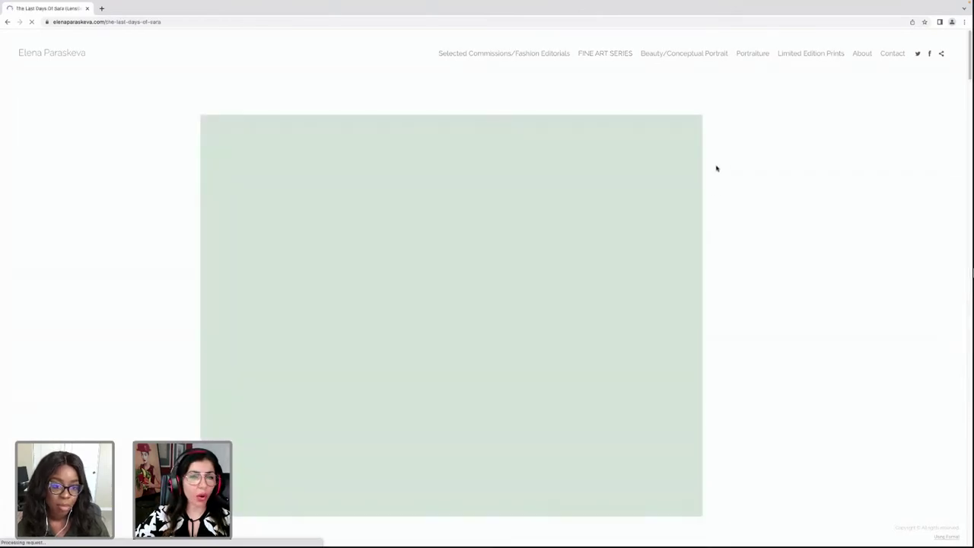
pyautogui.scroll(-5, 743, 255)
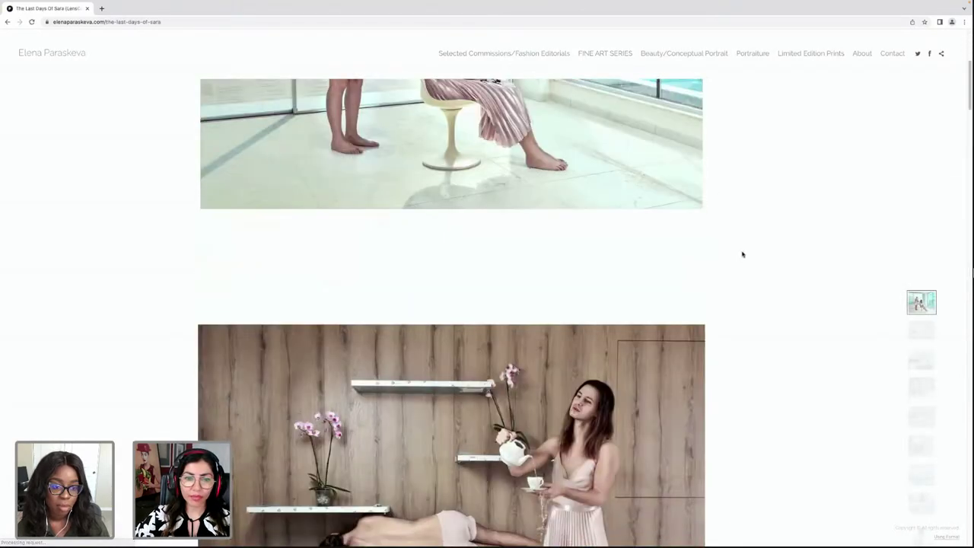
pyautogui.scroll(-3, 743, 255)
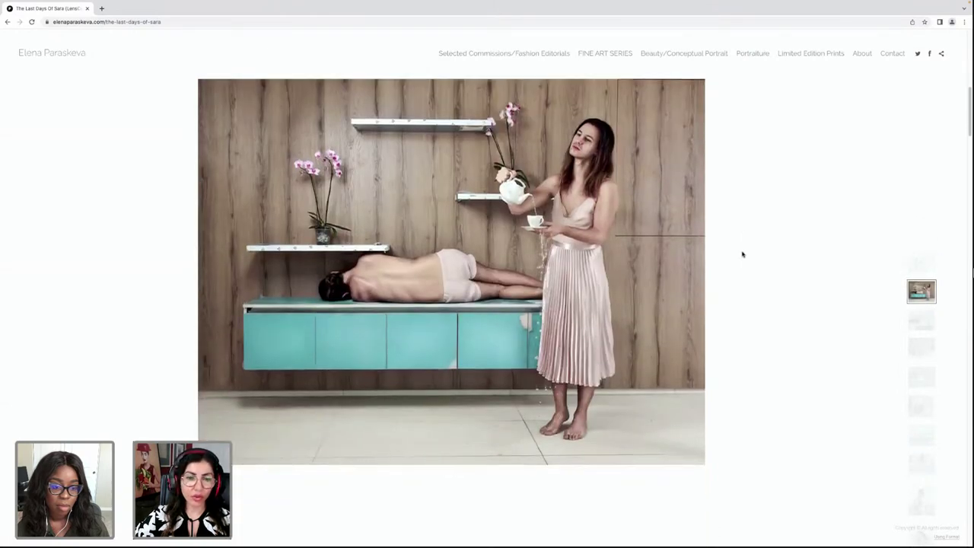
pyautogui.scroll(-5, 743, 255)
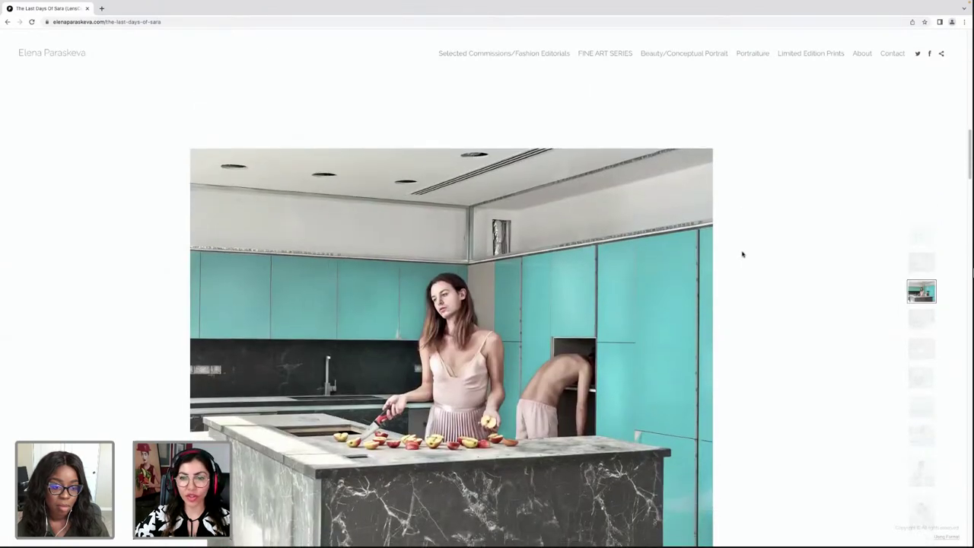
pyautogui.scroll(-3, 742, 255)
pyautogui.scroll(-5, 742, 255)
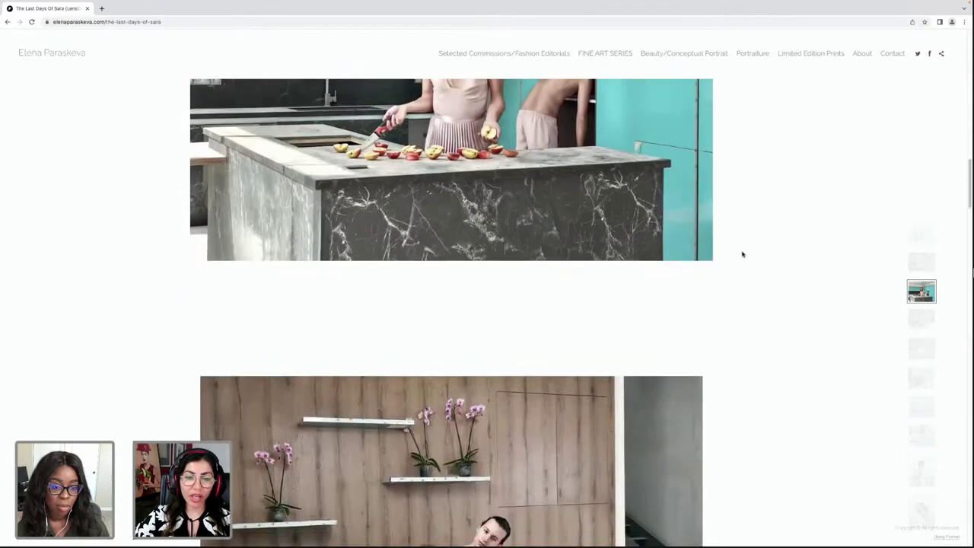
pyautogui.scroll(-5, 743, 254)
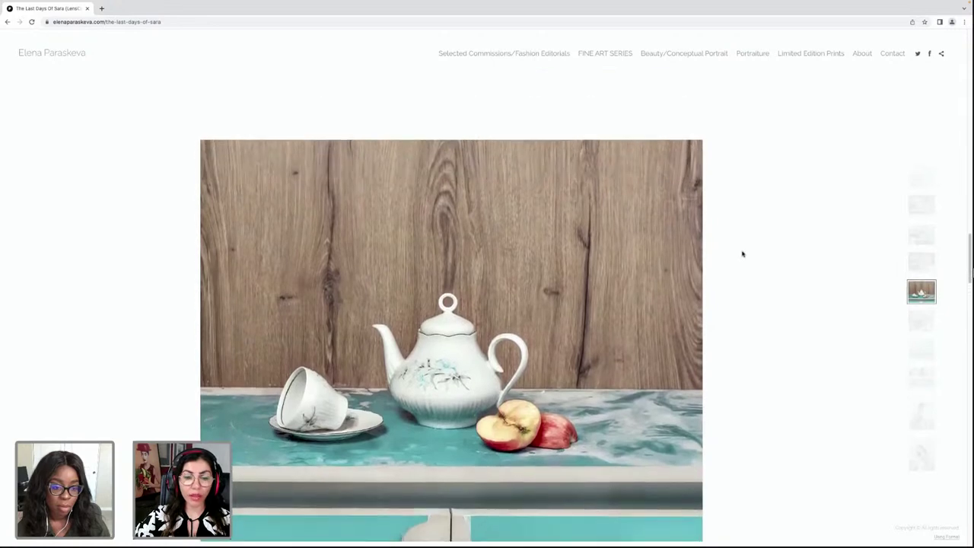
pyautogui.scroll(-5, 743, 255)
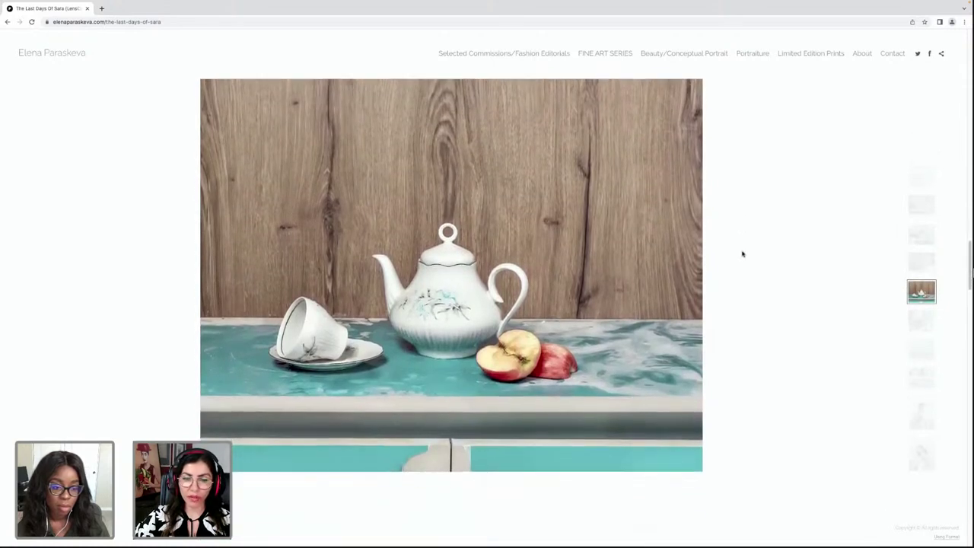
pyautogui.scroll(-6, 742, 254)
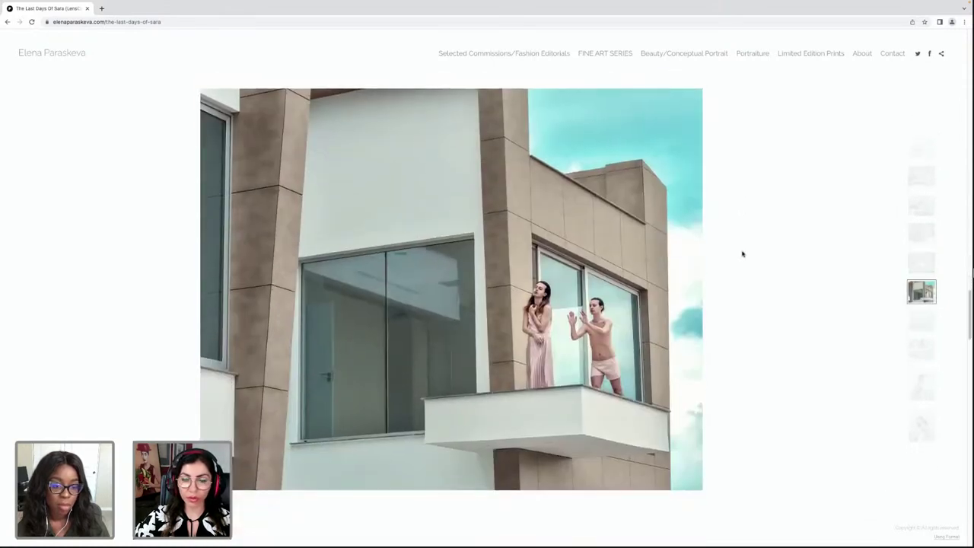
pyautogui.scroll(-1, 743, 254)
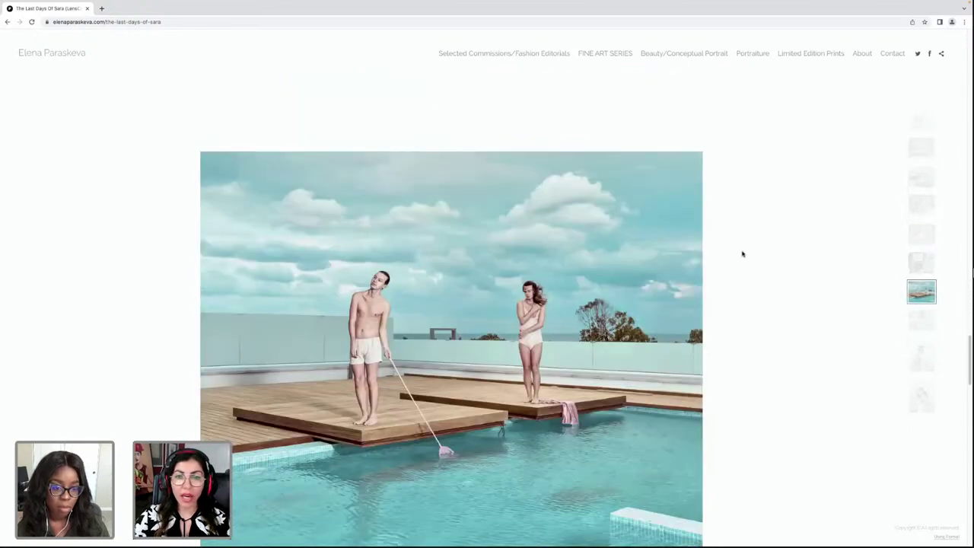
pyautogui.scroll(-1, 742, 254)
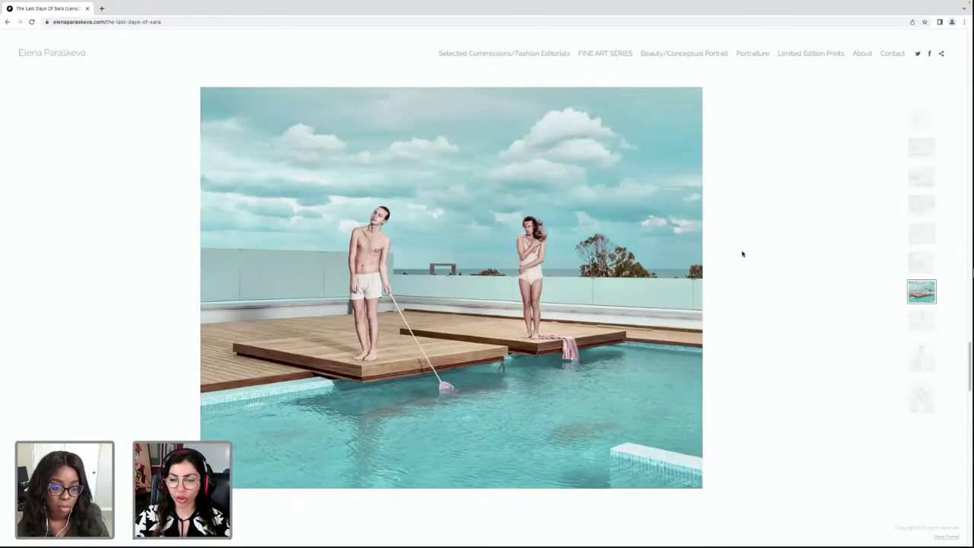
pyautogui.scroll(-1, 743, 254)
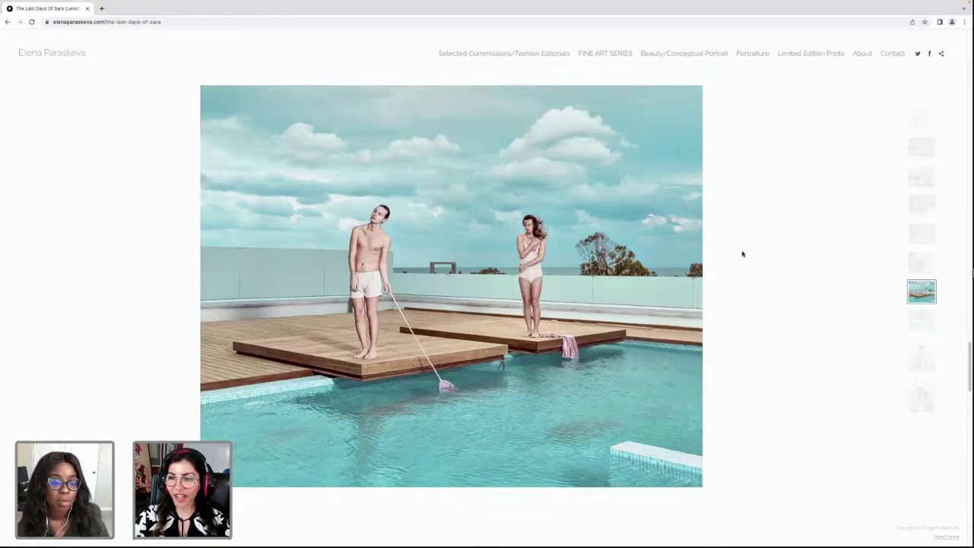
pyautogui.scroll(-6, 743, 254)
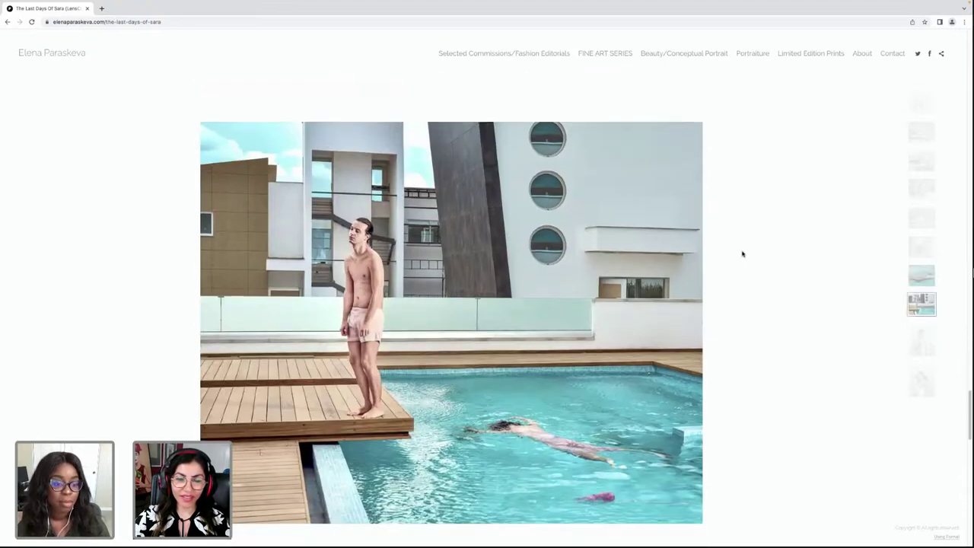
pyautogui.scroll(-8, 743, 254)
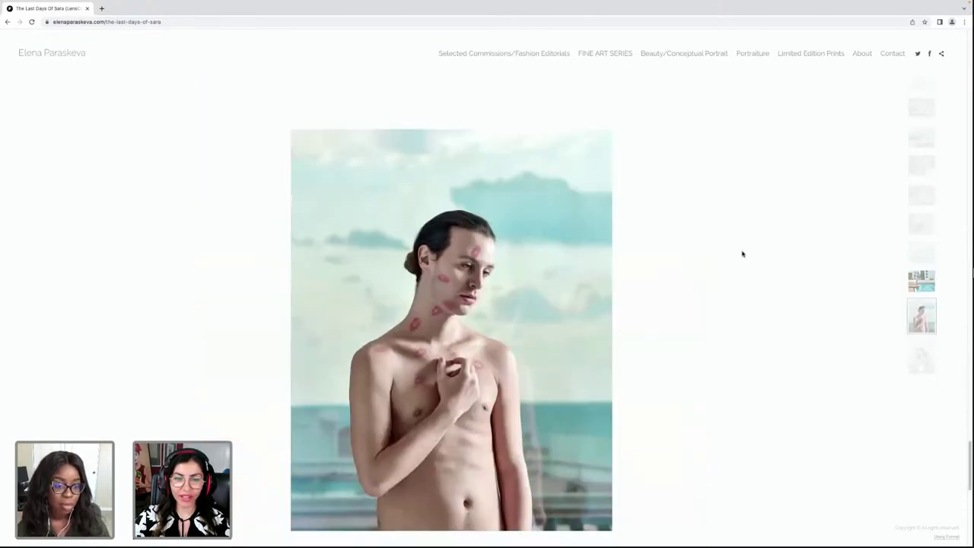
pyautogui.scroll(-4, 742, 254)
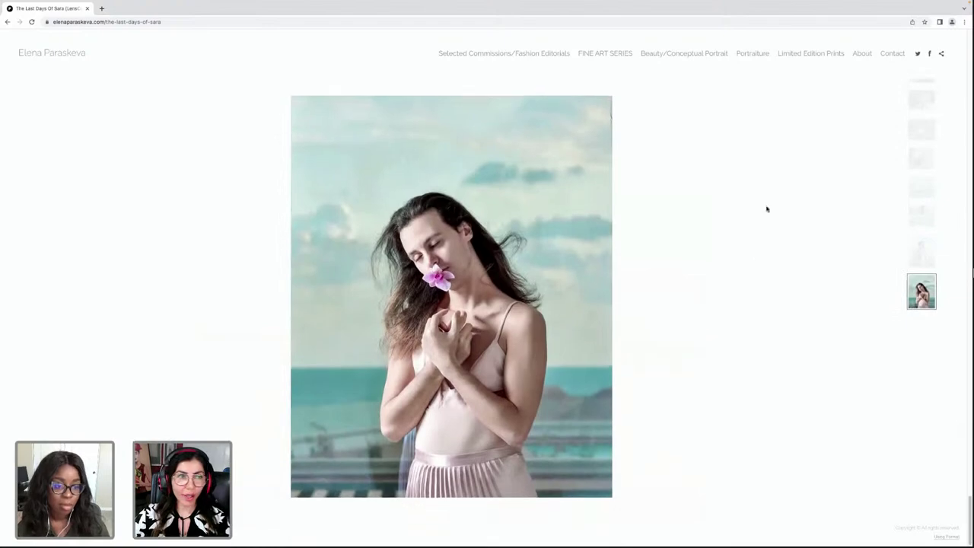
# Browse The Lost Swimmer series down to its final pool image of swimmers
pyautogui.click(600, 54)
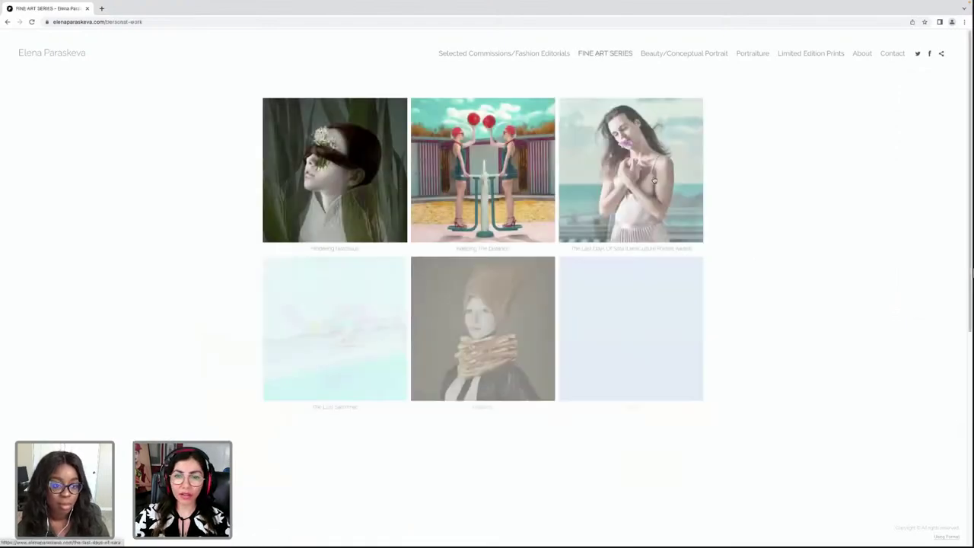
pyautogui.scroll(-3, 711, 214)
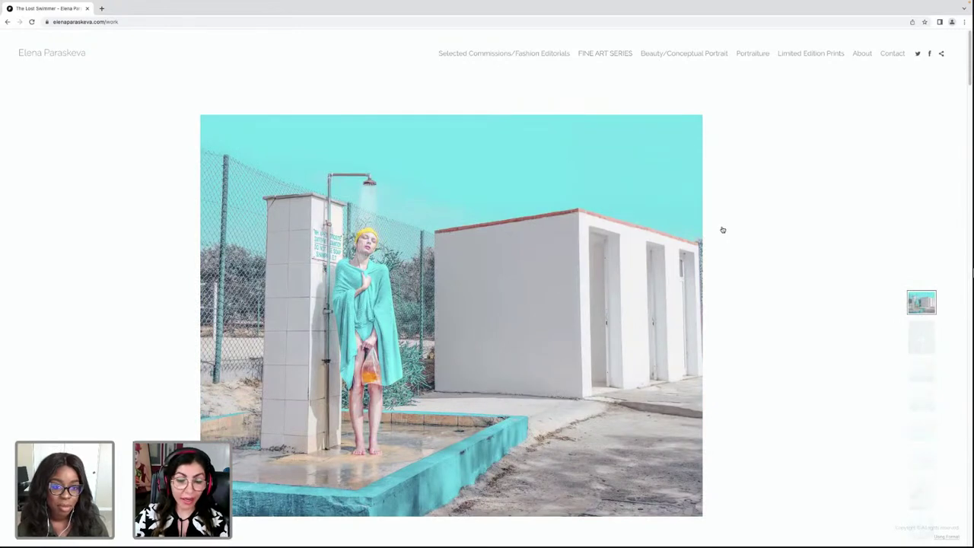
pyautogui.scroll(-1, 723, 230)
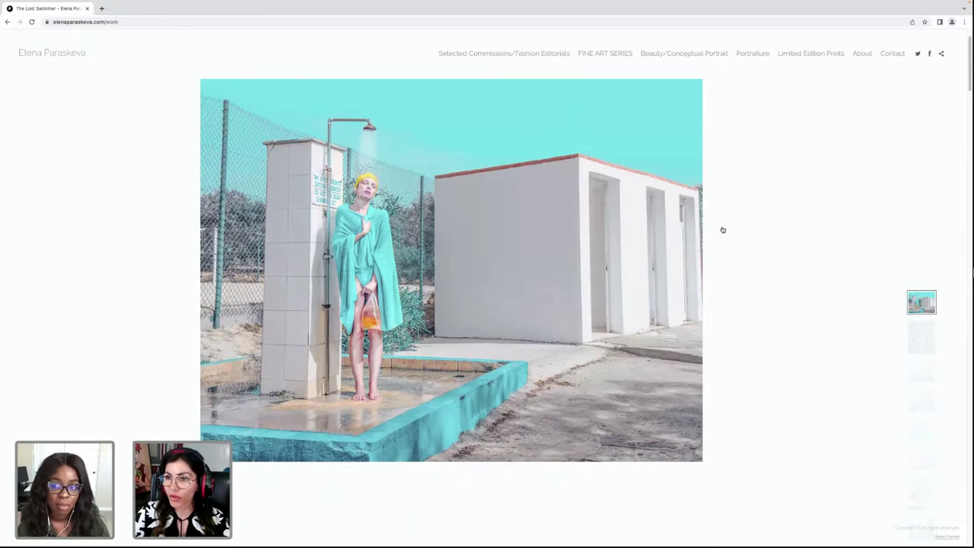
pyautogui.scroll(-5, 723, 230)
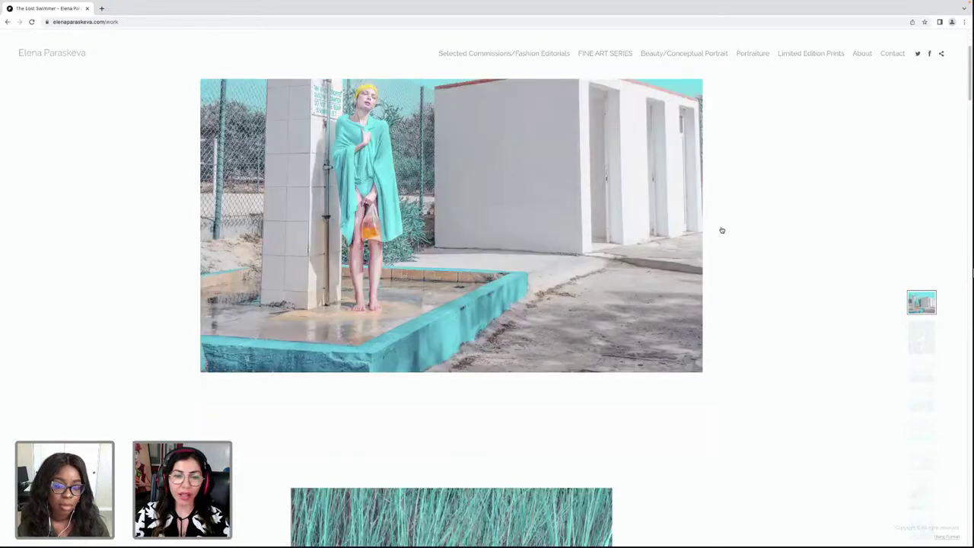
pyautogui.scroll(-1, 722, 231)
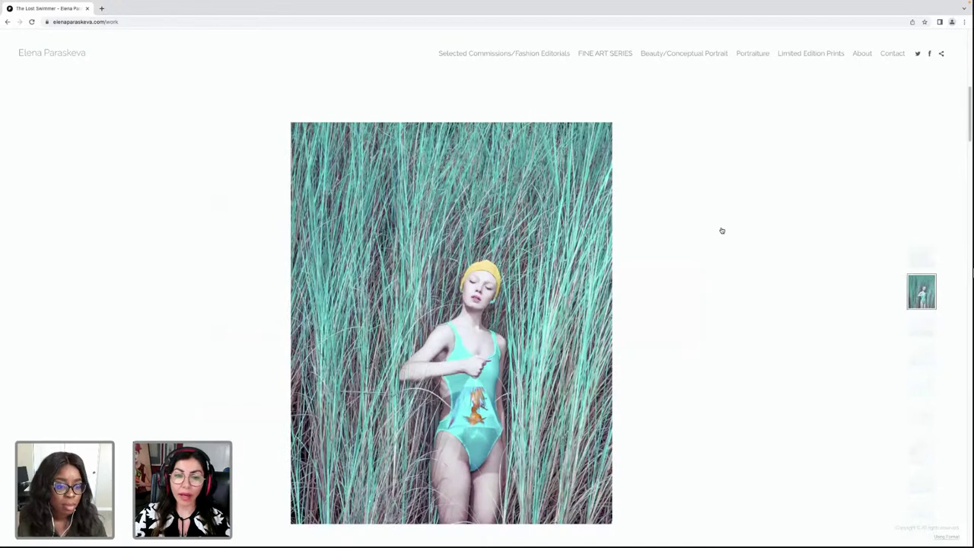
pyautogui.scroll(-2, 722, 231)
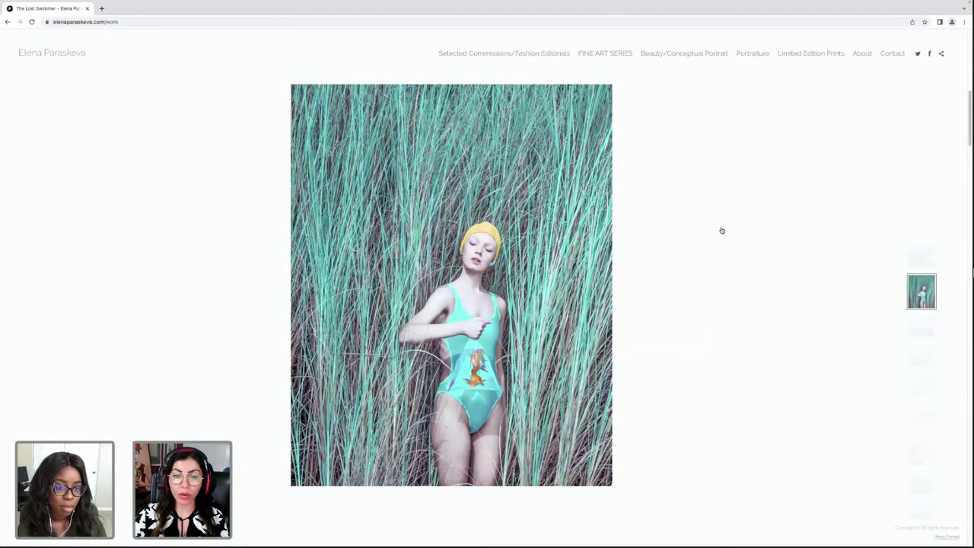
pyautogui.scroll(-6, 722, 230)
pyautogui.scroll(-1, 722, 230)
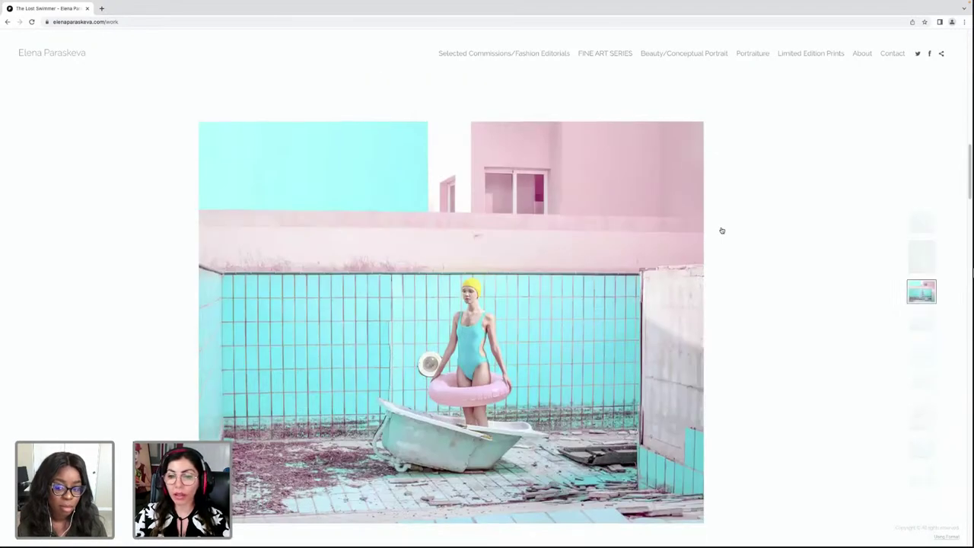
pyautogui.scroll(-7, 722, 230)
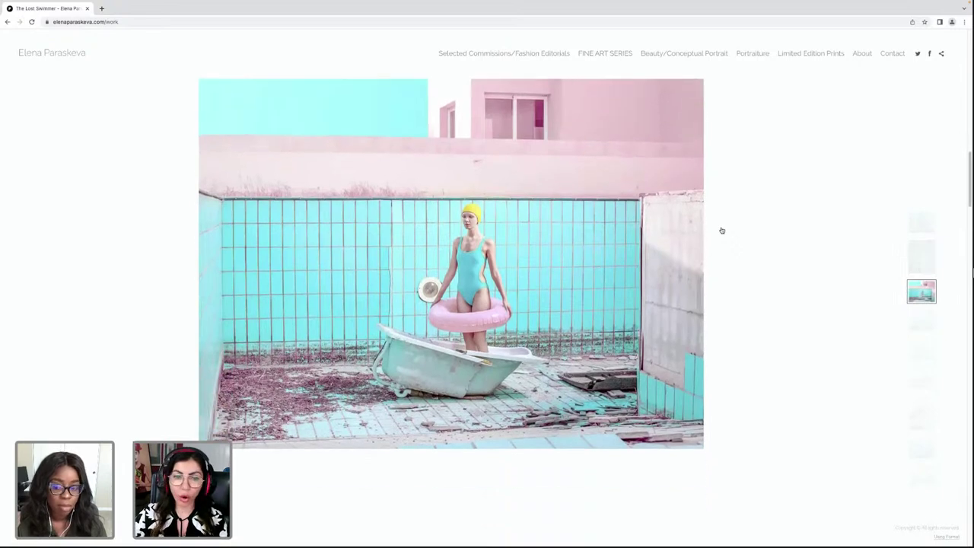
pyautogui.scroll(-6, 723, 230)
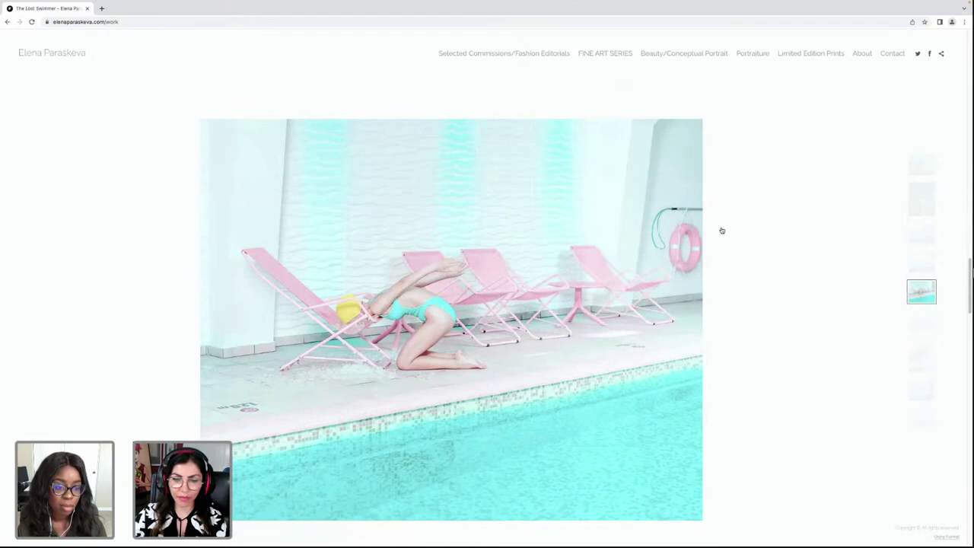
pyautogui.scroll(-7, 722, 231)
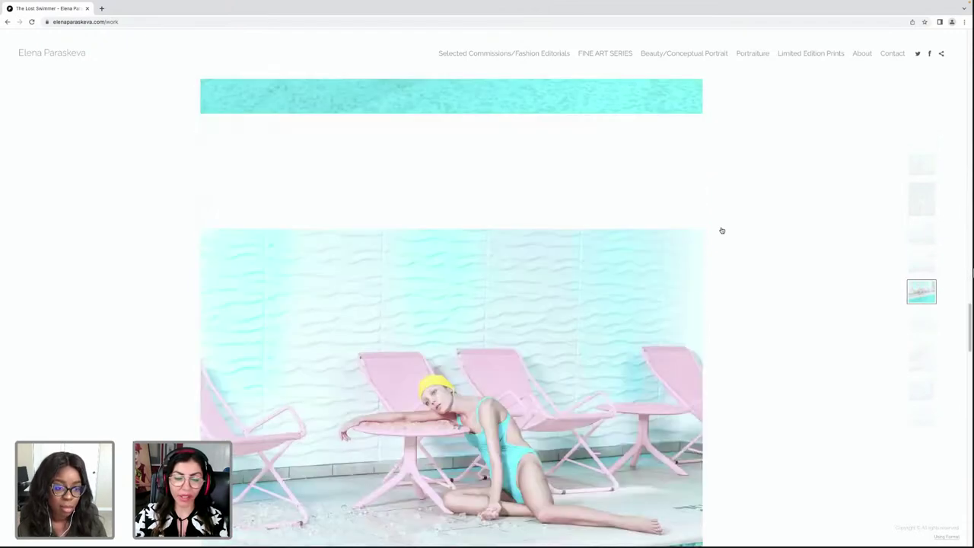
pyautogui.scroll(-11, 722, 230)
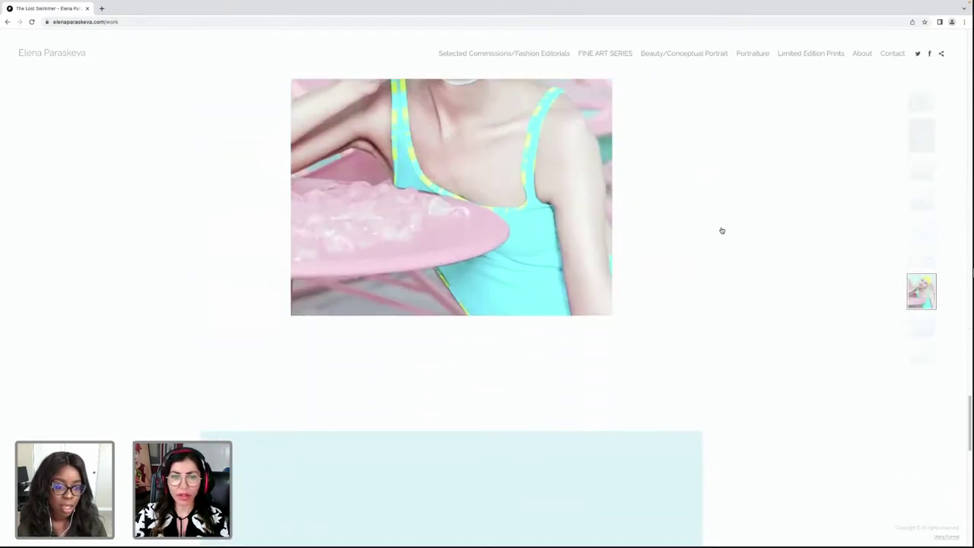
pyautogui.scroll(-6, 722, 231)
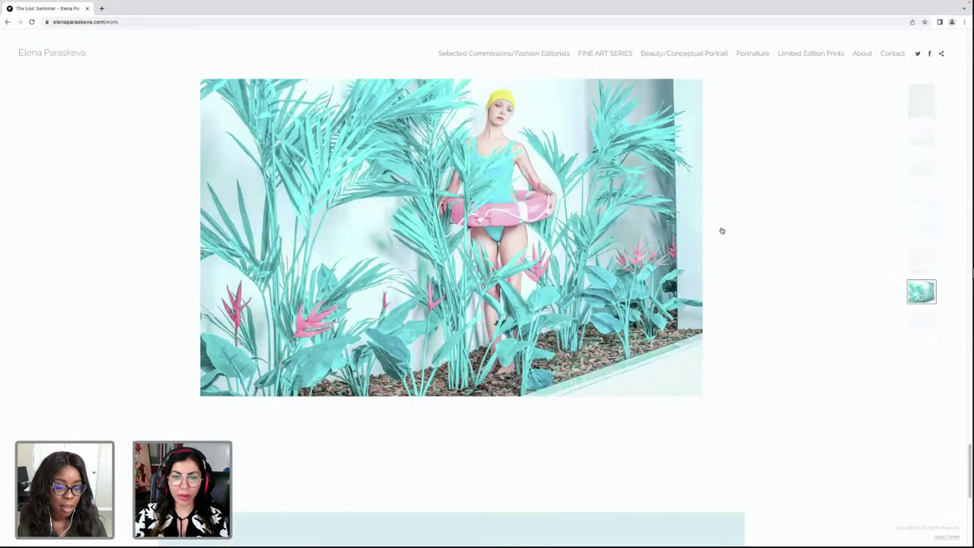
pyautogui.scroll(-1, 723, 231)
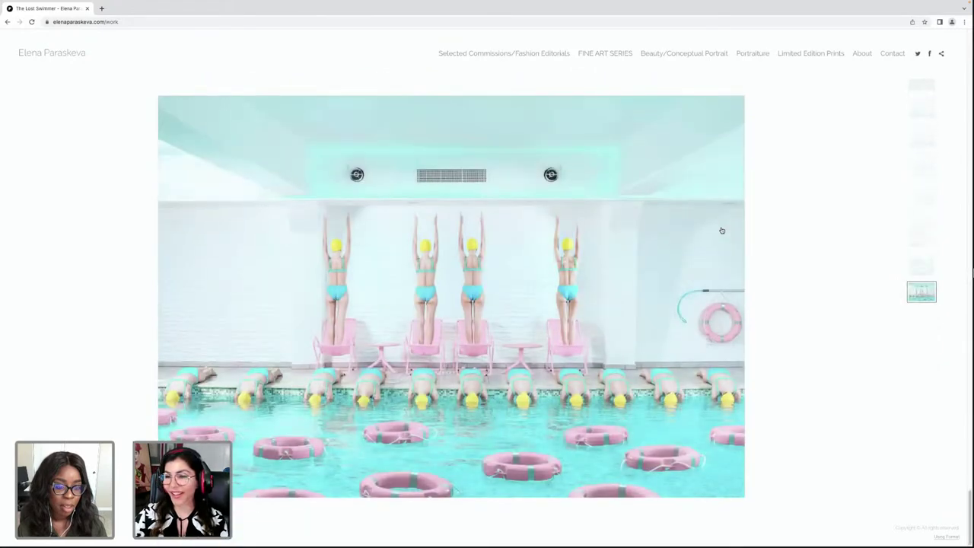
# Open the Hindering Narcissus series from the gallery and scroll through its photos
pyautogui.click(616, 54)
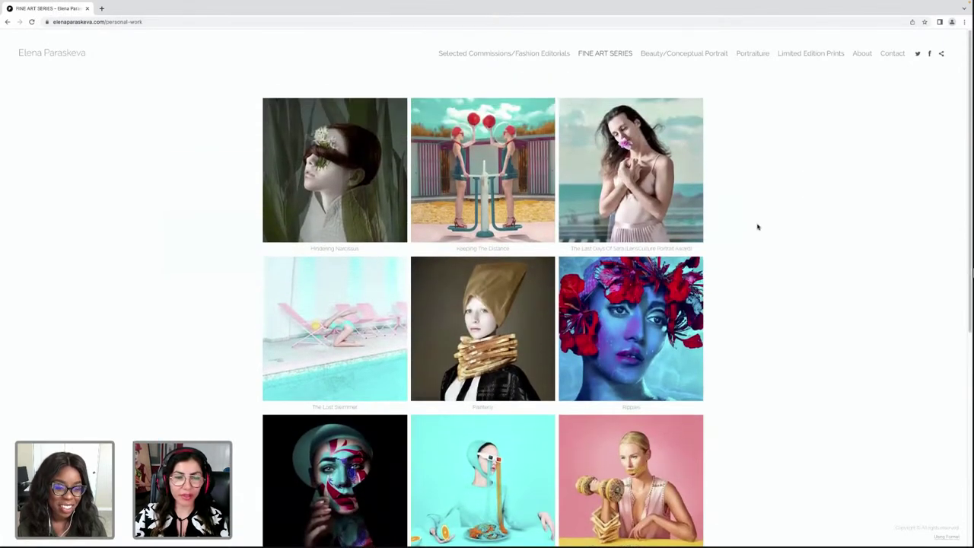
pyautogui.click(605, 227)
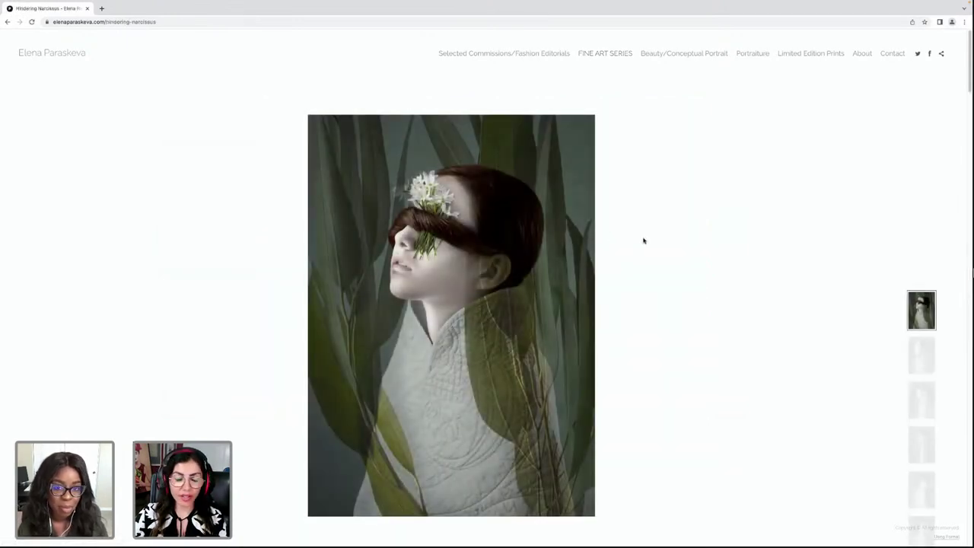
pyautogui.scroll(-5, 645, 243)
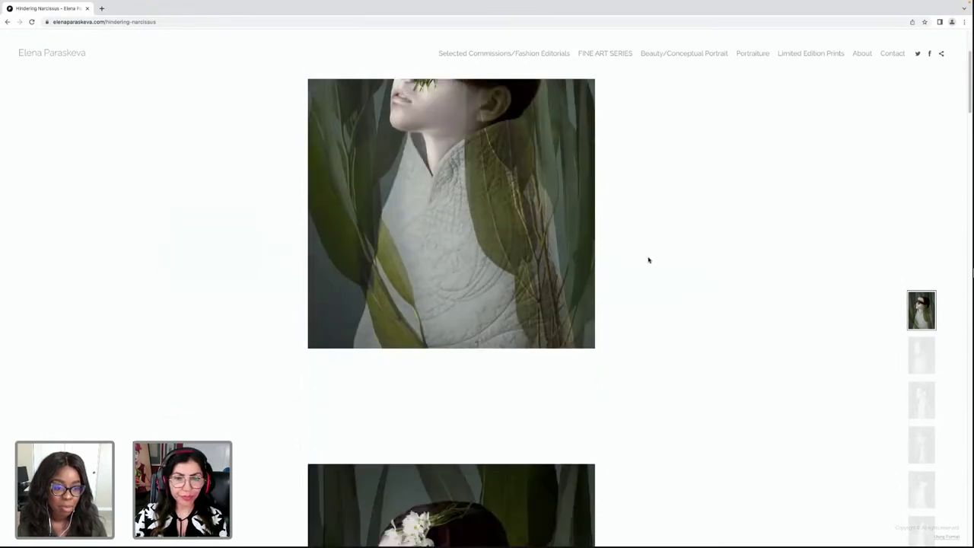
pyautogui.scroll(-1, 648, 259)
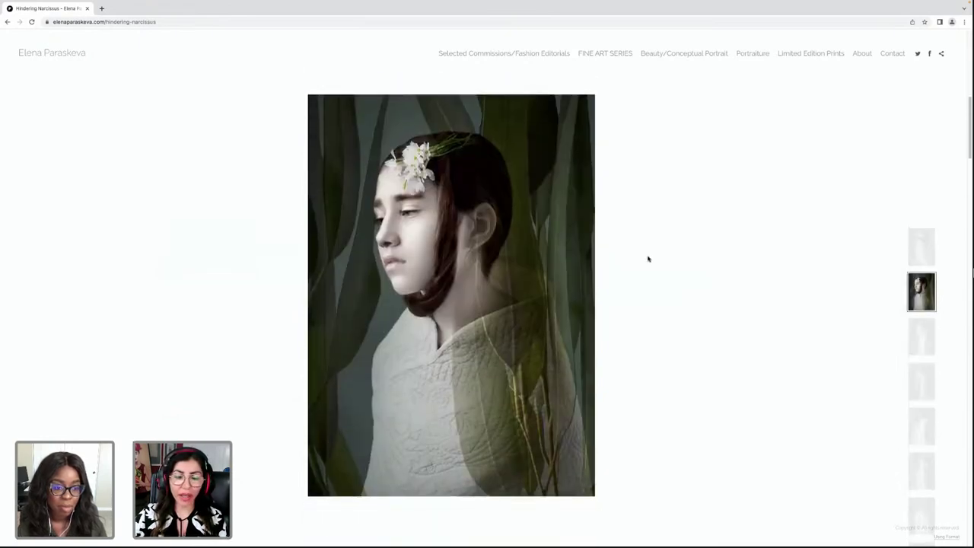
pyautogui.scroll(-5, 649, 260)
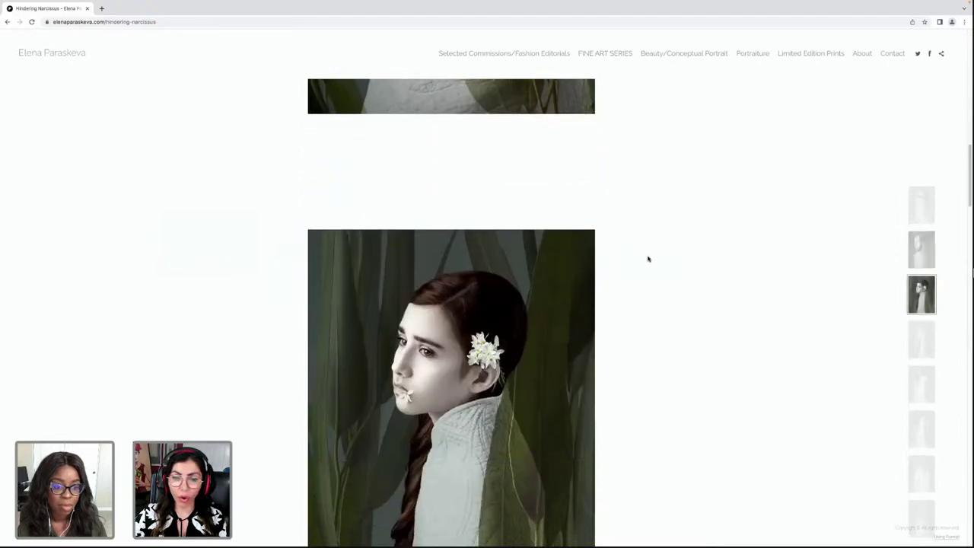
pyautogui.scroll(-1, 648, 260)
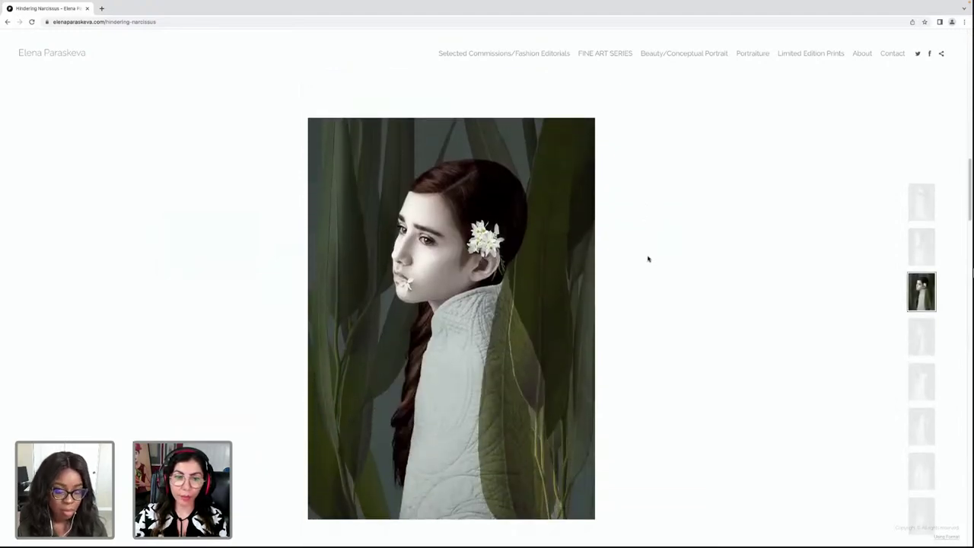
pyautogui.scroll(-9, 648, 260)
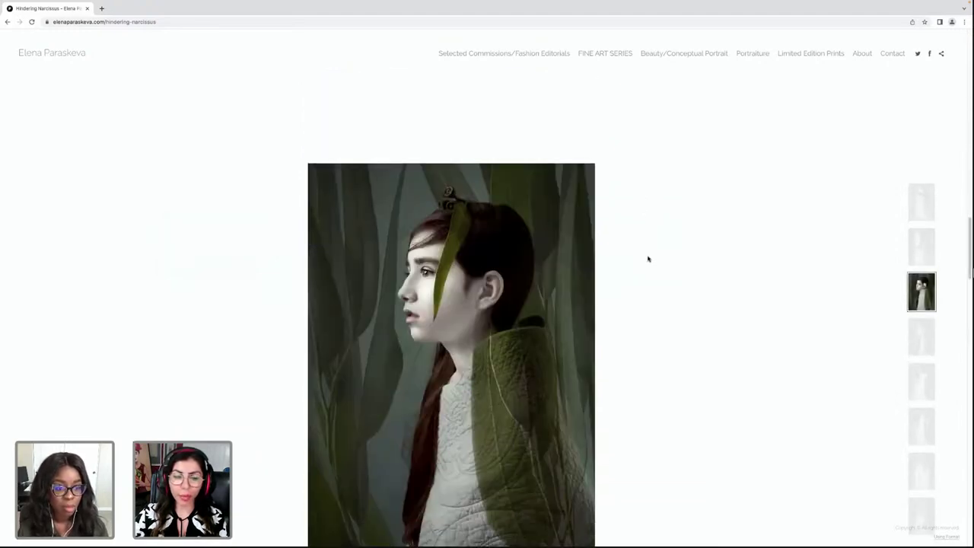
pyautogui.scroll(-12, 649, 260)
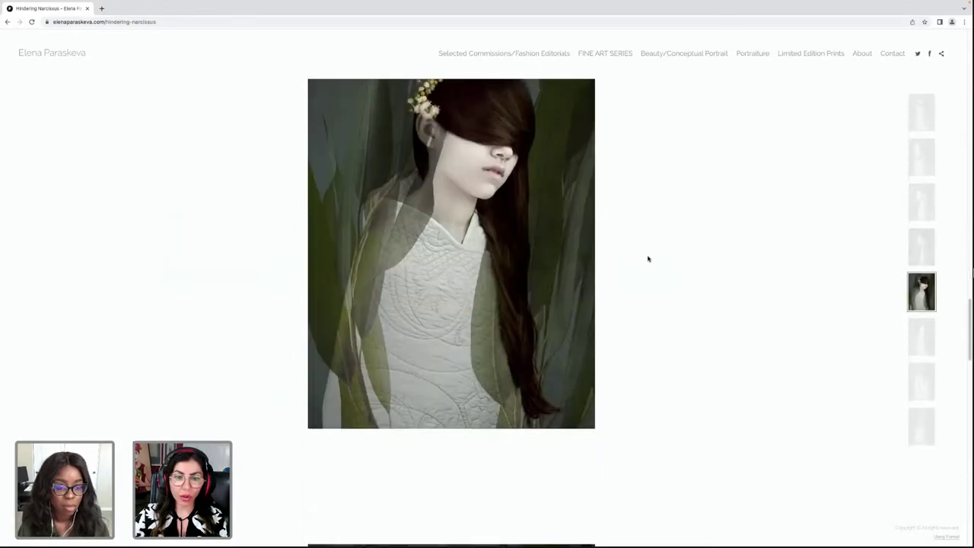
pyautogui.scroll(-10, 648, 260)
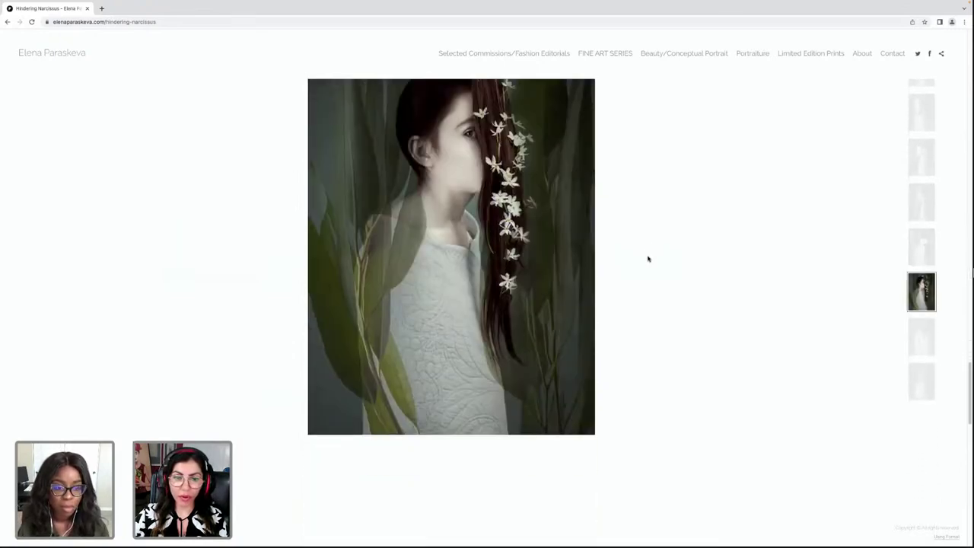
pyautogui.scroll(-12, 648, 259)
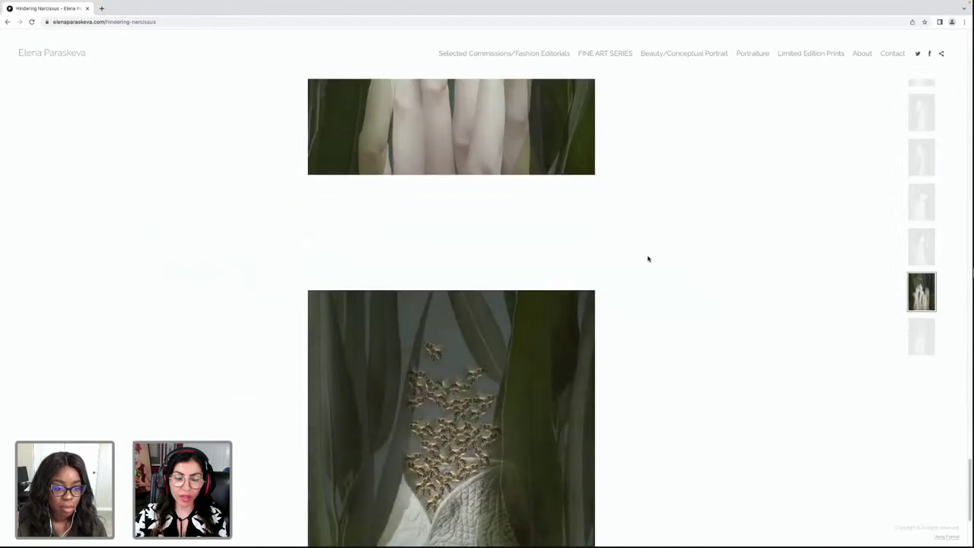
pyautogui.scroll(-2, 648, 260)
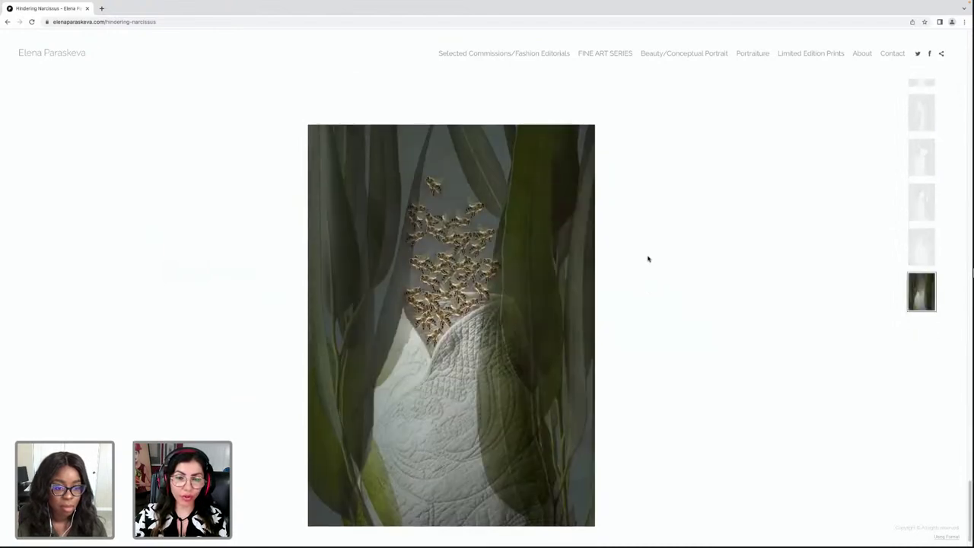
pyautogui.scroll(12, 648, 260)
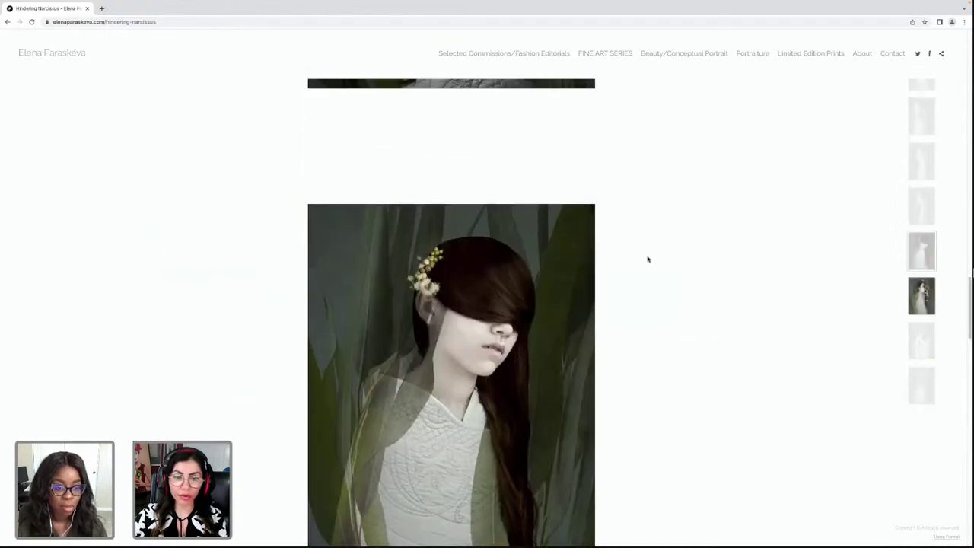
pyautogui.scroll(12, 649, 260)
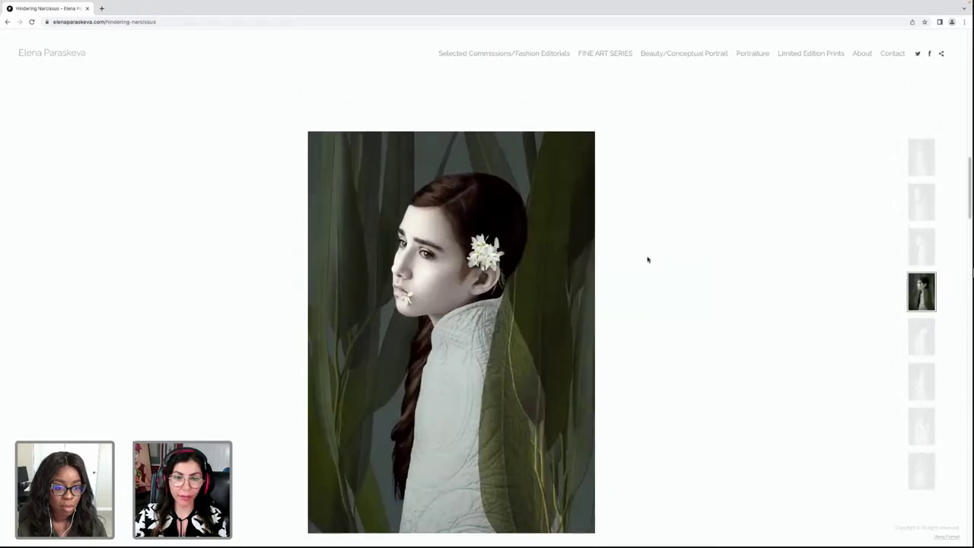
pyautogui.scroll(10, 649, 260)
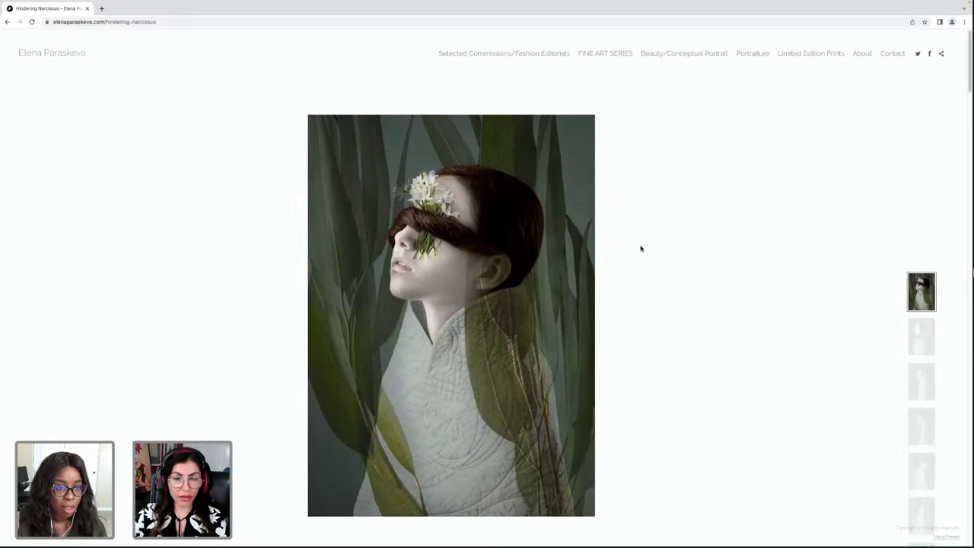
# Go back to the Fine Art Series gallery page and bring up Mission Control
pyautogui.click(628, 55)
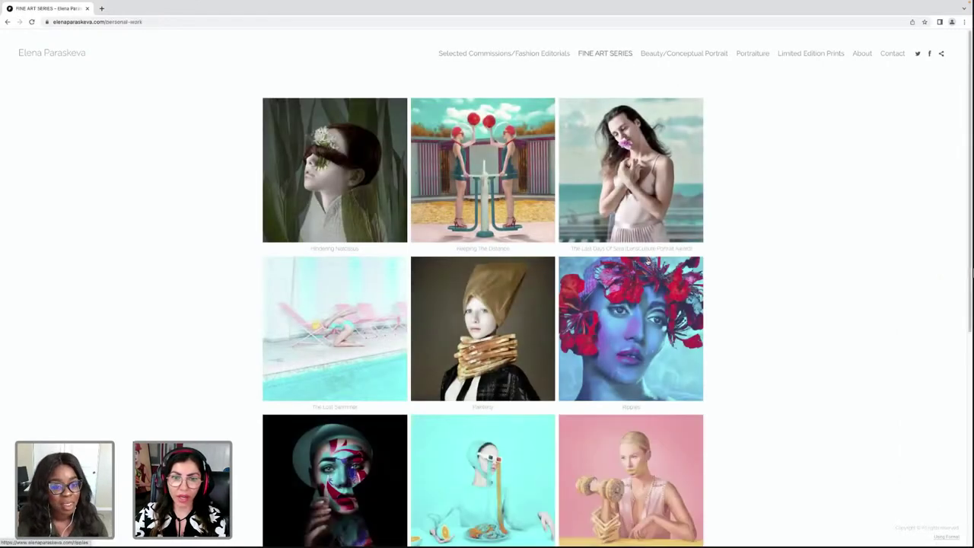
pyautogui.scroll(-5, 647, 263)
pyautogui.hotkey('ctrl', 'Up')
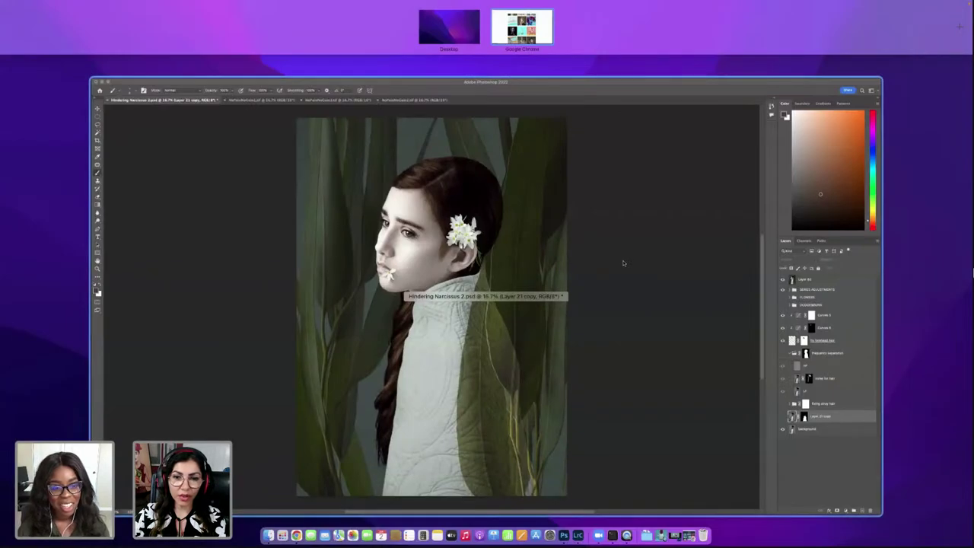
# Return to the Hindering Narcissus 2.psd portrait in Photoshop and select its background layer
pyautogui.click(622, 263)
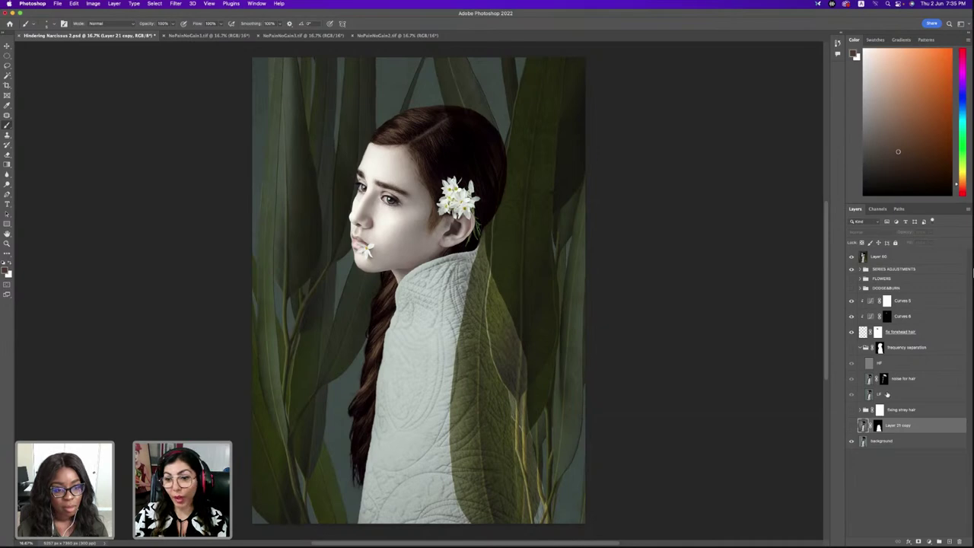
pyautogui.click(890, 440)
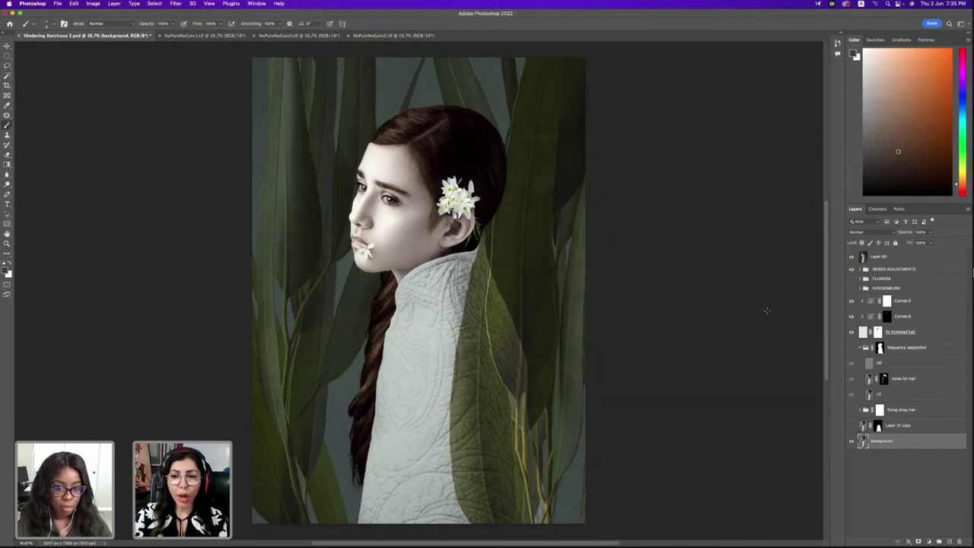
# Hide the leaf overlay Layer 60 and make a copy of the Background layer
pyautogui.click(851, 258)
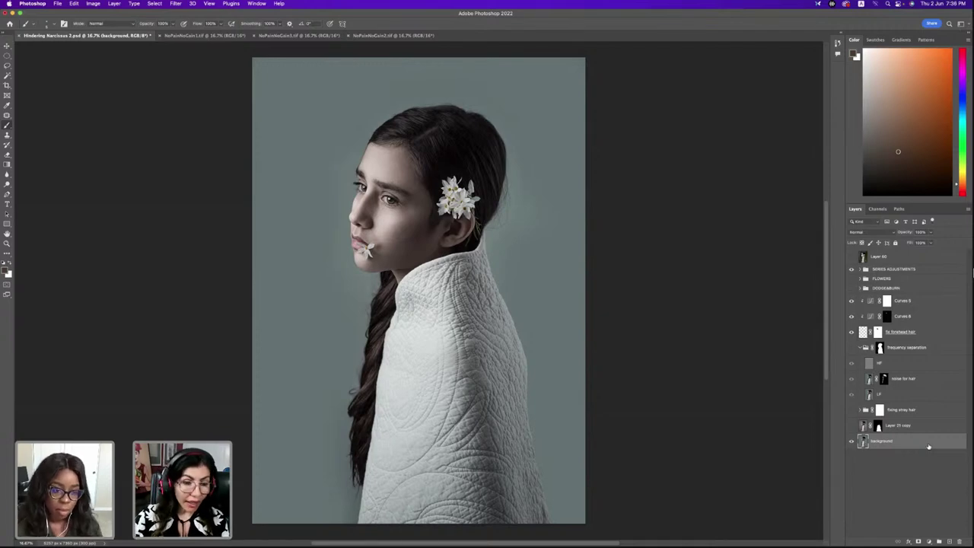
pyautogui.moveTo(929, 446); pyautogui.dragTo(946, 539)
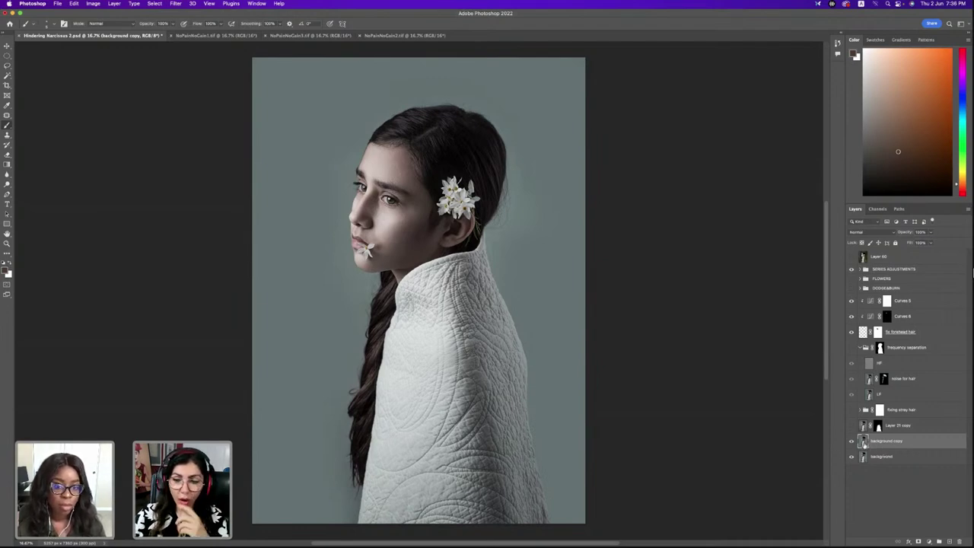
# Open the Camera Raw Filter on the background copy layer
pyautogui.click(174, 8)
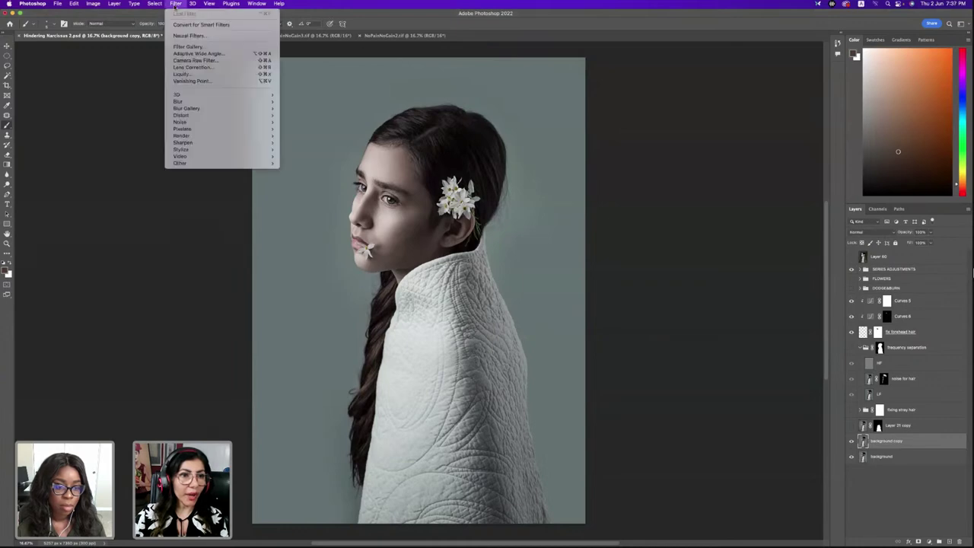
pyautogui.click(192, 60)
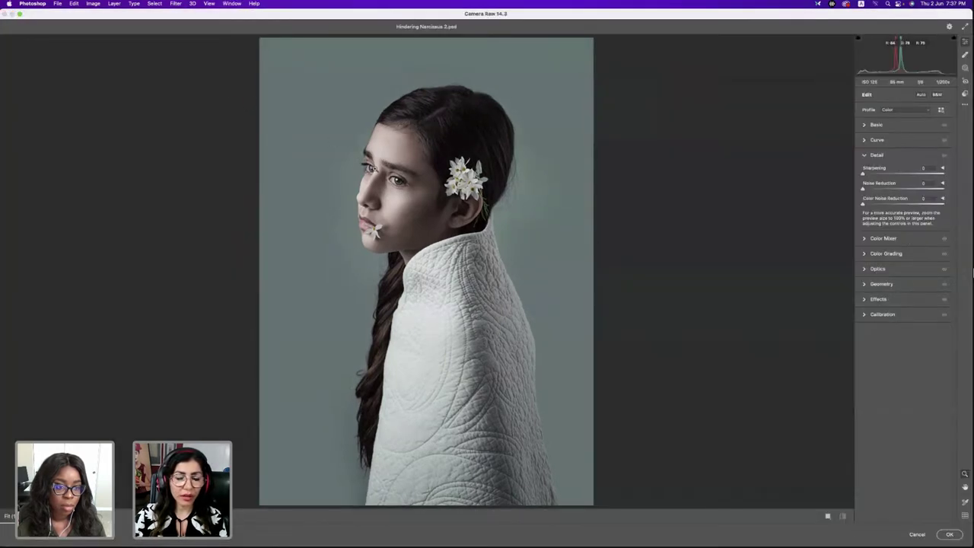
pyautogui.scroll(5, 377, 175)
pyautogui.scroll(3, 395, 200)
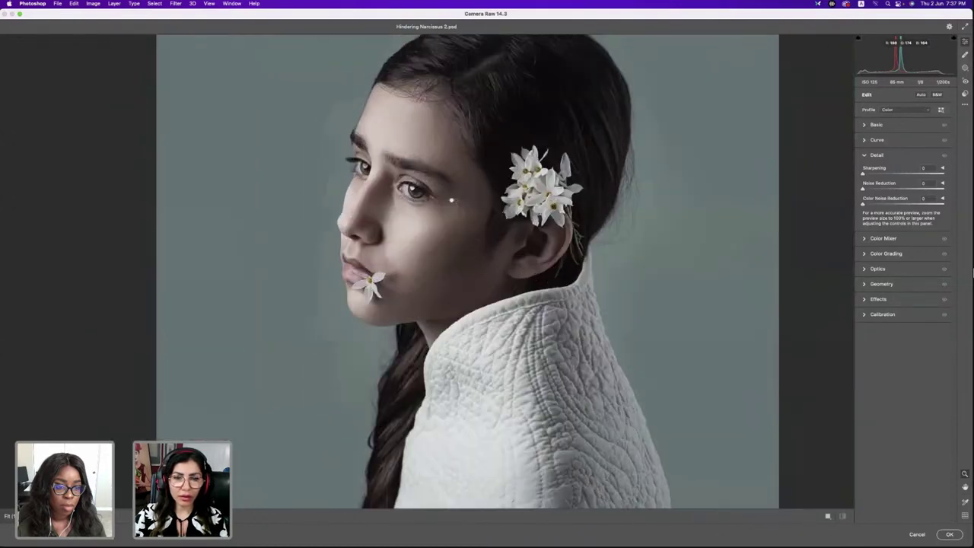
pyautogui.scroll(-1, 480, 263)
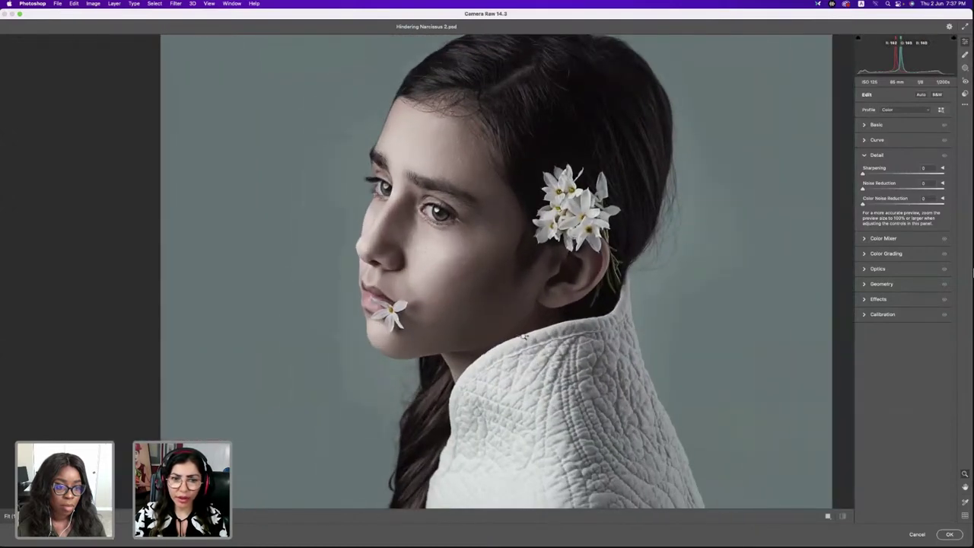
pyautogui.scroll(-4, 522, 337)
pyautogui.scroll(3, 564, 324)
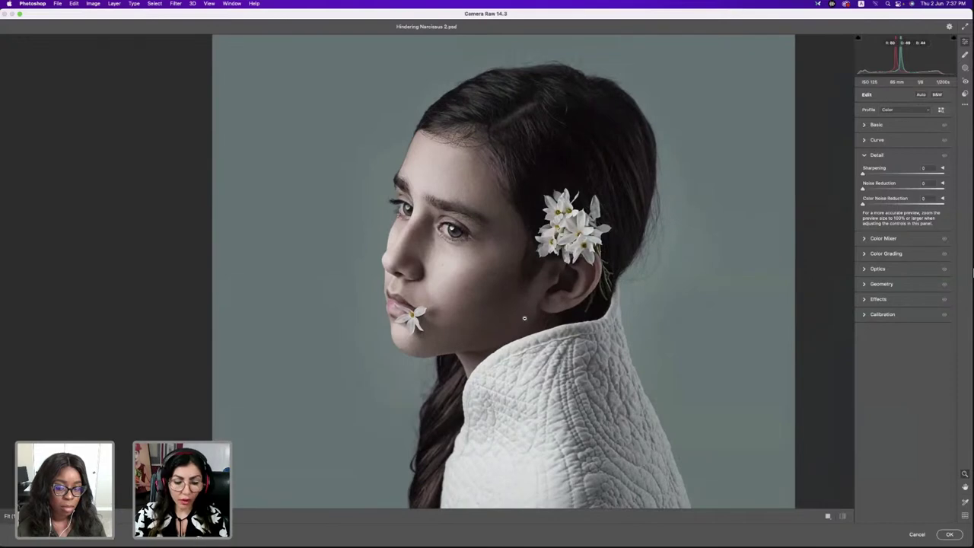
pyautogui.scroll(-3, 524, 318)
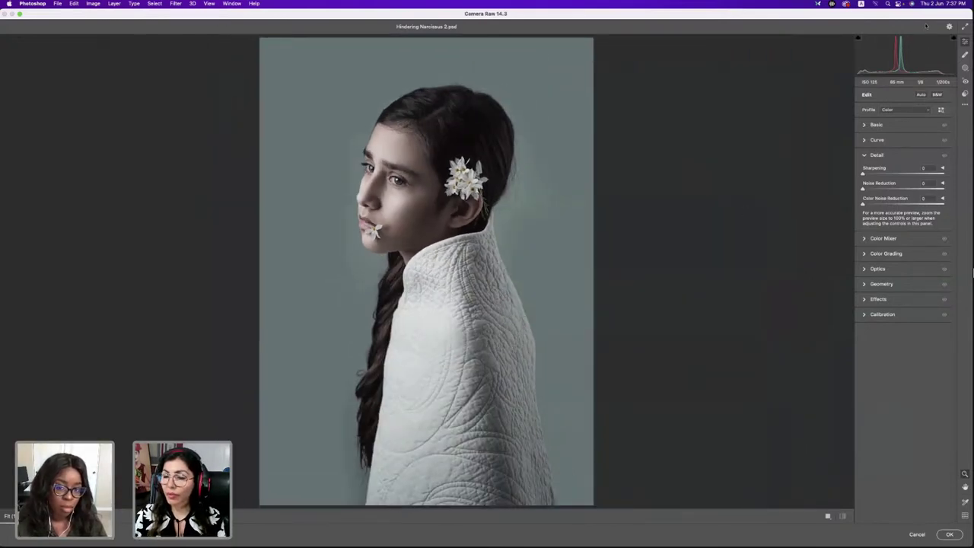
pyautogui.click(866, 126)
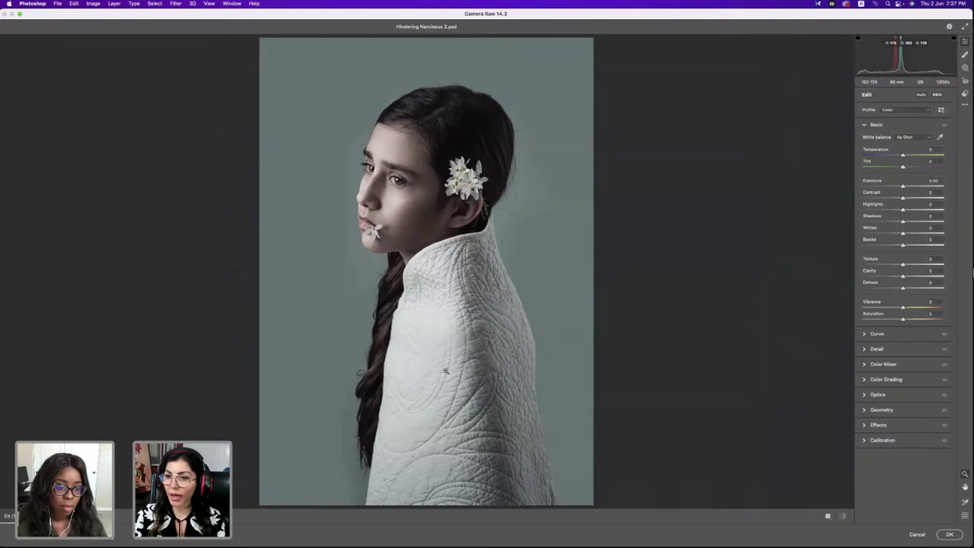
# In Color Mixer, drop Aquas and Blues saturation to -100 on the backdrop and apply
pyautogui.click(901, 364)
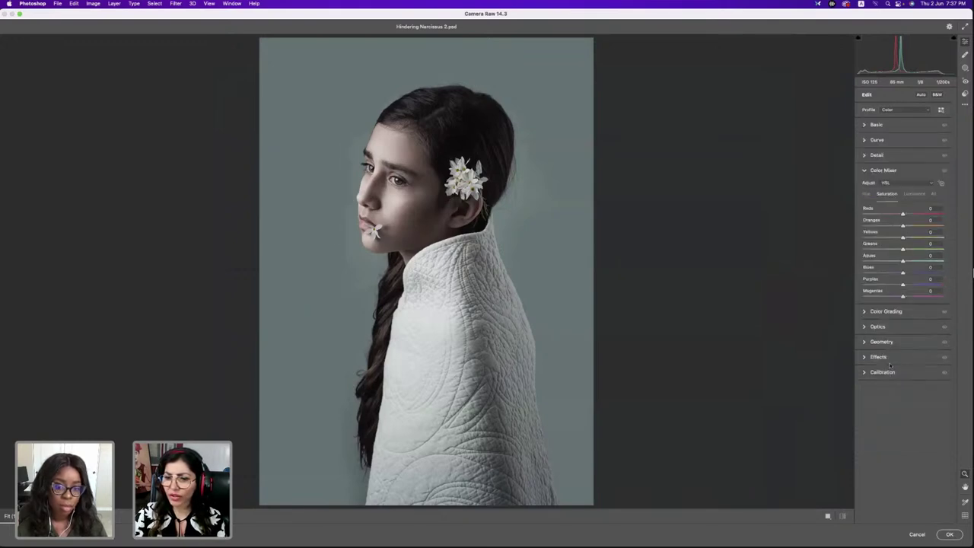
pyautogui.click(942, 184)
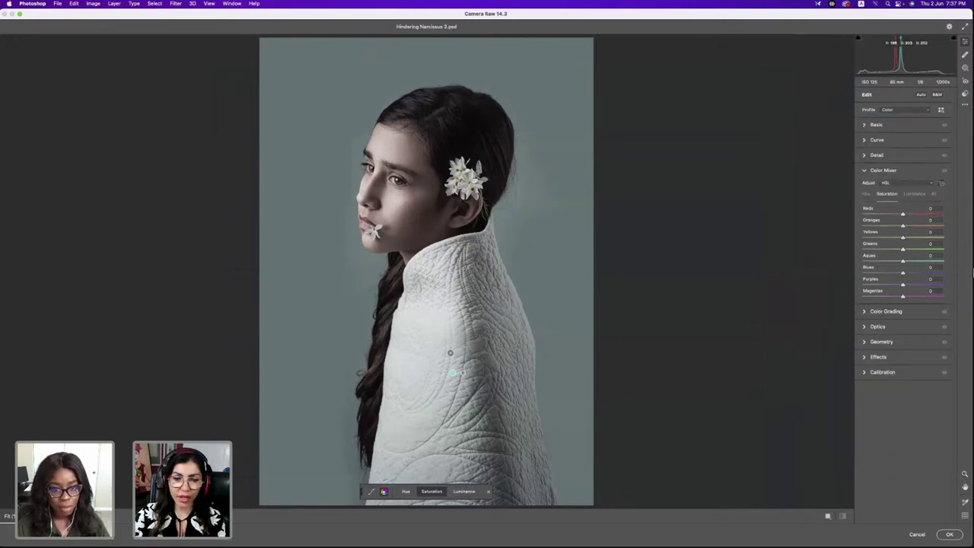
pyautogui.moveTo(451, 354); pyautogui.dragTo(512, 329)
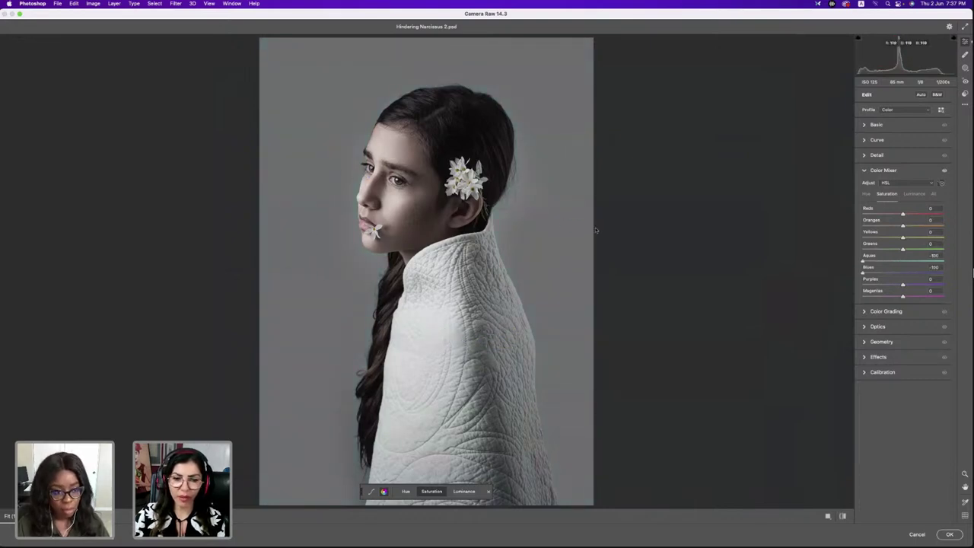
pyautogui.click(950, 534)
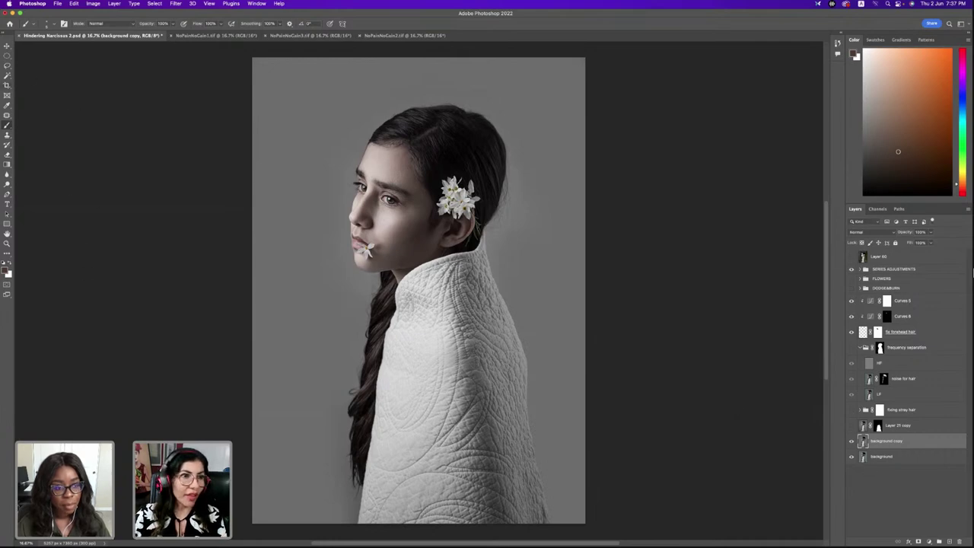
# Quick-select the girl's blanket, undoing the stray lower-right background area
pyautogui.click(8, 66)
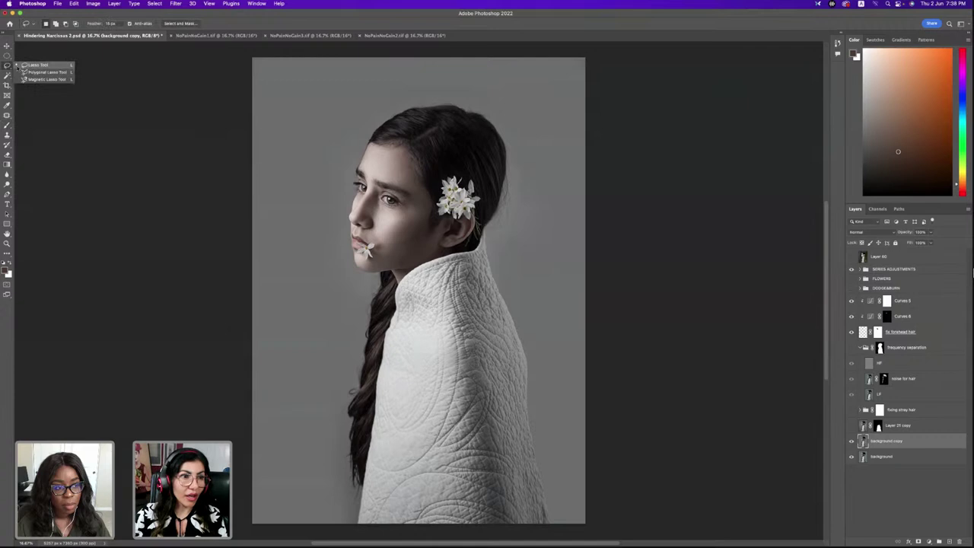
pyautogui.click(8, 75)
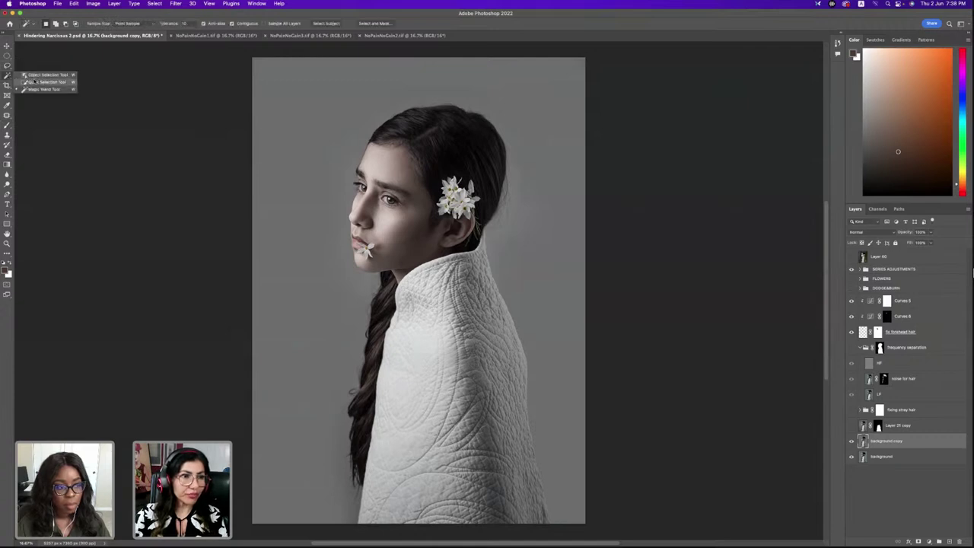
pyautogui.click(42, 82)
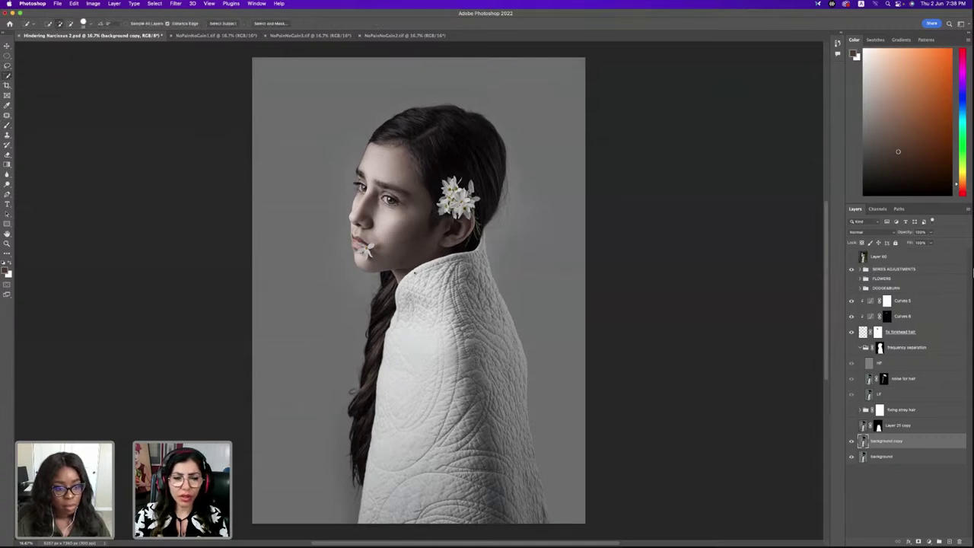
pyautogui.moveTo(415, 272)
pyautogui.mouseDown()
pyautogui.moveTo(452, 261)
pyautogui.moveTo(476, 276)
pyautogui.moveTo(490, 324)
pyautogui.mouseUp()
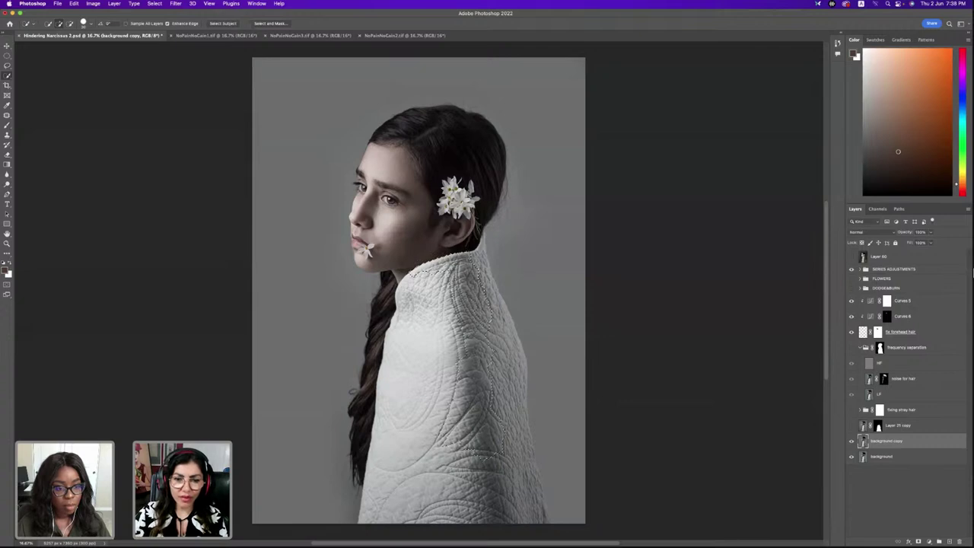
pyautogui.moveTo(470, 492); pyautogui.dragTo(533, 515)
pyautogui.moveTo(397, 518)
pyautogui.mouseDown()
pyautogui.moveTo(412, 429)
pyautogui.moveTo(402, 304)
pyautogui.mouseUp()
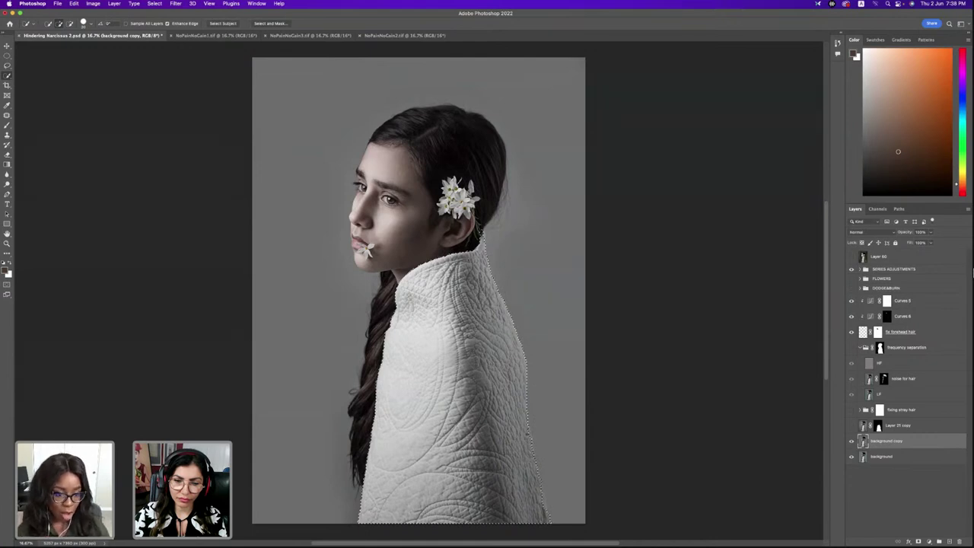
pyautogui.moveTo(548, 502); pyautogui.dragTo(548, 411)
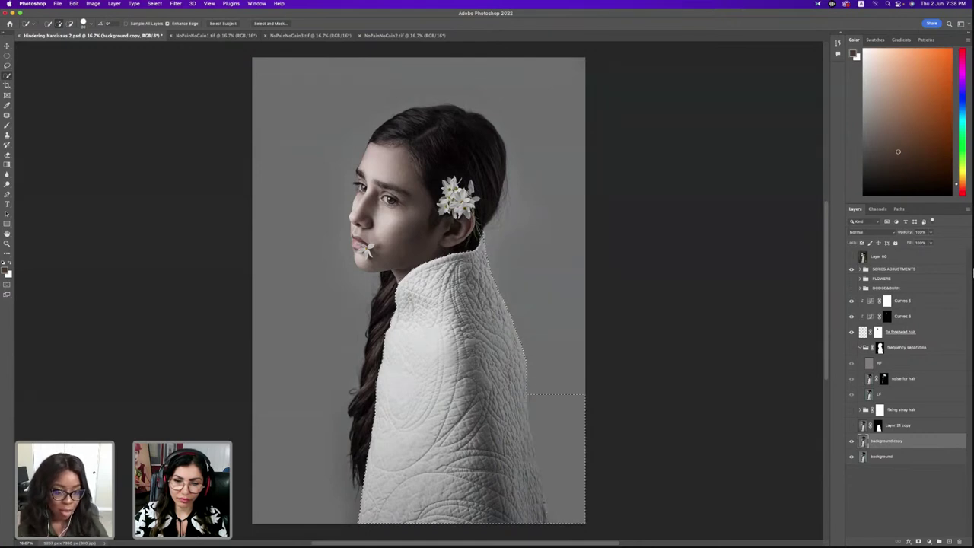
pyautogui.press('super+z')
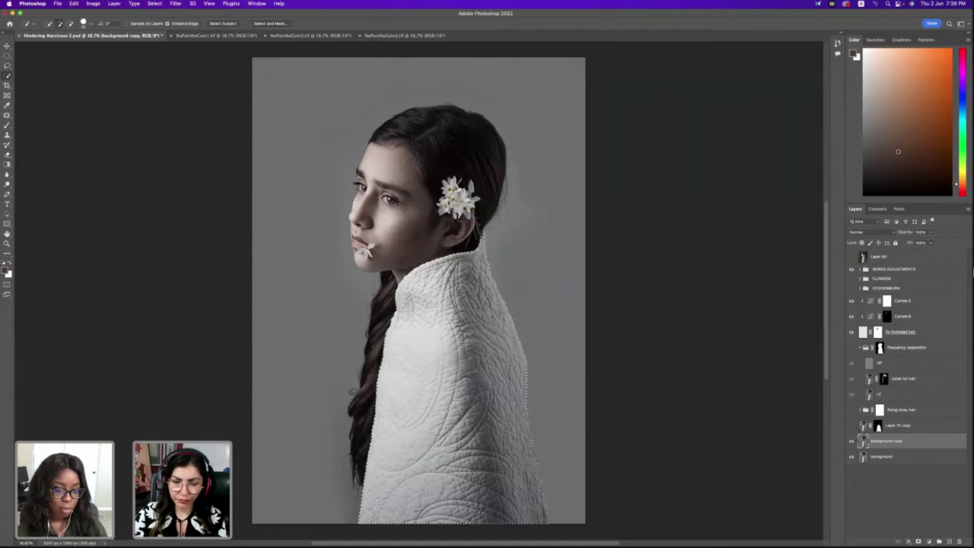
# Add a layer mask from the selection to background copy and resize the mask brush
pyautogui.click(919, 541)
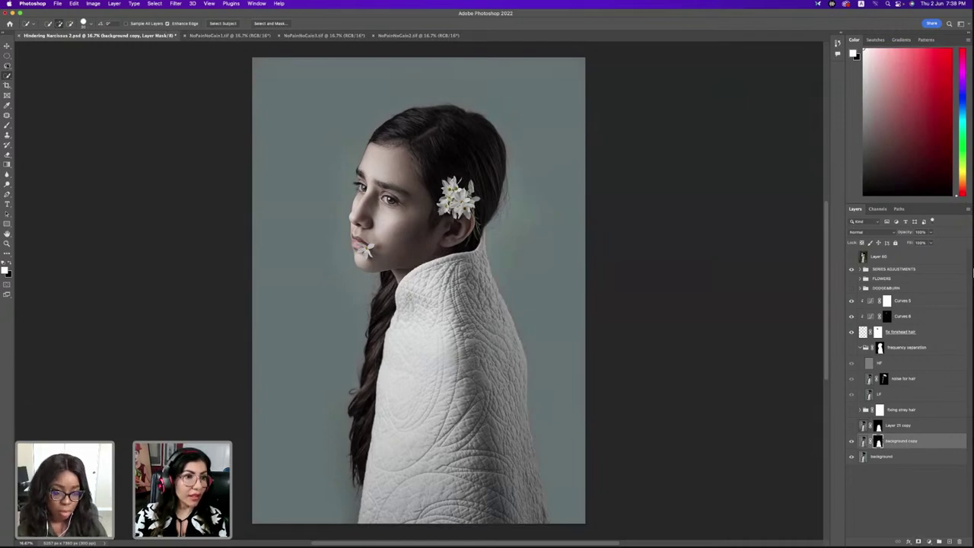
pyautogui.press('b')
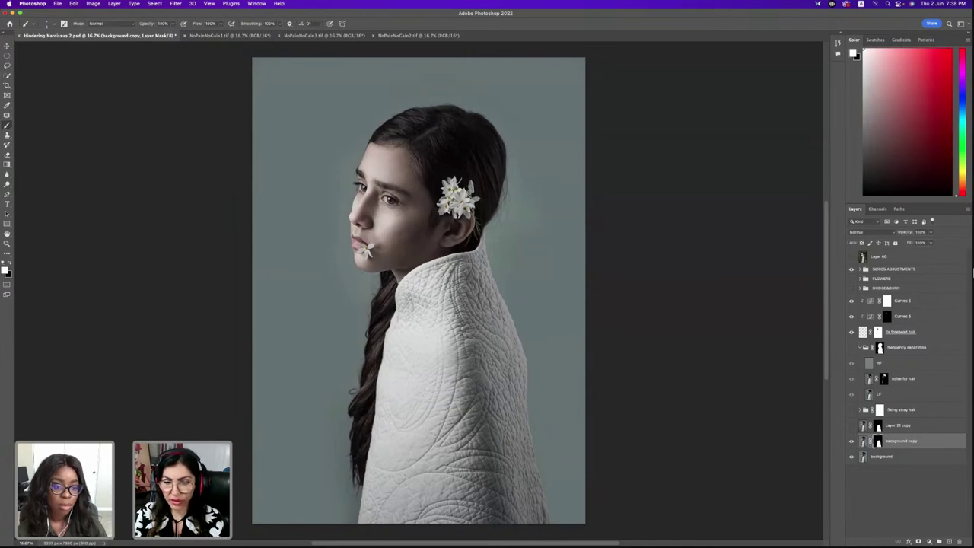
pyautogui.press(']')
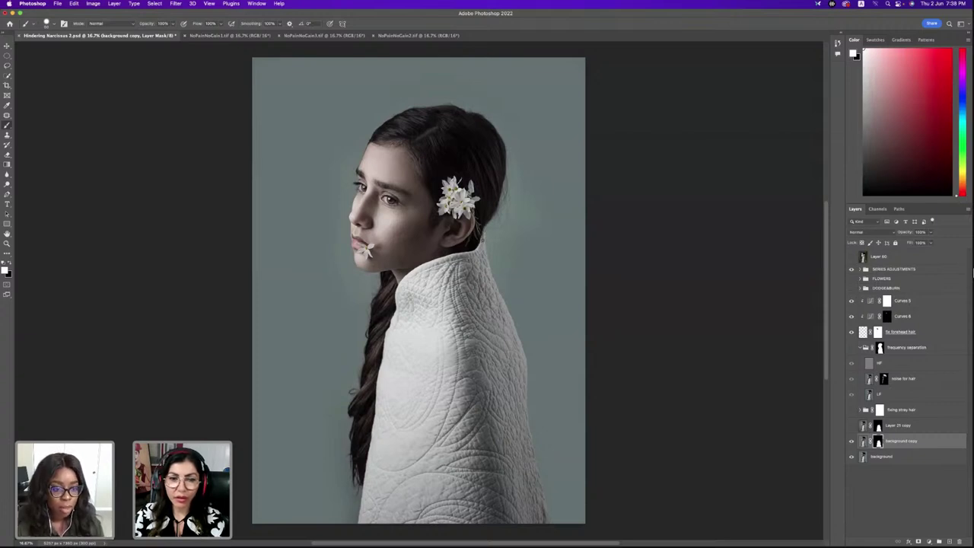
# Stamp all visible layers into a new merged layer above background copy
pyautogui.click(915, 428)
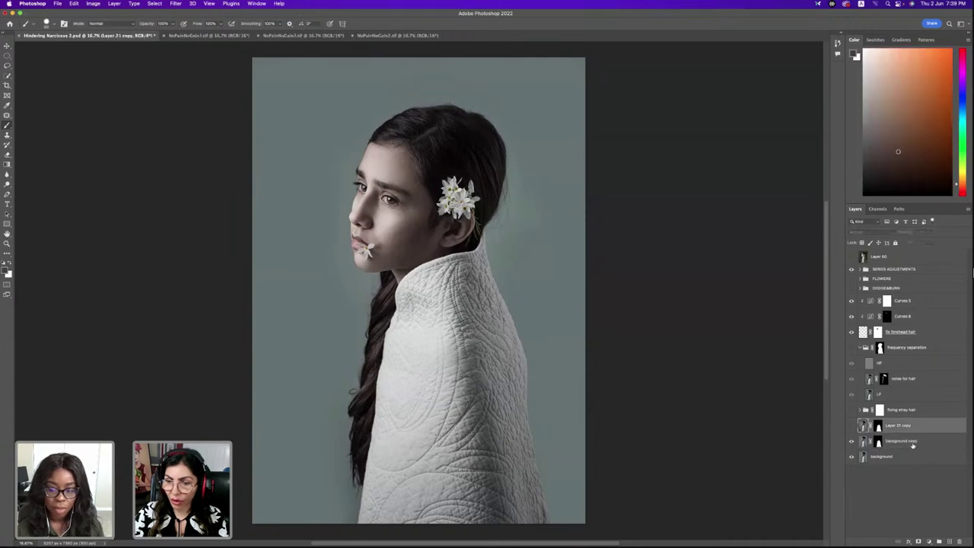
pyautogui.click(910, 445)
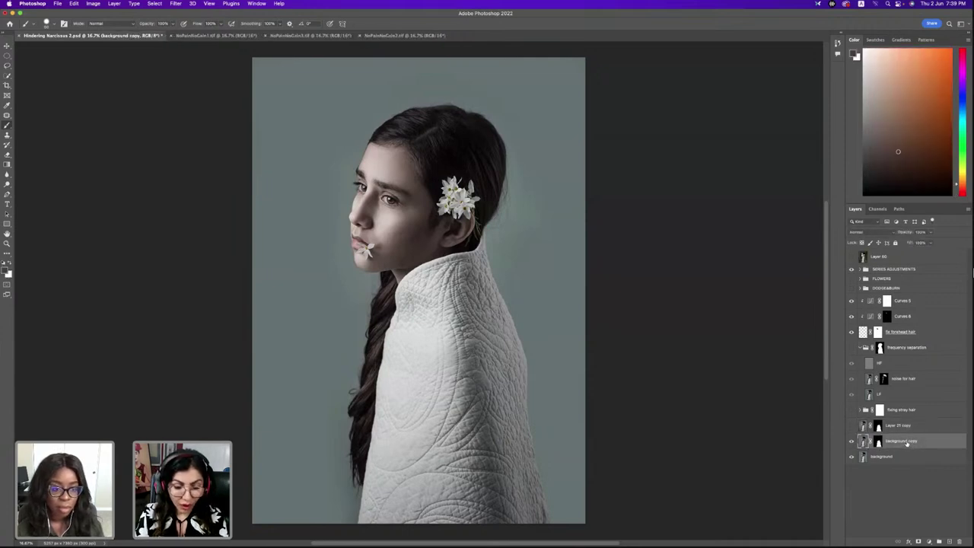
pyautogui.press('super+shift+alt+e')
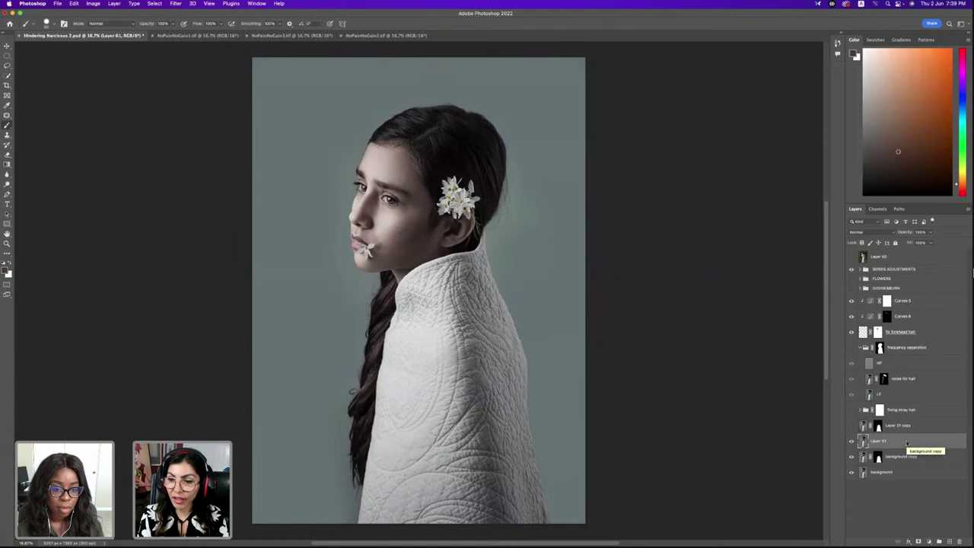
# Delete background copy, background and Layer 21 copy, rename the merged layer 'background', and duplicate it
pyautogui.click(925, 458)
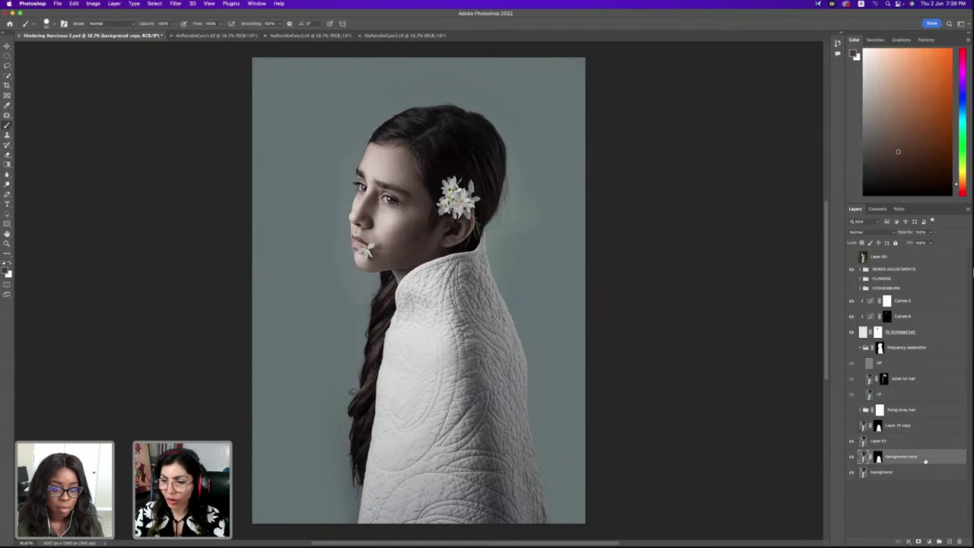
pyautogui.press('Delete')
pyautogui.press('Delete')
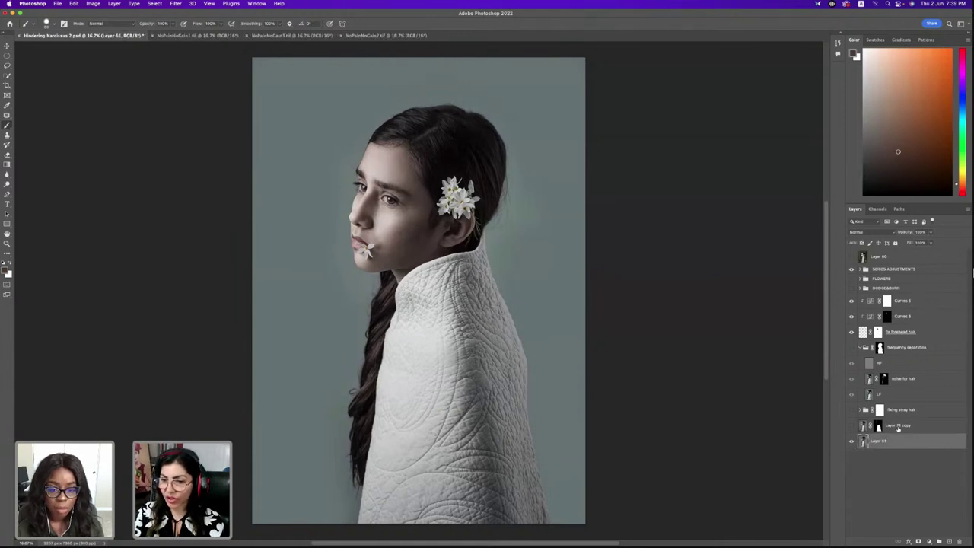
pyautogui.click(905, 427)
pyautogui.press('Delete')
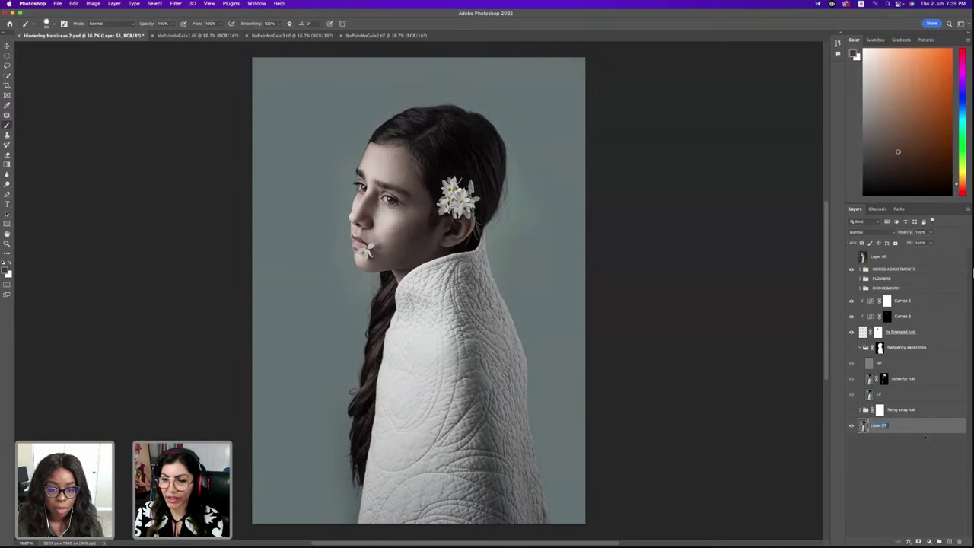
pyautogui.write('backg')
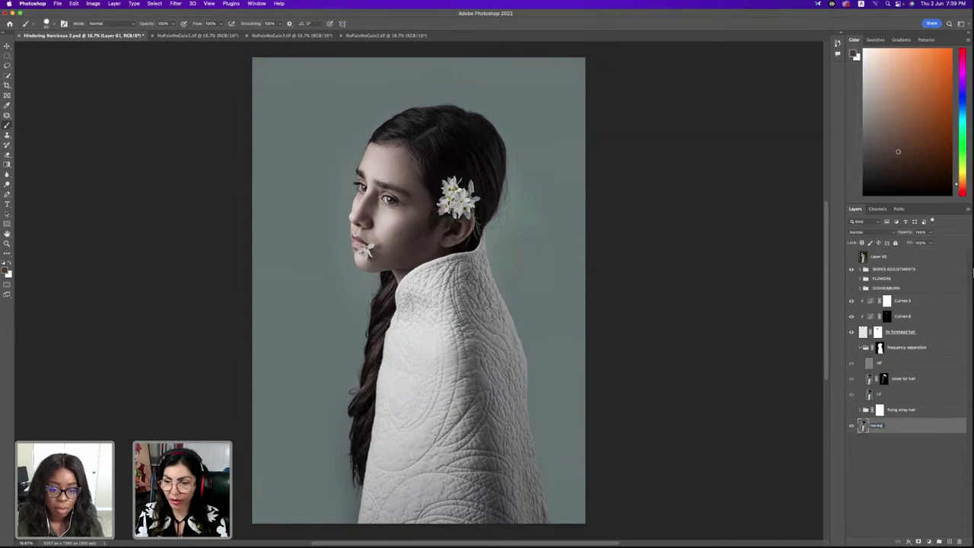
pyautogui.write('round')
pyautogui.press('Return')
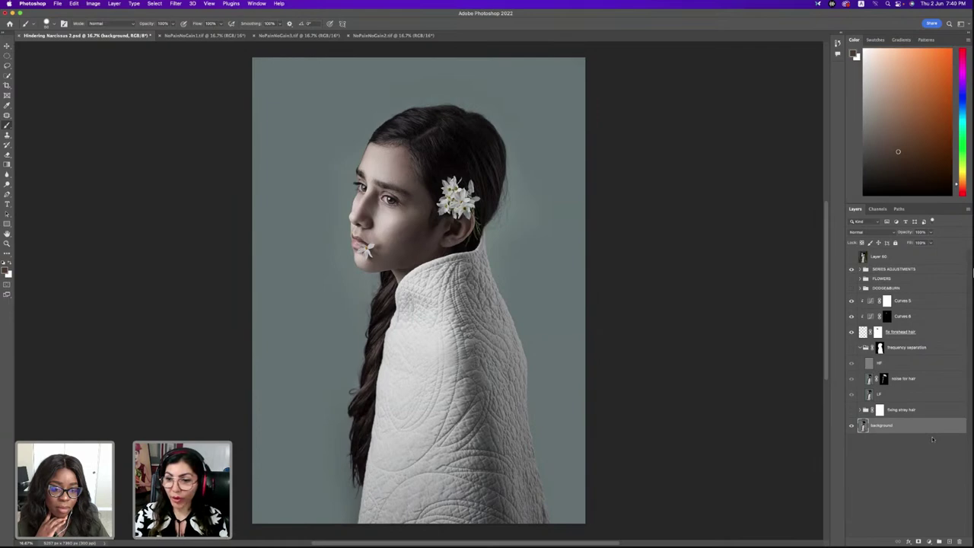
pyautogui.moveTo(940, 429); pyautogui.dragTo(951, 542)
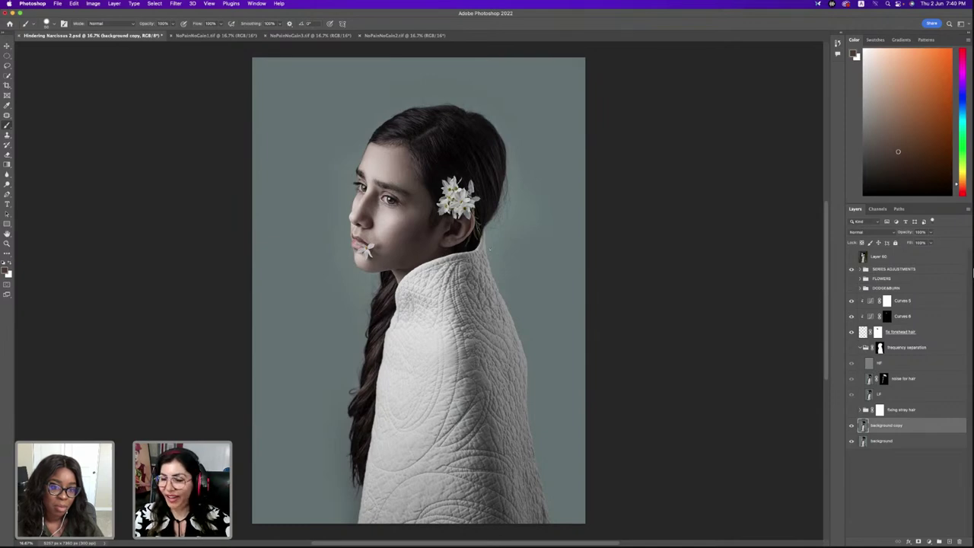
# Briefly show the leaf overlay Layer 60 for comparison, then hide it again
pyautogui.click(850, 257)
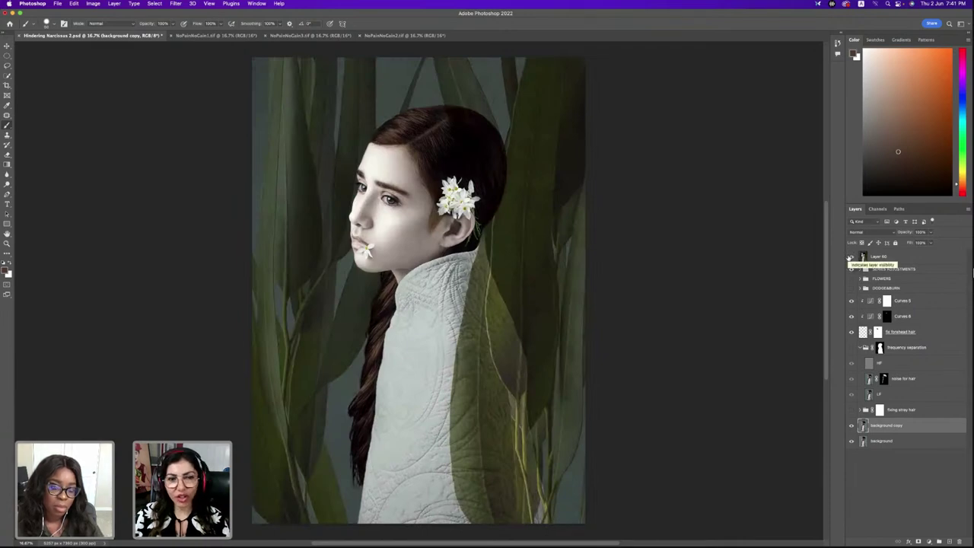
pyautogui.click(850, 258)
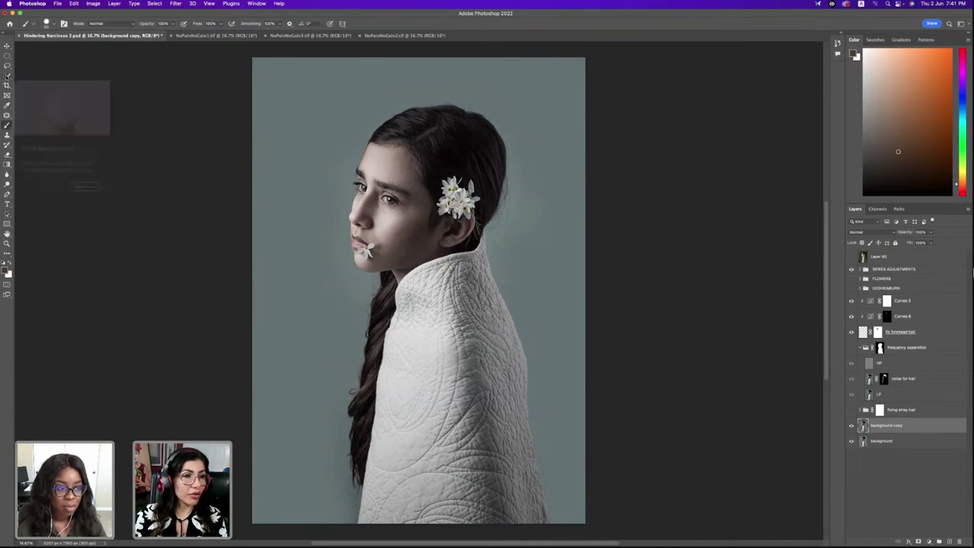
pyautogui.click(7, 76)
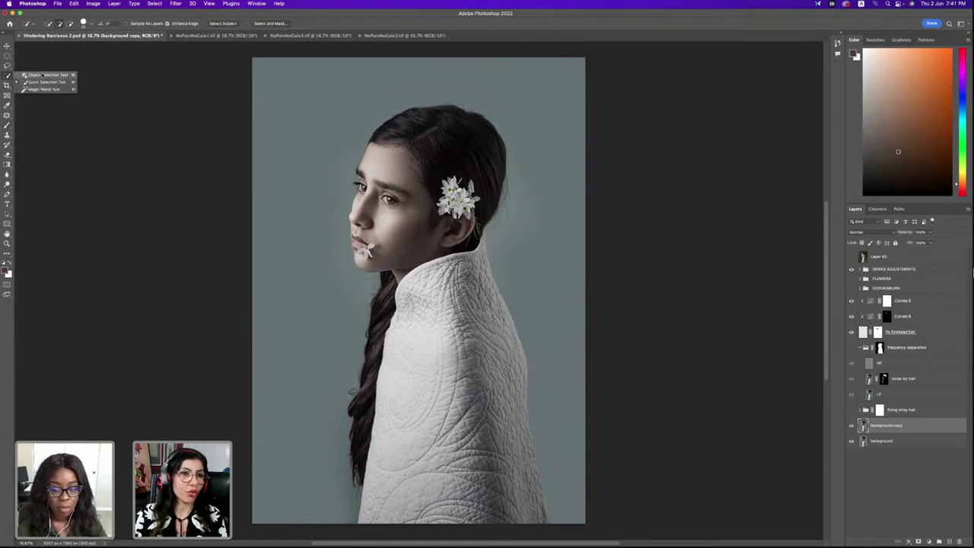
# Use the Object Selection Tool's Select Subject on the girl, then enter Select and Mask
pyautogui.click(38, 75)
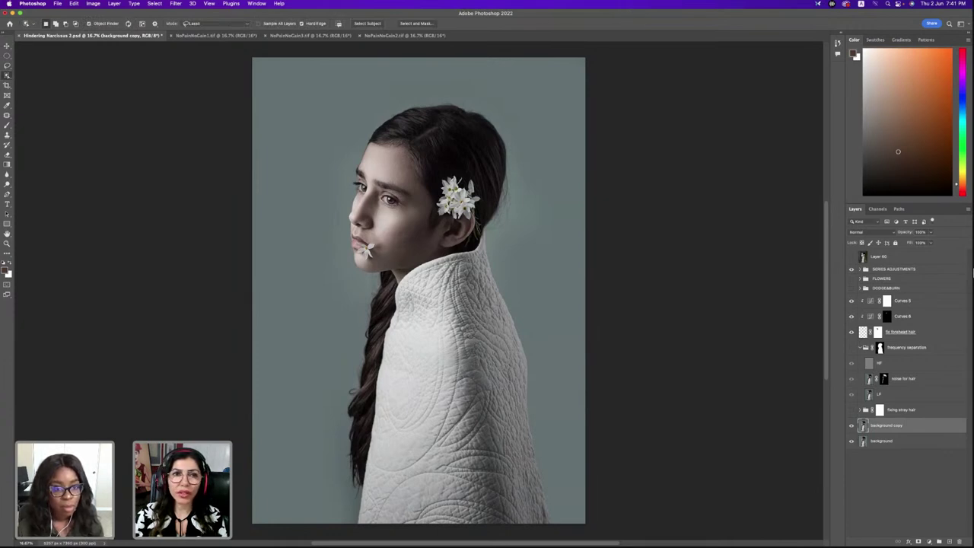
pyautogui.click(366, 24)
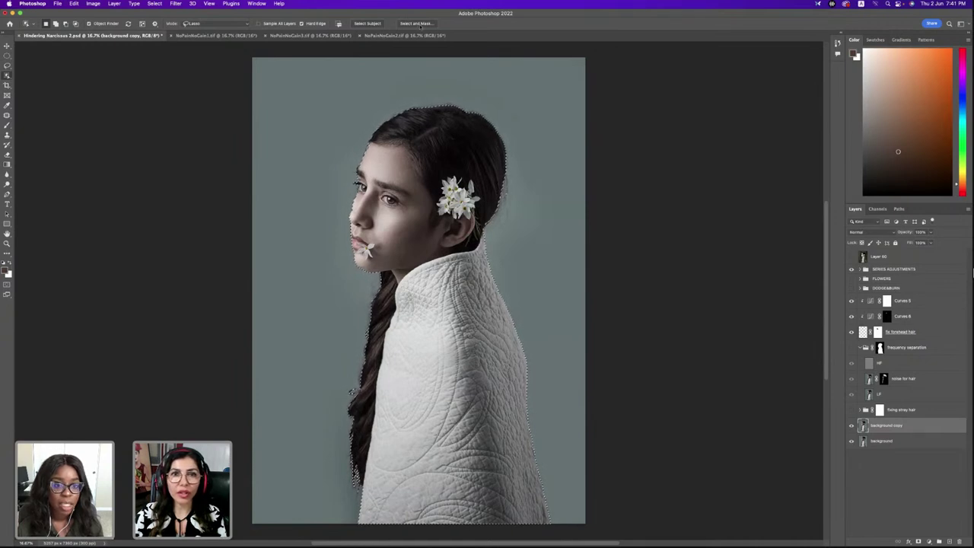
pyautogui.click(417, 24)
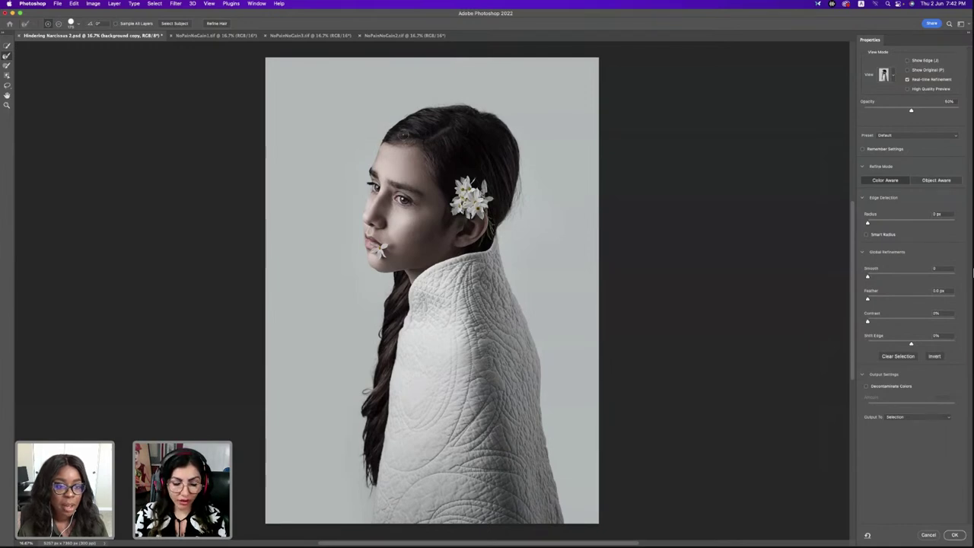
# Undo two refinement steps, pick the Refine Edge Brush and zoom in on the girl's head
pyautogui.press('super+z')
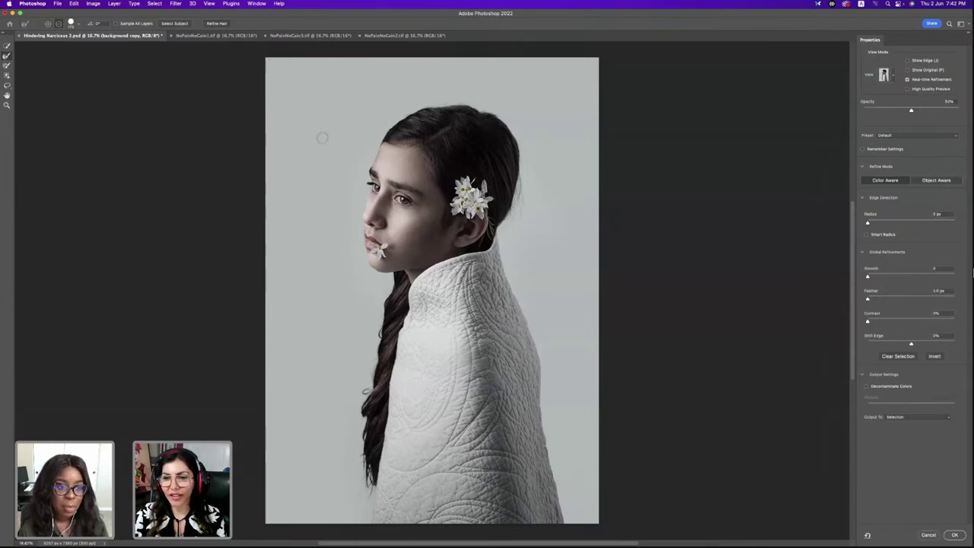
pyautogui.press('super+z')
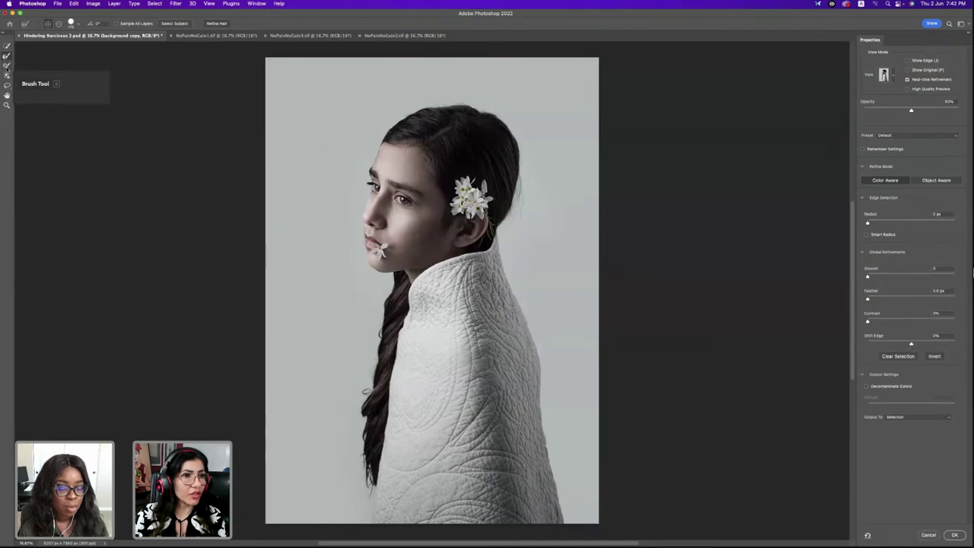
pyautogui.click(7, 56)
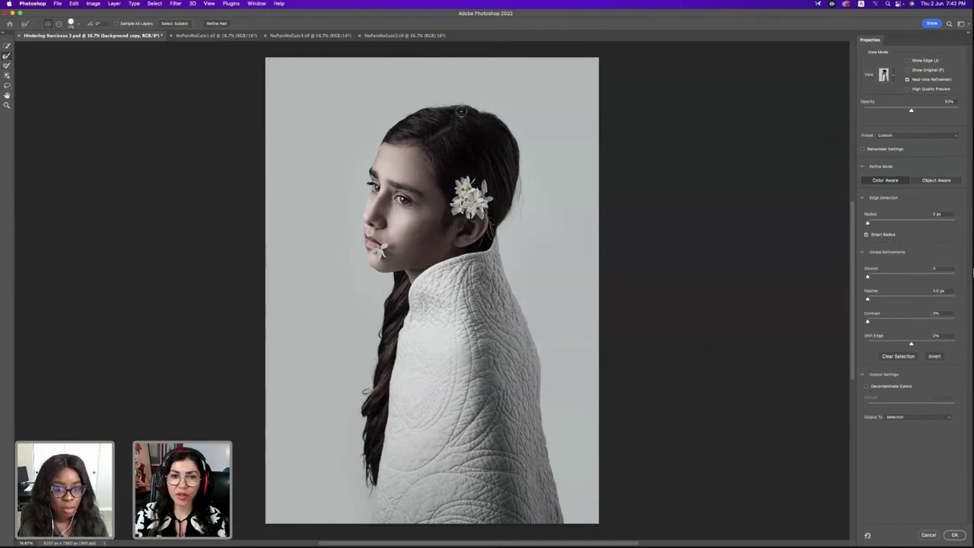
pyautogui.press('z')
pyautogui.moveTo(447, 110); pyautogui.dragTo(468, 112)
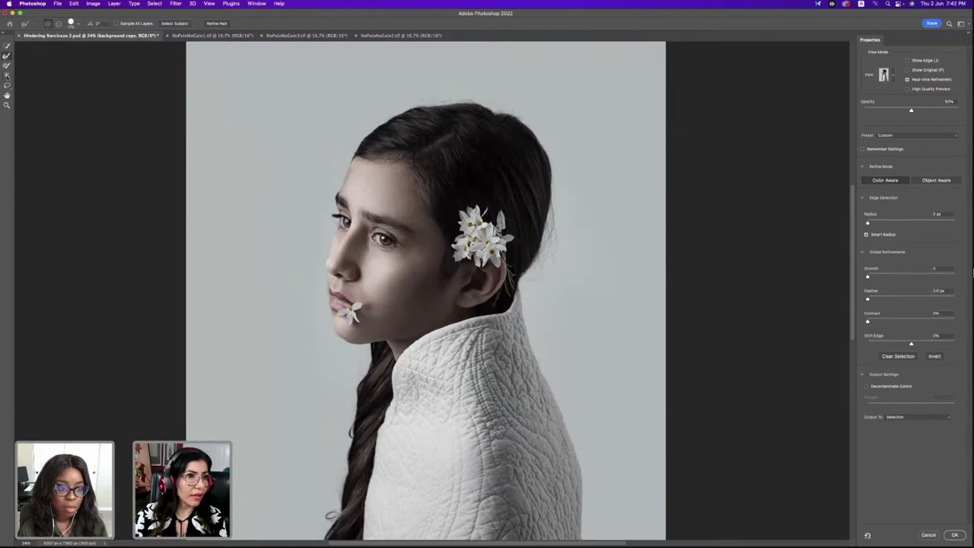
# Paint the hair edges, alternating between the Brush and Refine Edge Brush
pyautogui.click(6, 64)
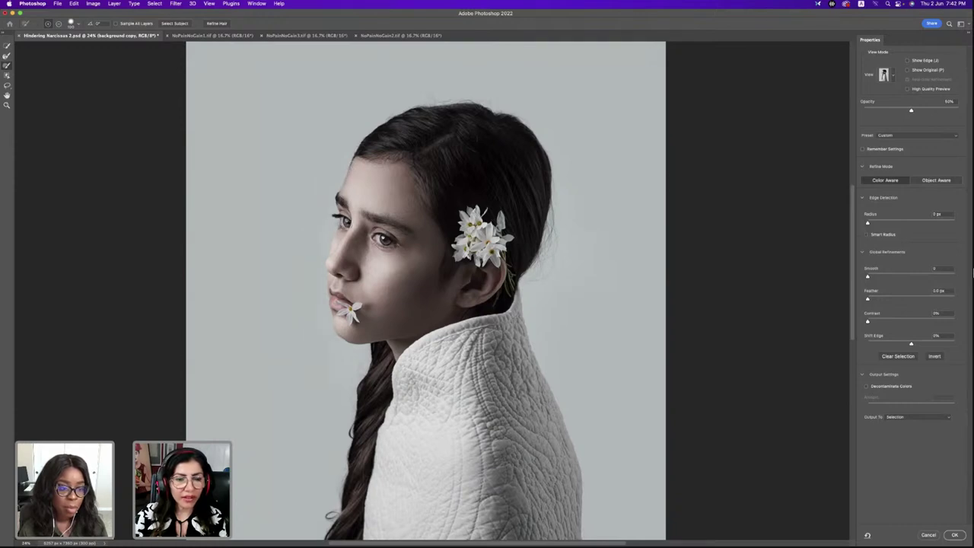
pyautogui.press('r')
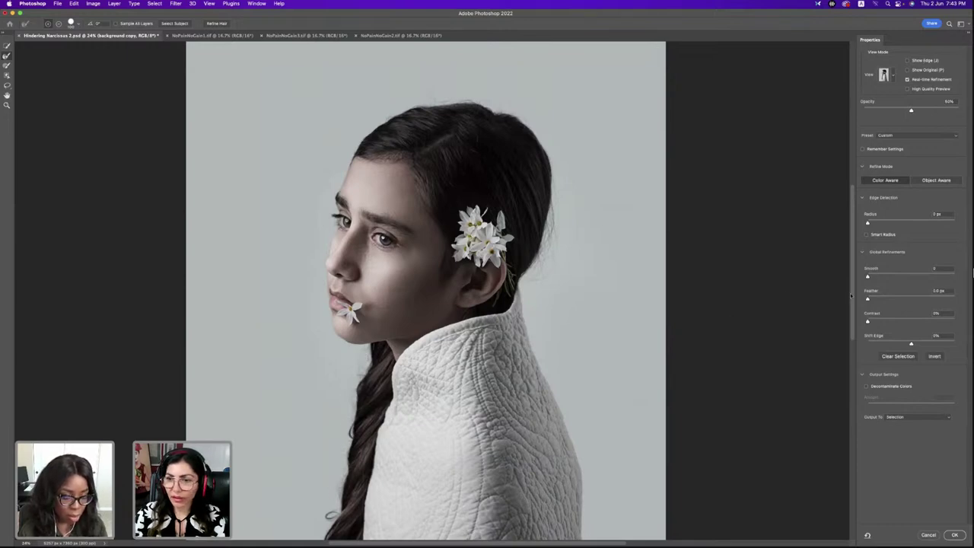
pyautogui.scroll(2, 843, 314)
pyautogui.scroll(-10, 843, 314)
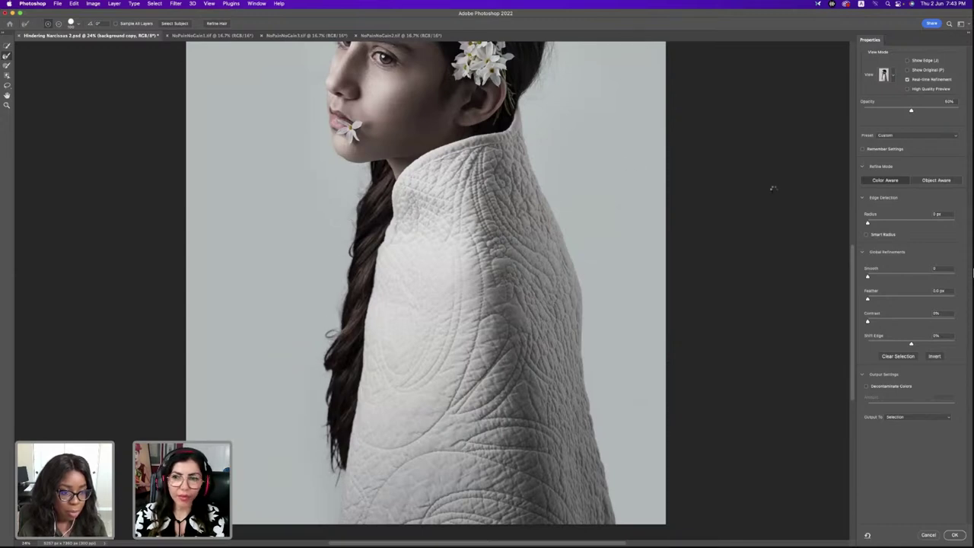
pyautogui.scroll(5, 552, 243)
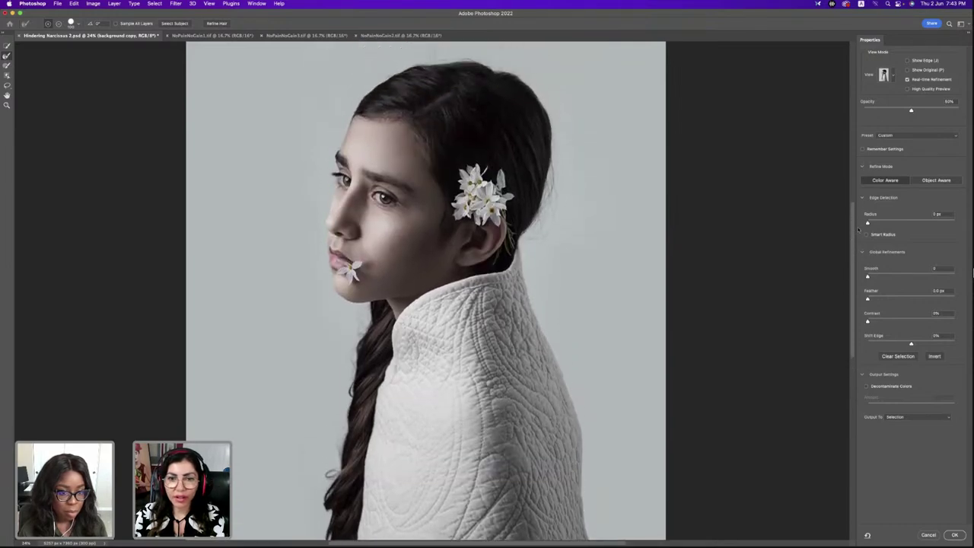
pyautogui.press('b')
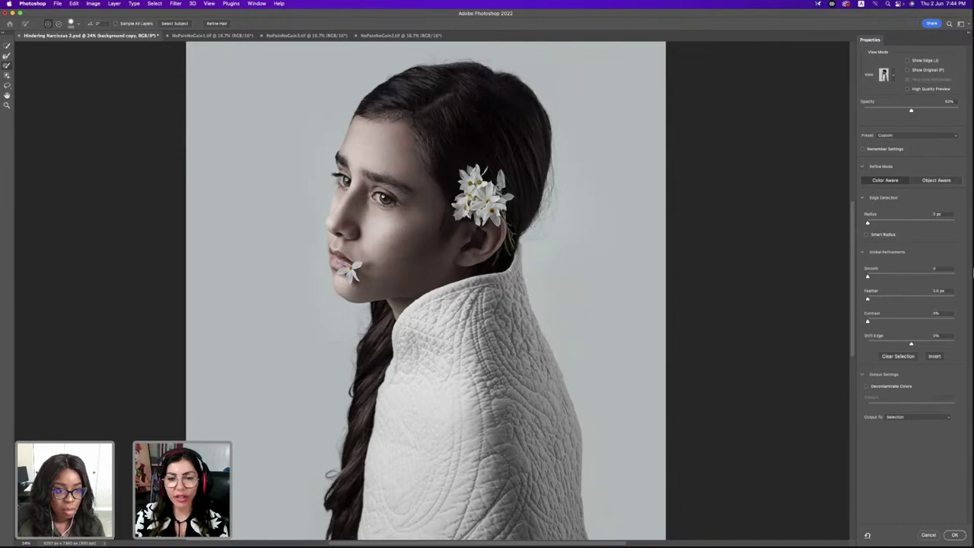
# Output the refined girl selection as masked layer background copy 2 with Decontaminate Colors enabled
pyautogui.click(866, 387)
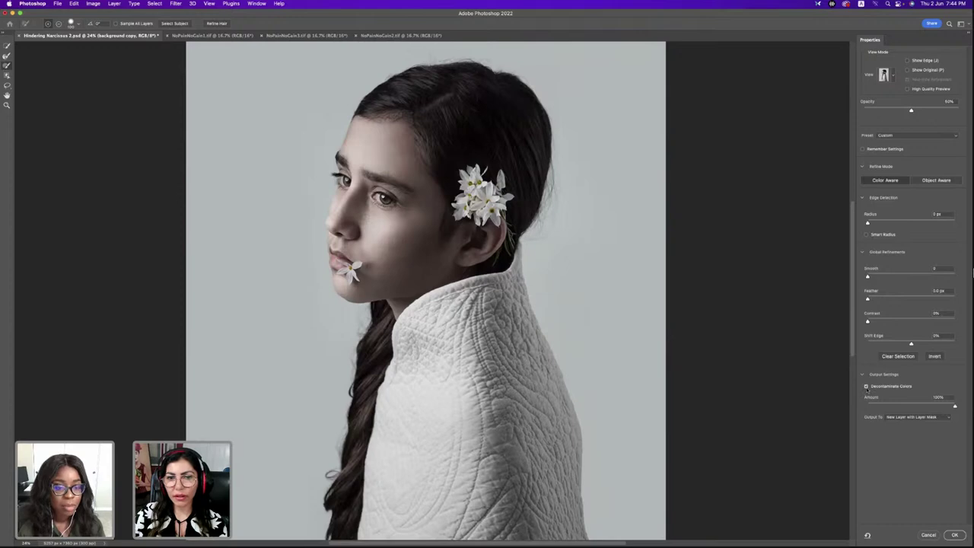
pyautogui.click(866, 387)
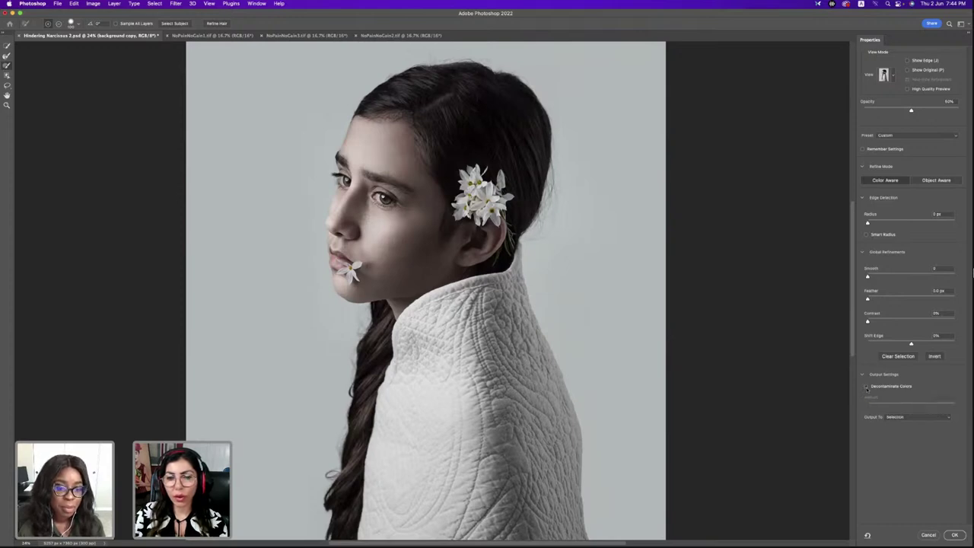
pyautogui.click(866, 386)
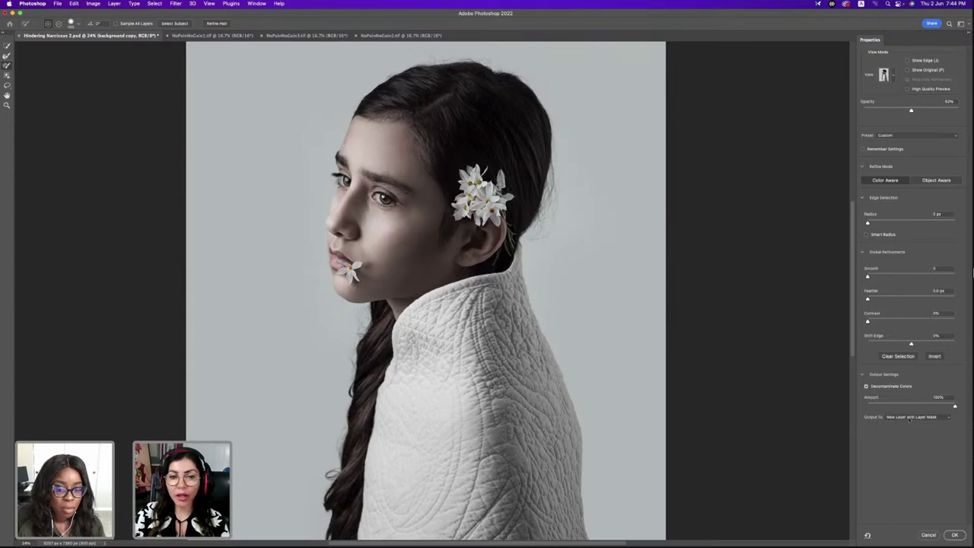
pyautogui.press('Return')
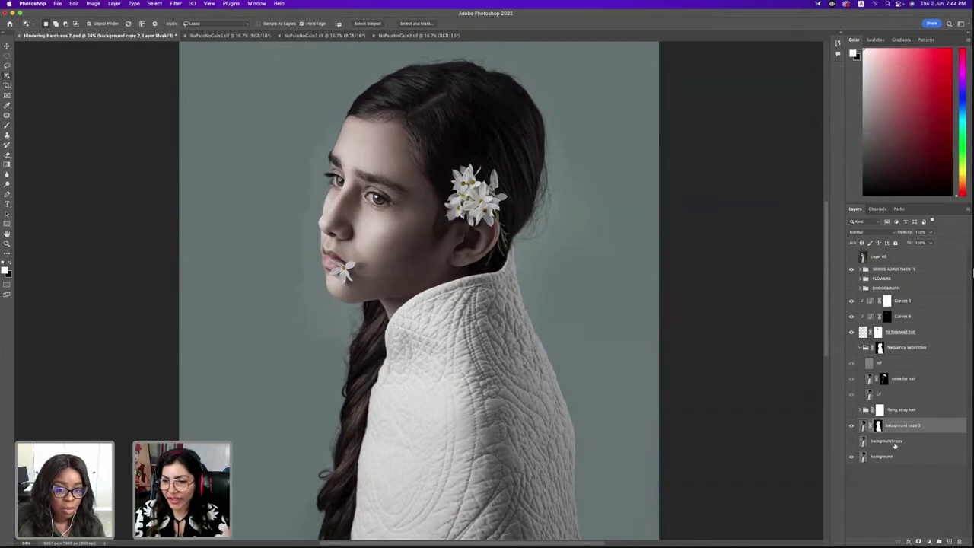
# Add a bright orange Solid Color fill layer directly above the bottom background layer
pyautogui.click(899, 443)
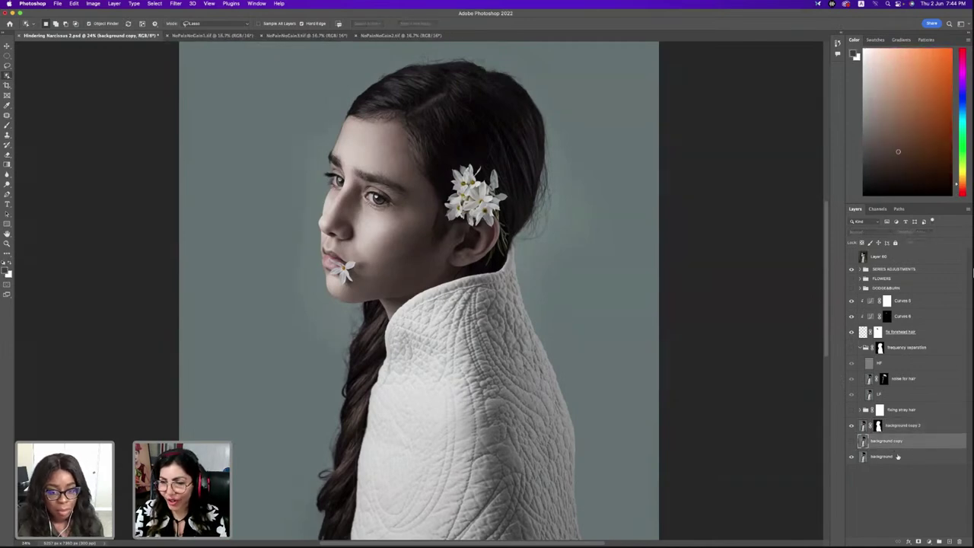
pyautogui.click(921, 459)
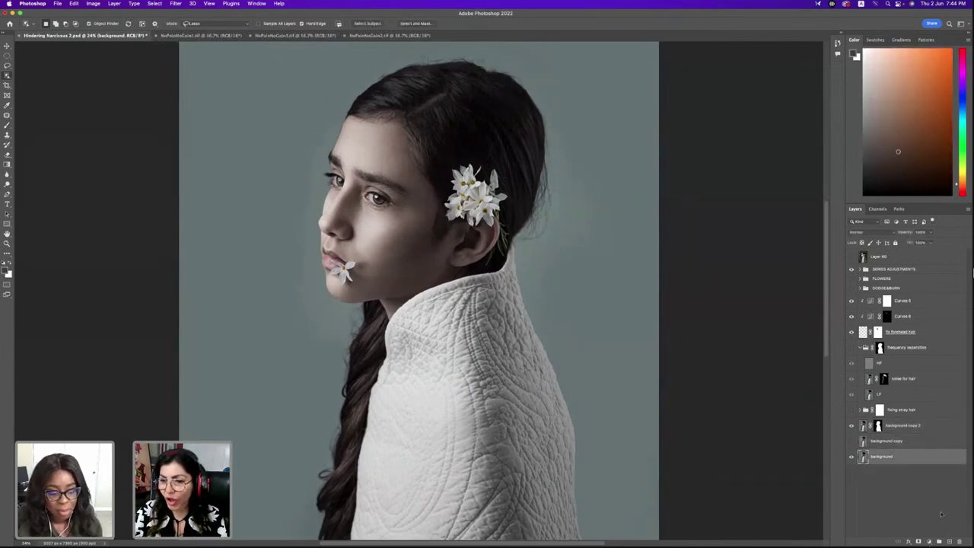
pyautogui.click(932, 541)
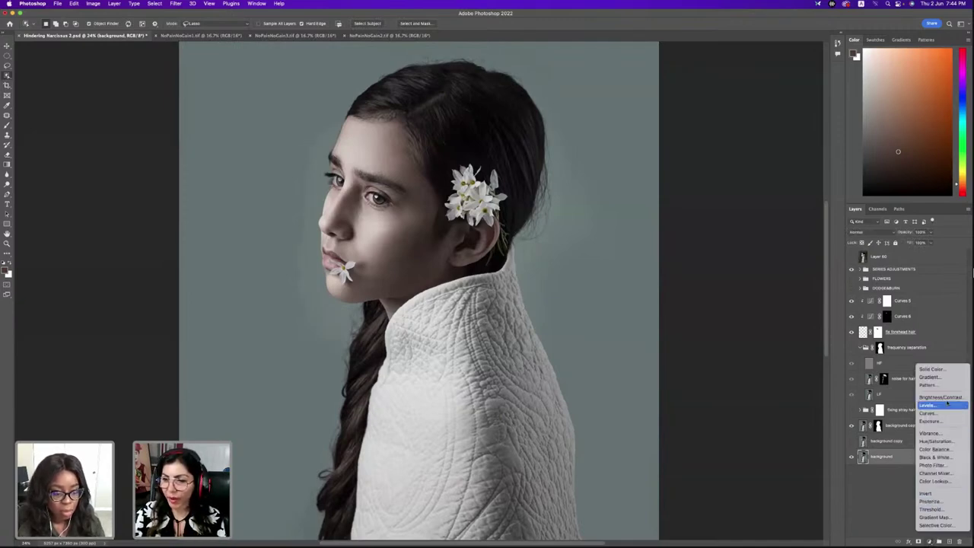
pyautogui.click(943, 370)
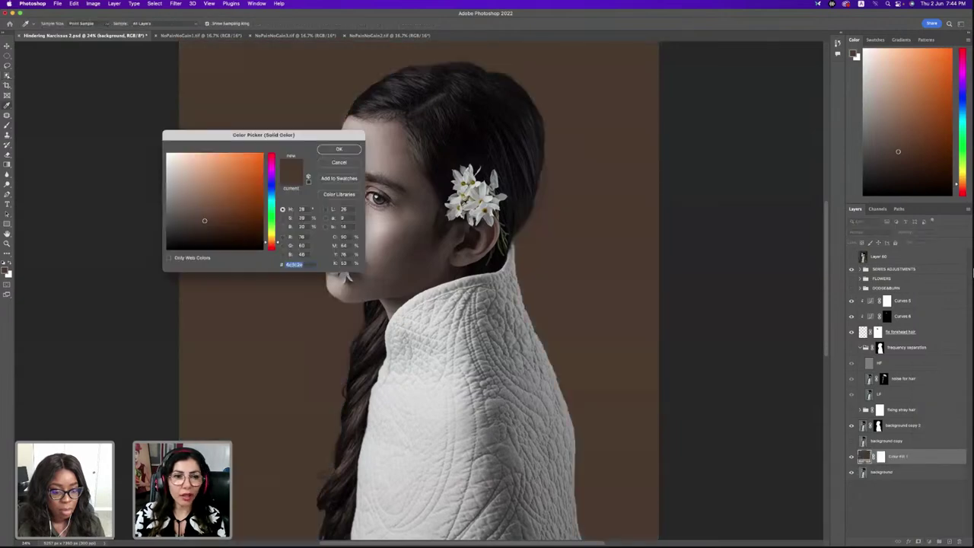
pyautogui.click(255, 156)
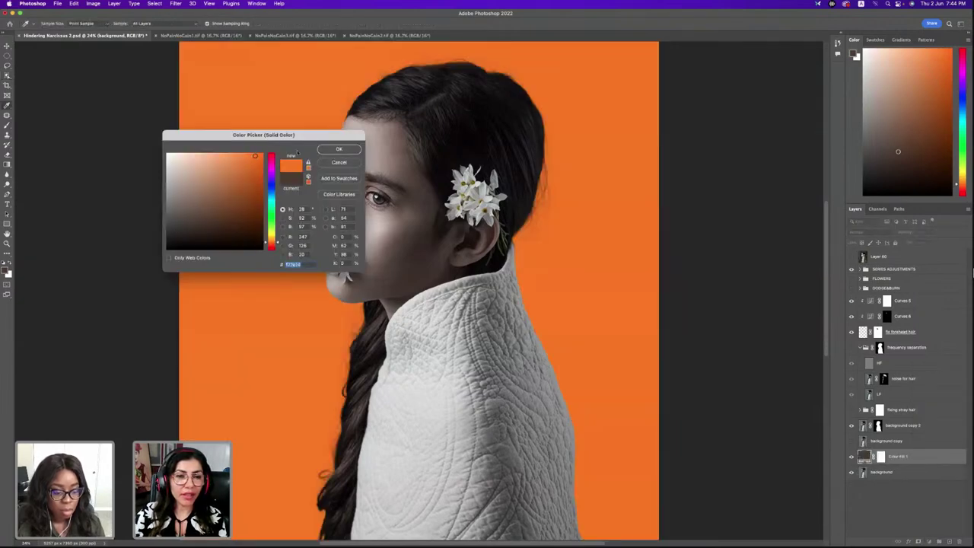
pyautogui.click(338, 149)
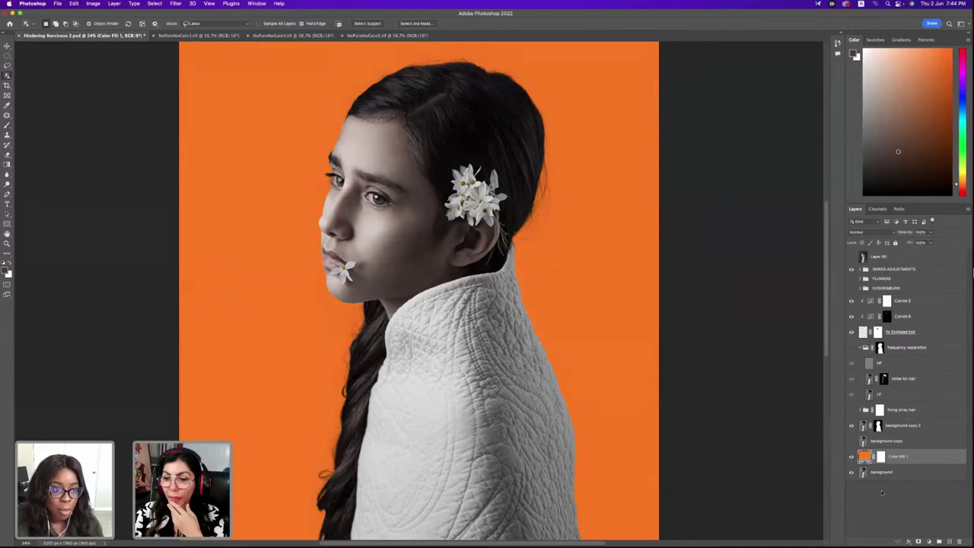
# Display background copy 2's layer mask on its own and pick up the Brush tool
pyautogui.click(880, 428)
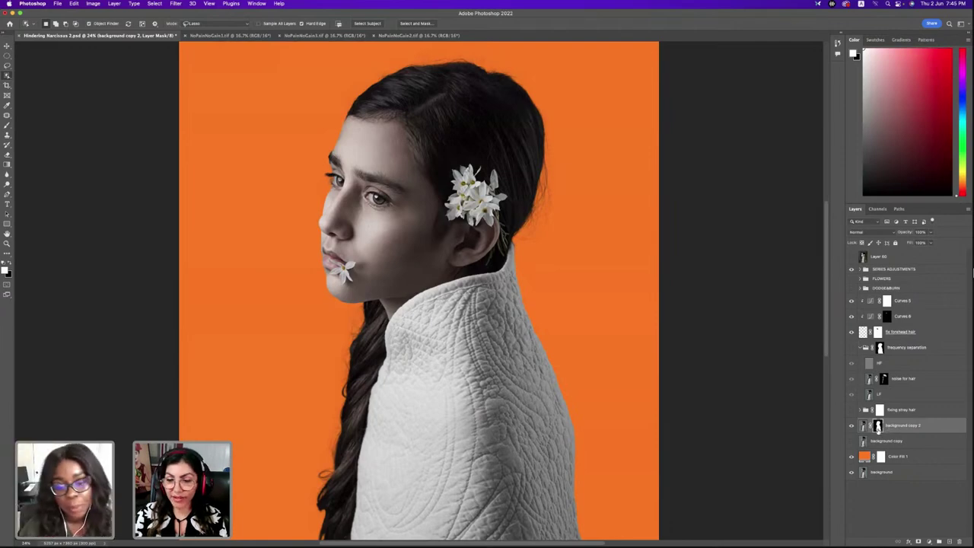
pyautogui.keyDown('alt'); pyautogui.click(878, 425); pyautogui.keyUp('alt')
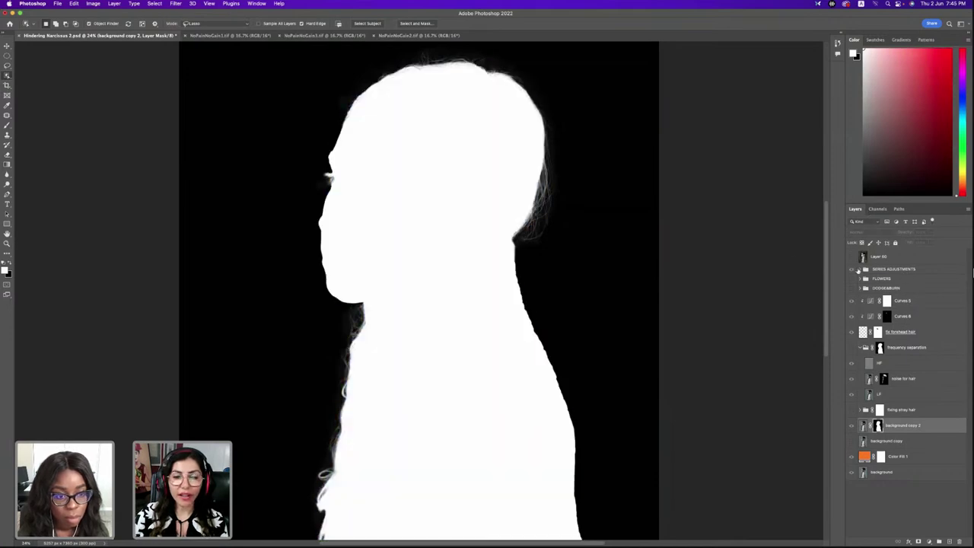
pyautogui.click(7, 126)
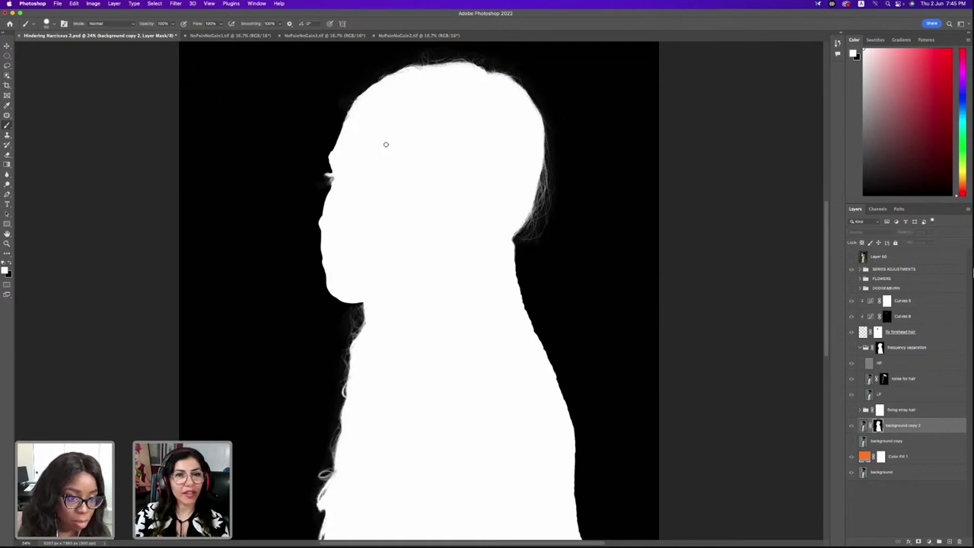
# Set the brush to Overlay mode and enlarge it for painting on the mask
pyautogui.click(128, 25)
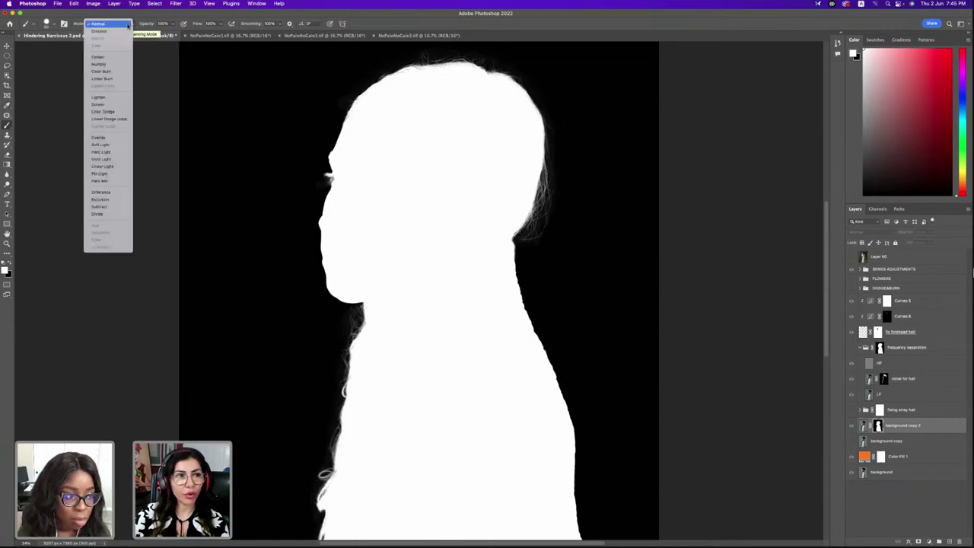
pyautogui.click(112, 138)
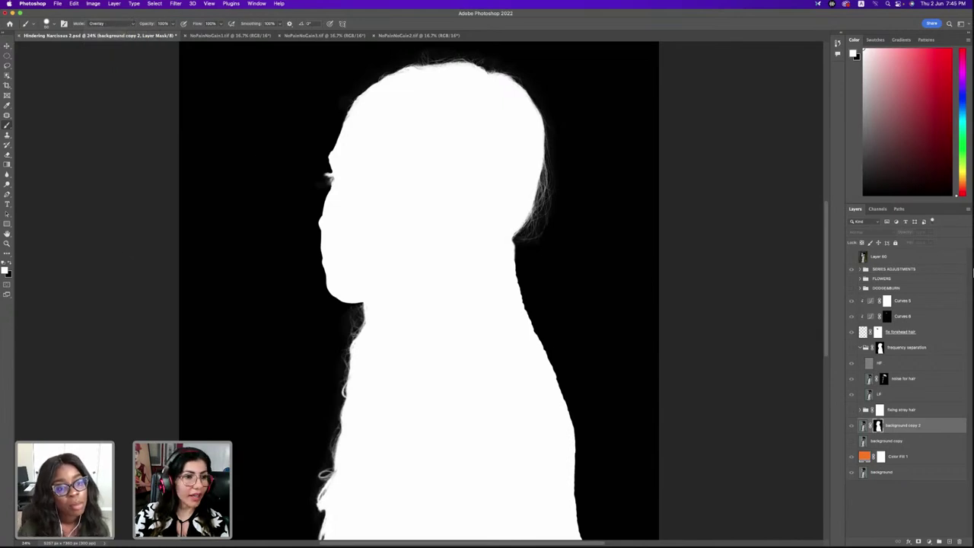
pyautogui.press('x')
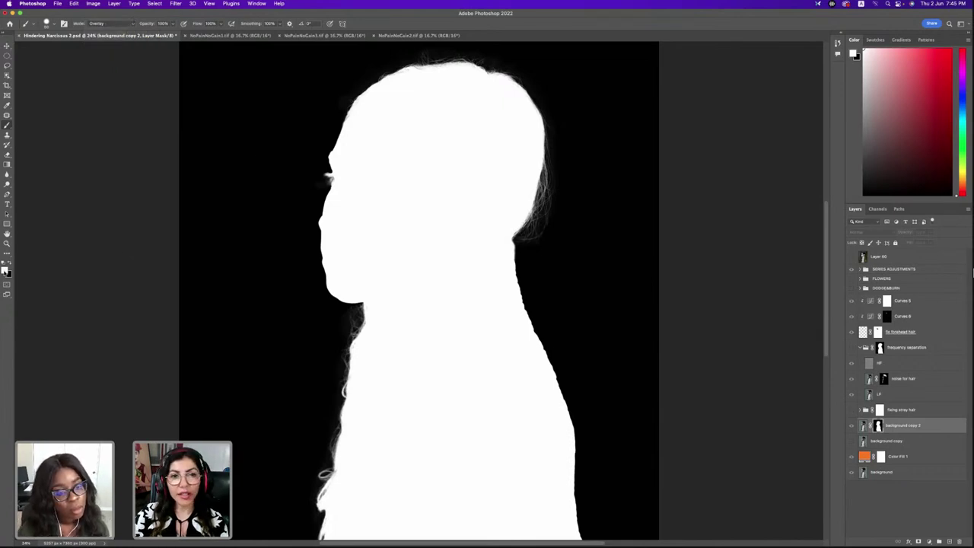
pyautogui.press('x')
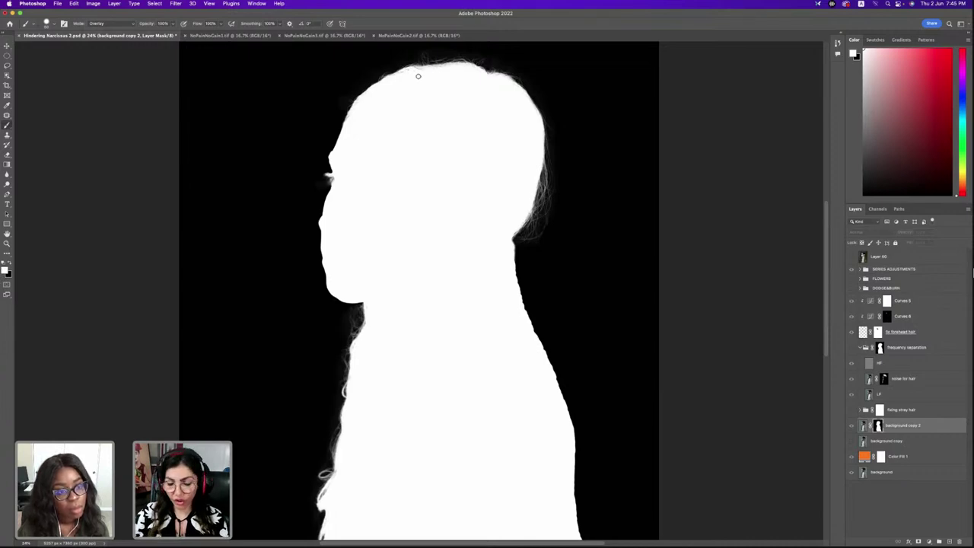
pyautogui.press(']')
pyautogui.press(']')
pyautogui.press(']')
pyautogui.press(']')
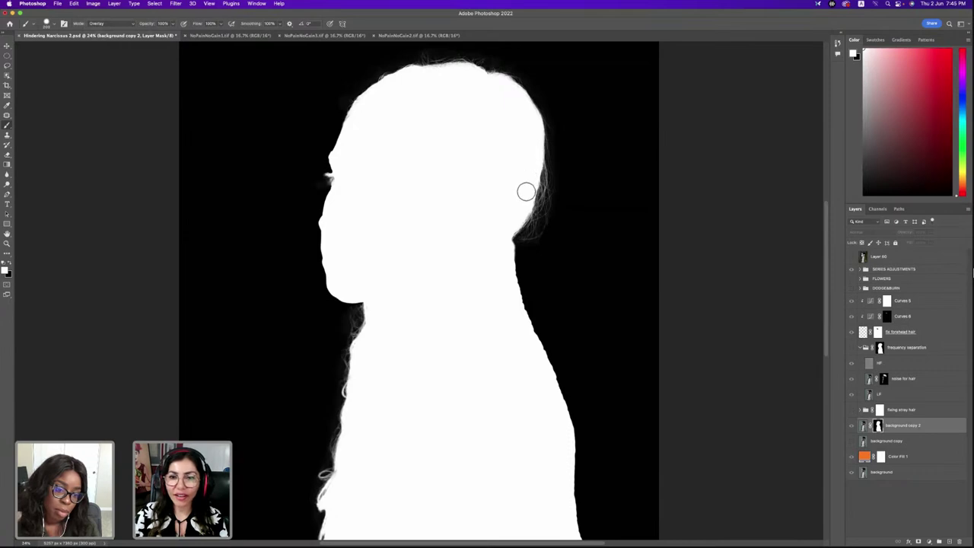
# Brighten the wispy hair strands on the mask's right edge and return to the full-colour composite
pyautogui.moveTo(533, 157); pyautogui.dragTo(542, 199)
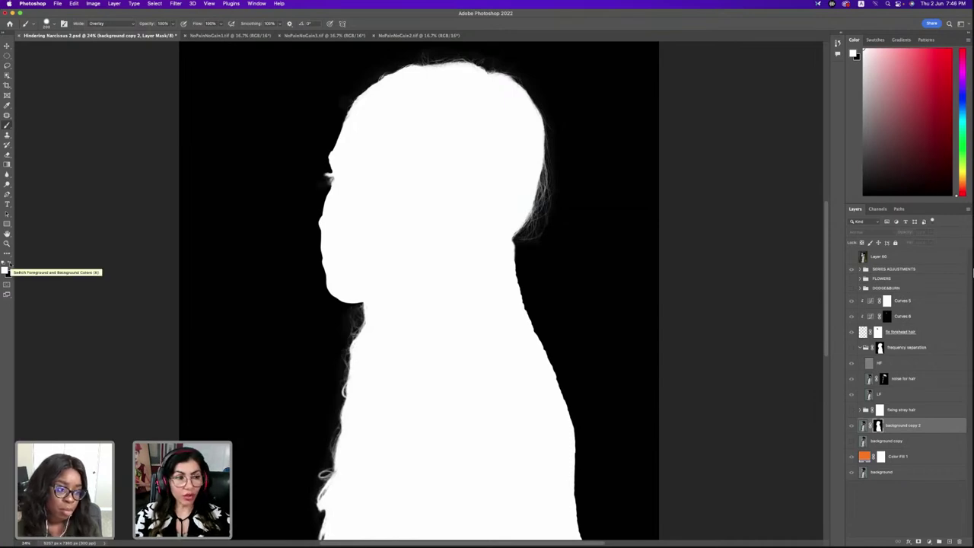
pyautogui.click(10, 263)
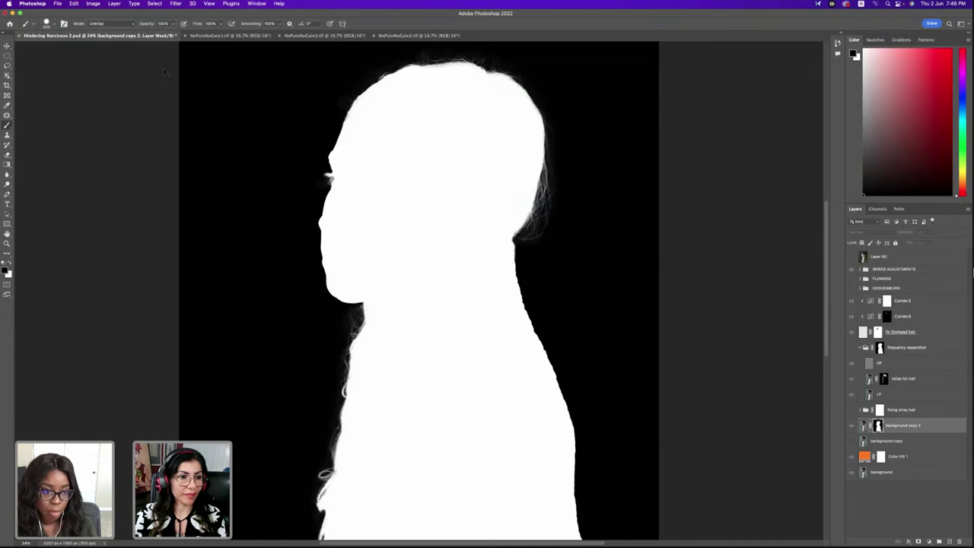
pyautogui.press('super+2')
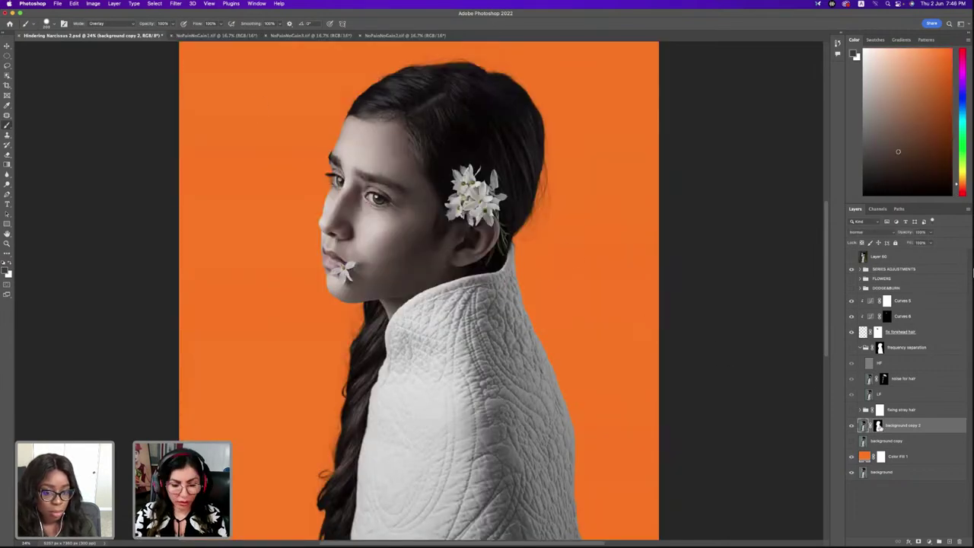
# Recreate the orange Color Fill 1 layer and move it just below background copy 2
pyautogui.press('super+z')
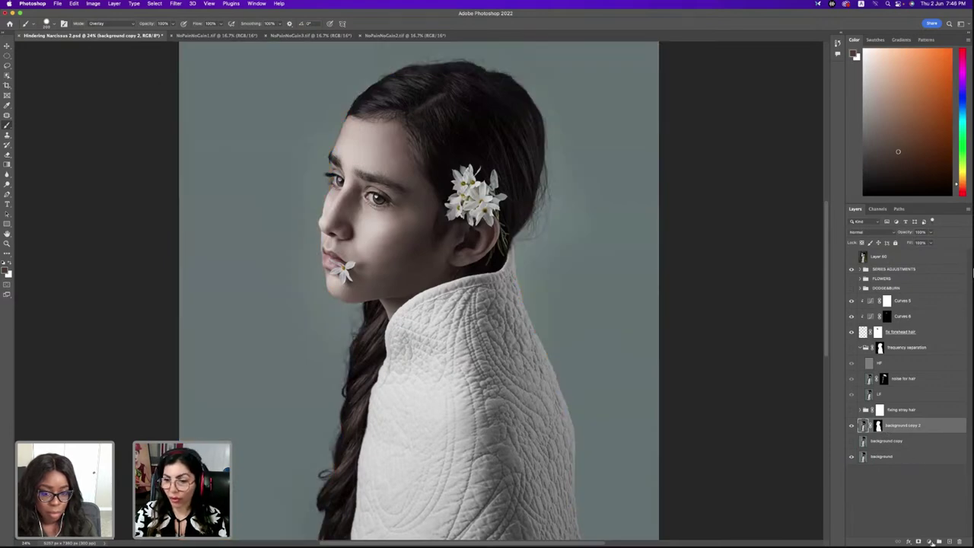
pyautogui.click(929, 542)
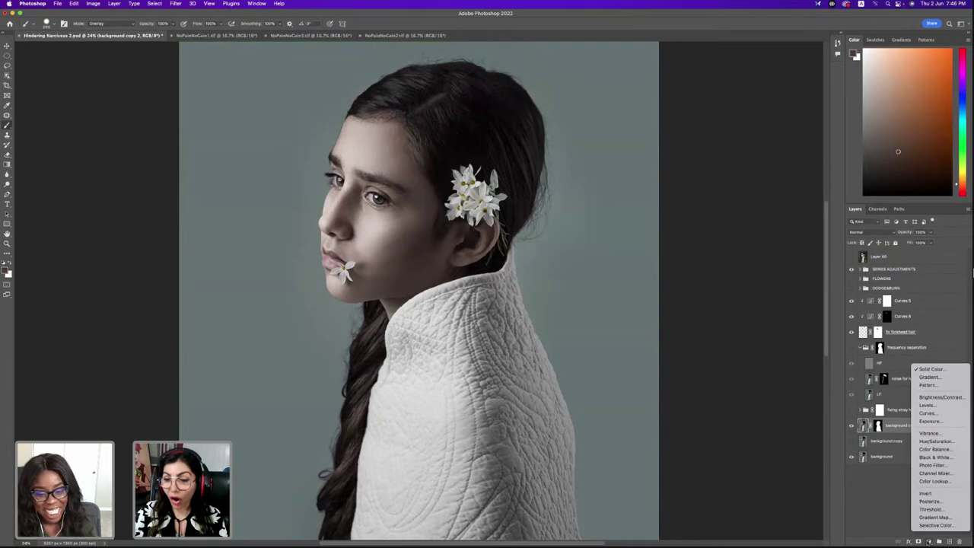
pyautogui.click(932, 369)
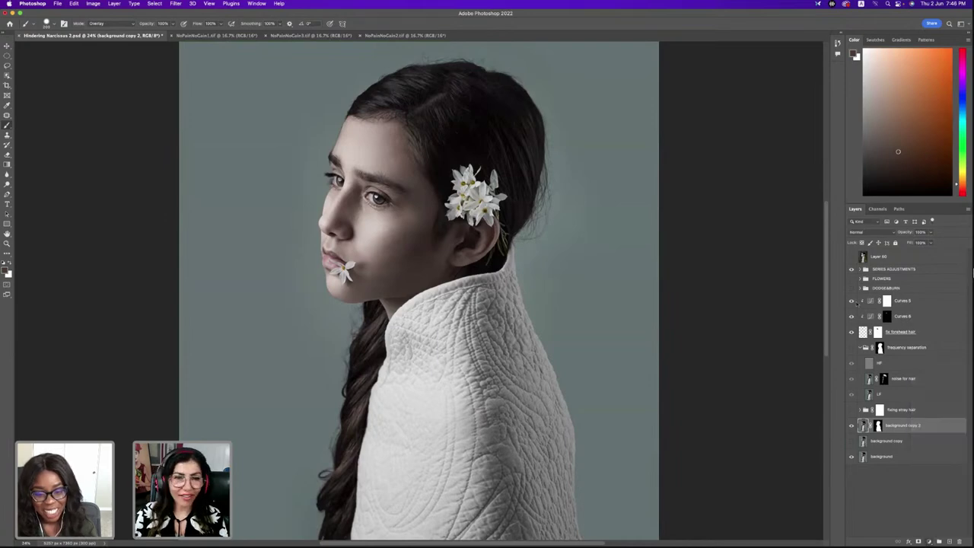
pyautogui.click(254, 158)
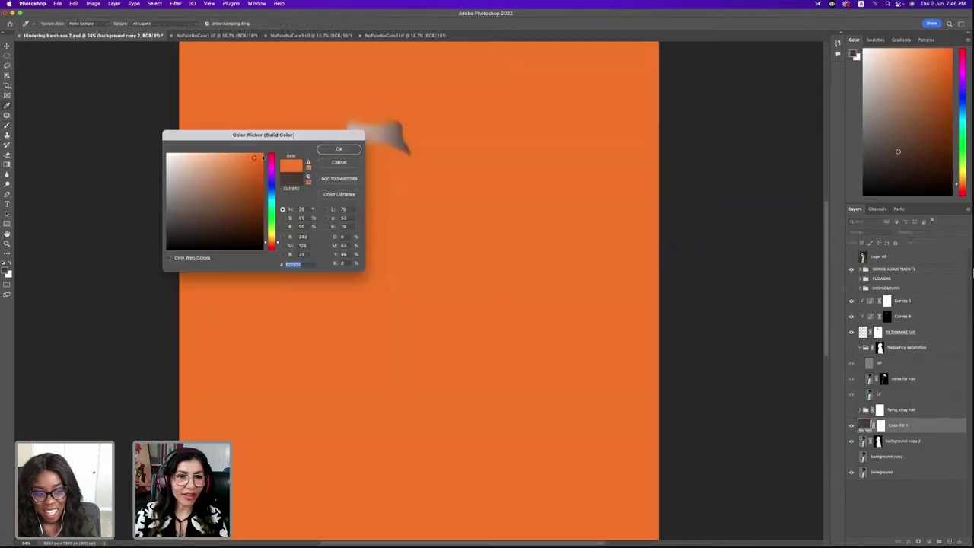
pyautogui.click(332, 153)
pyautogui.moveTo(884, 426); pyautogui.dragTo(876, 451)
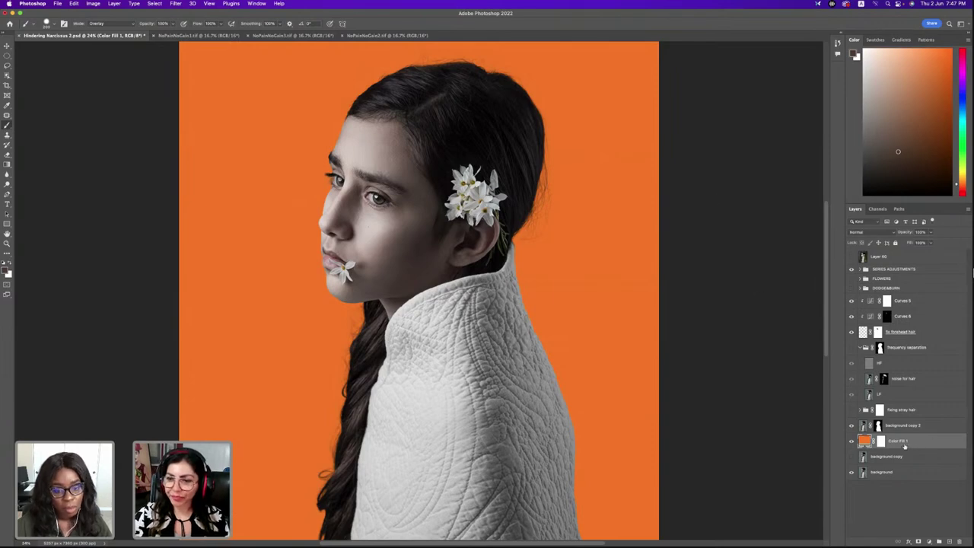
pyautogui.click(930, 429)
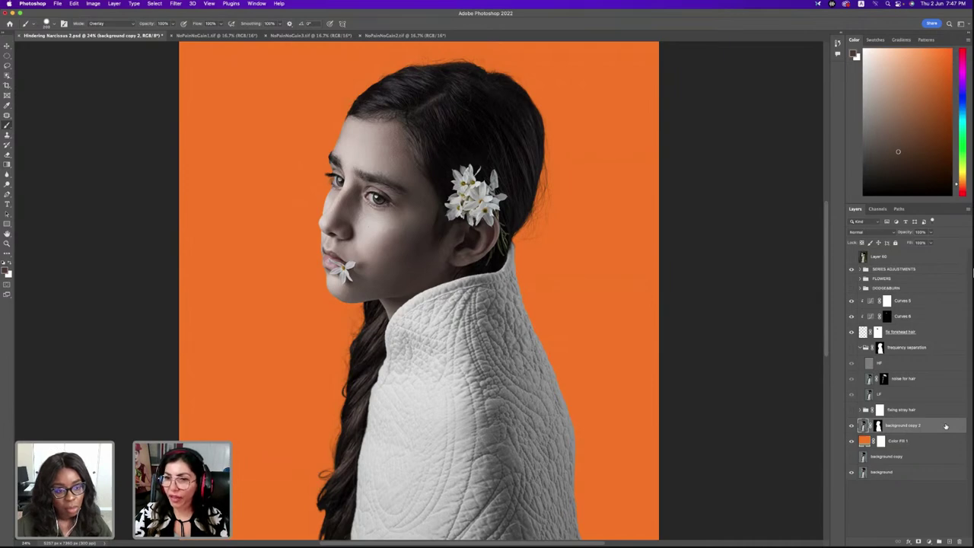
pyautogui.moveTo(946, 426); pyautogui.dragTo(951, 542)
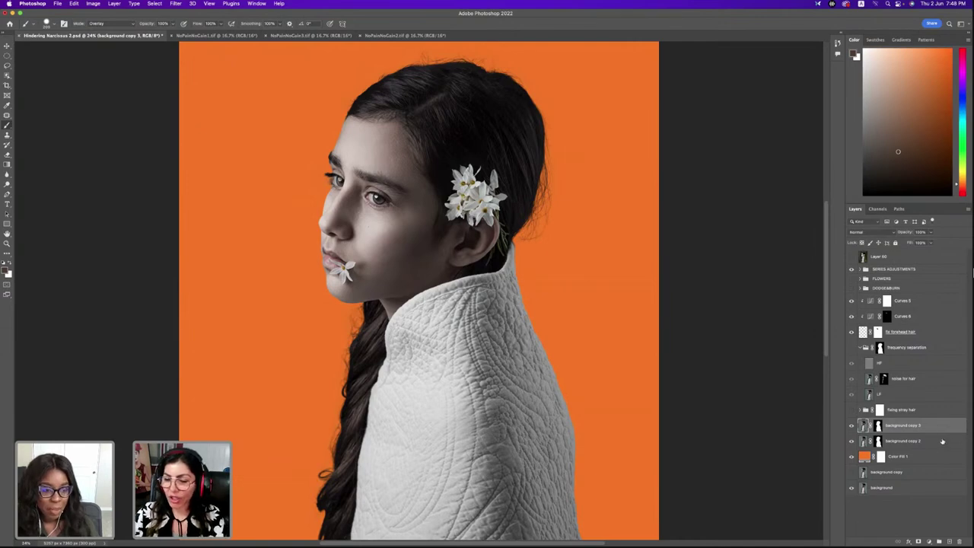
pyautogui.press('super+e')
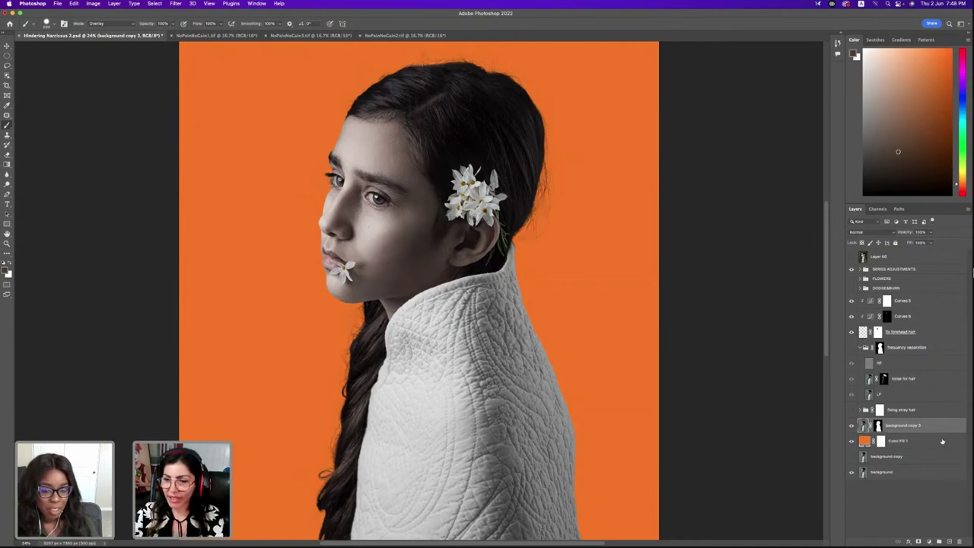
pyautogui.press('Delete')
pyautogui.press('Delete')
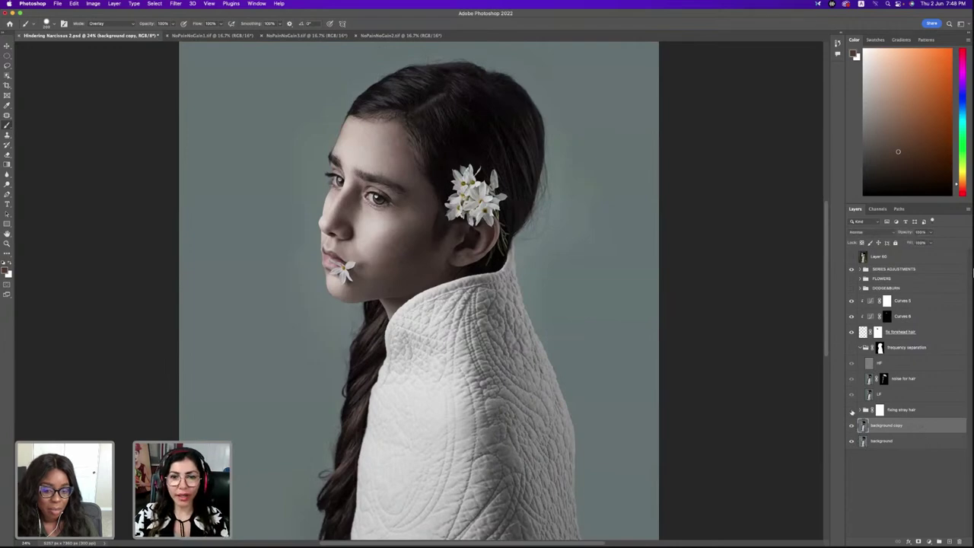
pyautogui.click(852, 411)
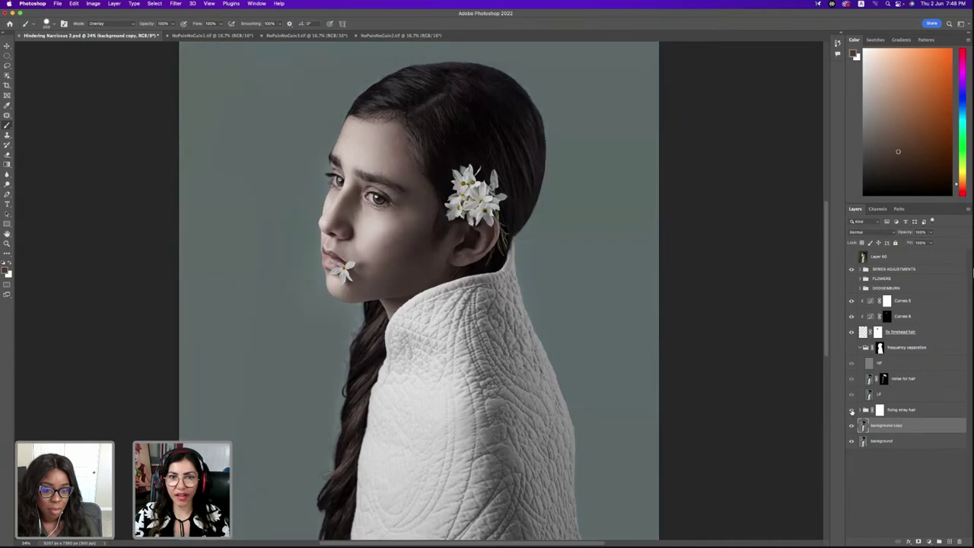
pyautogui.click(852, 410)
pyautogui.click(852, 410)
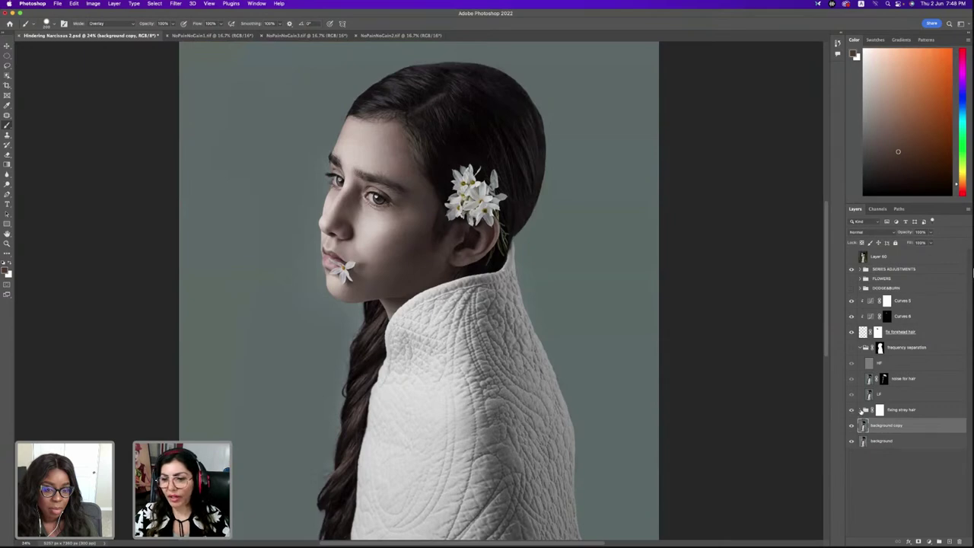
pyautogui.click(863, 411)
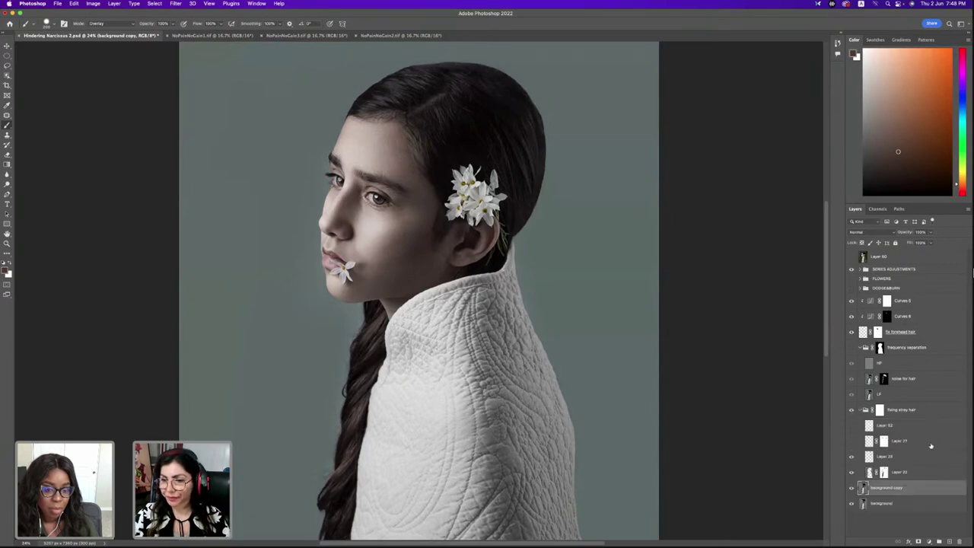
pyautogui.click(868, 472)
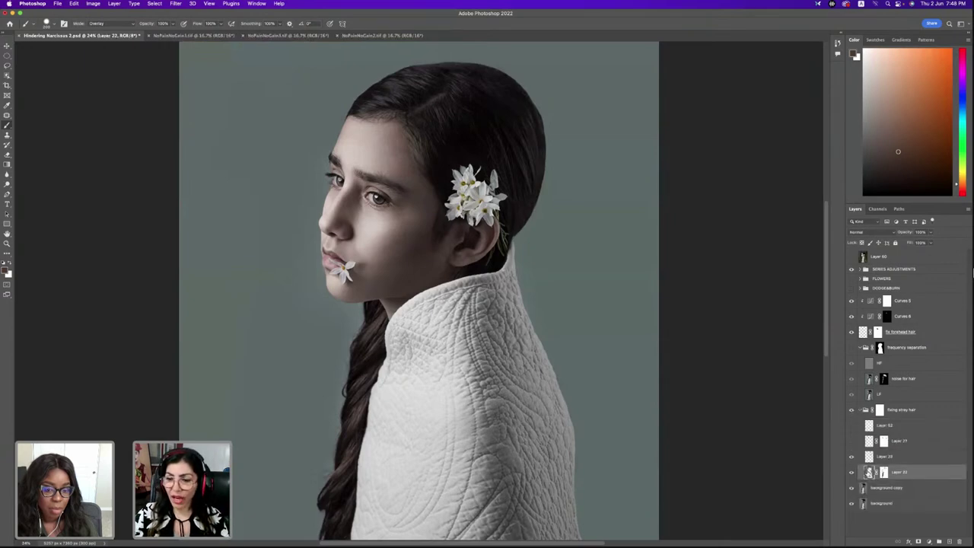
pyautogui.click(865, 488)
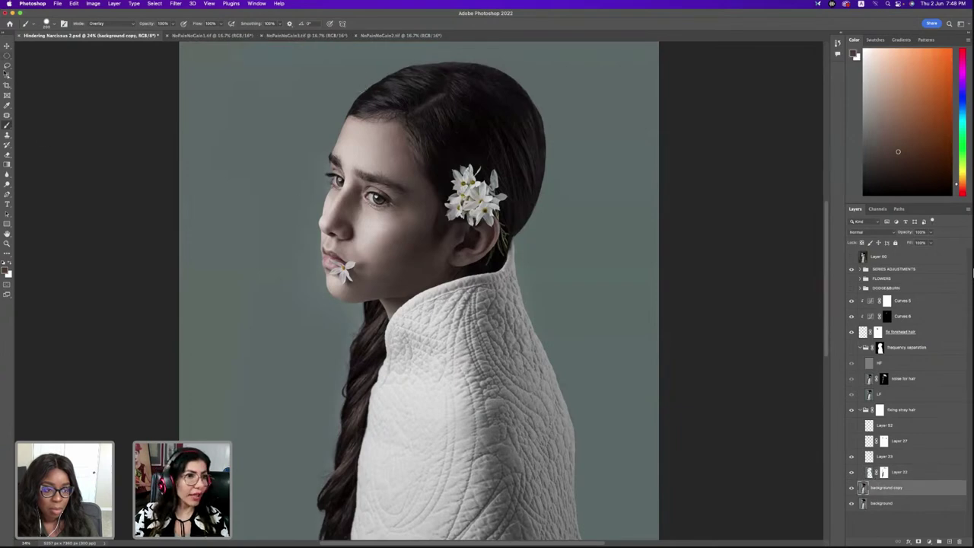
pyautogui.moveTo(7, 84); pyautogui.dragTo(38, 75)
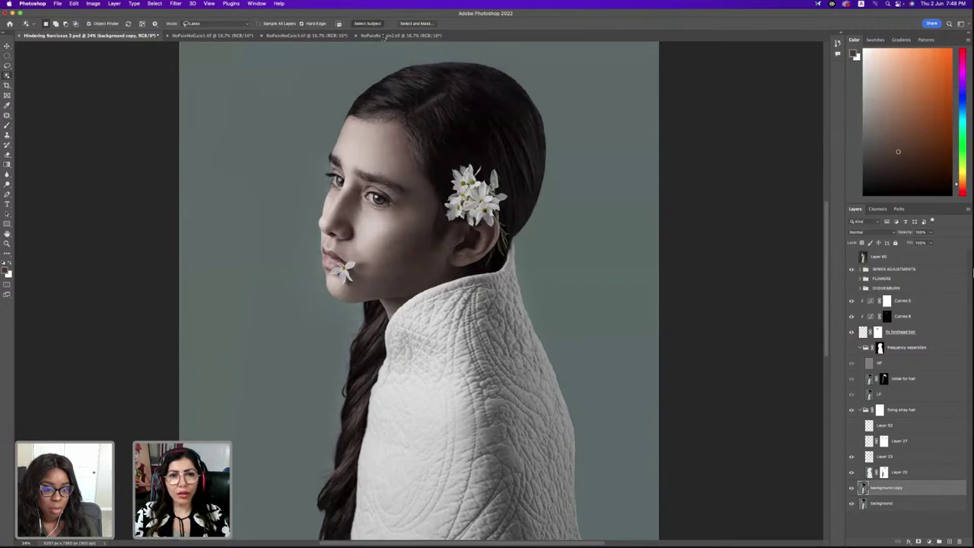
# Auto-select the quilt-wrapped girl, then refine the outline with Lasso add-to-selection and Quick Selection
pyautogui.click(337, 106)
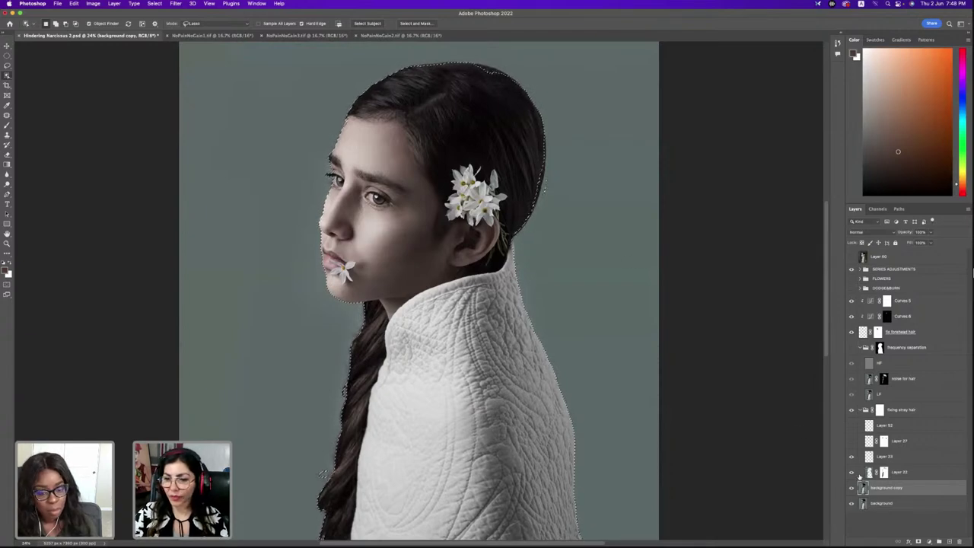
pyautogui.click(852, 409)
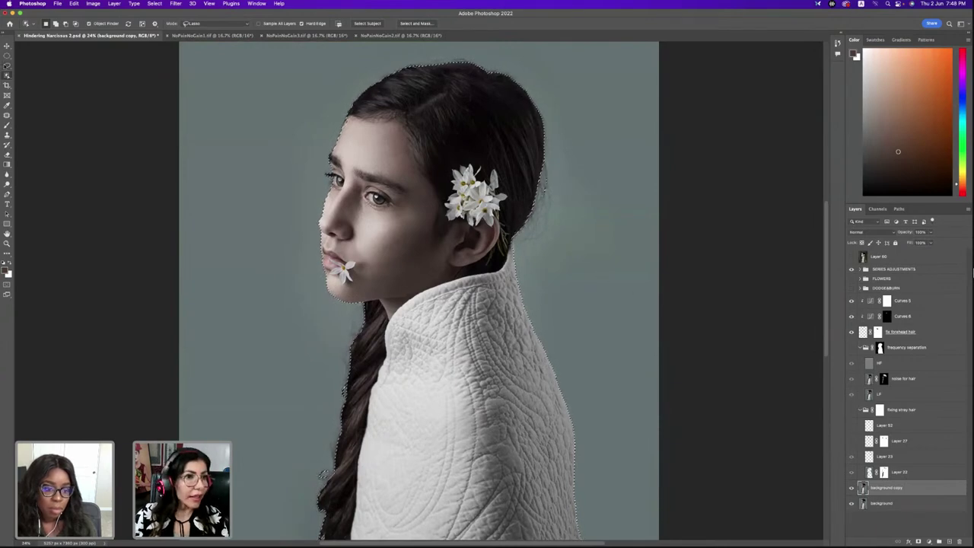
pyautogui.click(7, 66)
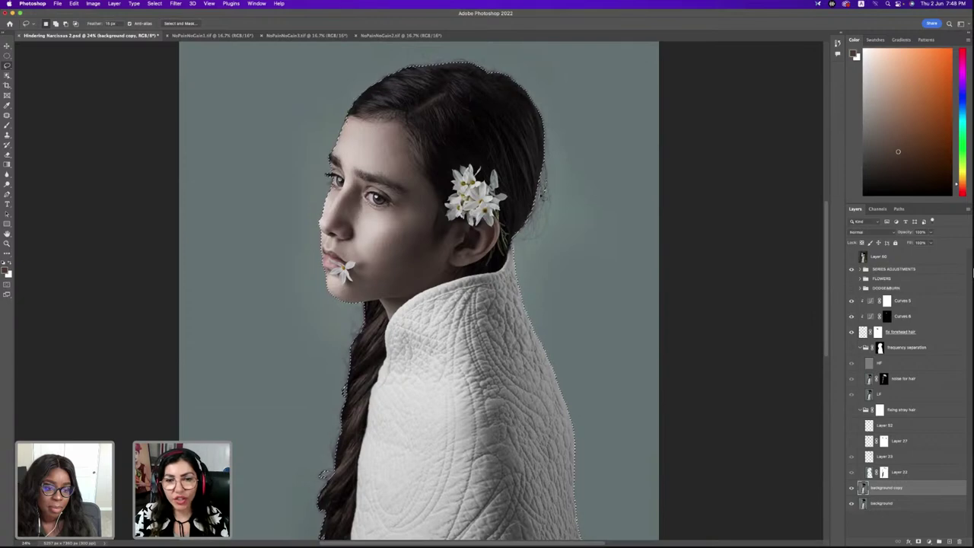
pyautogui.press('shift')
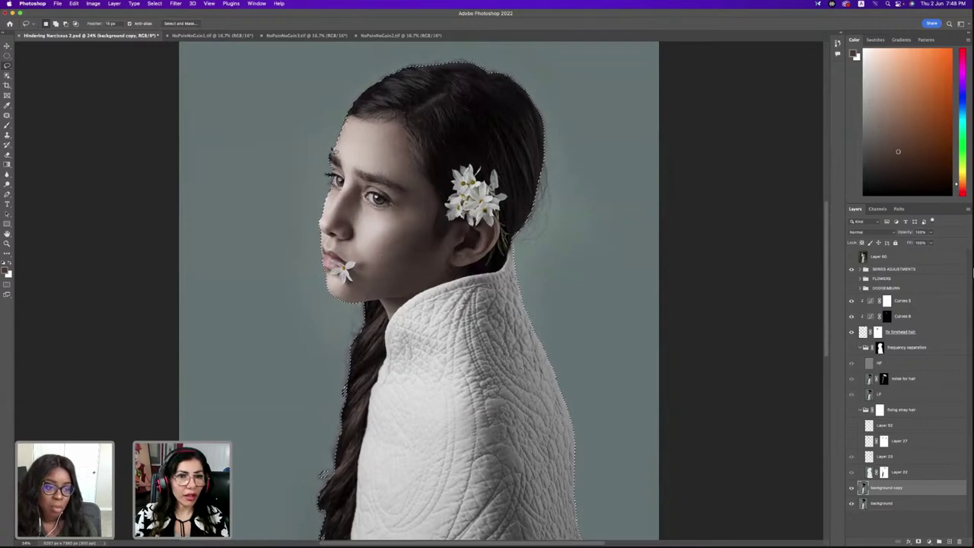
pyautogui.click(7, 74)
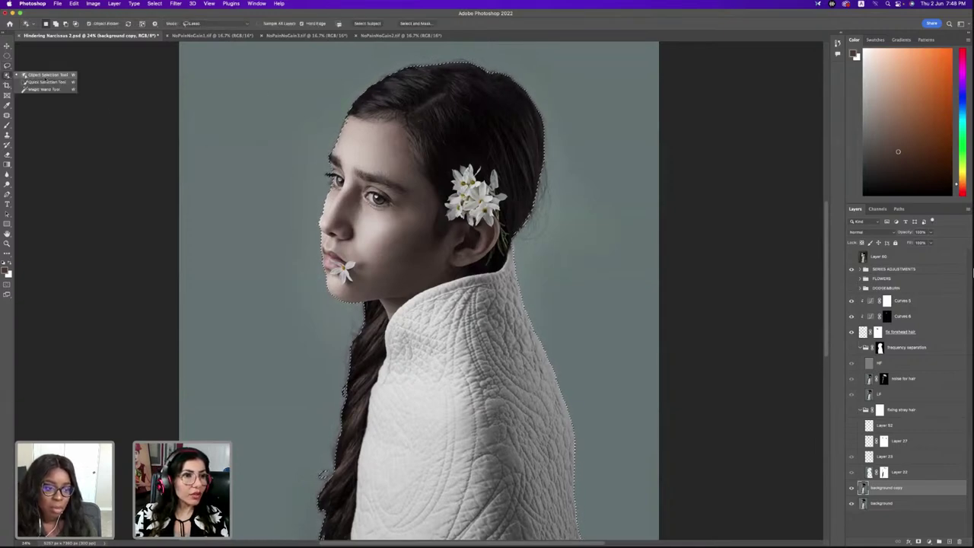
pyautogui.click(34, 80)
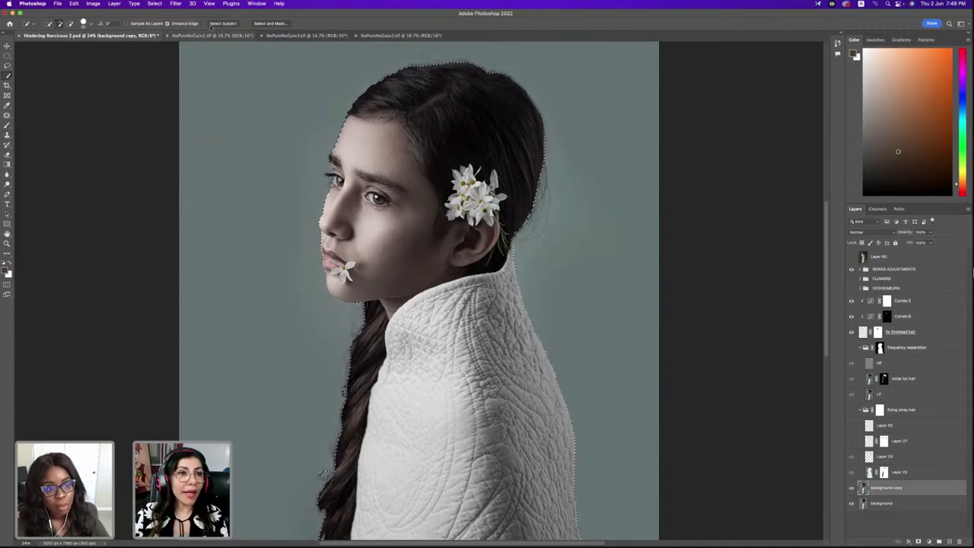
# Smooth the girl selection with a 40-pixel sample radius and invert it onto the backdrop
pyautogui.click(154, 3)
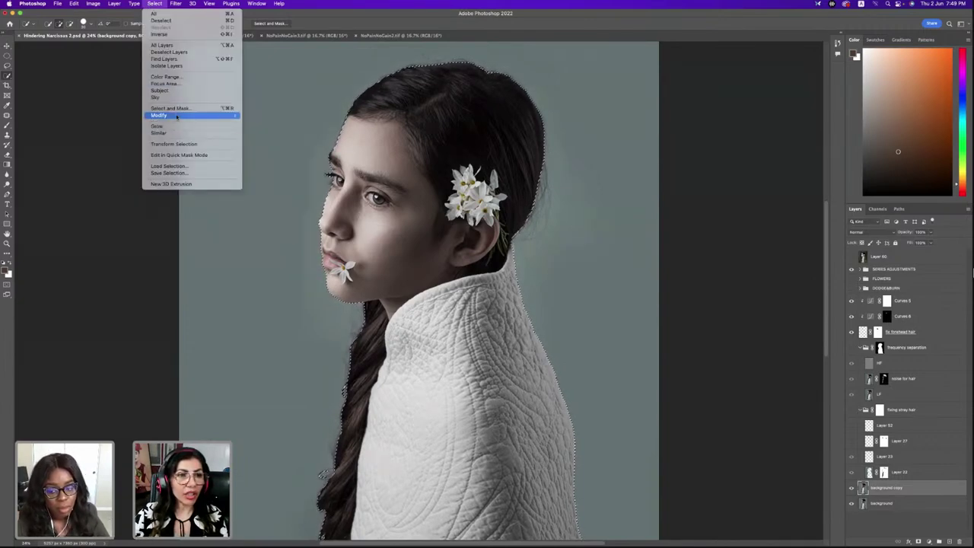
pyautogui.moveTo(163, 115)
pyautogui.click(276, 121)
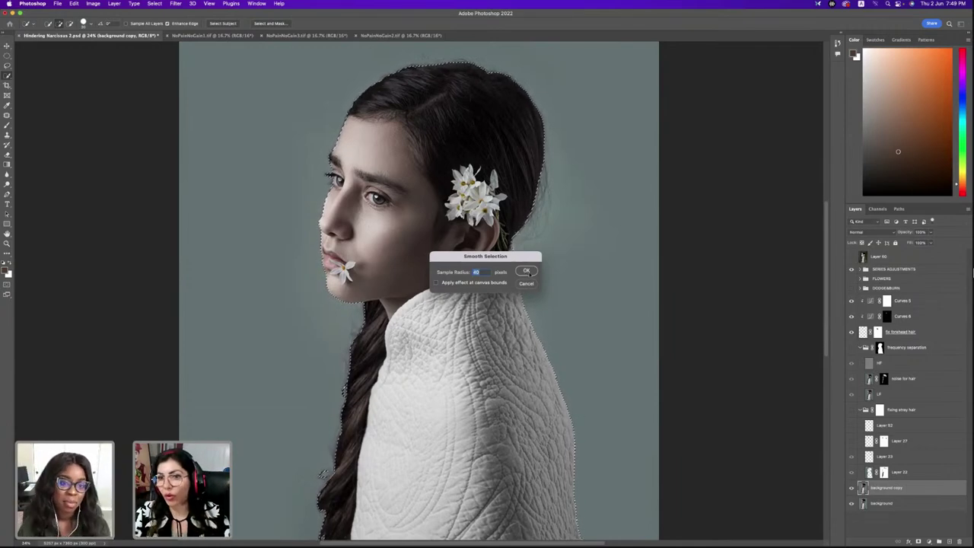
pyautogui.click(526, 271)
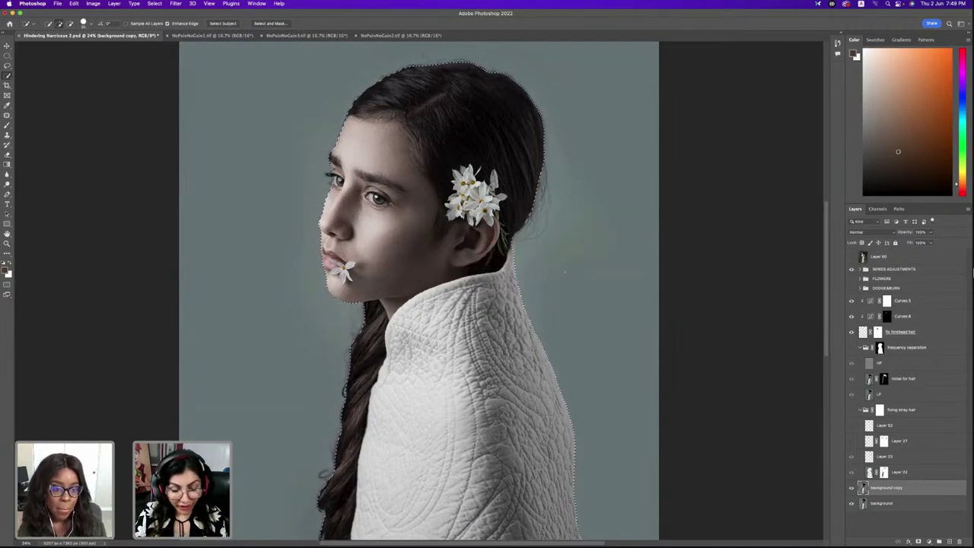
pyautogui.press('super+shift+i')
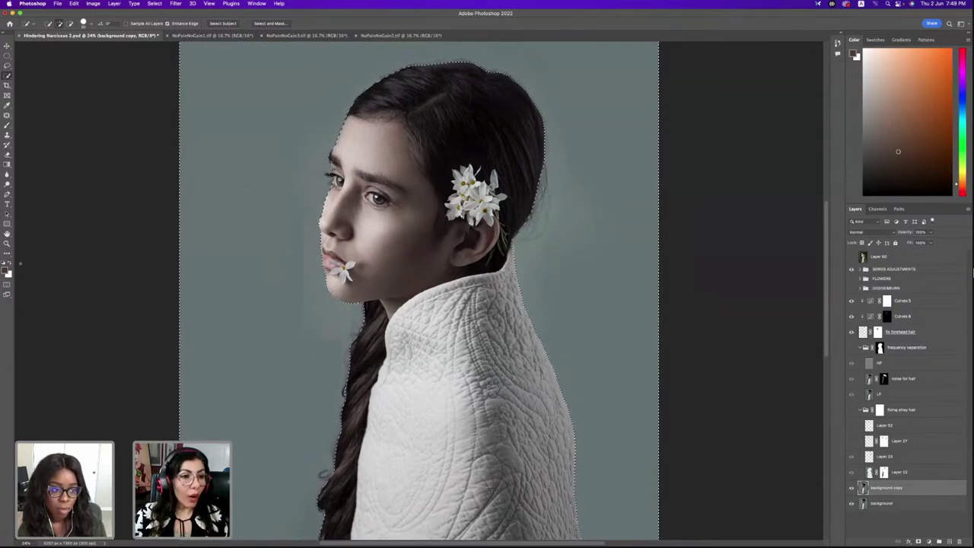
# On new Layer 61, paint the backdrop with sampled gray-blue using a soft 200 px brush, then deselect
pyautogui.press('b')
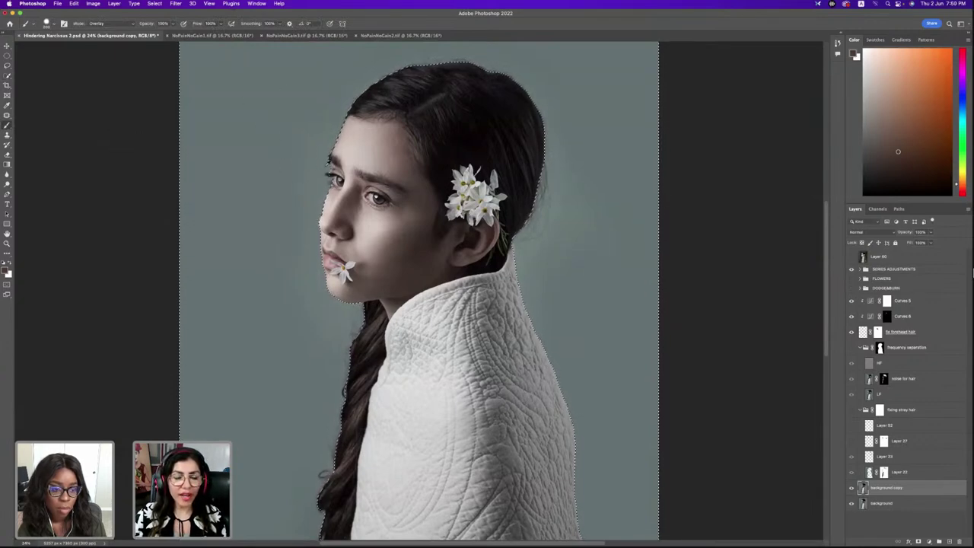
pyautogui.keyDown('alt'); pyautogui.click(327, 160); pyautogui.keyUp('alt')
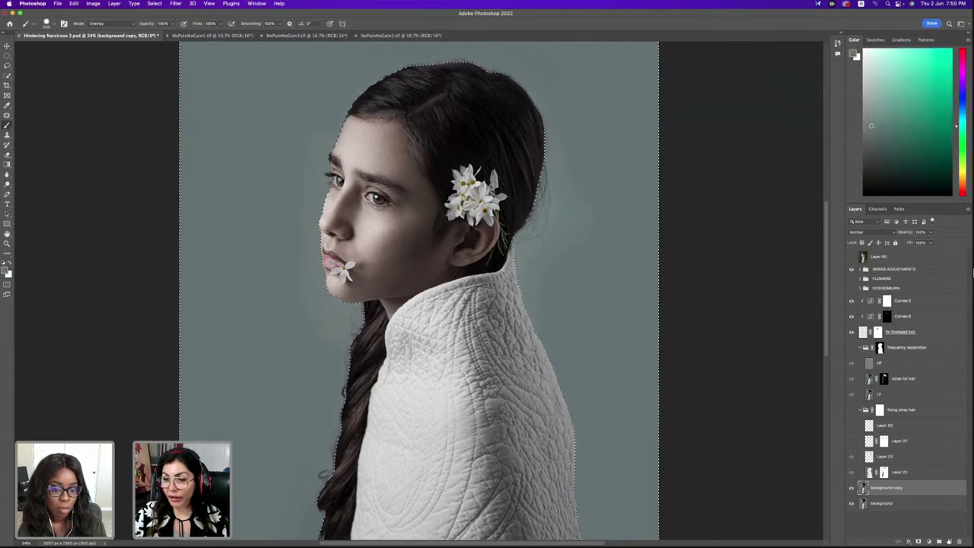
pyautogui.click(949, 541)
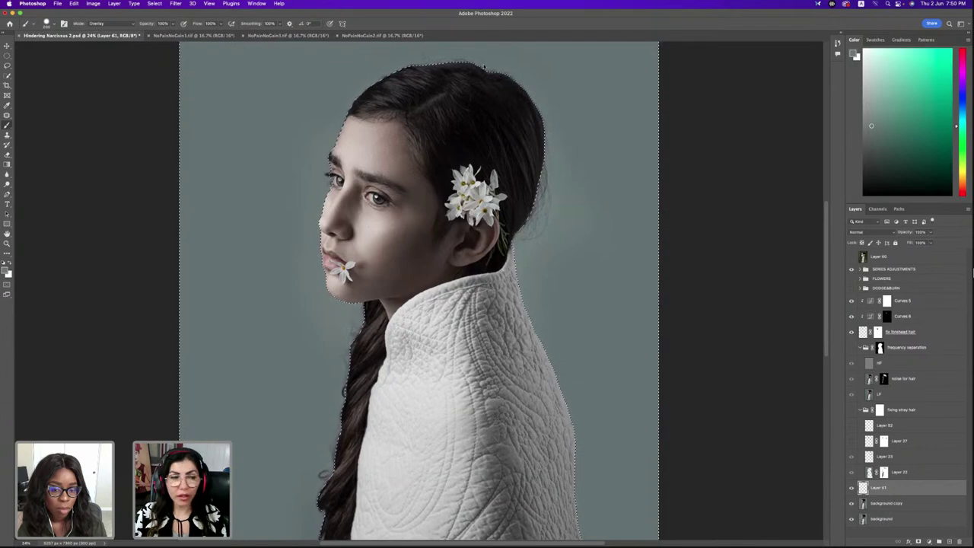
pyautogui.rightClick(365, 74)
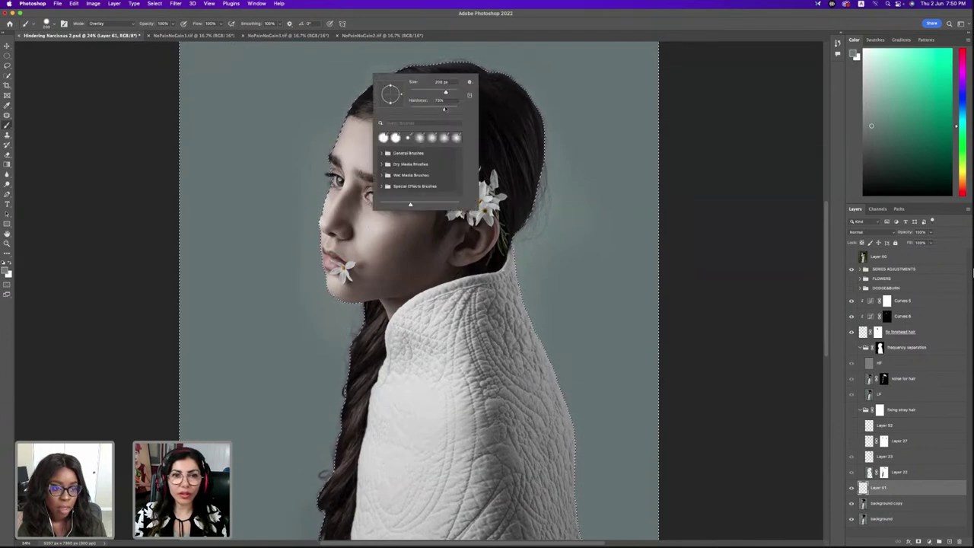
pyautogui.click(284, 86)
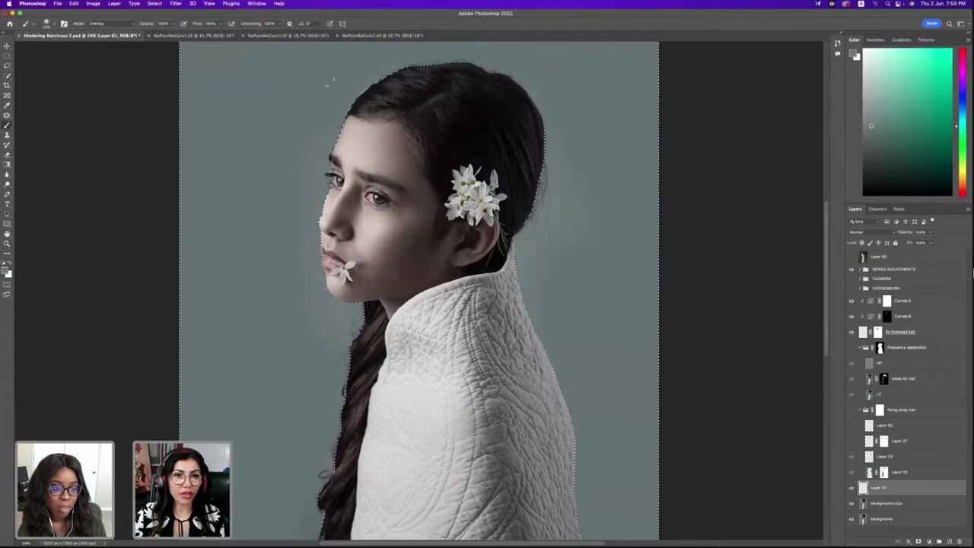
pyautogui.keyDown('alt'); pyautogui.click(562, 159); pyautogui.keyUp('alt')
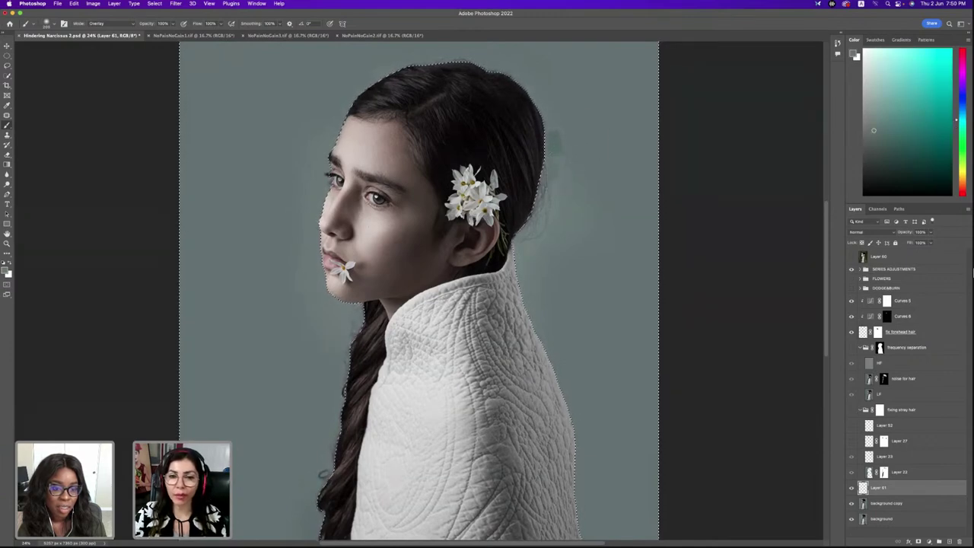
pyautogui.keyDown('alt'); pyautogui.click(569, 183); pyautogui.keyUp('alt')
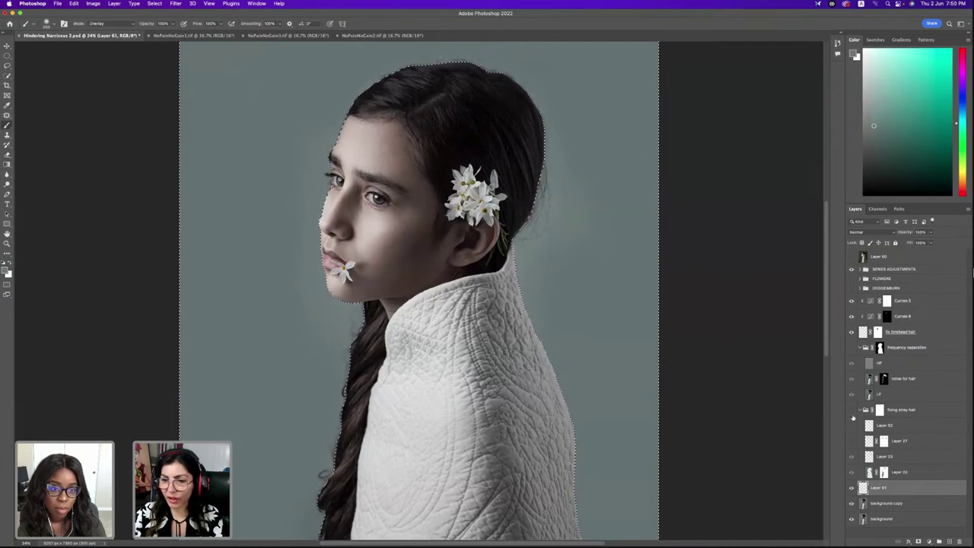
pyautogui.press('super+d')
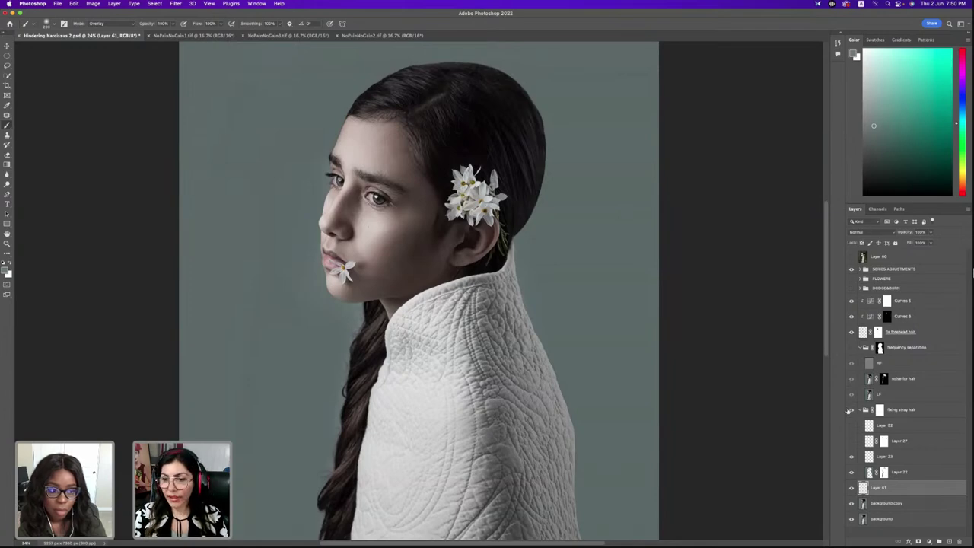
# Compare by toggling the fixing stray hair group and Layer 23, then hide Layer 52 and Layer 27
pyautogui.click(852, 410)
pyautogui.click(851, 411)
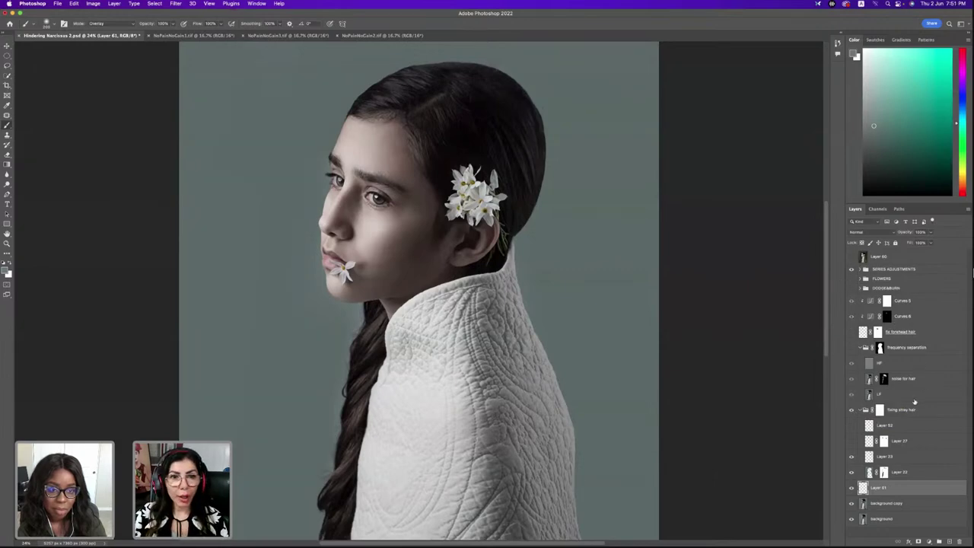
pyautogui.click(851, 457)
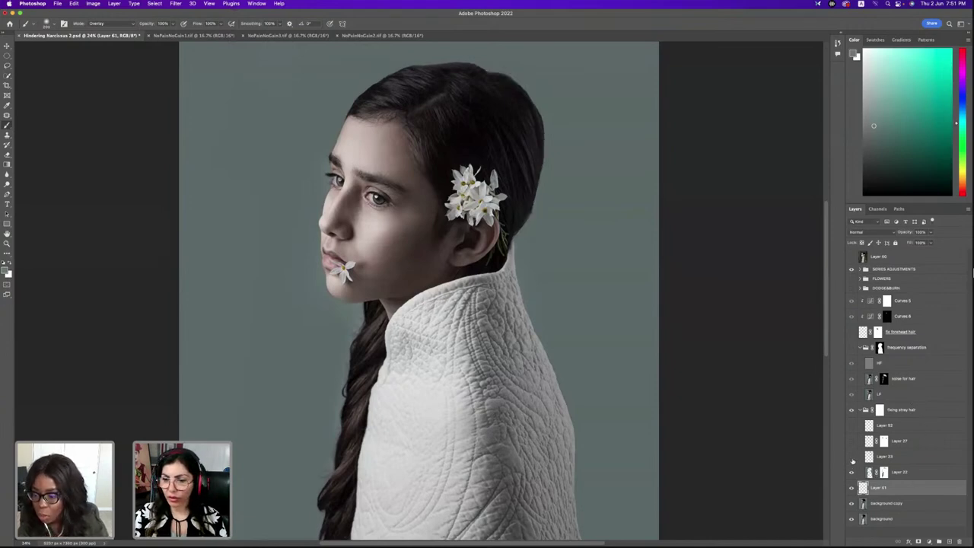
pyautogui.click(852, 456)
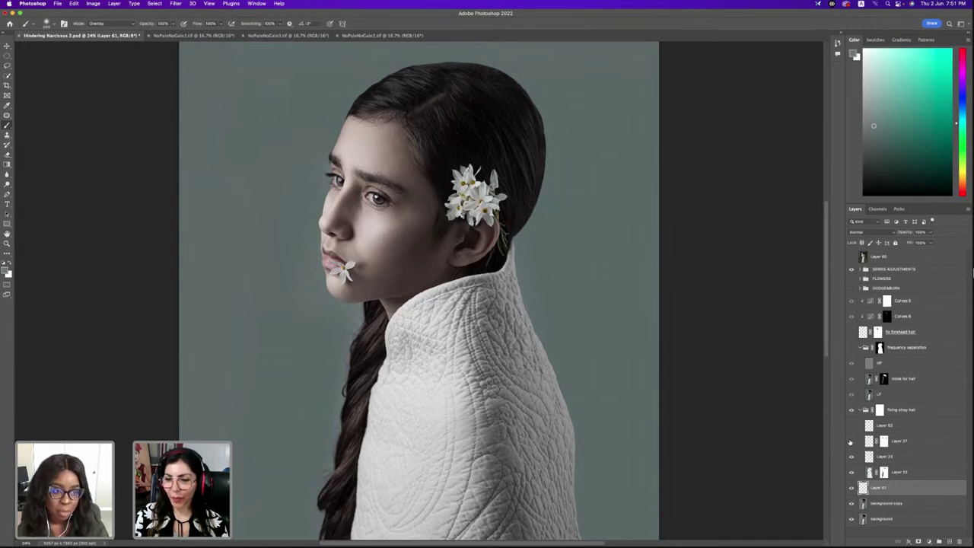
pyautogui.click(852, 425)
pyautogui.click(851, 426)
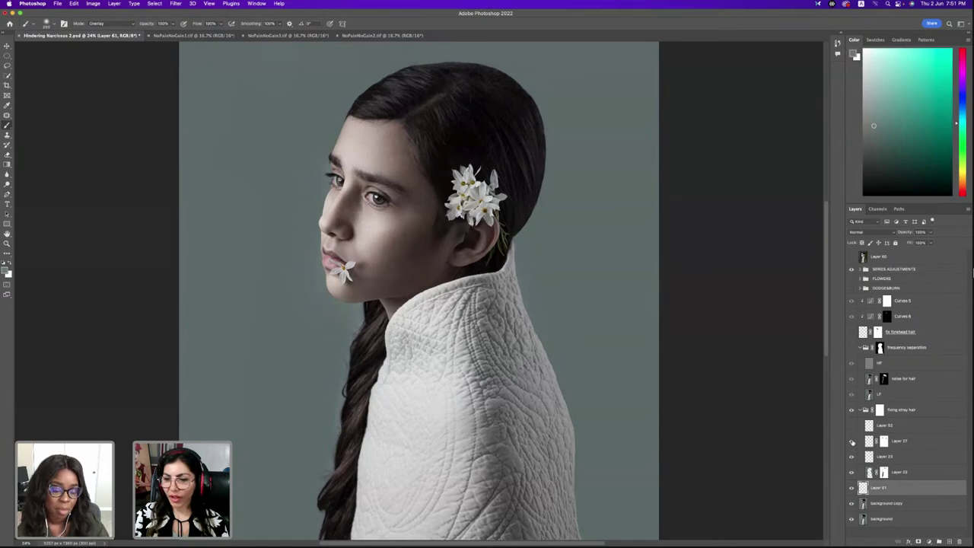
pyautogui.click(851, 442)
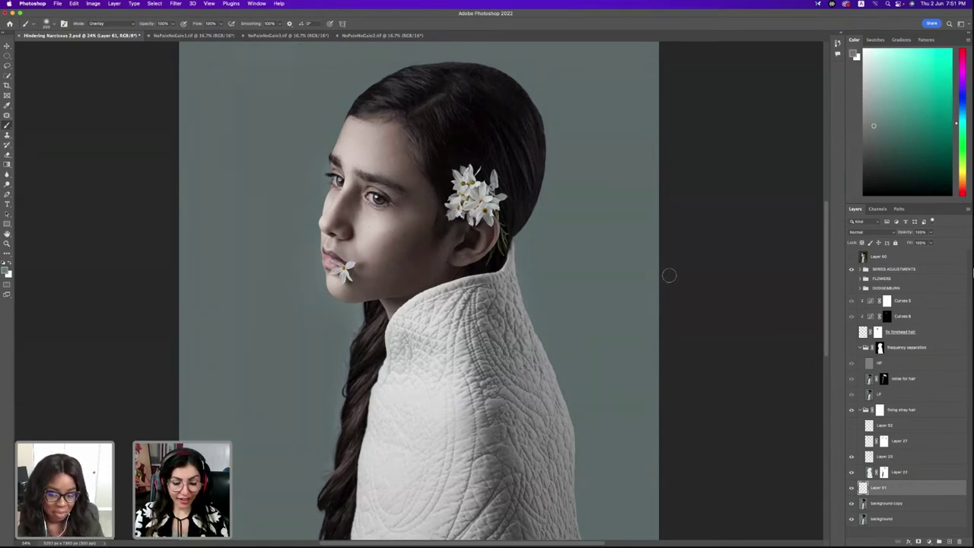
# Zoom in on the forehead and hairline and add new Layer 62 above Layer 23
pyautogui.press('z')
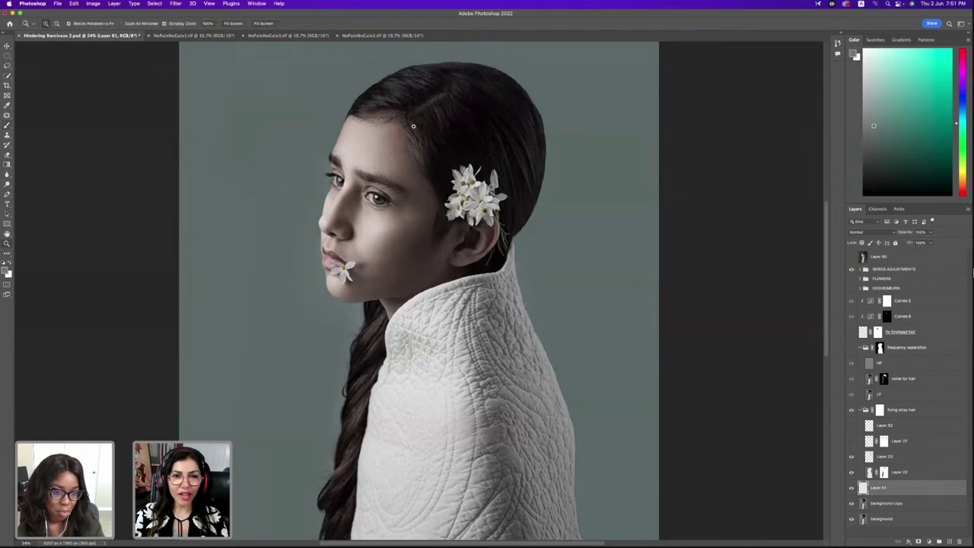
pyautogui.moveTo(414, 126); pyautogui.dragTo(430, 132)
pyautogui.press('b')
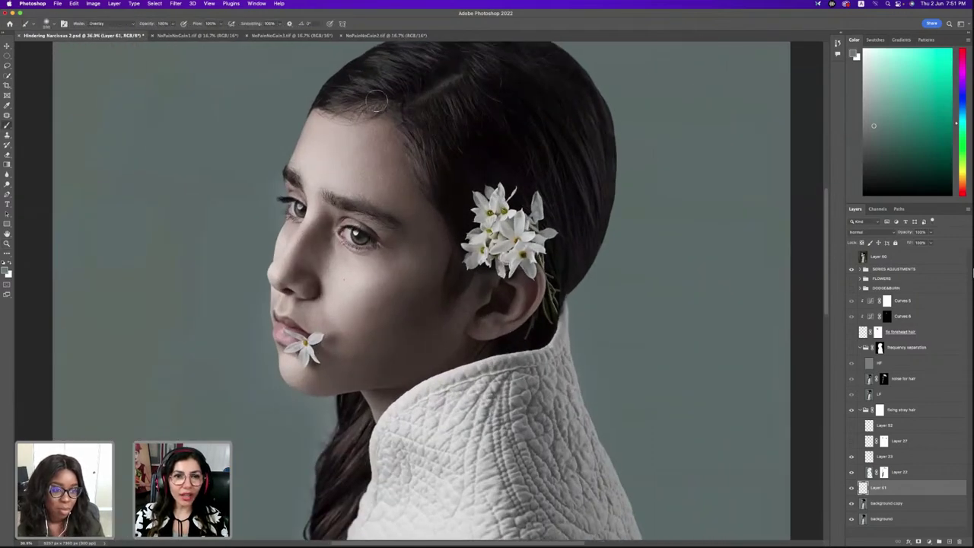
pyautogui.scroll(5, 340, 228)
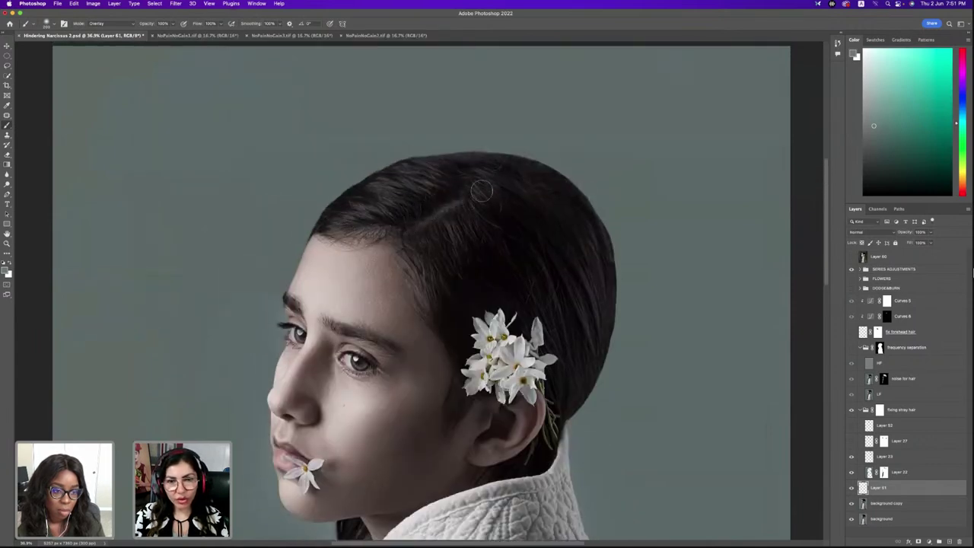
pyautogui.click(922, 459)
pyautogui.click(950, 541)
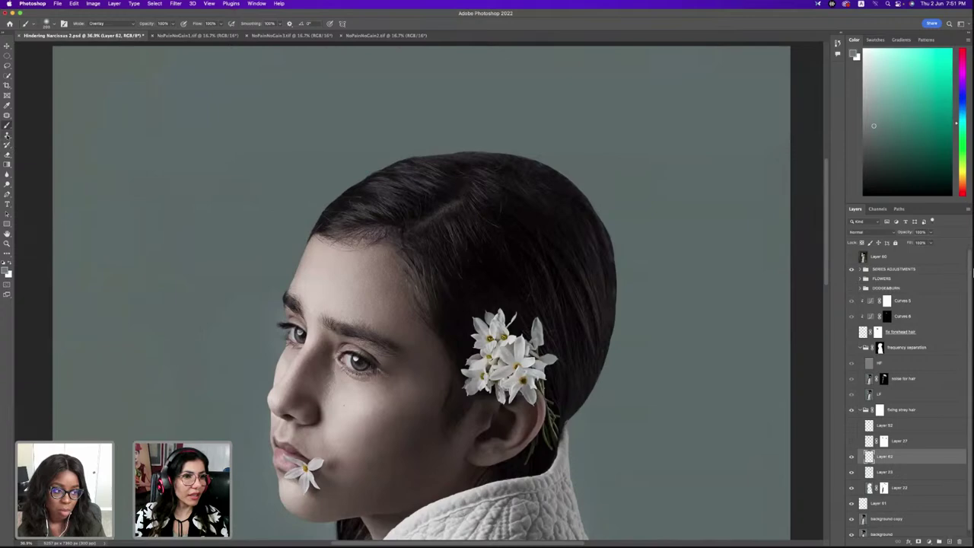
# Clone Stamp sampled hair over the stray hairs along the hair part and hairline
pyautogui.click(7, 135)
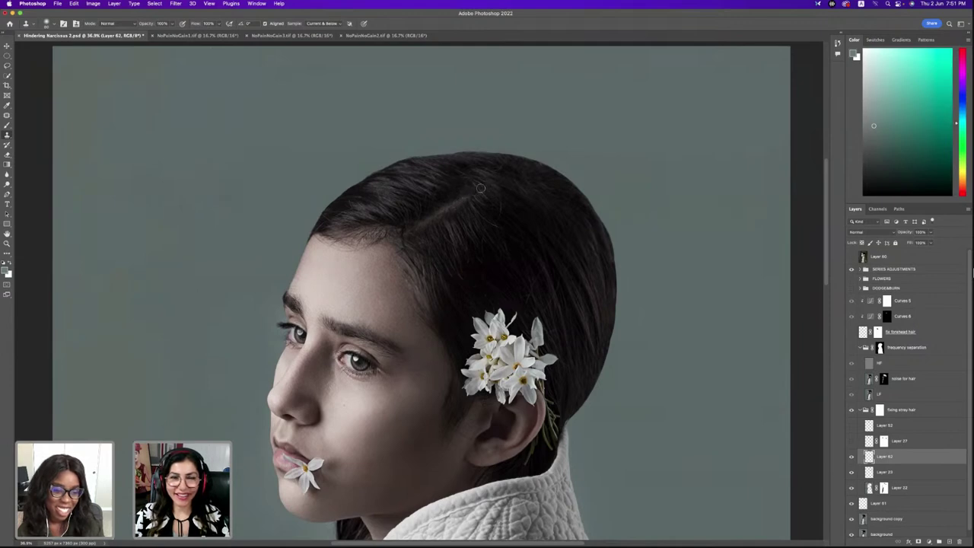
pyautogui.moveTo(480, 191); pyautogui.dragTo(491, 184)
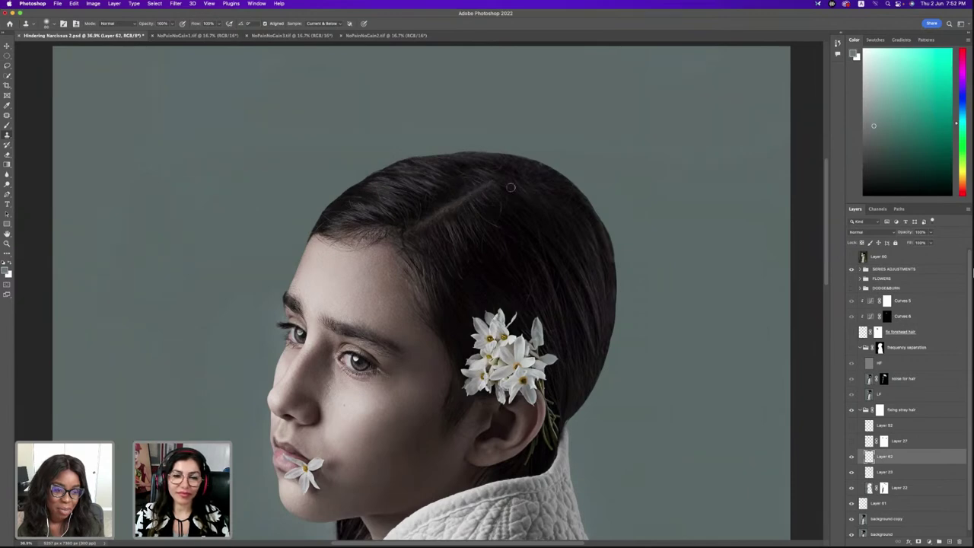
pyautogui.moveTo(487, 183)
pyautogui.mouseDown()
pyautogui.moveTo(498, 177)
pyautogui.moveTo(379, 239)
pyautogui.moveTo(441, 220)
pyautogui.mouseUp()
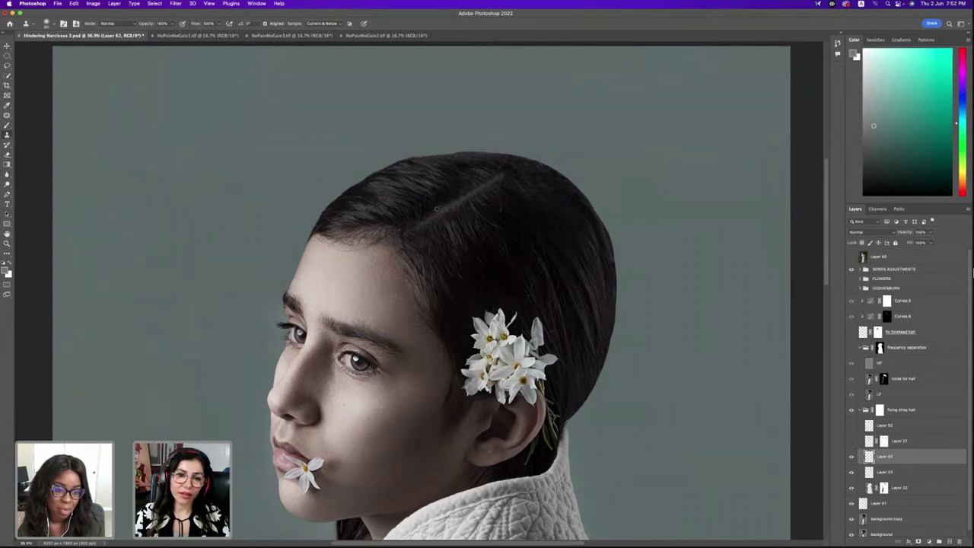
pyautogui.moveTo(457, 203); pyautogui.dragTo(497, 180)
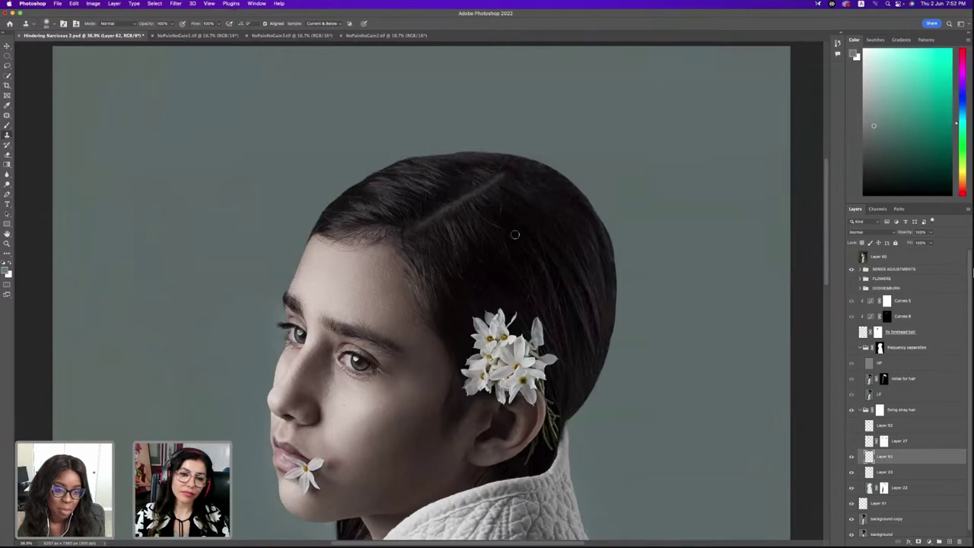
pyautogui.keyDown('alt'); pyautogui.click(501, 172); pyautogui.keyUp('alt')
pyautogui.click(523, 183)
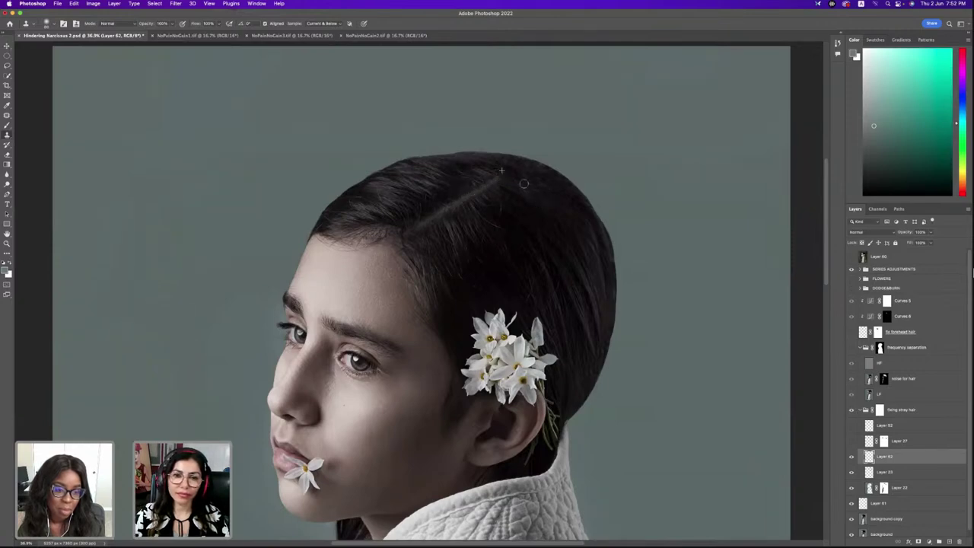
pyautogui.press('[')
pyautogui.press('[')
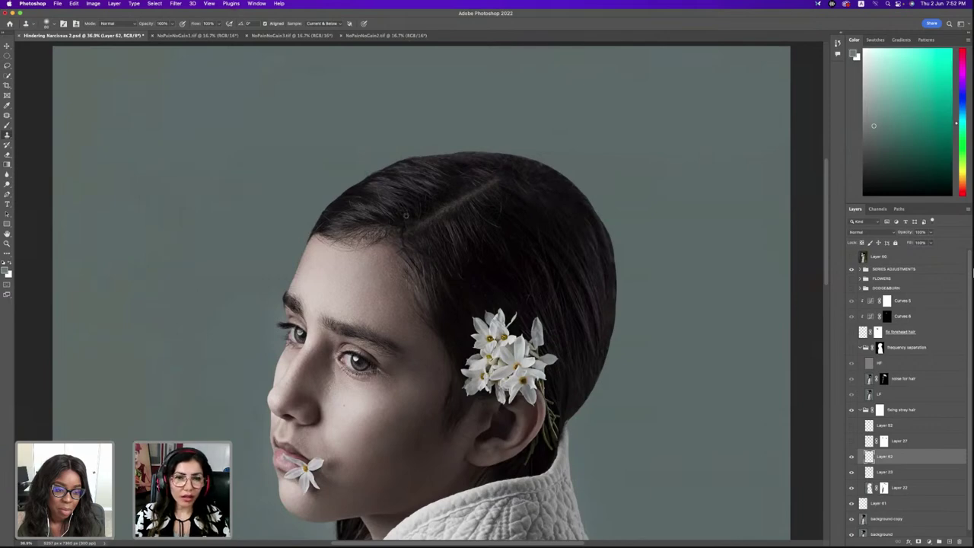
pyautogui.keyDown('alt'); pyautogui.click(412, 215); pyautogui.keyUp('alt')
pyautogui.moveTo(402, 226)
pyautogui.mouseDown()
pyautogui.moveTo(334, 230)
pyautogui.moveTo(397, 231)
pyautogui.moveTo(409, 219)
pyautogui.moveTo(401, 235)
pyautogui.moveTo(465, 229)
pyautogui.moveTo(416, 247)
pyautogui.moveTo(407, 242)
pyautogui.moveTo(413, 233)
pyautogui.moveTo(407, 240)
pyautogui.moveTo(431, 313)
pyautogui.mouseUp()
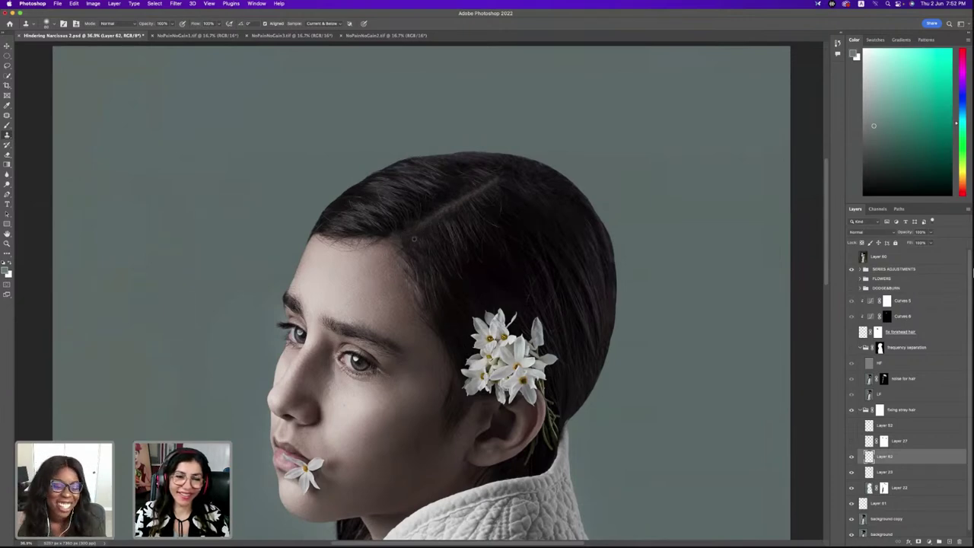
pyautogui.moveTo(408, 242); pyautogui.dragTo(423, 297)
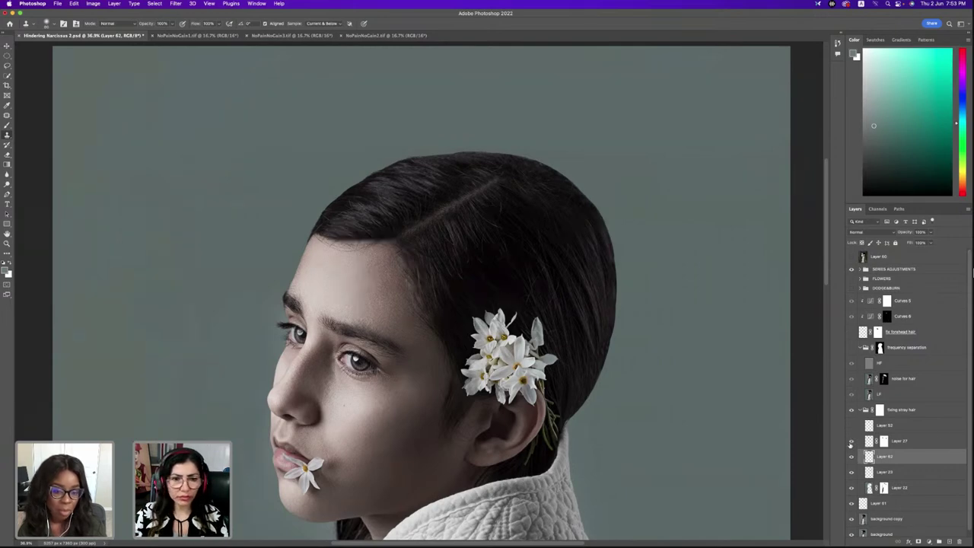
# Compare the stray-hair fix by toggling Layer 27 and Layer 52 visibility
pyautogui.click(850, 445)
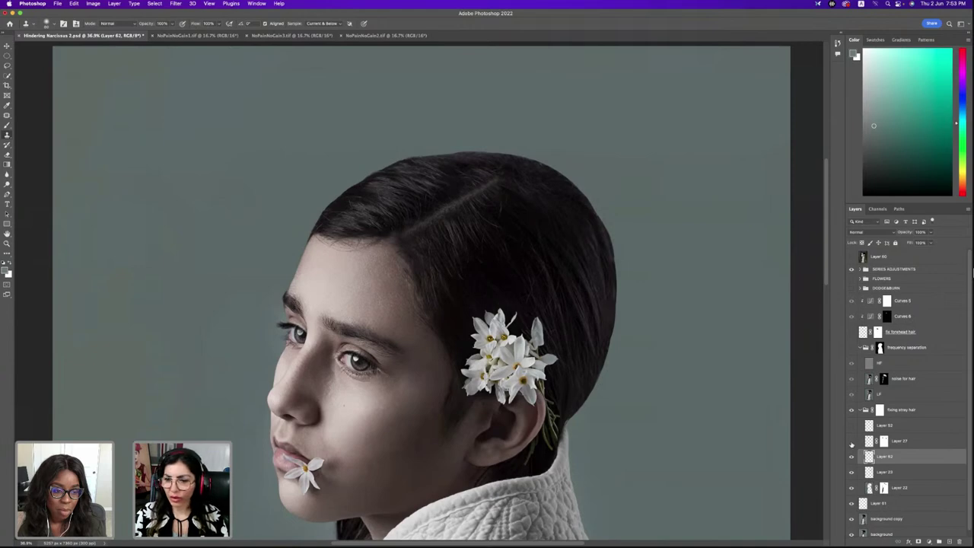
pyautogui.click(852, 441)
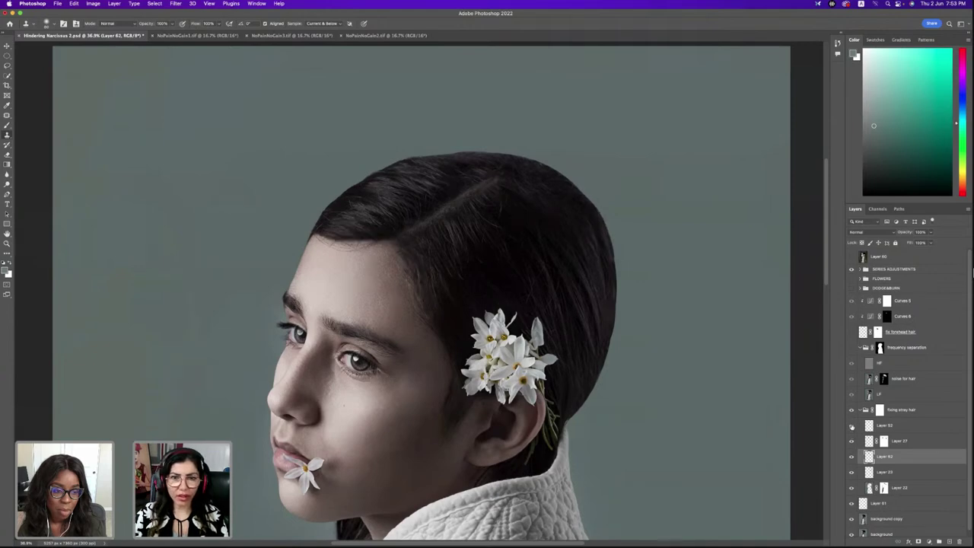
pyautogui.click(851, 426)
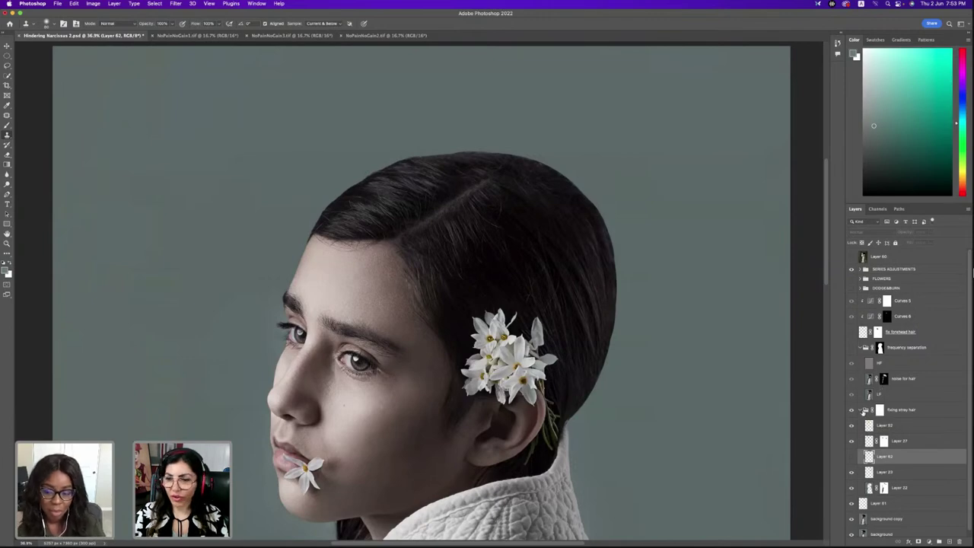
# Stamp all visible content into new Layer 63 above the fixing stray hair group
pyautogui.click(861, 410)
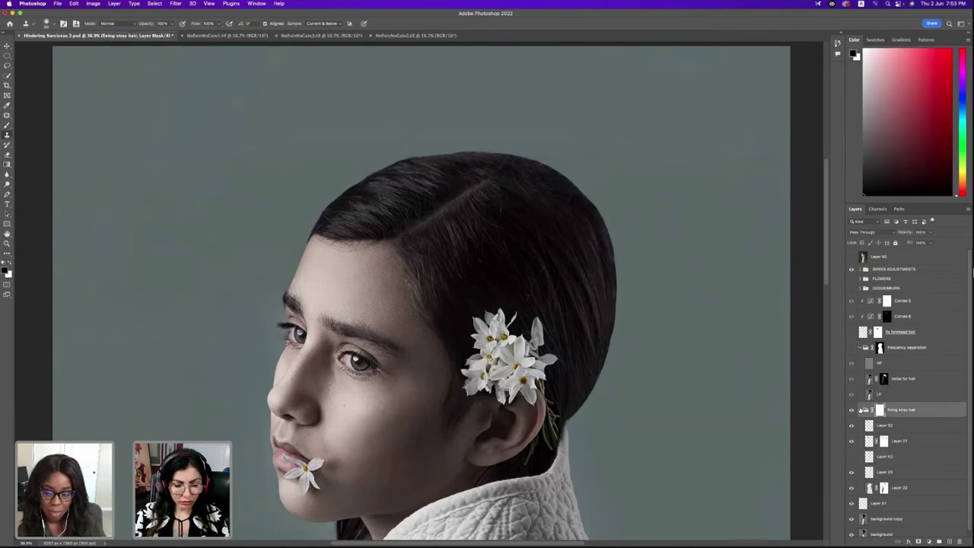
pyautogui.press('super+0')
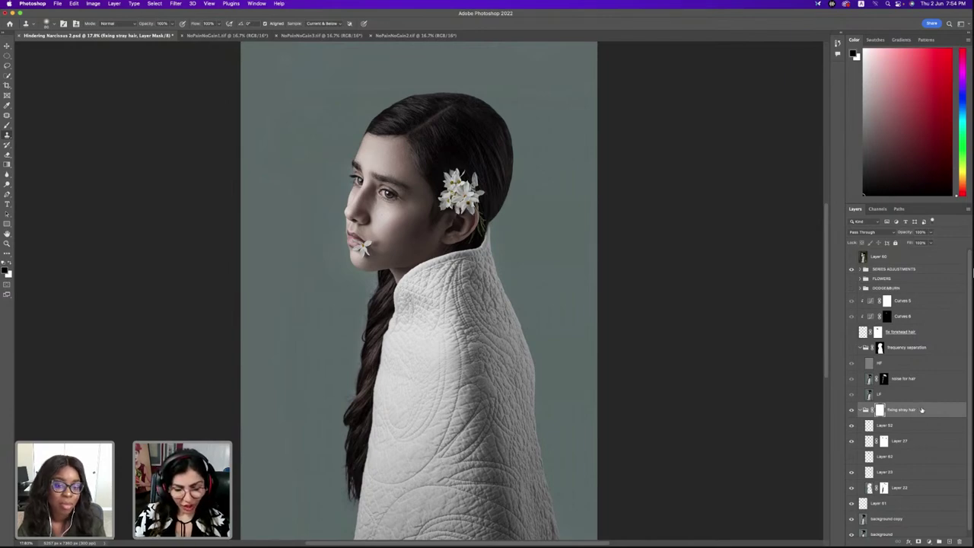
pyautogui.press('super+alt+shift+n')
pyautogui.press('super+alt+shift+e')
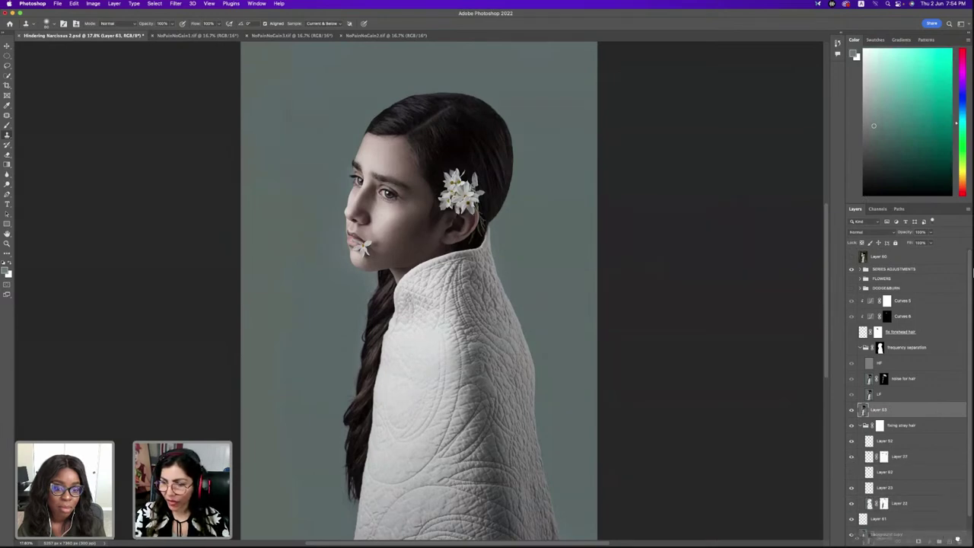
# Duplicate Layer 63 twice and start renaming Layer 63 copy
pyautogui.press('super+j')
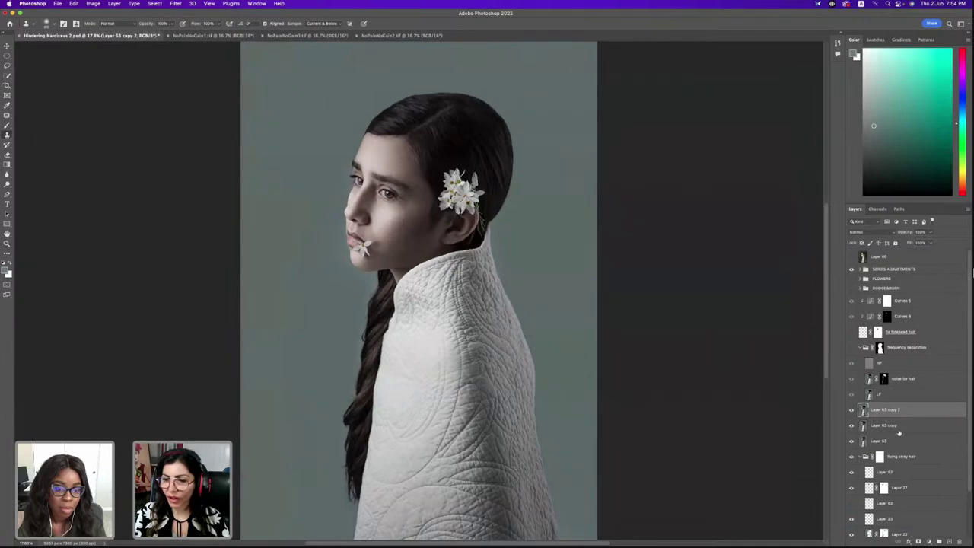
pyautogui.press('super+j')
pyautogui.click(898, 426)
pyautogui.doubleClick(890, 425)
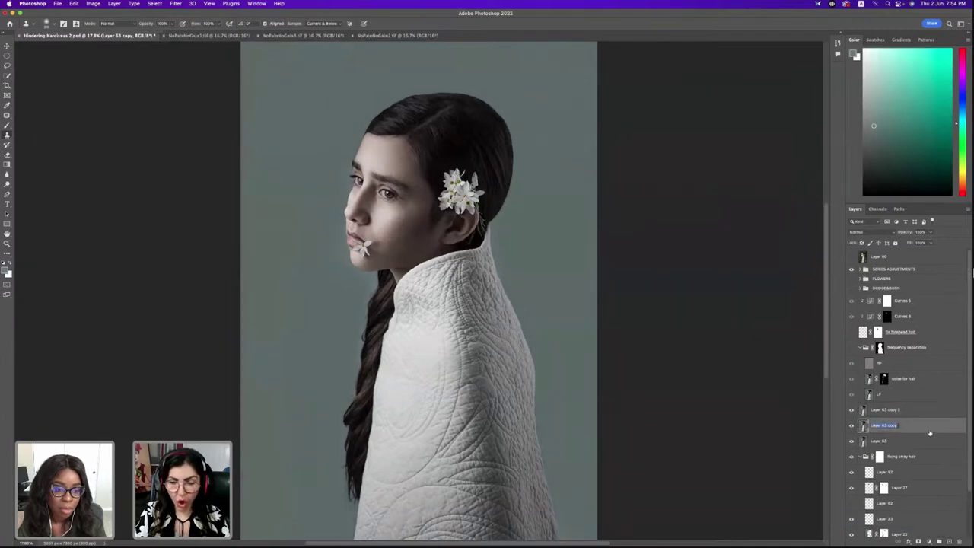
# Rename Layer 63 copy 2 to HF, select the LF layer, and bring up Filter > Blur
pyautogui.doubleClick(886, 409)
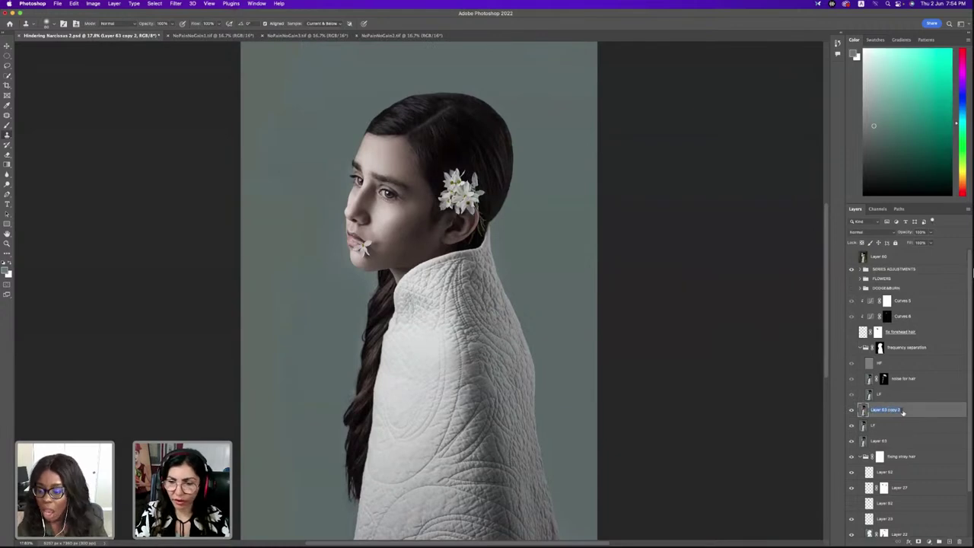
pyautogui.write('HF')
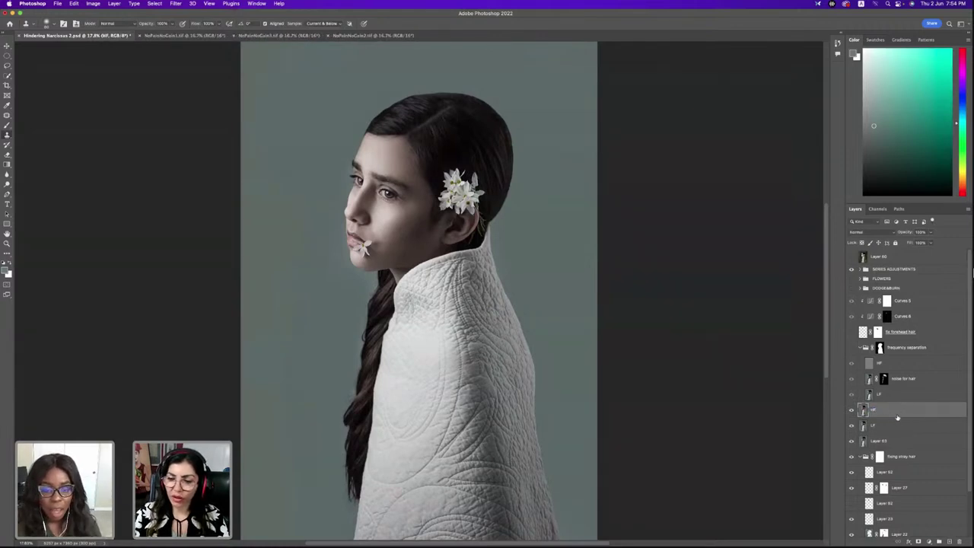
pyautogui.click(948, 427)
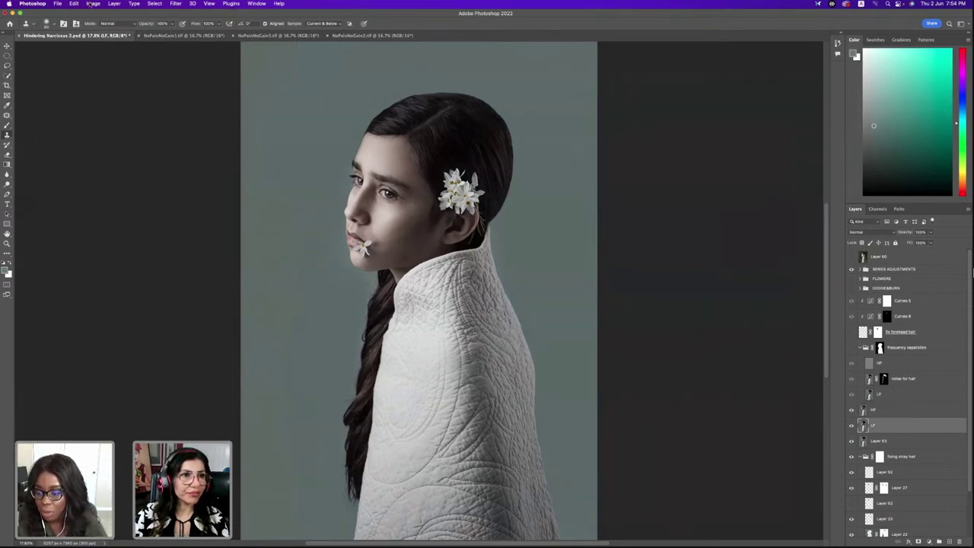
pyautogui.click(175, 4)
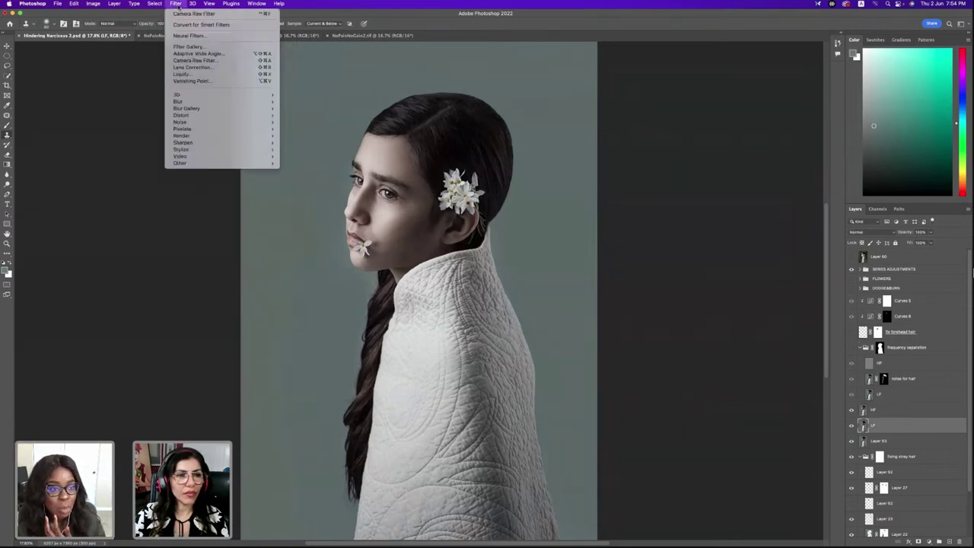
pyautogui.moveTo(192, 102)
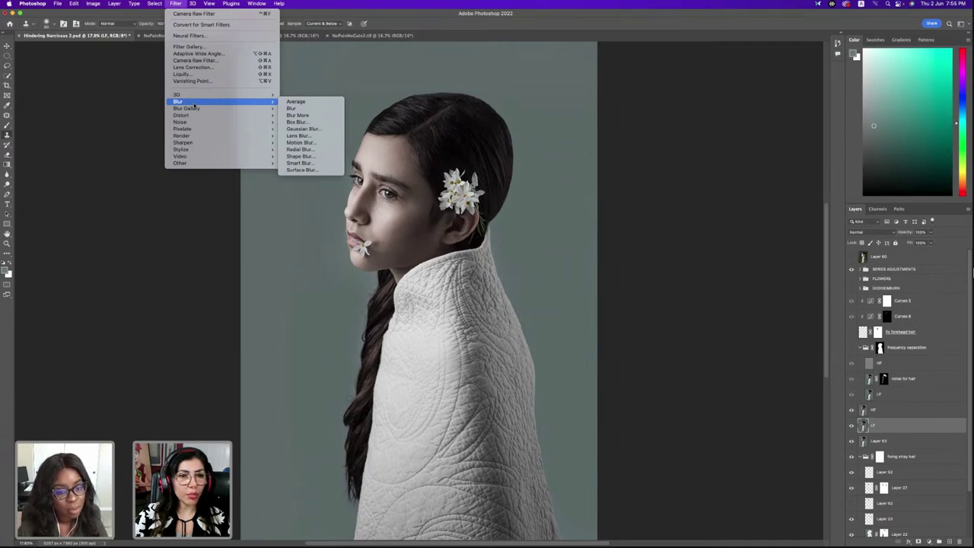
# Apply a 6.1-pixel Gaussian Blur to LF after previewing it on the eye area
pyautogui.click(303, 128)
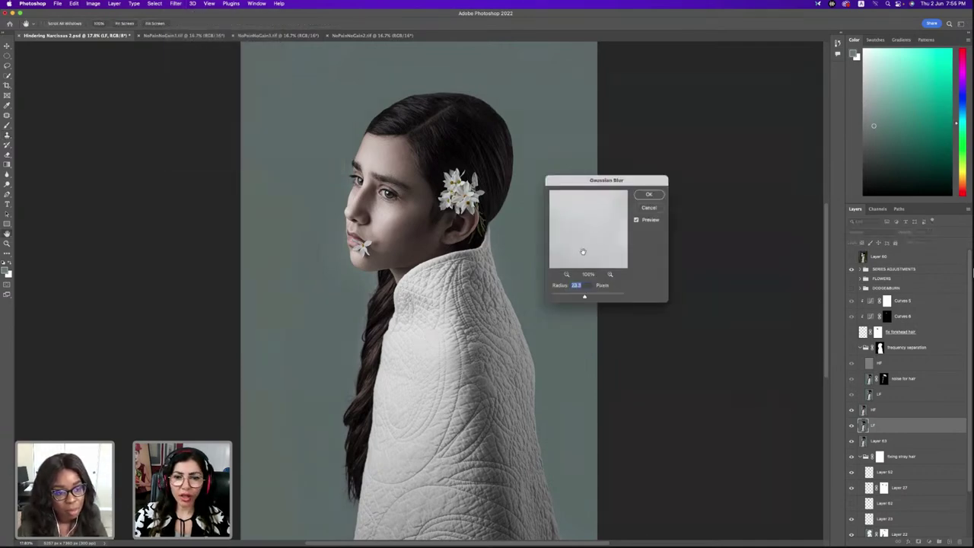
pyautogui.moveTo(585, 297); pyautogui.dragTo(579, 298)
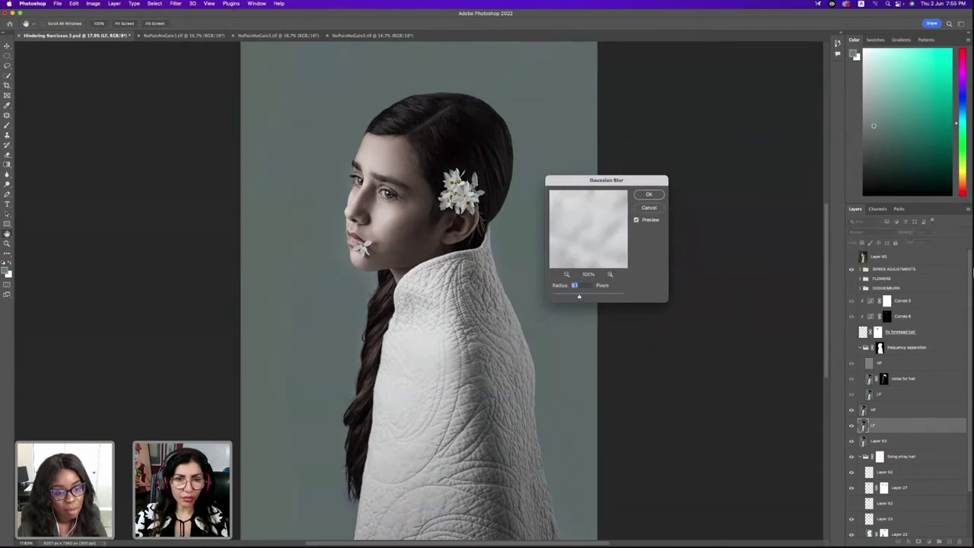
pyautogui.click(250, 172)
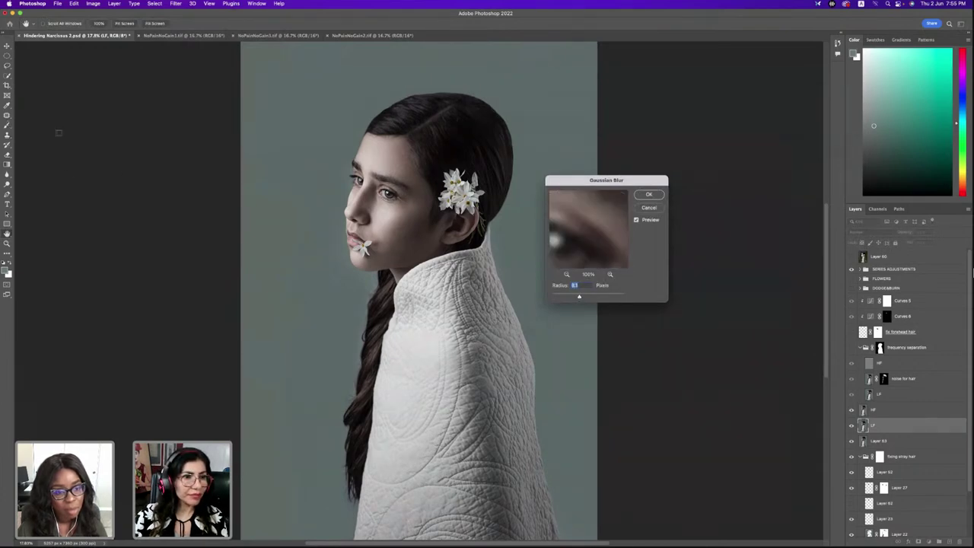
pyautogui.moveTo(572, 234); pyautogui.dragTo(582, 247)
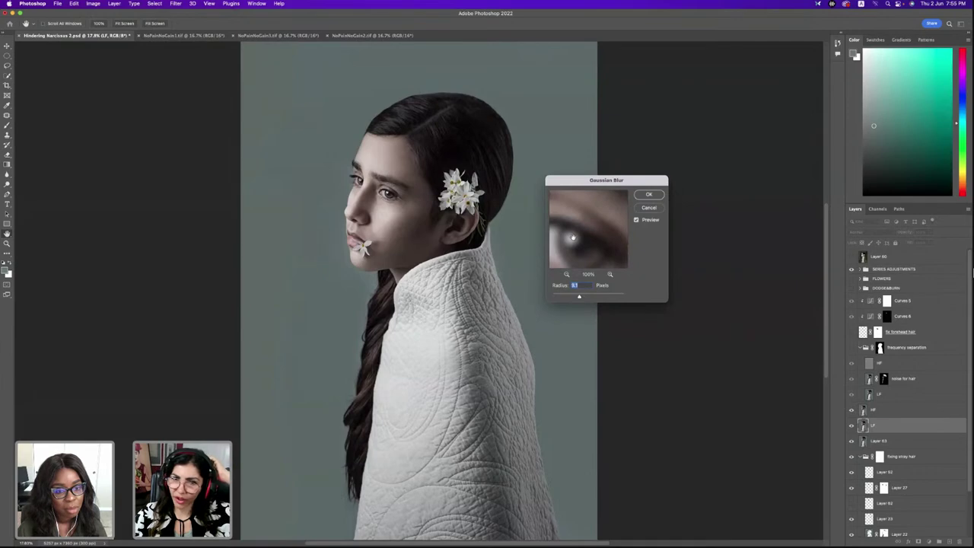
pyautogui.moveTo(572, 238); pyautogui.dragTo(580, 243)
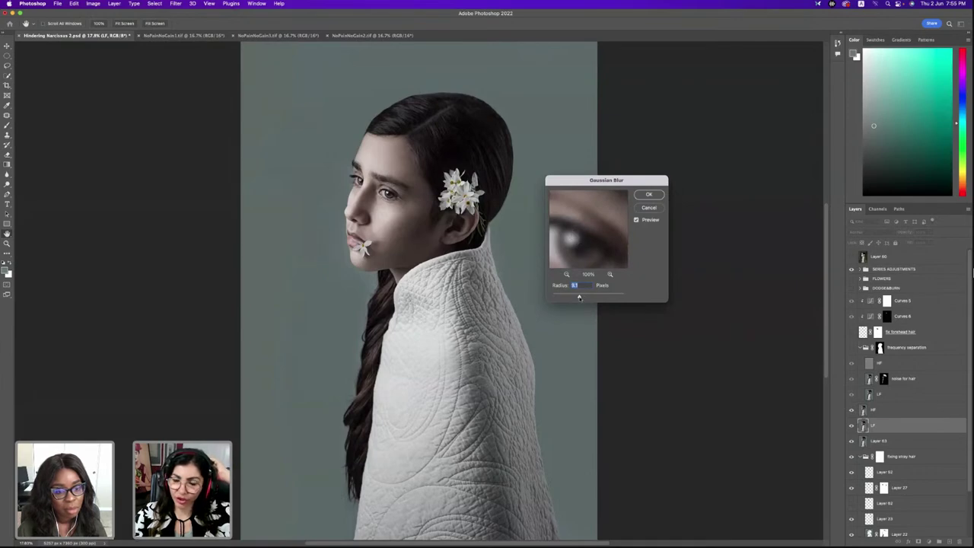
pyautogui.click(648, 195)
pyautogui.click(914, 406)
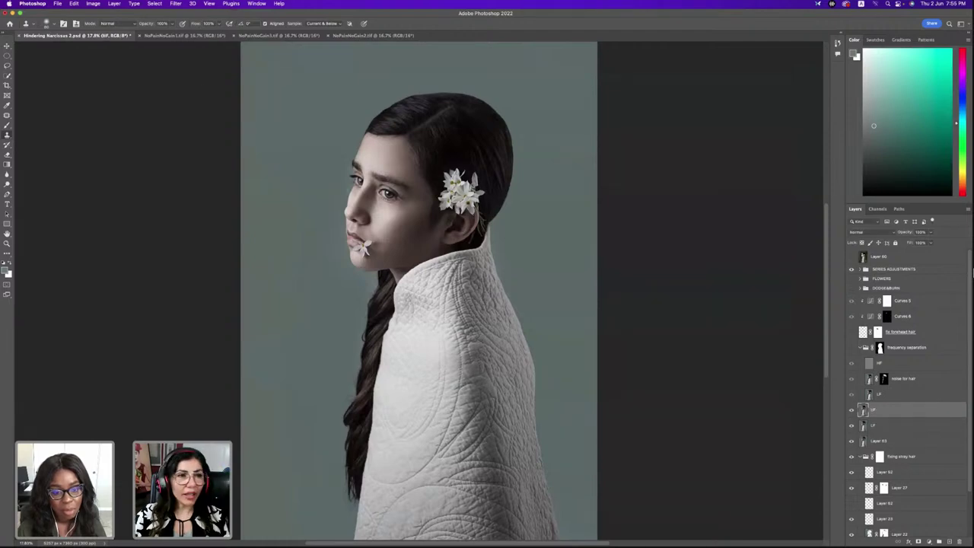
# Start Image > Apply Image with Merged as the source, then cancel it
pyautogui.click(93, 4)
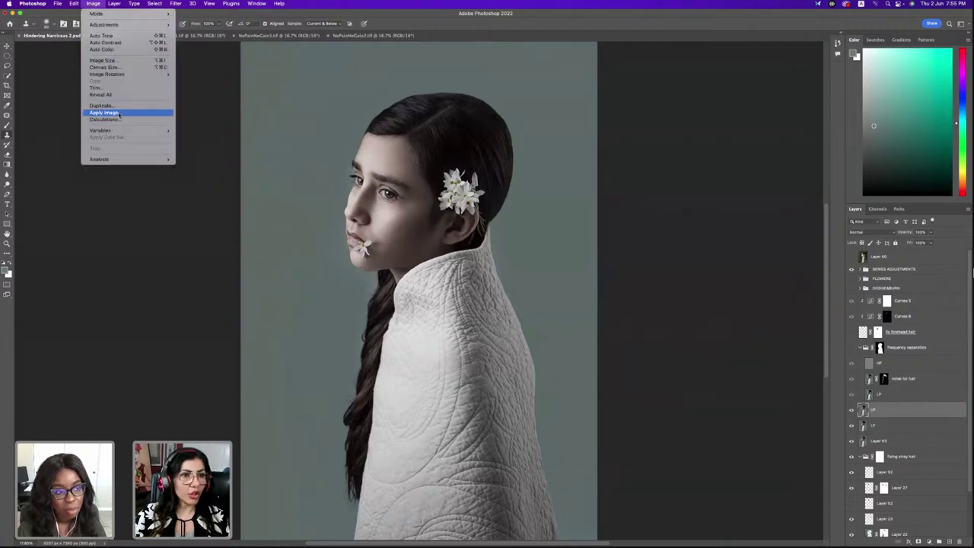
pyautogui.click(157, 113)
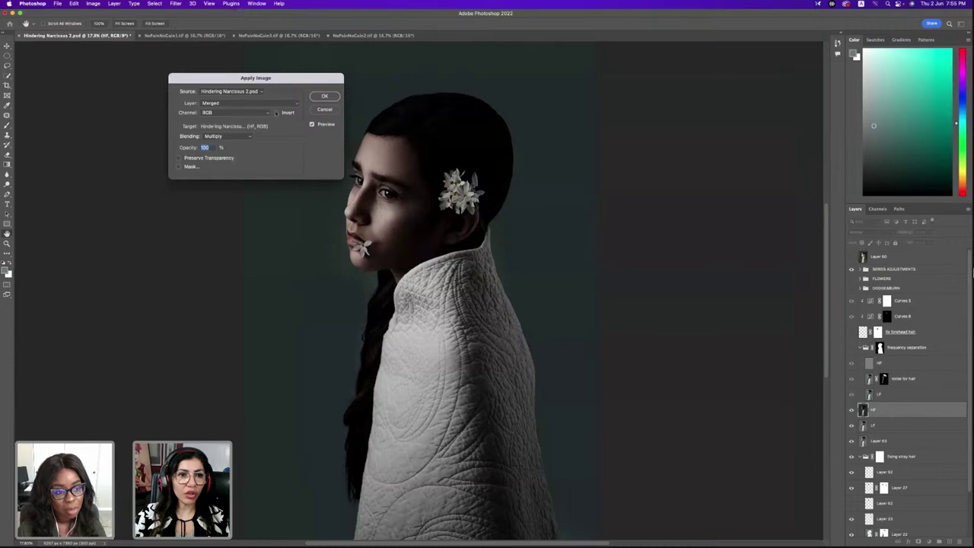
pyautogui.click(295, 105)
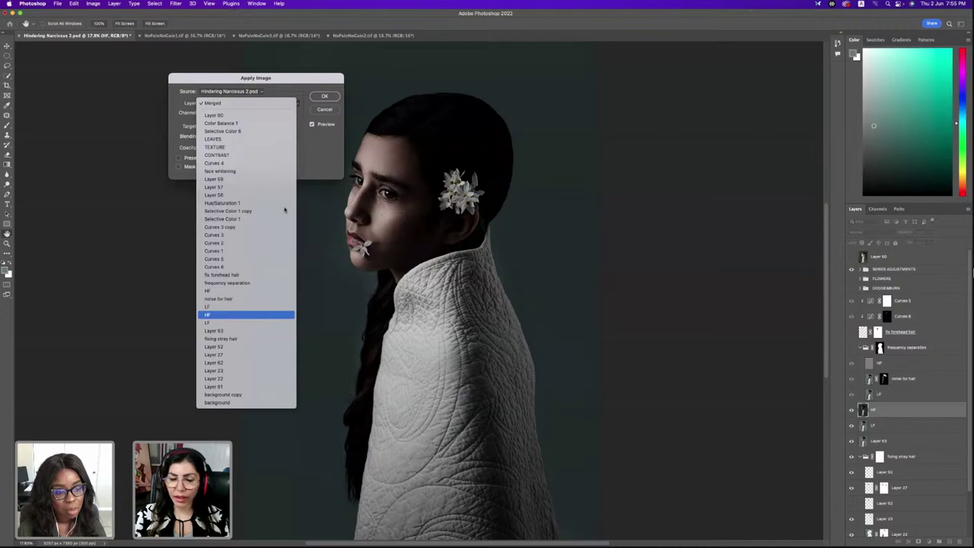
pyautogui.click(228, 102)
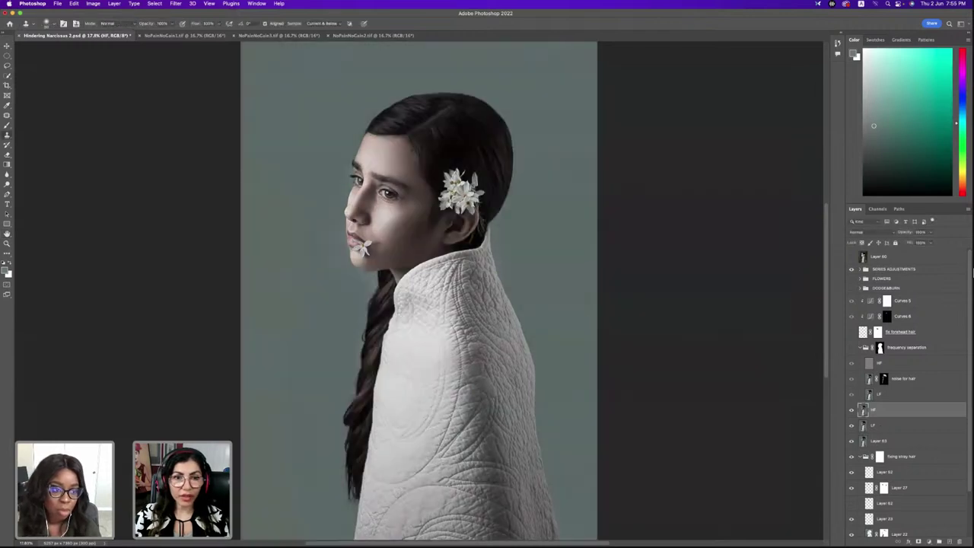
pyautogui.press('Escape')
# Rename the frequency layers to LF 2 and HF 2
pyautogui.doubleClick(873, 425)
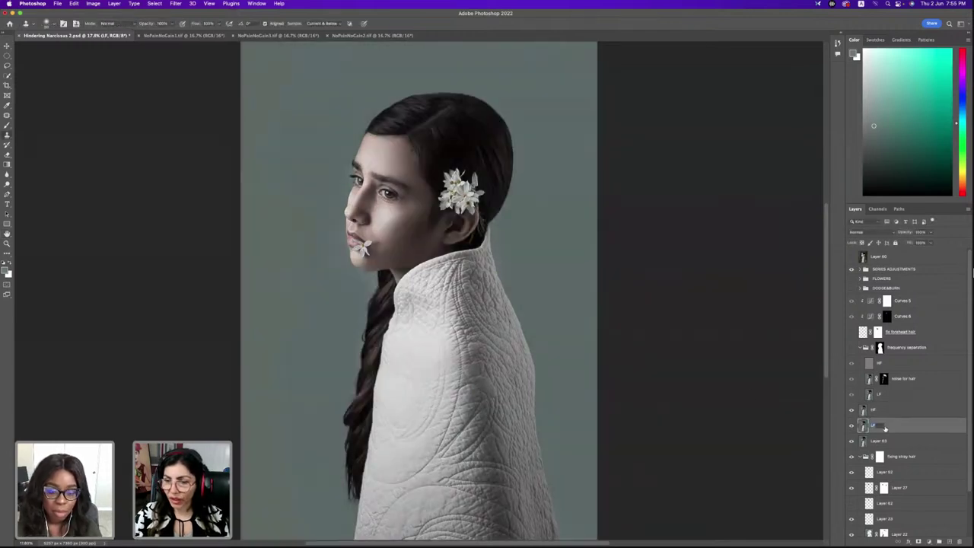
pyautogui.write('LF 2')
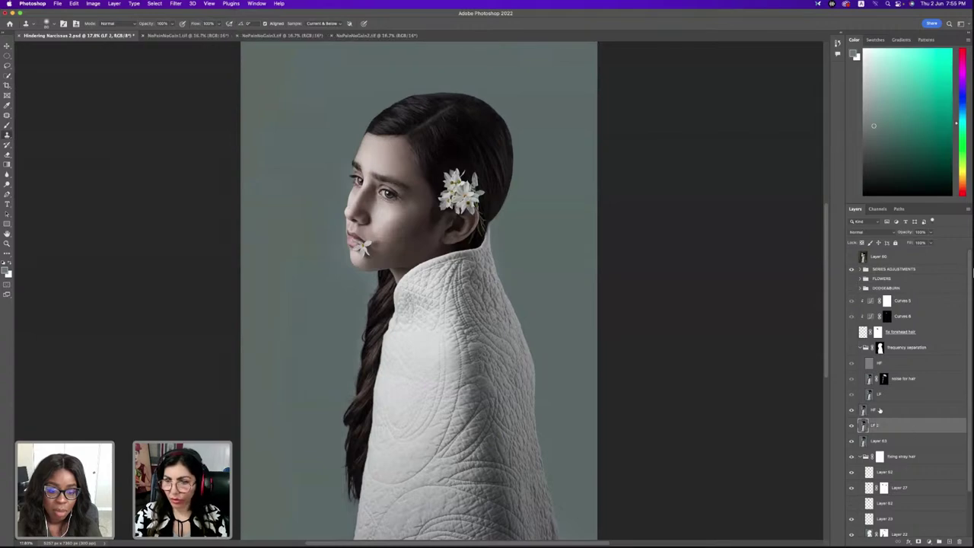
pyautogui.hotkey('shift', 'Tab')
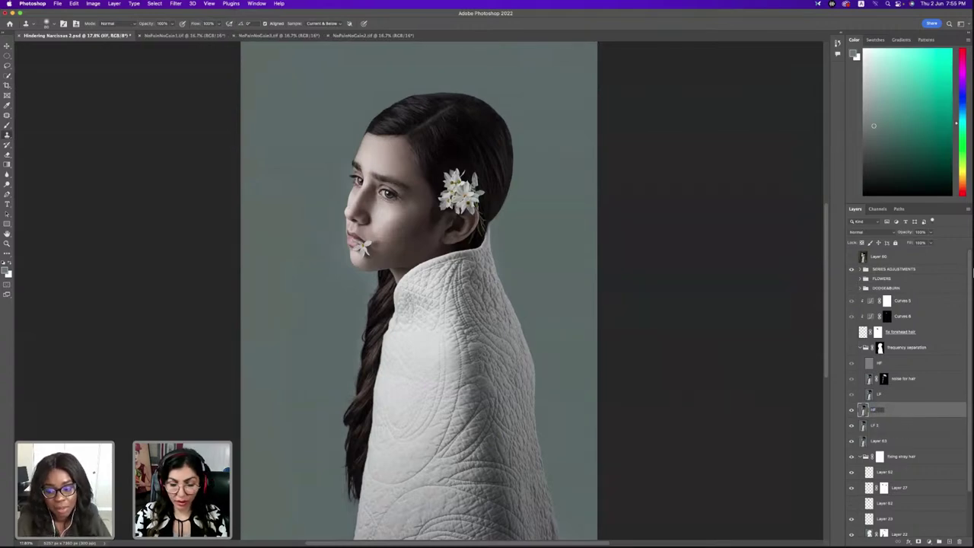
pyautogui.write('HF 2')
pyautogui.press('Return')
pyautogui.click(888, 428)
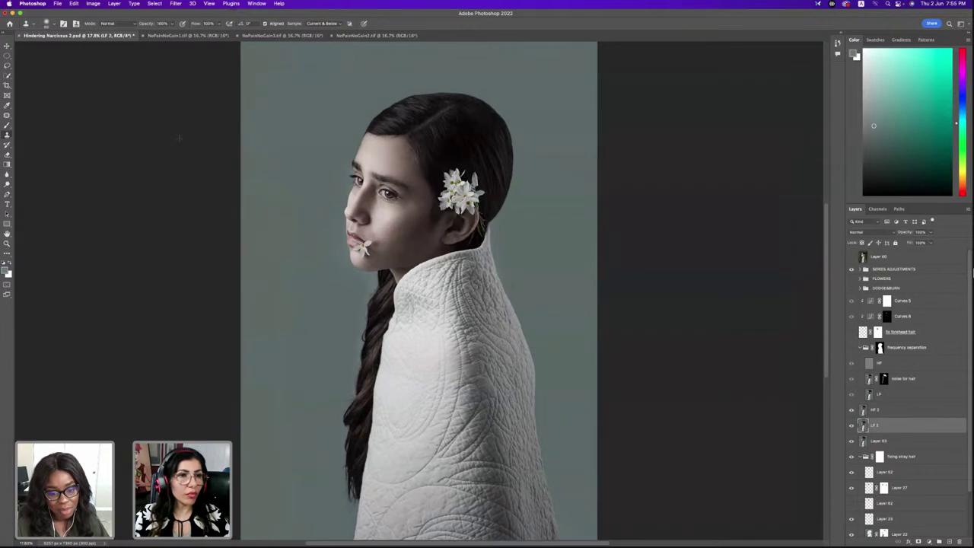
pyautogui.click(92, 4)
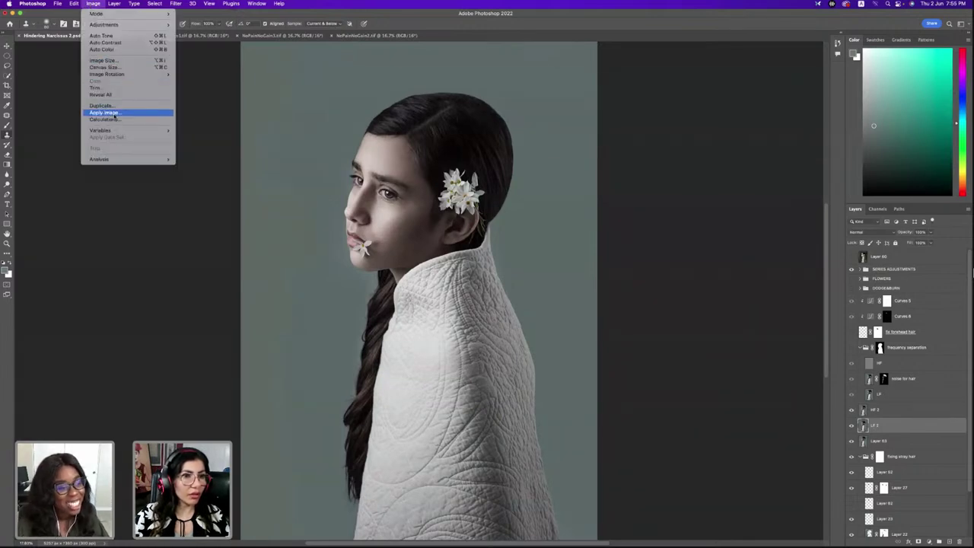
# Set up Apply Image with LF 2 as source and Add blending, then close it
pyautogui.click(114, 114)
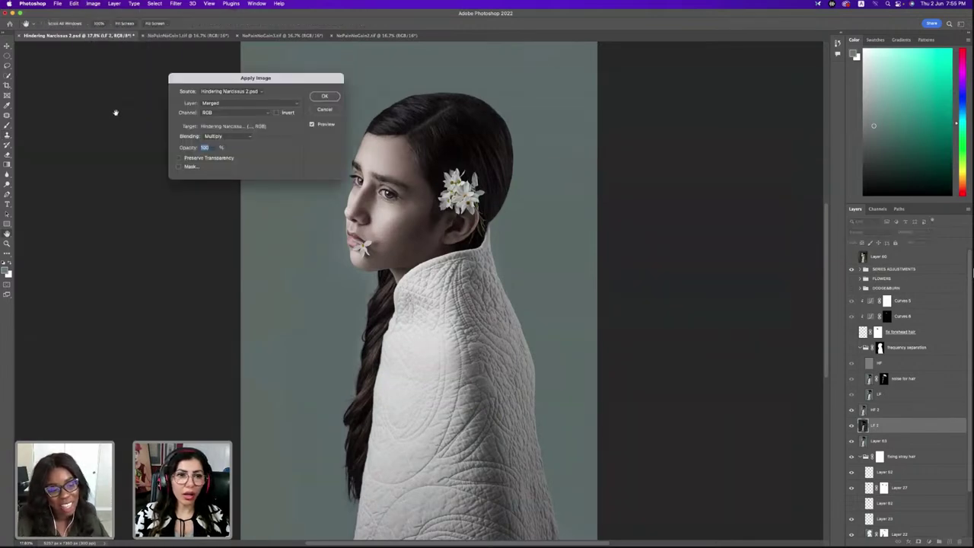
pyautogui.click(246, 104)
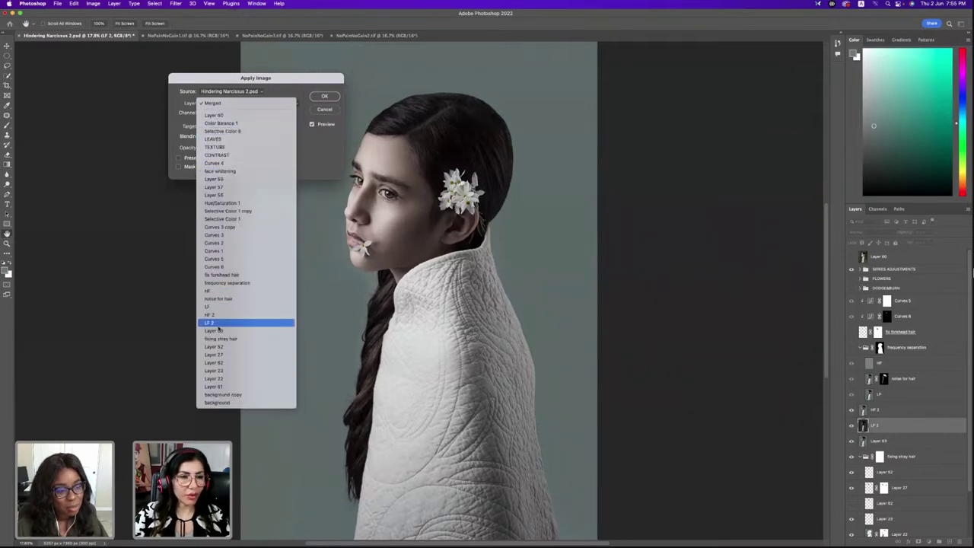
pyautogui.click(218, 326)
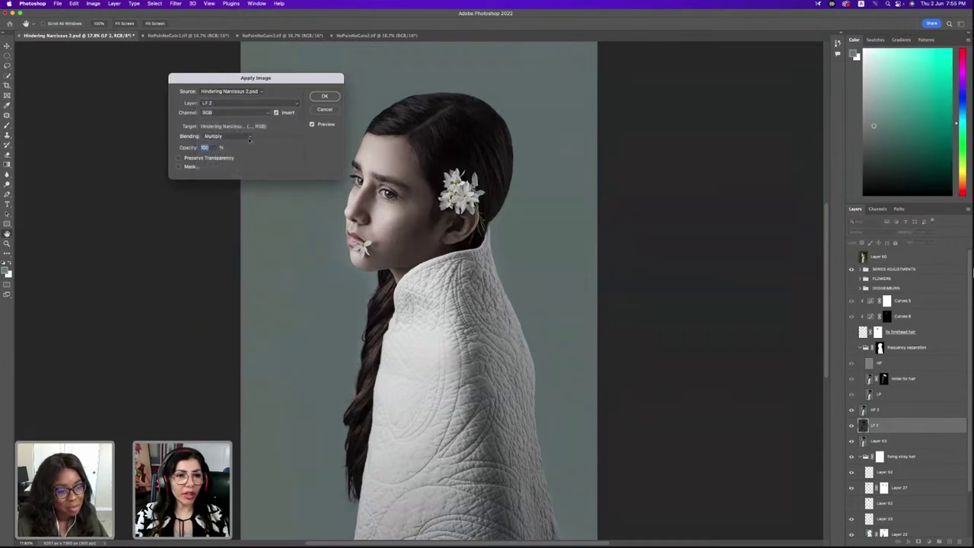
pyautogui.click(228, 135)
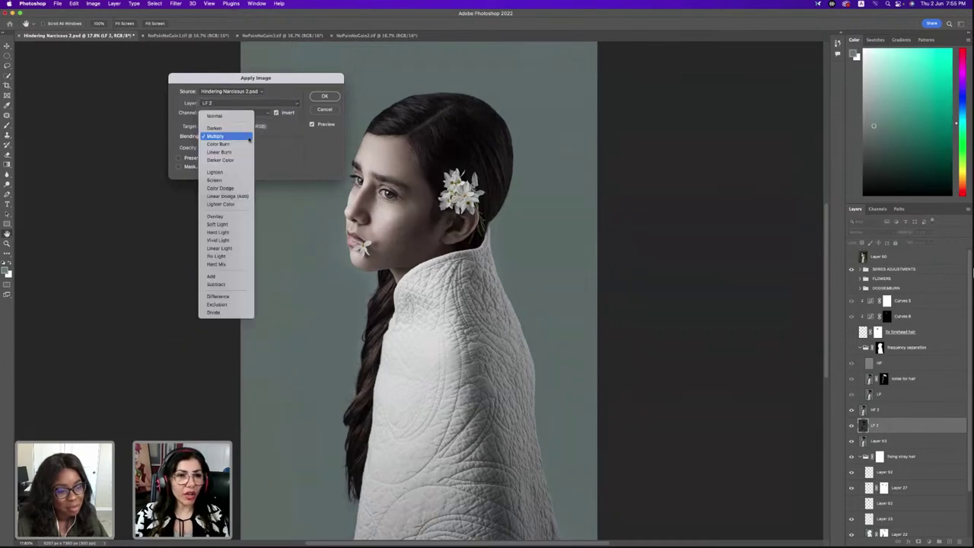
pyautogui.click(220, 277)
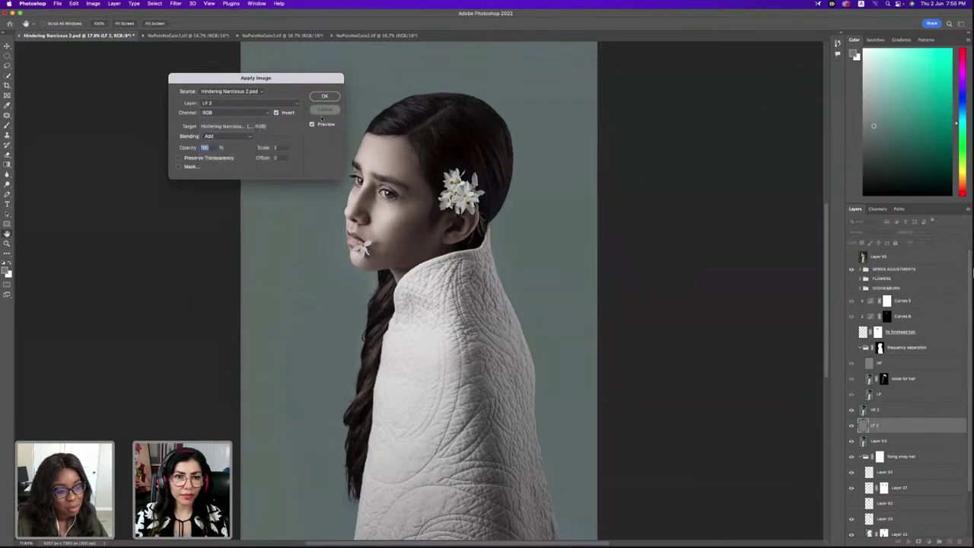
pyautogui.press('Return')
# Apply inverted LF 2 to HF 2 with Add blending, scale 2, offset 0
pyautogui.click(875, 409)
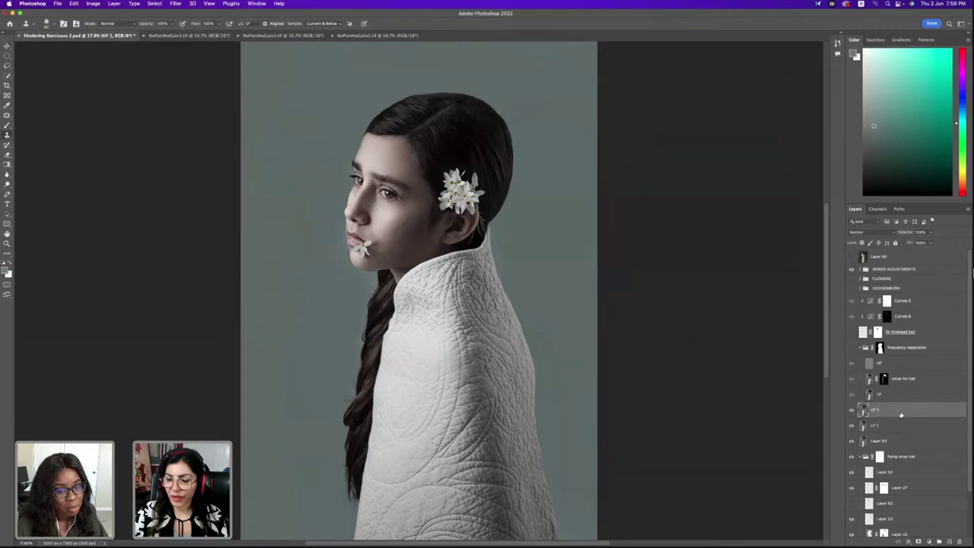
pyautogui.click(93, 3)
pyautogui.click(104, 112)
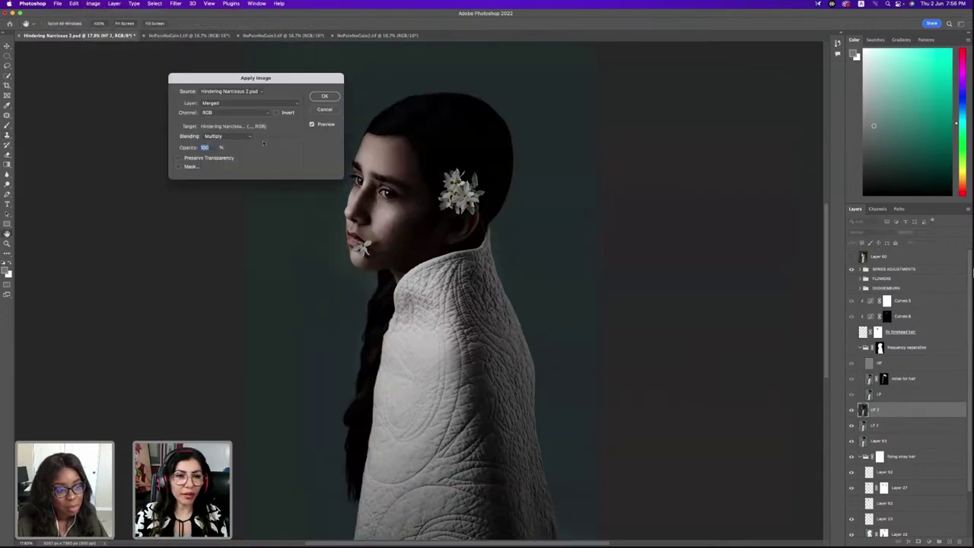
pyautogui.click(276, 113)
pyautogui.click(273, 105)
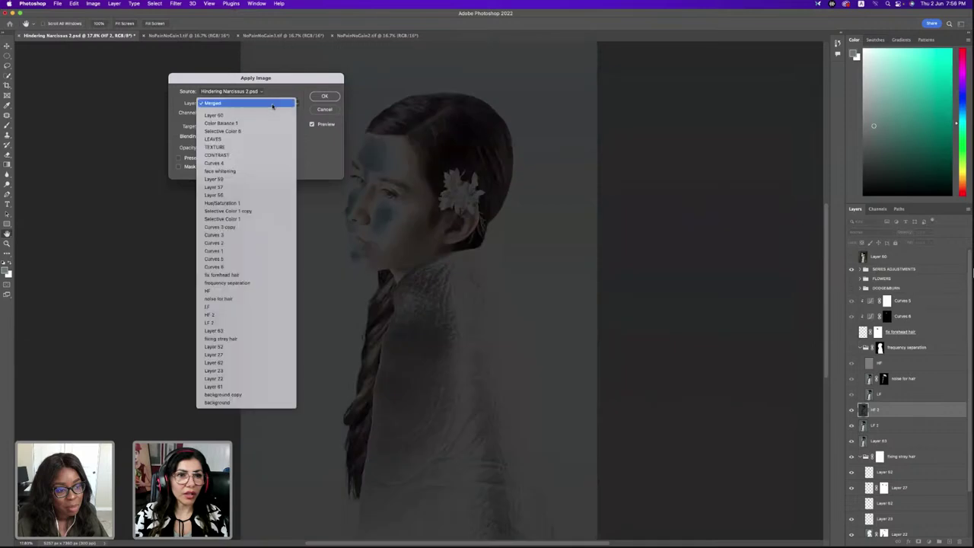
pyautogui.click(222, 323)
pyautogui.click(229, 136)
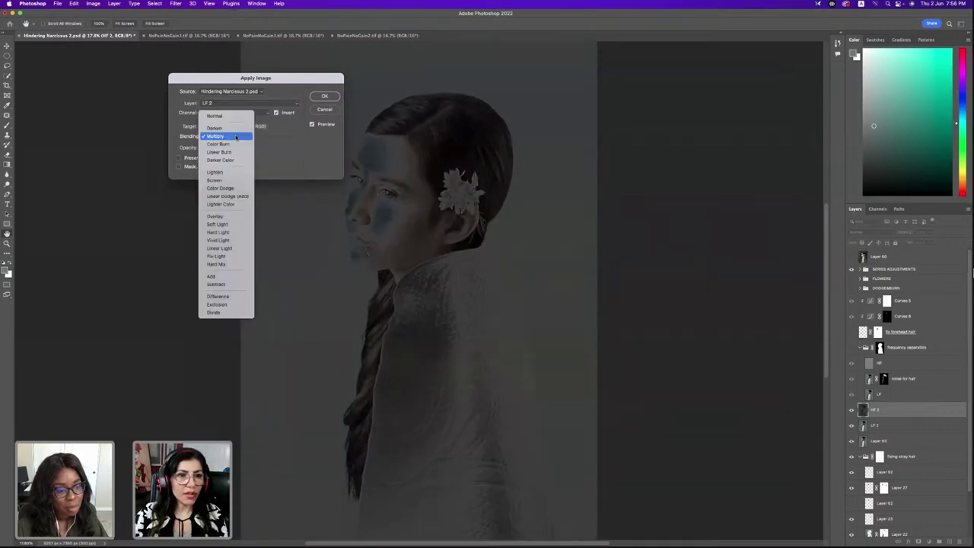
pyautogui.press('Down')
pyautogui.press('Down')
pyautogui.press('Down')
pyautogui.press('Down')
pyautogui.press('Down')
pyautogui.press('Down')
pyautogui.press('Down')
pyautogui.press('Down')
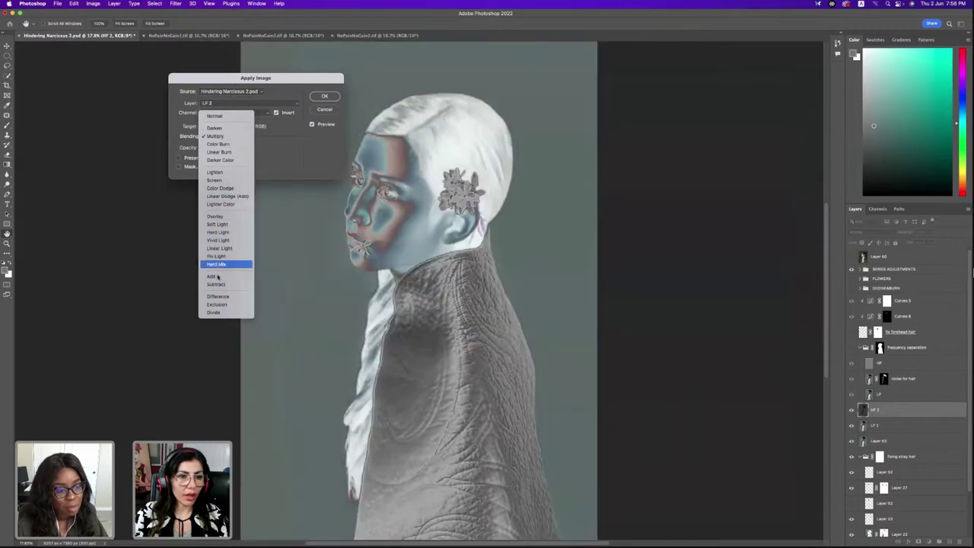
pyautogui.press('Return')
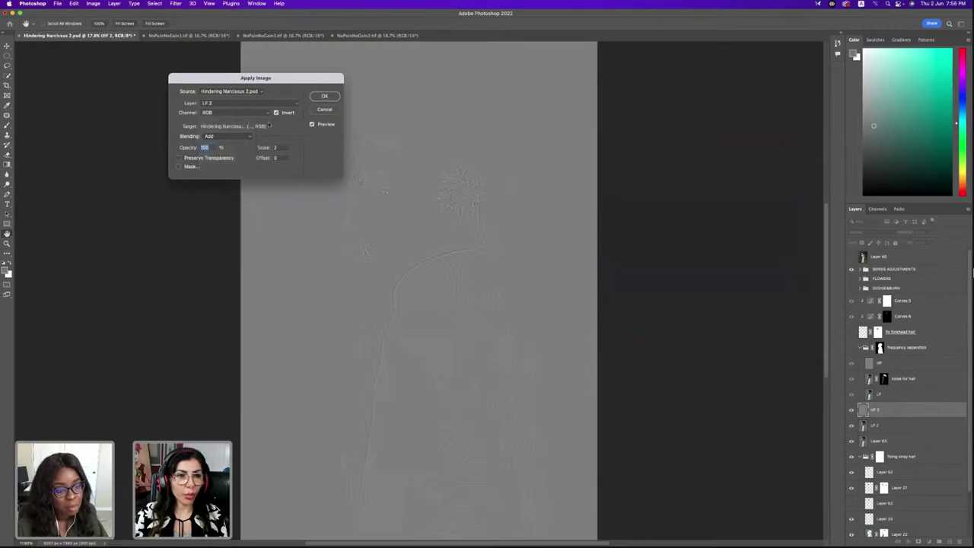
pyautogui.click(325, 96)
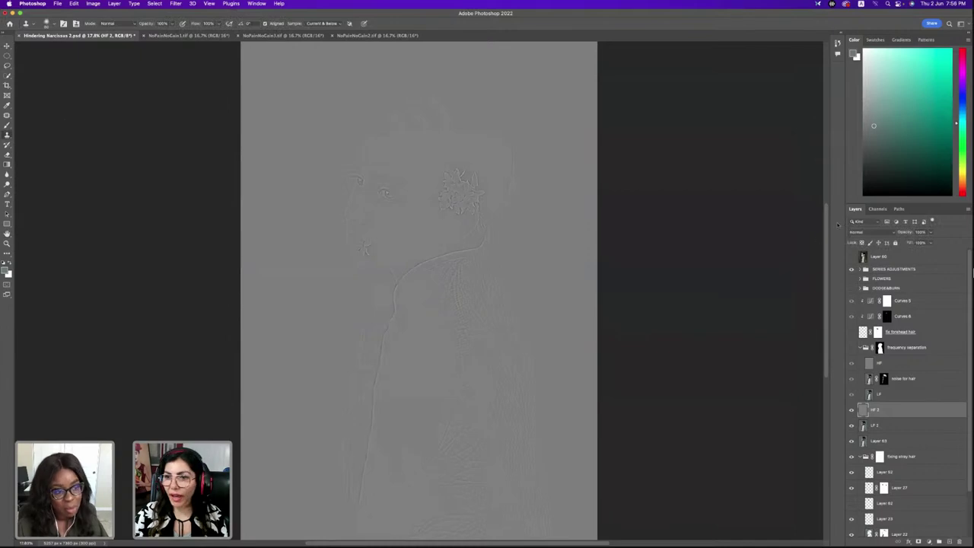
pyautogui.click(868, 232)
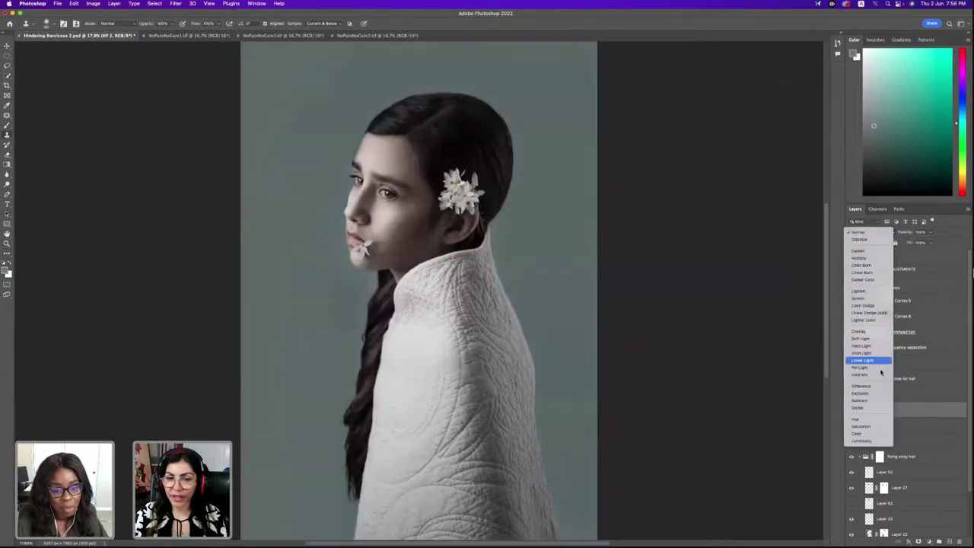
# Set HF 2 to Linear Light, duplicate it, and give HF 2 copy 20% opacity
pyautogui.click(875, 360)
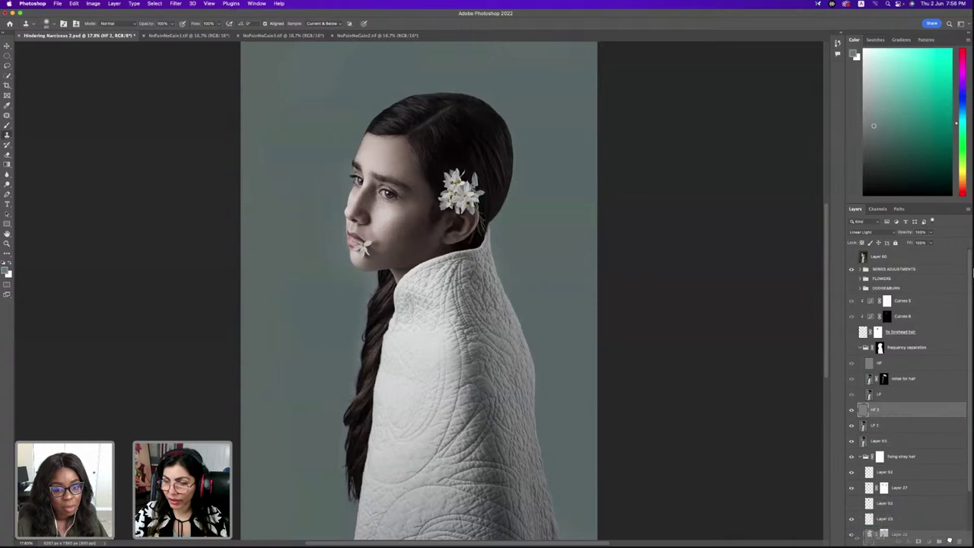
pyautogui.moveTo(949, 541); pyautogui.dragTo(949, 541)
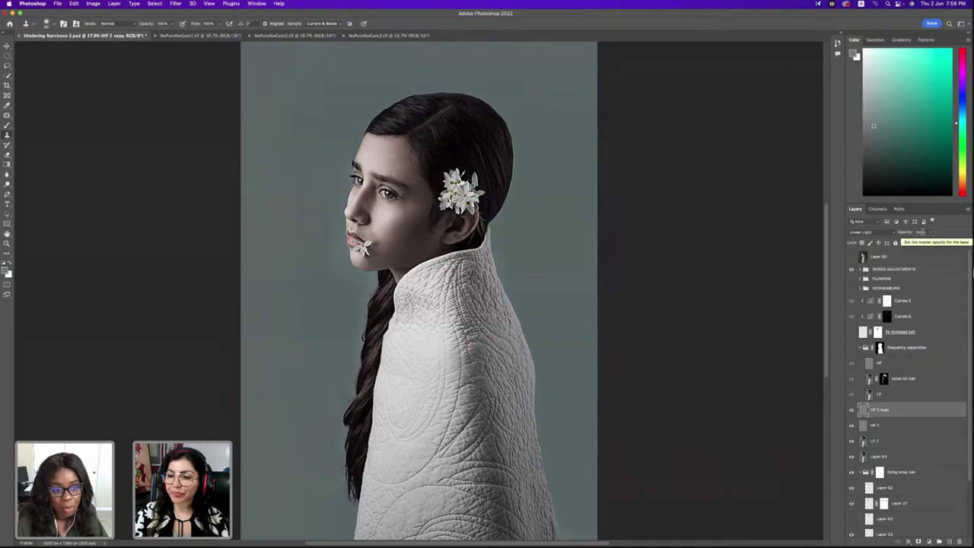
pyautogui.click(921, 232)
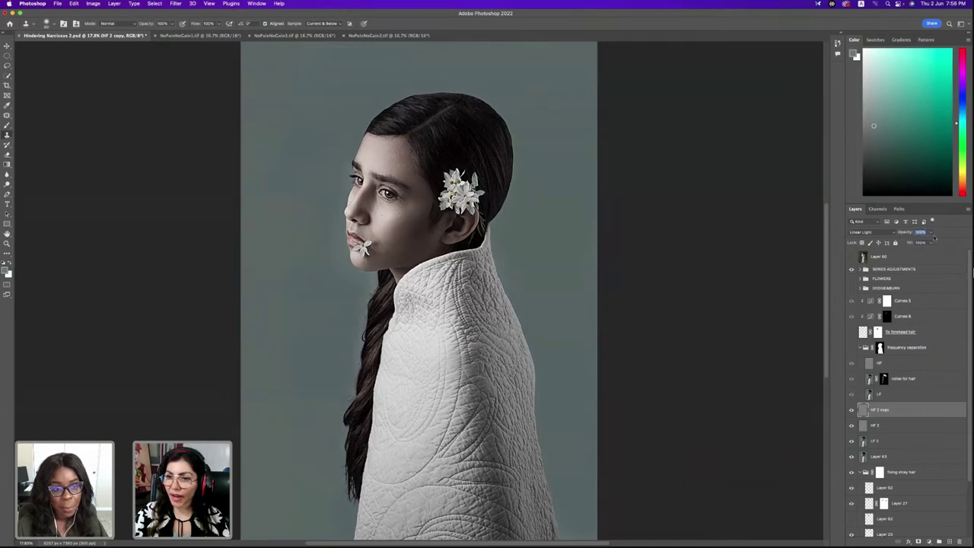
pyautogui.write('0')
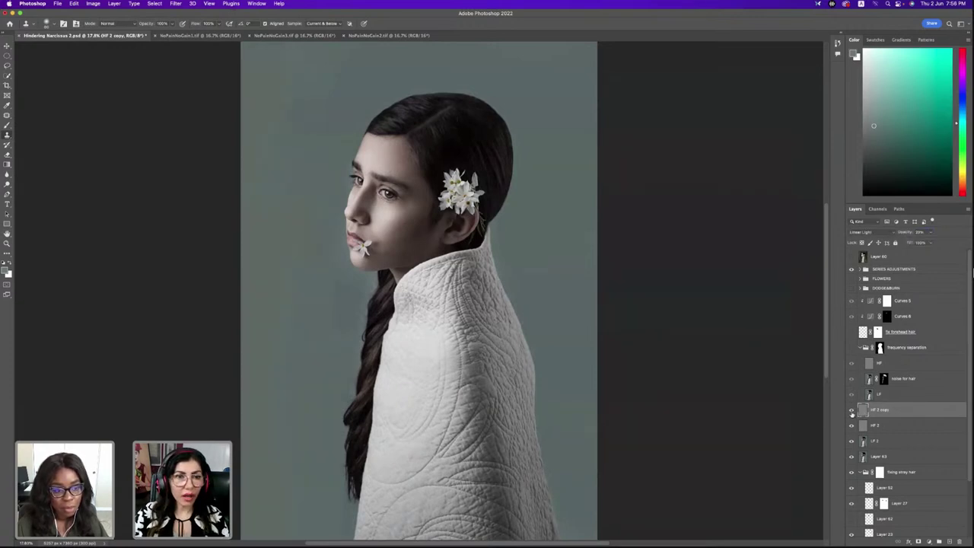
# Zoom into the face and compare it with HF 2 copy hidden and shown
pyautogui.press('z')
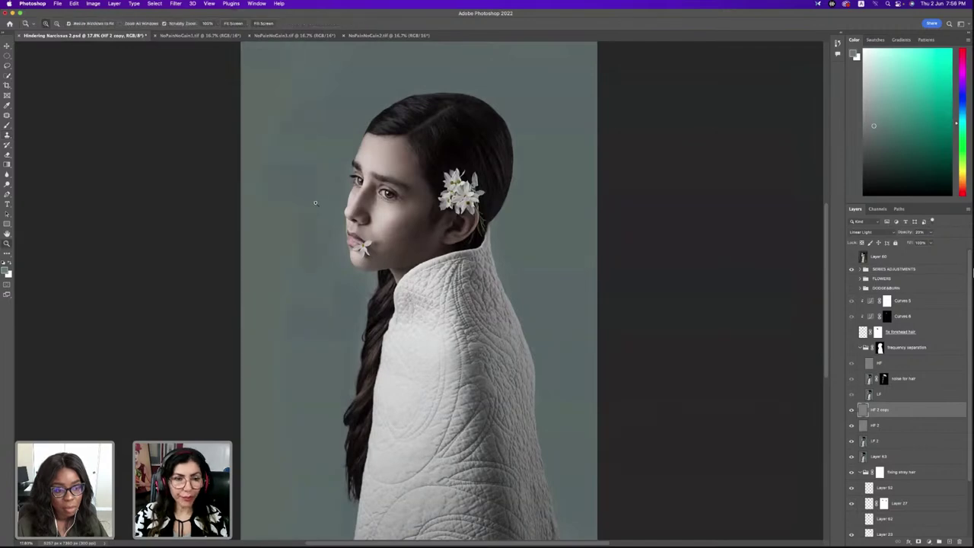
pyautogui.click(315, 196)
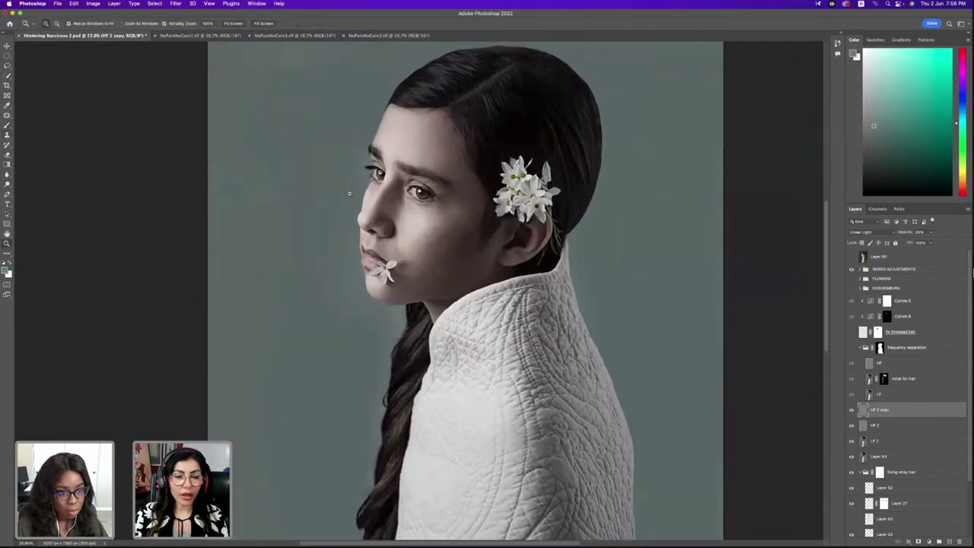
pyautogui.press('s')
pyautogui.scroll(3, 819, 220)
pyautogui.scroll(-1, 820, 220)
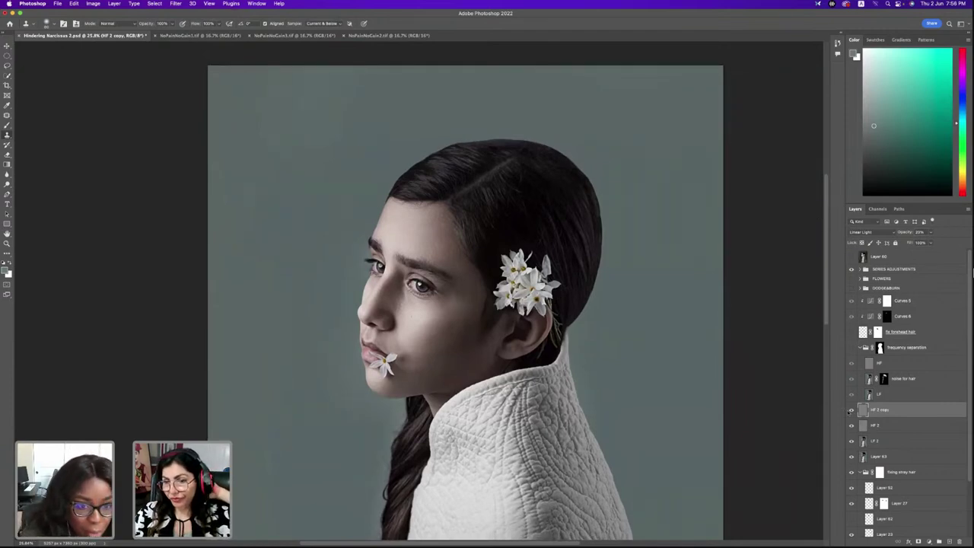
pyautogui.click(852, 411)
pyautogui.click(851, 411)
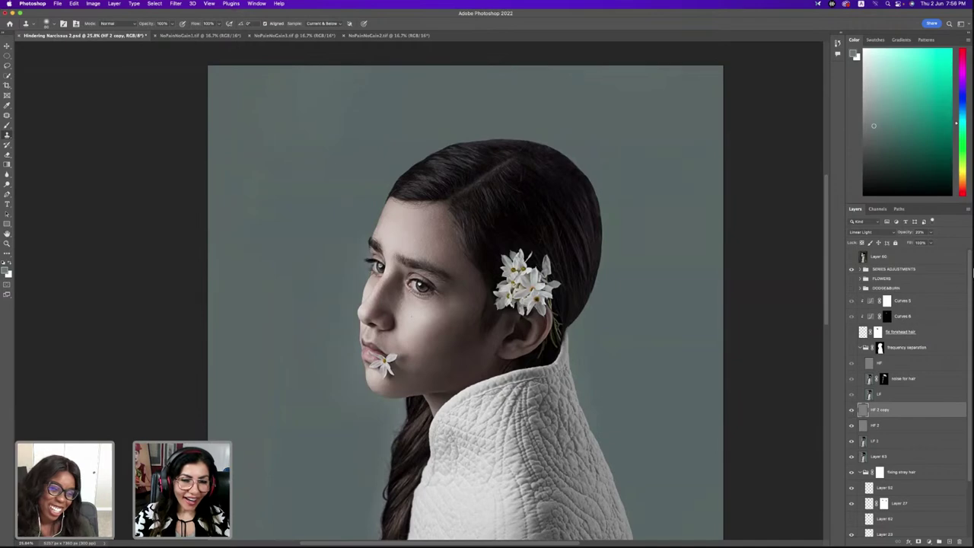
pyautogui.press('z')
pyautogui.moveTo(354, 329); pyautogui.dragTo(377, 322)
pyautogui.press('s')
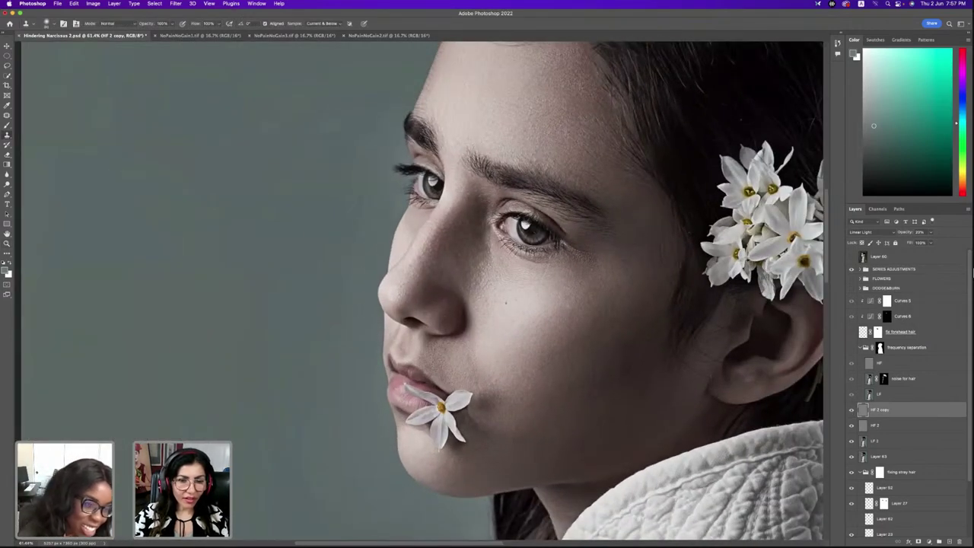
# Delete Layer 63 from the layer stack
pyautogui.click(901, 456)
pyautogui.press('Delete')
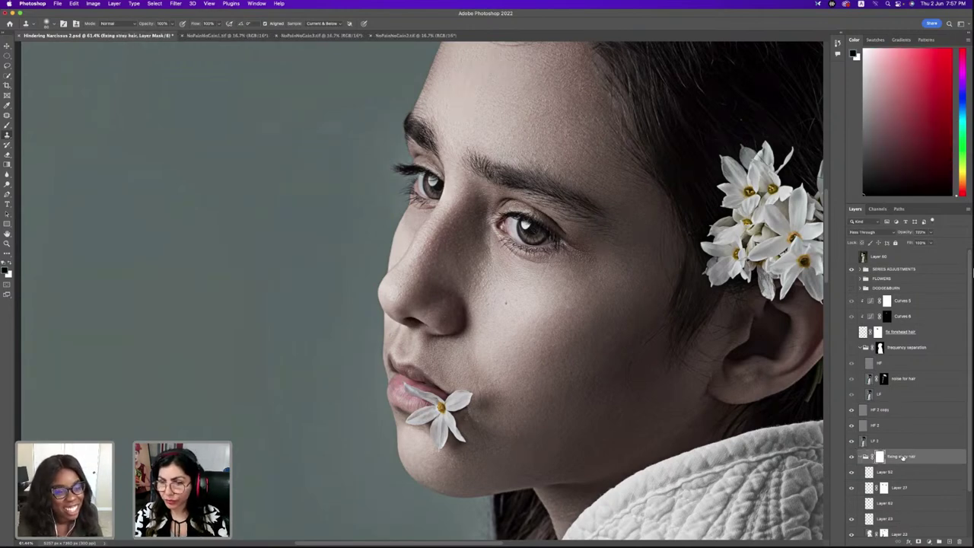
pyautogui.click(892, 409)
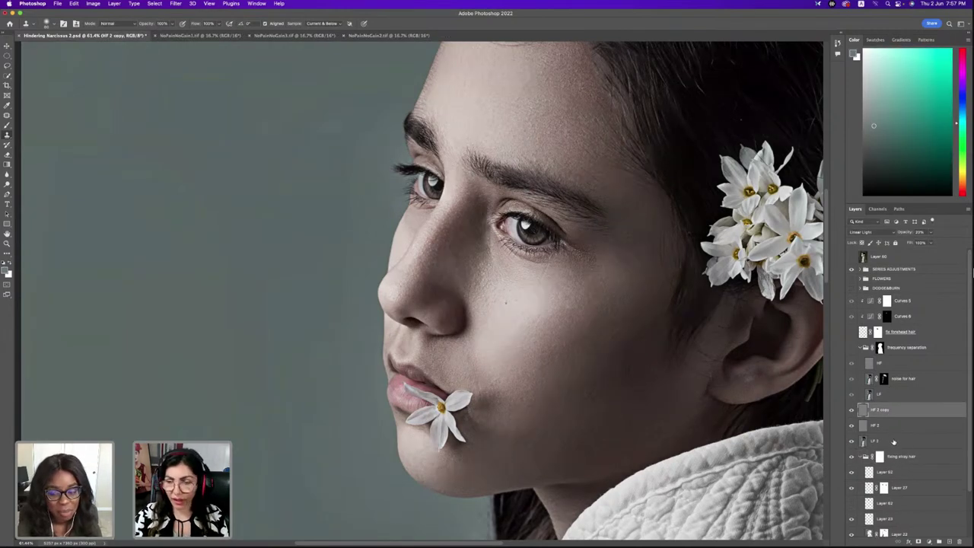
# Group HF 2 copy, HF 2 and LF 2 into Group 1 and toggle it to compare
pyautogui.keyDown('shift'); pyautogui.click(904, 445); pyautogui.keyUp('shift')
pyautogui.press('super+g')
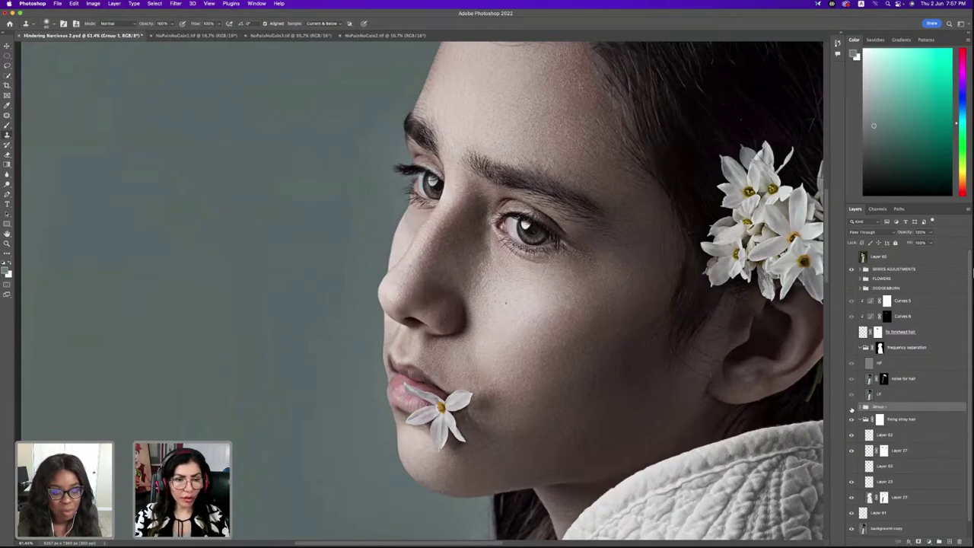
pyautogui.click(852, 409)
pyautogui.click(852, 409)
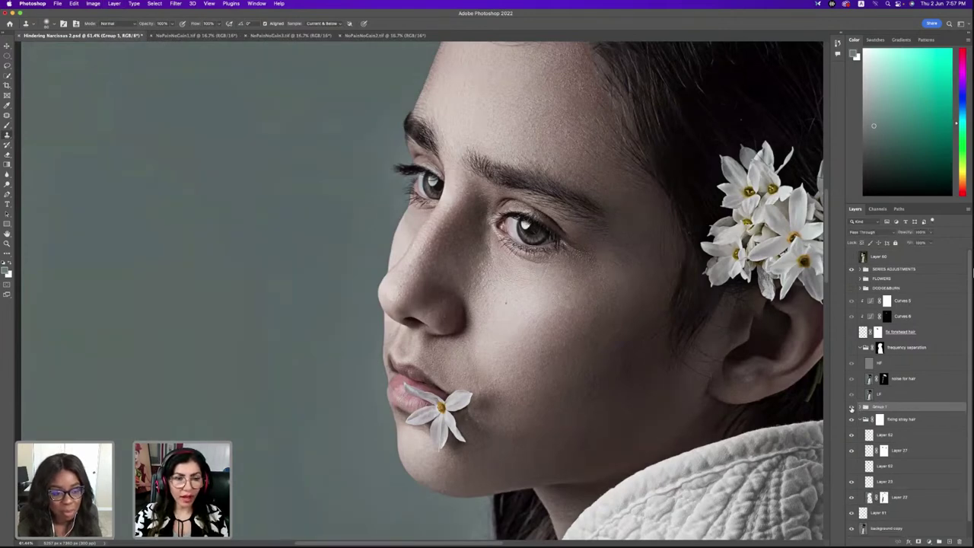
pyautogui.click(851, 409)
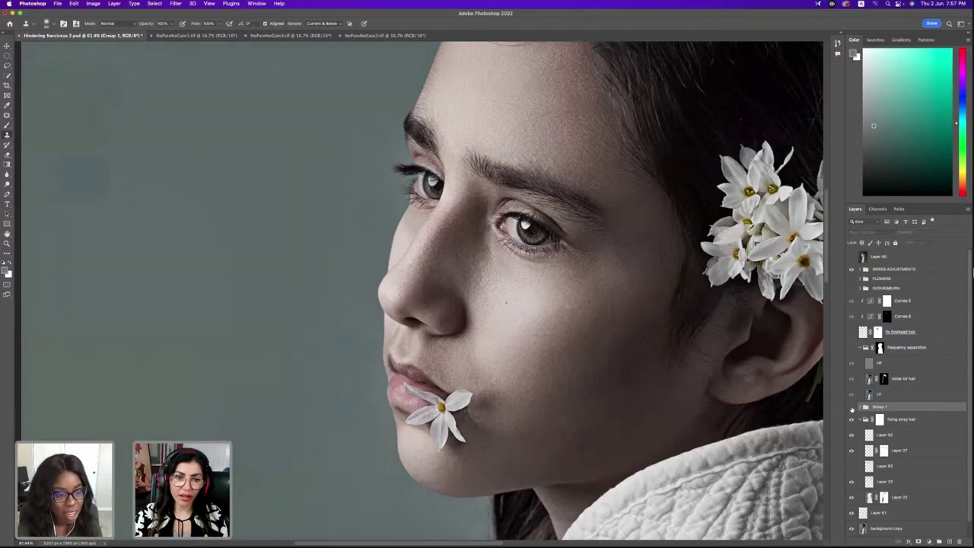
pyautogui.click(852, 409)
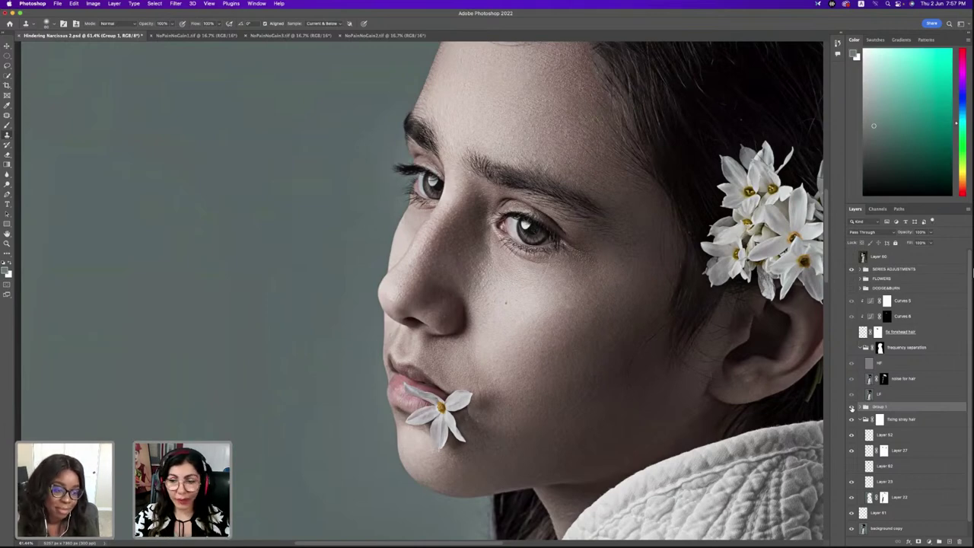
pyautogui.press('super+0')
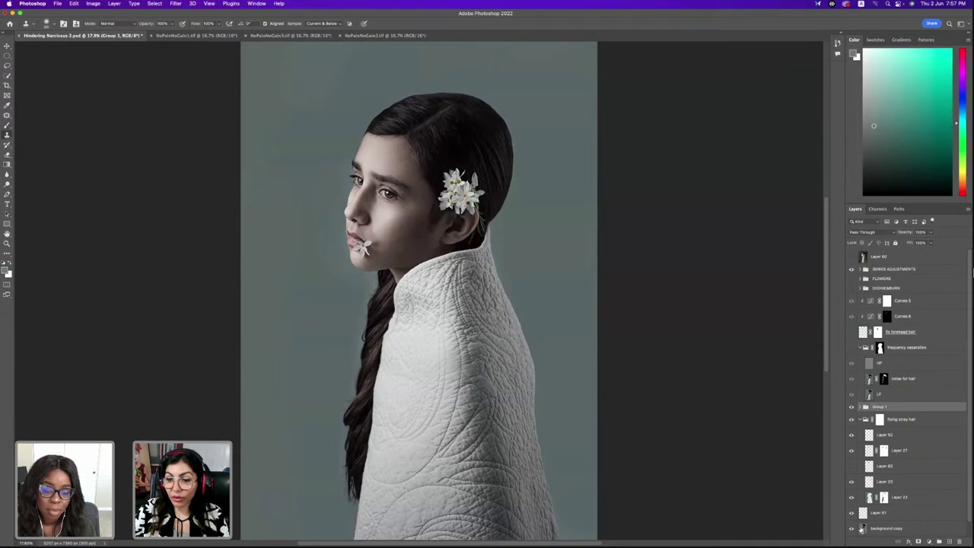
# Select the girl with the Object Selection tool on the background copy, then undo it
pyautogui.click(887, 528)
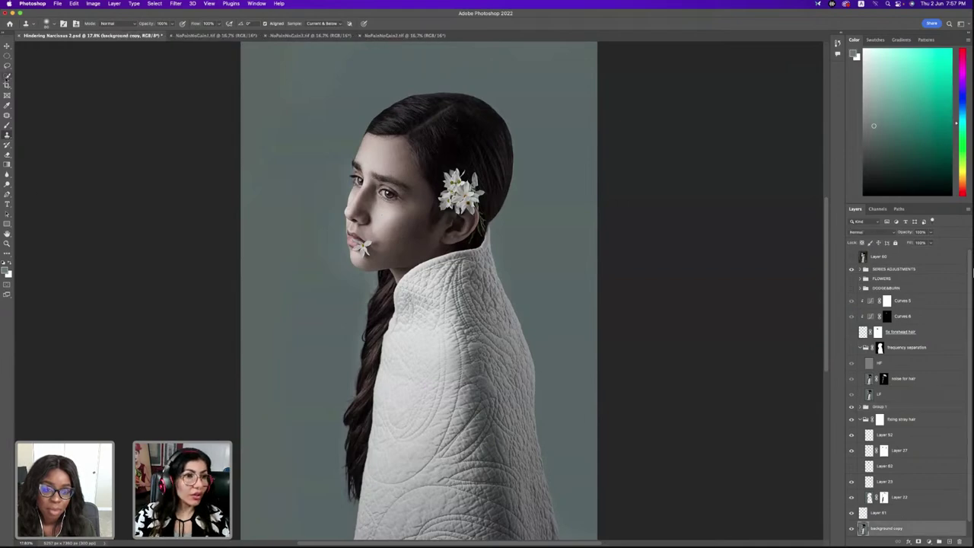
pyautogui.click(6, 76)
pyautogui.click(44, 75)
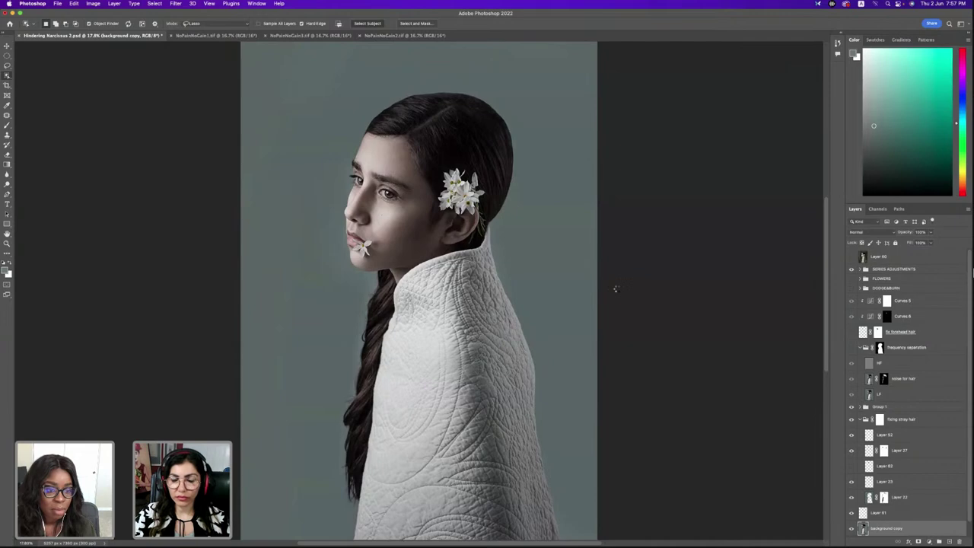
pyautogui.click(348, 398)
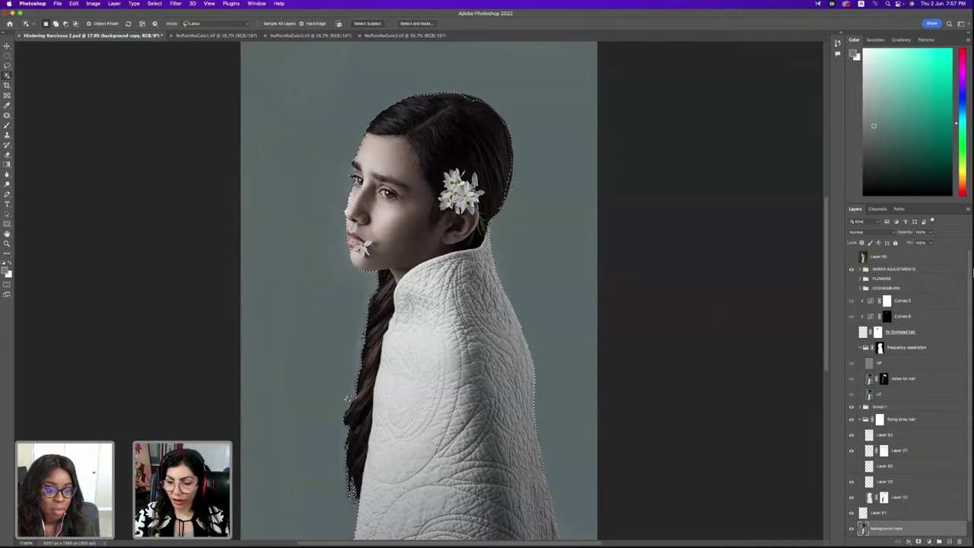
pyautogui.press('super+z')
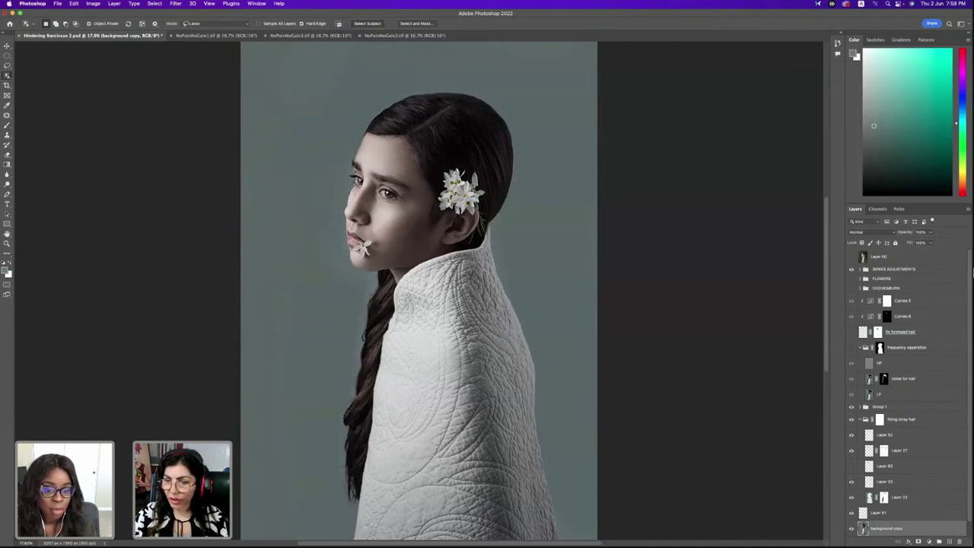
# Stamp visible into a new layer and add a girl-shaped layer mask to Group 1
pyautogui.click(882, 406)
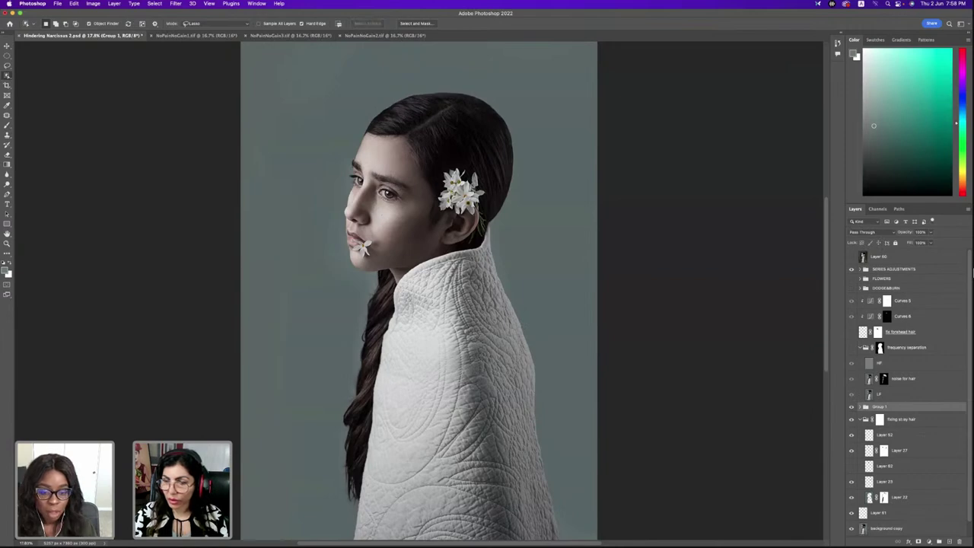
pyautogui.click(880, 419)
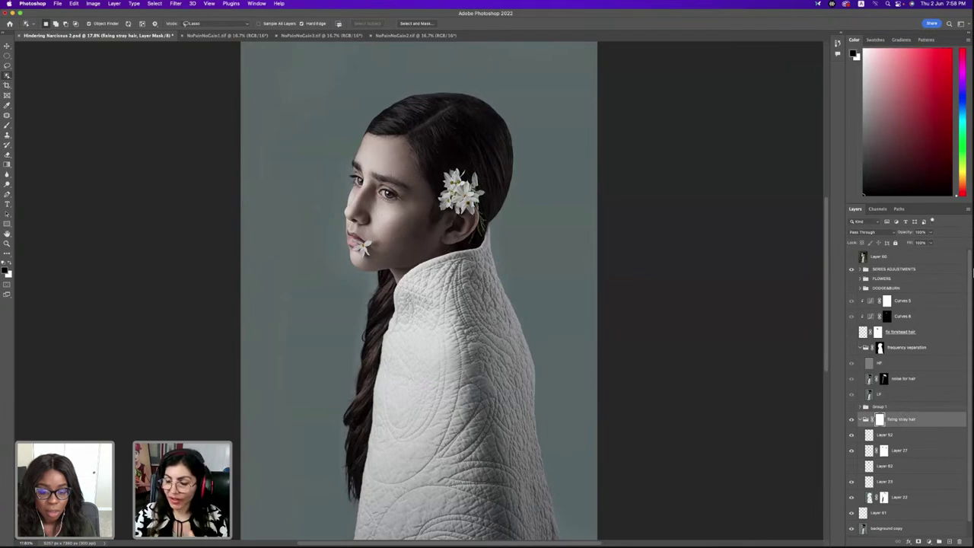
pyautogui.press('super+alt+shift+n')
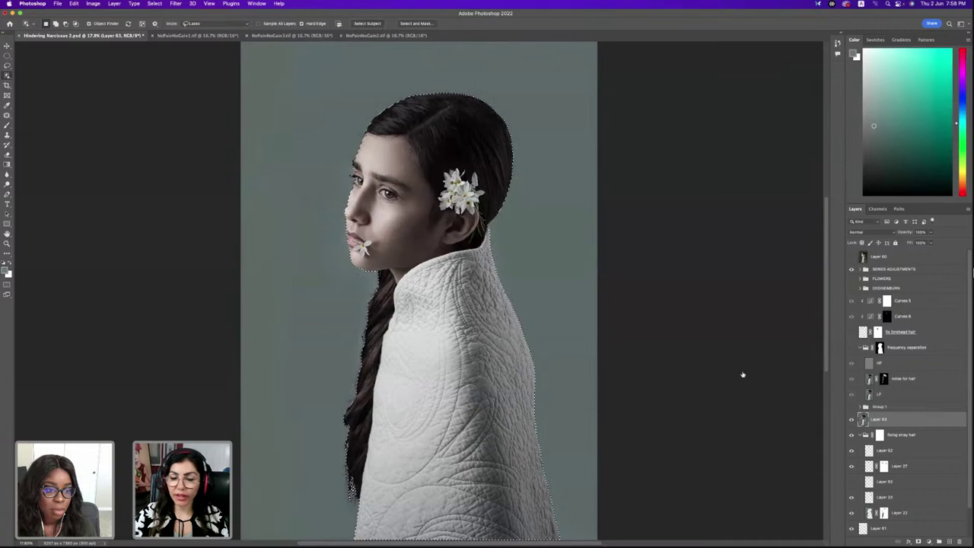
pyautogui.click(894, 408)
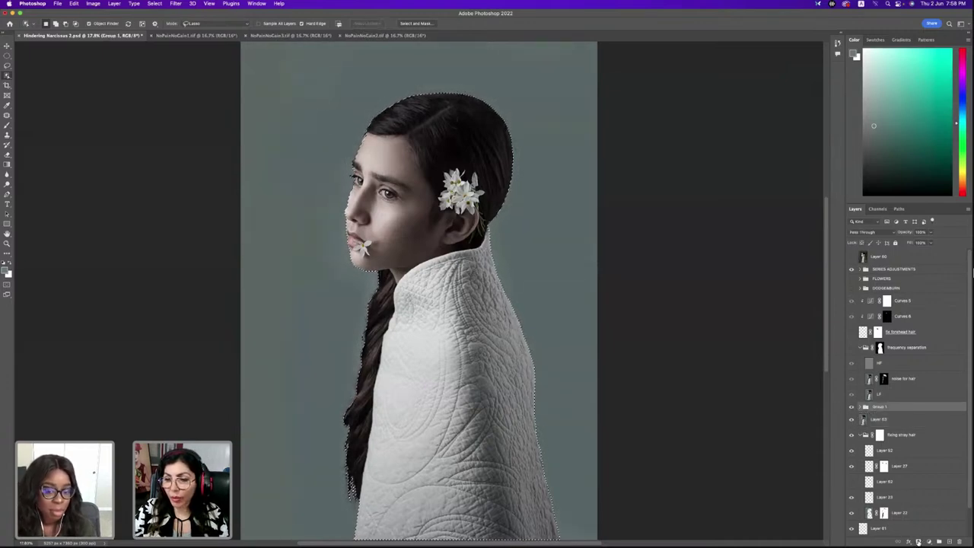
pyautogui.click(918, 542)
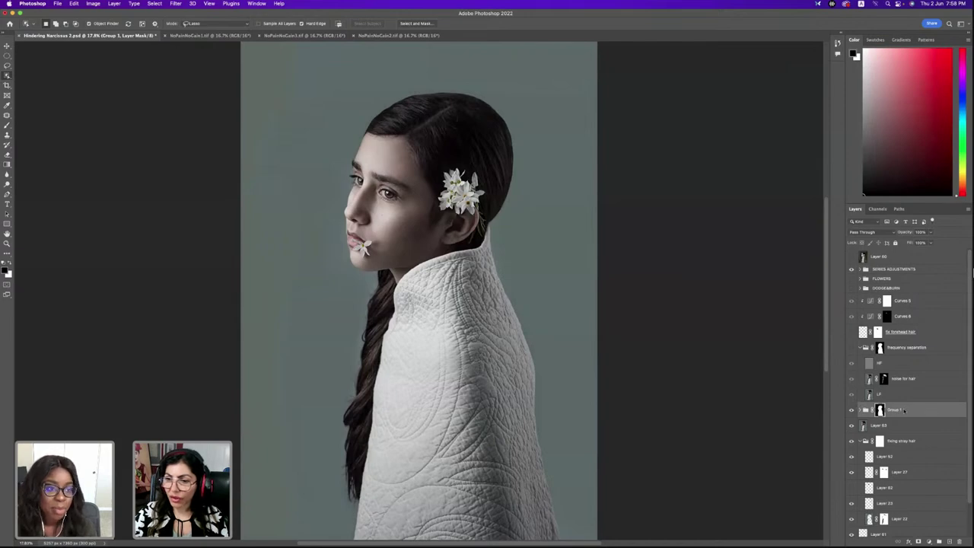
# Expand Group 1, select LF 2, and lasso a loose area around the mouth flower
pyautogui.click(865, 410)
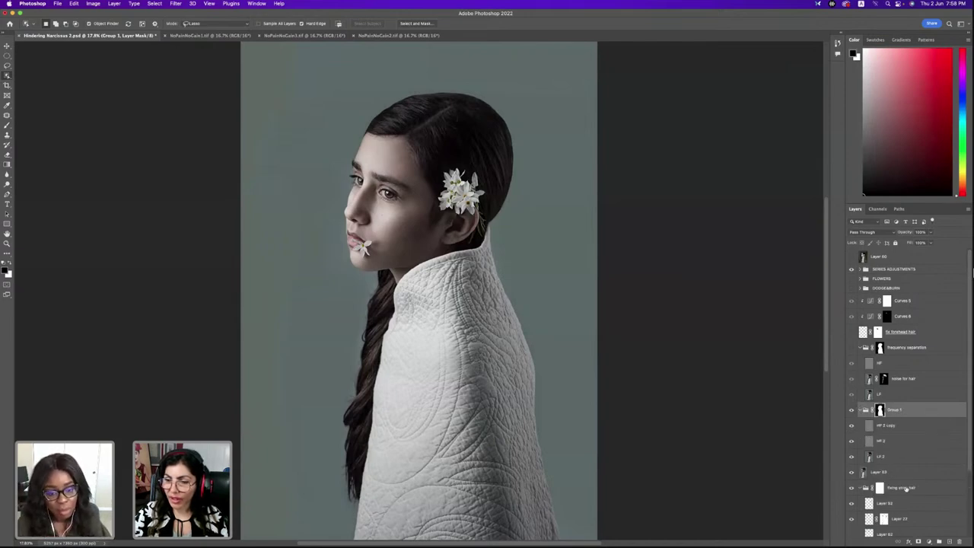
pyautogui.click(883, 455)
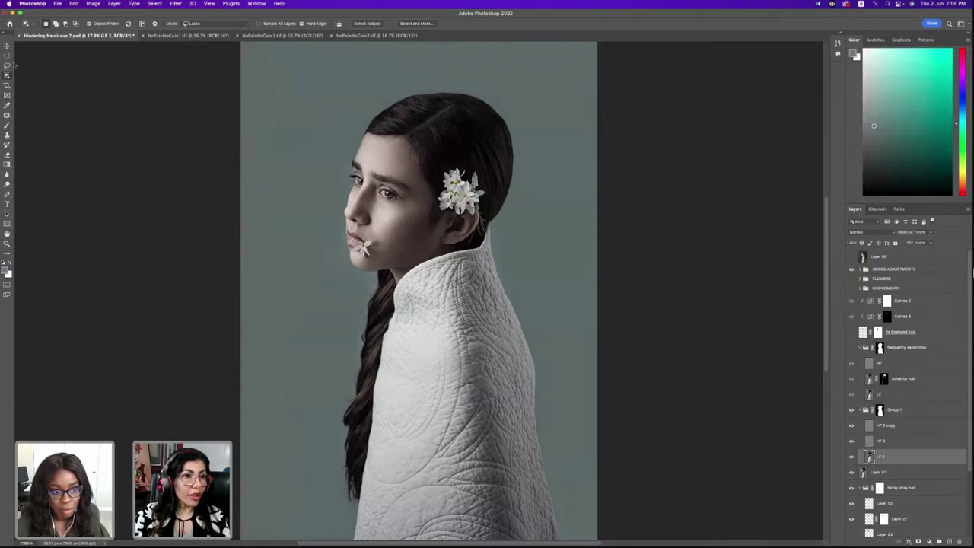
pyautogui.moveTo(7, 66); pyautogui.dragTo(34, 66)
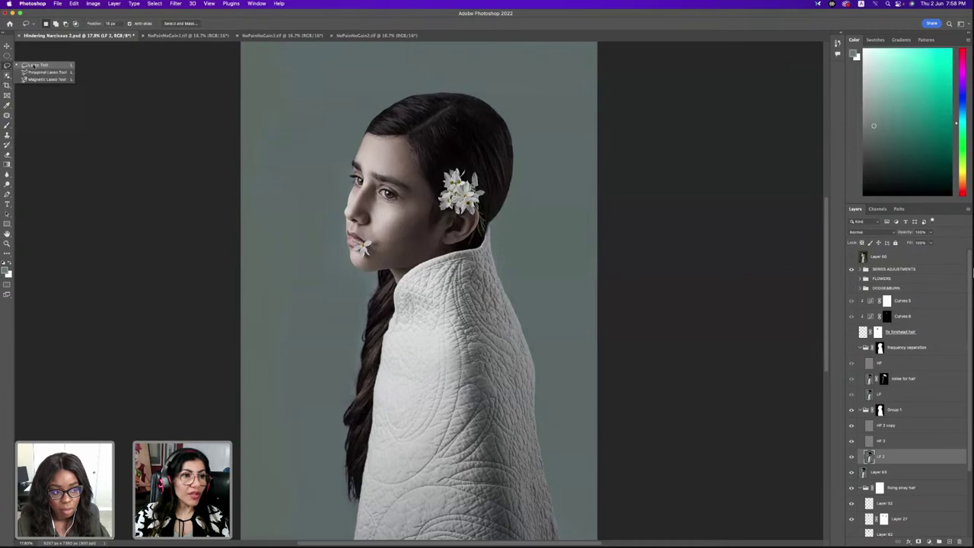
pyautogui.click(33, 65)
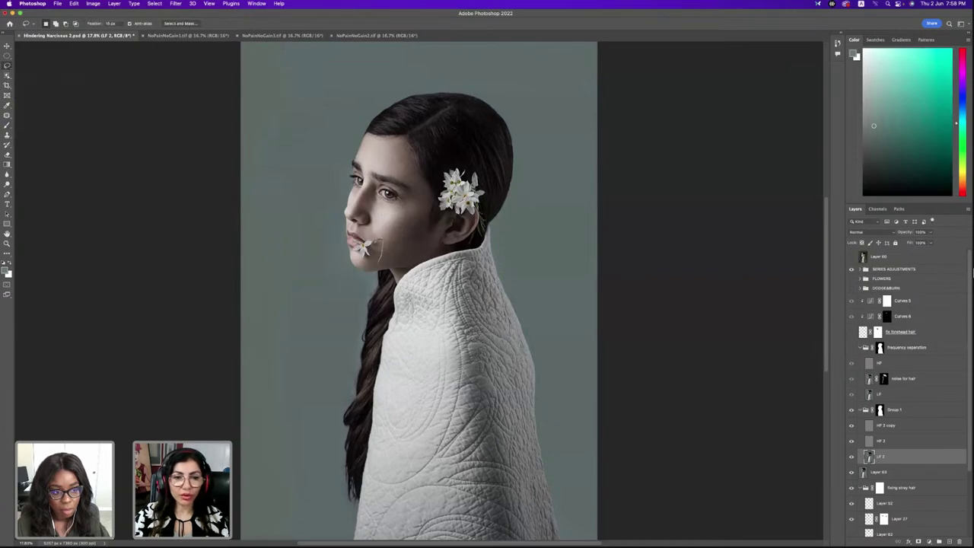
pyautogui.moveTo(378, 249)
pyautogui.mouseDown()
pyautogui.moveTo(400, 261)
pyautogui.moveTo(396, 245)
pyautogui.moveTo(377, 235)
pyautogui.moveTo(372, 265)
pyautogui.moveTo(372, 242)
pyautogui.mouseUp()
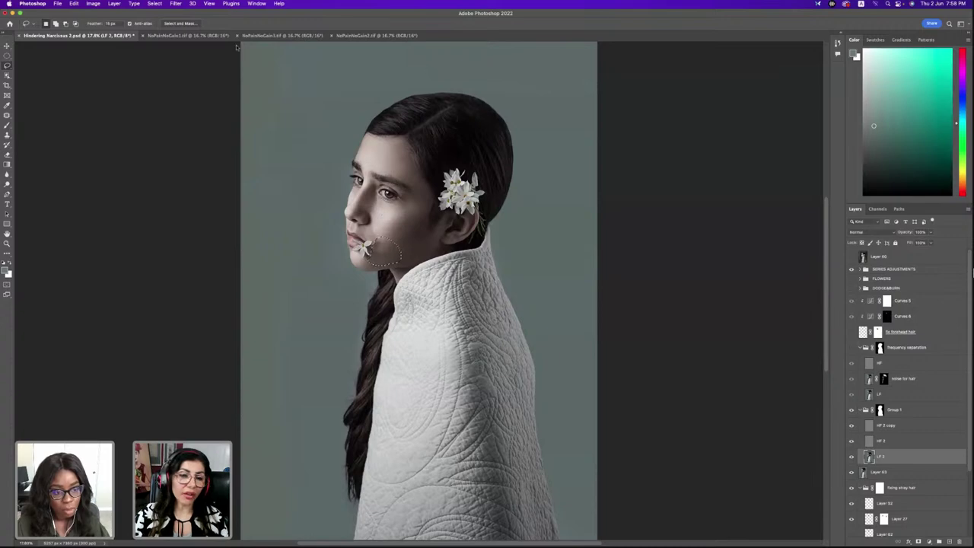
pyautogui.click(175, 4)
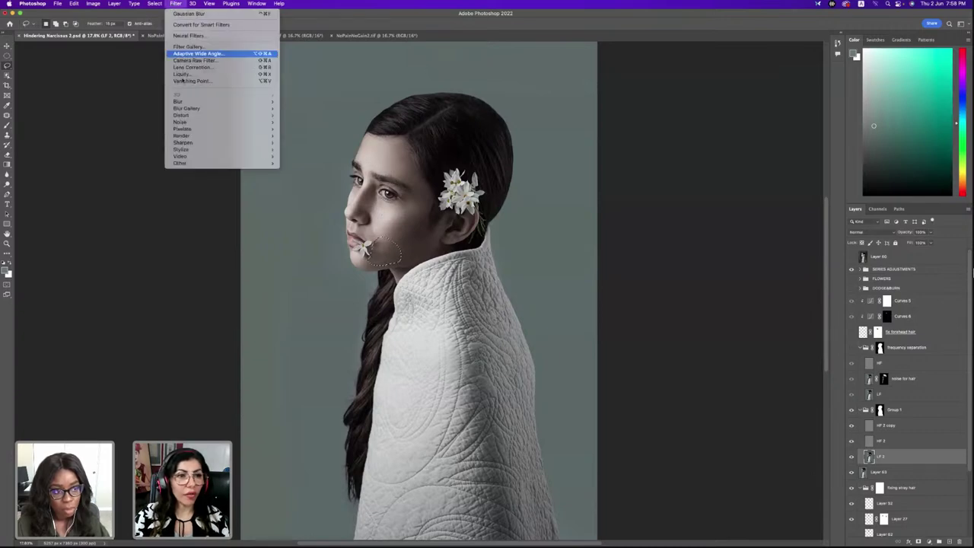
# Apply a strong Gaussian Blur to the selected chin and jaw area of LF 2, then deselect
pyautogui.moveTo(183, 101)
pyautogui.click(298, 129)
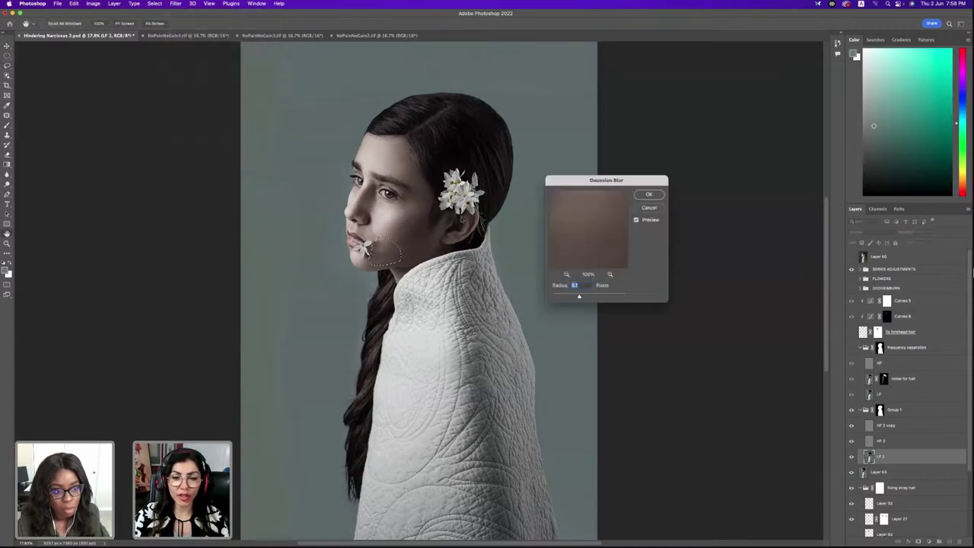
pyautogui.moveTo(573, 297); pyautogui.dragTo(586, 298)
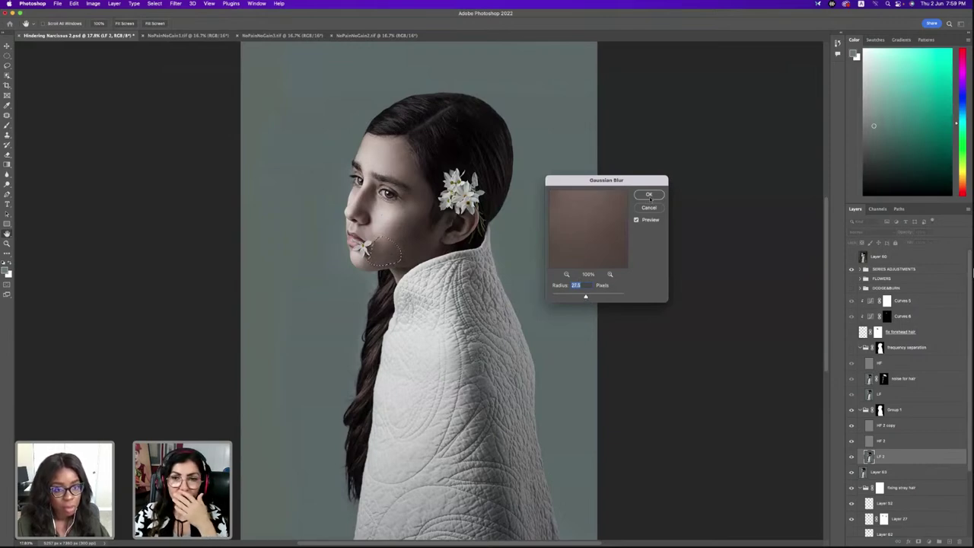
pyautogui.click(650, 195)
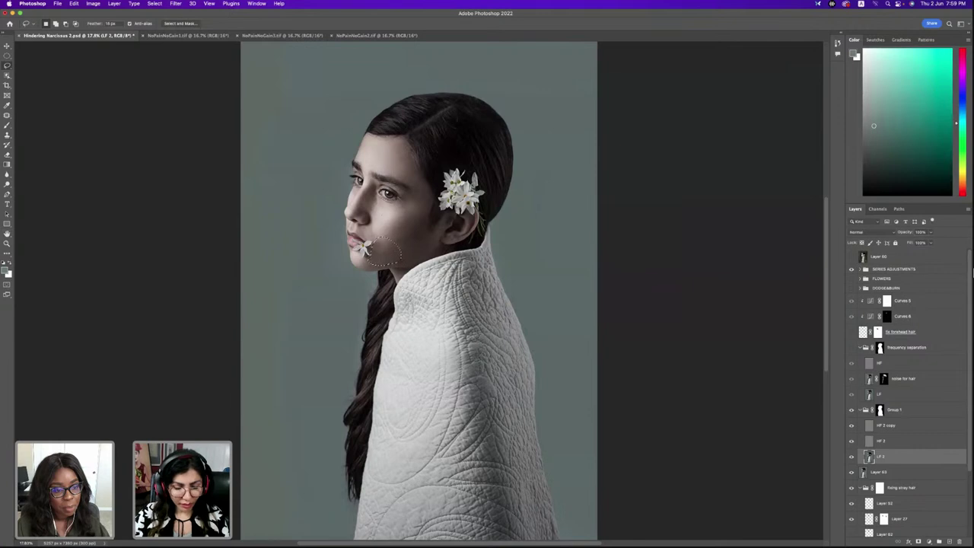
pyautogui.hotkey('ctrl', 'd')
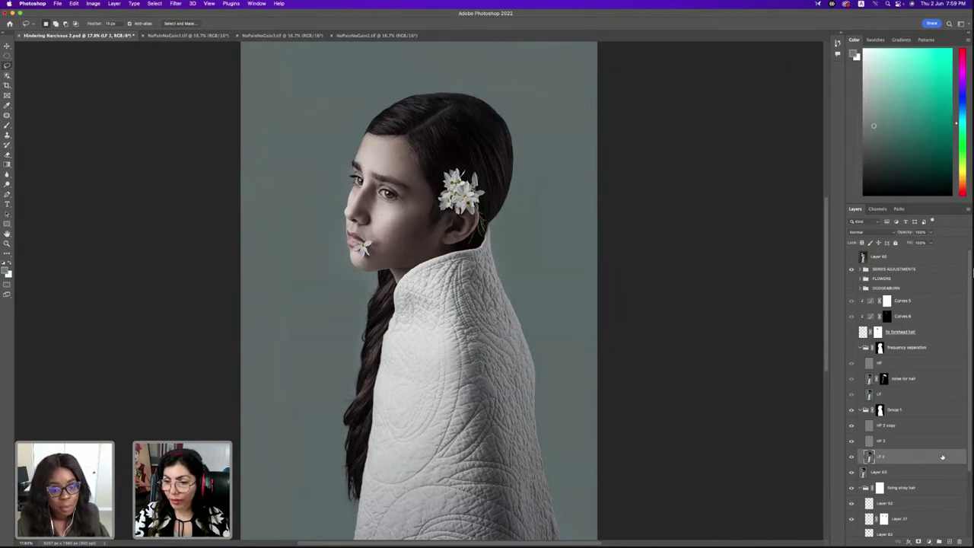
# Duplicate the LF 2 layer and name the copy NOISE LAYER
pyautogui.moveTo(942, 457); pyautogui.dragTo(950, 542)
pyautogui.doubleClick(886, 457)
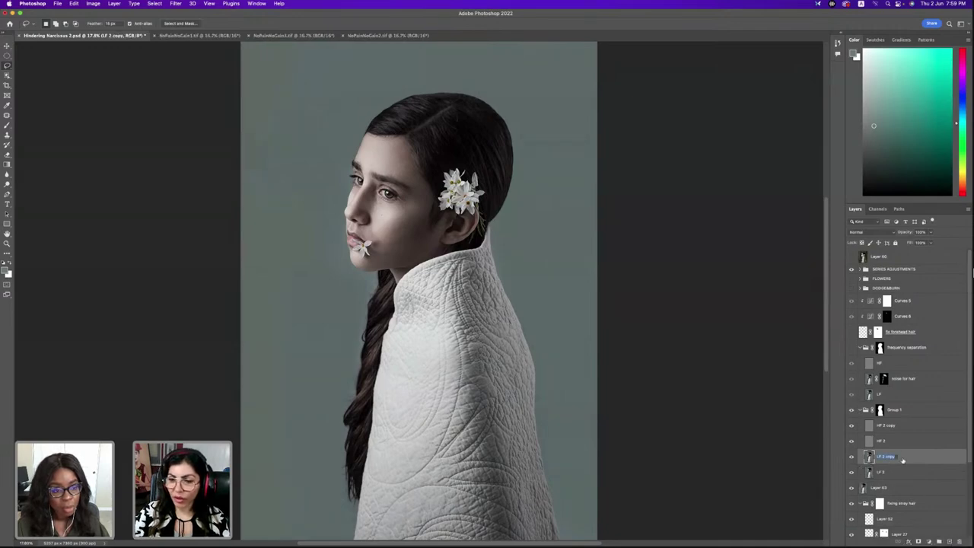
pyautogui.write('NOISE LAYER')
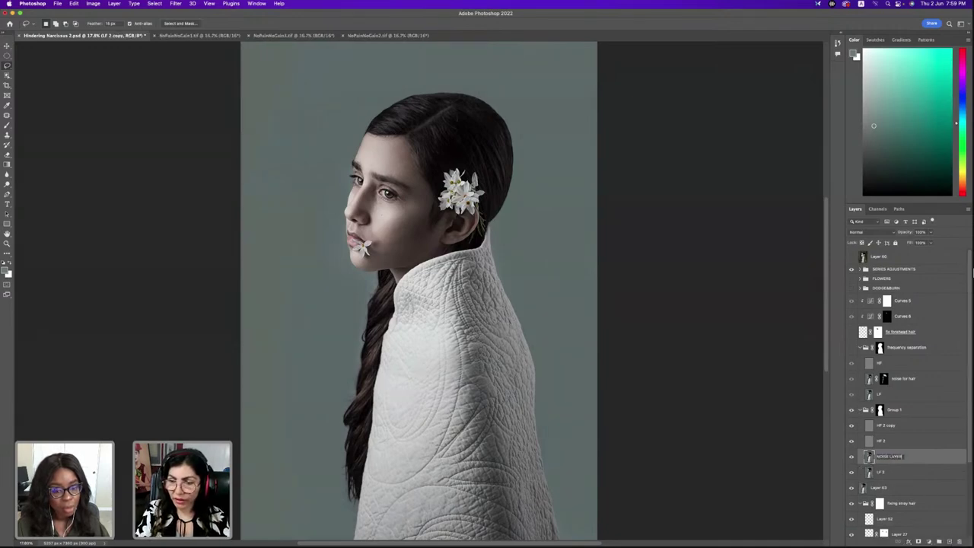
pyautogui.press('Return')
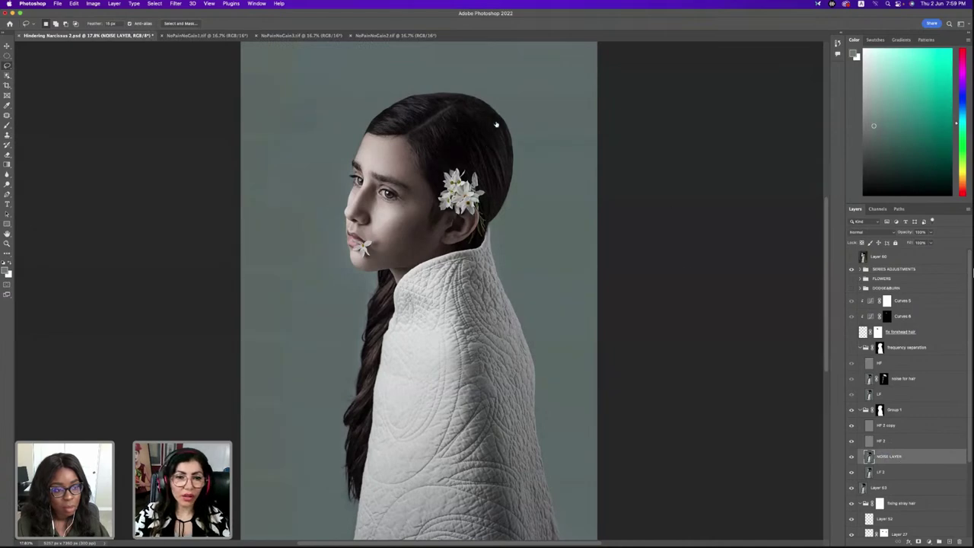
# Apply a Median filter with a 41-pixel radius to NOISE LAYER
pyautogui.click(175, 4)
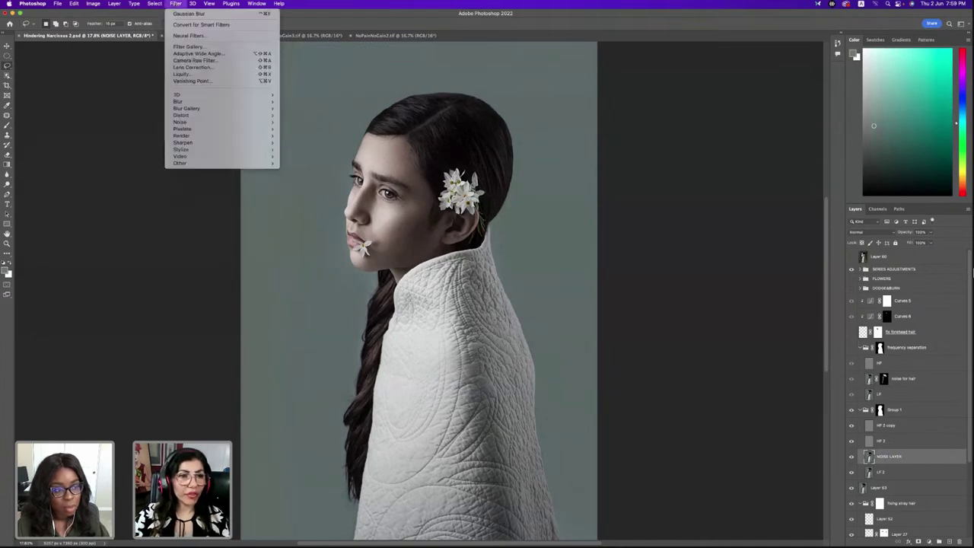
pyautogui.moveTo(198, 122)
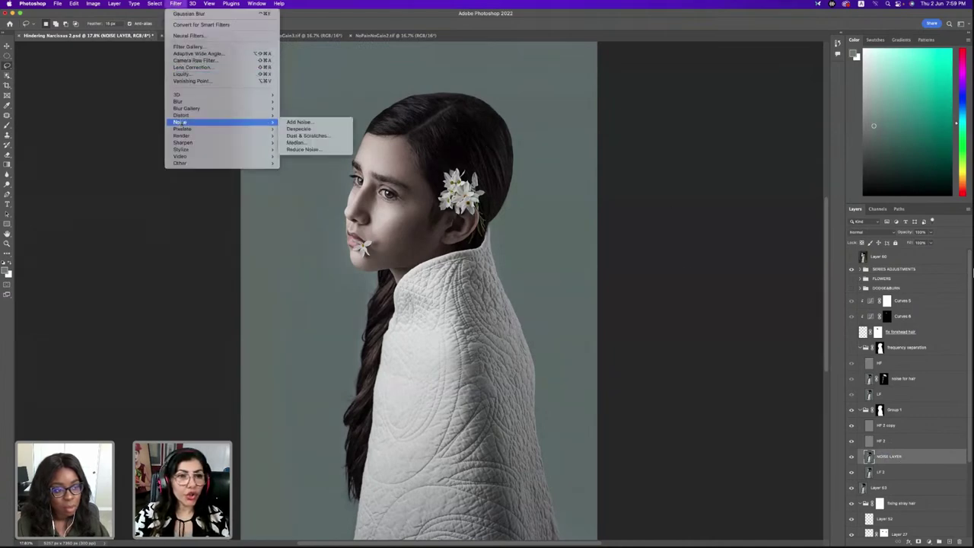
pyautogui.click(297, 143)
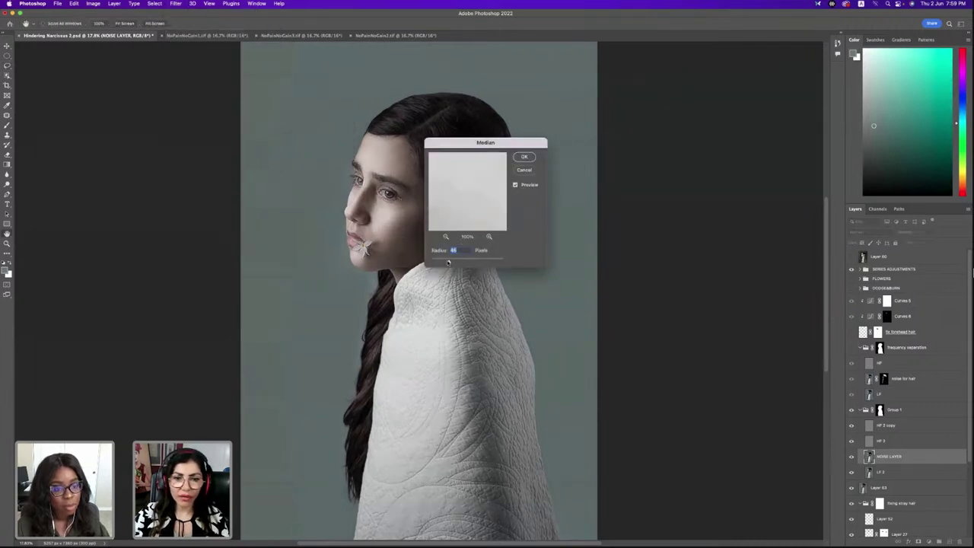
pyautogui.moveTo(448, 263); pyautogui.dragTo(446, 262)
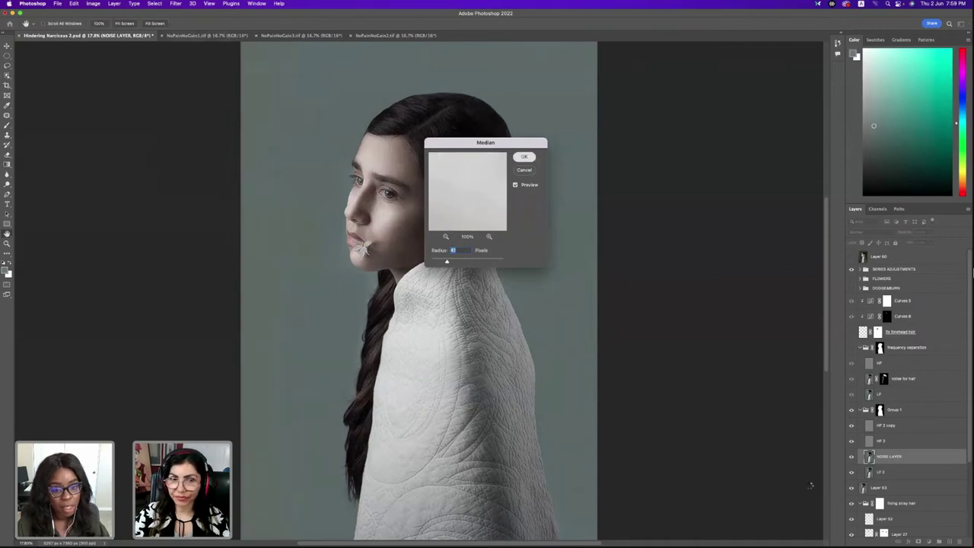
pyautogui.press('Return')
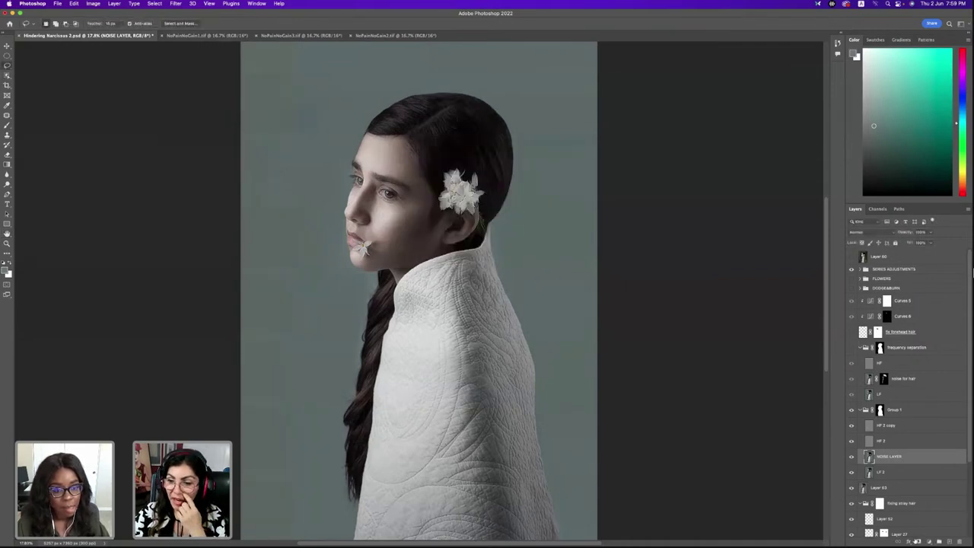
# Give NOISE LAYER an inverted black mask and set up a white Brush in Normal mode
pyautogui.click(919, 542)
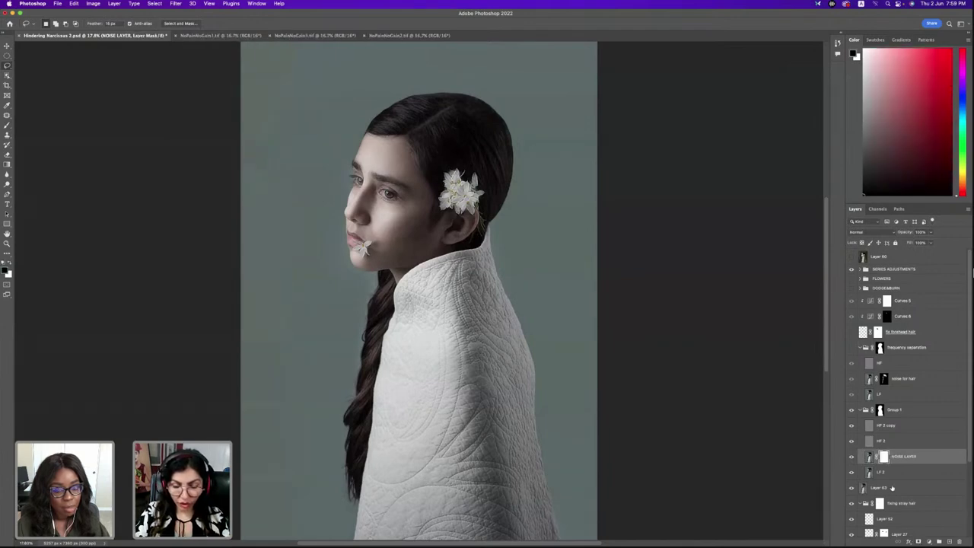
pyautogui.press('super+i')
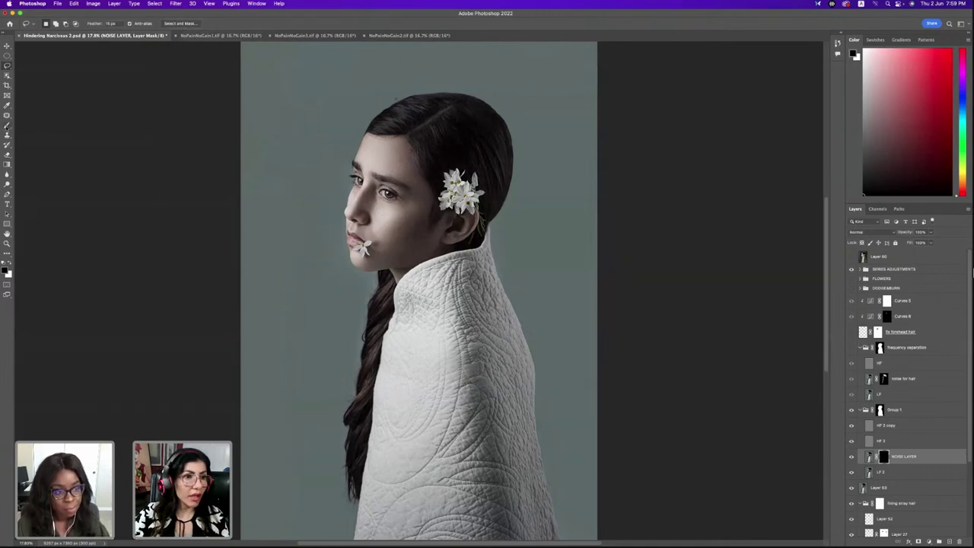
pyautogui.press('b')
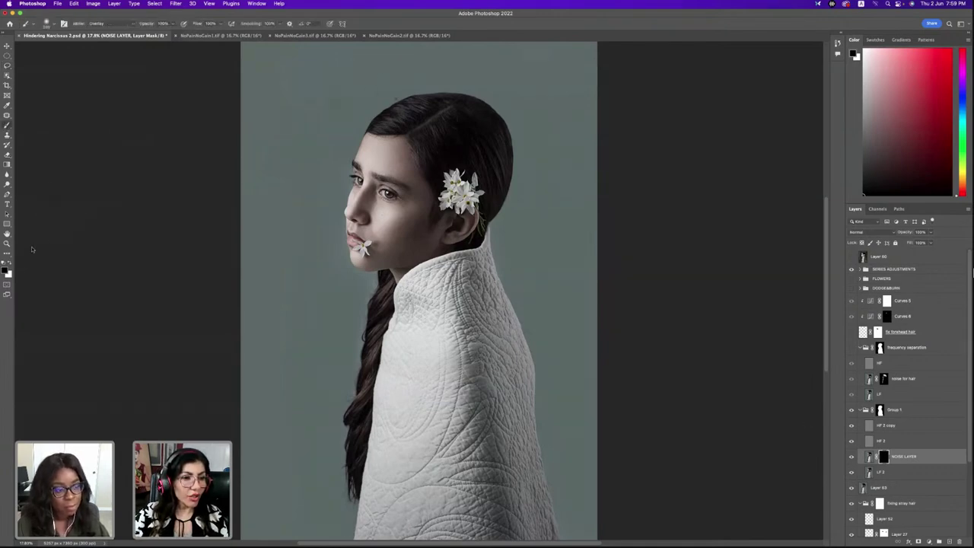
pyautogui.press('x')
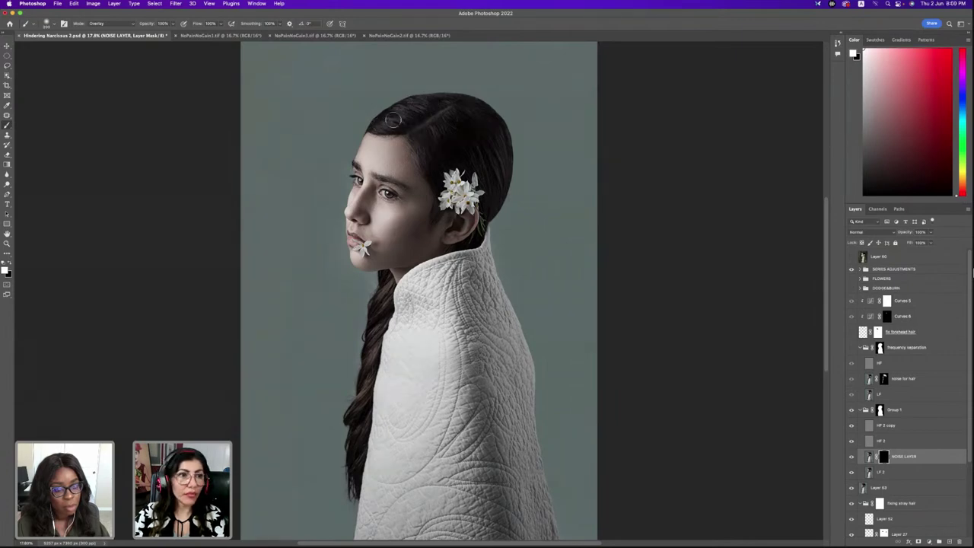
pyautogui.click(118, 25)
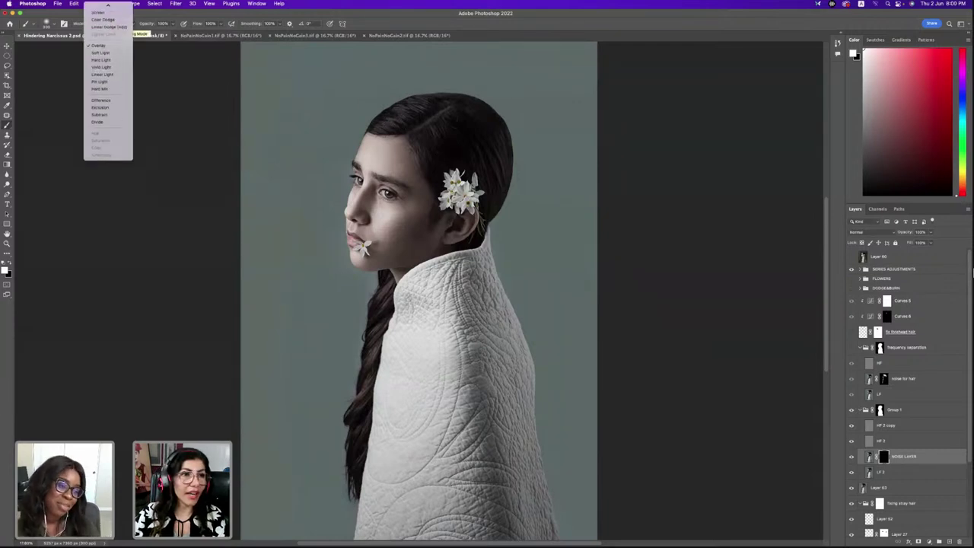
pyautogui.click(102, 8)
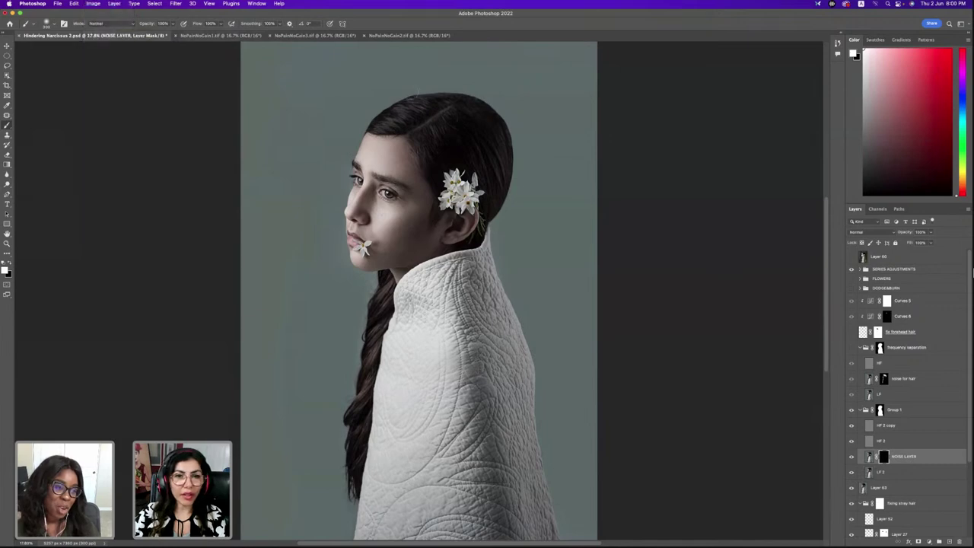
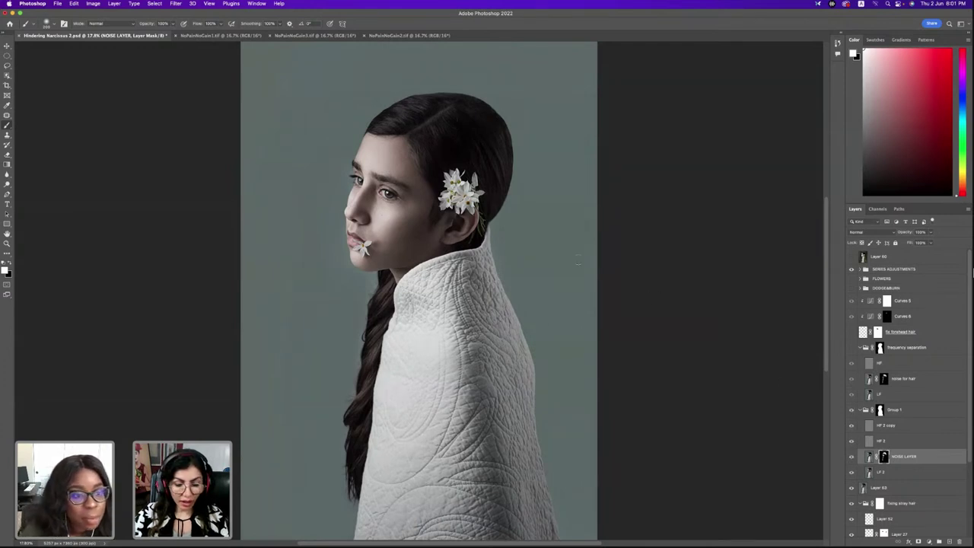
# Make HF 2 the active layer and zoom in closely on the face around the eye
pyautogui.press('s')
pyautogui.press('b')
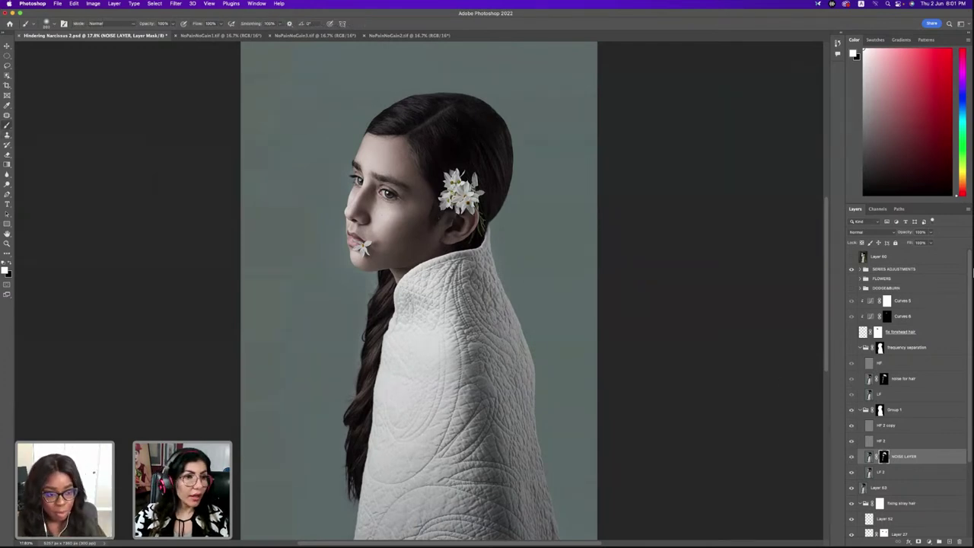
pyautogui.click(876, 425)
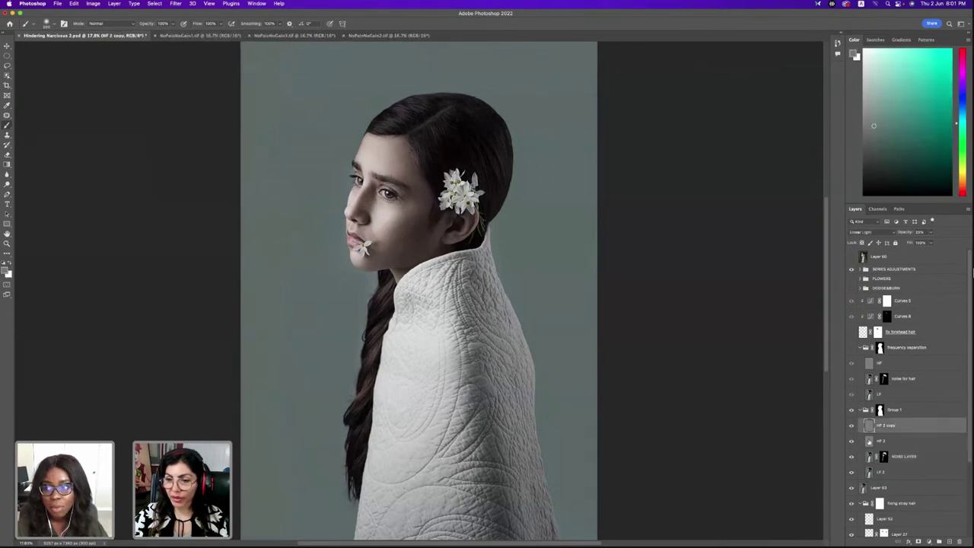
pyautogui.click(875, 441)
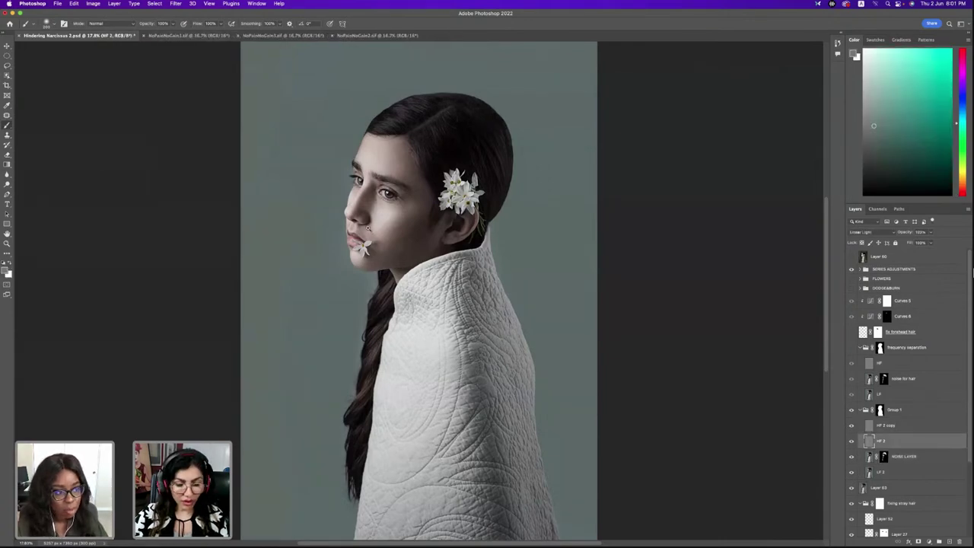
pyautogui.press('z')
pyautogui.click(397, 196)
pyautogui.moveTo(401, 196); pyautogui.dragTo(401, 196)
pyautogui.press('b')
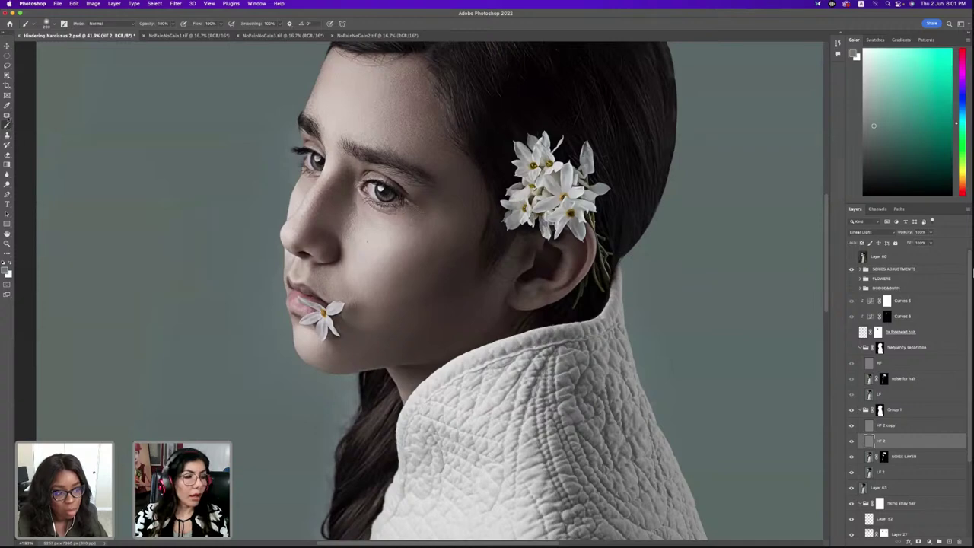
# Heal the dark mark below the eye with the Spot Healing Brush
pyautogui.click(6, 115)
pyautogui.click(38, 114)
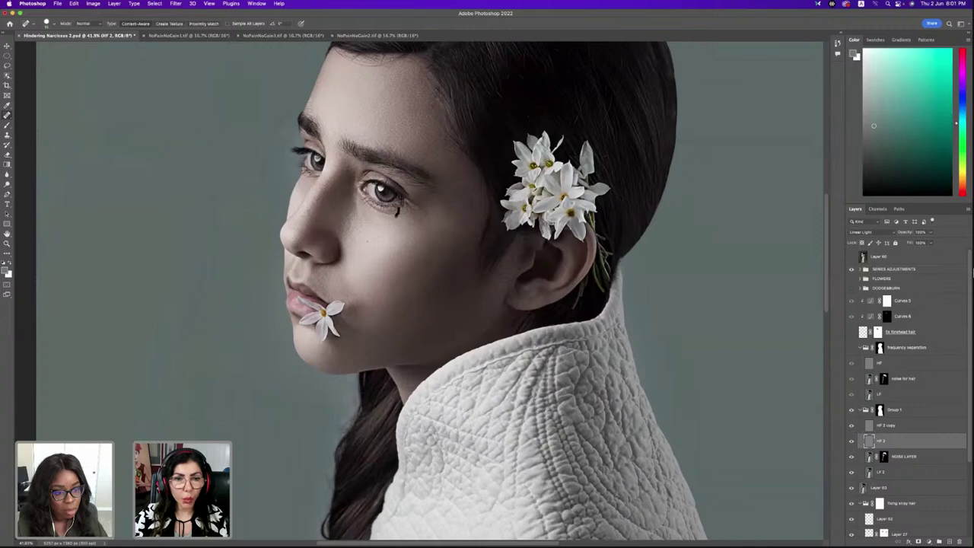
pyautogui.moveTo(390, 227); pyautogui.dragTo(390, 229)
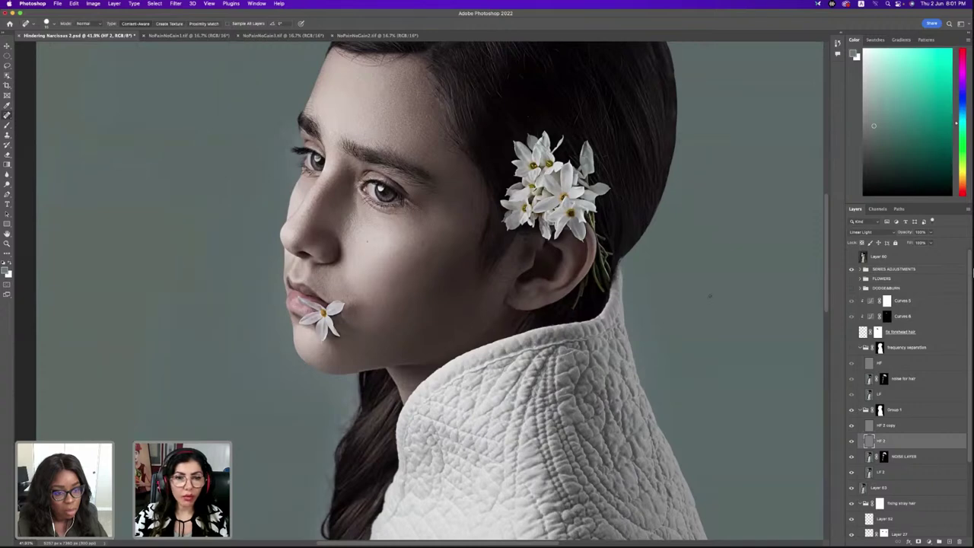
pyautogui.moveTo(825, 311); pyautogui.dragTo(831, 293)
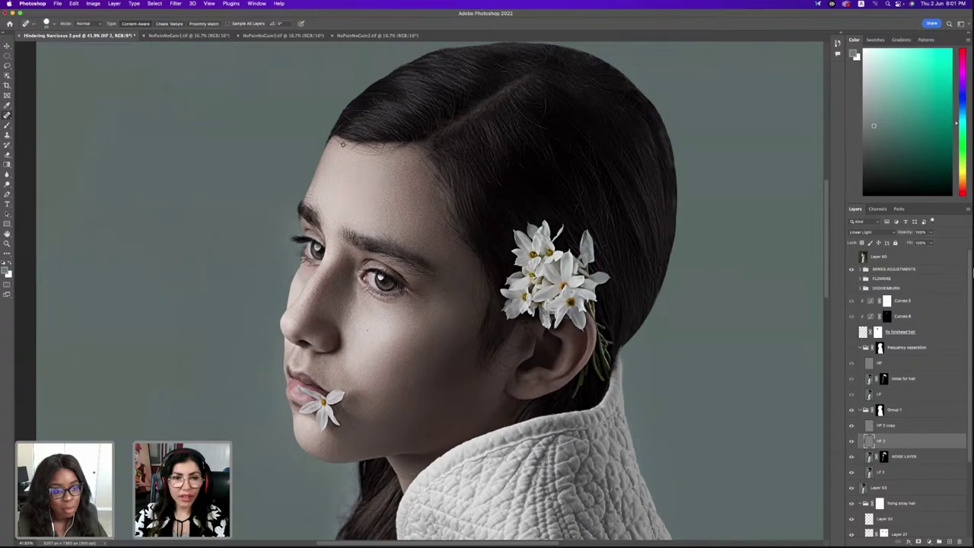
# Heal the blemishes across the forehead, hairline and cheeks, then fit the portrait on screen
pyautogui.moveTo(334, 139); pyautogui.dragTo(396, 155)
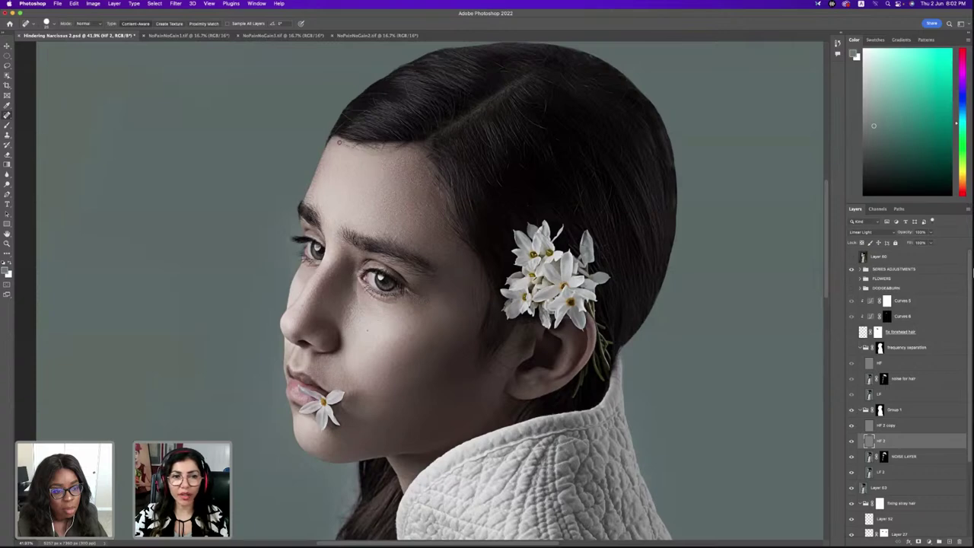
pyautogui.moveTo(339, 142)
pyautogui.mouseDown()
pyautogui.moveTo(394, 151)
pyautogui.moveTo(376, 151)
pyautogui.mouseUp()
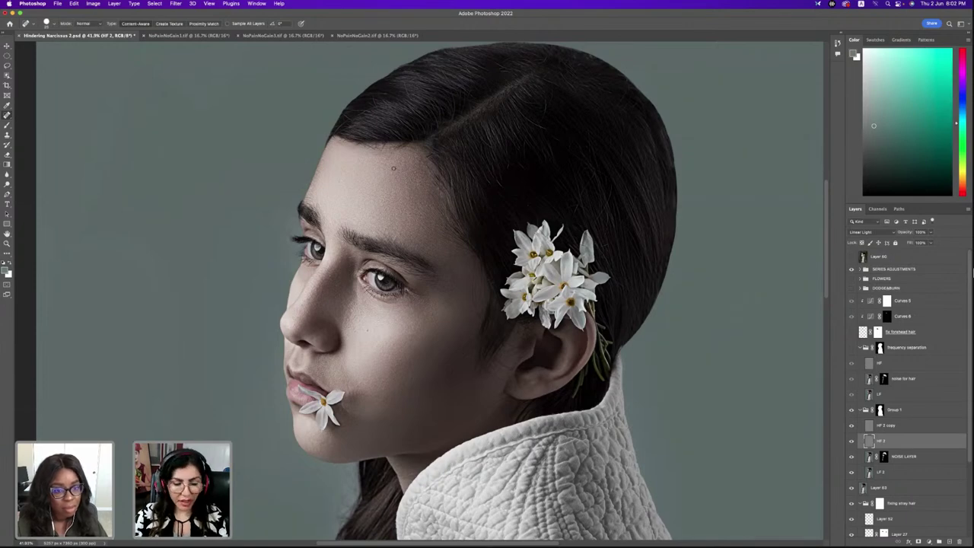
pyautogui.click(380, 175)
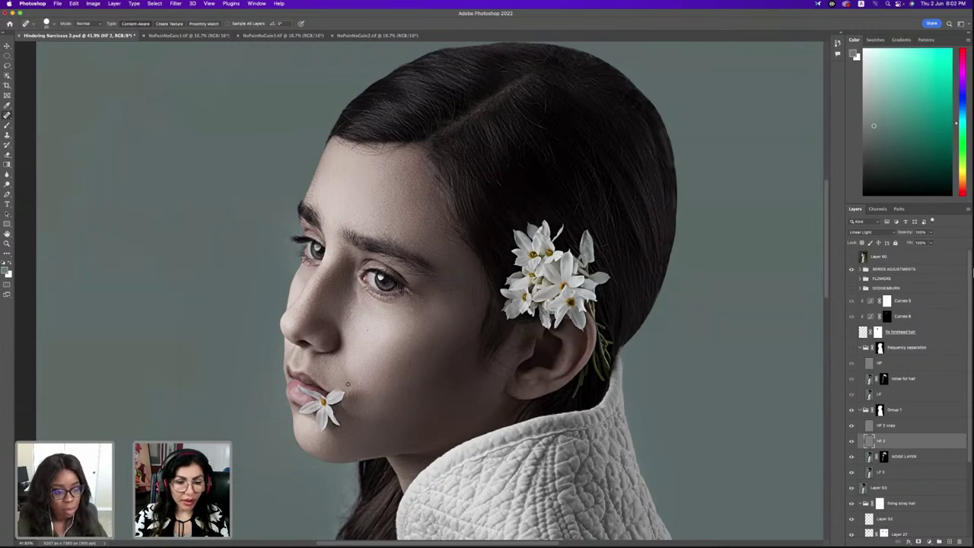
pyautogui.moveTo(349, 386); pyautogui.dragTo(352, 409)
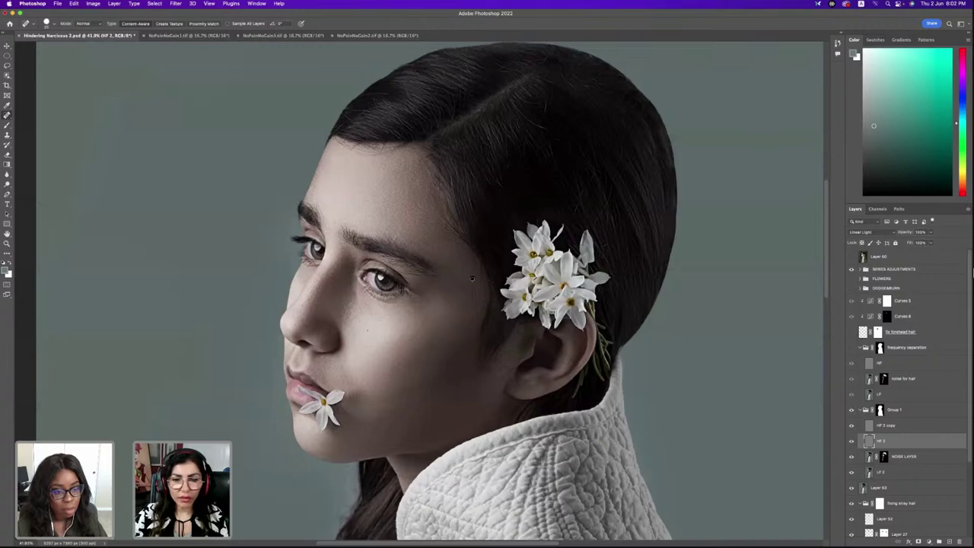
pyautogui.moveTo(472, 278); pyautogui.dragTo(478, 316)
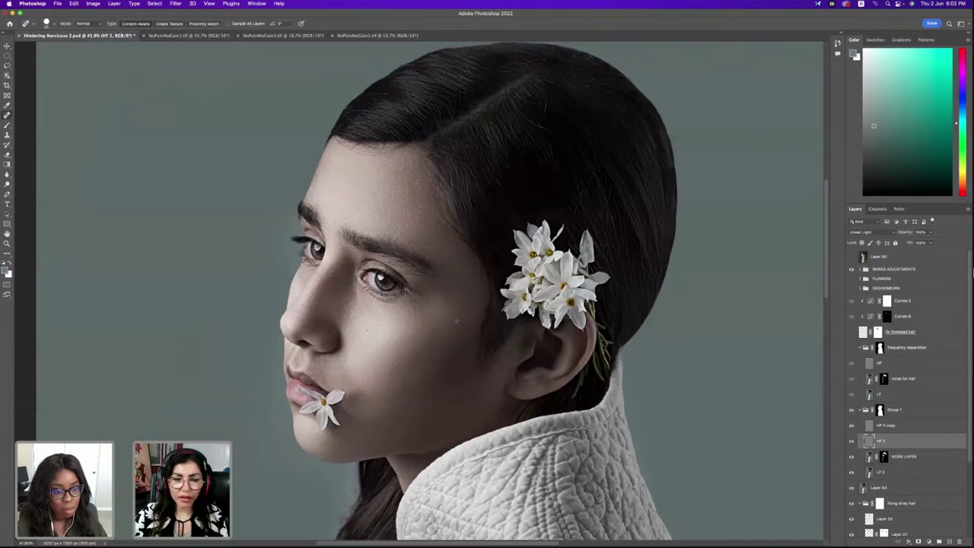
pyautogui.moveTo(473, 280); pyautogui.dragTo(474, 301)
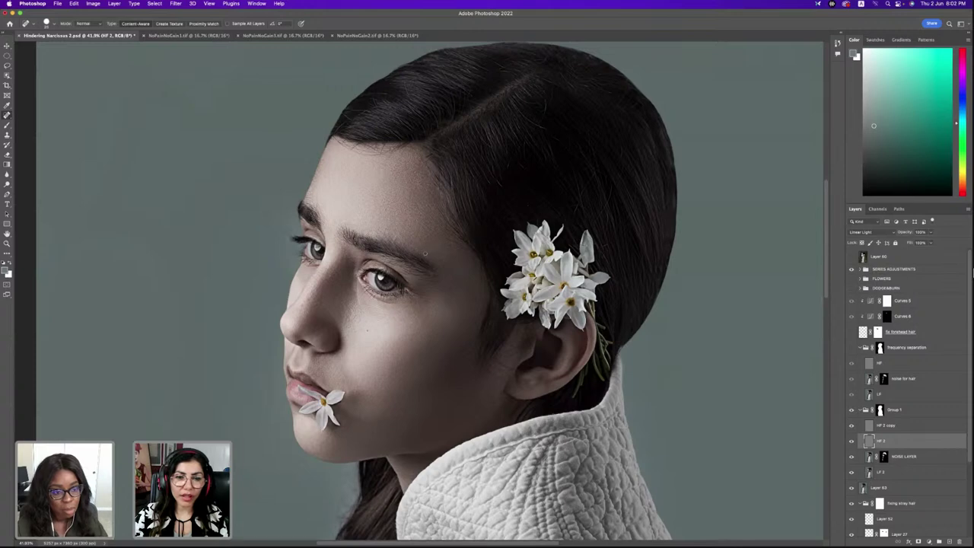
pyautogui.moveTo(425, 225); pyautogui.dragTo(428, 234)
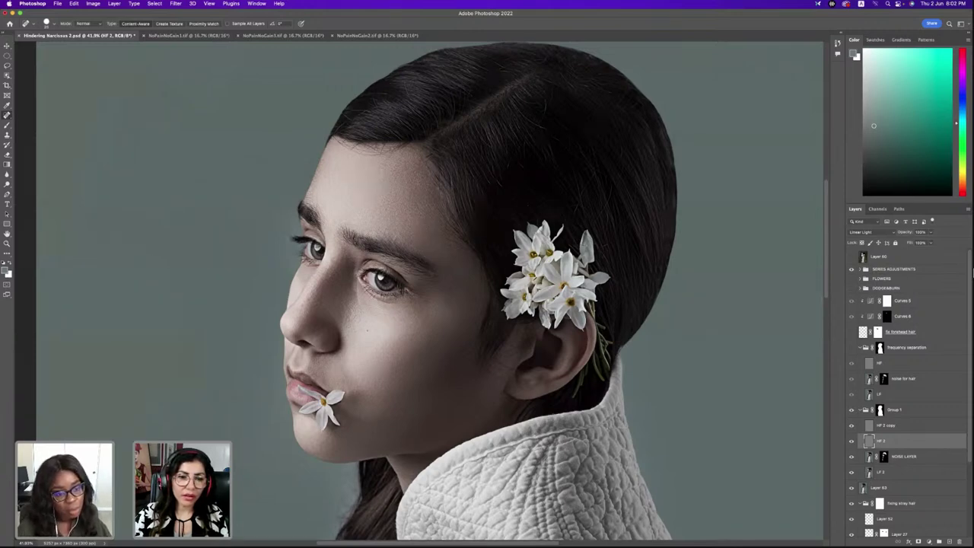
pyautogui.press('super+0')
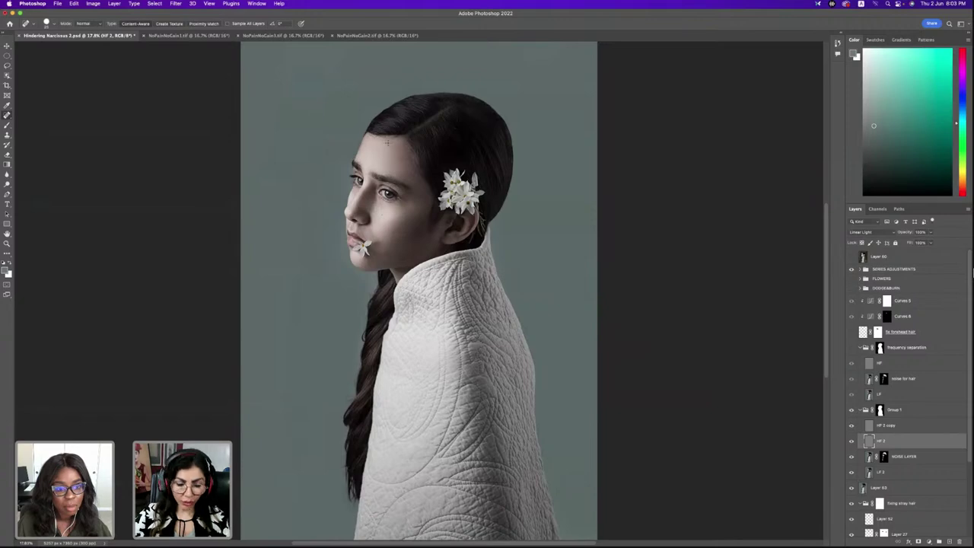
# Zoom in on the face, add empty Layer 64 above Group 1, and move Layer 63 into Group 1
pyautogui.press('z')
pyautogui.moveTo(383, 161); pyautogui.dragTo(408, 150)
pyautogui.press('j')
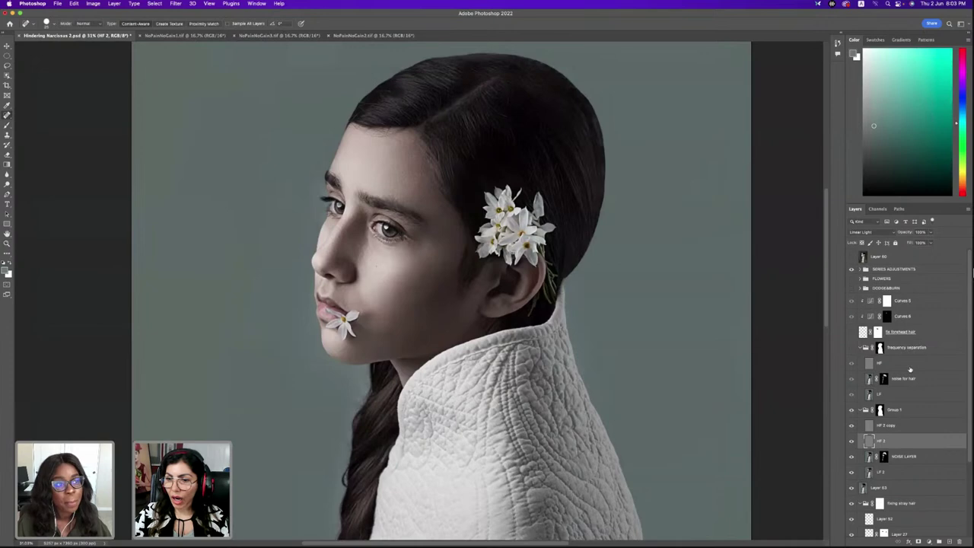
pyautogui.click(914, 411)
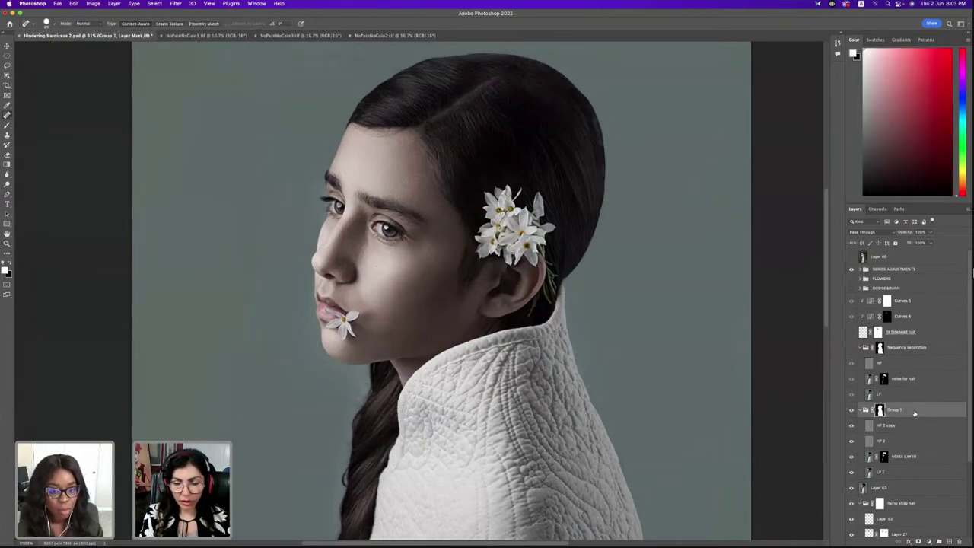
pyautogui.press('super+shift+alt+n')
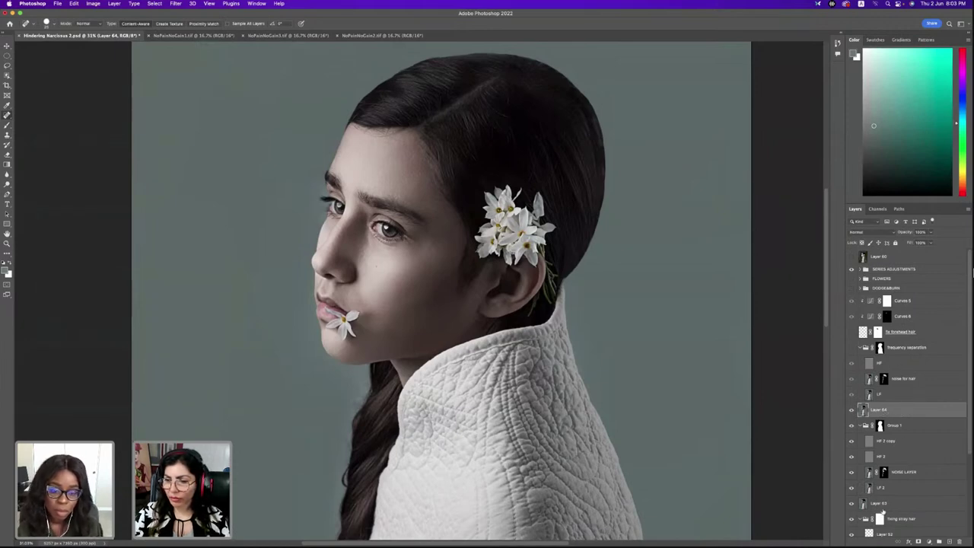
pyautogui.moveTo(896, 503); pyautogui.dragTo(903, 417)
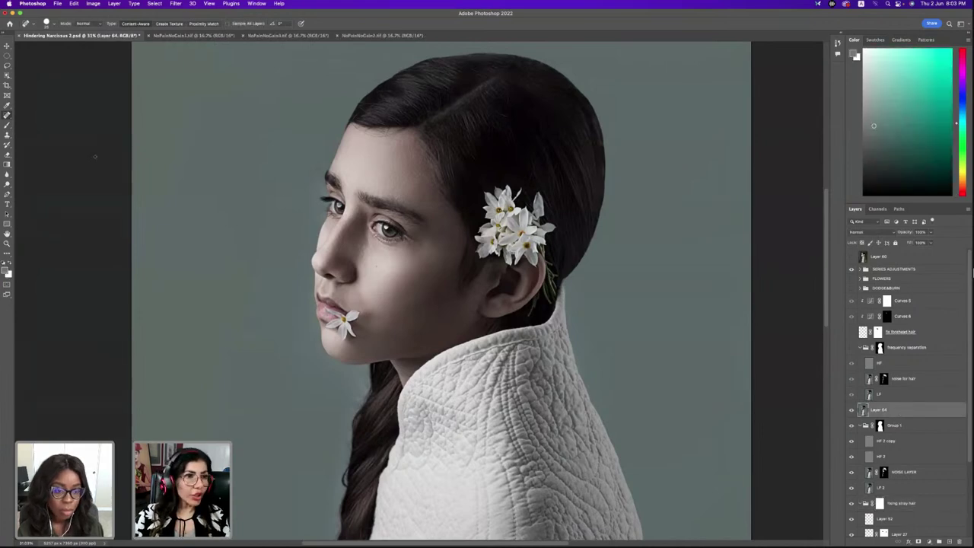
# Lasso the forehead area above the eyebrow and copy it to new Layer 65
pyautogui.click(7, 67)
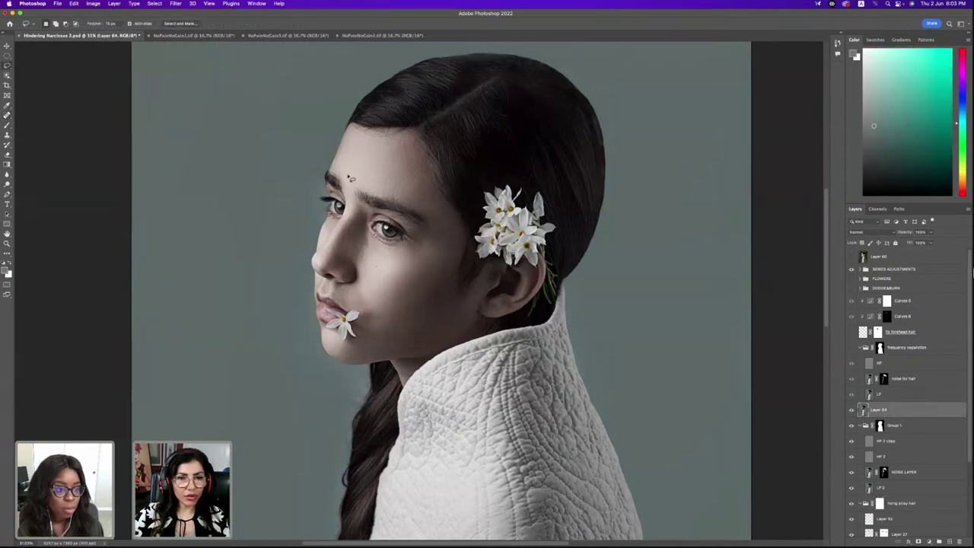
pyautogui.moveTo(335, 170); pyautogui.dragTo(404, 196)
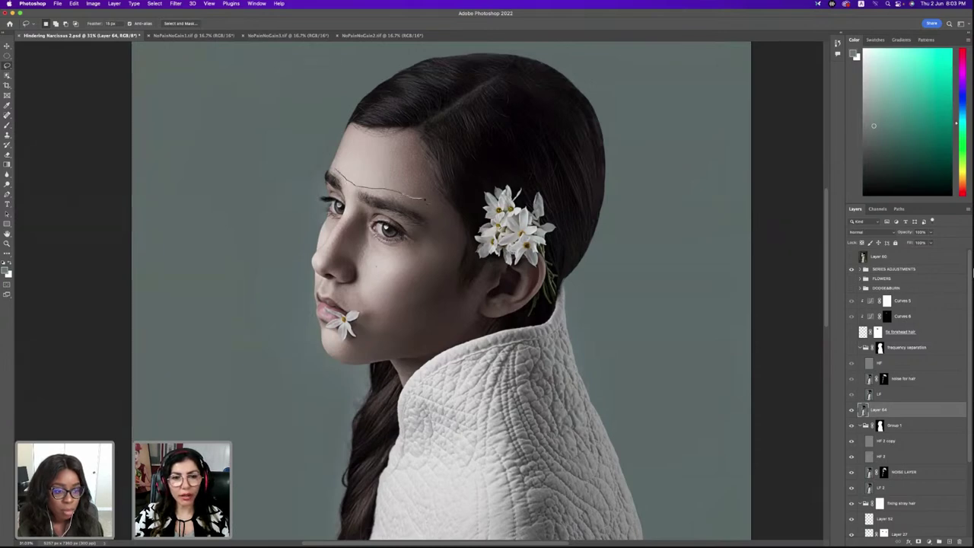
pyautogui.moveTo(420, 156)
pyautogui.mouseDown()
pyautogui.moveTo(415, 139)
pyautogui.moveTo(353, 138)
pyautogui.moveTo(335, 171)
pyautogui.mouseUp()
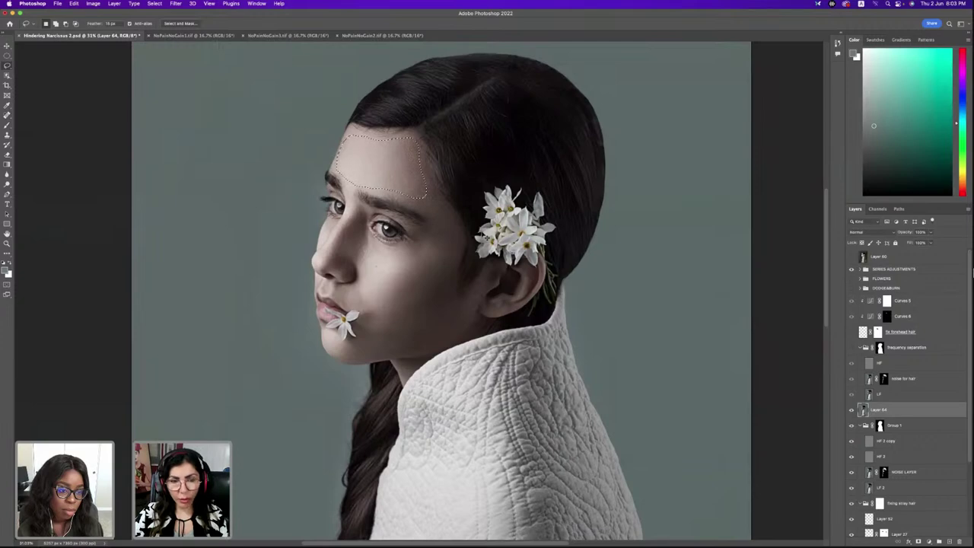
pyautogui.press('super+j')
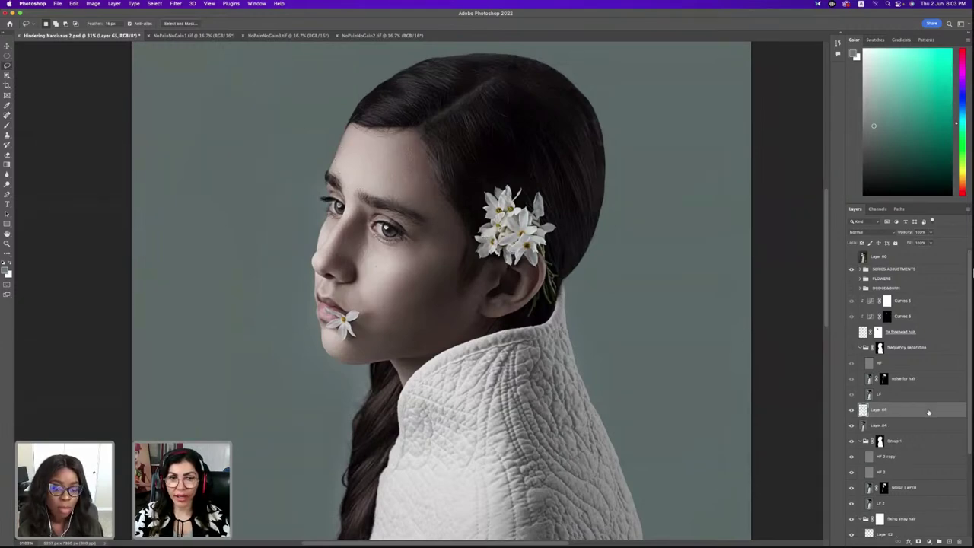
# Transform the forehead patch upward toward the hairline and commit it
pyautogui.press('v')
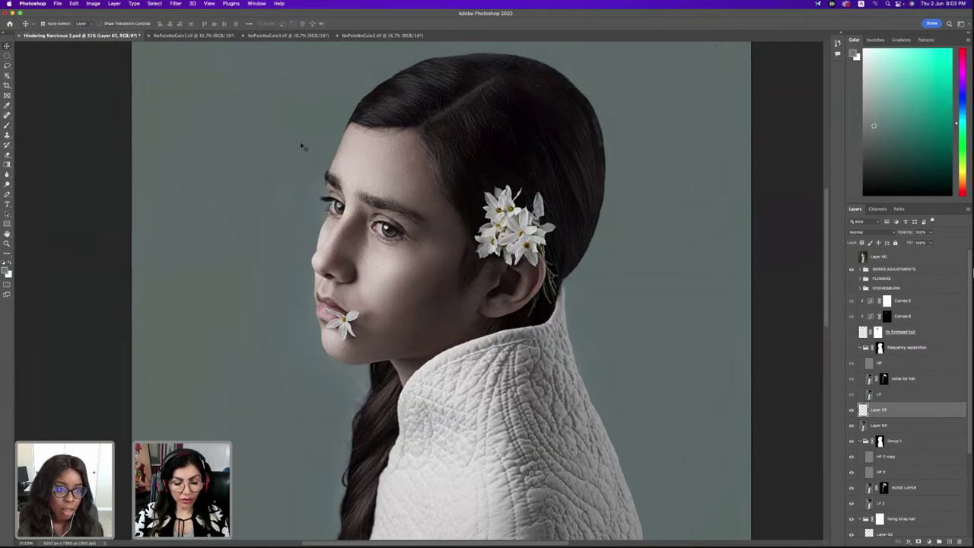
pyautogui.press('super+t')
pyautogui.moveTo(378, 183)
pyautogui.mouseDown()
pyautogui.moveTo(381, 152)
pyautogui.moveTo(407, 118)
pyautogui.moveTo(382, 172)
pyautogui.mouseUp()
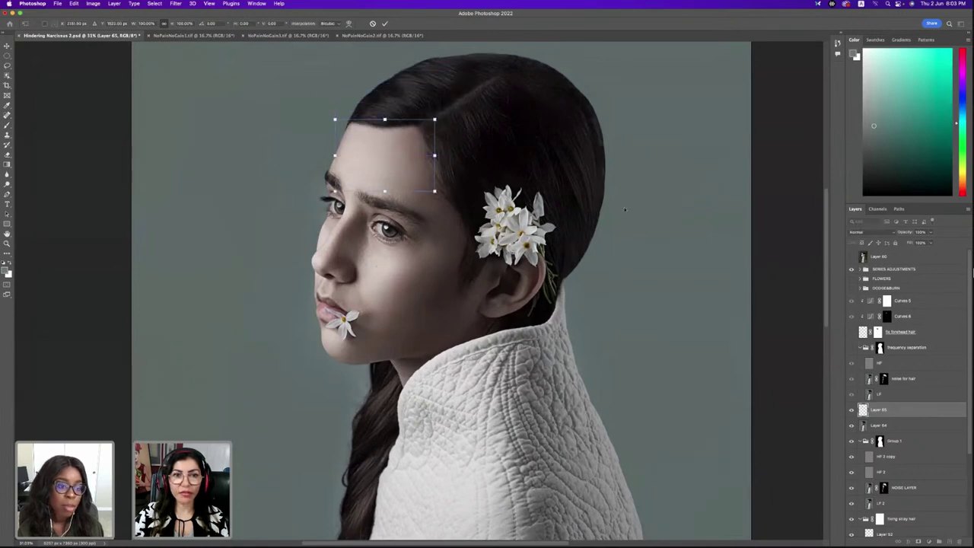
pyautogui.press('Return')
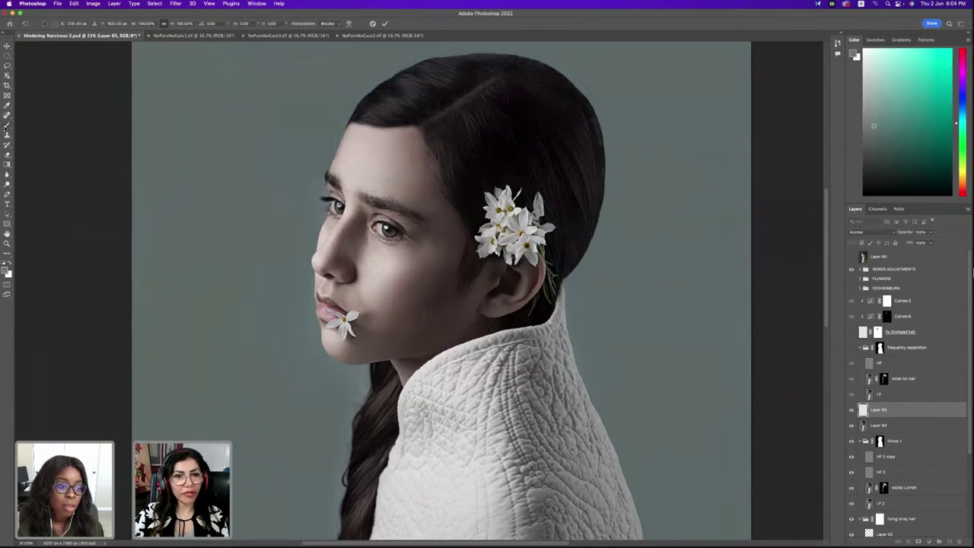
# Add a layer mask to Layer 65 and set up the brush for mask painting
pyautogui.press('b')
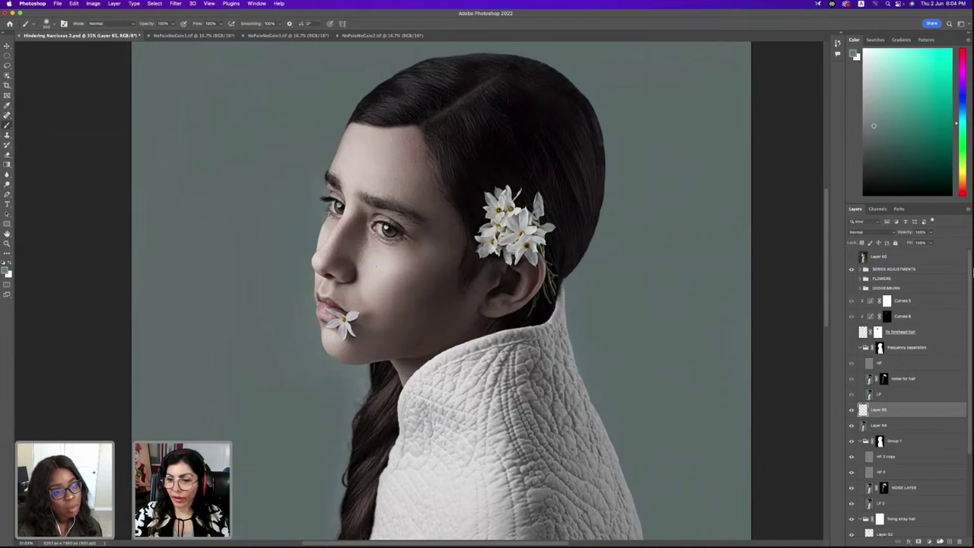
pyautogui.click(921, 541)
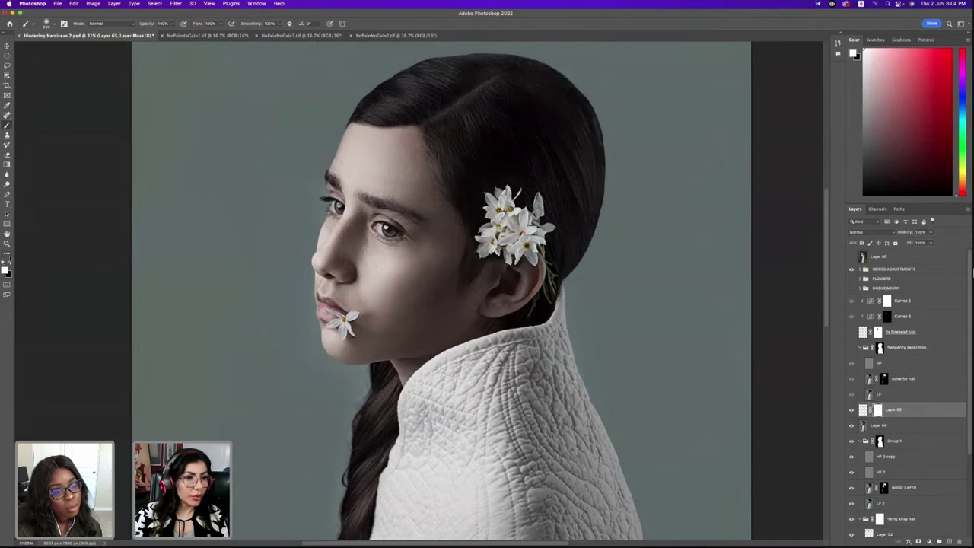
pyautogui.press('x')
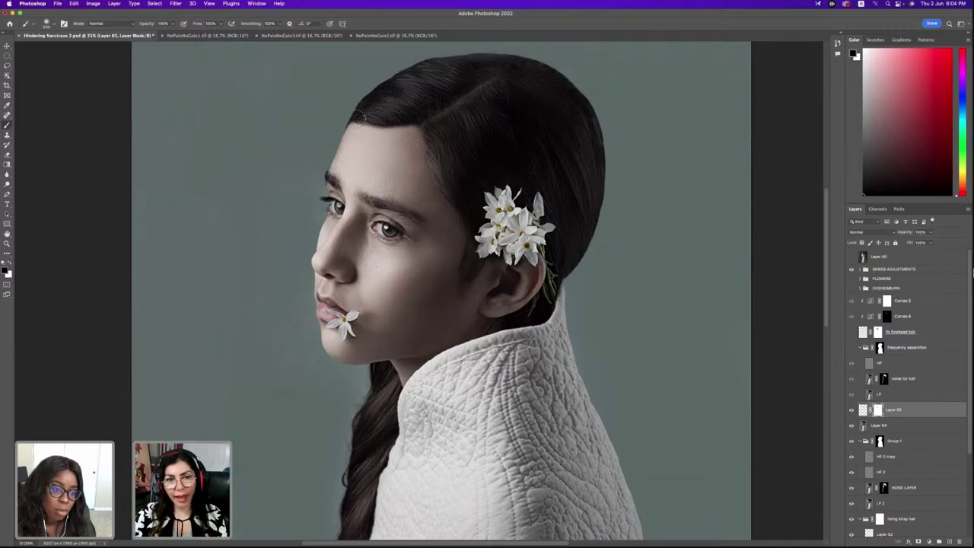
pyautogui.scroll(2, 375, 131)
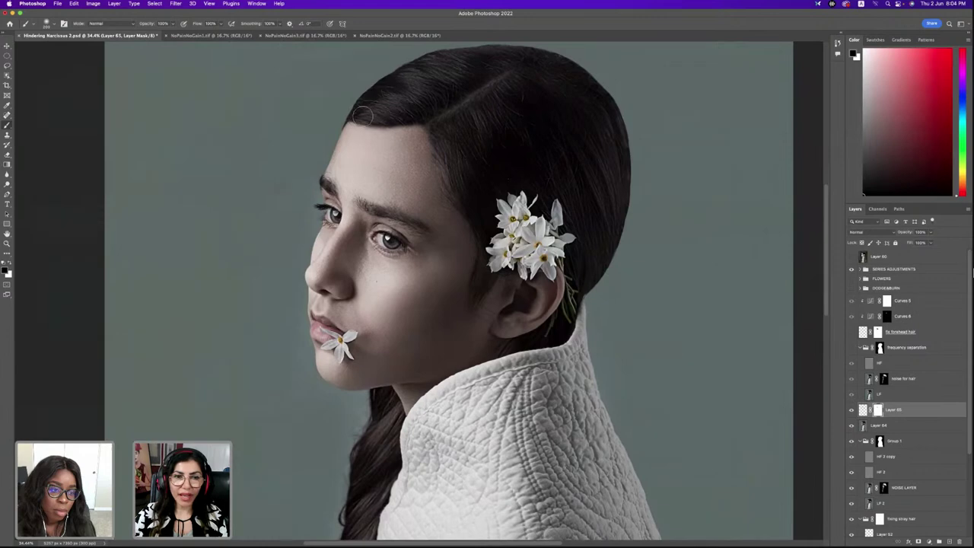
pyautogui.rightClick(396, 117)
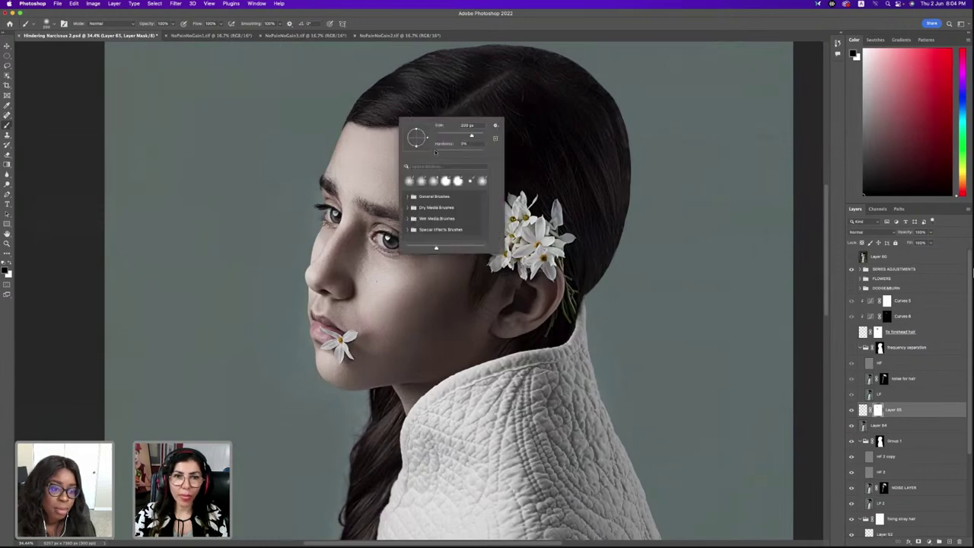
pyautogui.click(358, 114)
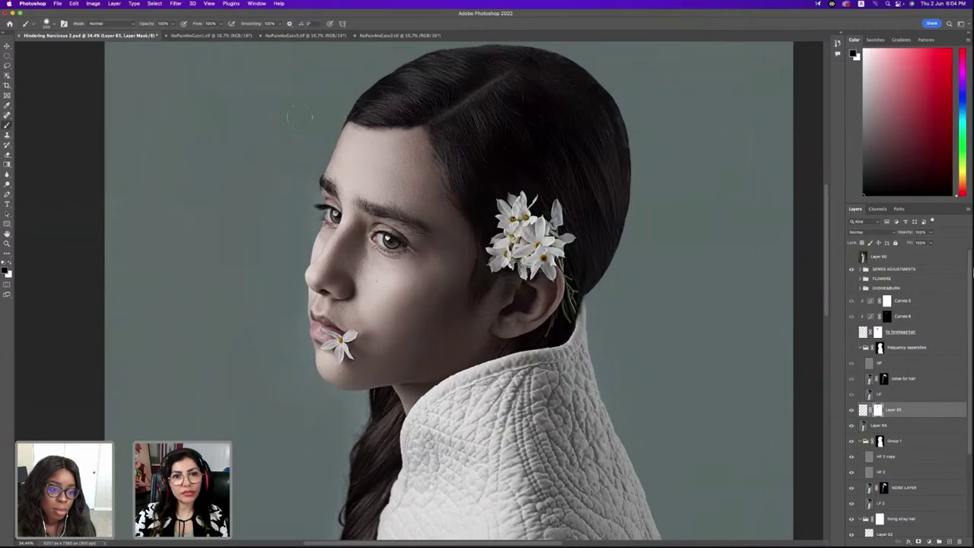
pyautogui.press('x')
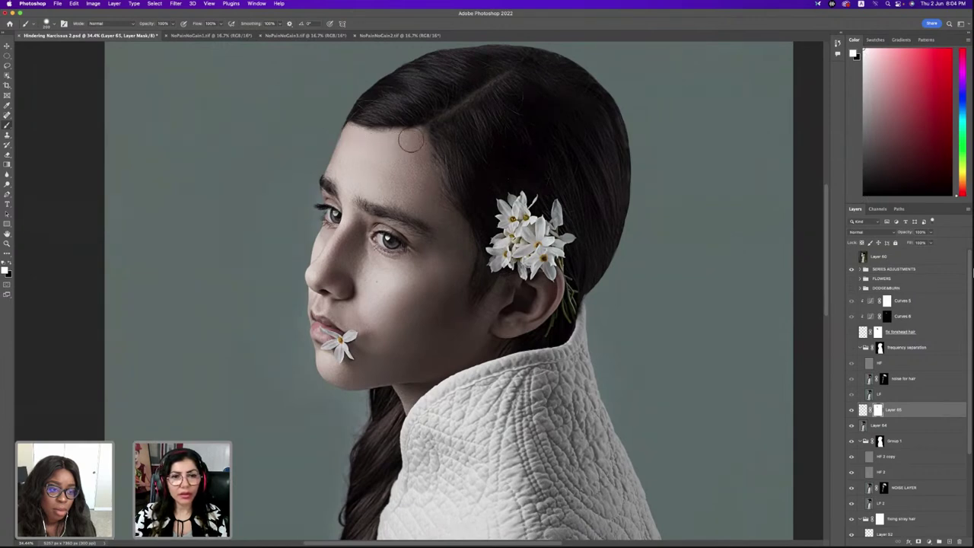
# Add Curves 7 clipped to Layer 65 and pull the curve down to darken
pyautogui.click(930, 541)
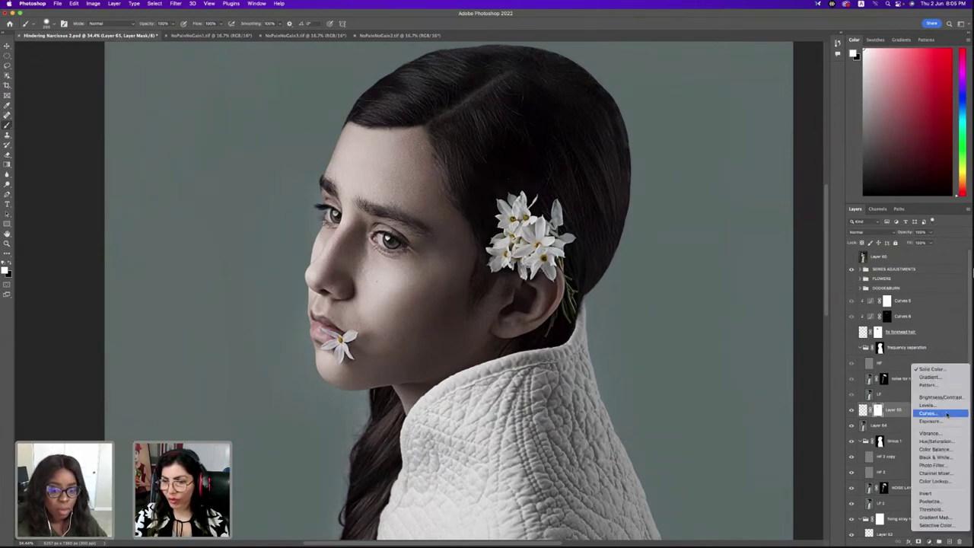
pyautogui.click(948, 413)
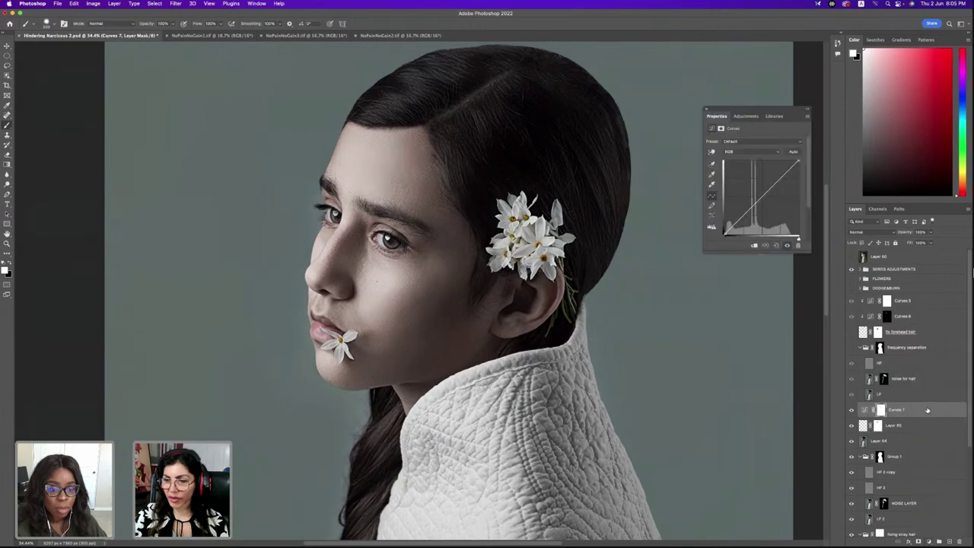
pyautogui.rightClick(925, 411)
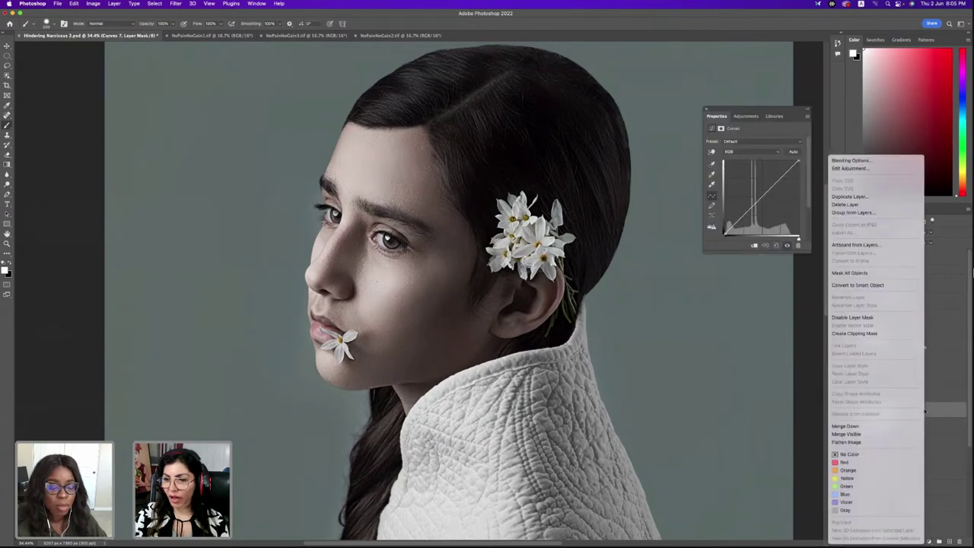
pyautogui.click(887, 336)
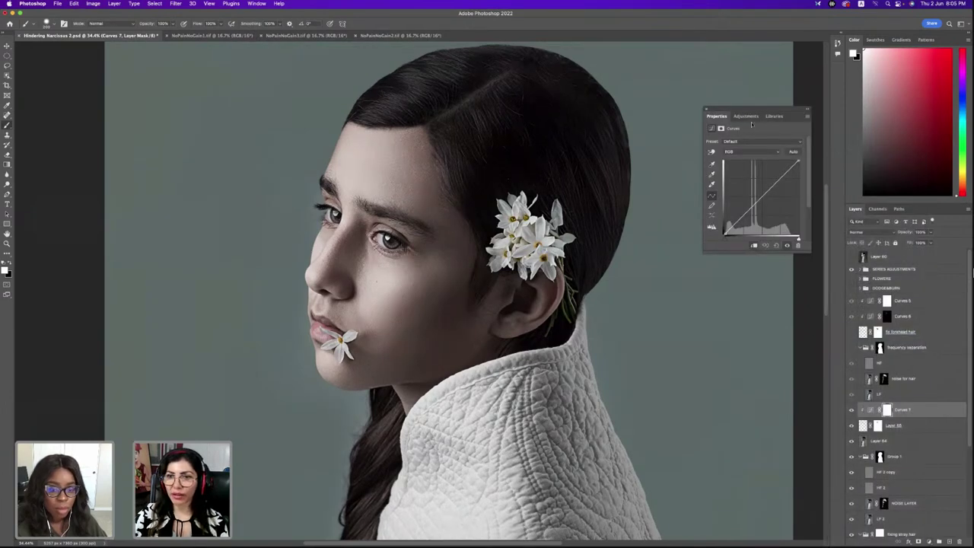
pyautogui.moveTo(750, 110); pyautogui.dragTo(722, 244)
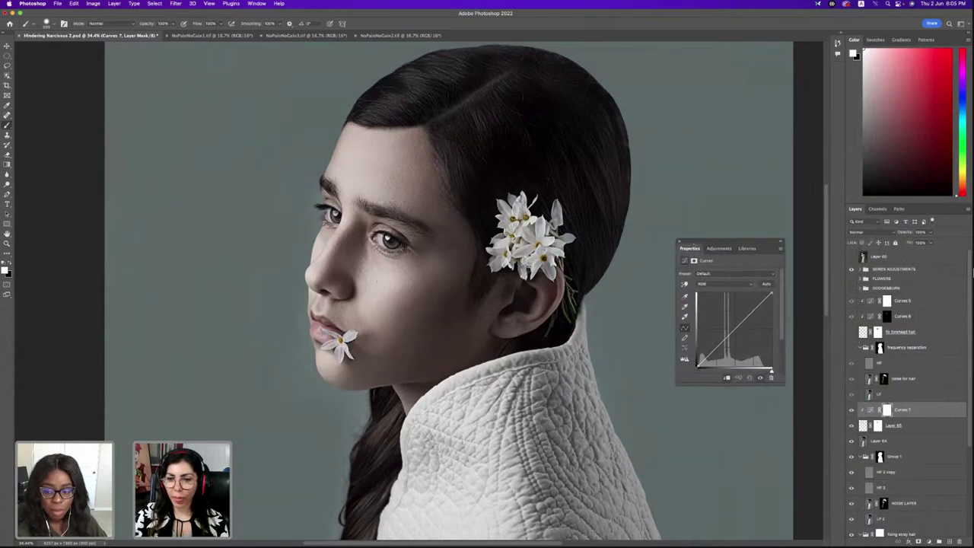
pyautogui.moveTo(732, 332); pyautogui.dragTo(733, 344)
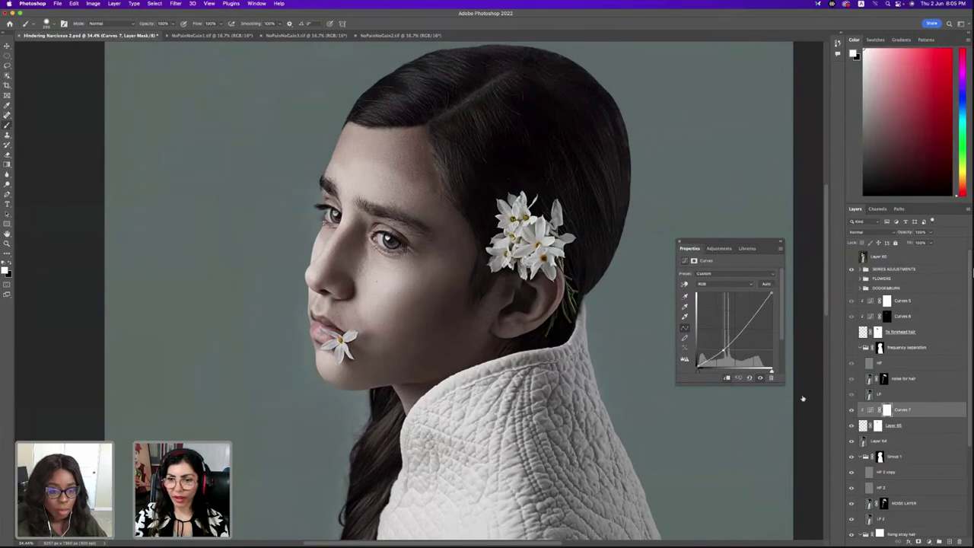
# Invert the Curves 7 mask to black and set a white brush with adjusted hardness
pyautogui.click(888, 410)
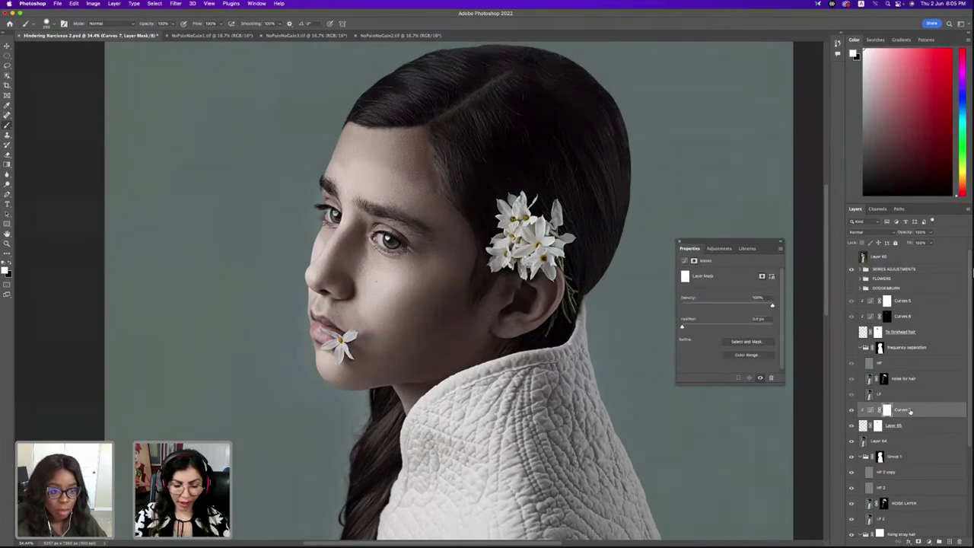
pyautogui.press('super+i')
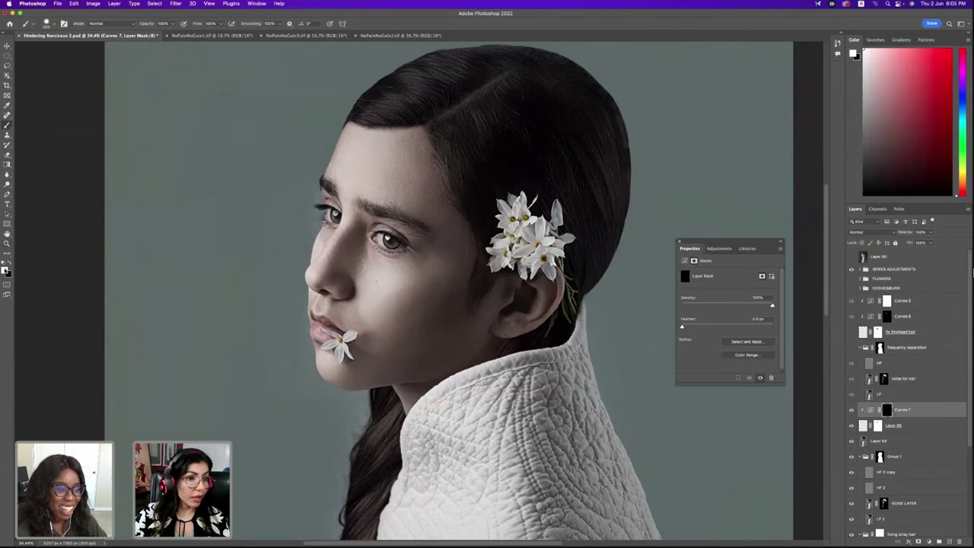
pyautogui.press('x')
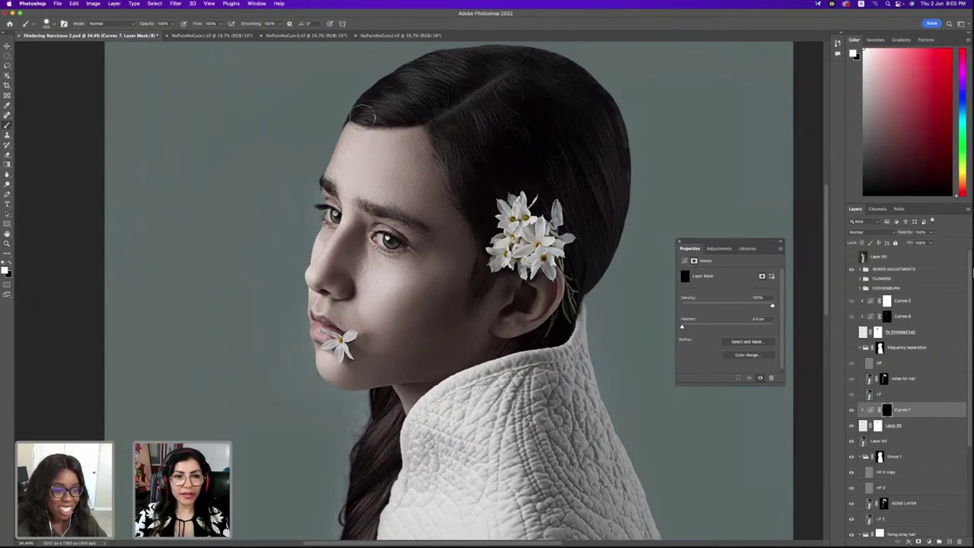
pyautogui.rightClick(404, 119)
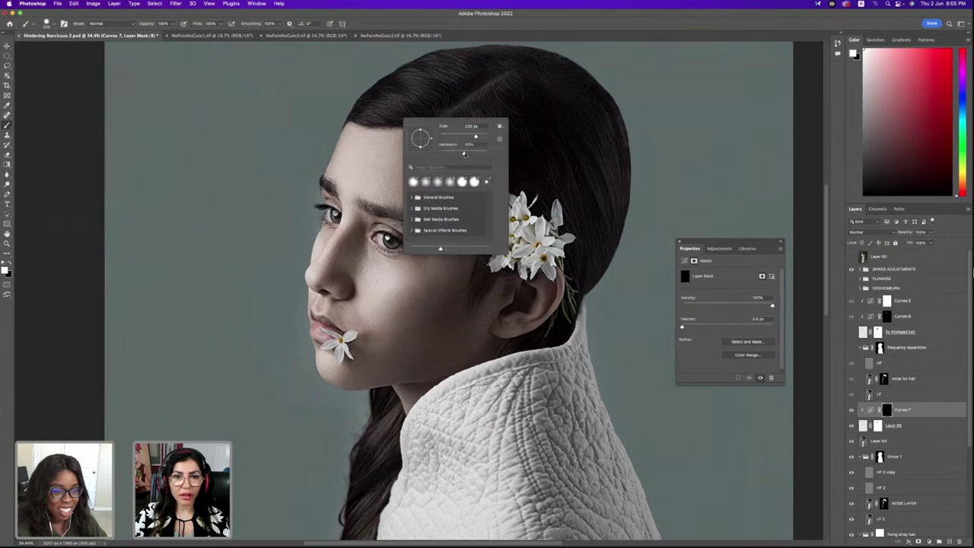
pyautogui.moveTo(464, 154); pyautogui.dragTo(433, 155)
pyautogui.click(364, 118)
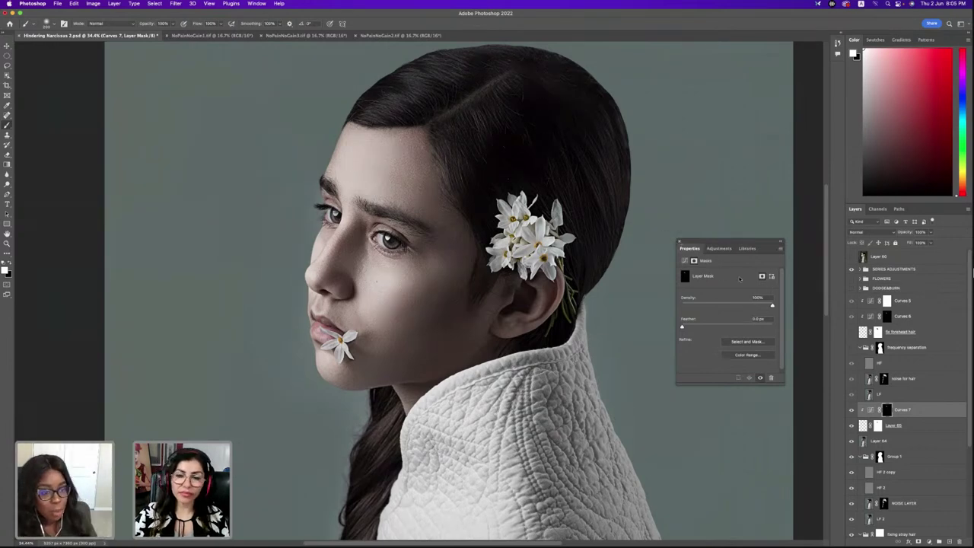
# Toggle Layer 65's visibility off and on twice to compare the forehead
pyautogui.click(680, 242)
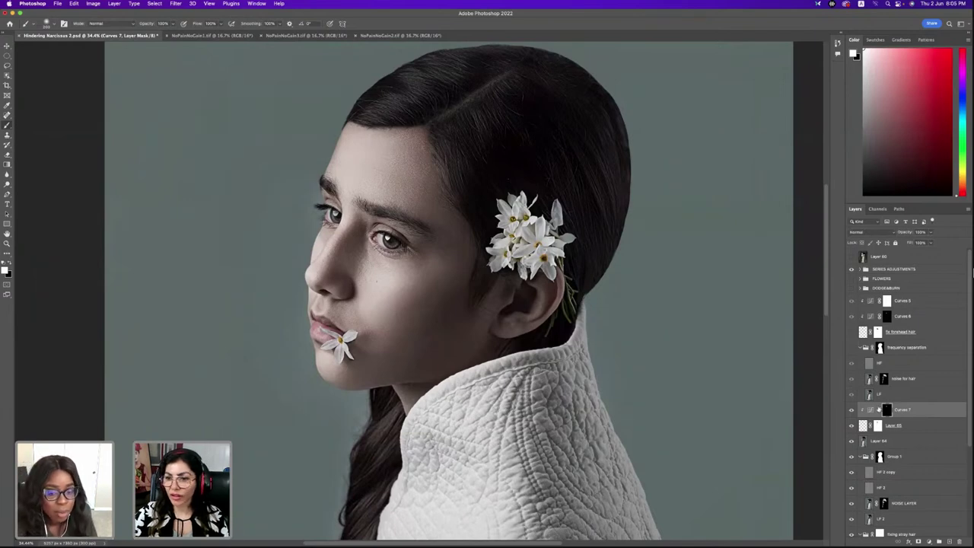
pyautogui.click(852, 426)
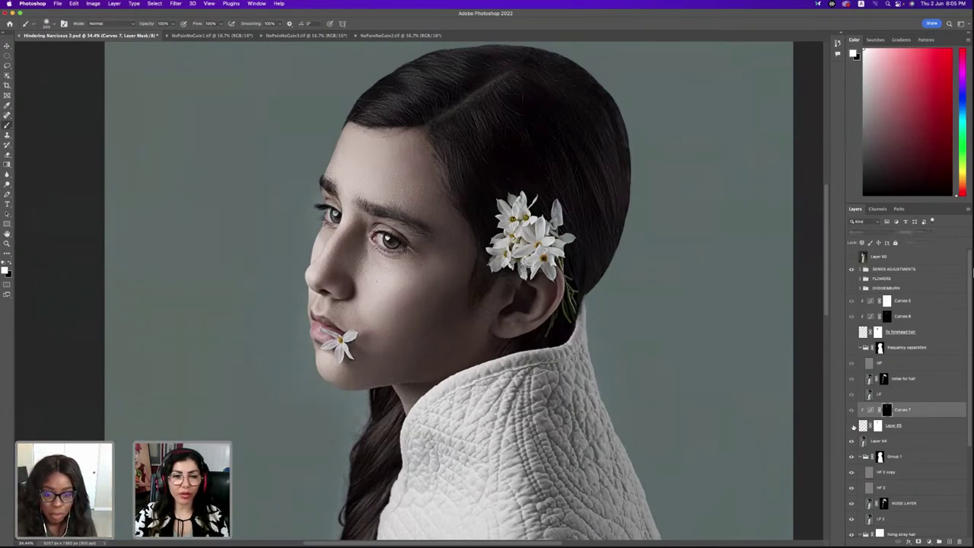
pyautogui.click(852, 427)
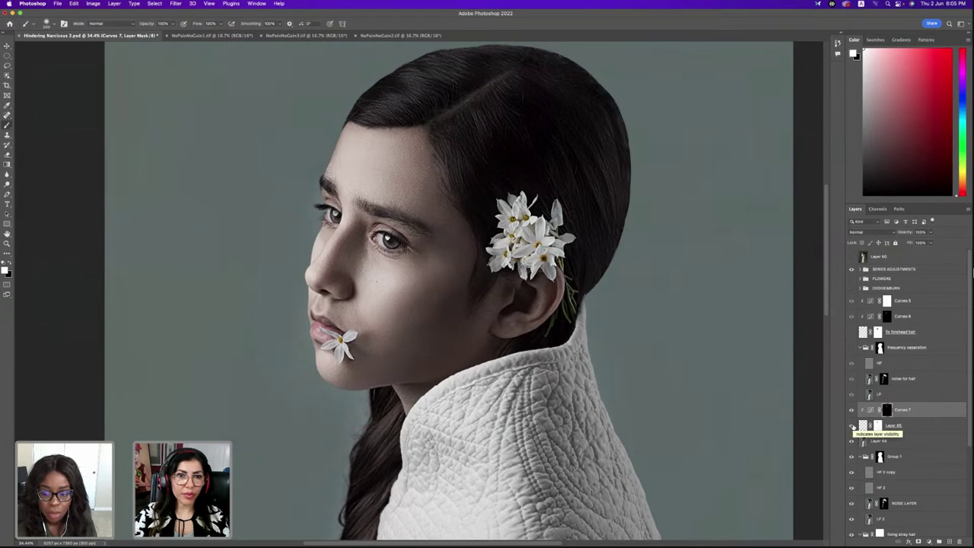
pyautogui.click(853, 427)
pyautogui.click(852, 426)
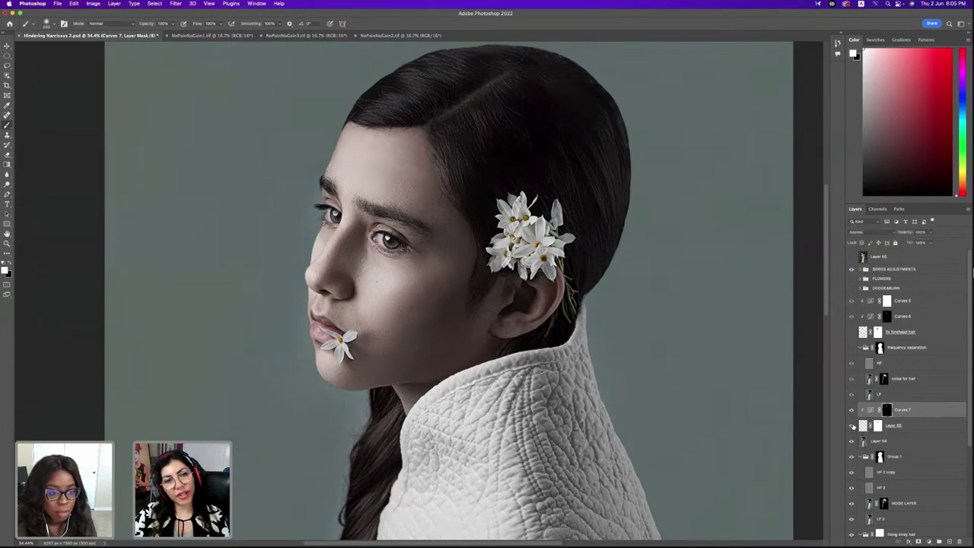
# Target Layer 65's mask with black paint, select Curves 5, and fit the portrait on screen
pyautogui.click(880, 427)
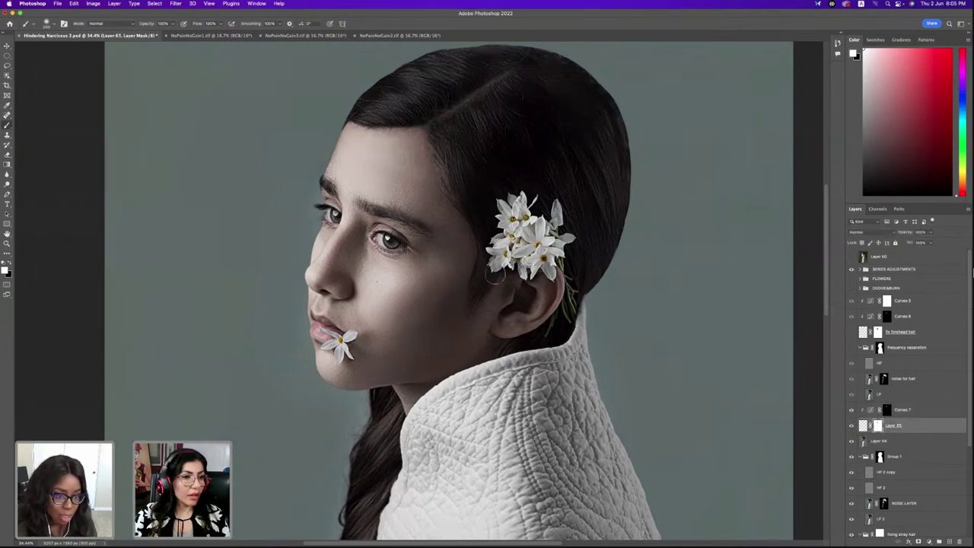
pyautogui.click(9, 263)
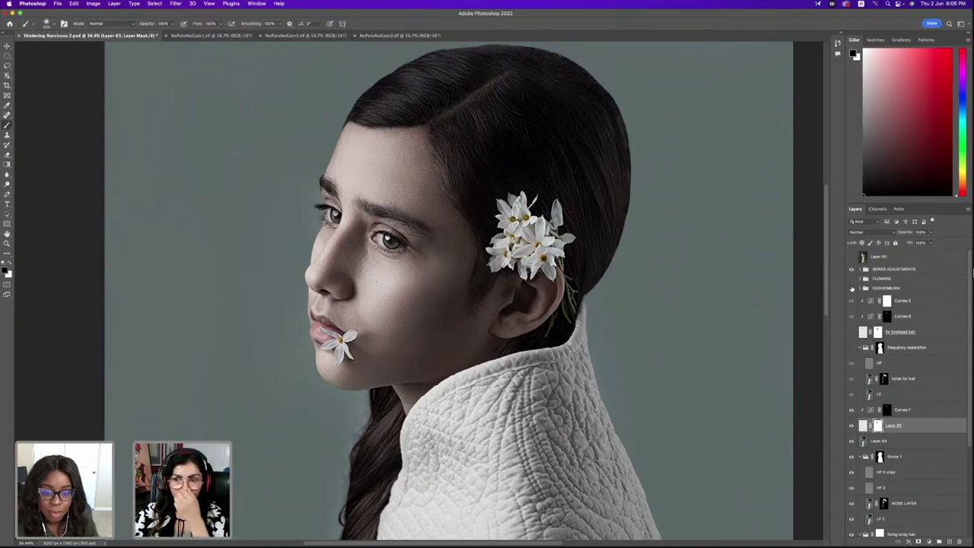
pyautogui.click(938, 304)
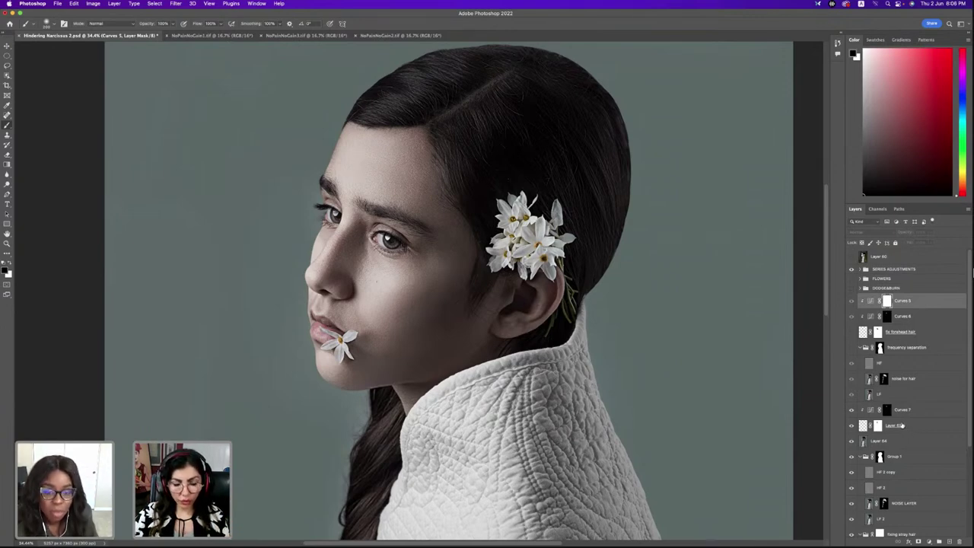
pyautogui.press('super+0')
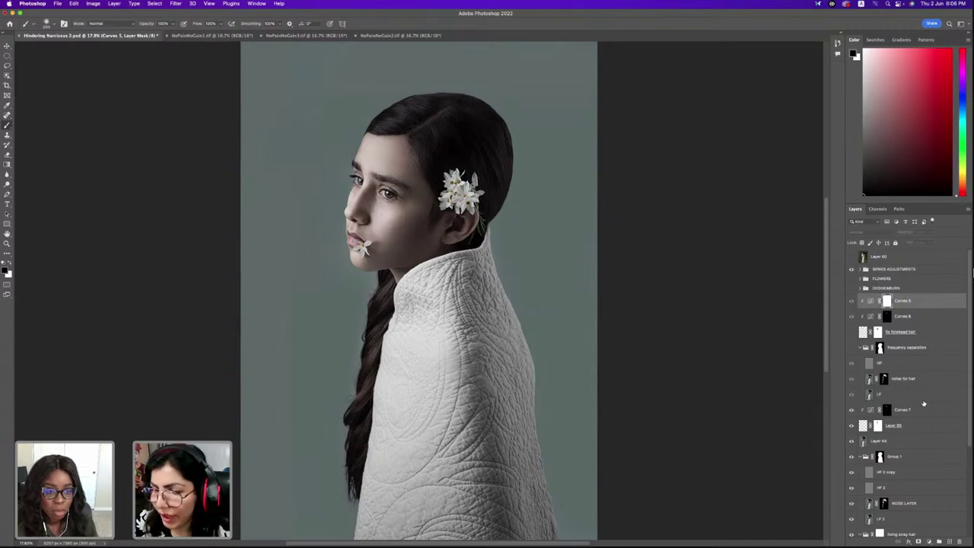
# Add a new Curves layer above Curves 7 with an upward, brightening curve
pyautogui.click(921, 410)
pyautogui.click(932, 541)
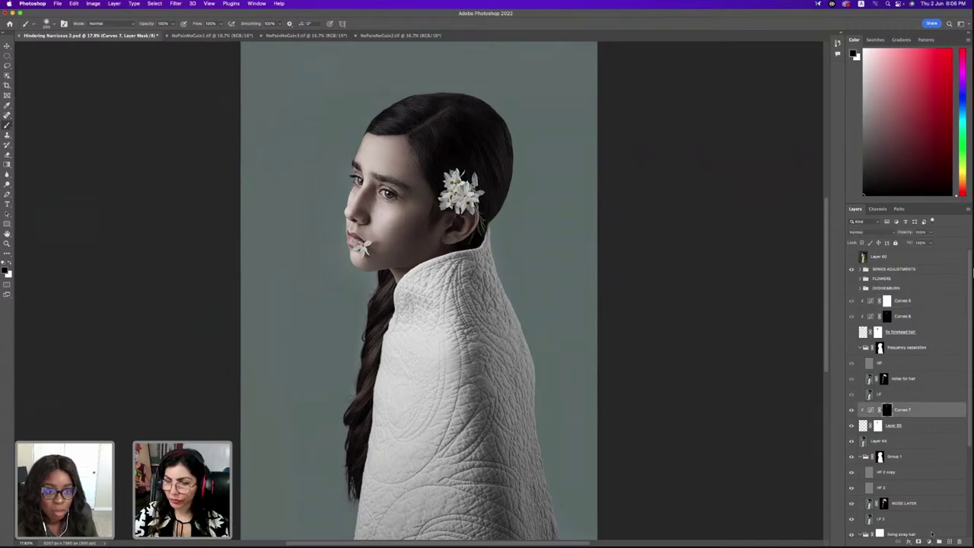
pyautogui.press('Escape')
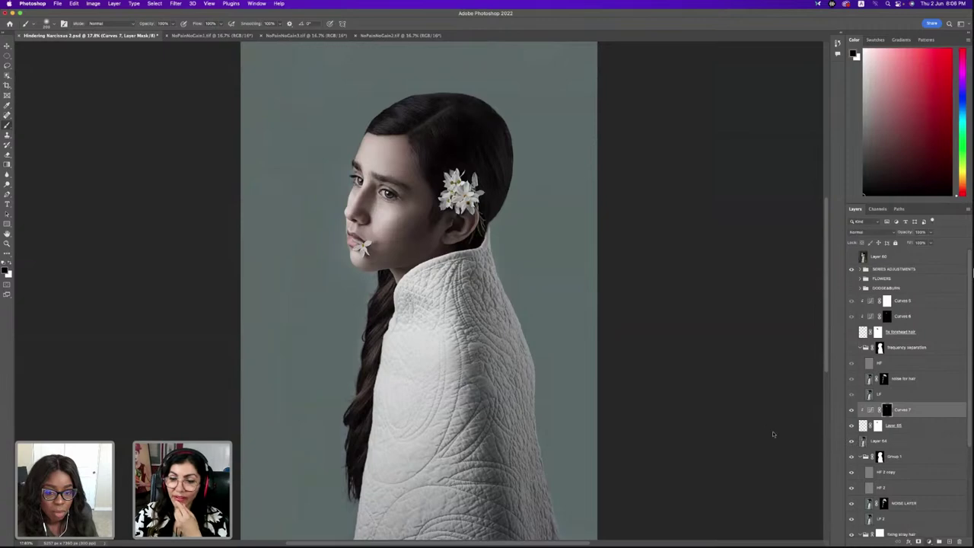
pyautogui.hotkey('ctrl', 'm')
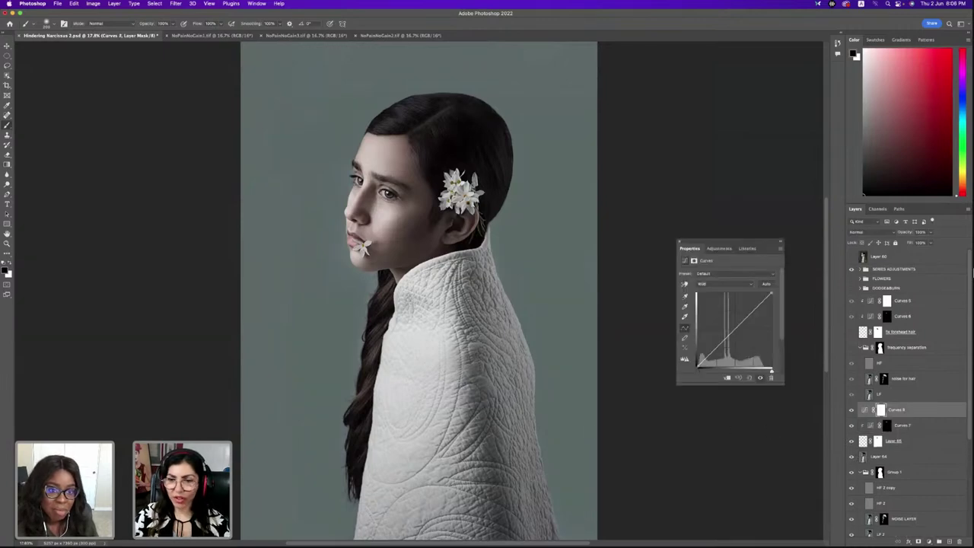
pyautogui.moveTo(741, 324); pyautogui.dragTo(741, 306)
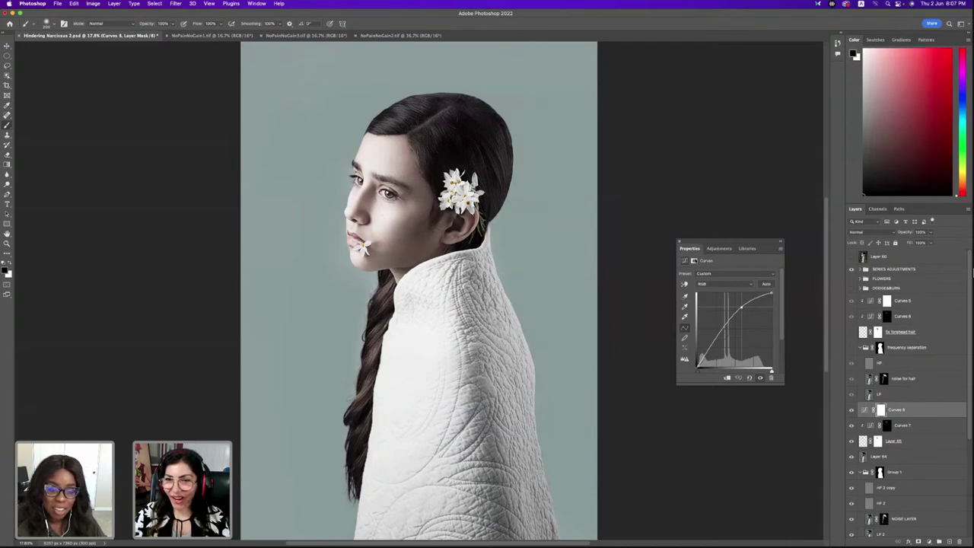
pyautogui.click(680, 242)
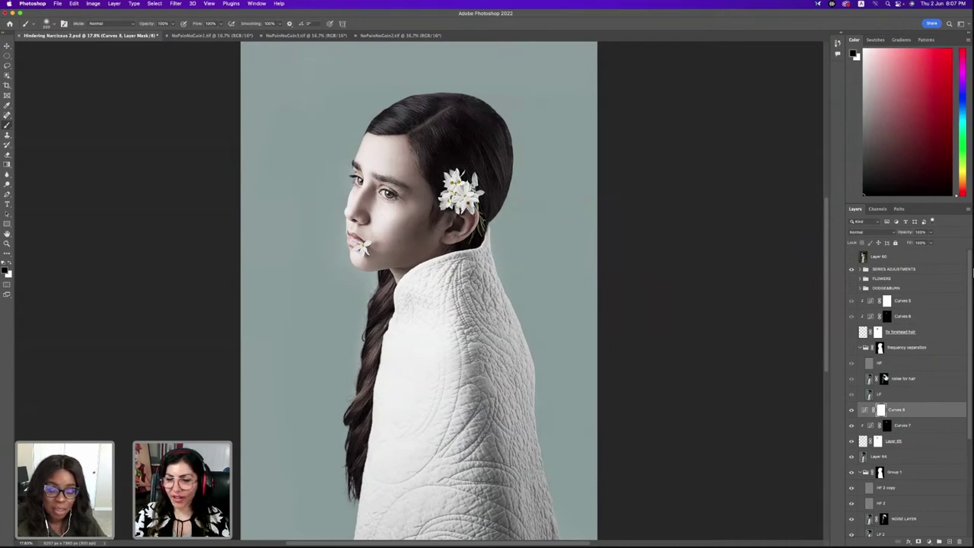
# Rename the new Curves layer to 'dodge'
pyautogui.doubleClick(898, 410)
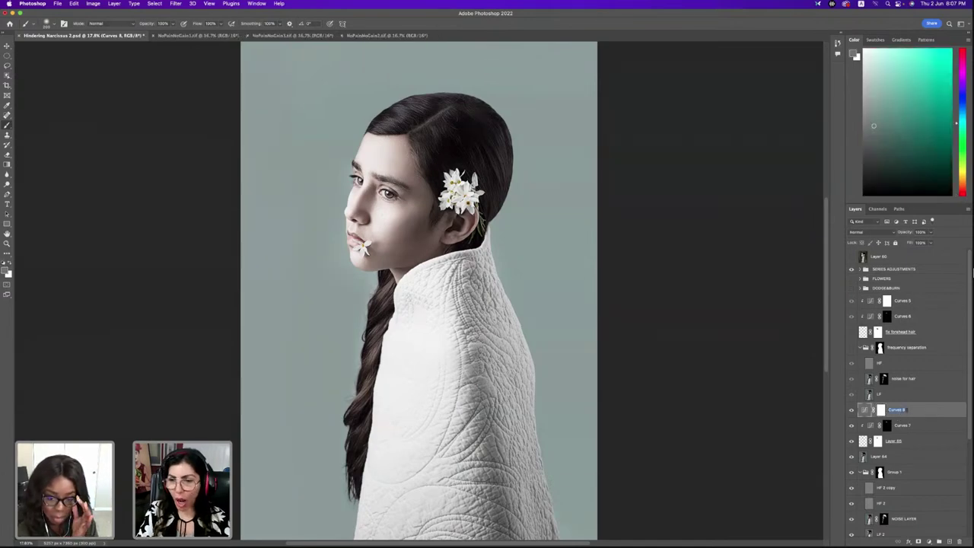
pyautogui.write('color')
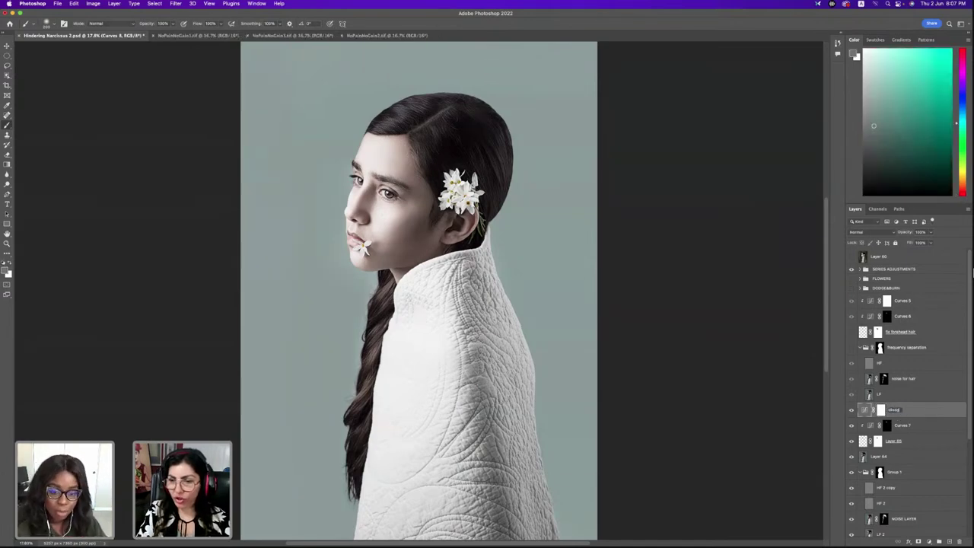
pyautogui.press('BackSpace')
pyautogui.press('BackSpace')
pyautogui.press('BackSpace')
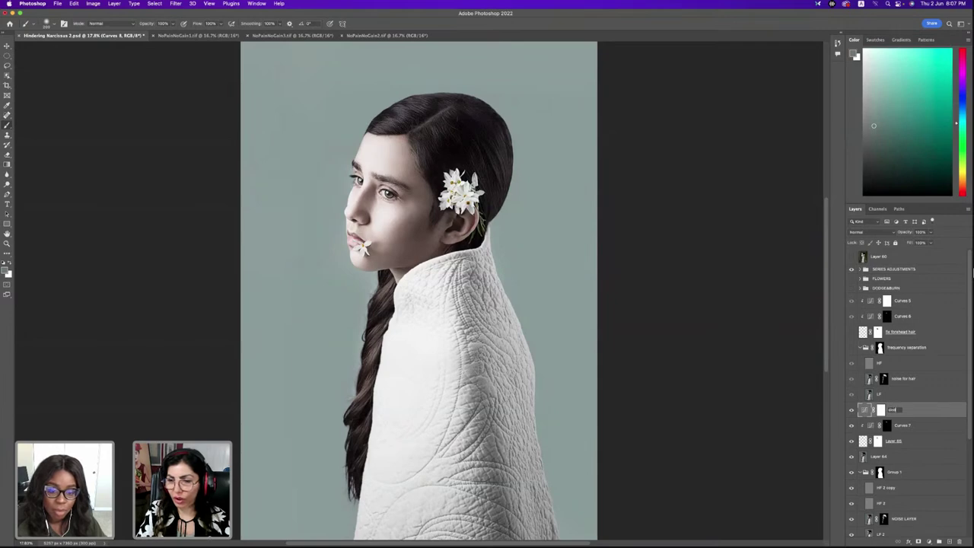
pyautogui.write('e')
pyautogui.press('Return')
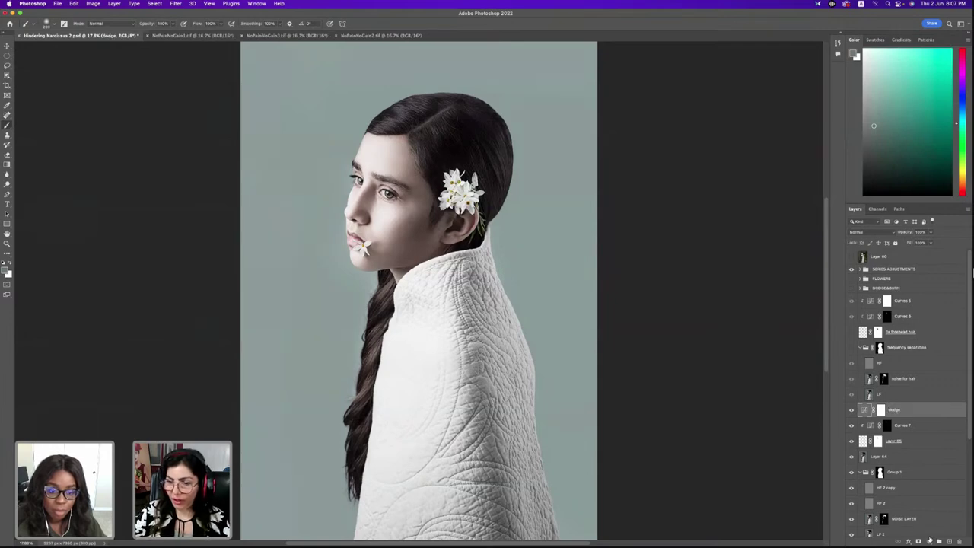
# Add a darkening Curves layer with a downward curve and name it 'burn'
pyautogui.click(929, 540)
pyautogui.click(938, 415)
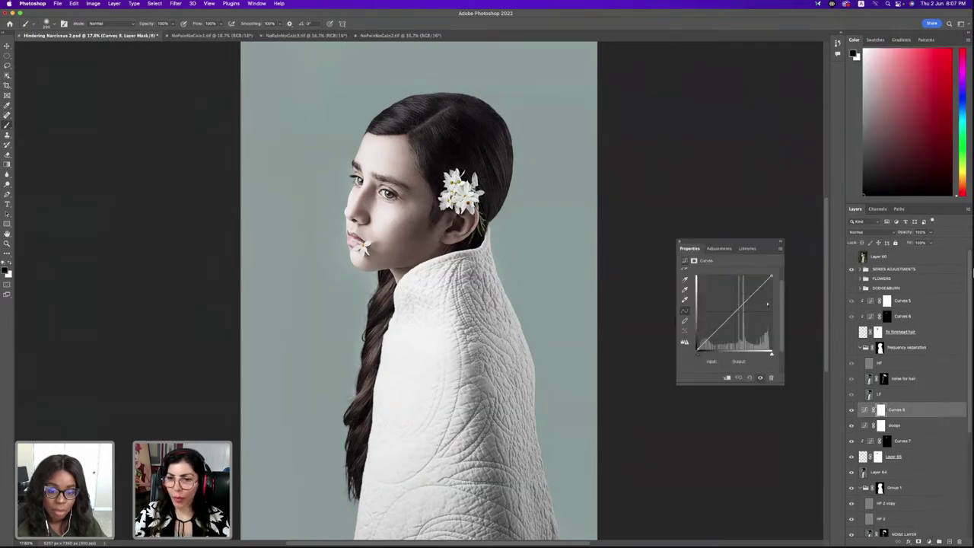
pyautogui.moveTo(727, 327); pyautogui.dragTo(731, 331)
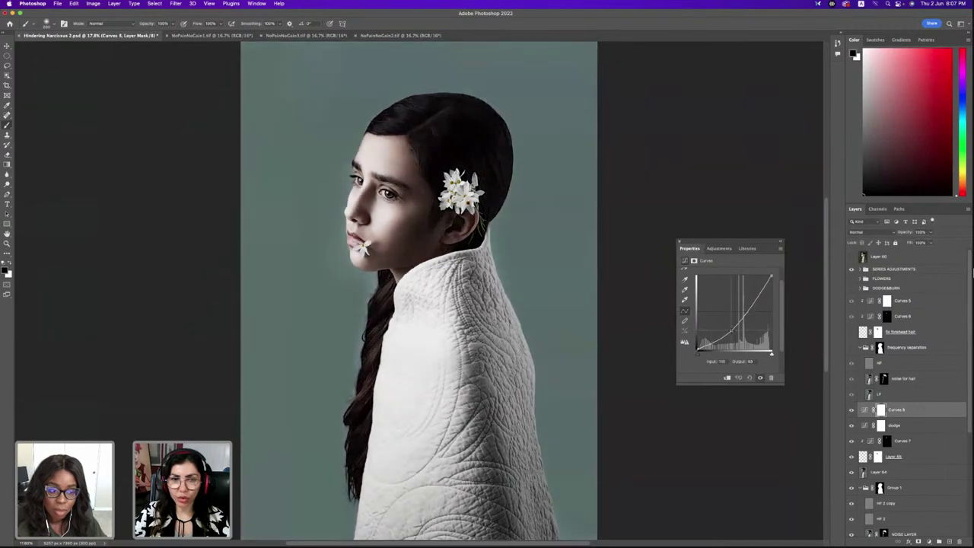
pyautogui.doubleClick(897, 409)
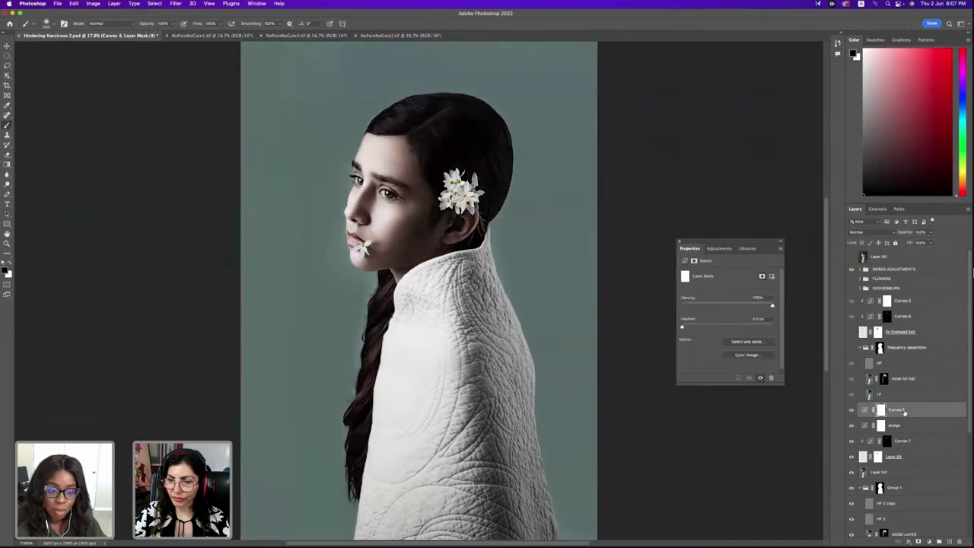
pyautogui.write('burn')
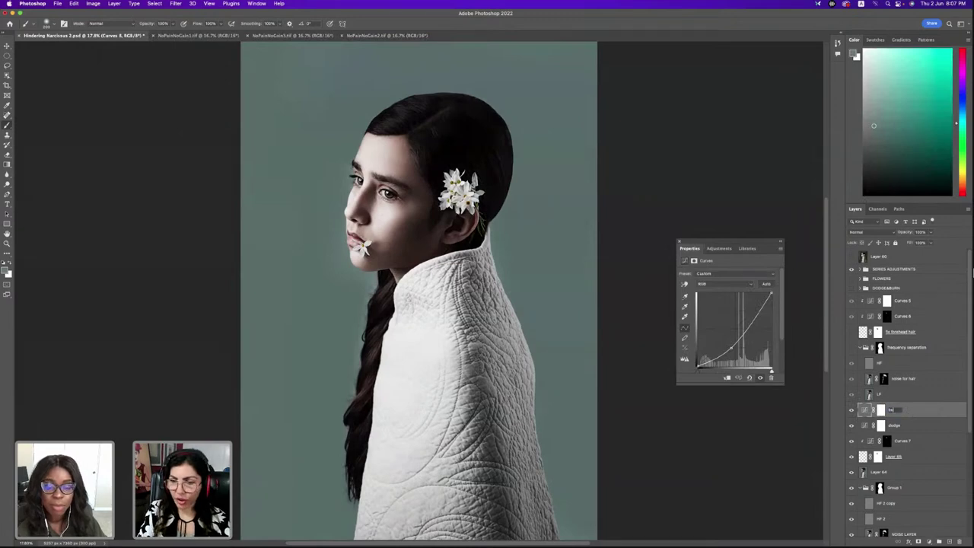
pyautogui.press('Return')
# Invert the dodge layer's mask to black, then select the burn mask
pyautogui.click(883, 426)
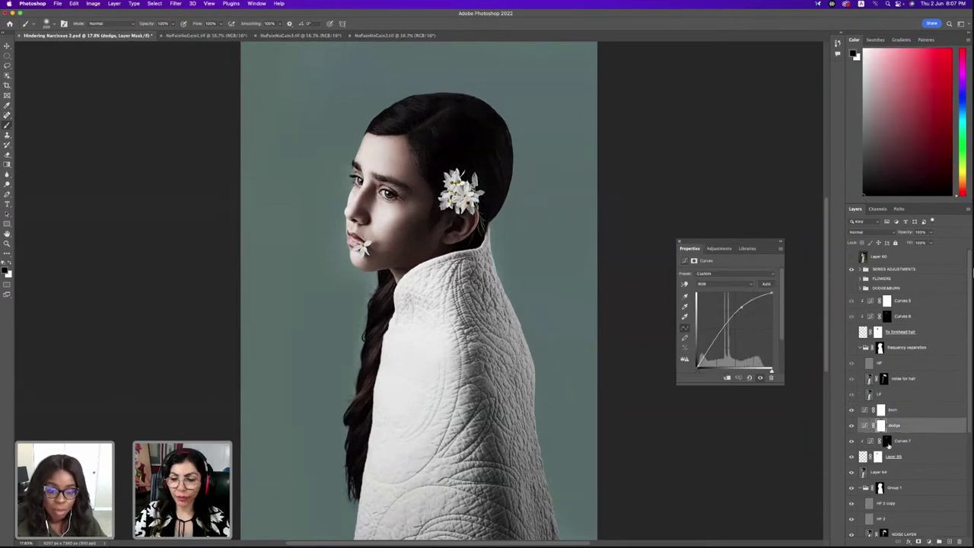
pyautogui.press('super+i')
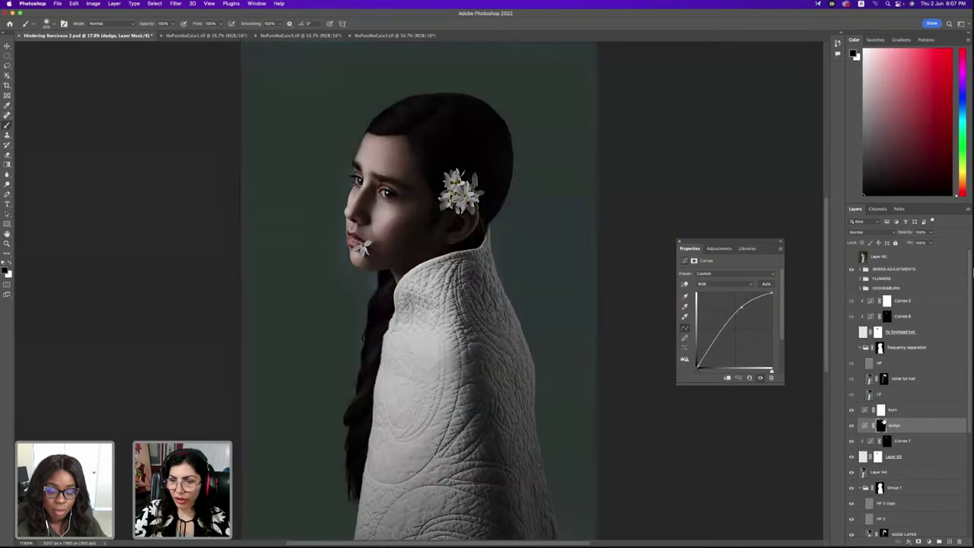
pyautogui.click(882, 410)
# Invert the burn mask to black and lower the brush flow to 8%
pyautogui.press('super+i')
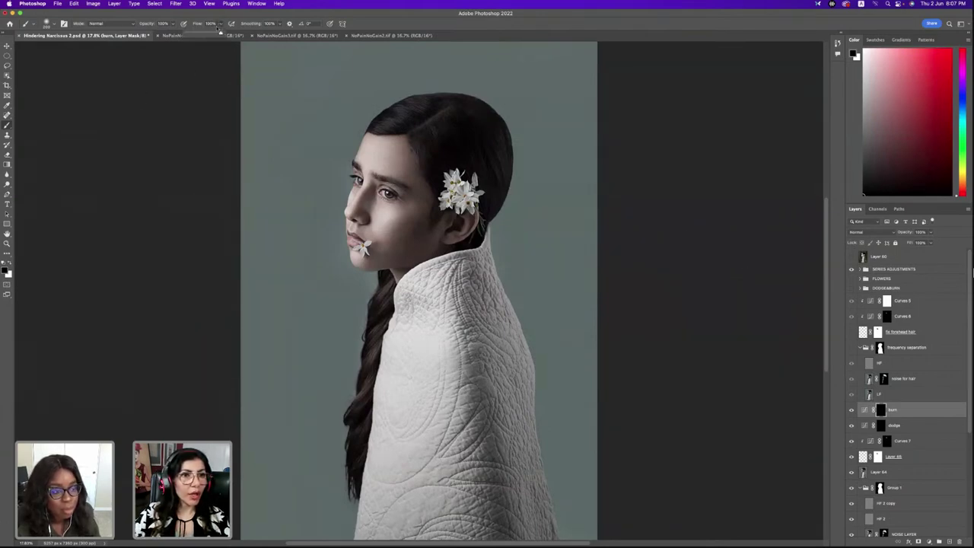
pyautogui.moveTo(190, 35); pyautogui.dragTo(188, 35)
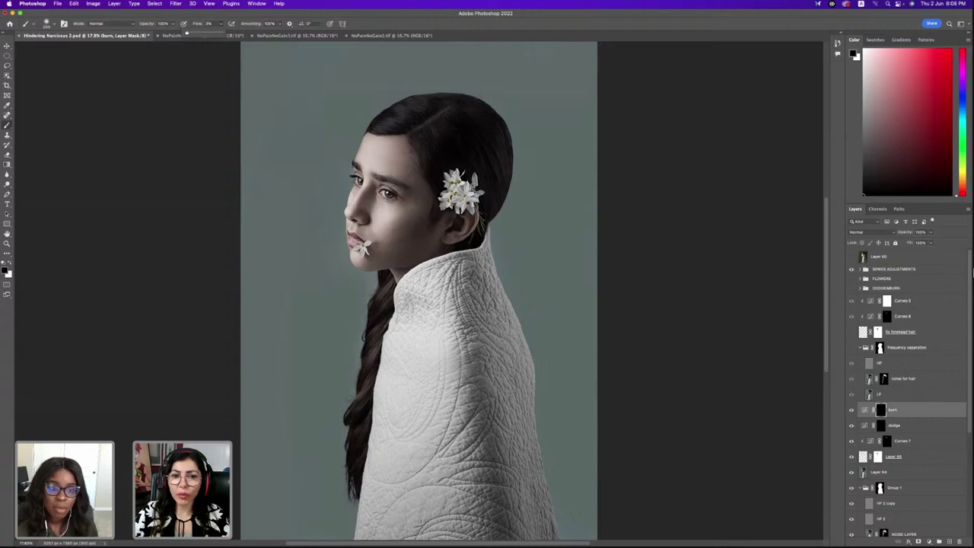
# Zoom in on the forehead, then swap the Clone Stamp for the soft Brush at 3% flow
pyautogui.press('s')
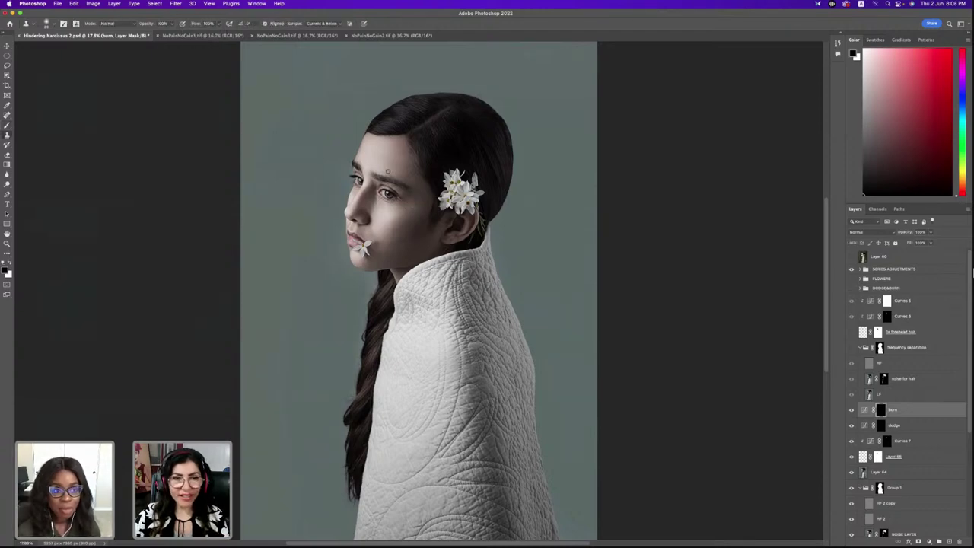
pyautogui.press('z')
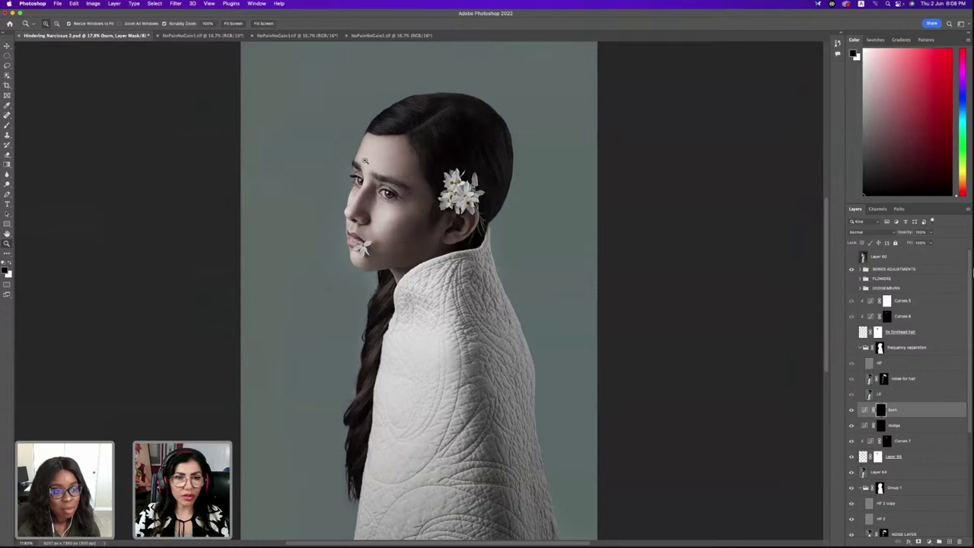
pyautogui.click(364, 161)
pyautogui.press('s')
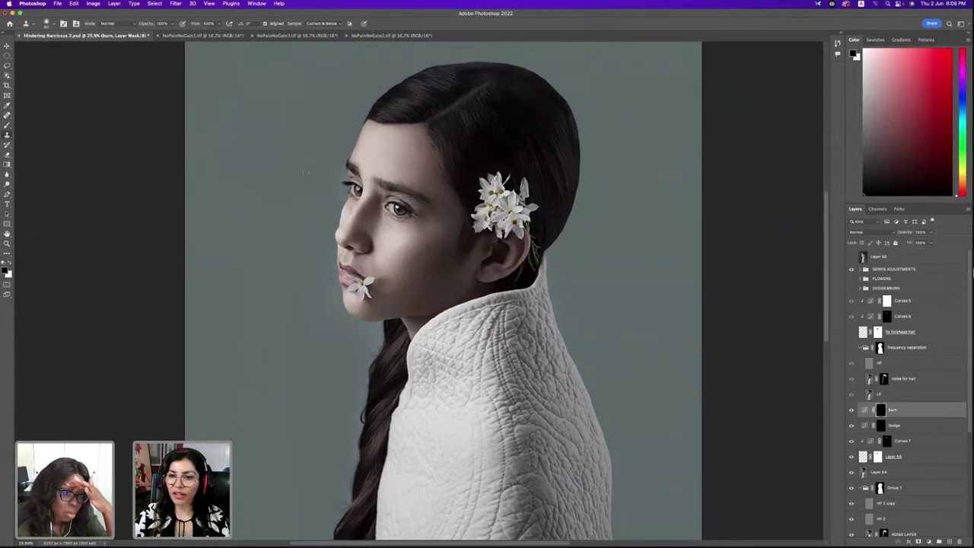
pyautogui.press('b')
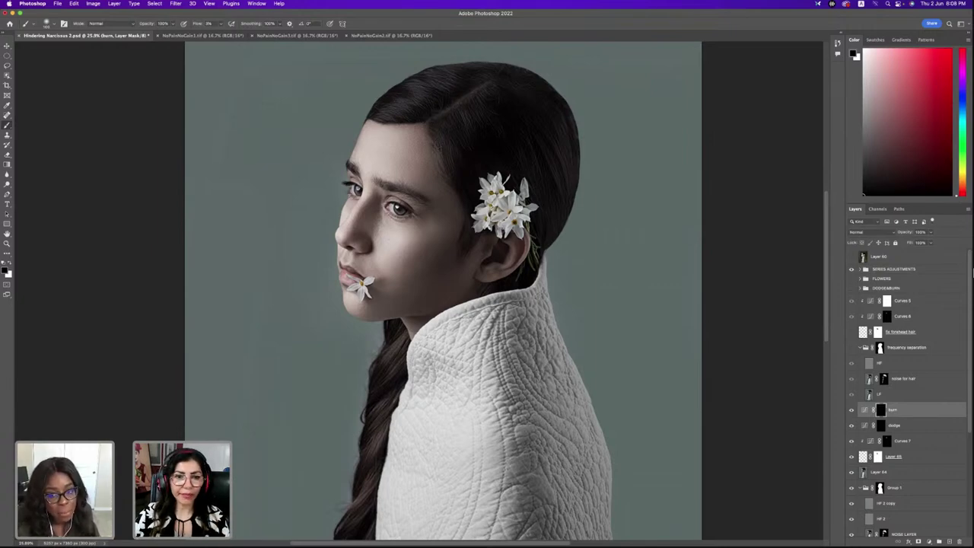
# Zoom out on the portrait, make white the foreground colour, and confirm 0% brush hardness
pyautogui.press('z')
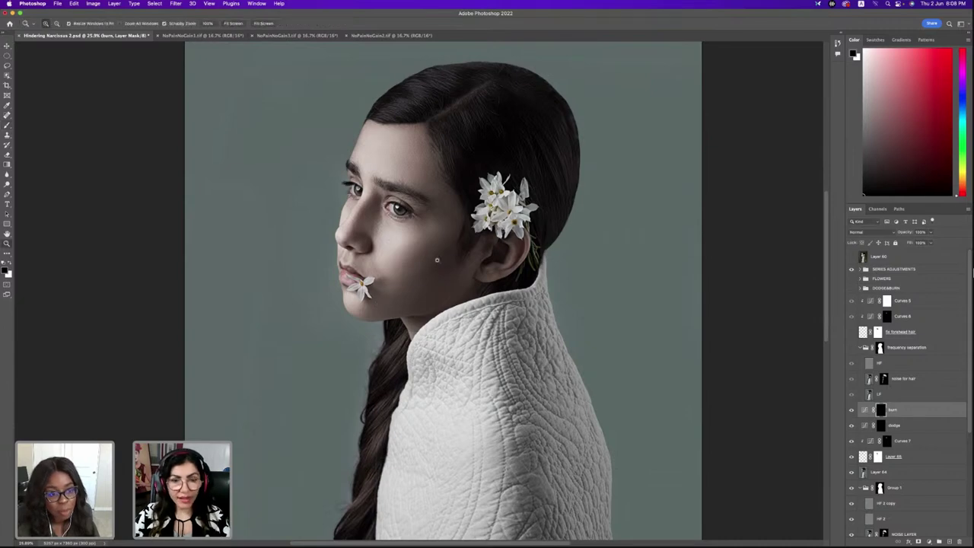
pyautogui.moveTo(449, 241); pyautogui.dragTo(430, 242)
pyautogui.press('b')
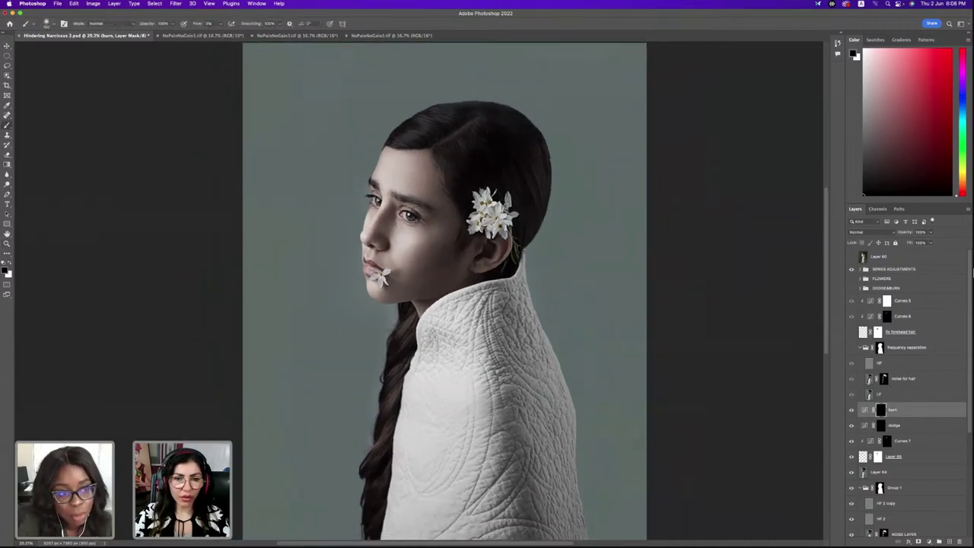
pyautogui.press('z')
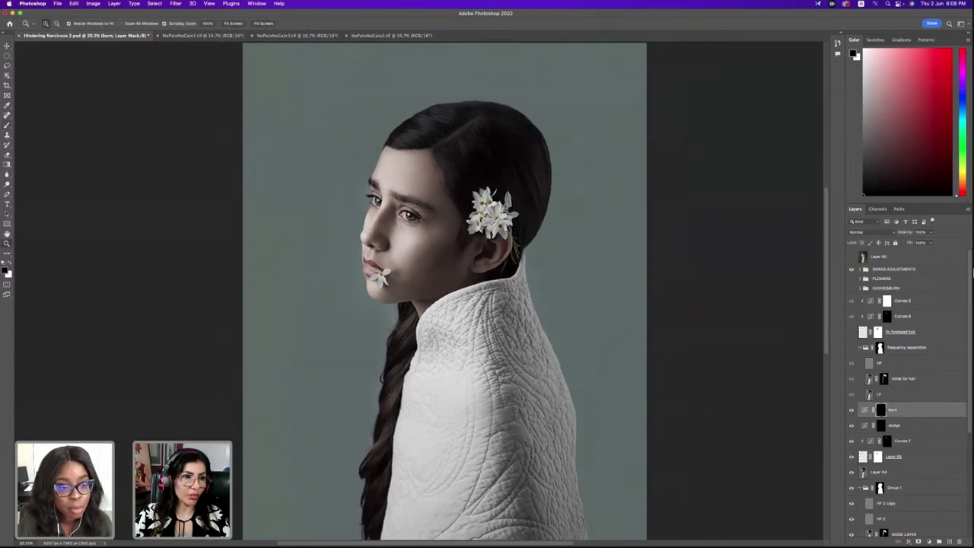
pyautogui.press('b')
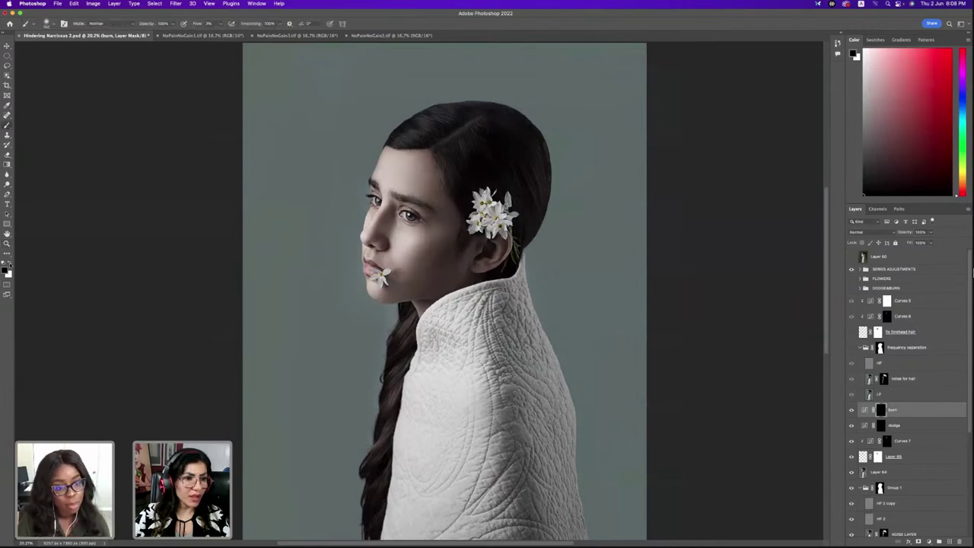
pyautogui.press('x')
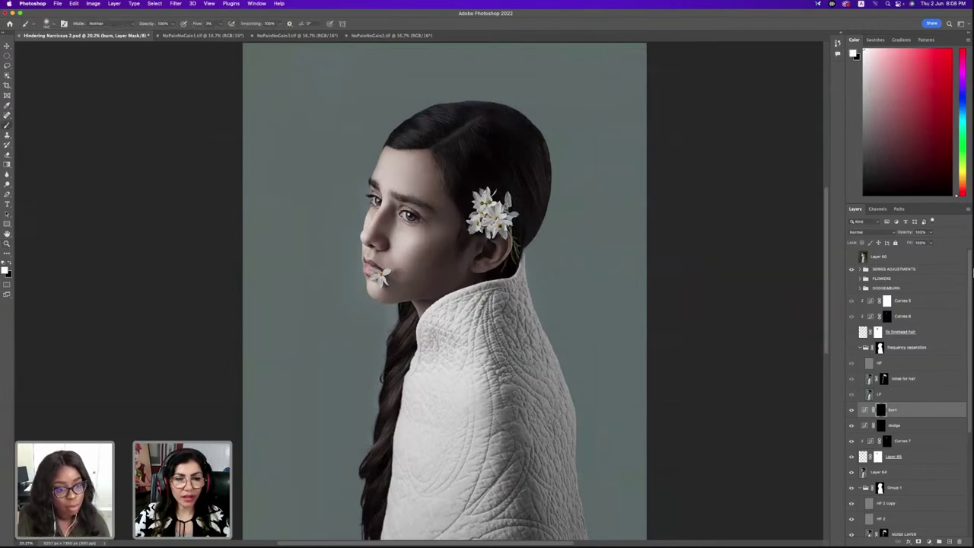
pyautogui.rightClick(394, 275)
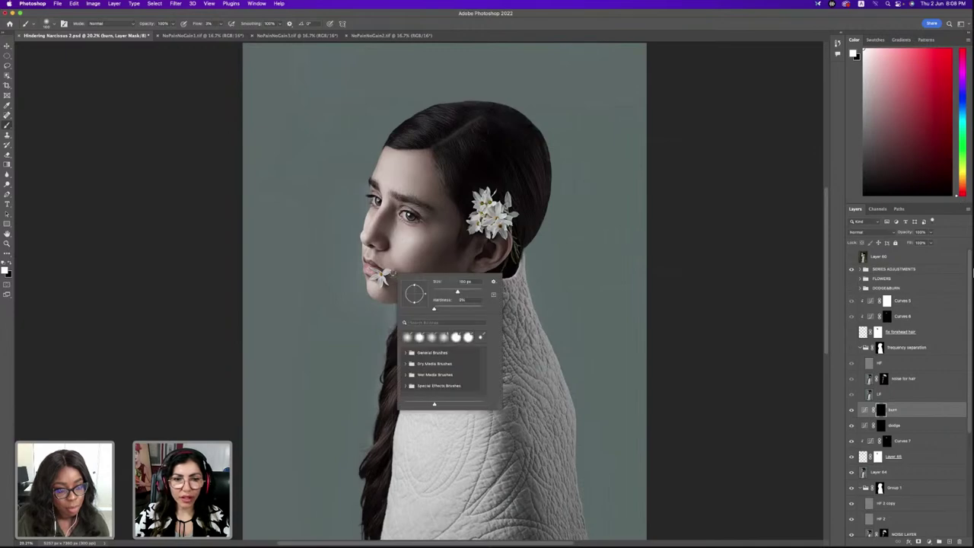
pyautogui.press('Escape')
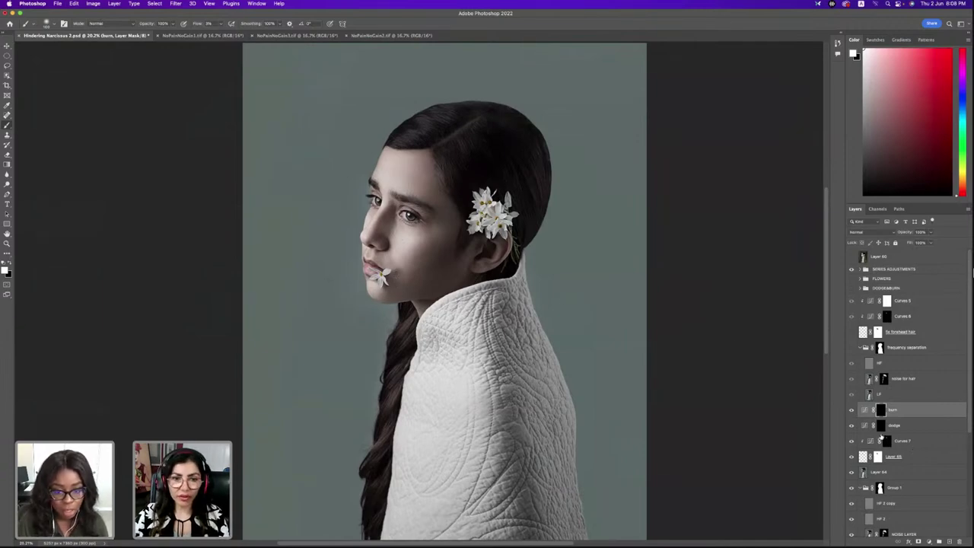
# Toggle the burn layer's visibility repeatedly to compare the face before and after
pyautogui.click(852, 410)
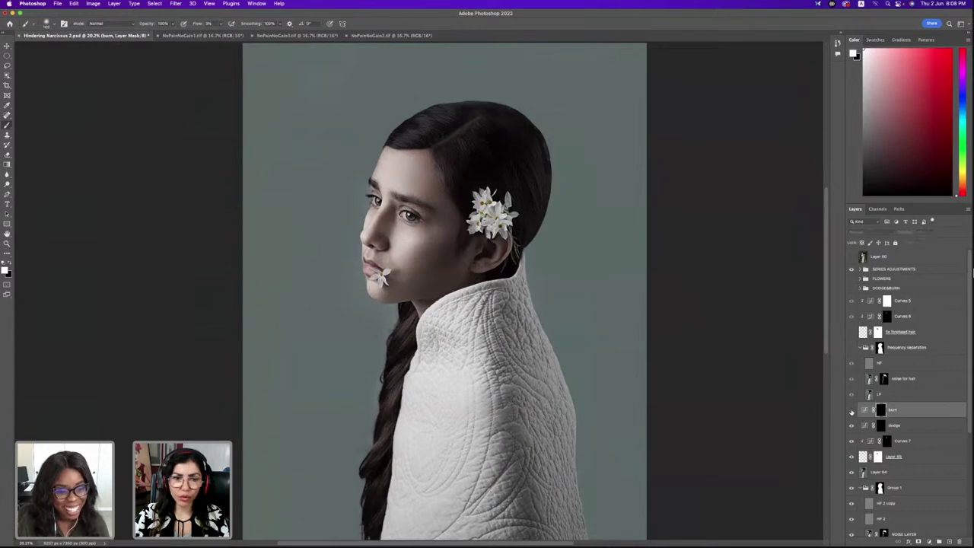
pyautogui.click(851, 410)
pyautogui.click(851, 411)
pyautogui.click(852, 410)
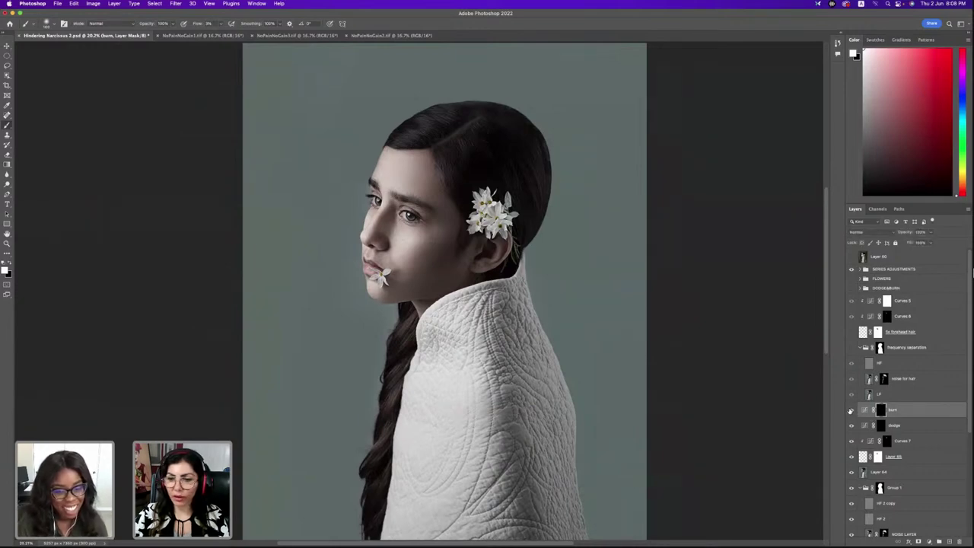
pyautogui.click(852, 410)
pyautogui.click(852, 410)
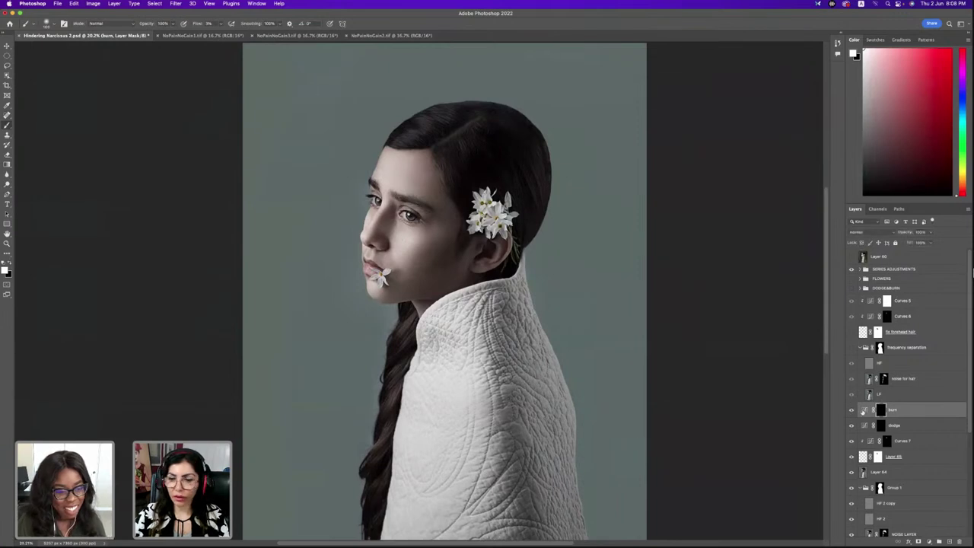
pyautogui.click(852, 411)
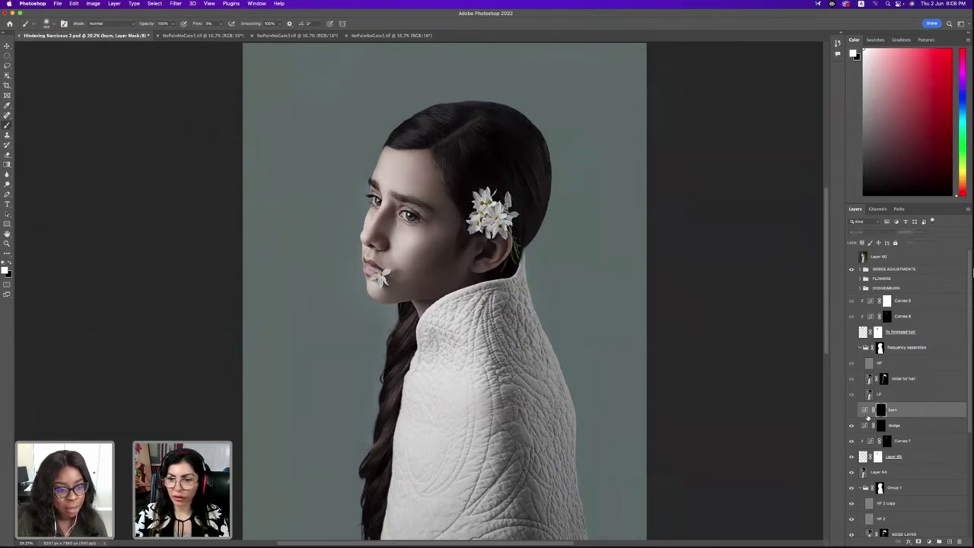
pyautogui.click(852, 410)
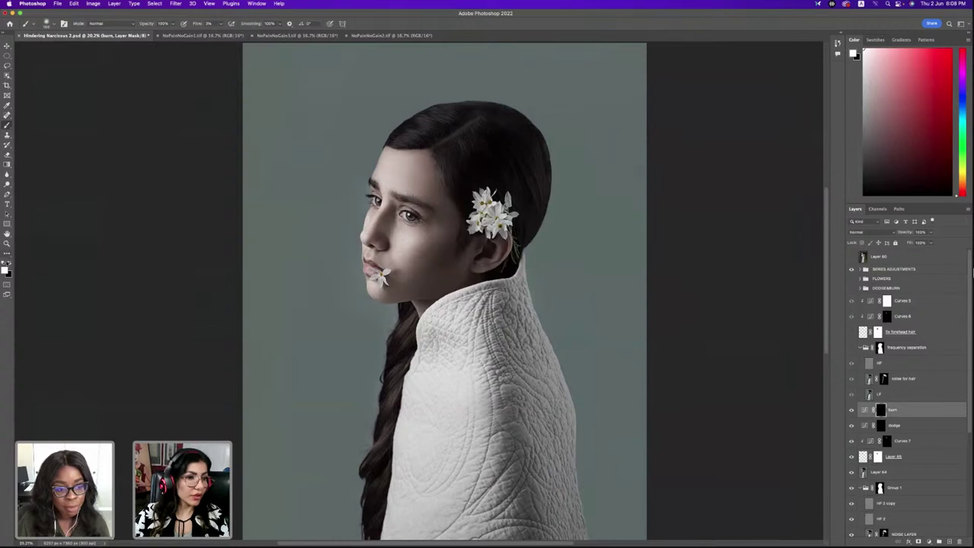
# Raise brush flow to 100%, keep white as the paint colour, and target the dodge mask
pyautogui.press('x')
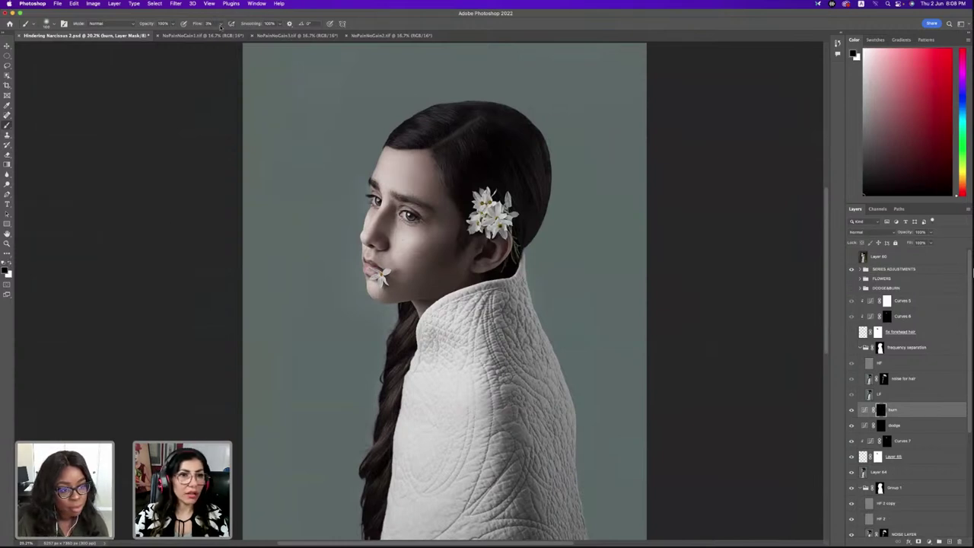
pyautogui.moveTo(221, 27); pyautogui.dragTo(254, 33)
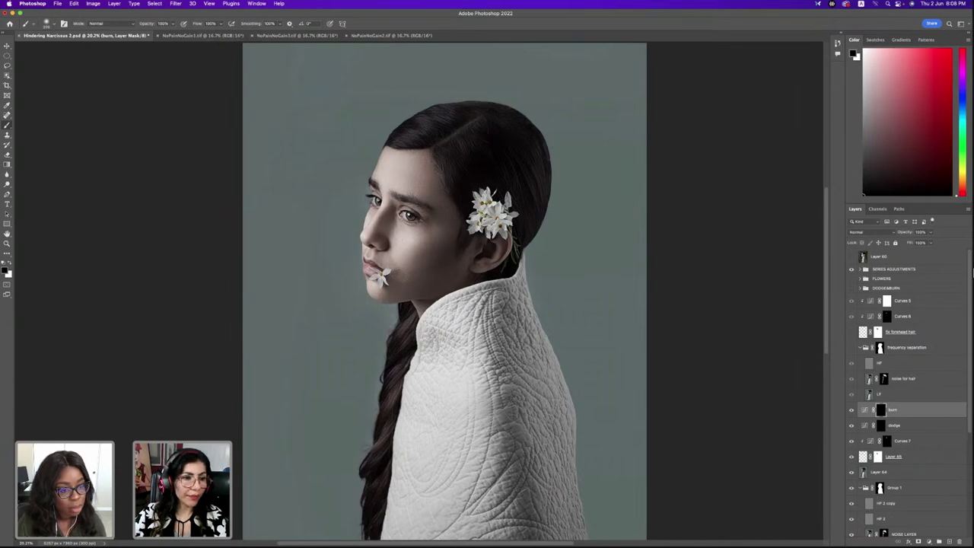
pyautogui.click(11, 267)
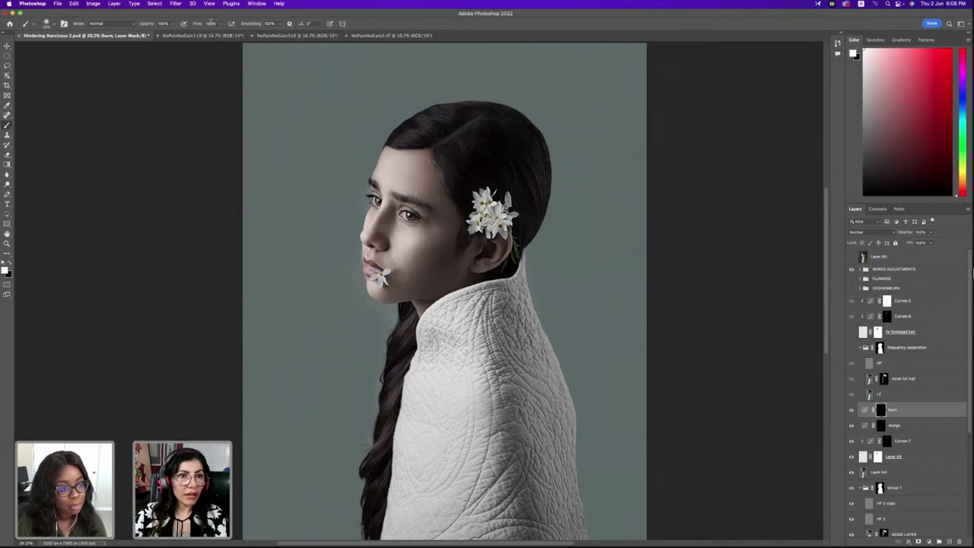
pyautogui.click(211, 23)
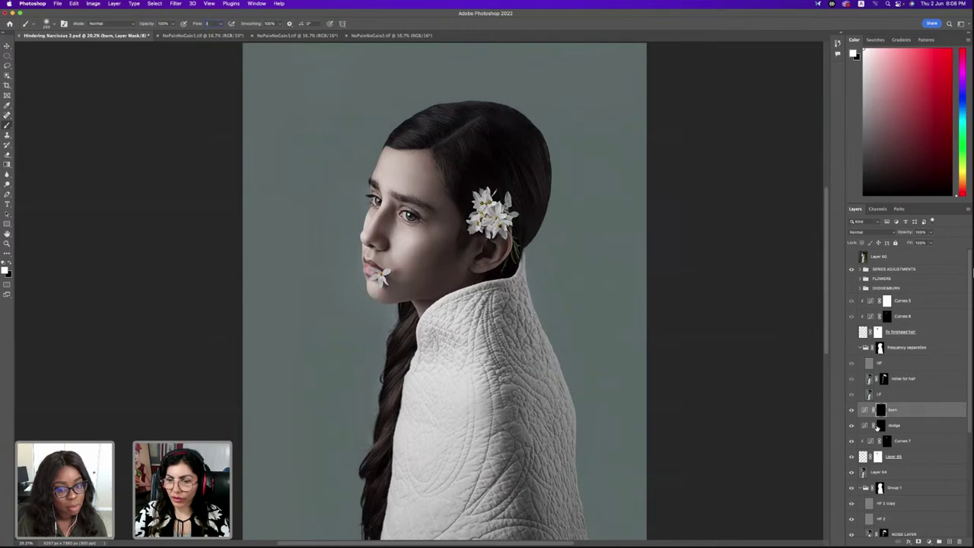
pyautogui.click(875, 426)
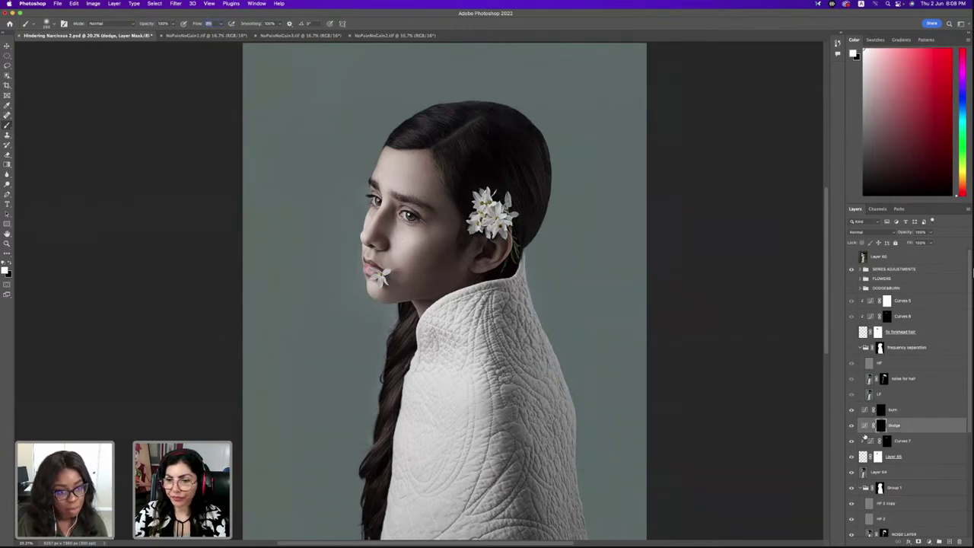
pyautogui.click(875, 426)
pyautogui.click(880, 426)
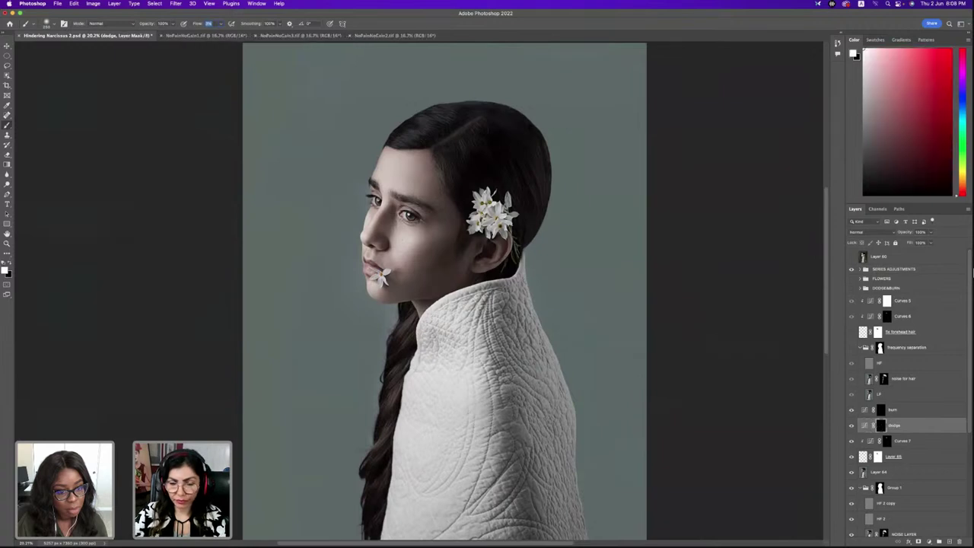
pyautogui.click(393, 275)
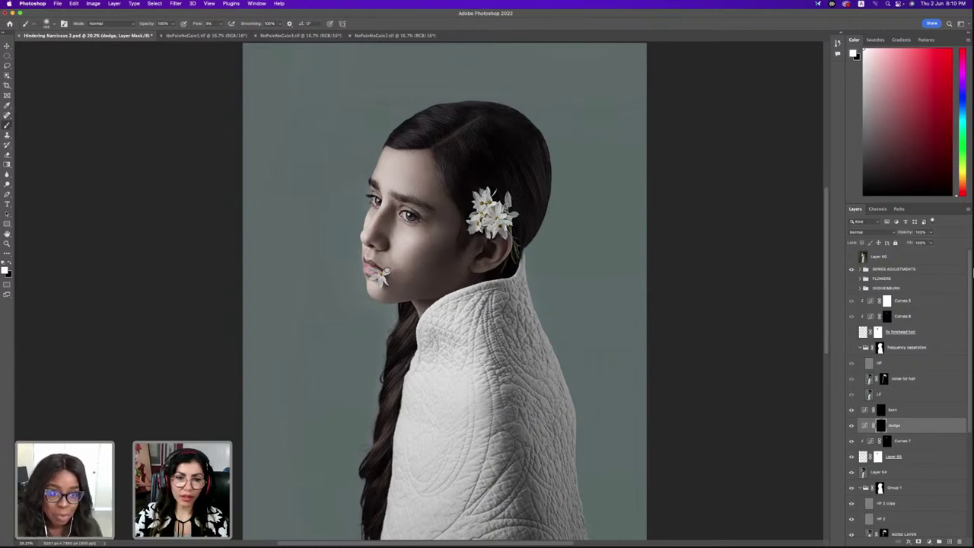
pyautogui.click(851, 426)
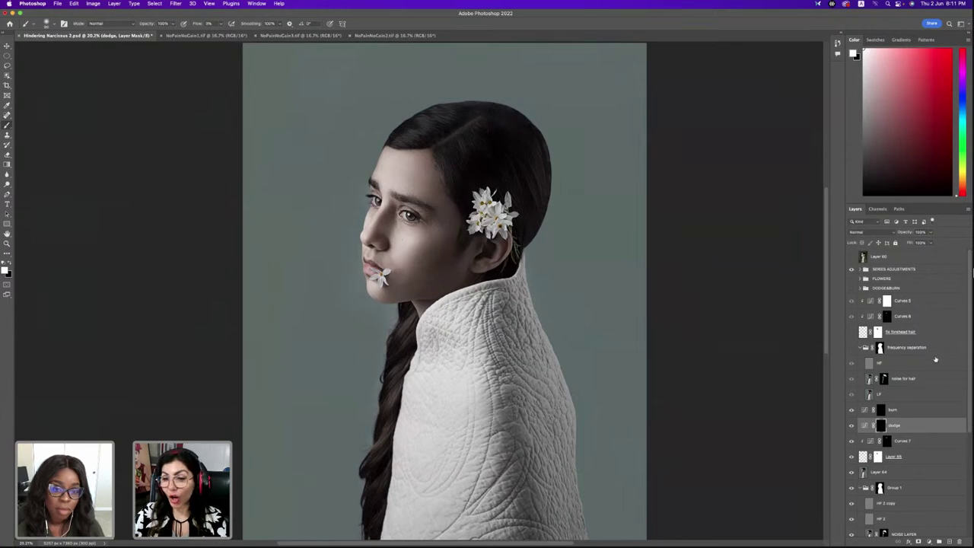
pyautogui.click(868, 231)
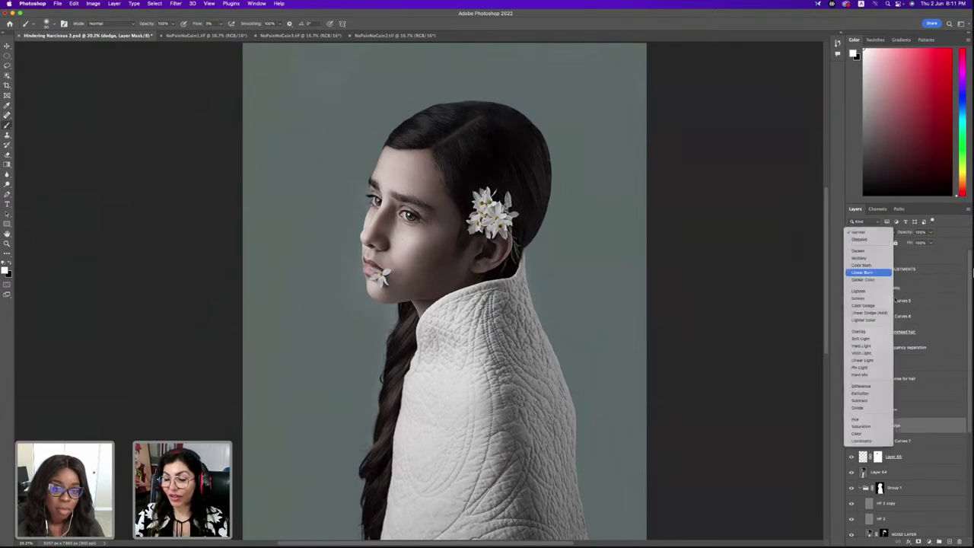
pyautogui.click(868, 441)
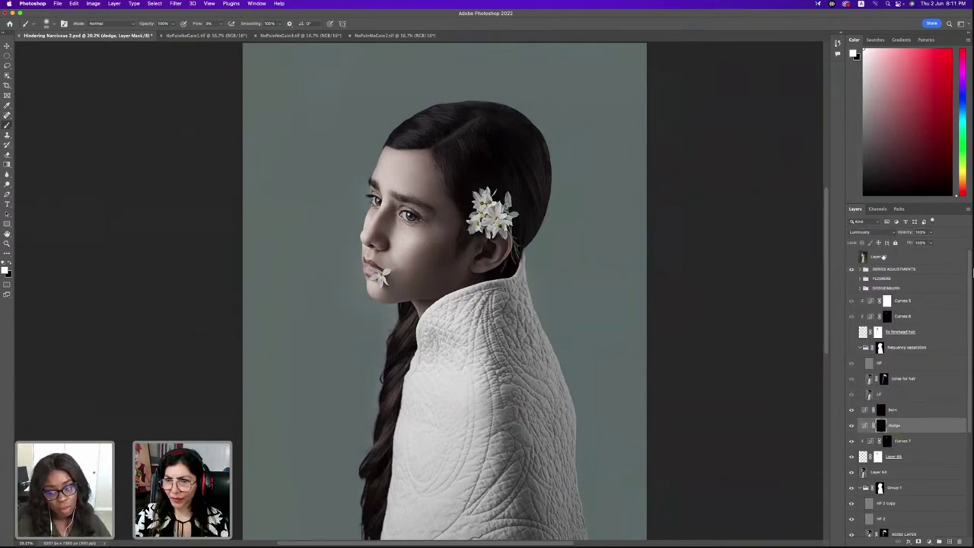
pyautogui.click(879, 233)
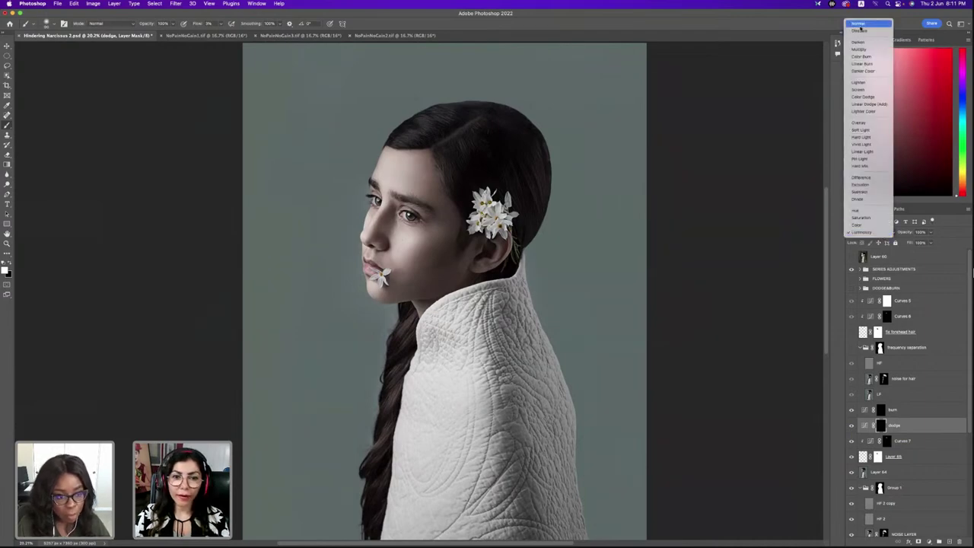
pyautogui.click(859, 24)
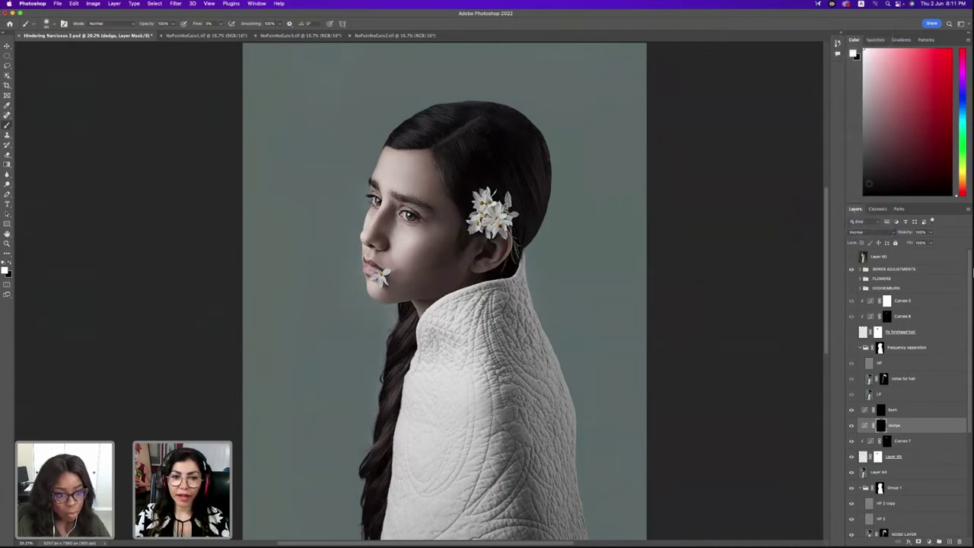
pyautogui.click(875, 233)
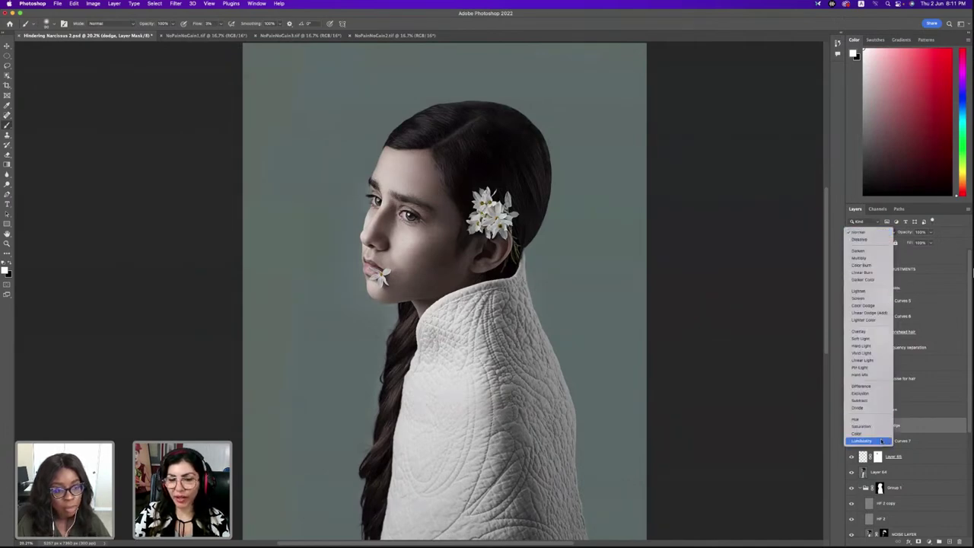
pyautogui.click(881, 441)
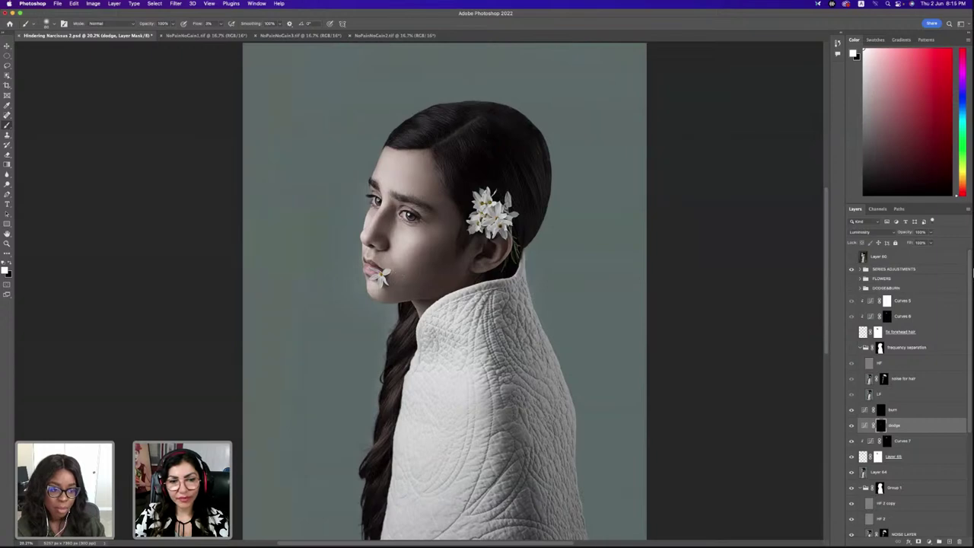
pyautogui.click(851, 427)
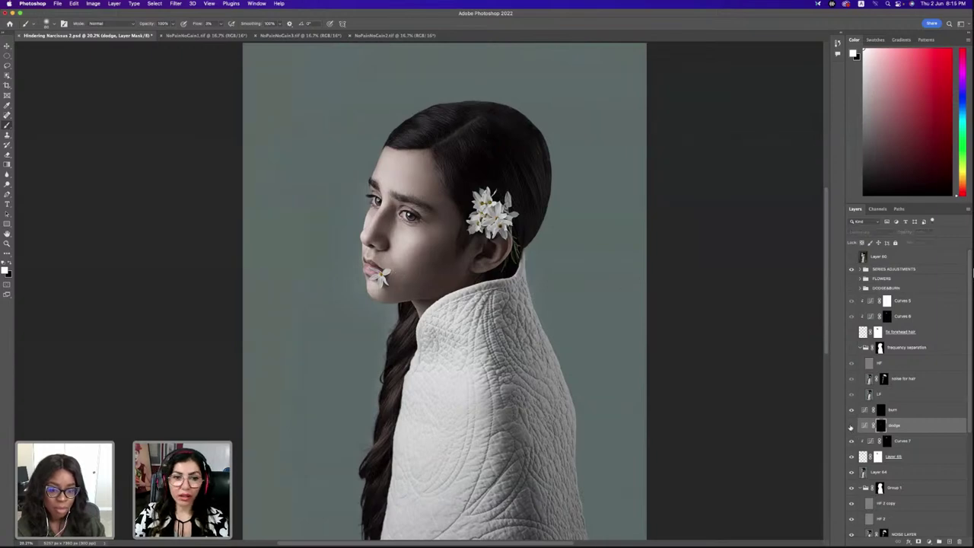
pyautogui.click(851, 426)
pyautogui.click(852, 426)
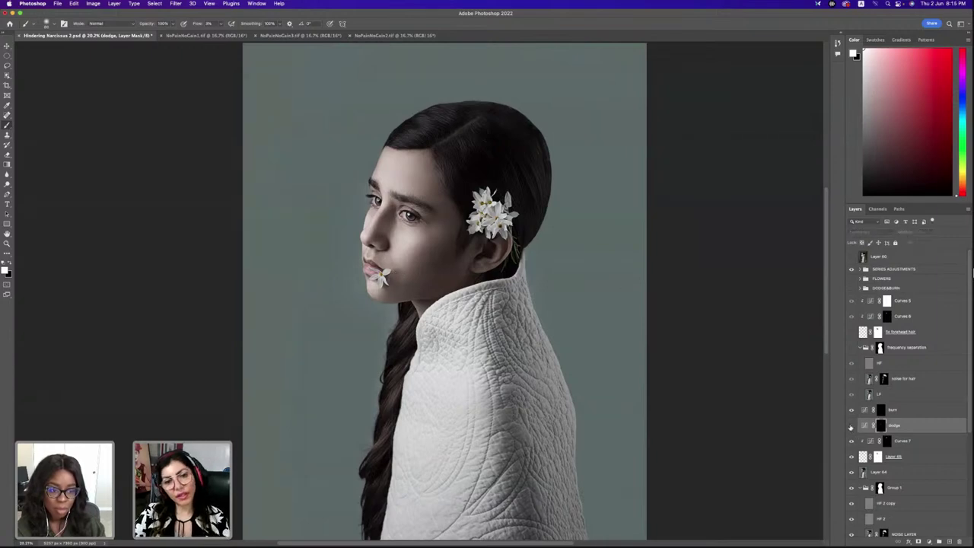
pyautogui.click(851, 427)
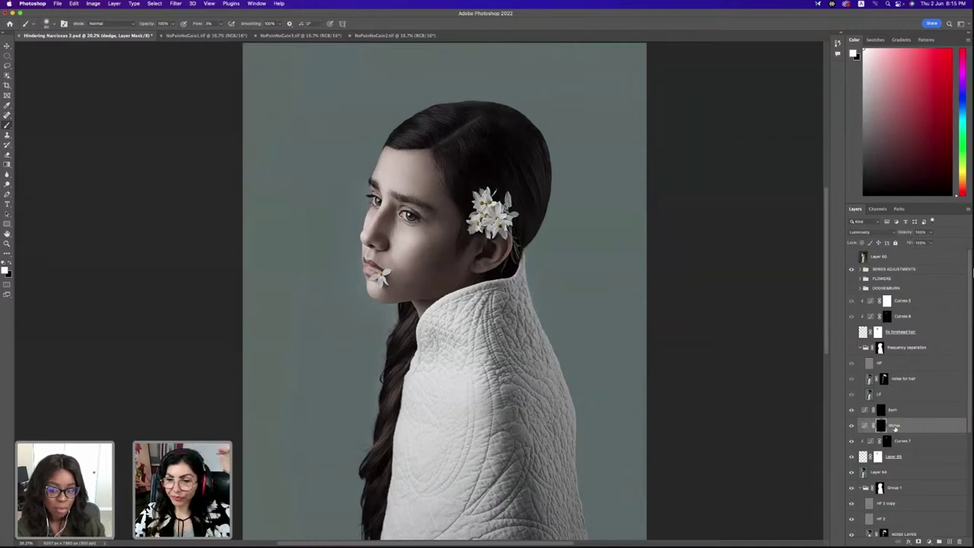
pyautogui.click(852, 411)
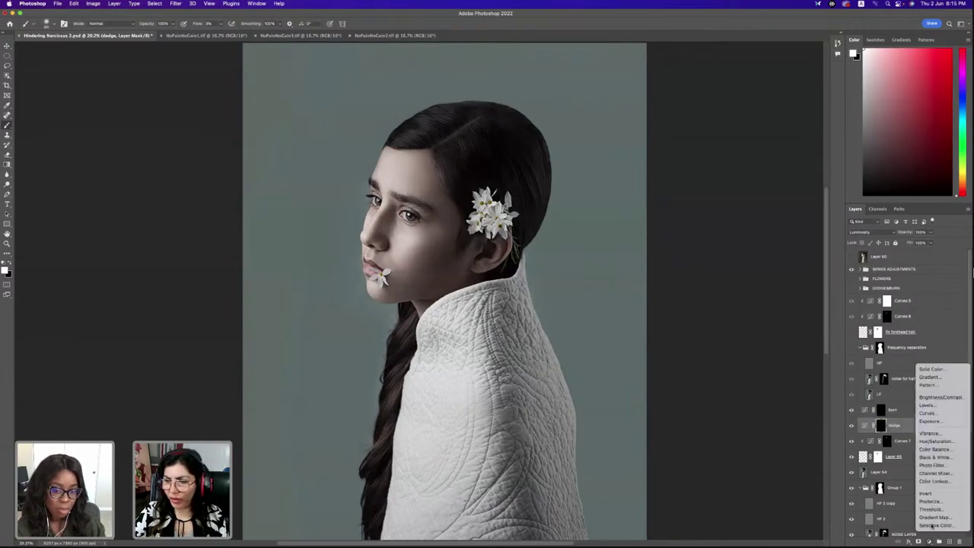
# Add a Curves layer bent upward to brighten, then invert its mask to black
pyautogui.click(929, 541)
pyautogui.click(951, 414)
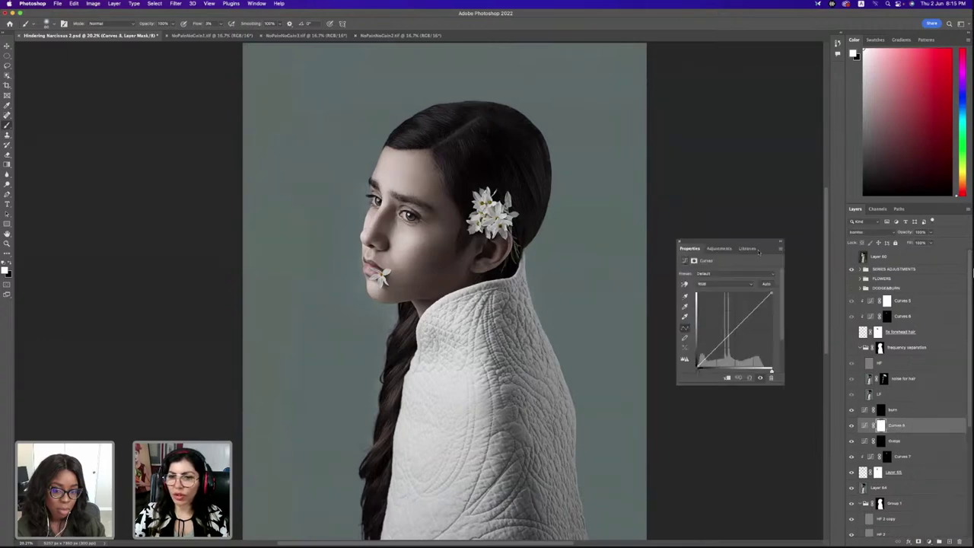
pyautogui.moveTo(732, 330); pyautogui.dragTo(743, 303)
pyautogui.click(881, 425)
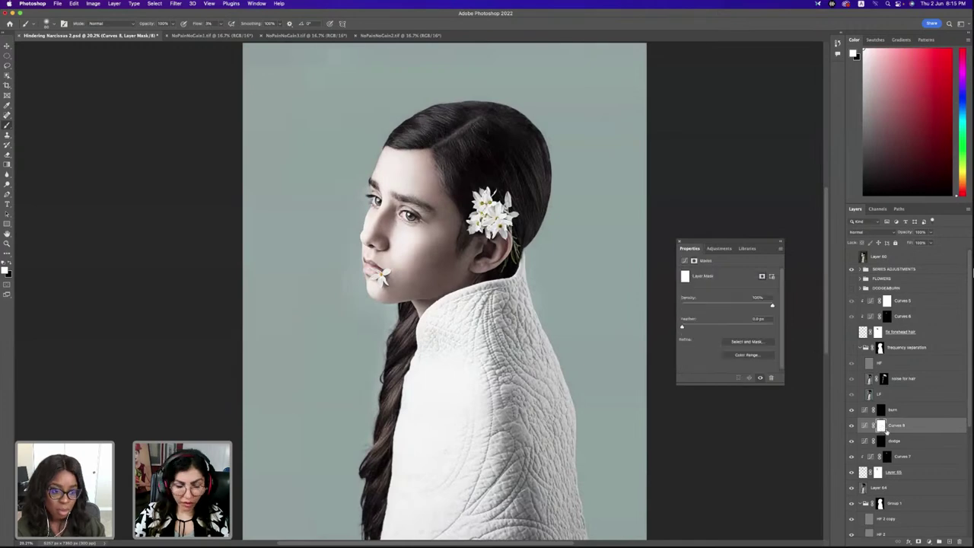
pyautogui.press('super+i')
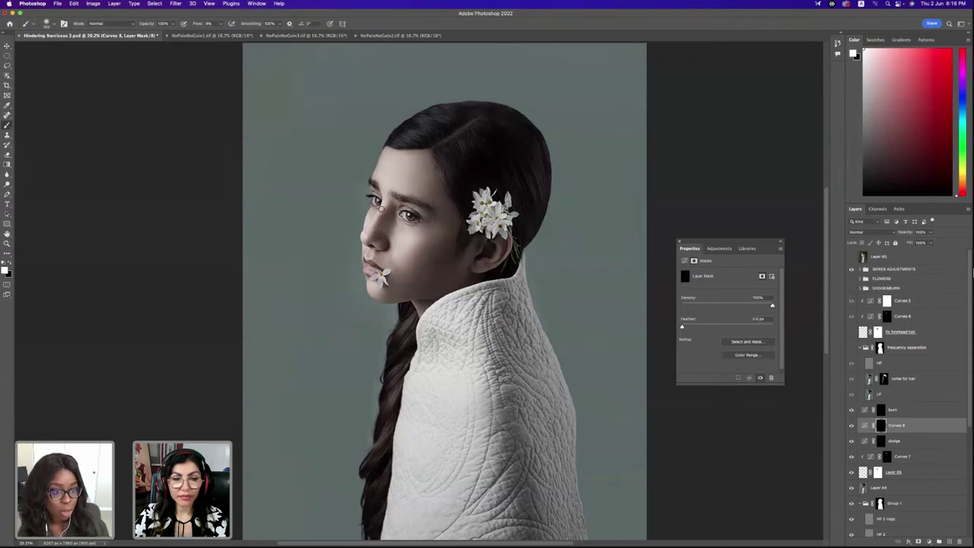
# Enlarge the brush, then shrink it to about 26 px
pyautogui.press(']')
pyautogui.press(']')
pyautogui.press(']')
pyautogui.press(']')
pyautogui.press(']')
pyautogui.press(']')
pyautogui.press(']')
pyautogui.press(']')
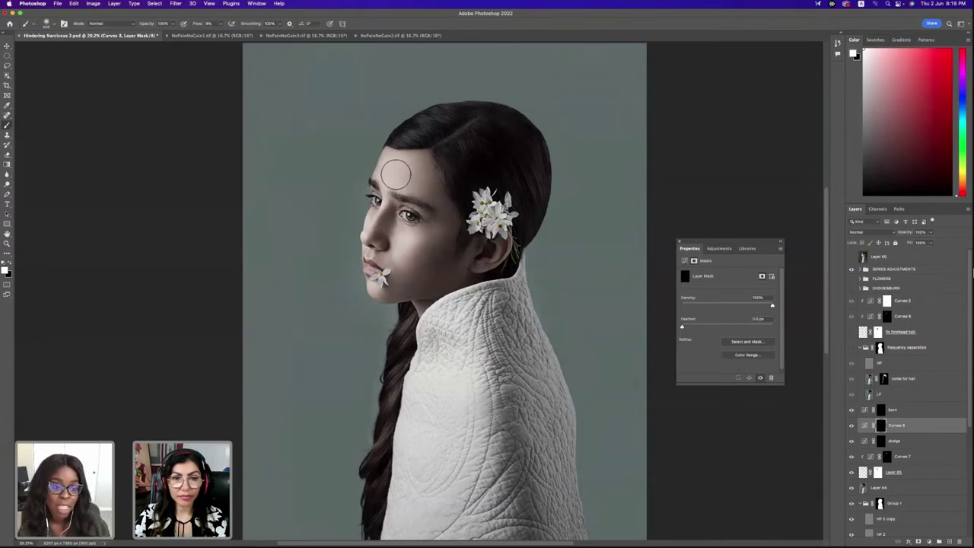
pyautogui.press('[')
pyautogui.press('[')
pyautogui.press('[')
pyautogui.press('[')
pyautogui.press('[')
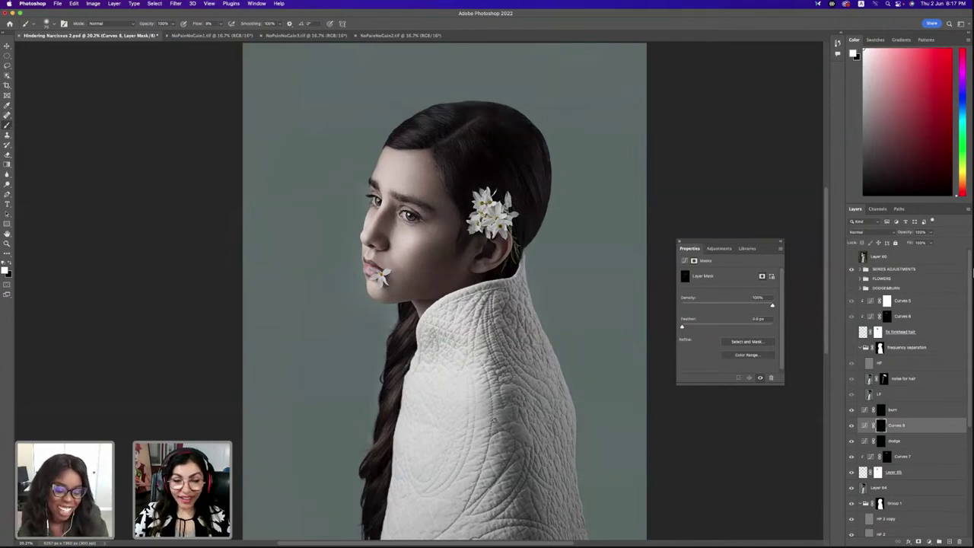
# Group the burn, Curves 8 and dodge layers into Group 2, then toggle it to compare
pyautogui.click(880, 411)
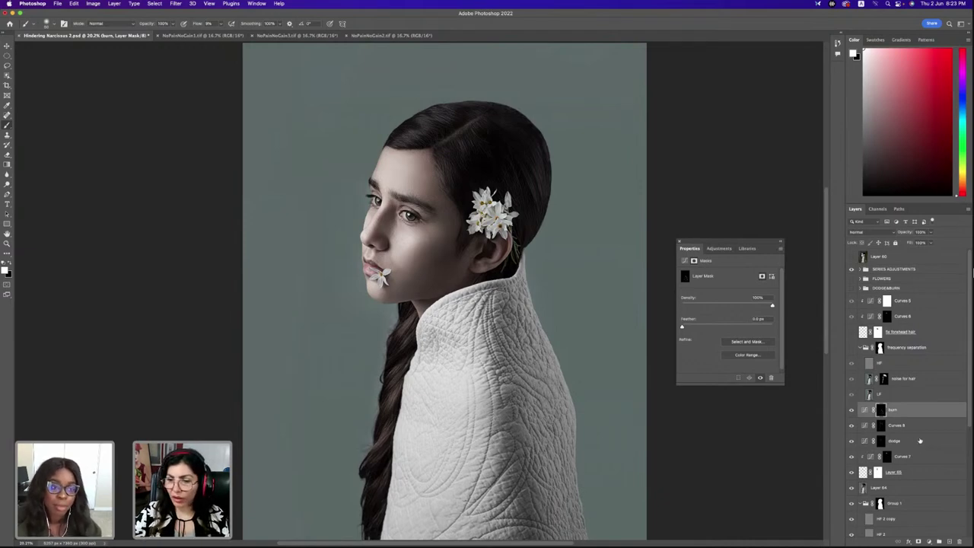
pyautogui.keyDown('shift'); pyautogui.click(917, 441); pyautogui.keyUp('shift')
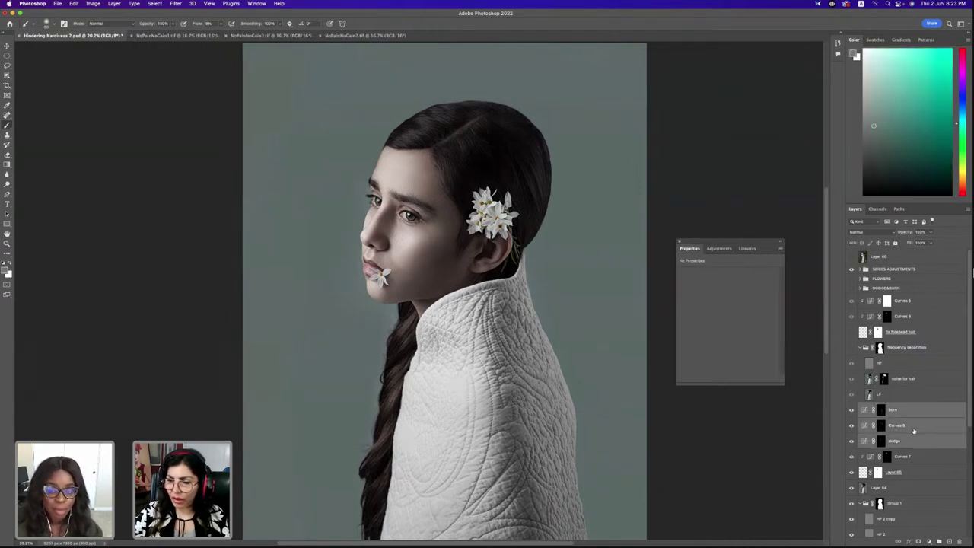
pyautogui.press('super+g')
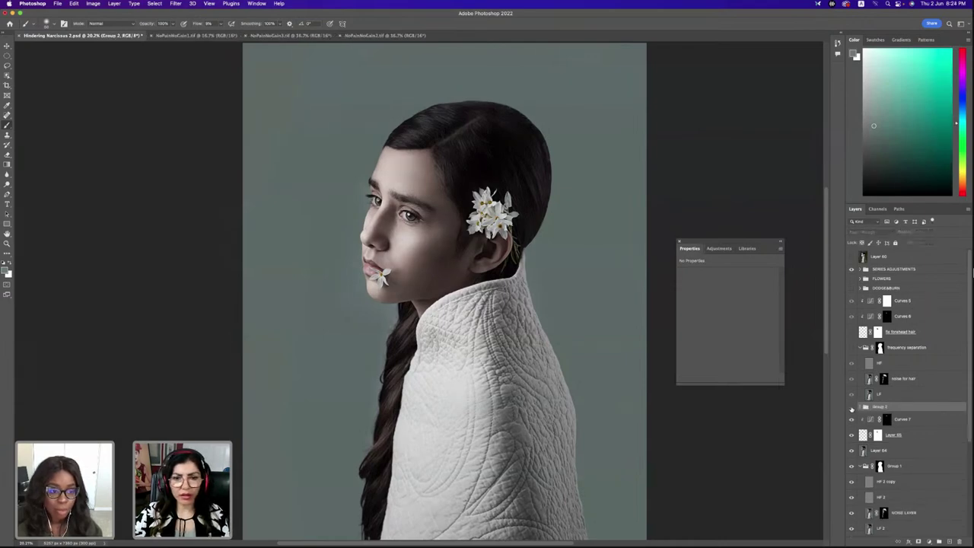
pyautogui.click(852, 408)
pyautogui.click(852, 409)
pyautogui.click(852, 408)
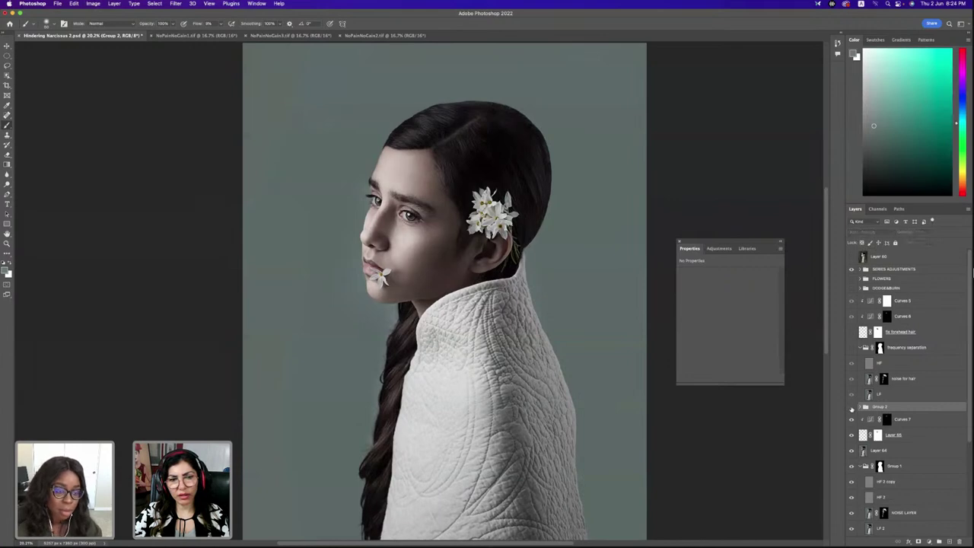
pyautogui.click(852, 409)
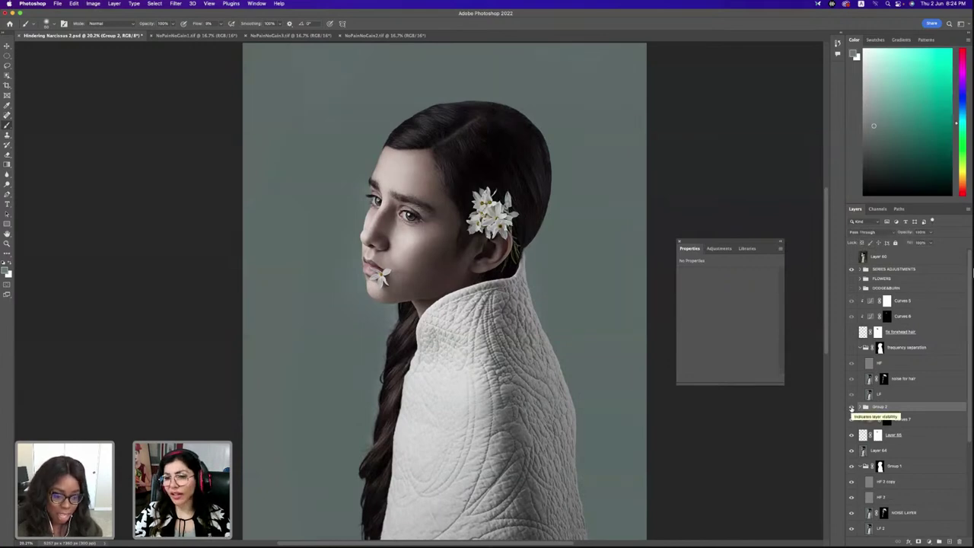
pyautogui.click(852, 409)
pyautogui.click(852, 409)
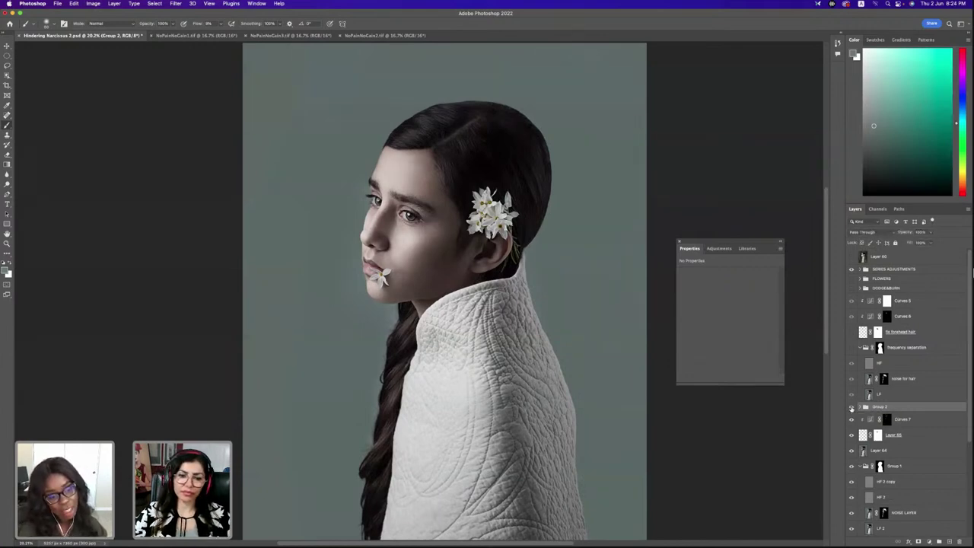
pyautogui.click(852, 409)
pyautogui.click(852, 408)
pyautogui.click(852, 409)
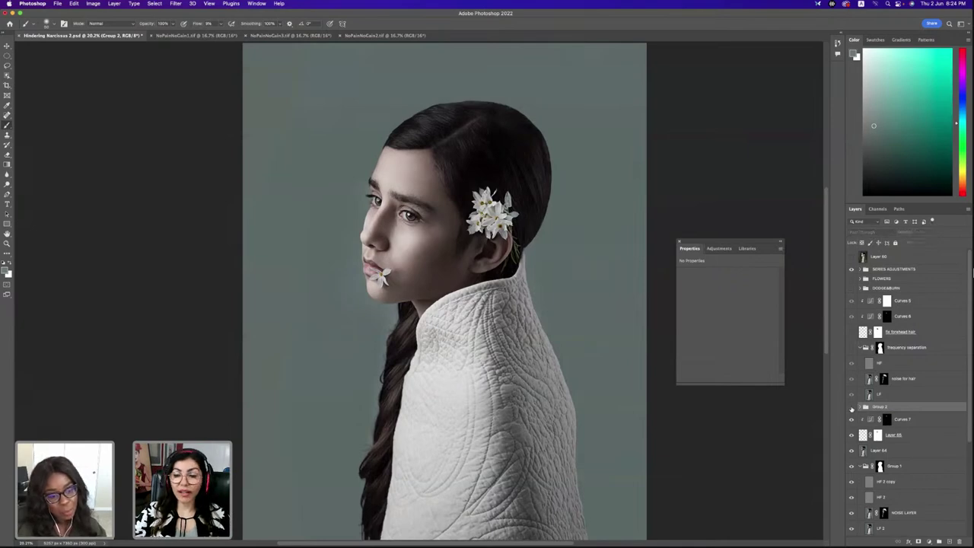
pyautogui.click(852, 409)
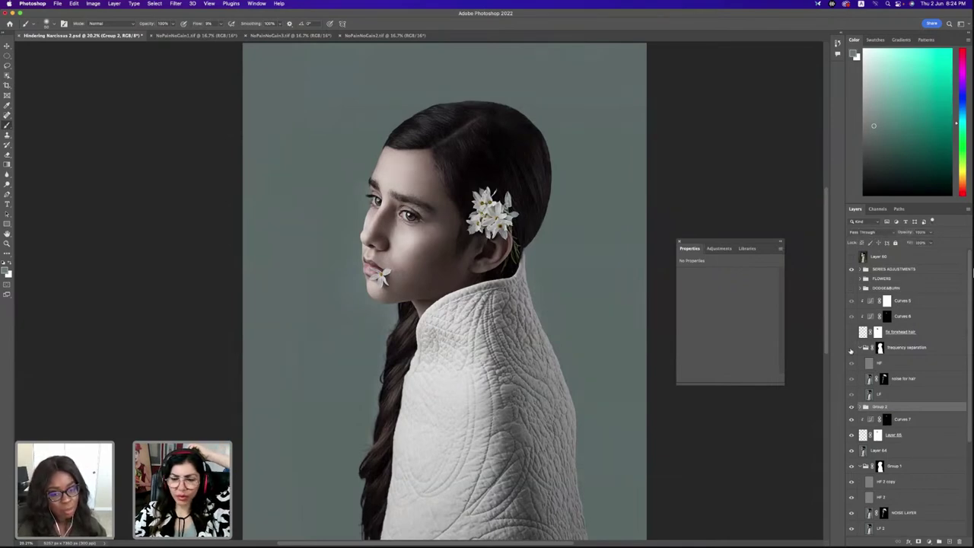
pyautogui.click(852, 348)
pyautogui.click(852, 348)
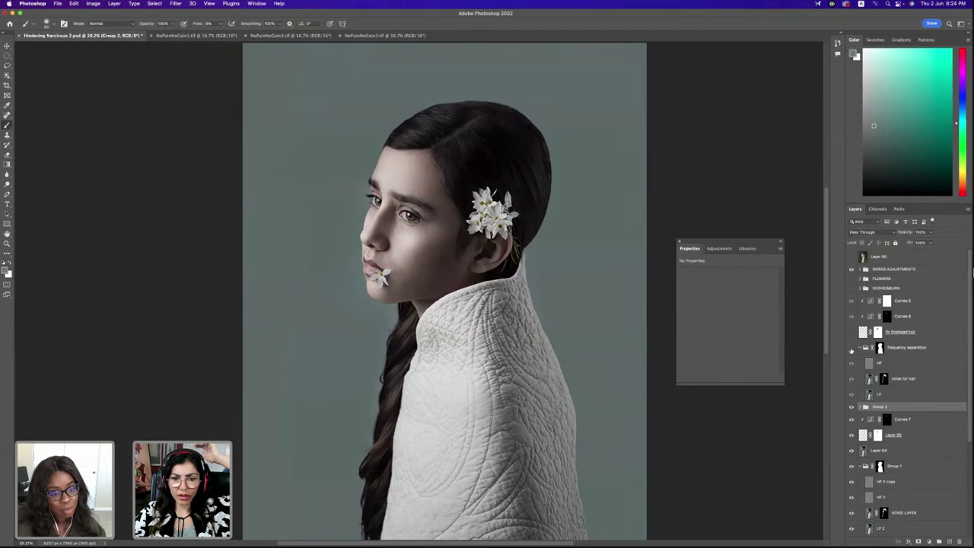
pyautogui.click(851, 348)
pyautogui.click(852, 348)
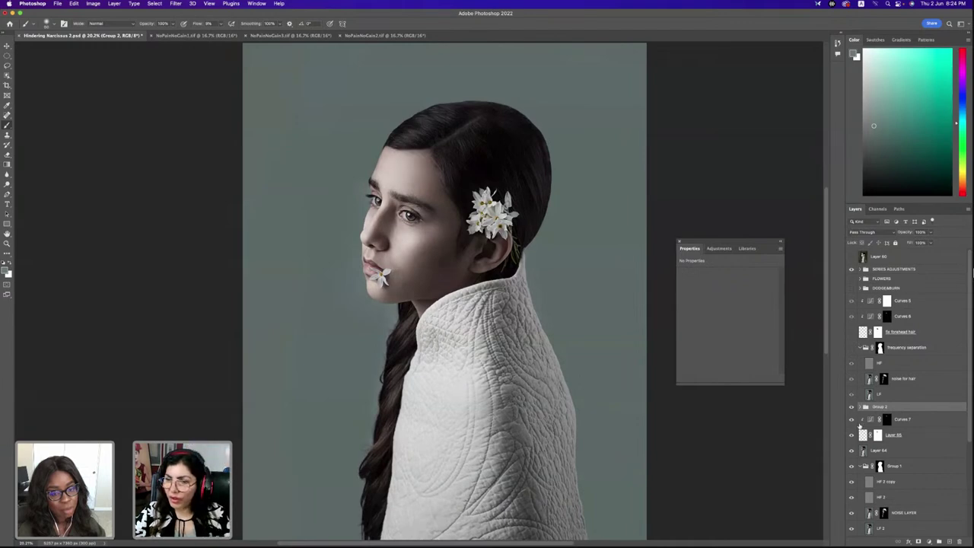
pyautogui.click(852, 288)
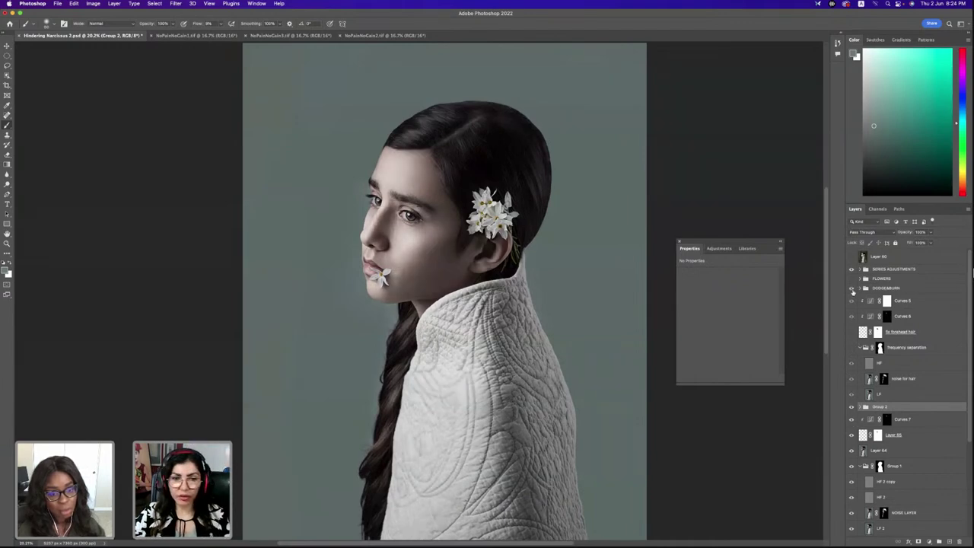
pyautogui.click(851, 407)
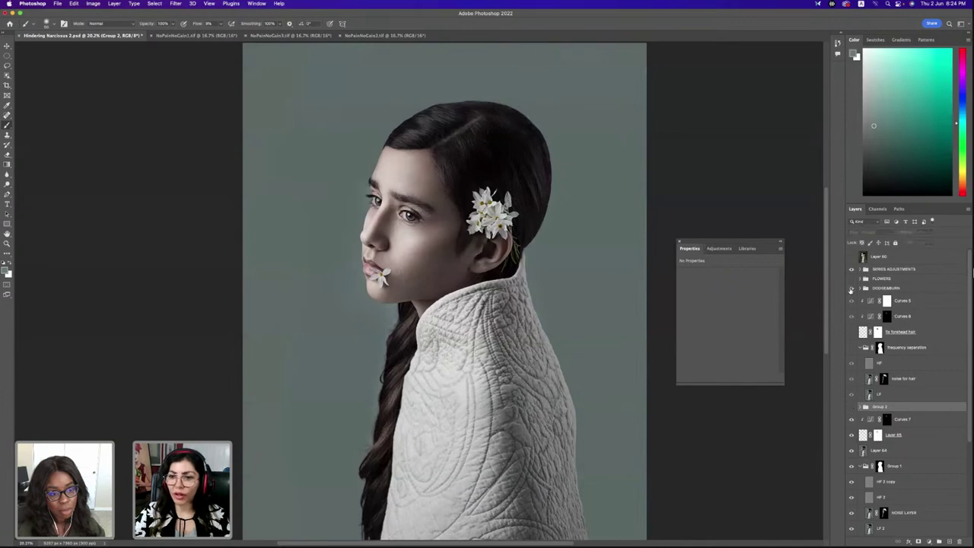
pyautogui.click(850, 289)
pyautogui.click(851, 289)
pyautogui.click(851, 289)
pyautogui.click(851, 290)
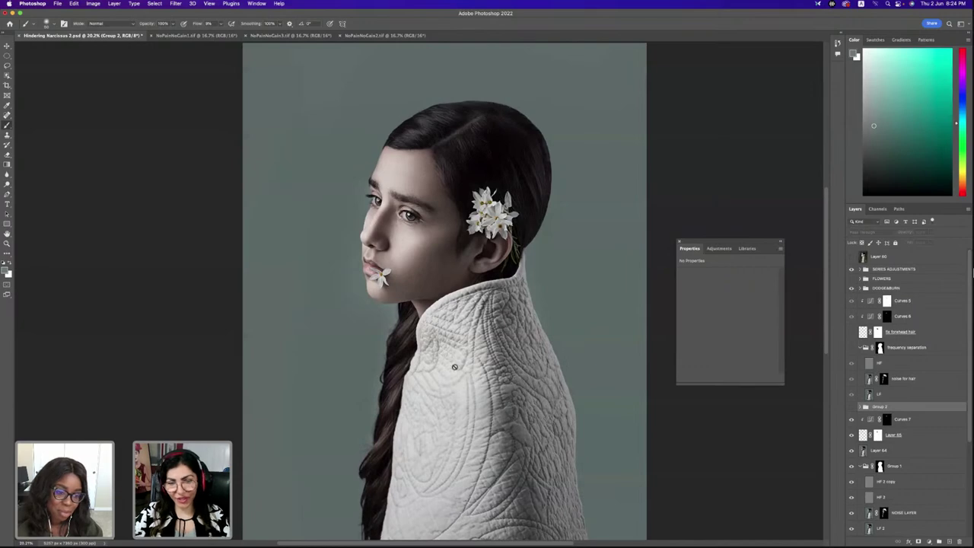
pyautogui.click(851, 289)
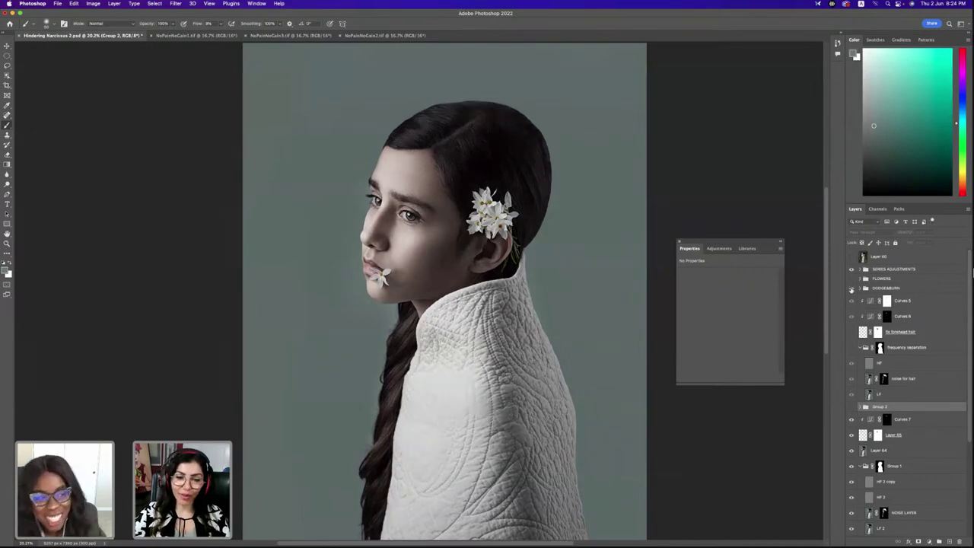
pyautogui.click(851, 290)
pyautogui.click(851, 289)
pyautogui.click(850, 289)
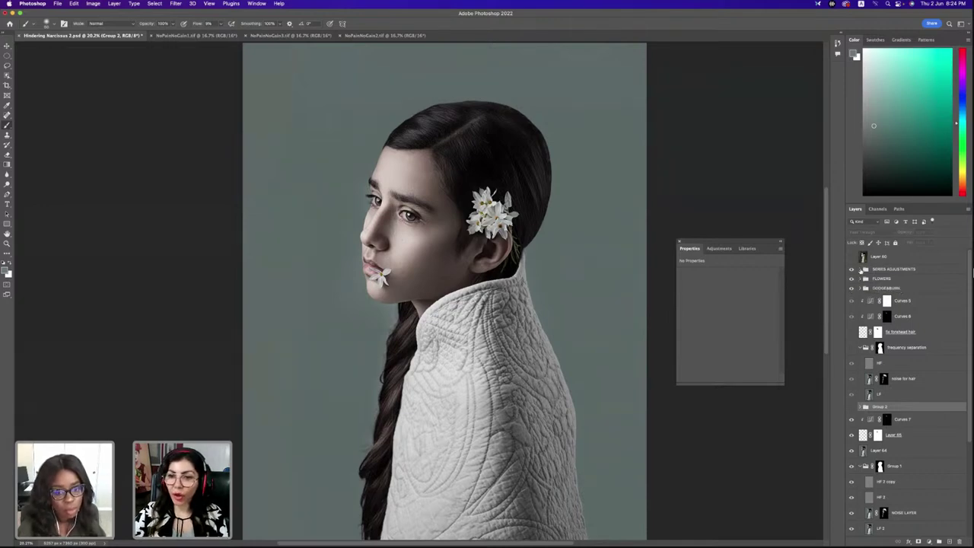
# Expand the SERIES ADJUSTMENTS group in the Layers panel to list its layers
pyautogui.click(860, 269)
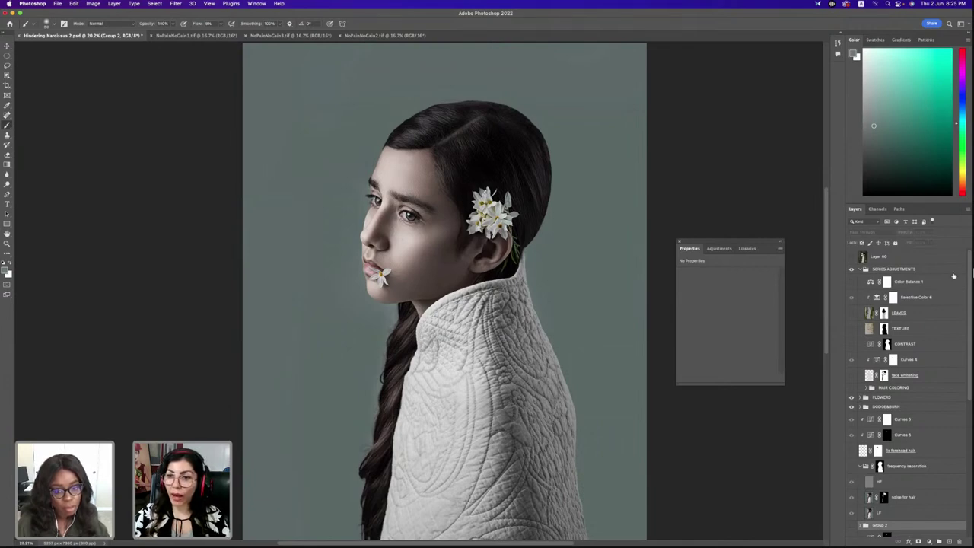
pyautogui.click(914, 270)
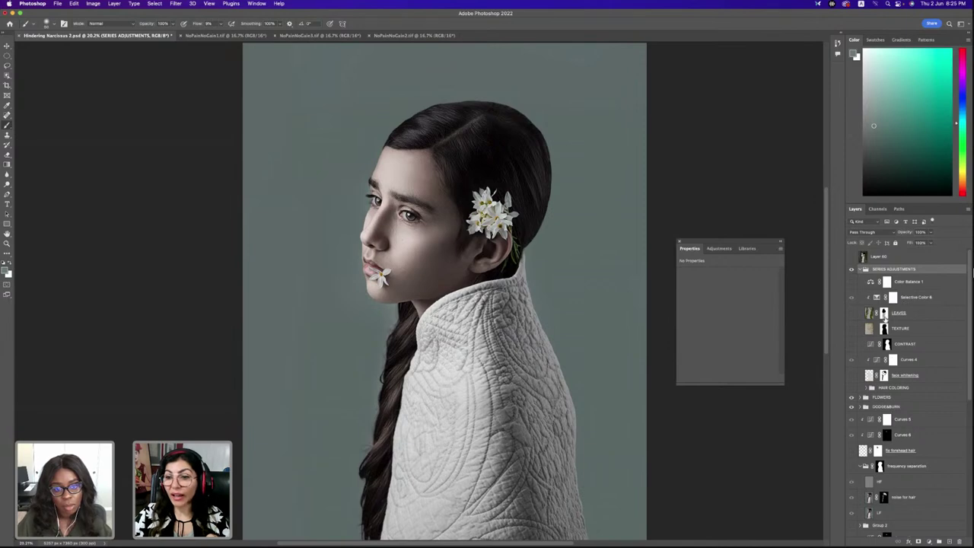
pyautogui.click(883, 314)
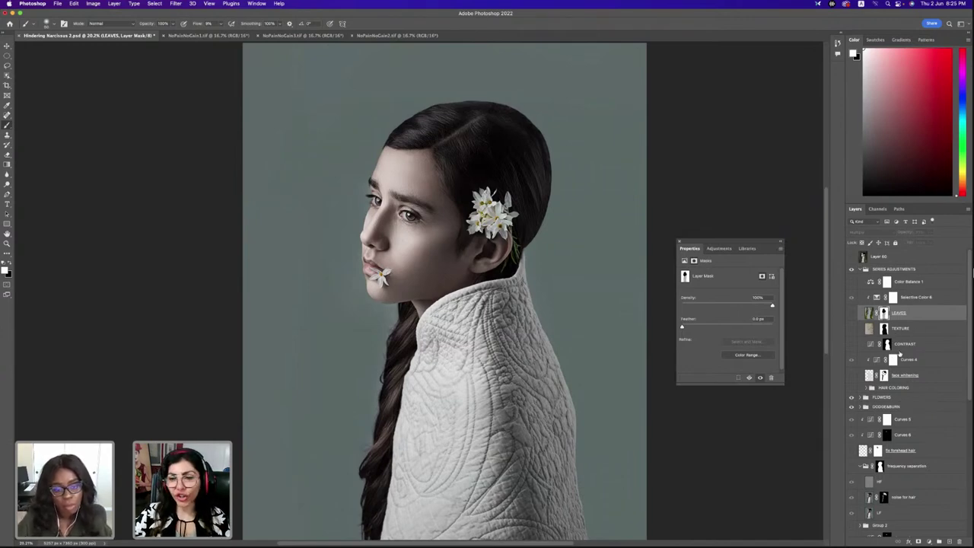
pyautogui.click(869, 313)
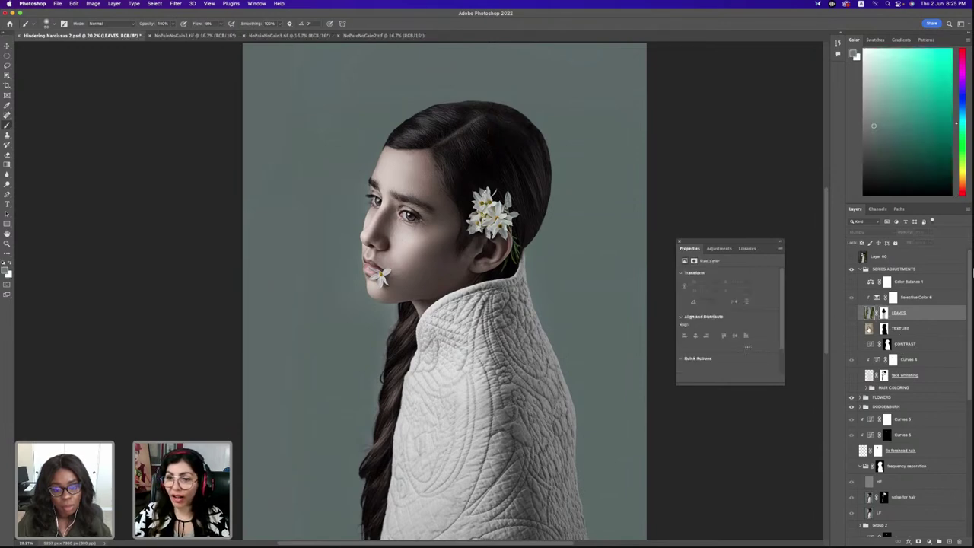
pyautogui.rightClick(884, 314)
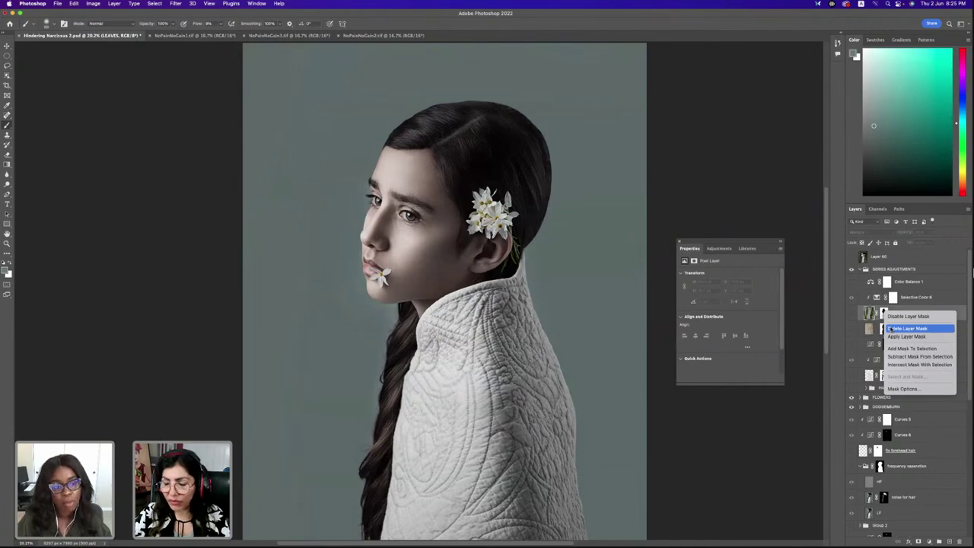
pyautogui.click(857, 329)
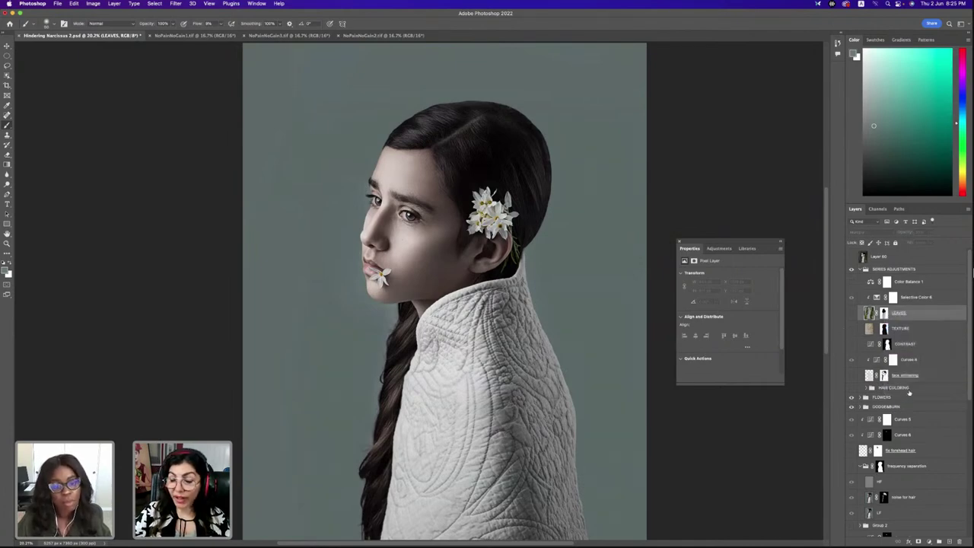
pyautogui.click(909, 389)
pyautogui.click(901, 397)
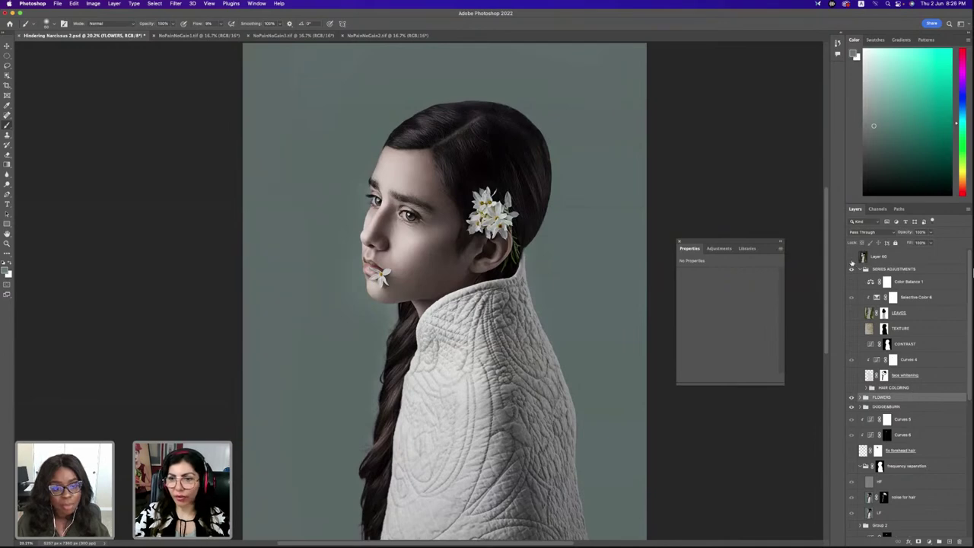
# Preview Layer 60's leaves overlay, then add new empty Layer 66 above FLOWERS
pyautogui.click(852, 258)
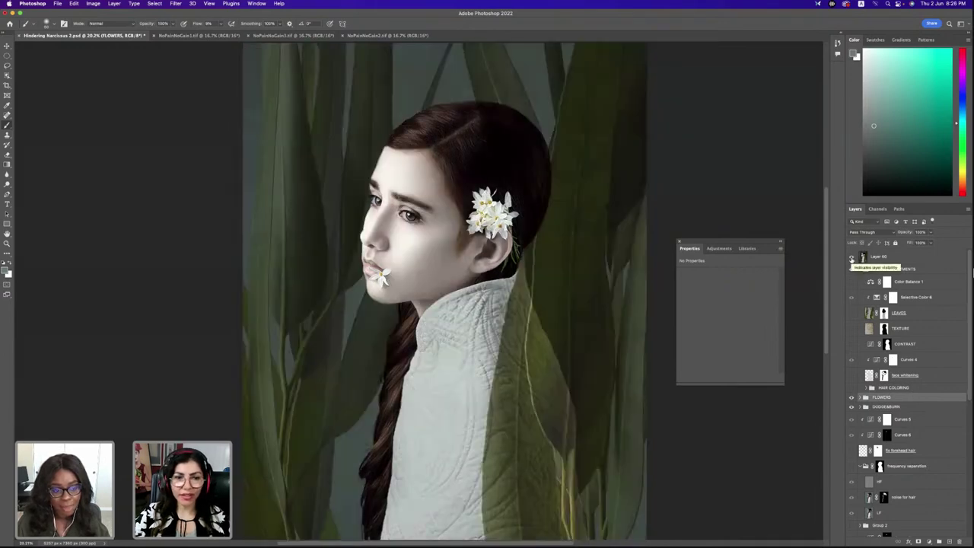
pyautogui.click(852, 259)
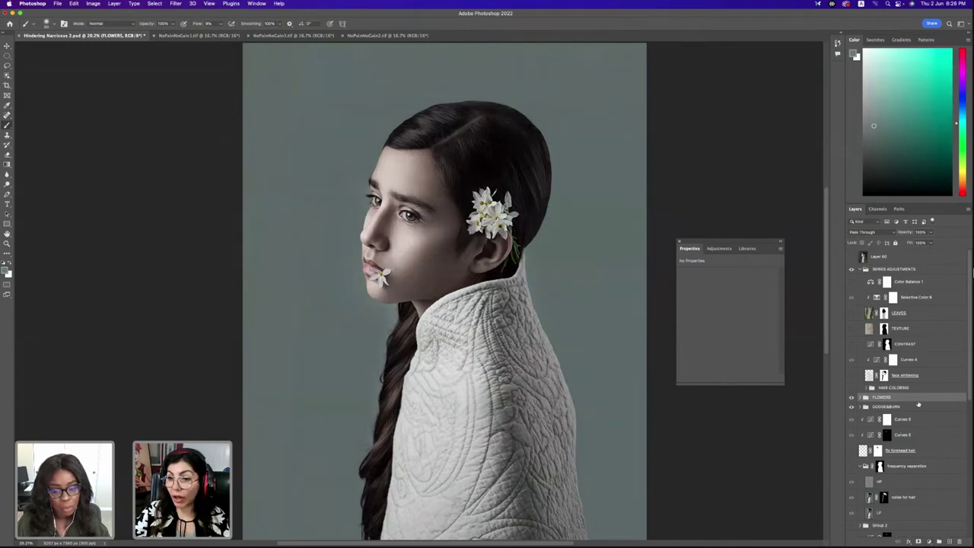
pyautogui.press('super+shift+alt+n')
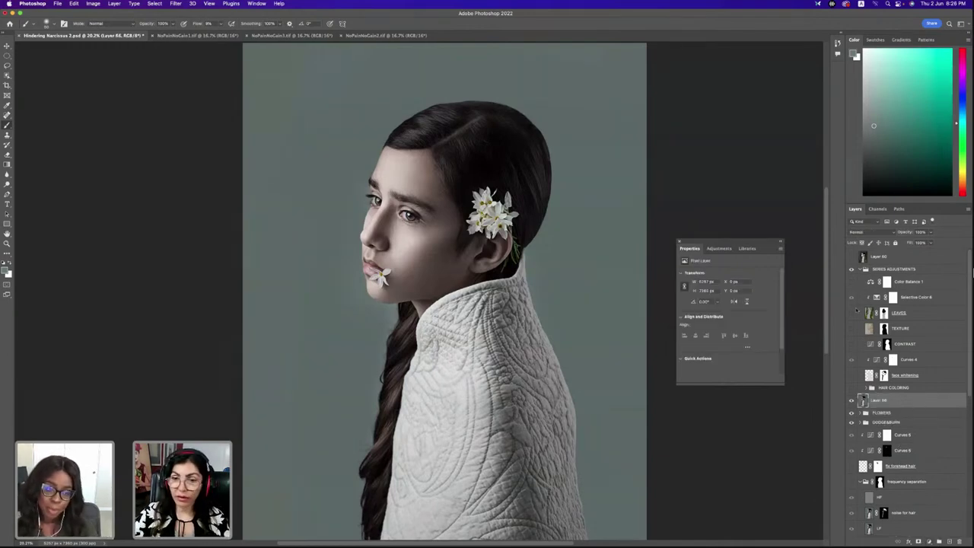
# Start selecting the hair with Object Selection, then try Quick Selection and Magic Wand
pyautogui.click(7, 76)
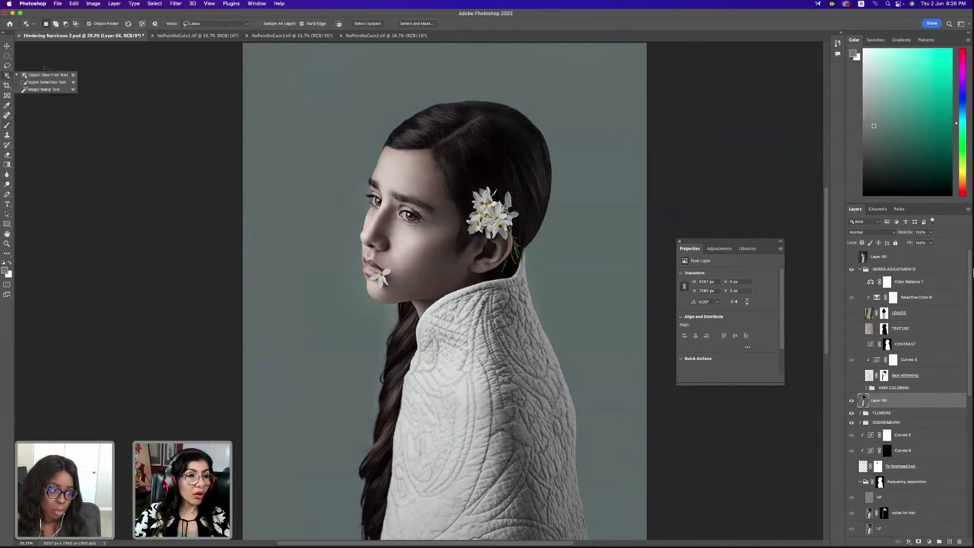
pyautogui.click(43, 76)
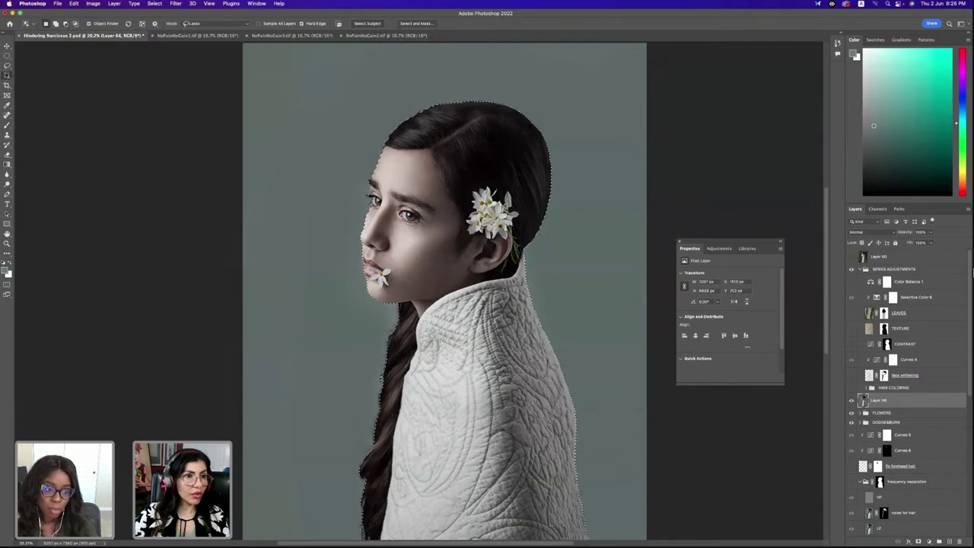
pyautogui.moveTo(6, 75); pyautogui.dragTo(30, 85)
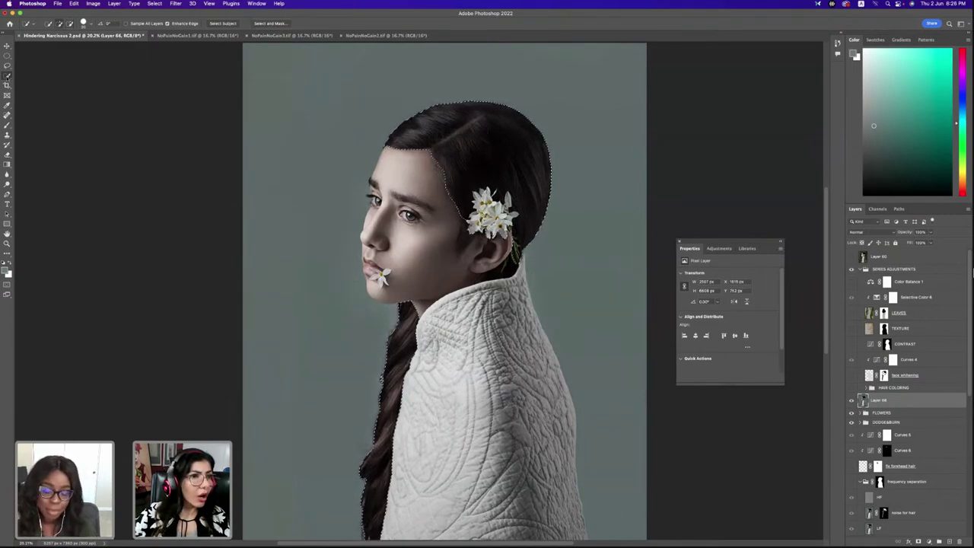
pyautogui.rightClick(6, 76)
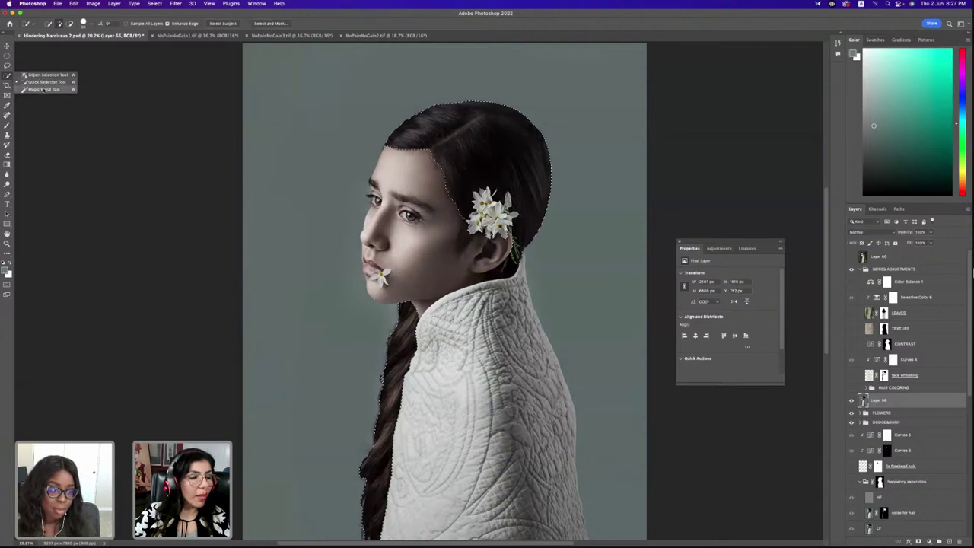
pyautogui.click(44, 89)
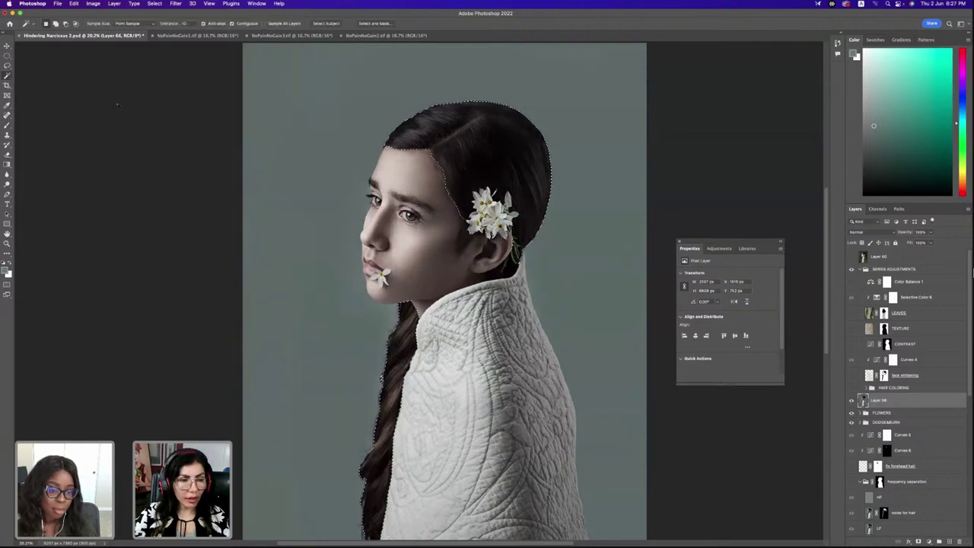
# Refine the selection to just the hair and braid using Object and Quick Selection
pyautogui.rightClick(8, 74)
pyautogui.click(45, 75)
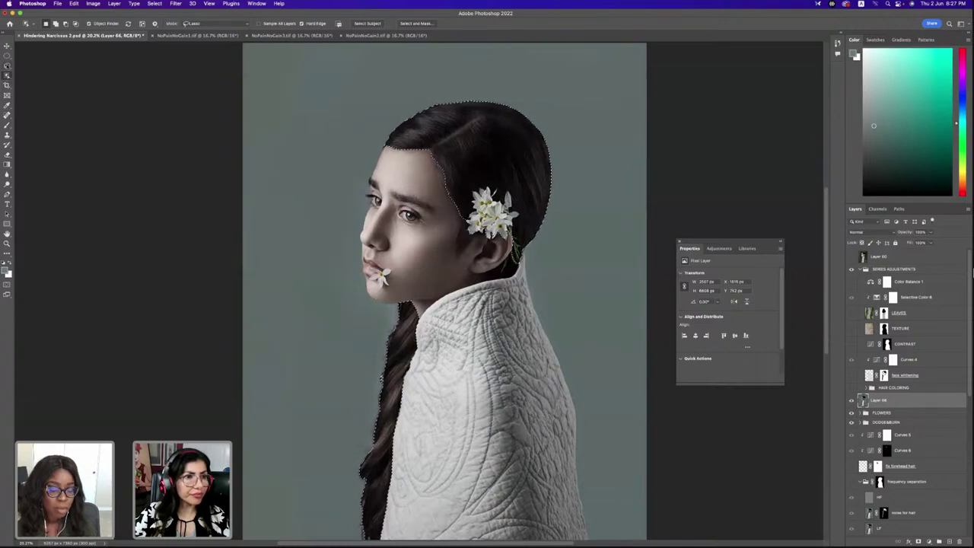
pyautogui.rightClick(8, 75)
pyautogui.click(45, 82)
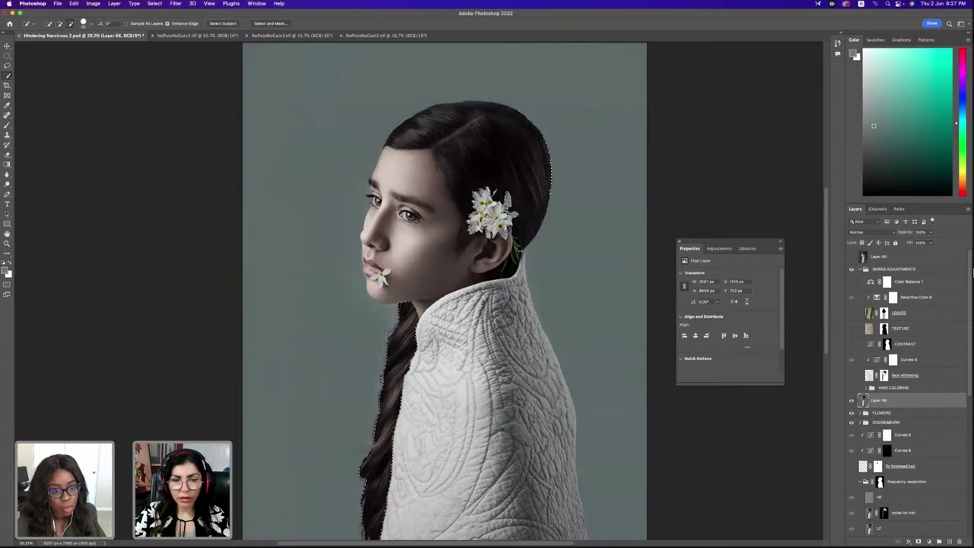
pyautogui.press('alt')
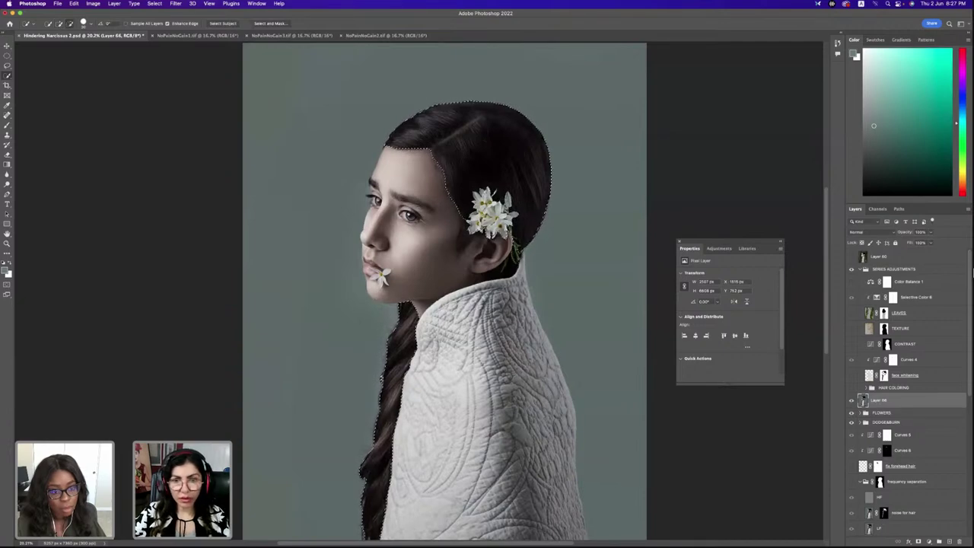
pyautogui.press('alt')
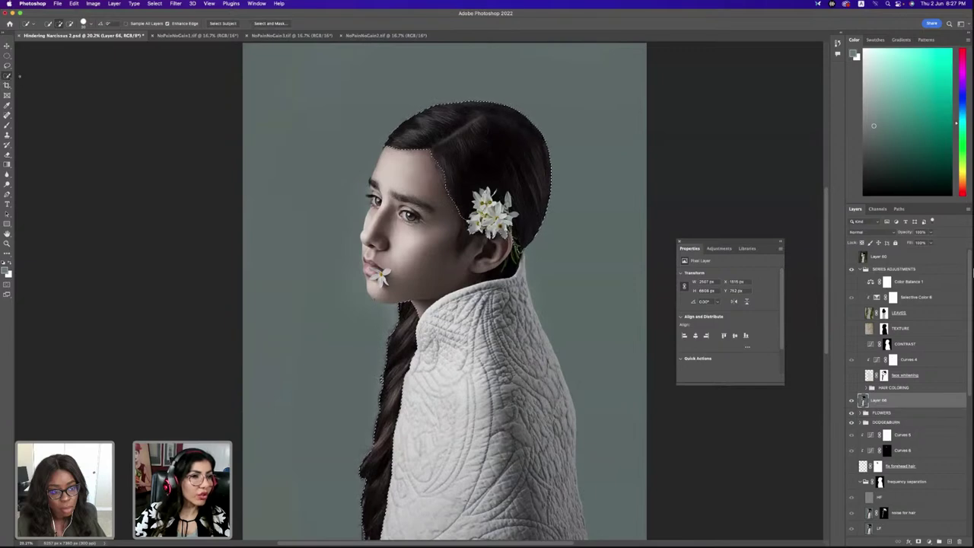
pyautogui.rightClick(7, 76)
pyautogui.click(42, 89)
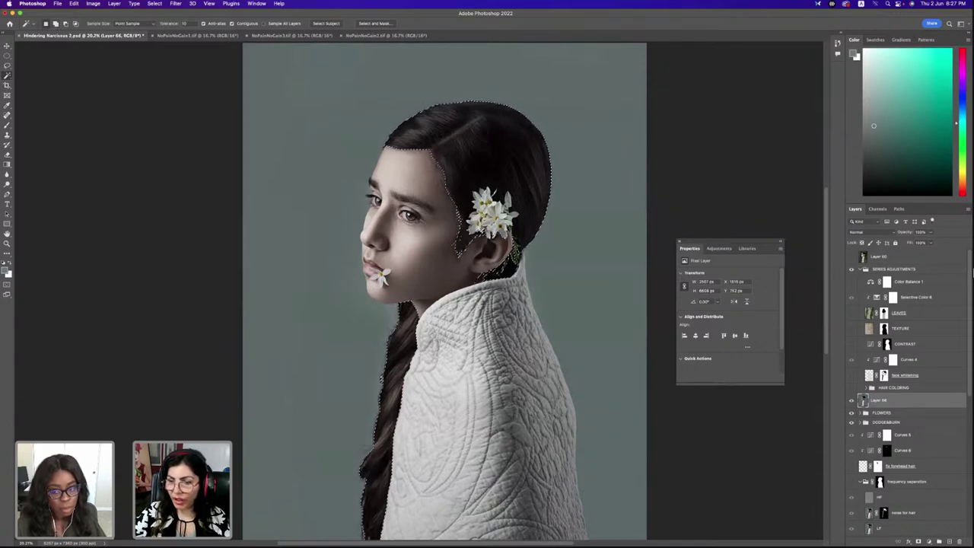
# Add a colorized Hue/Saturation layer on the hair, setting Hue about 30 and Saturation about 28
pyautogui.click(929, 541)
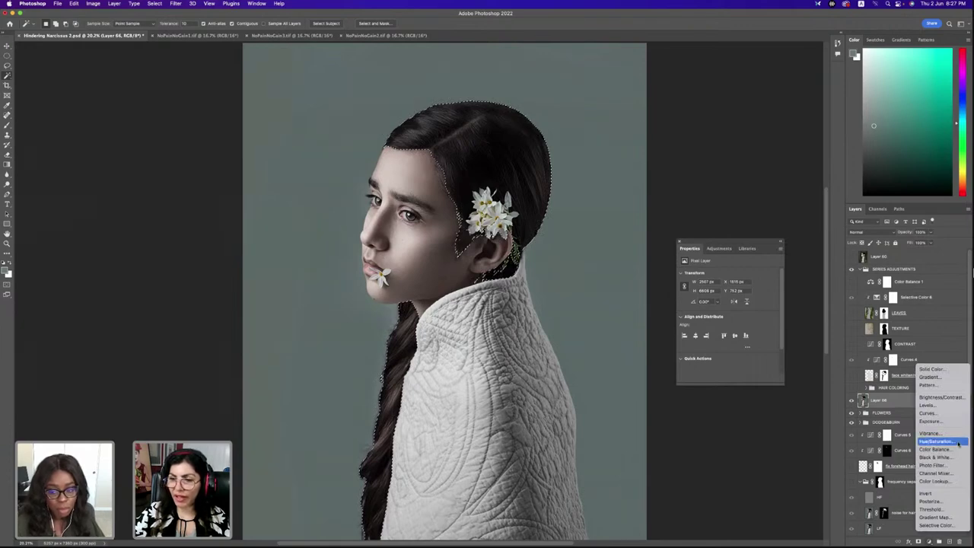
pyautogui.click(957, 477)
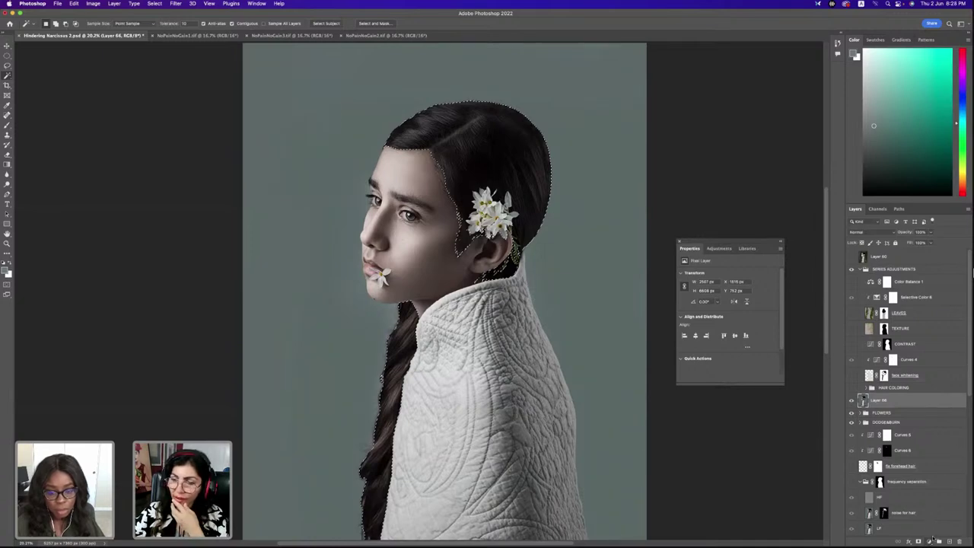
pyautogui.click(933, 538)
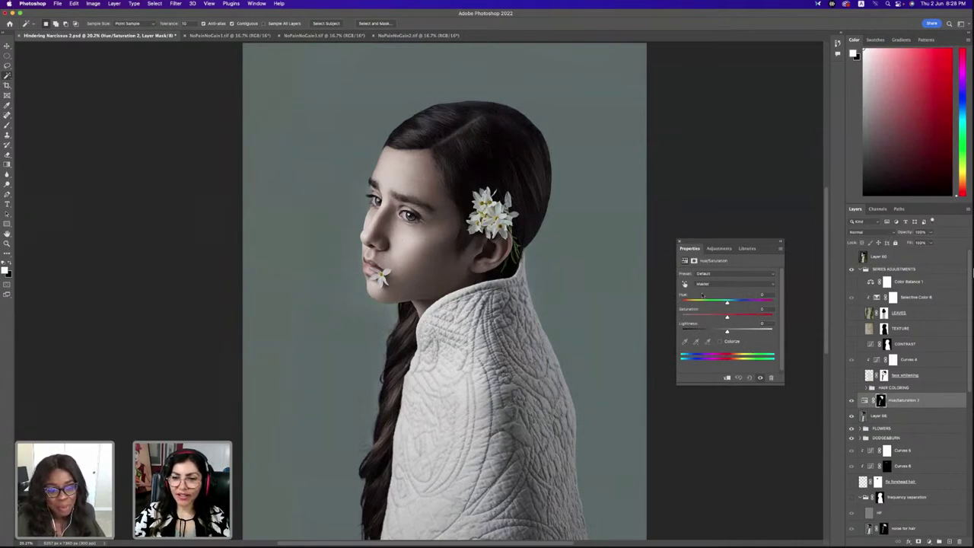
pyautogui.click(730, 343)
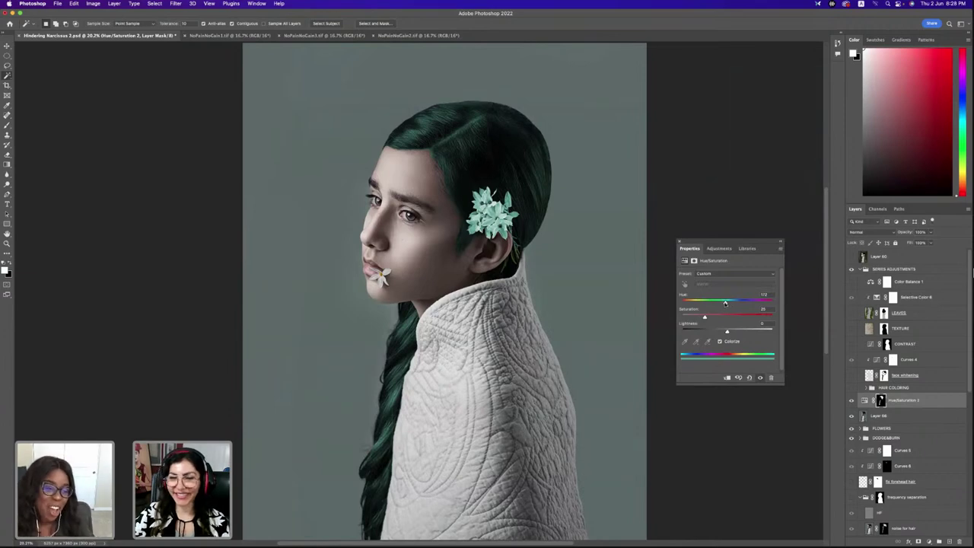
pyautogui.moveTo(726, 303)
pyautogui.mouseDown()
pyautogui.moveTo(690, 304)
pyautogui.moveTo(732, 316)
pyautogui.moveTo(723, 316)
pyautogui.mouseUp()
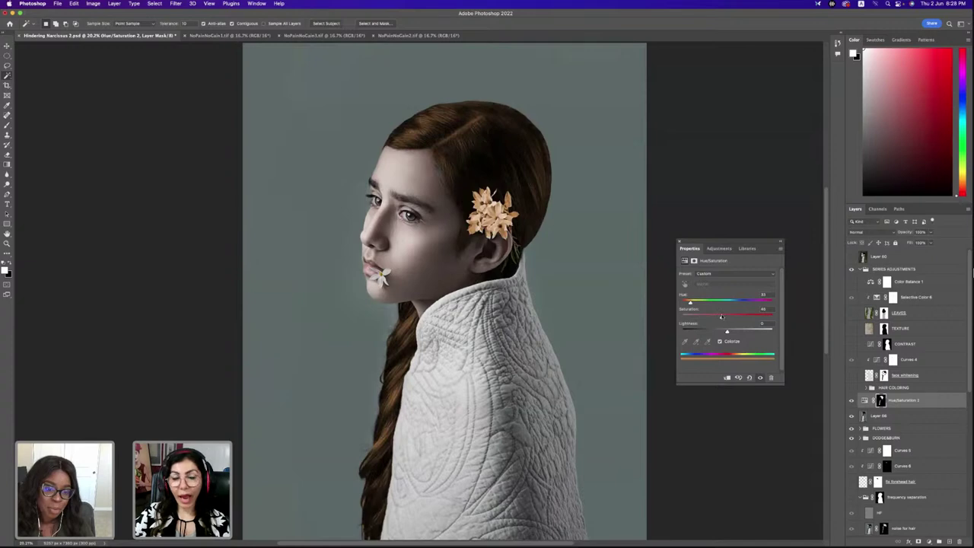
pyautogui.moveTo(721, 316)
pyautogui.mouseDown()
pyautogui.moveTo(708, 318)
pyautogui.moveTo(735, 318)
pyautogui.moveTo(707, 318)
pyautogui.mouseUp()
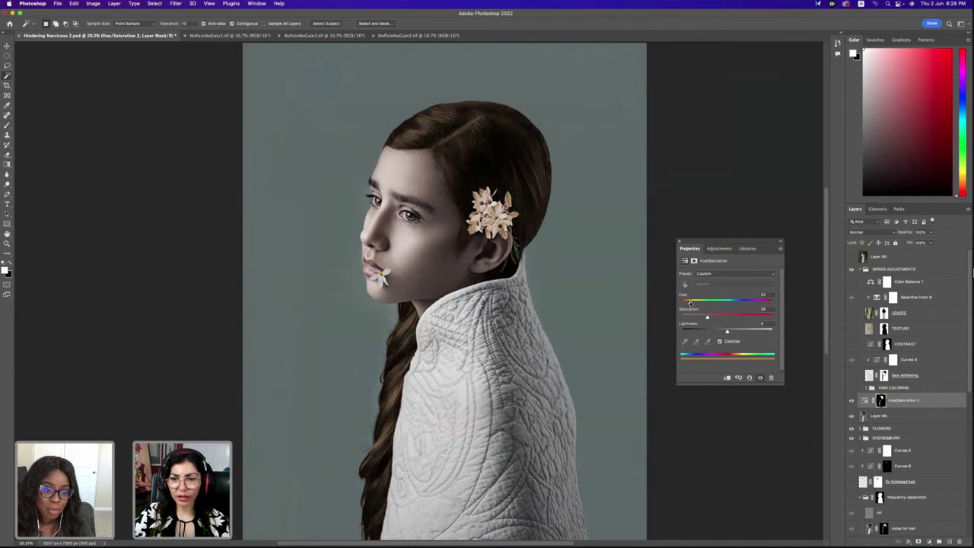
pyautogui.moveTo(690, 303); pyautogui.dragTo(690, 303)
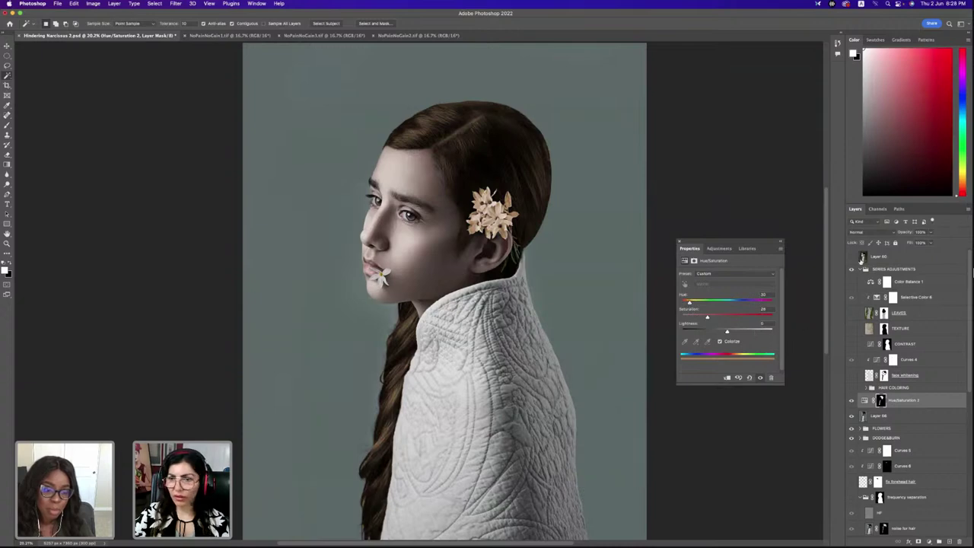
# Set the Hue/Saturation layer's blend mode to Color and select the layer itself
pyautogui.click(877, 232)
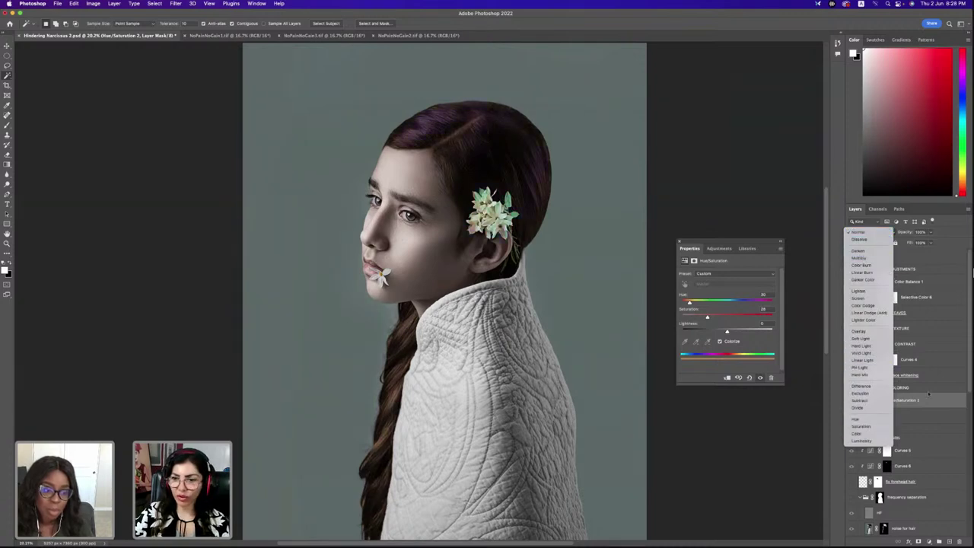
pyautogui.press('Escape')
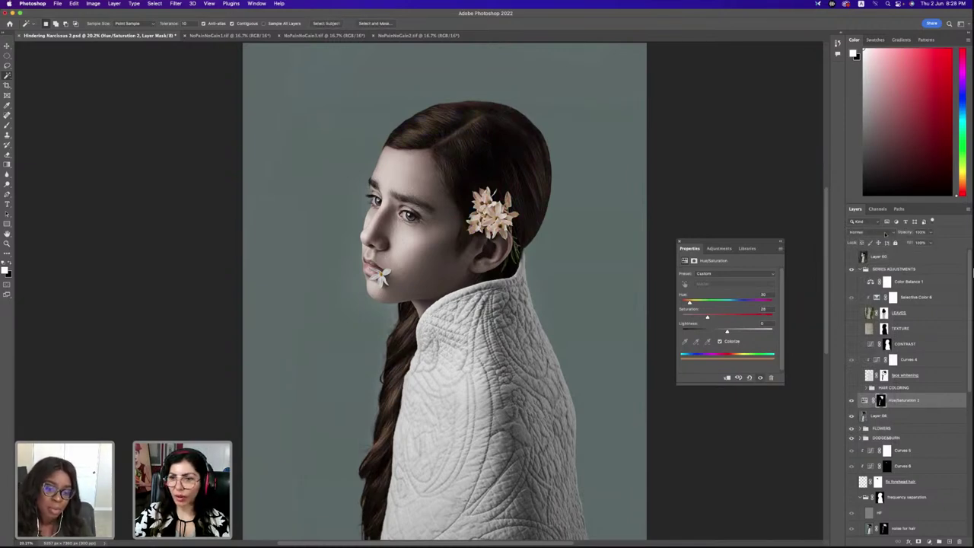
pyautogui.click(885, 233)
pyautogui.click(866, 435)
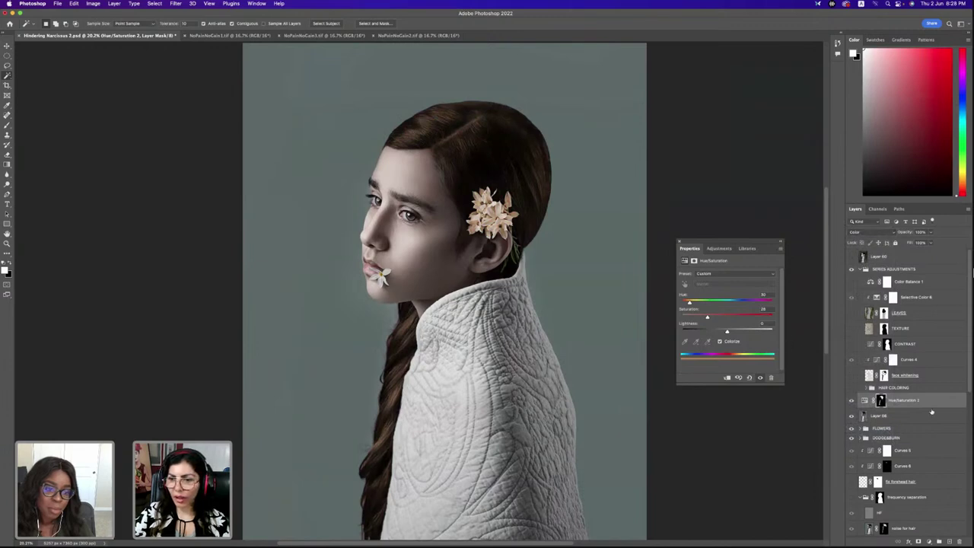
pyautogui.click(924, 400)
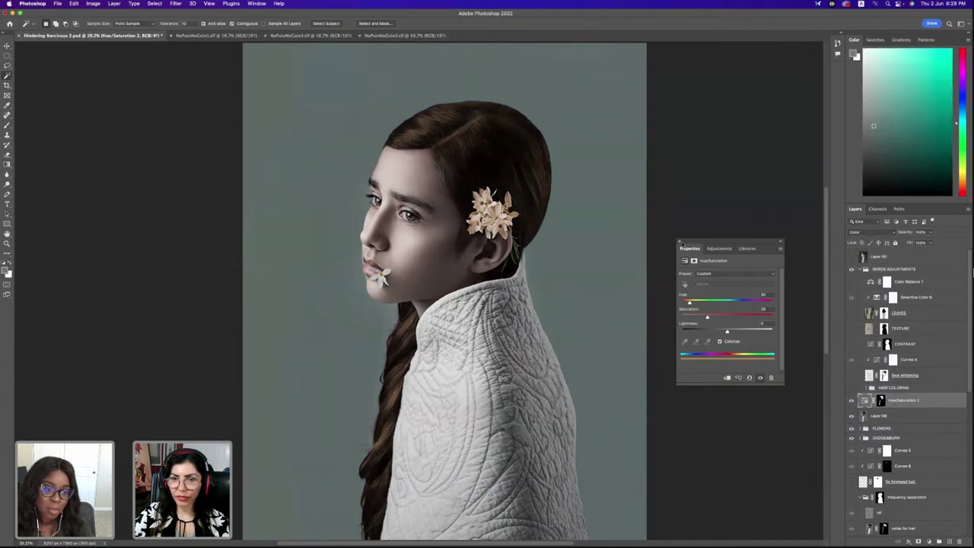
# Close the adjustment properties and zoom in on the girl's face
pyautogui.click(683, 242)
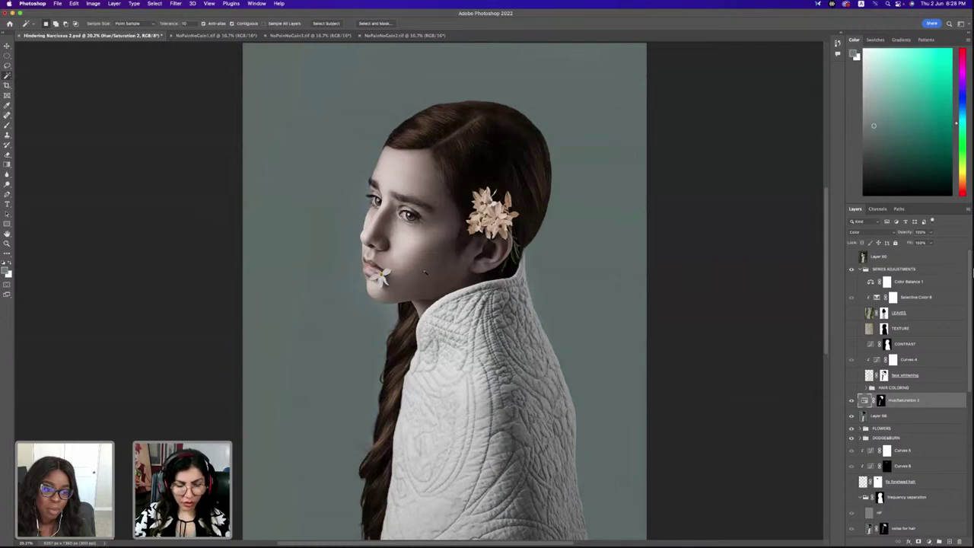
pyautogui.press('z')
pyautogui.moveTo(430, 190); pyautogui.dragTo(444, 195)
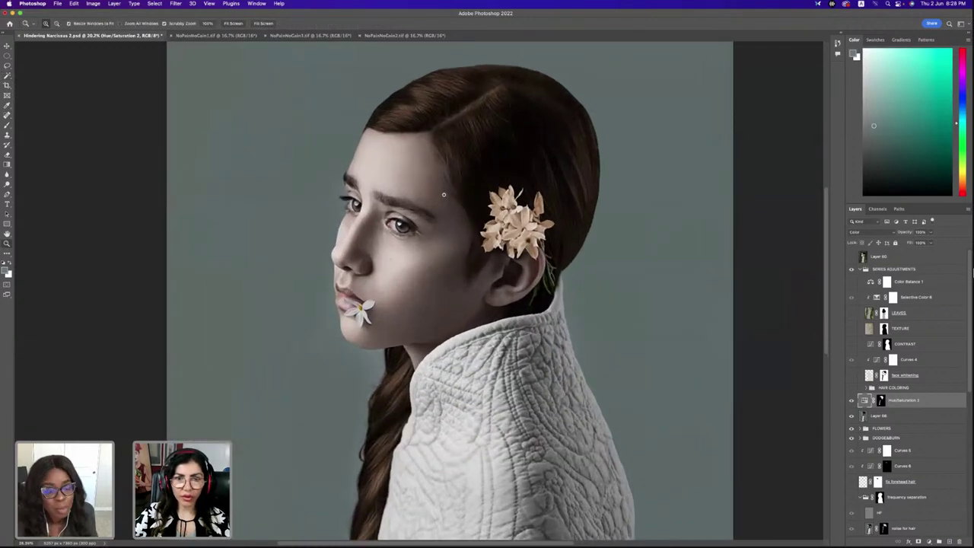
pyautogui.press('w')
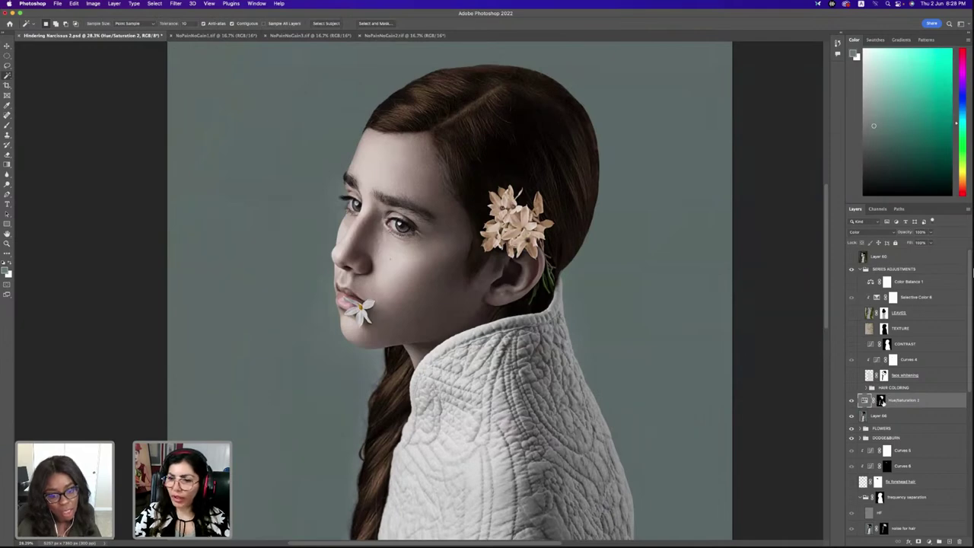
# Compare the image with and without the brown tint, then delete the Hue/Saturation 2 layer
pyautogui.click(881, 404)
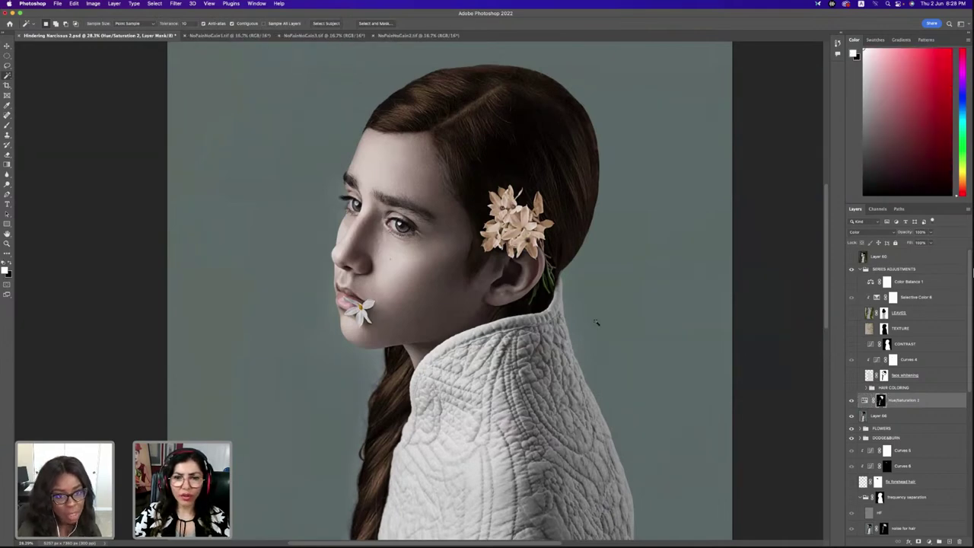
pyautogui.press('super+z')
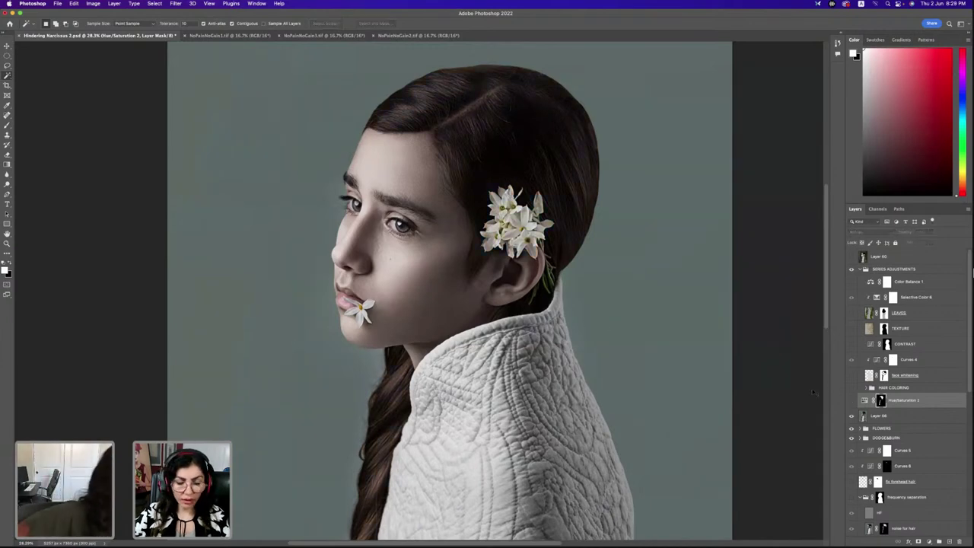
pyautogui.press('super+shift+z')
pyautogui.press('super+z')
pyautogui.press('super+shift+z')
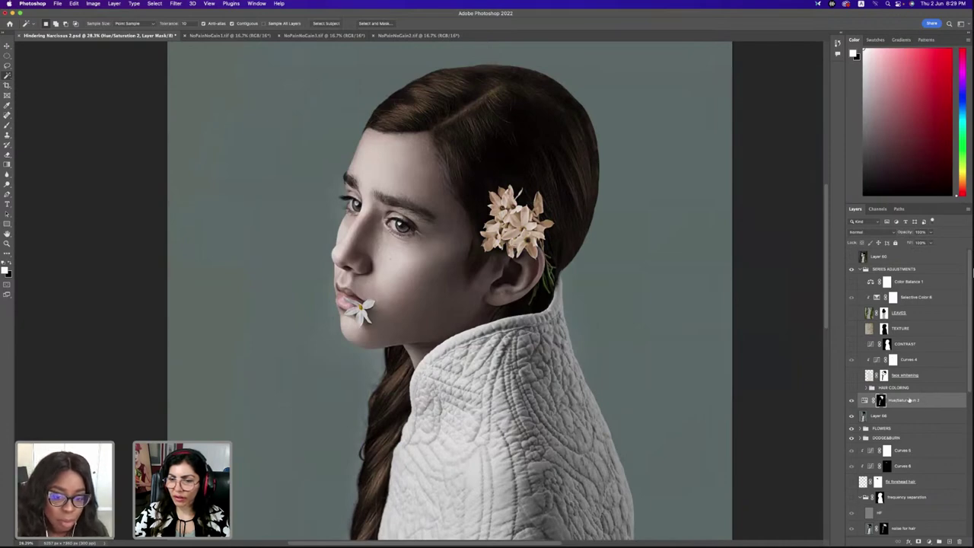
pyautogui.click(915, 401)
pyautogui.press('BackSpace')
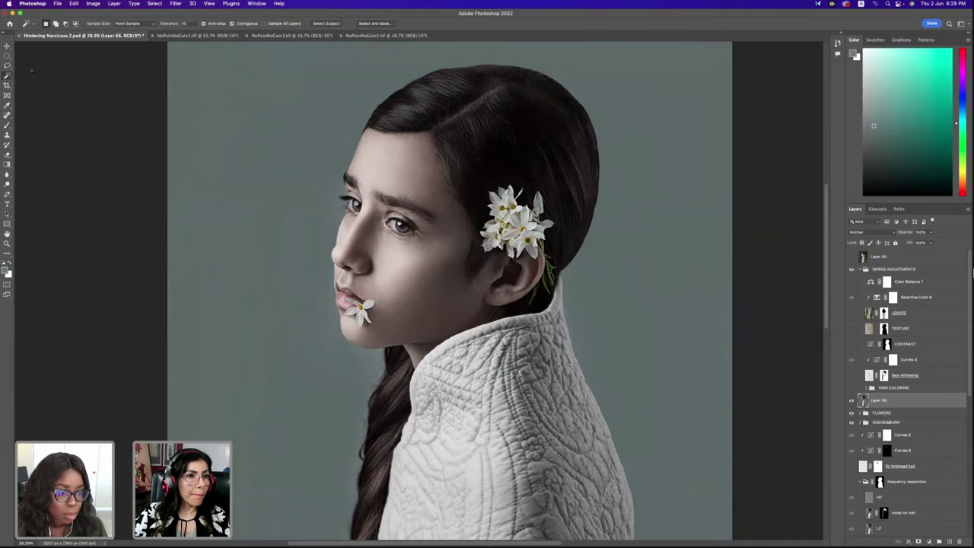
# Select the girl's dark hair with the Quick Selection tool
pyautogui.rightClick(7, 75)
pyautogui.click(34, 81)
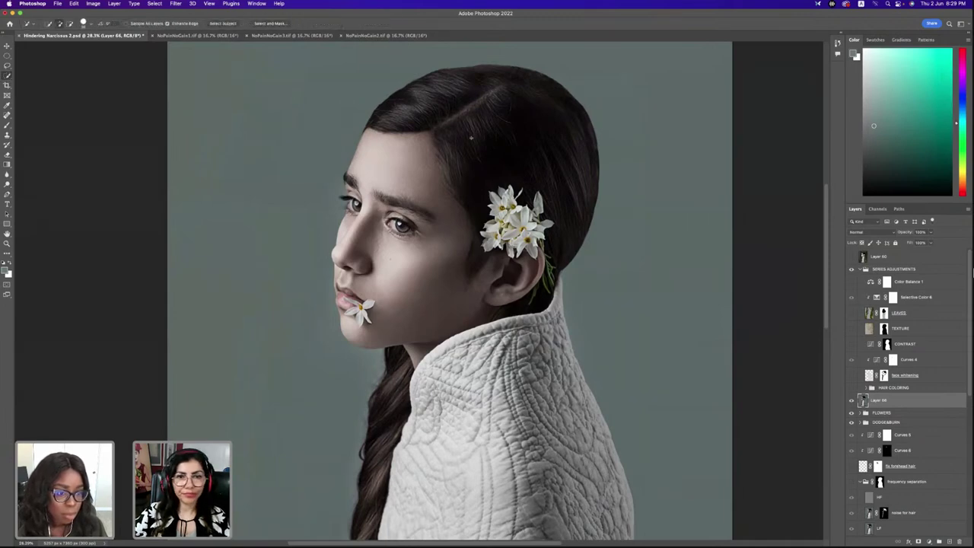
pyautogui.moveTo(443, 91)
pyautogui.mouseDown()
pyautogui.moveTo(567, 264)
pyautogui.moveTo(549, 167)
pyautogui.moveTo(533, 152)
pyautogui.mouseUp()
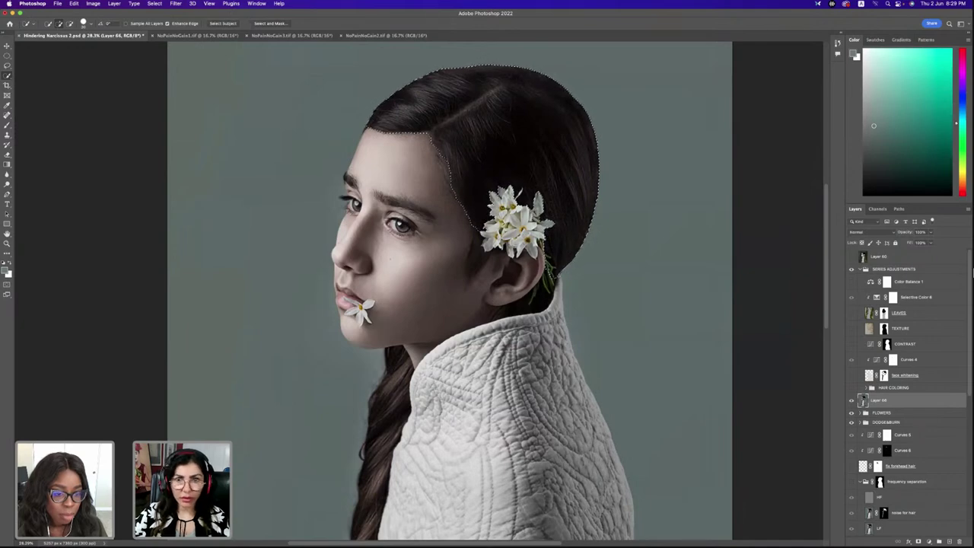
pyautogui.press('alt')
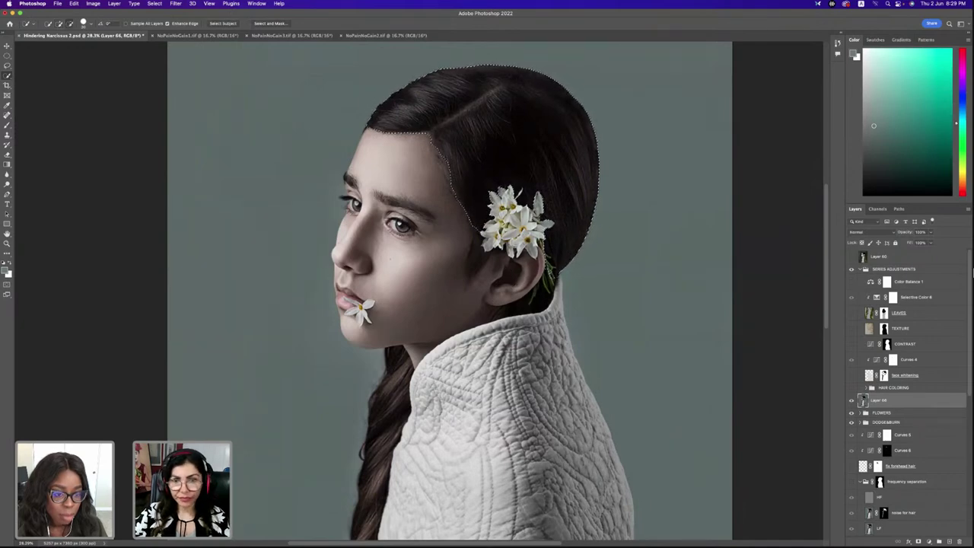
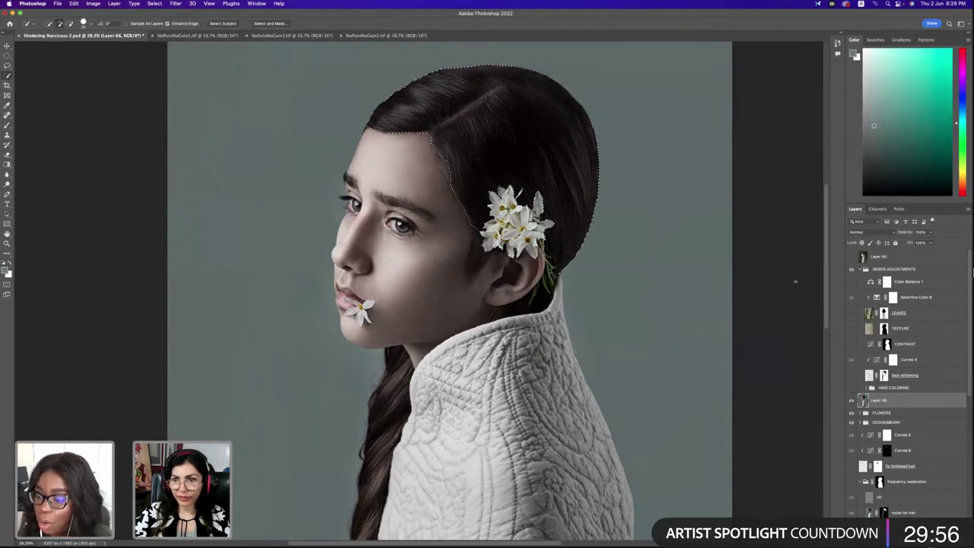
# Paint the Quick Selection down the braid's left edge to add the whole braid
pyautogui.scroll(-5, 825, 280)
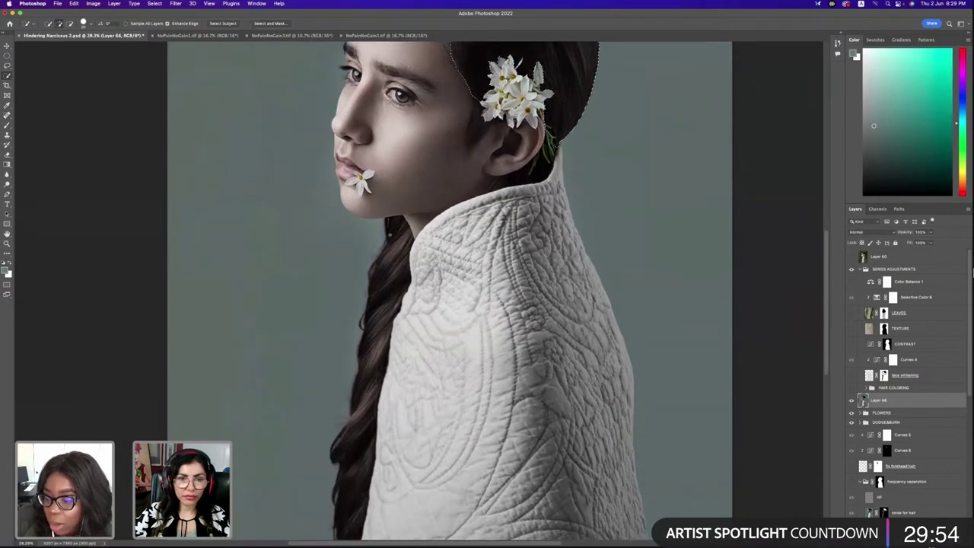
pyautogui.moveTo(394, 230)
pyautogui.mouseDown()
pyautogui.moveTo(341, 480)
pyautogui.moveTo(342, 526)
pyautogui.mouseUp()
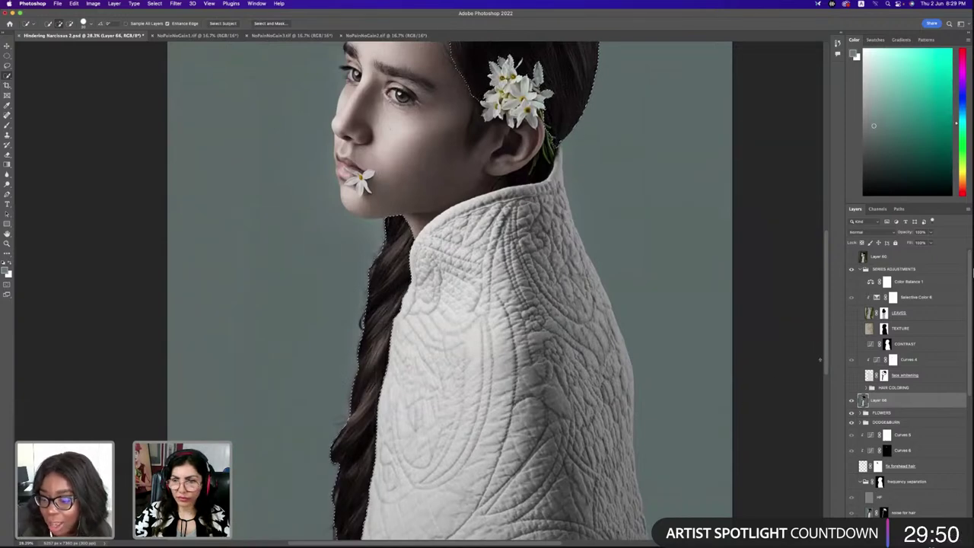
pyautogui.scroll(-3, 825, 359)
pyautogui.scroll(8, 822, 321)
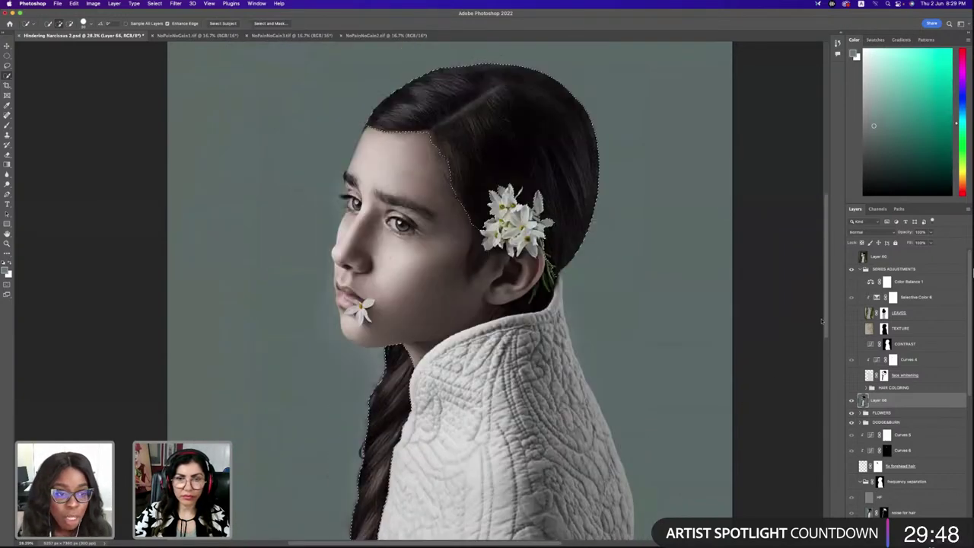
pyautogui.scroll(-10, 822, 334)
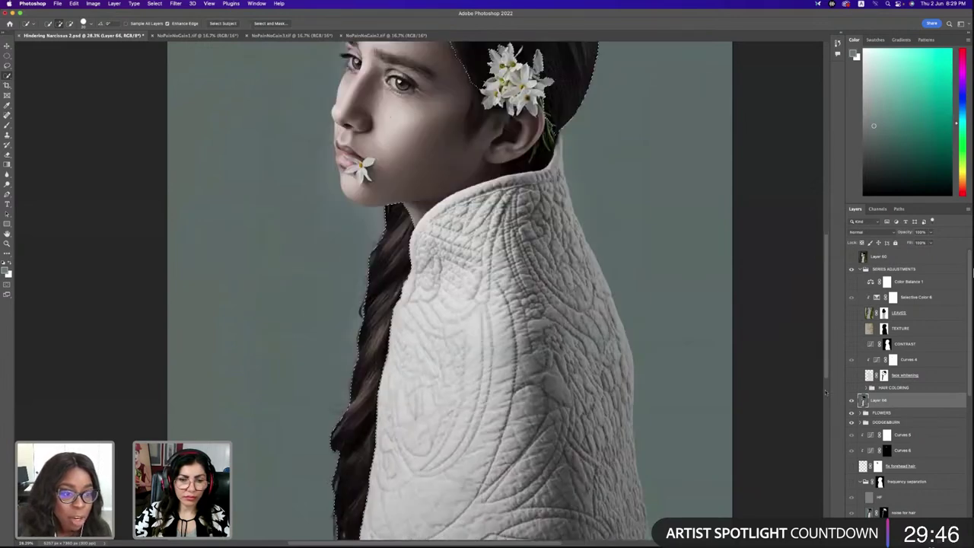
pyautogui.scroll(5, 825, 377)
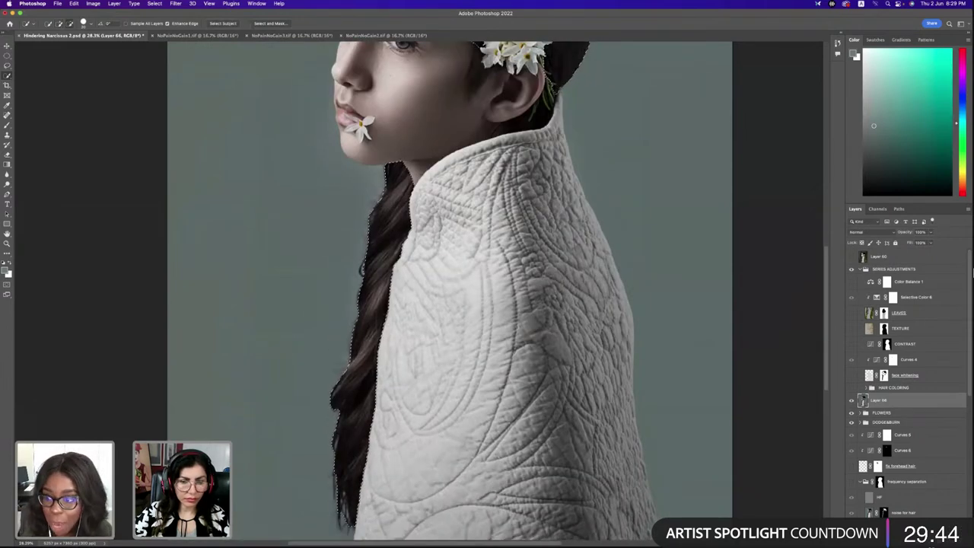
pyautogui.press('shift+super+i')
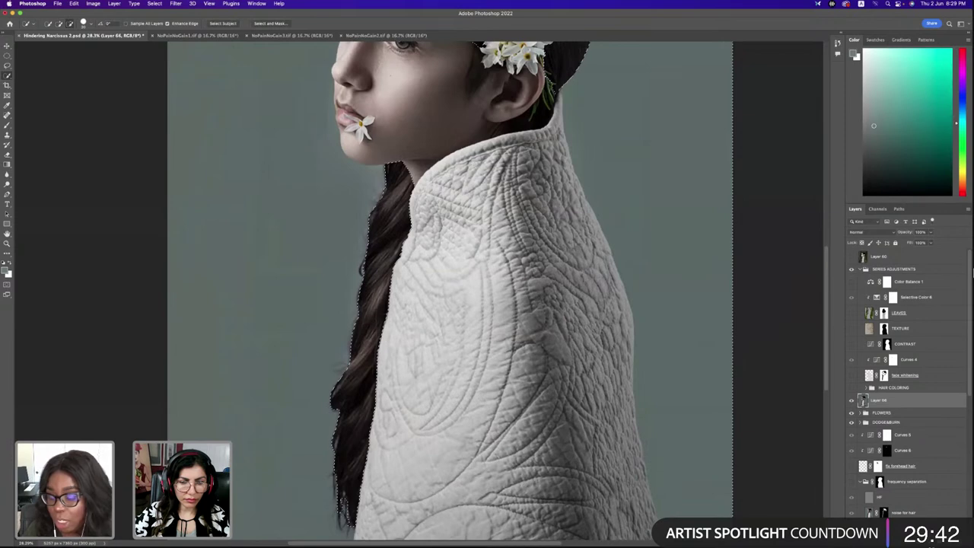
pyautogui.scroll(5, 449, 289)
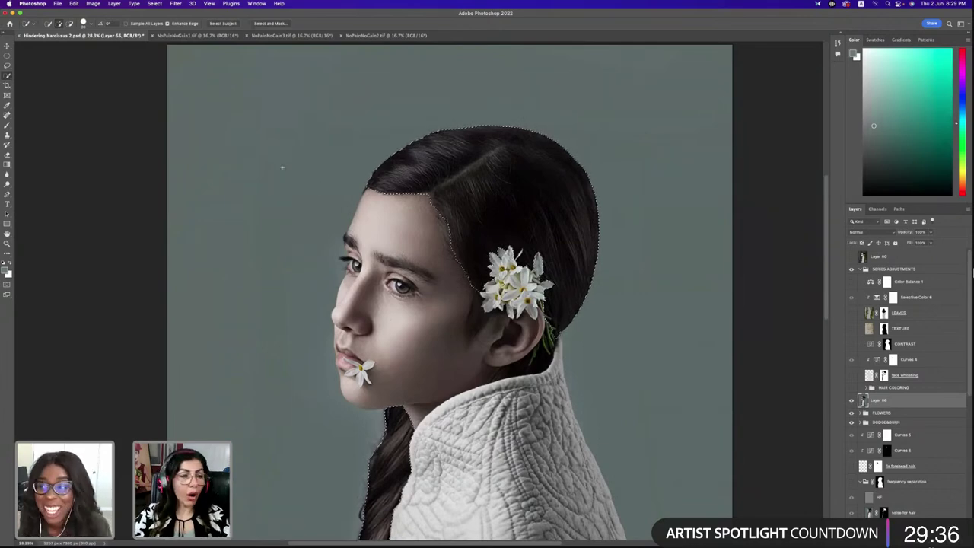
# Magic Wand the dark hair beside and below the ear, then add a Hue/Saturation adjustment layer
pyautogui.click(8, 75)
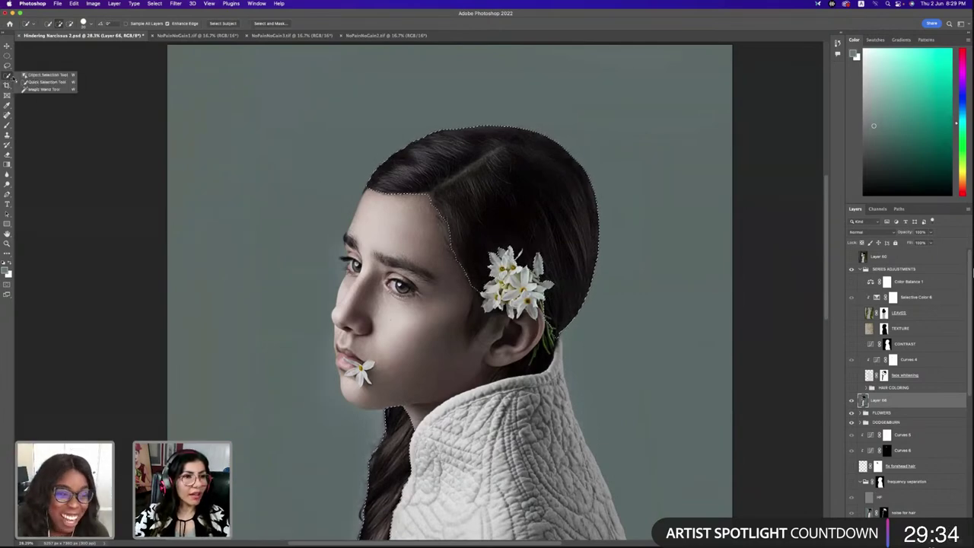
pyautogui.click(34, 89)
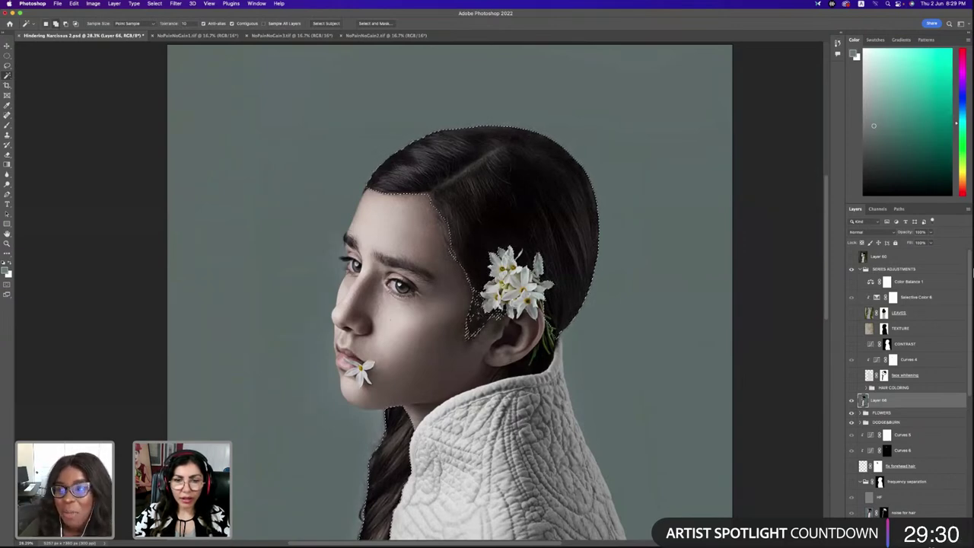
pyautogui.keyDown('shift'); pyautogui.click(474, 326); pyautogui.keyUp('shift')
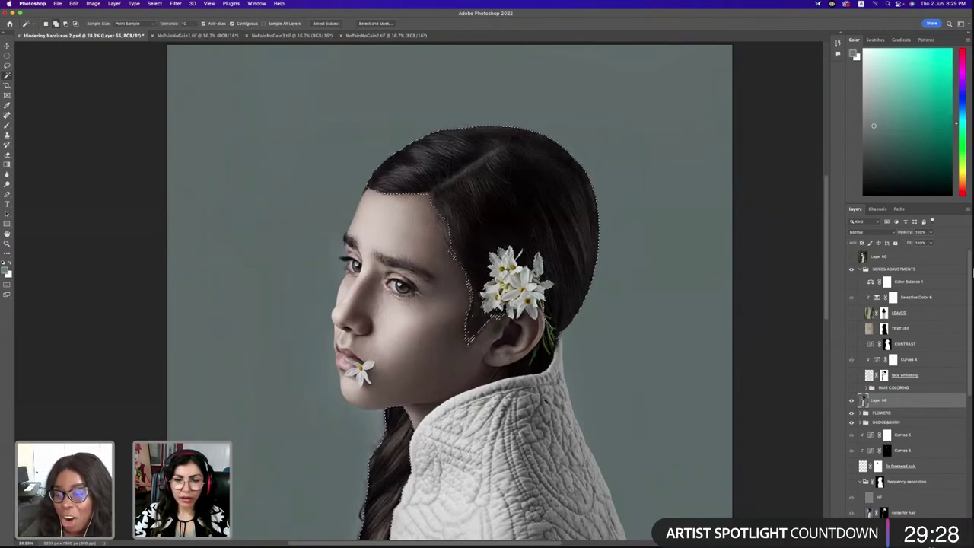
pyautogui.keyDown('shift'); pyautogui.click(519, 362); pyautogui.keyUp('shift')
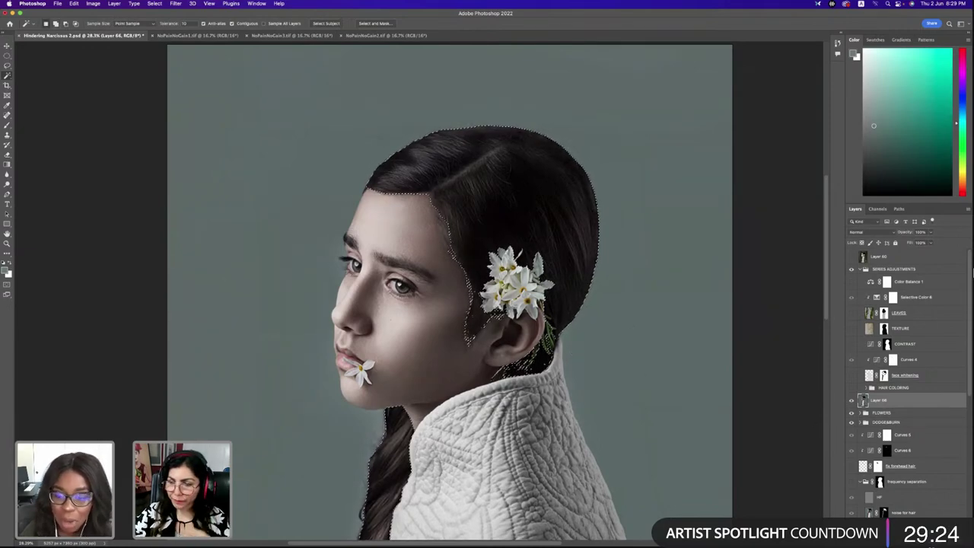
pyautogui.click(917, 537)
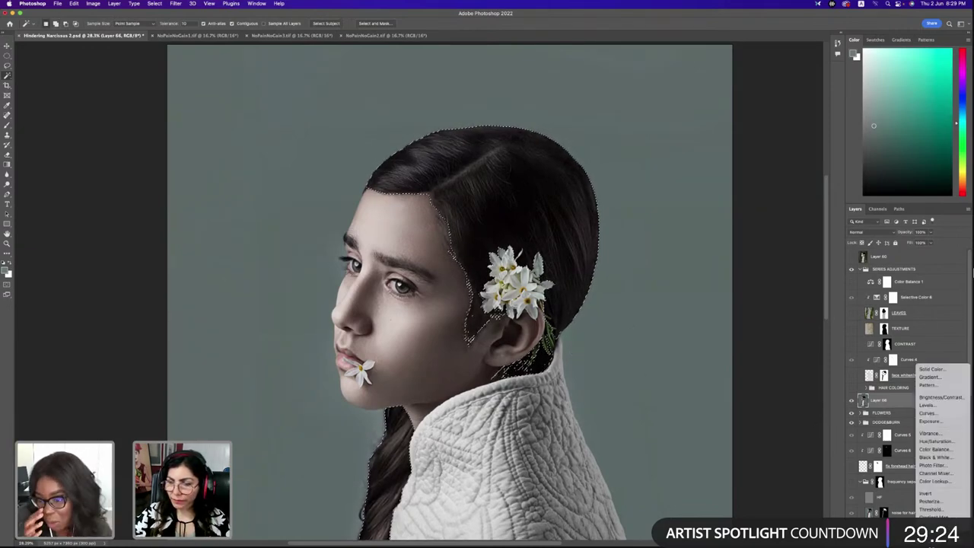
pyautogui.click(936, 441)
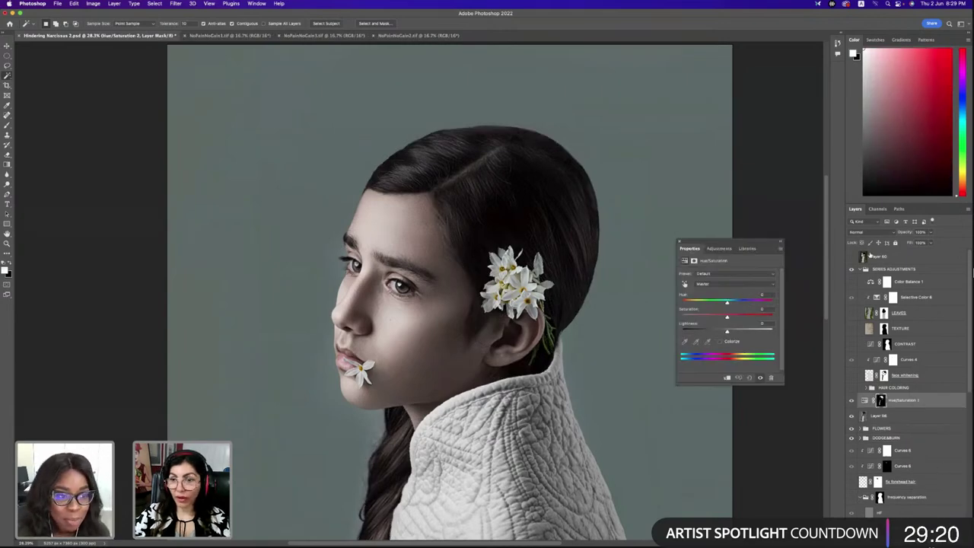
# Try Color and Luminosity blends, return to Normal, and set Hue about -108, Saturation -40
pyautogui.click(871, 232)
pyautogui.click(868, 431)
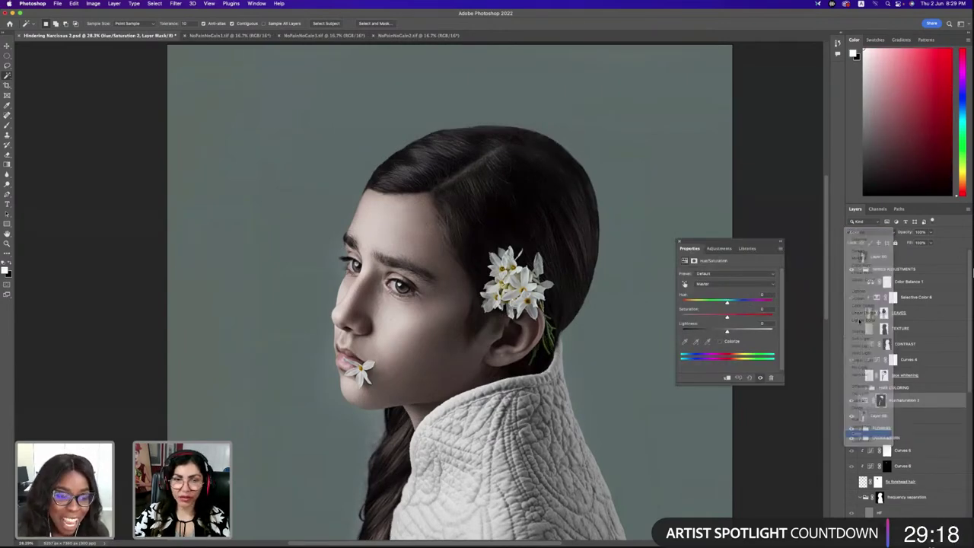
pyautogui.moveTo(727, 303); pyautogui.dragTo(713, 320)
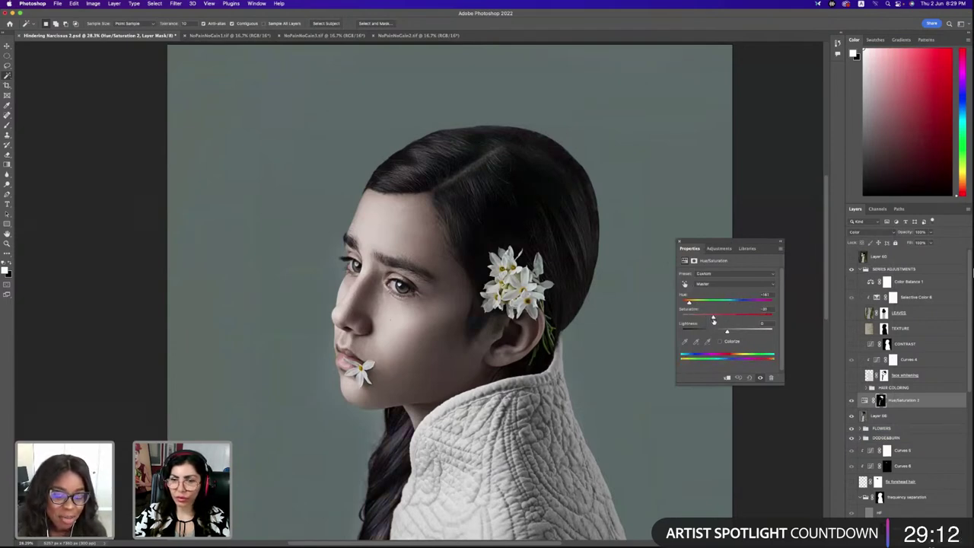
pyautogui.click(875, 232)
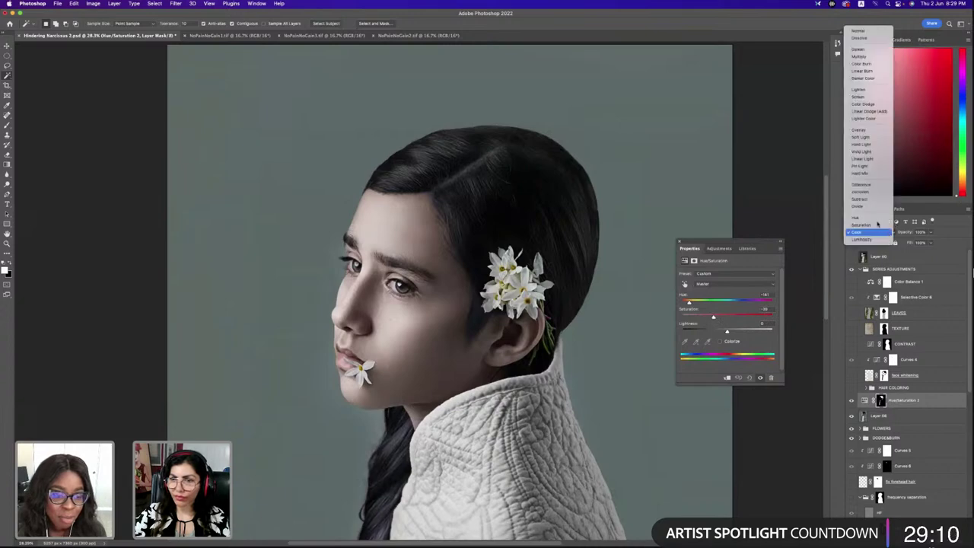
pyautogui.click(875, 239)
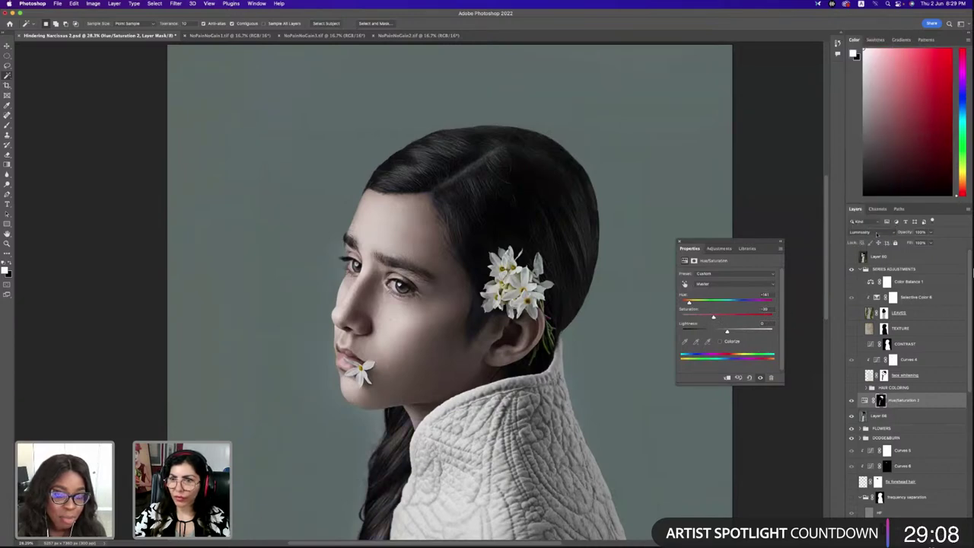
pyautogui.click(875, 232)
pyautogui.click(865, 190)
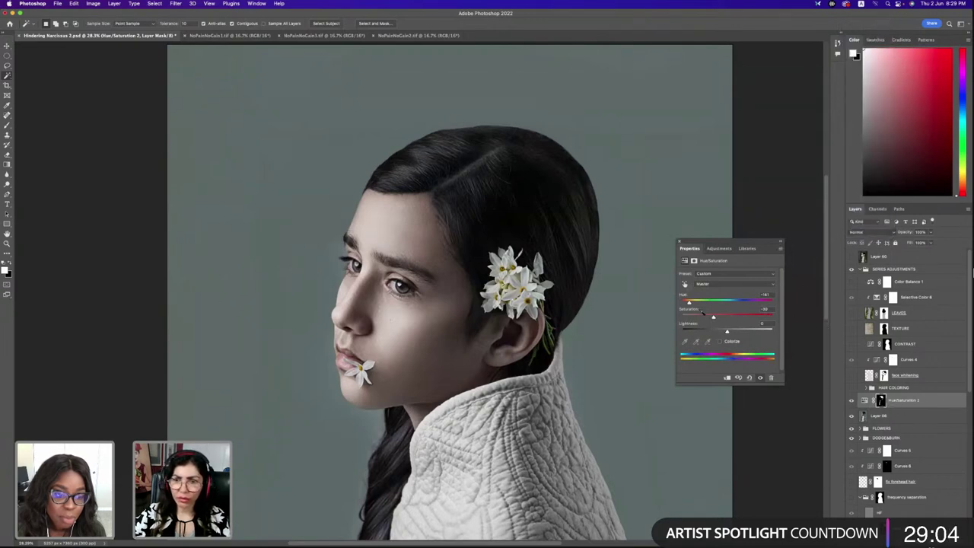
pyautogui.moveTo(689, 303); pyautogui.dragTo(709, 325)
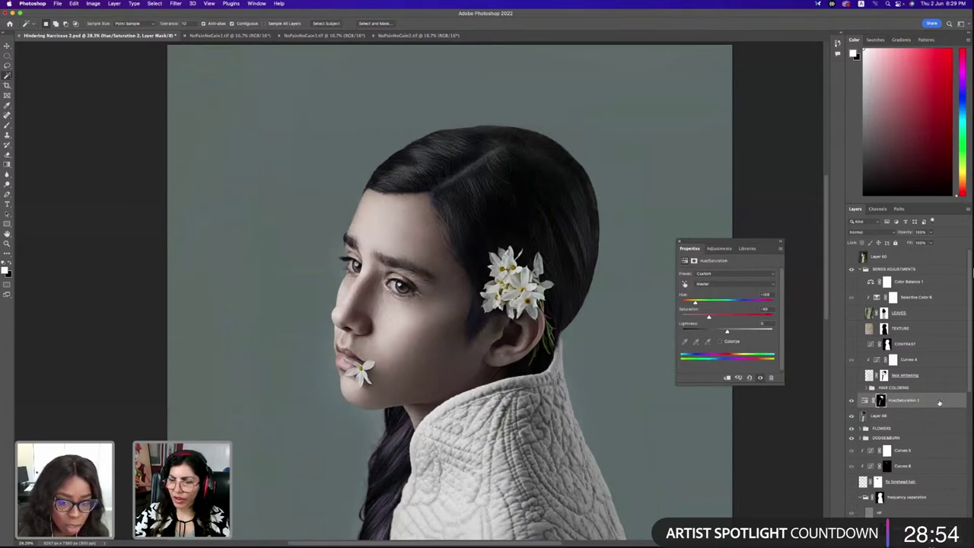
pyautogui.click(864, 400)
# Make Layer 66 active and reselect the previous hair selection
pyautogui.click(877, 417)
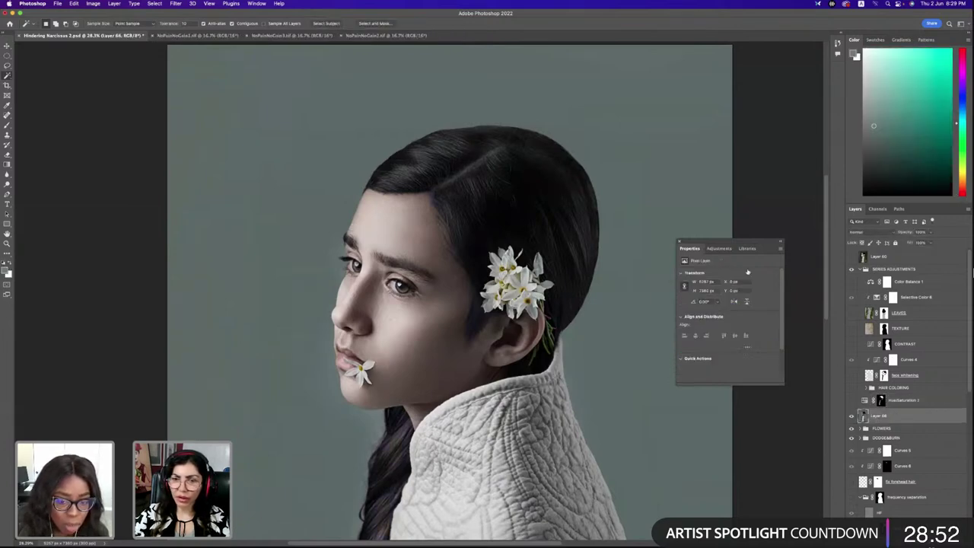
pyautogui.click(155, 3)
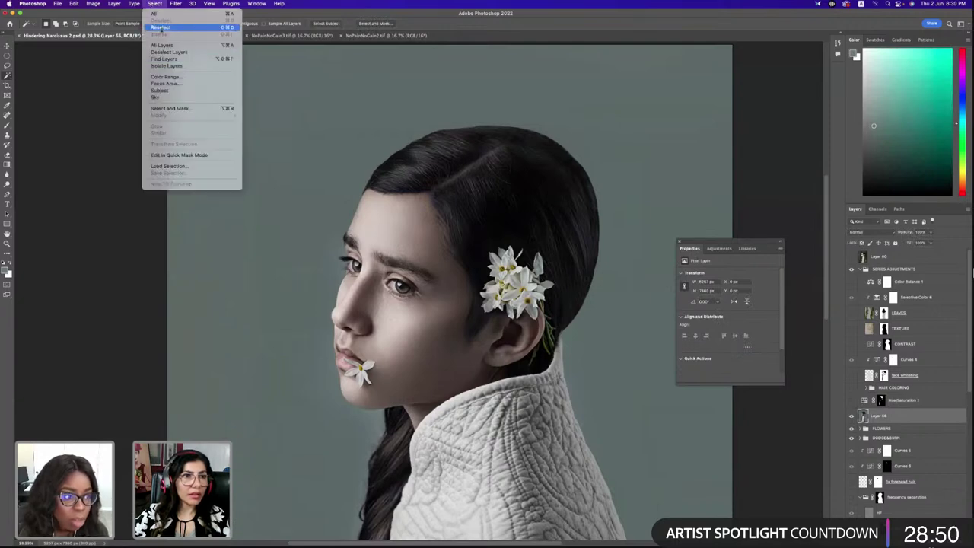
pyautogui.click(161, 29)
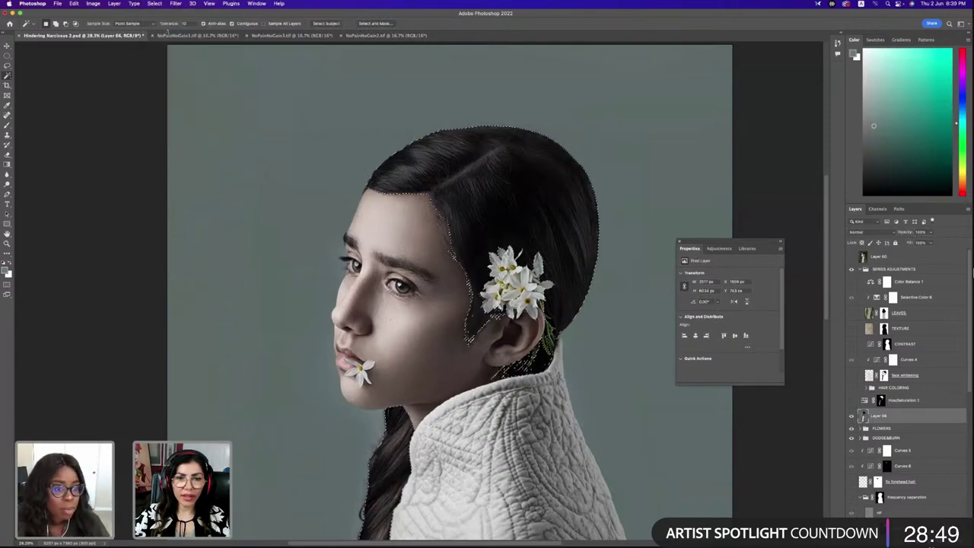
pyautogui.click(680, 242)
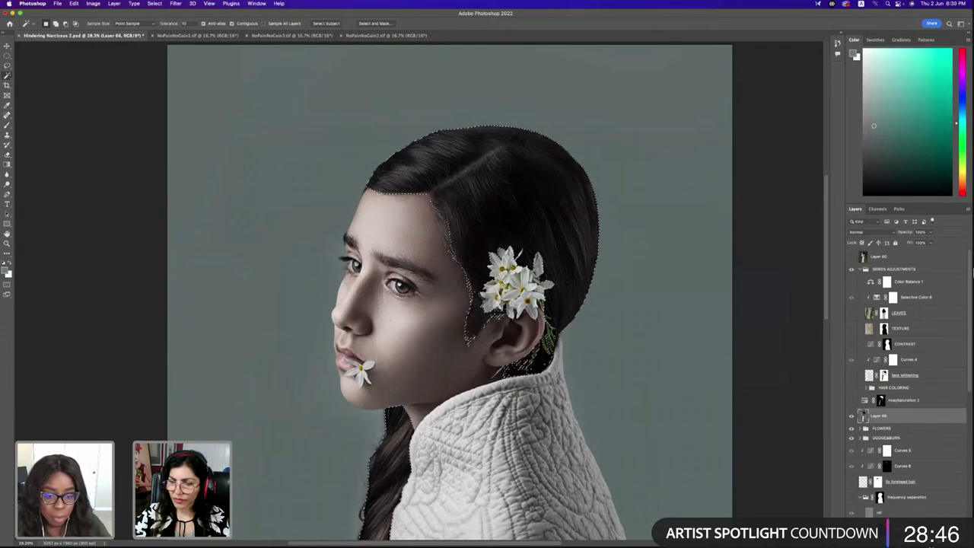
# Add a colorized Hue/Saturation layer at about Hue 32, Saturation 25, blending as Color
pyautogui.rightClick(943, 416)
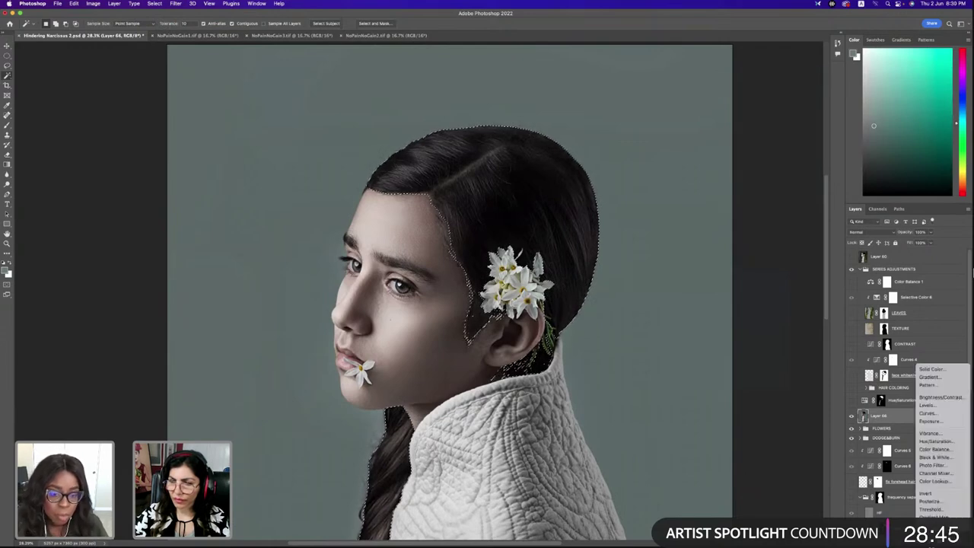
pyautogui.click(957, 457)
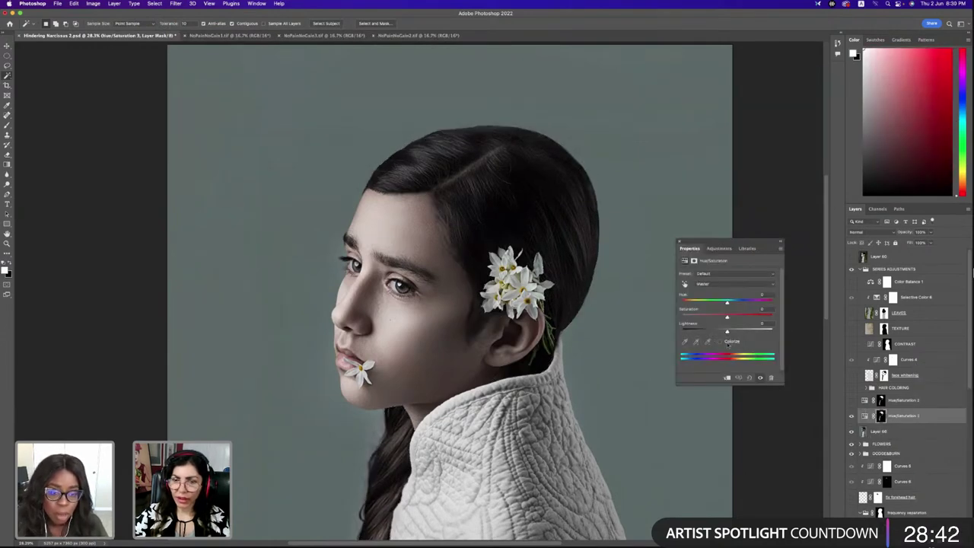
pyautogui.click(727, 342)
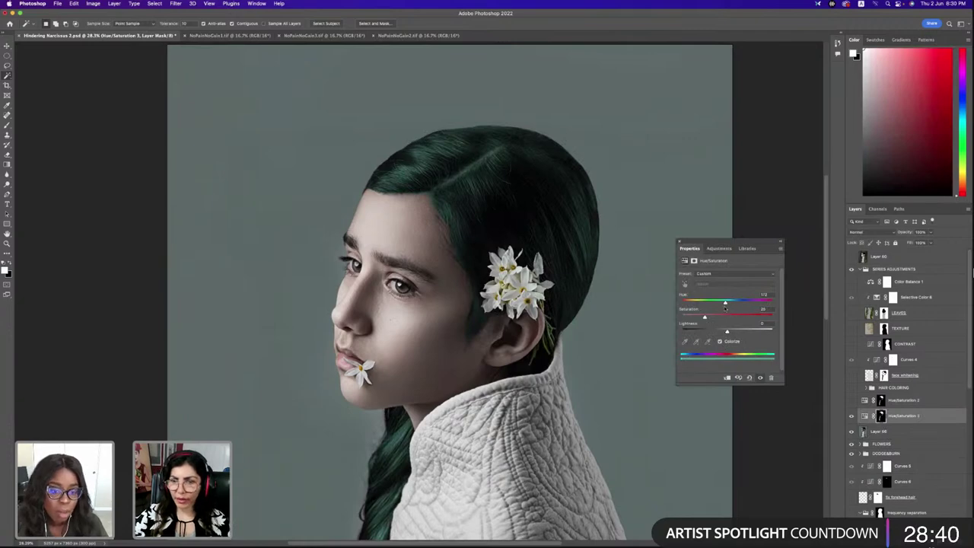
pyautogui.moveTo(725, 304); pyautogui.dragTo(689, 309)
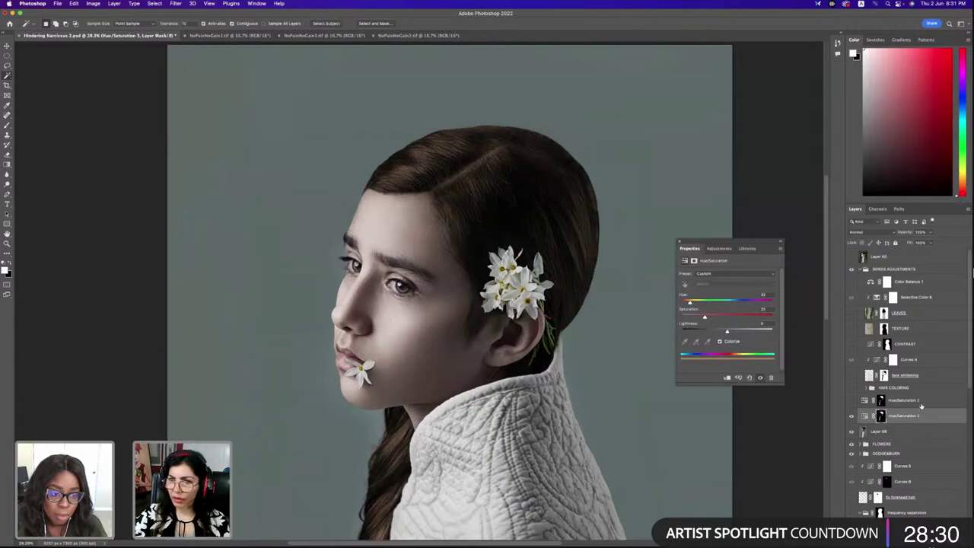
pyautogui.click(678, 242)
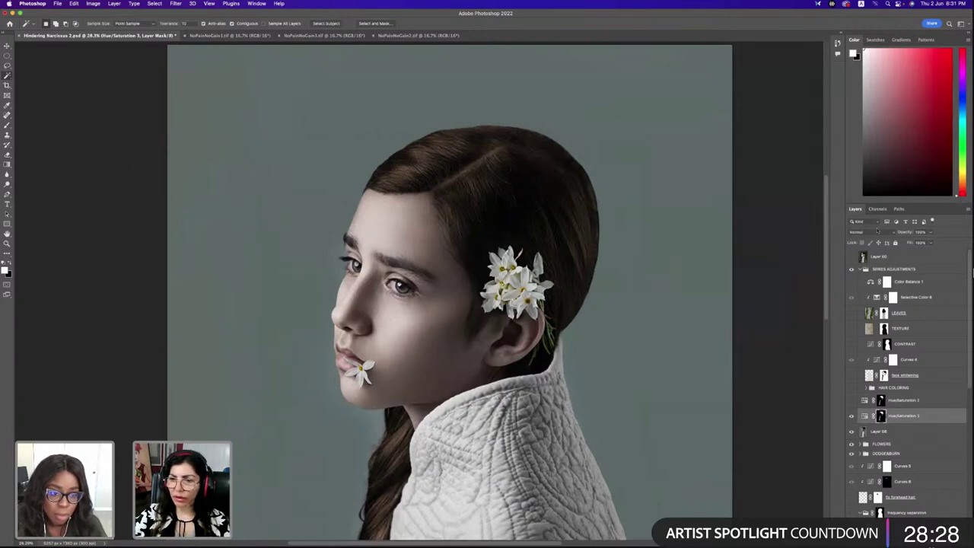
pyautogui.click(875, 232)
pyautogui.click(864, 433)
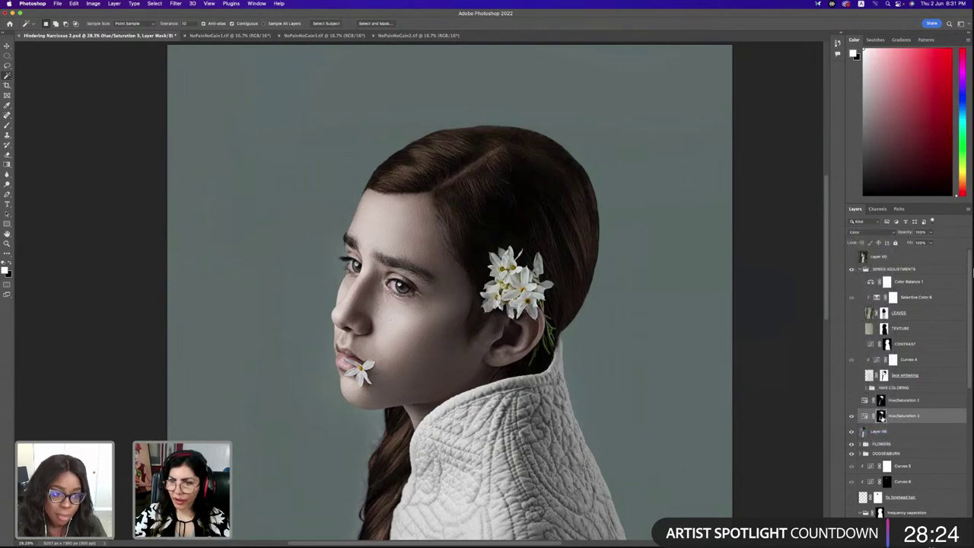
# Pick the Brush at 100% flow with white as the foreground colour
pyautogui.press('b')
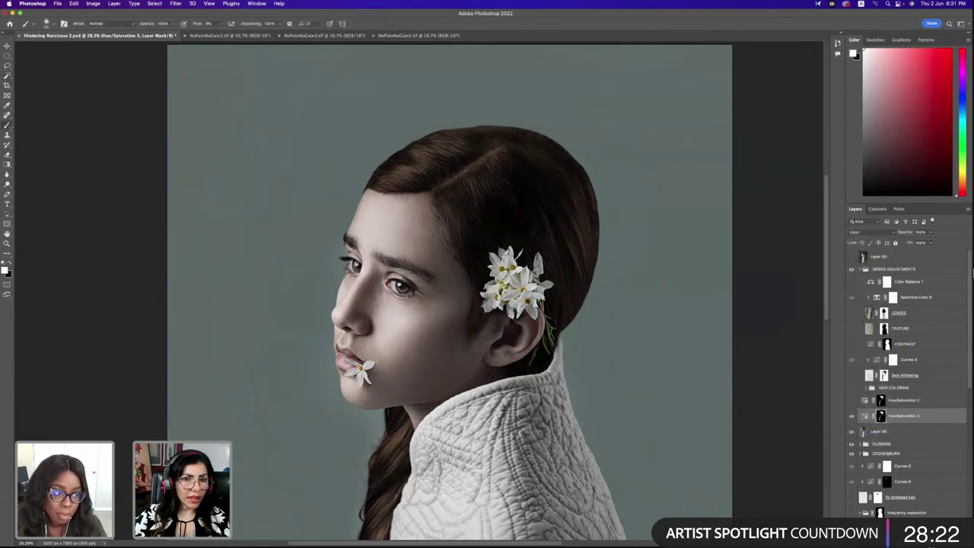
pyautogui.press('x')
pyautogui.press('x')
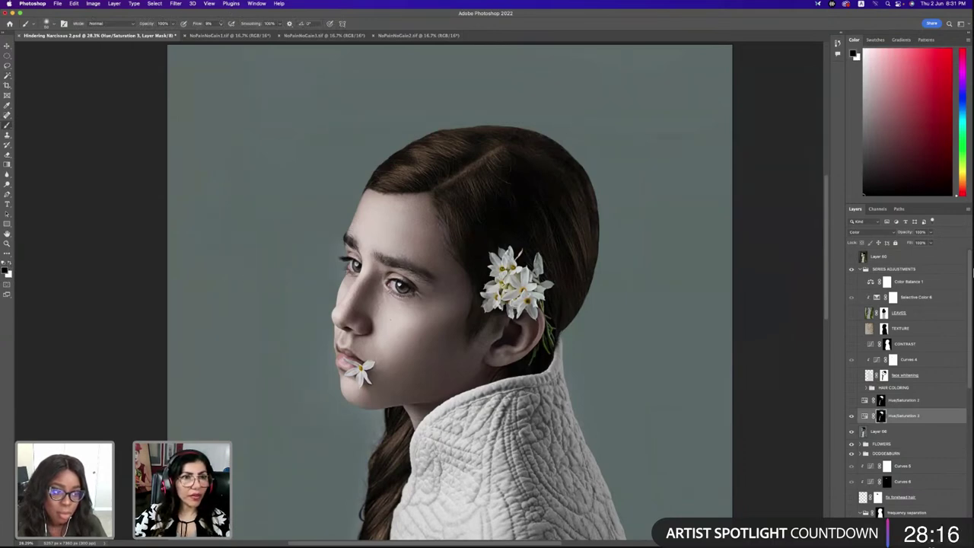
pyautogui.hotkey('shift', '0')
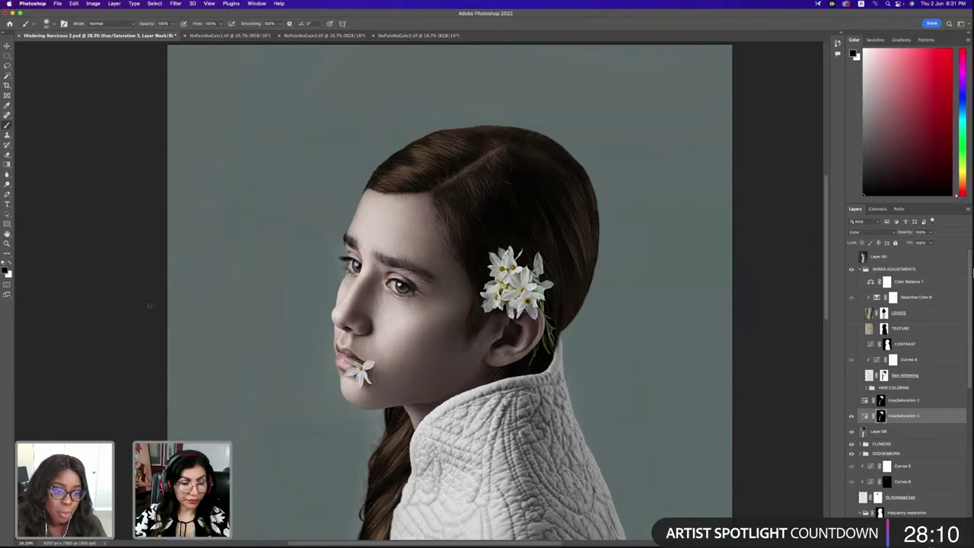
pyautogui.press('x')
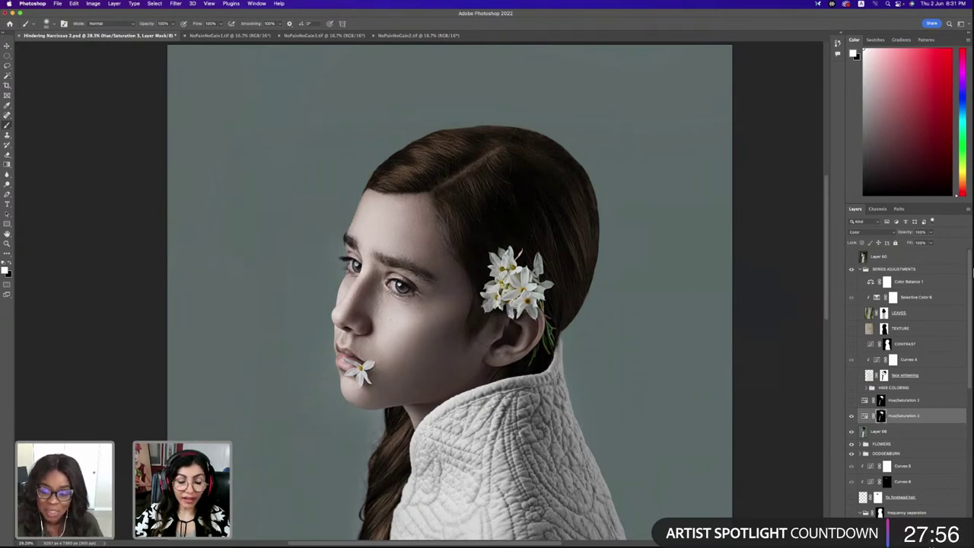
# Zoom to the face, resize the brush, and paint a light 43%-opacity stroke on the hair mask
pyautogui.press('z')
pyautogui.moveTo(384, 253)
pyautogui.mouseDown()
pyautogui.moveTo(415, 254)
pyautogui.moveTo(402, 253)
pyautogui.mouseUp()
pyautogui.press('b')
pyautogui.rightClick(422, 251)
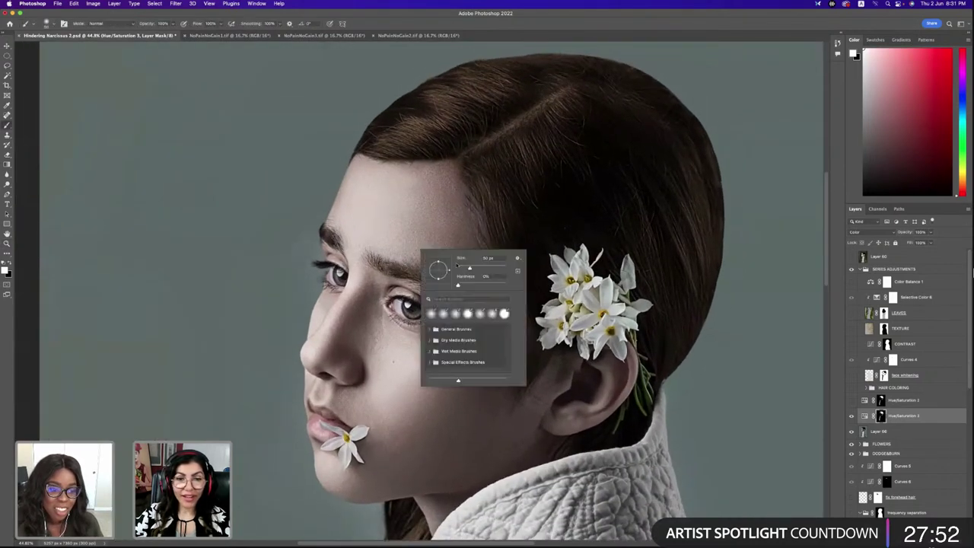
pyautogui.click(489, 258)
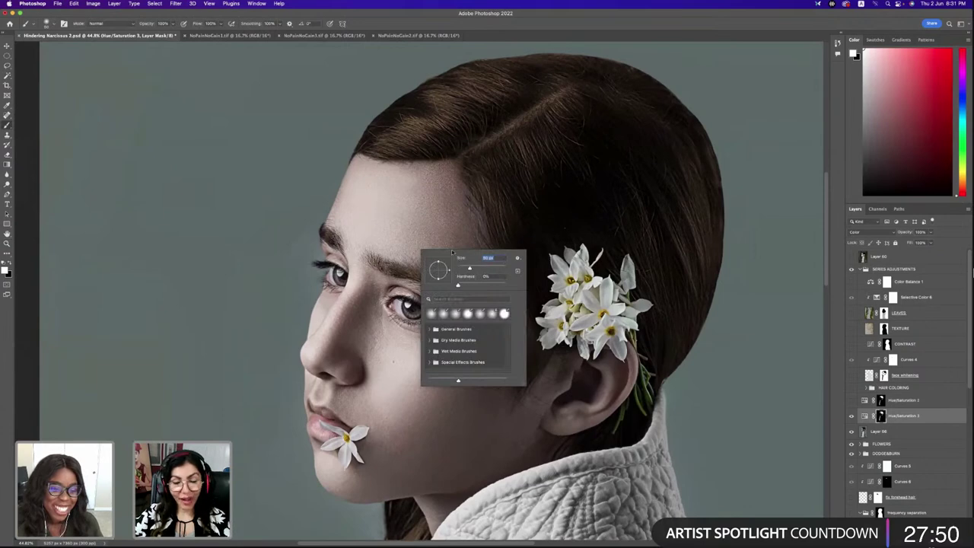
pyautogui.press('BackSpace')
pyautogui.press('Return')
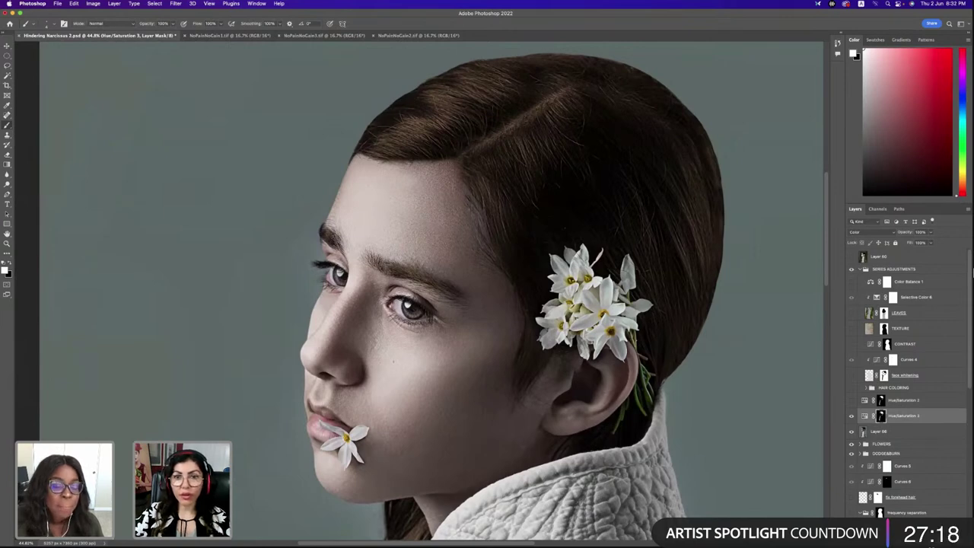
pyautogui.rightClick(502, 195)
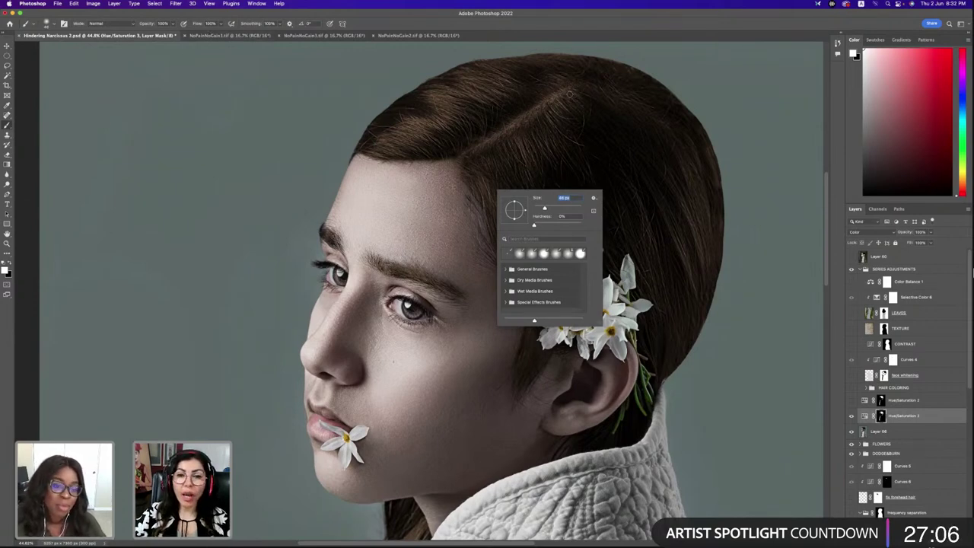
pyautogui.press('Return')
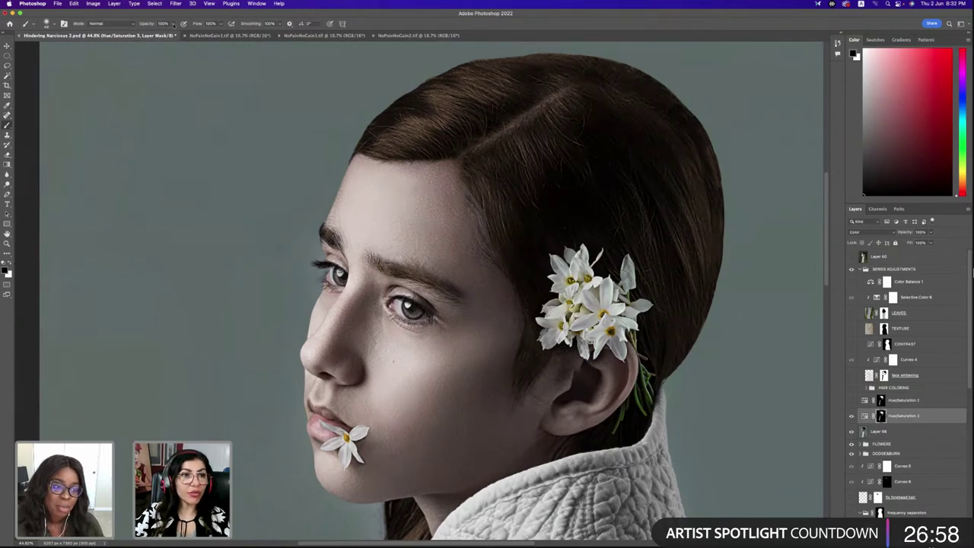
pyautogui.moveTo(173, 24); pyautogui.dragTo(153, 41)
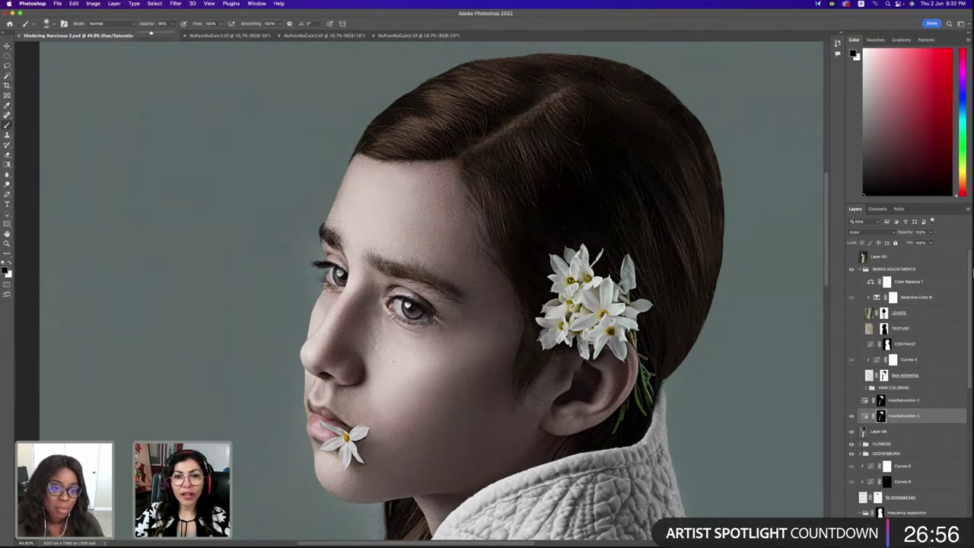
pyautogui.moveTo(568, 90); pyautogui.dragTo(561, 93)
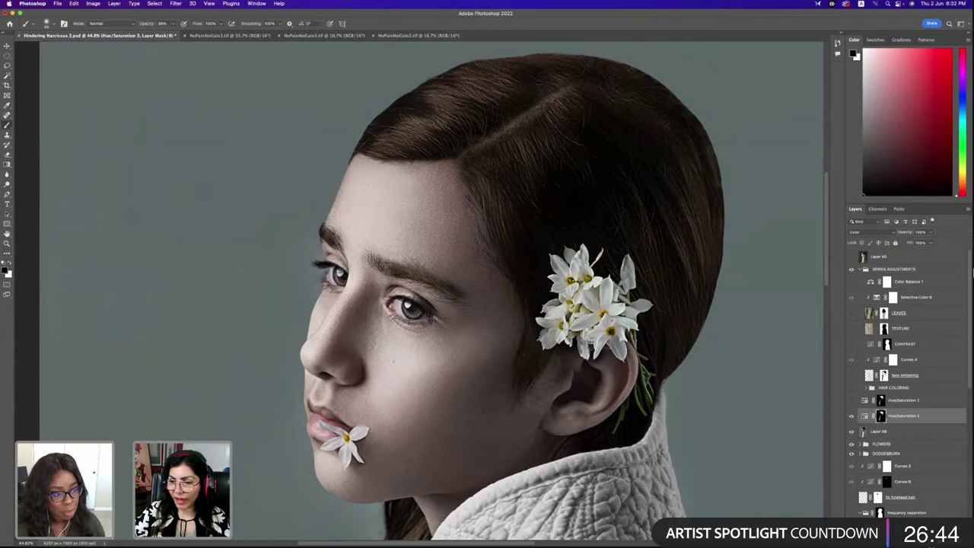
# Discard a stray empty layer and duplicate the Hue/Saturation 3 adjustment layer
pyautogui.hotkey('ctrl', 'shift', 'alt', 'n')
pyautogui.press('x')
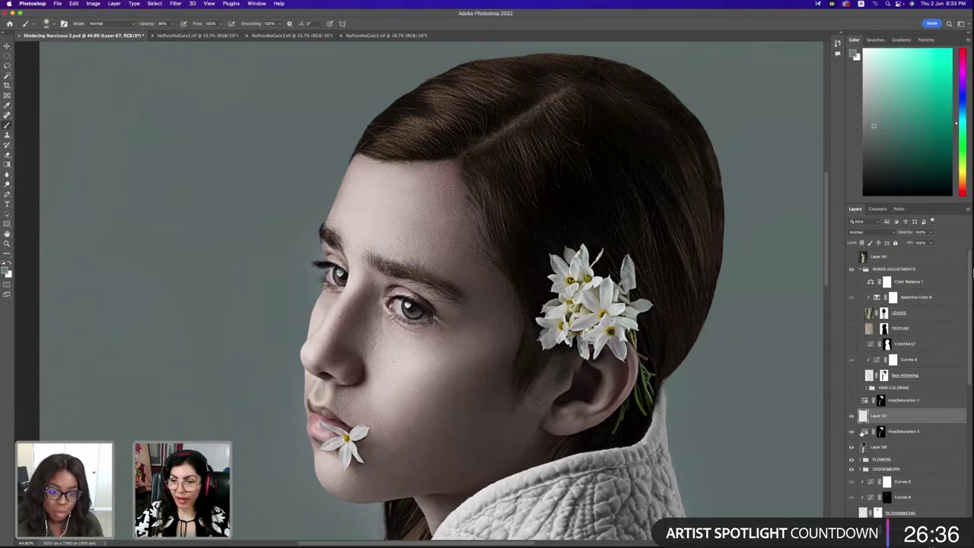
pyautogui.press('Delete')
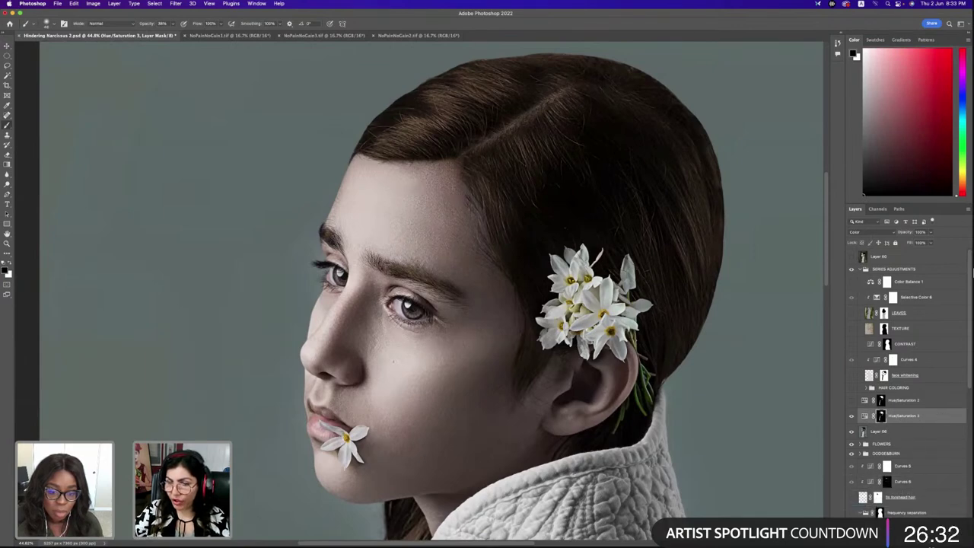
pyautogui.press('super+j')
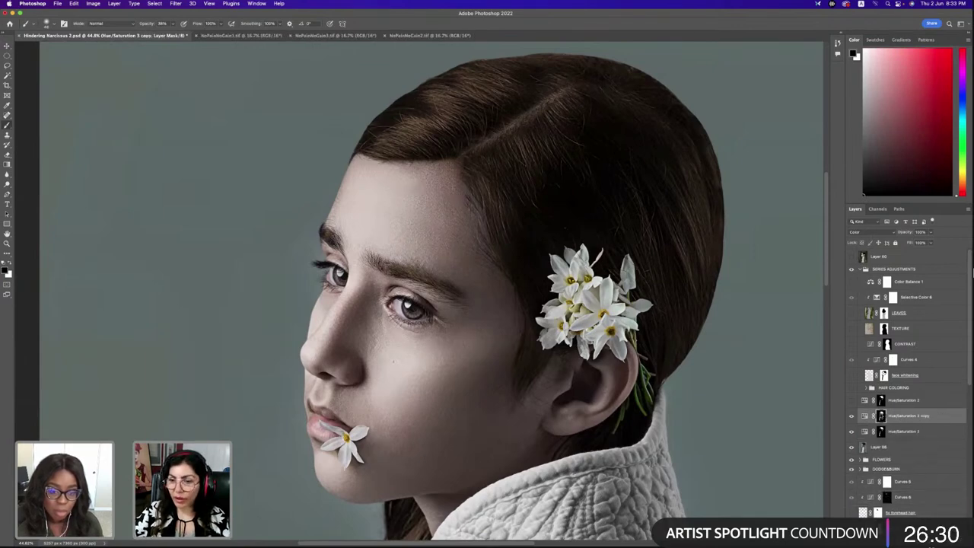
# Replace the copy's layer mask with a new inverted, all-black mask
pyautogui.rightClick(881, 416)
pyautogui.click(920, 457)
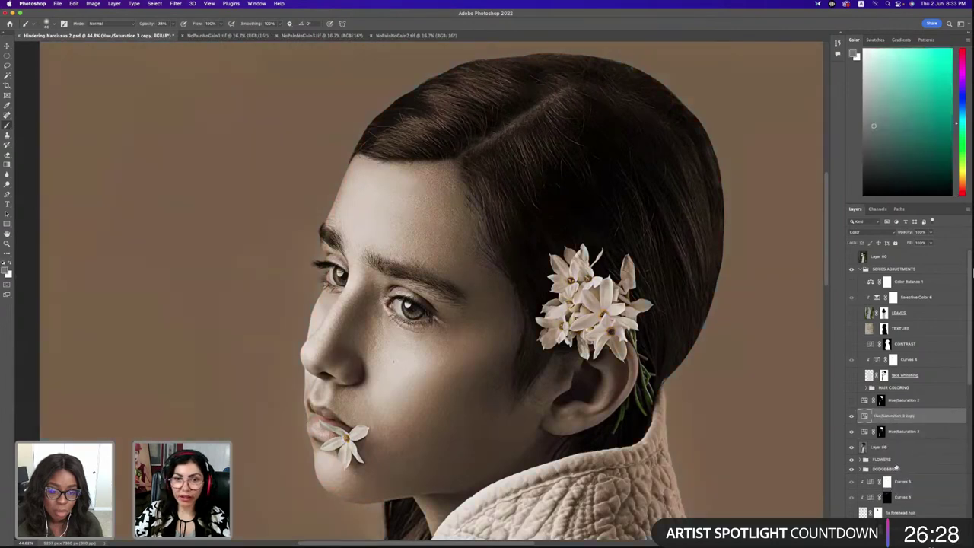
pyautogui.click(895, 535)
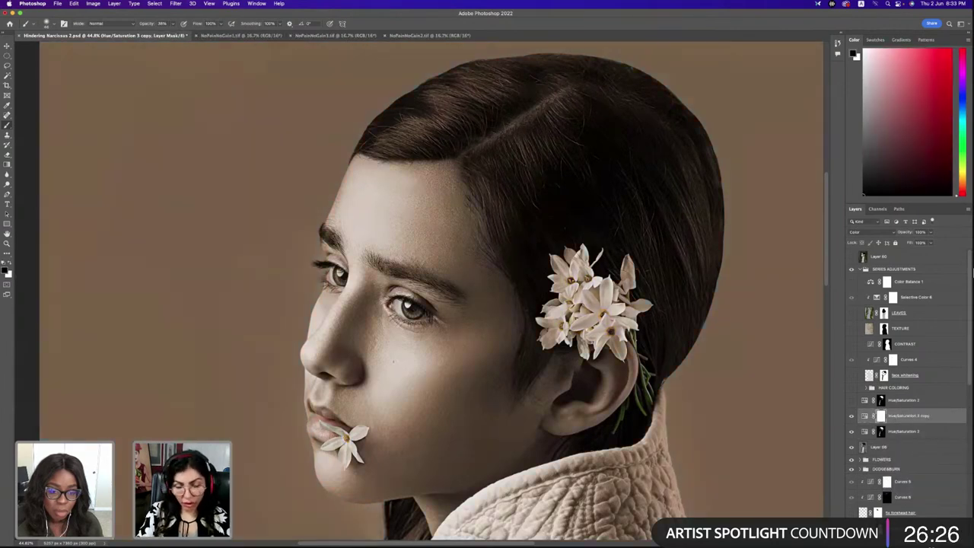
pyautogui.press('super+i')
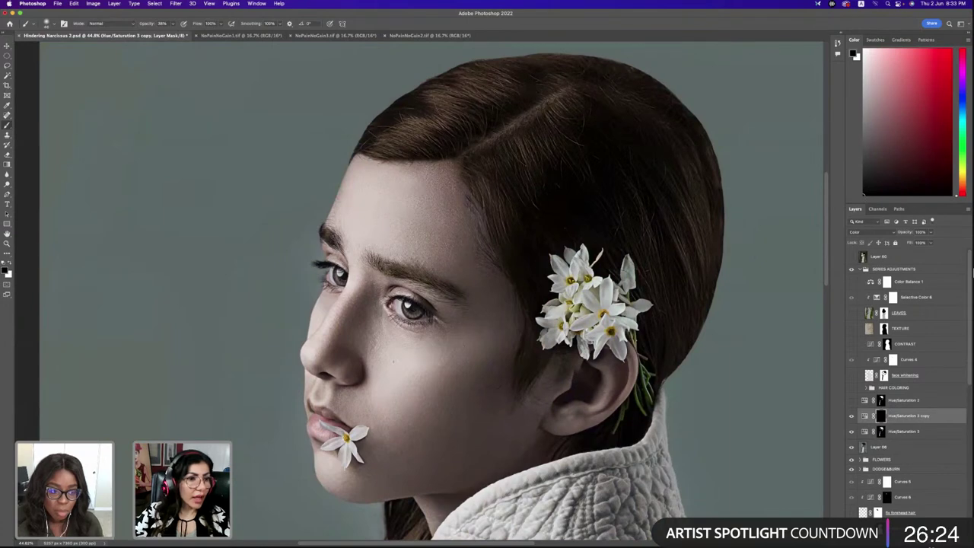
# Set up a smaller white brush at 100% opacity
pyautogui.press('x')
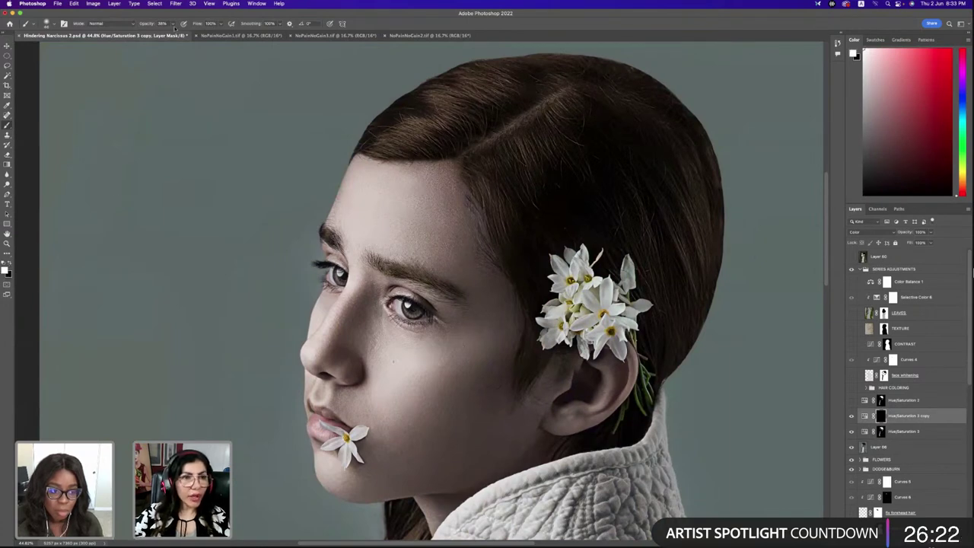
pyautogui.moveTo(169, 24); pyautogui.dragTo(194, 34)
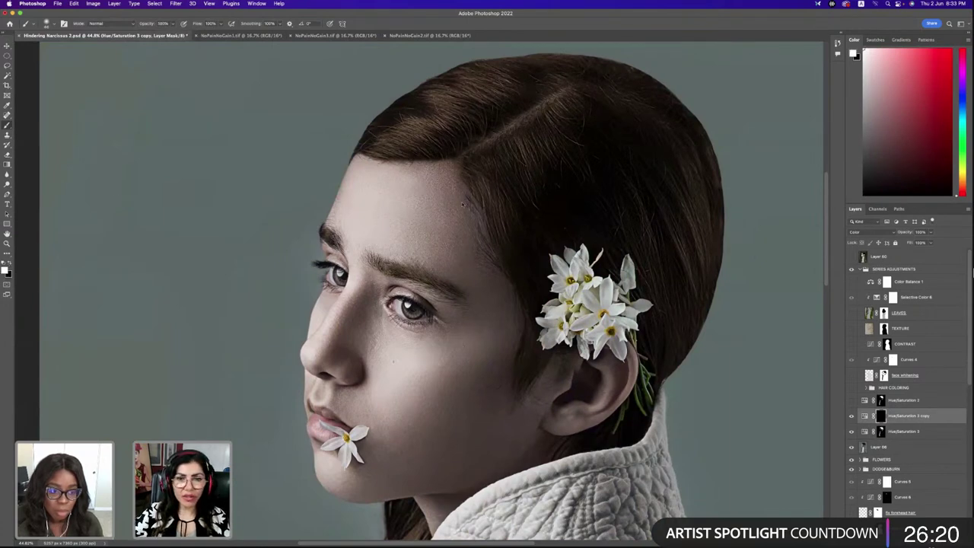
pyautogui.rightClick(504, 238)
pyautogui.moveTo(513, 220); pyautogui.dragTo(506, 220)
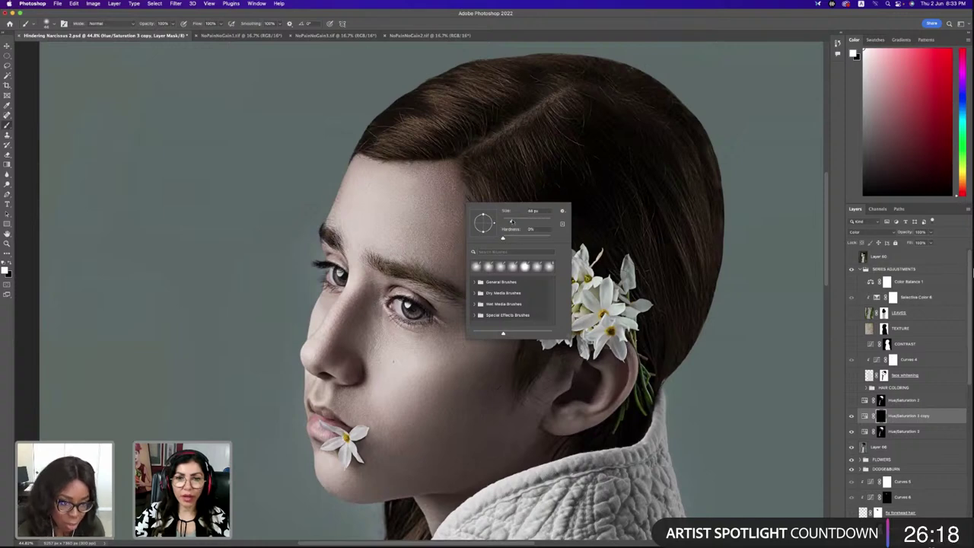
pyautogui.press('Return')
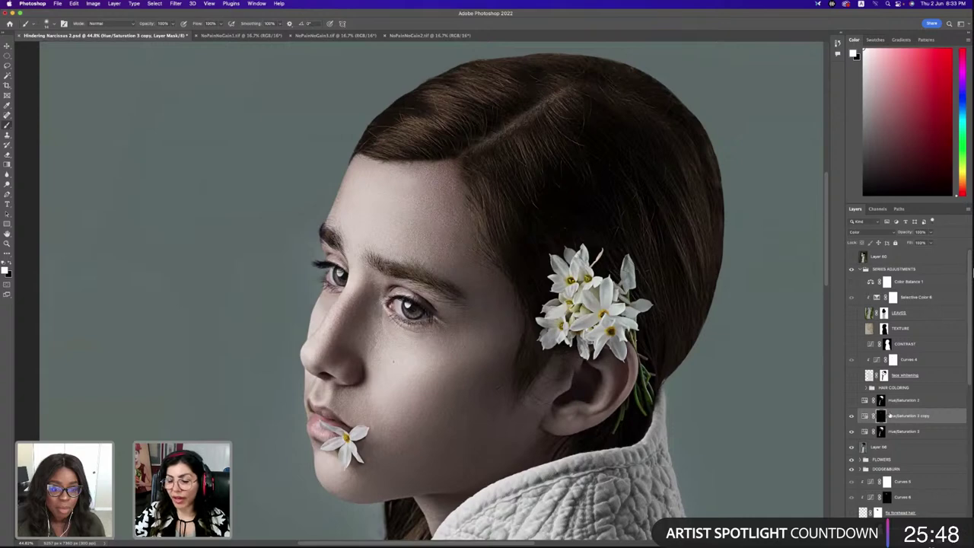
# Create Layer 67 above the copy, sample a hair brown, and set it to Soft Light
pyautogui.click(933, 416)
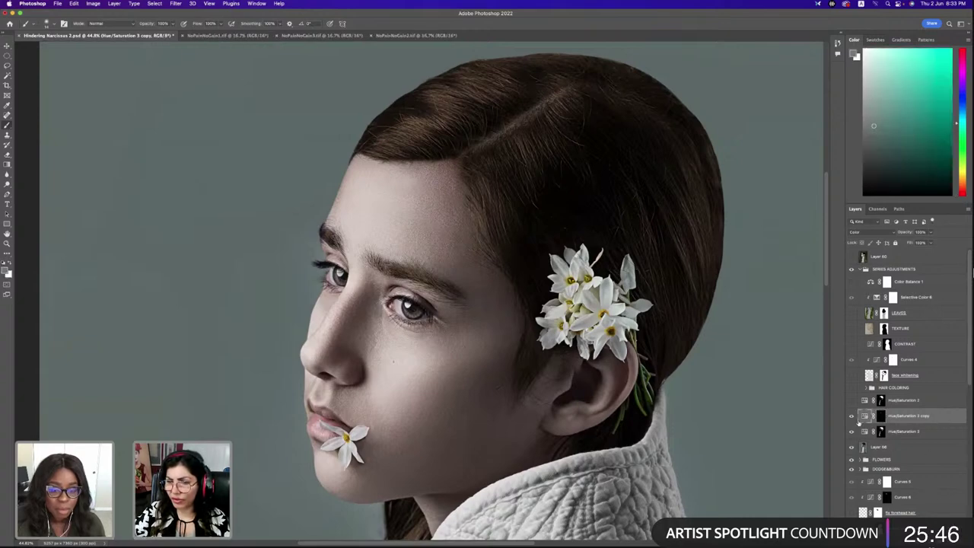
pyautogui.press('super+shift+alt+n')
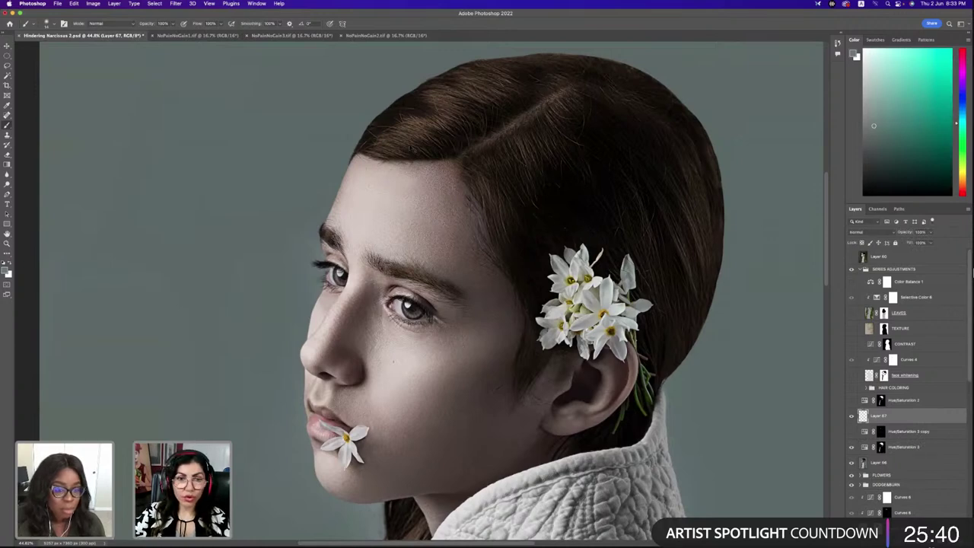
pyautogui.keyDown('alt'); pyautogui.click(425, 127); pyautogui.keyUp('alt')
pyautogui.keyDown('alt'); pyautogui.click(446, 117); pyautogui.keyUp('alt')
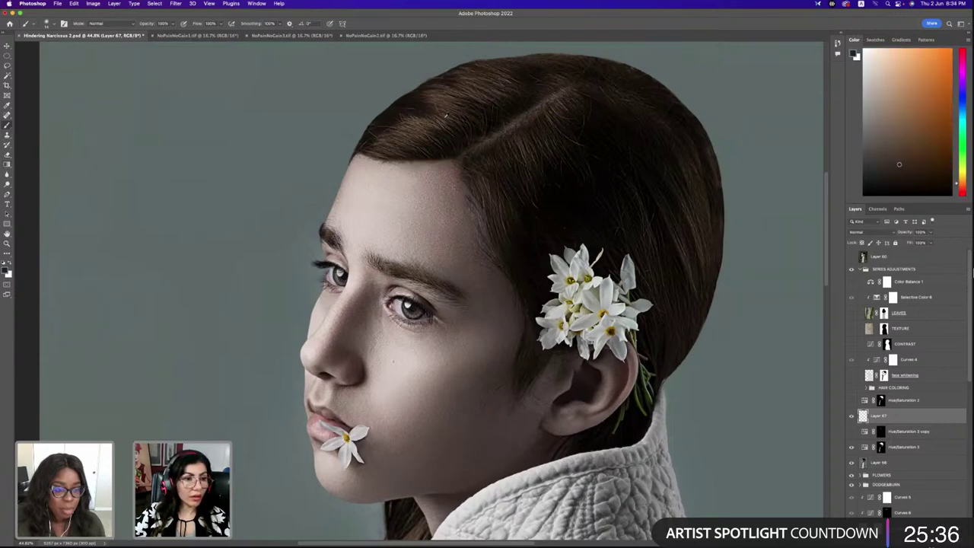
pyautogui.keyDown('alt'); pyautogui.click(447, 97); pyautogui.keyUp('alt')
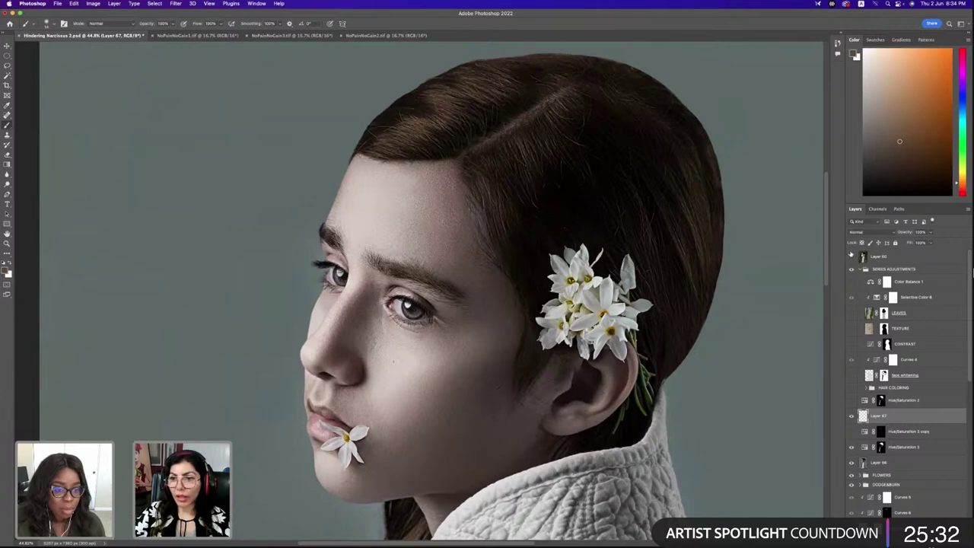
pyautogui.click(868, 232)
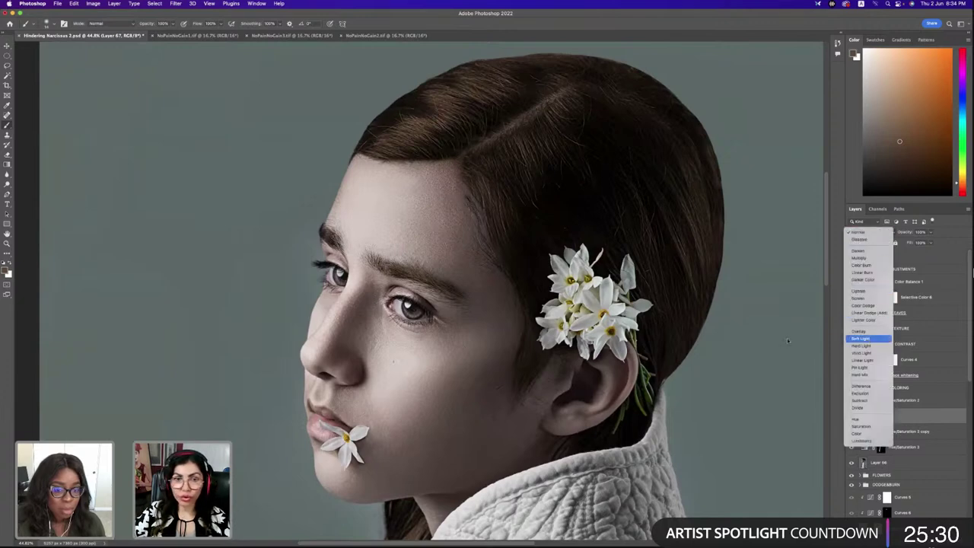
pyautogui.click(865, 341)
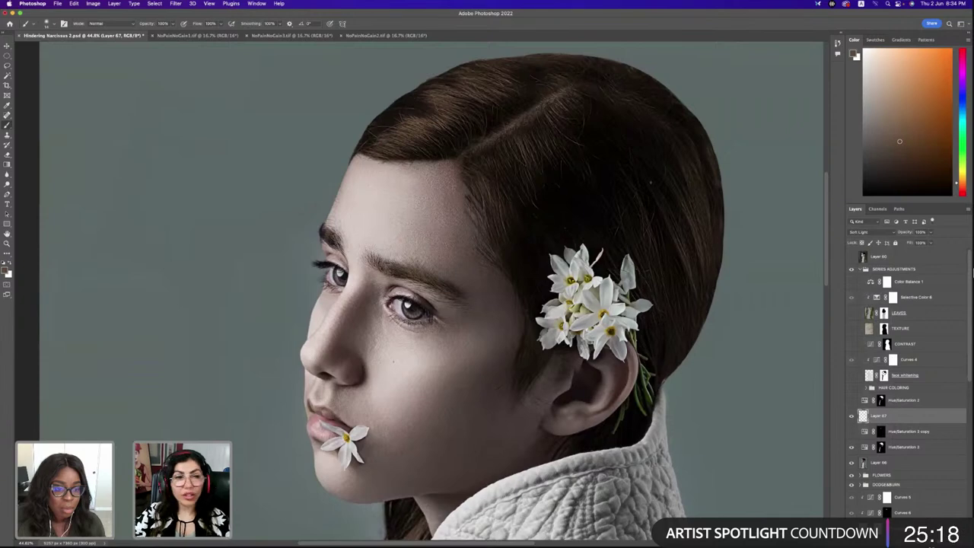
# Apply a Gaussian Blur to Layer 67
pyautogui.click(175, 4)
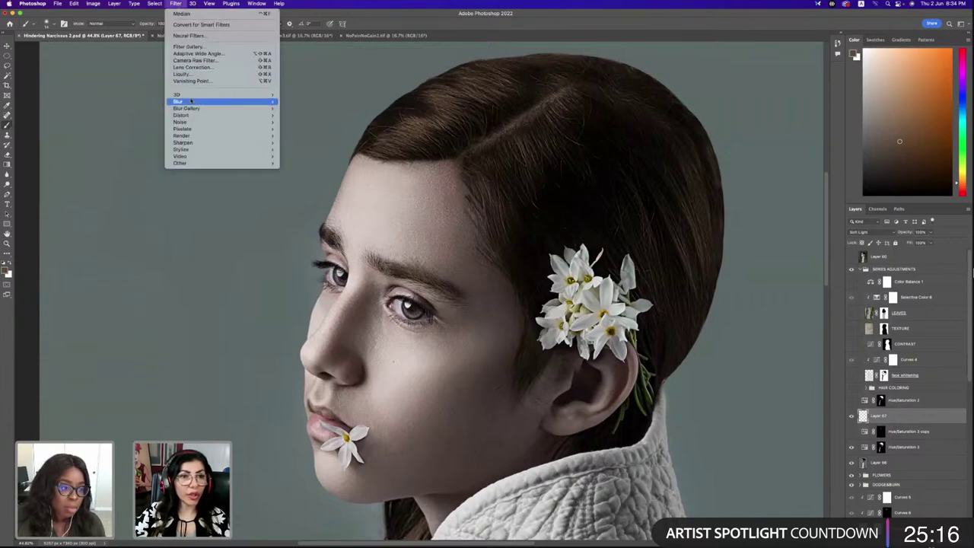
pyautogui.moveTo(251, 102)
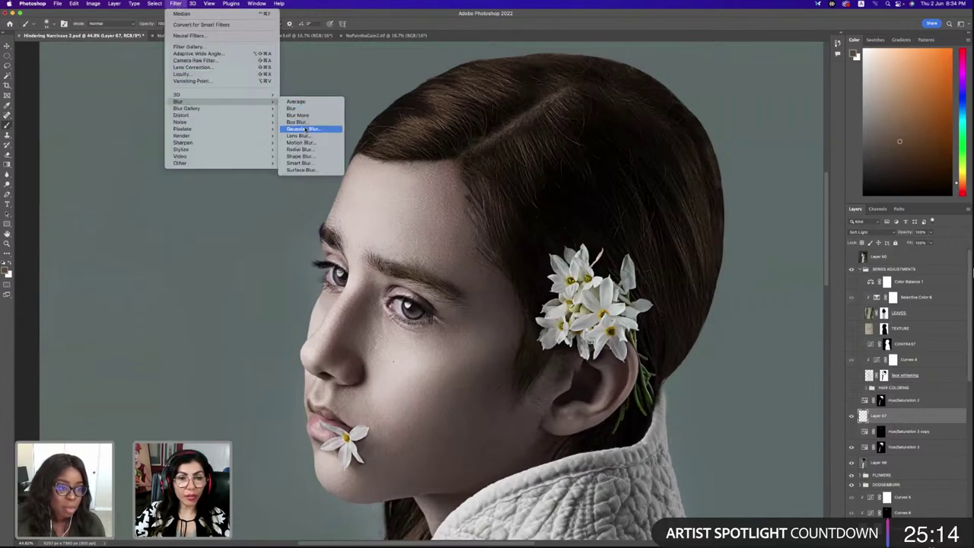
pyautogui.click(305, 129)
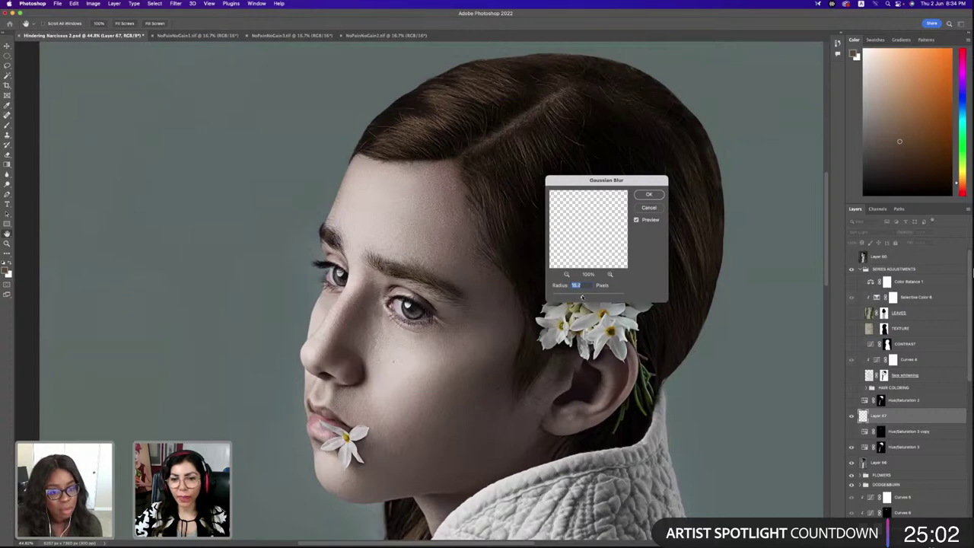
pyautogui.moveTo(582, 297); pyautogui.dragTo(583, 296)
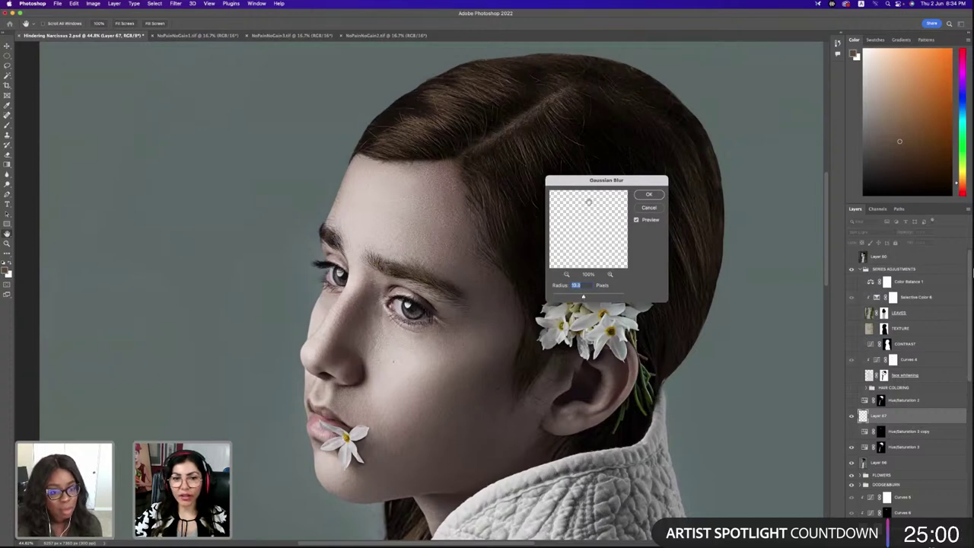
pyautogui.click(649, 195)
# Toggle Layer 67's visibility several times to compare the portrait with and without it
pyautogui.click(852, 417)
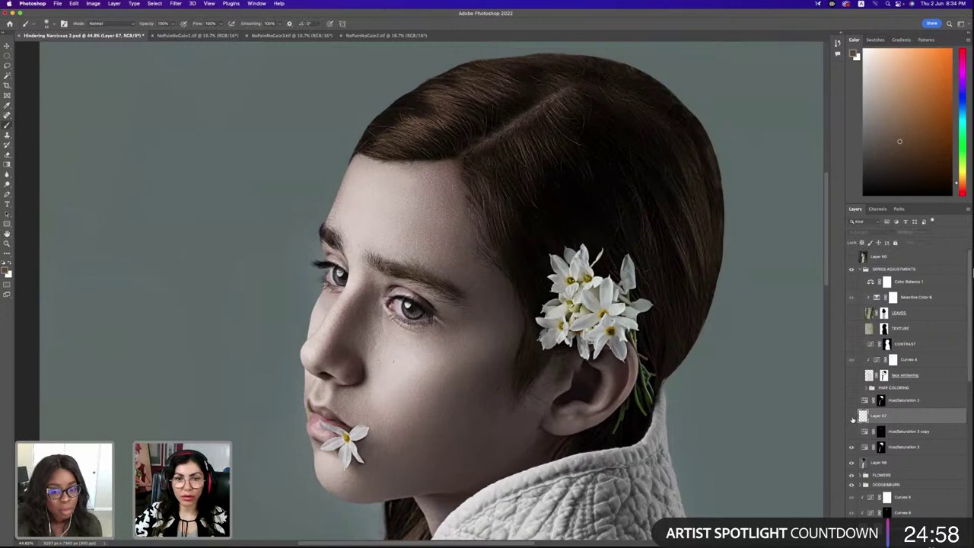
pyautogui.click(852, 418)
pyautogui.click(852, 418)
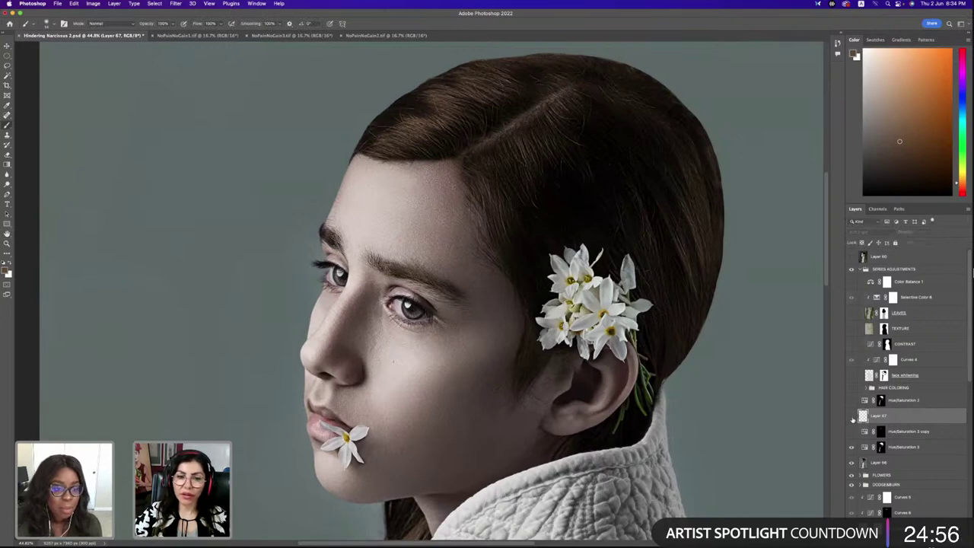
pyautogui.click(852, 417)
pyautogui.click(851, 418)
pyautogui.click(852, 417)
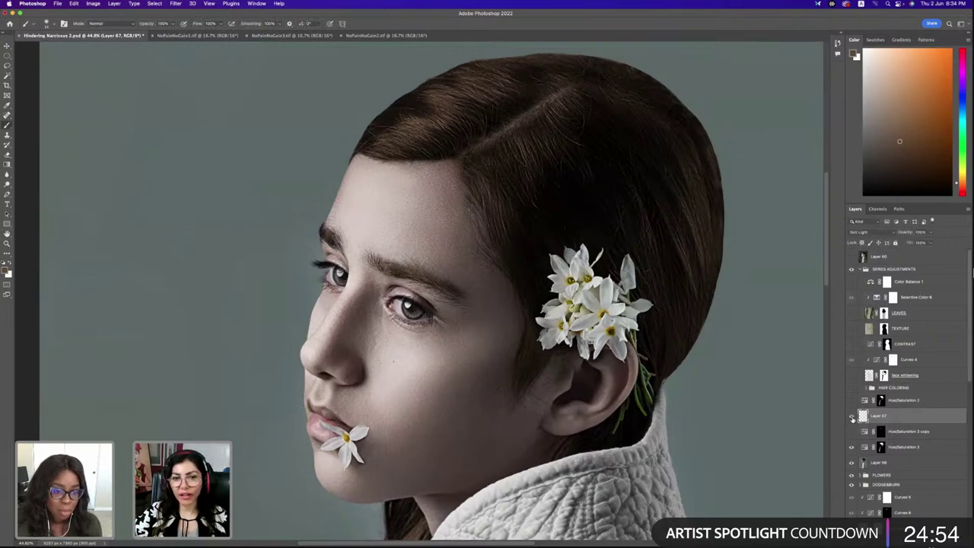
pyautogui.click(853, 418)
pyautogui.click(853, 417)
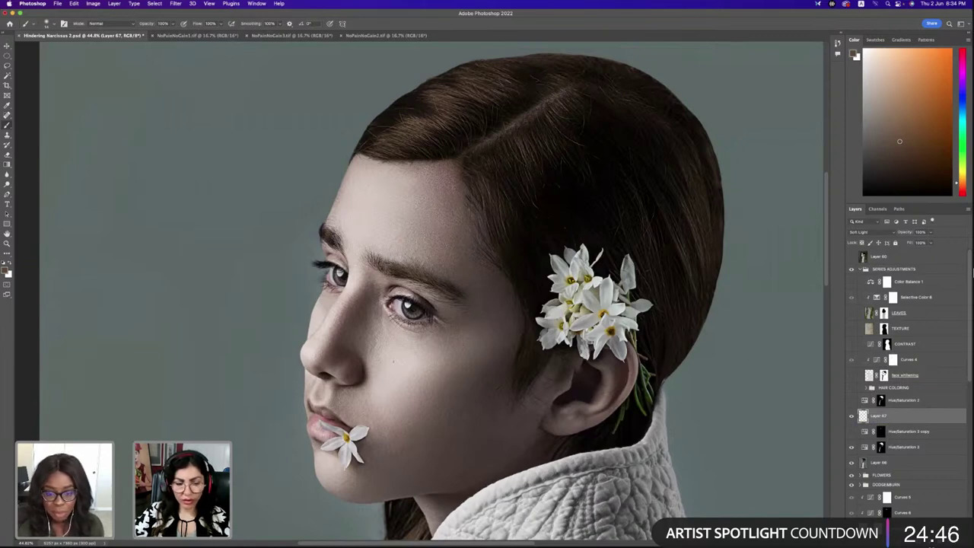
# Zoom out to the whole figure and delete Layer 67
pyautogui.press('z')
pyautogui.keyDown('alt'); pyautogui.click(571, 287); pyautogui.keyUp('alt')
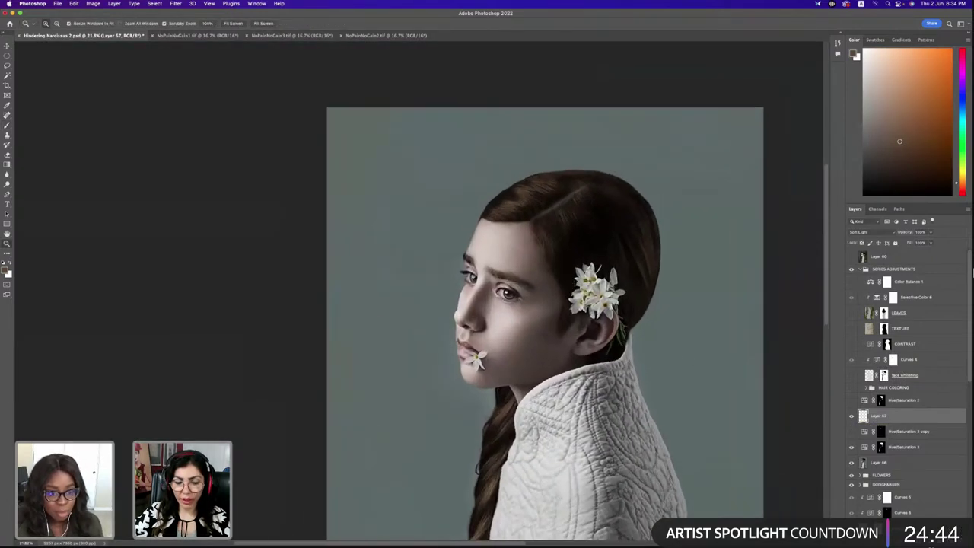
pyautogui.press('b')
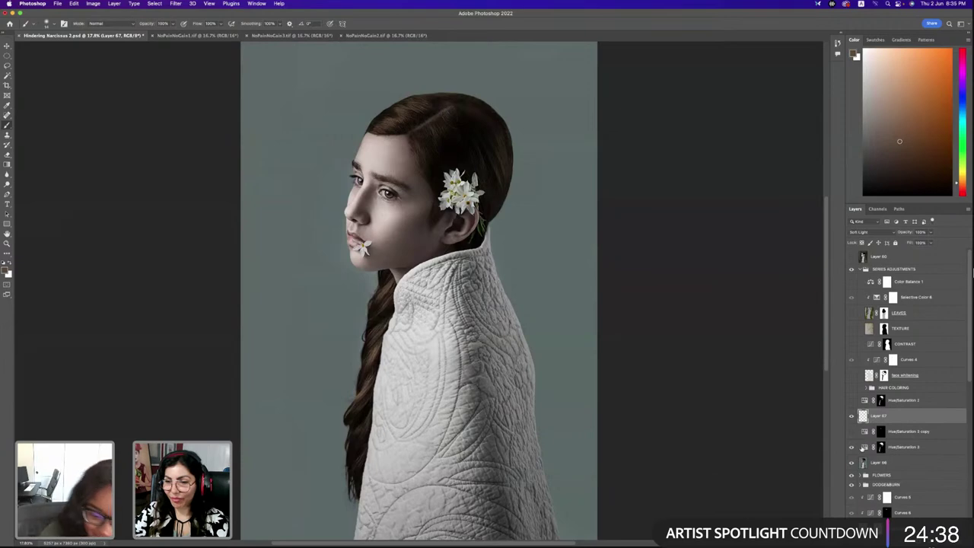
pyautogui.press('Delete')
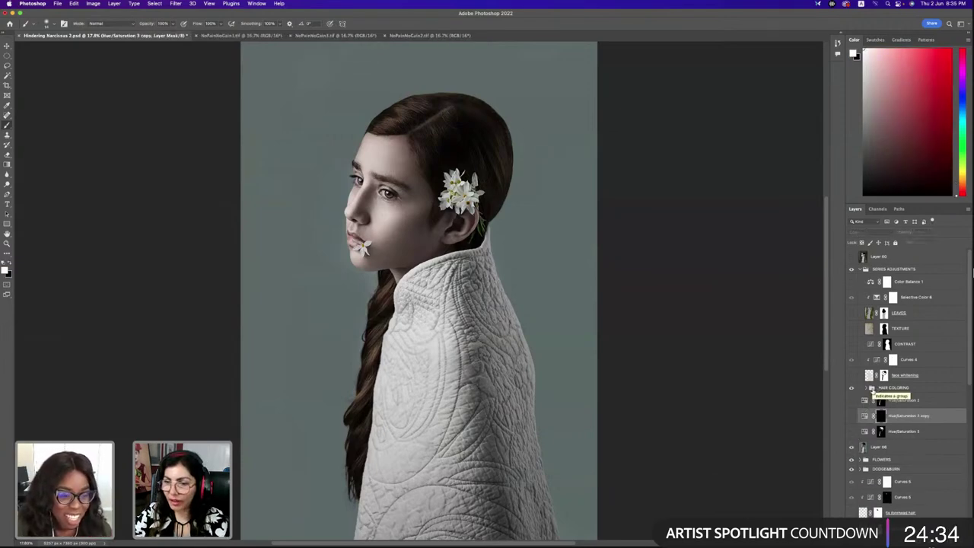
# Add a white layer mask to the HAIR COLORING group and set black as foreground
pyautogui.click(879, 388)
pyautogui.click(890, 537)
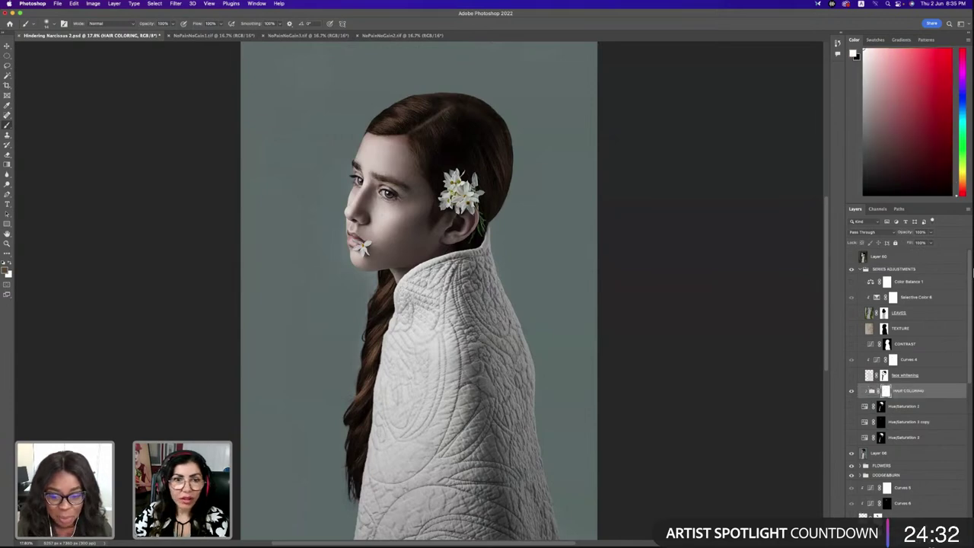
pyautogui.click(11, 264)
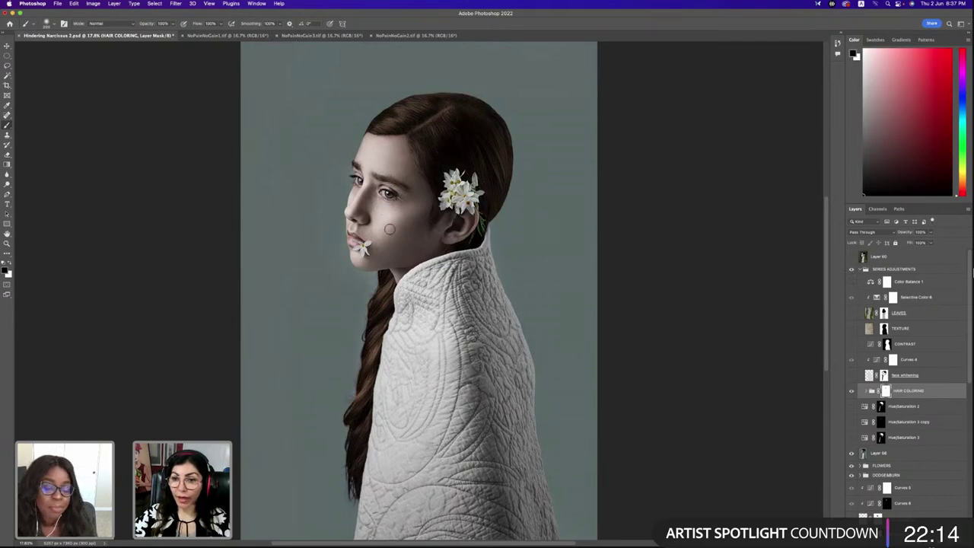
# Check the leaves overlay, then add a new empty Soft Light layer above HAIR COLORING
pyautogui.click(851, 258)
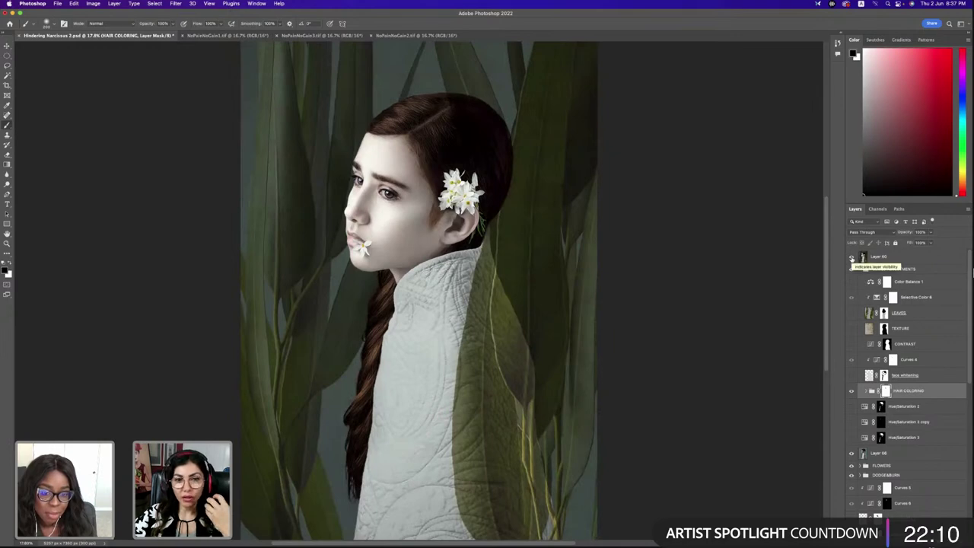
pyautogui.click(851, 258)
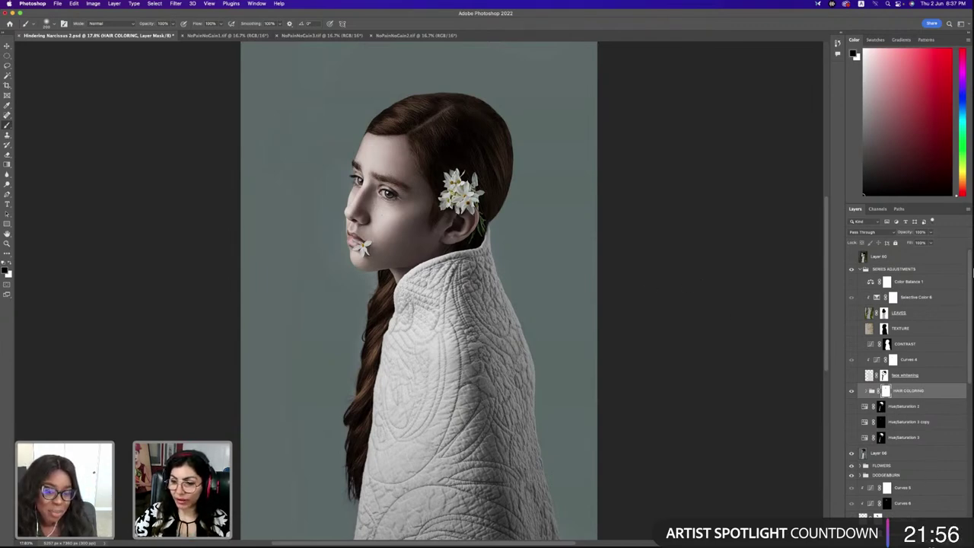
pyautogui.press('super+alt+shift+n')
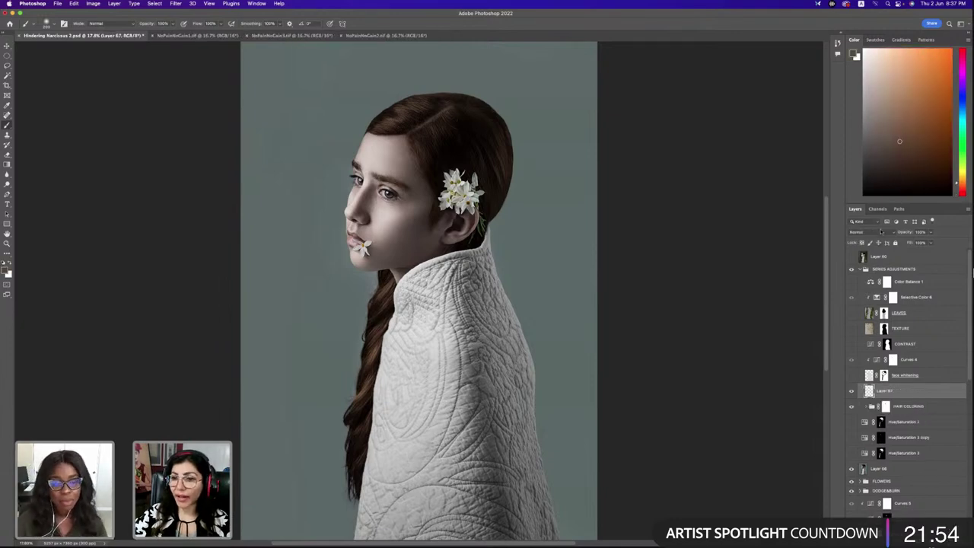
pyautogui.click(860, 231)
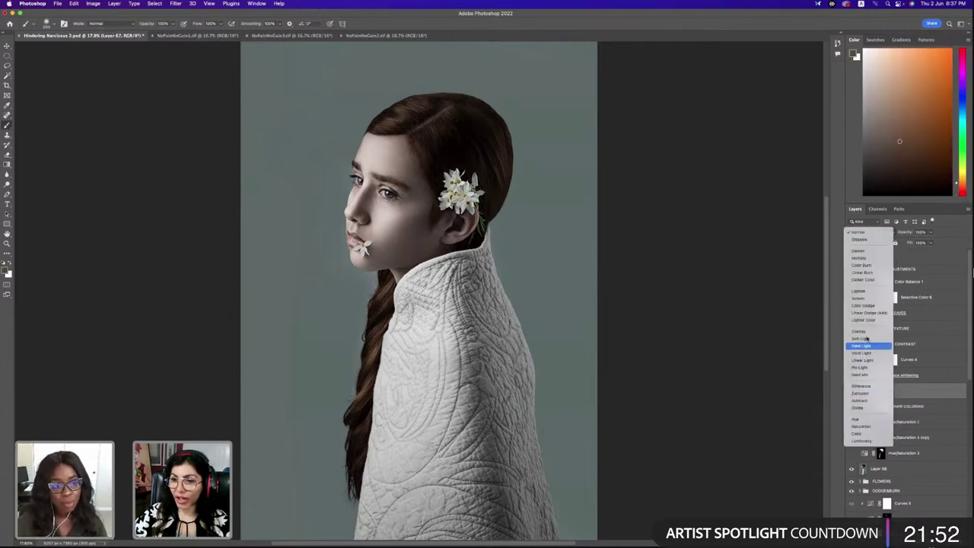
pyautogui.click(861, 339)
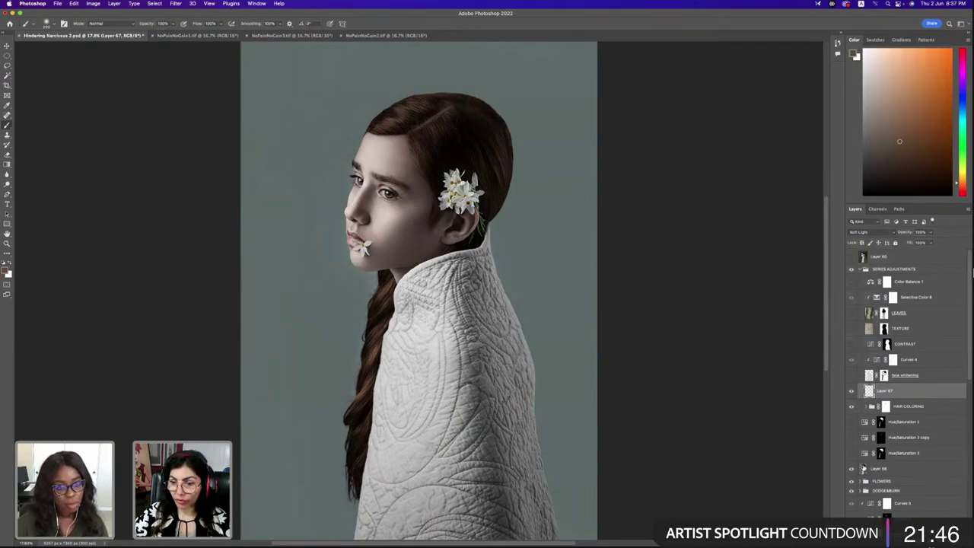
# Sample a light skin tone from the face and rename the new layer 'face whitening'
pyautogui.click(866, 468)
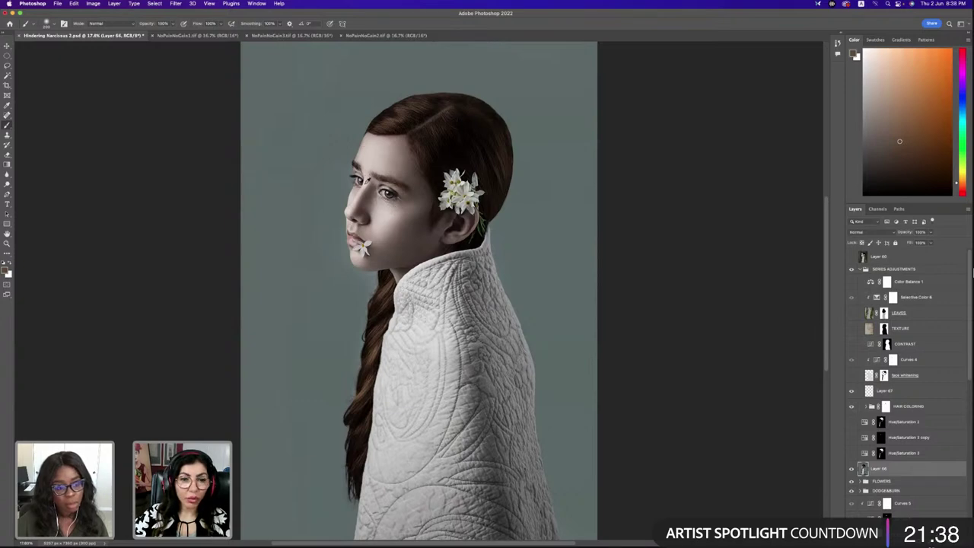
pyautogui.keyDown('alt'); pyautogui.click(368, 180); pyautogui.keyUp('alt')
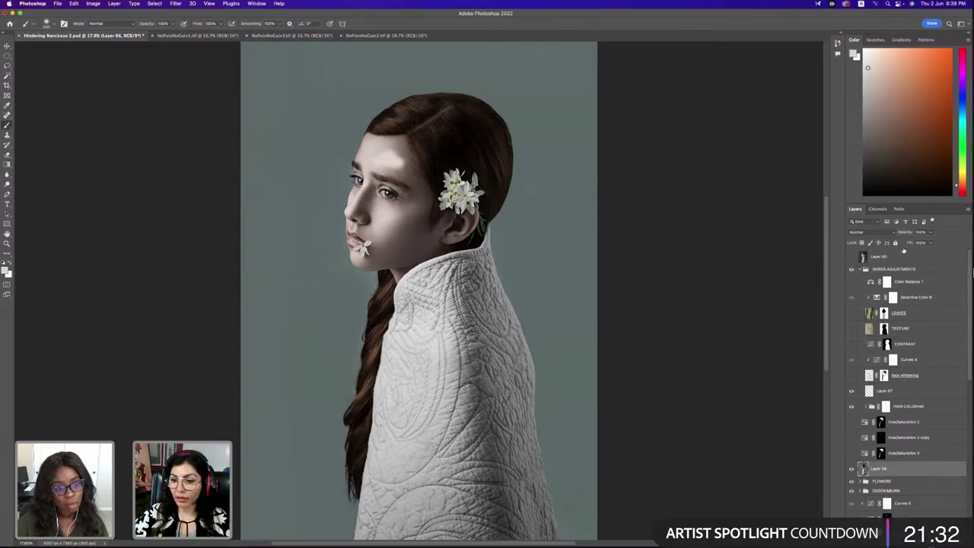
pyautogui.doubleClick(883, 391)
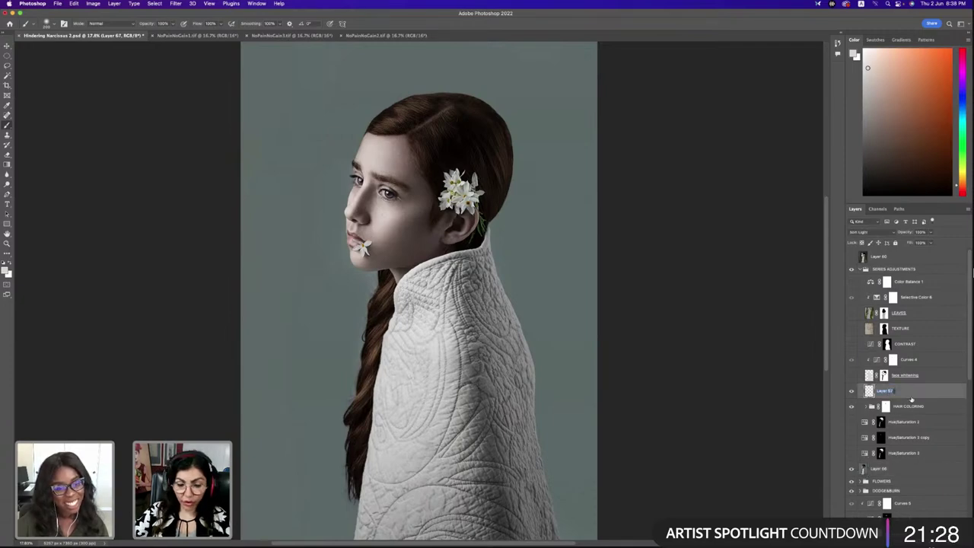
pyautogui.write('face whi')
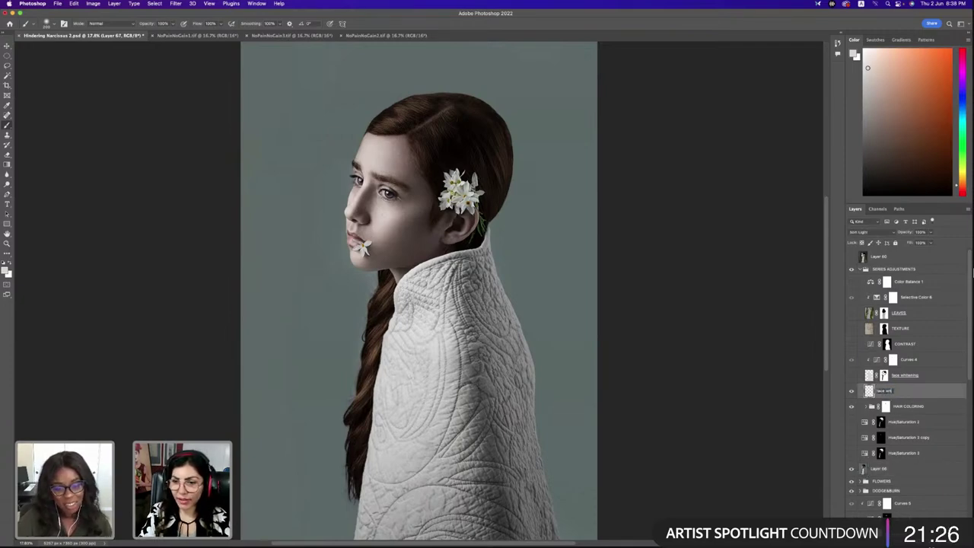
pyautogui.write('tening')
pyautogui.press('Return')
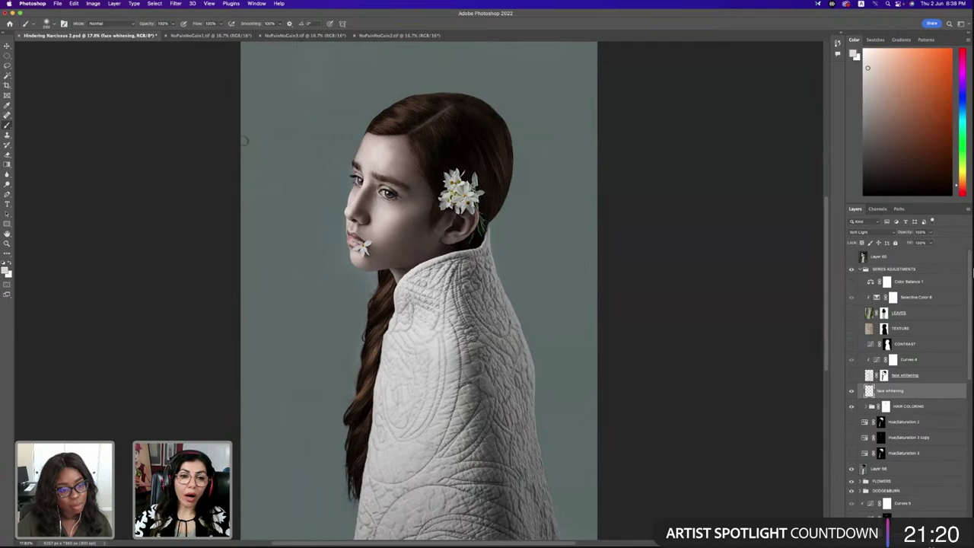
pyautogui.keyDown('super'); pyautogui.click(318, 232); pyautogui.keyUp('super')
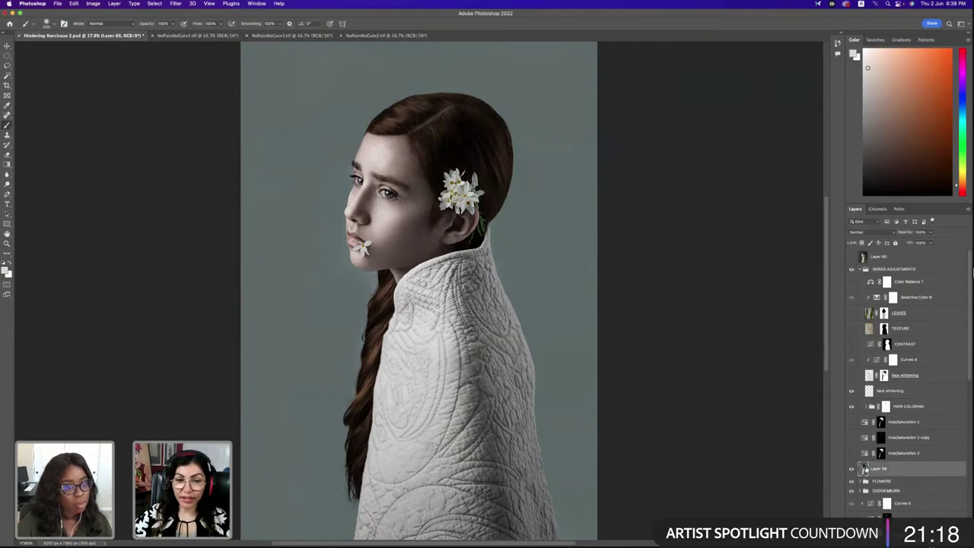
pyautogui.click(7, 75)
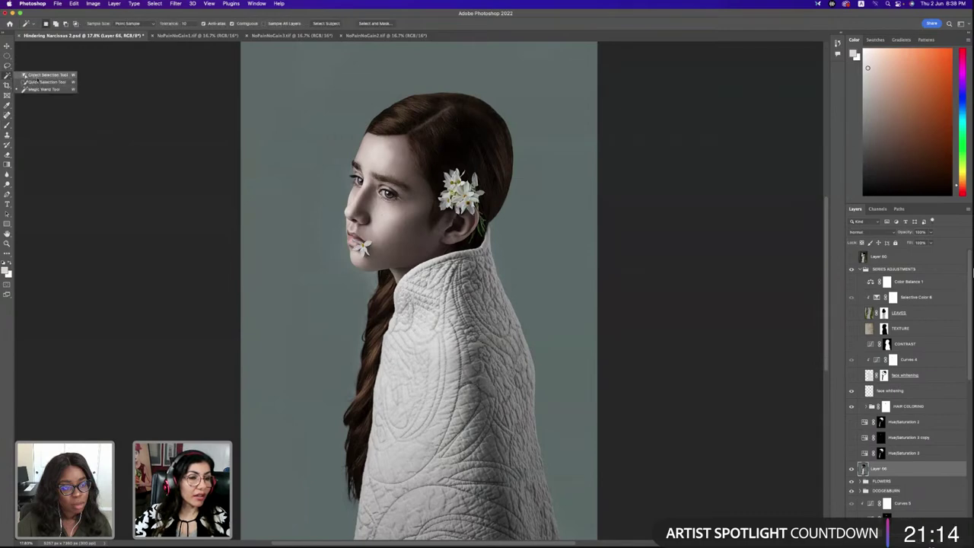
# Select the woman with Select Subject, then target the face whitening layer with the Brush
pyautogui.click(38, 75)
pyautogui.click(367, 22)
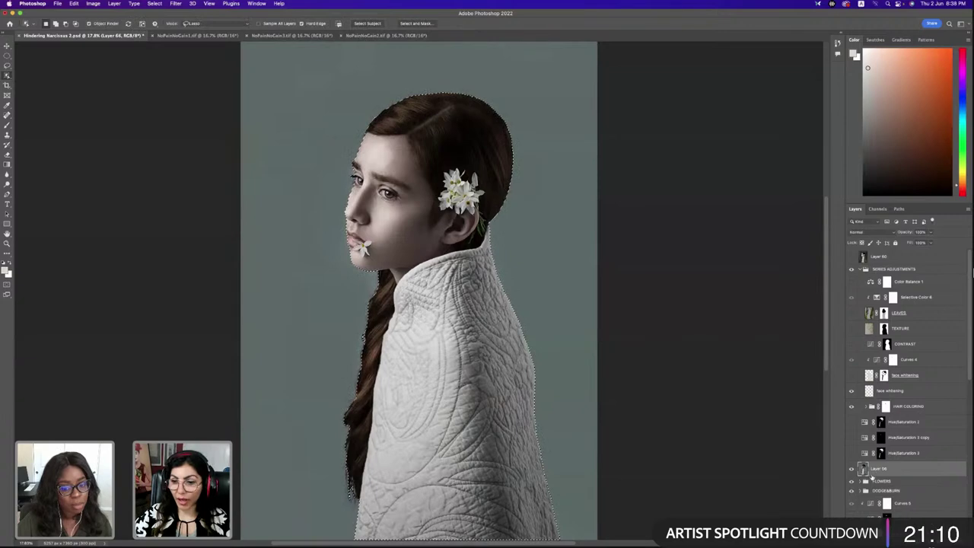
pyautogui.click(890, 391)
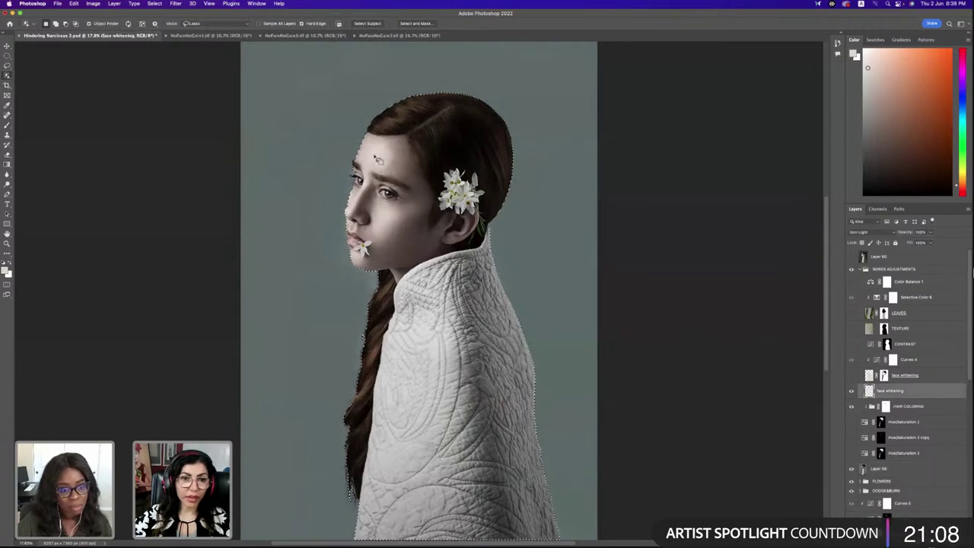
pyautogui.press('b')
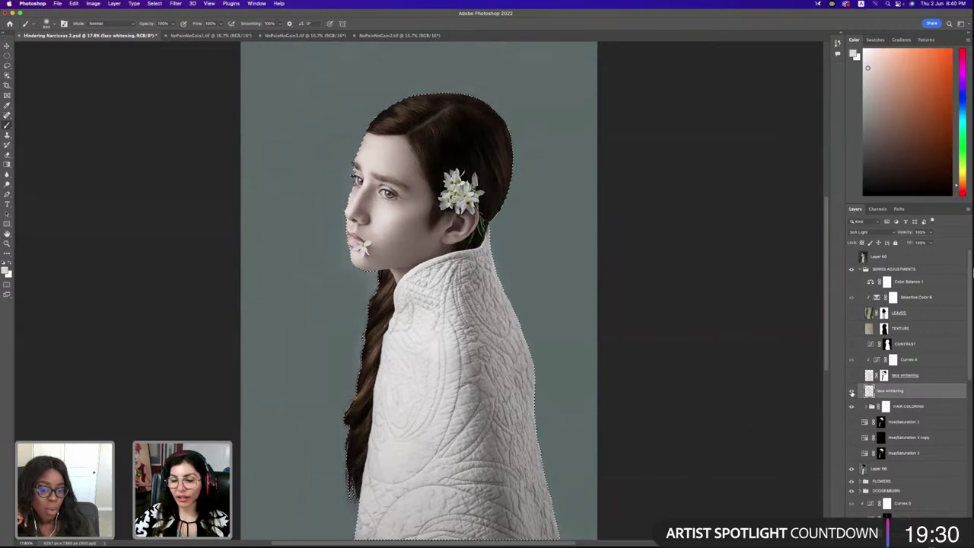
pyautogui.click(852, 393)
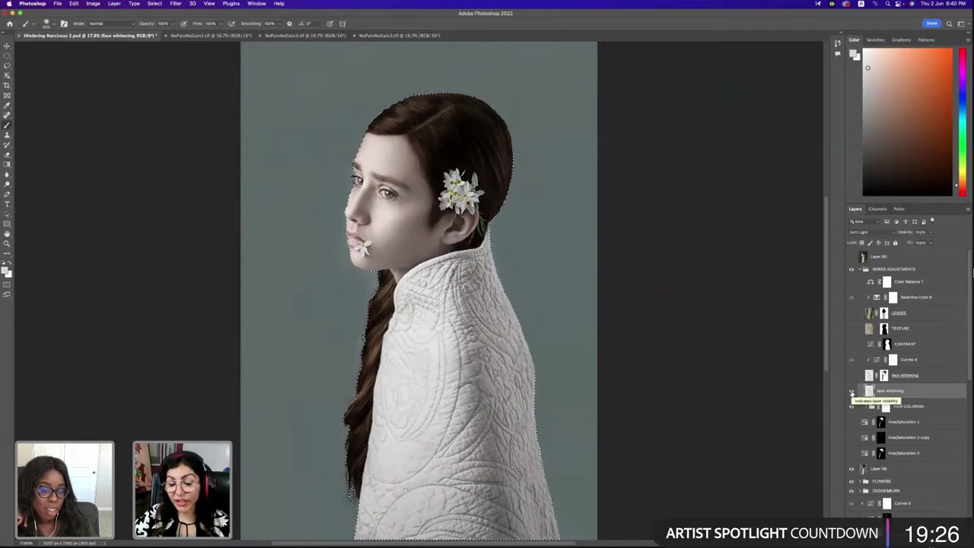
pyautogui.press('z')
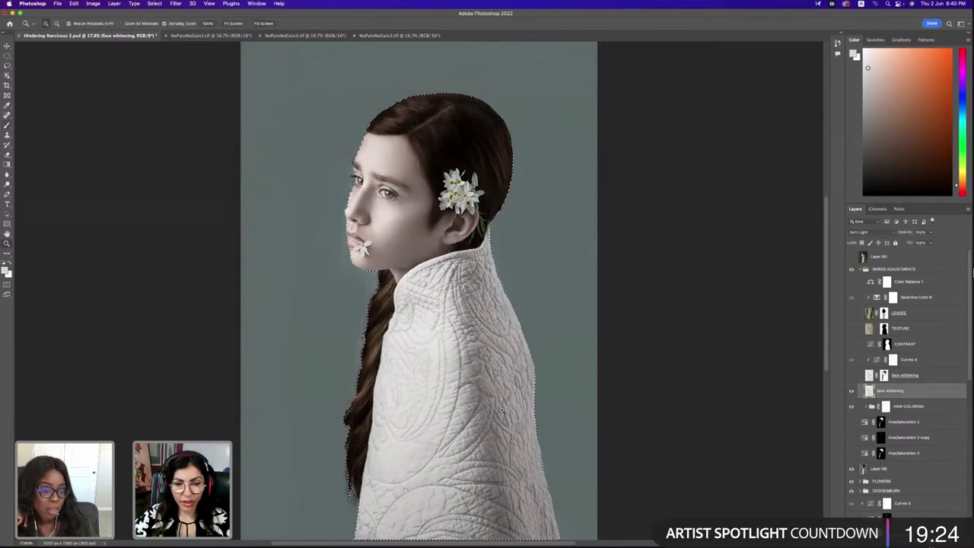
pyautogui.click(535, 409)
pyautogui.moveTo(535, 409); pyautogui.dragTo(550, 404)
pyautogui.press('b')
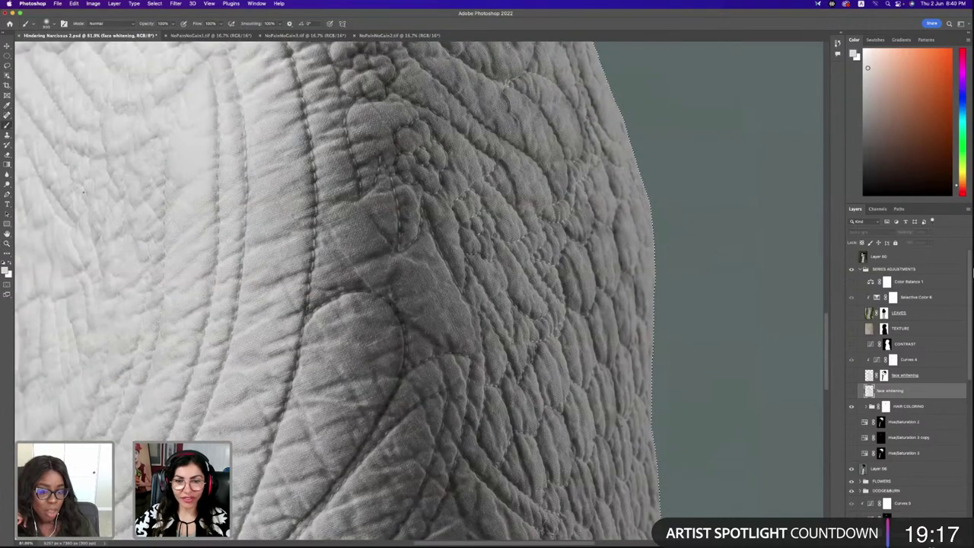
pyautogui.click(852, 390)
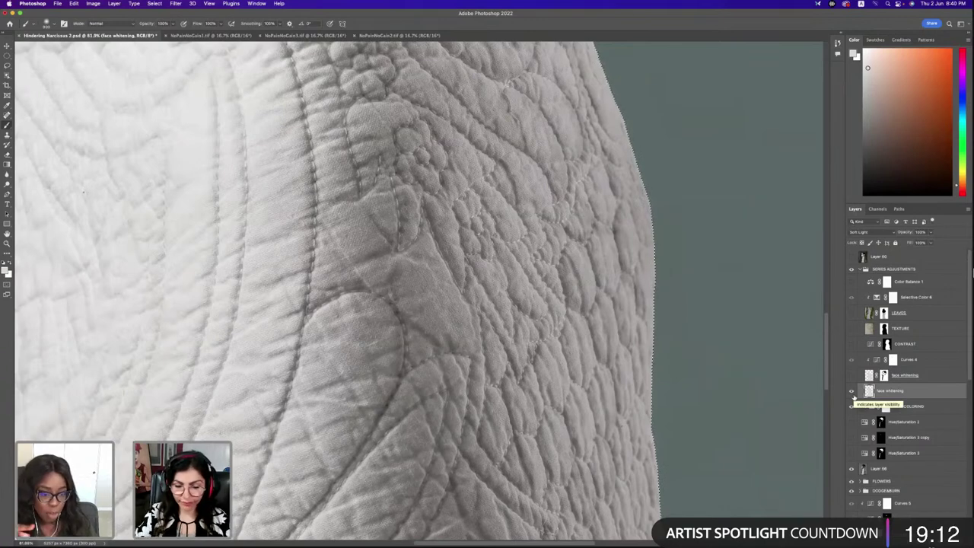
pyautogui.press('super+0')
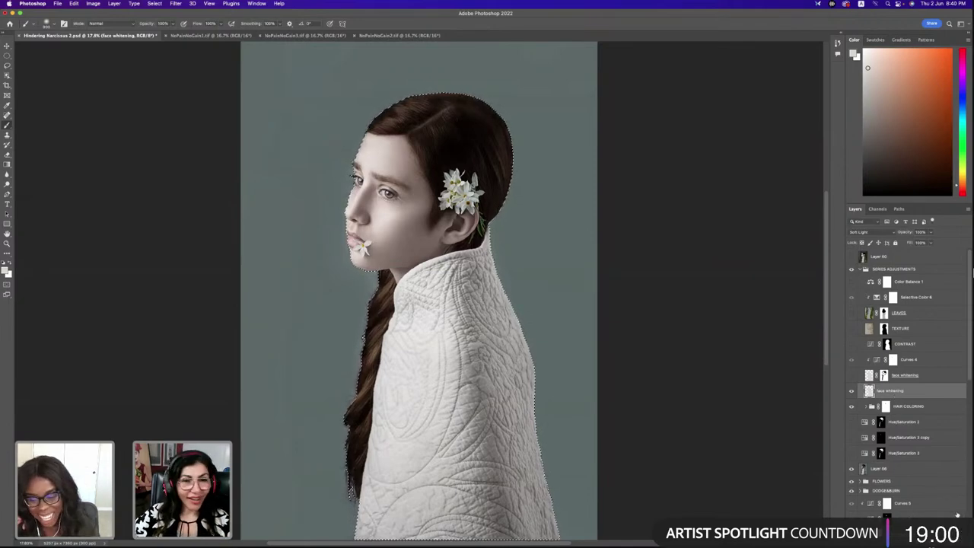
# Mask face whitening to the selected figure and set the brush opacity to 21%
pyautogui.click(901, 533)
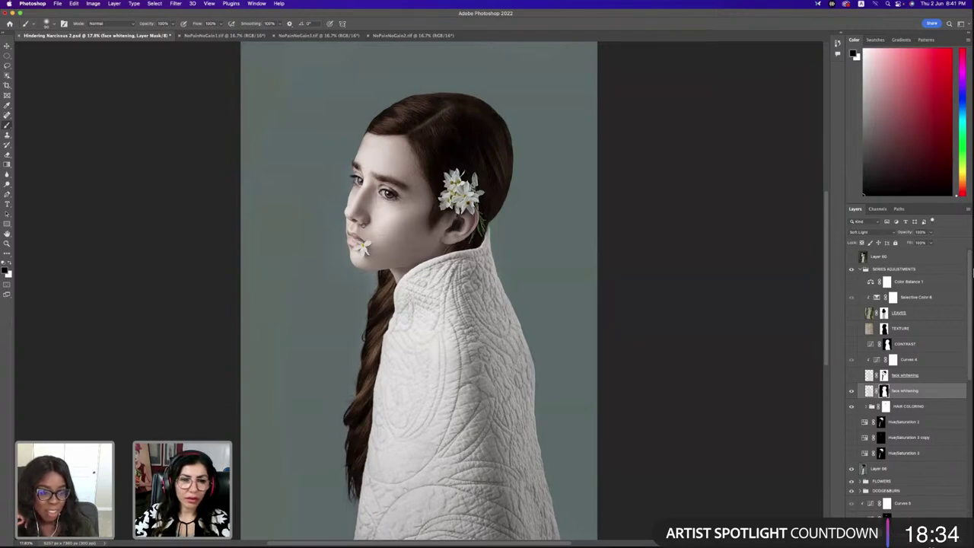
pyautogui.click(168, 24)
pyautogui.moveTo(177, 34); pyautogui.dragTo(147, 38)
pyautogui.click(463, 199)
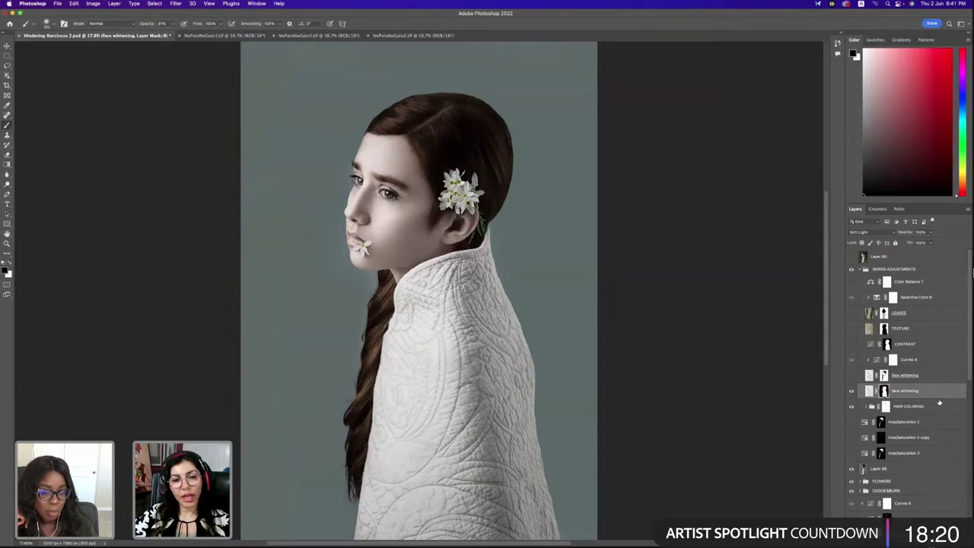
# Compare the image with face whitening on and off, and check the leaves overlay on Layer 60
pyautogui.click(852, 391)
pyautogui.click(852, 391)
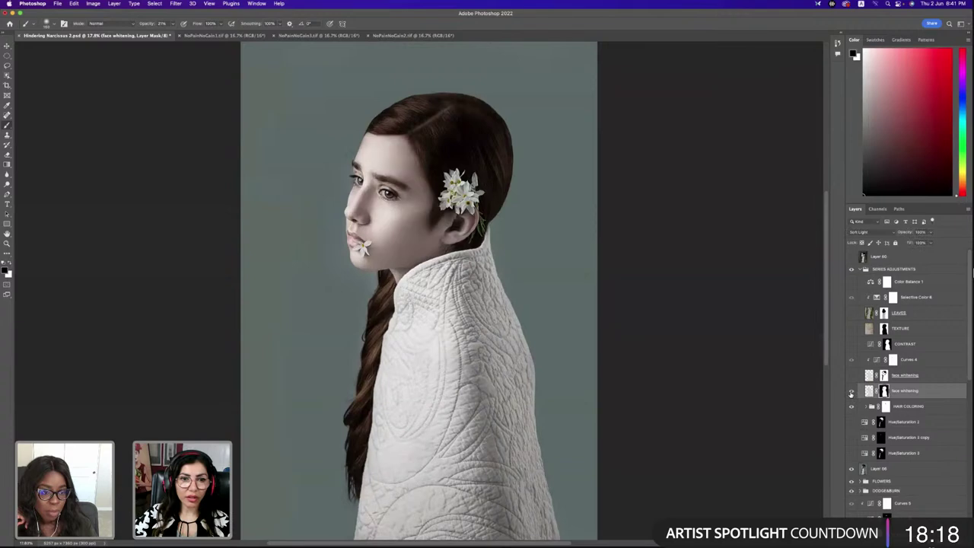
pyautogui.click(852, 391)
pyautogui.click(851, 392)
pyautogui.click(851, 391)
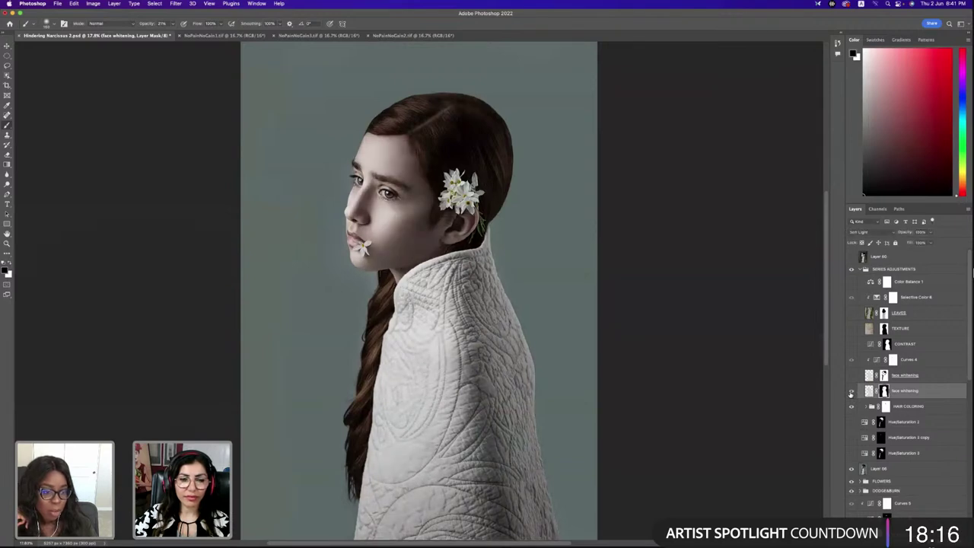
pyautogui.click(851, 391)
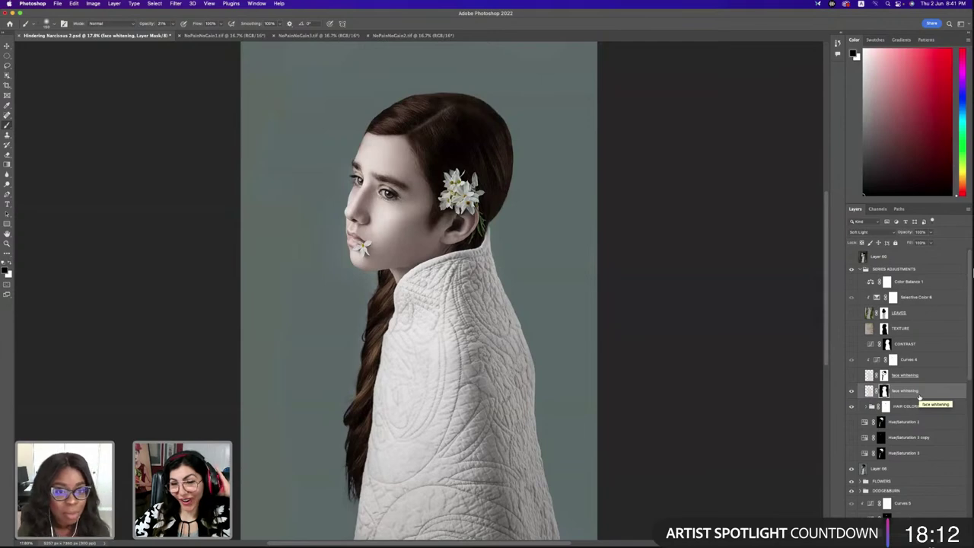
pyautogui.click(852, 257)
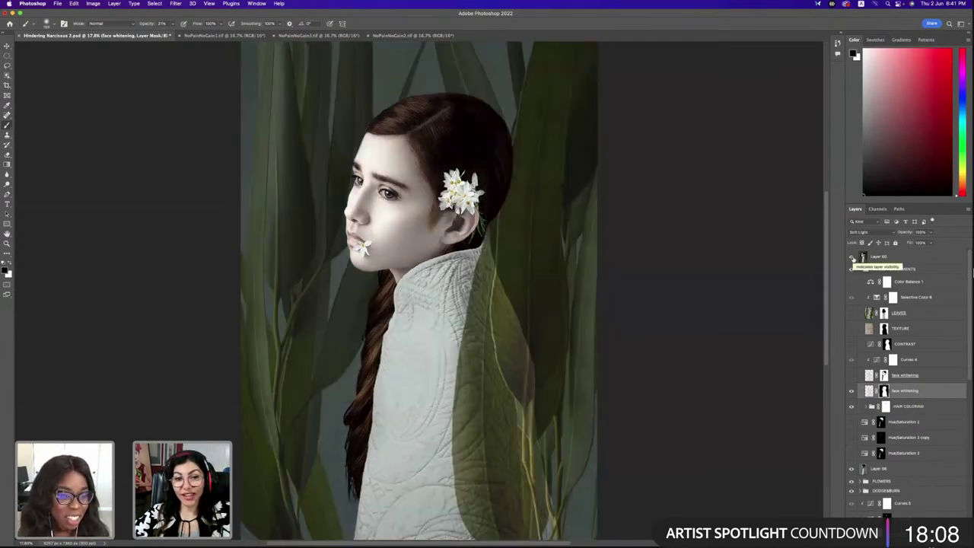
pyautogui.click(853, 259)
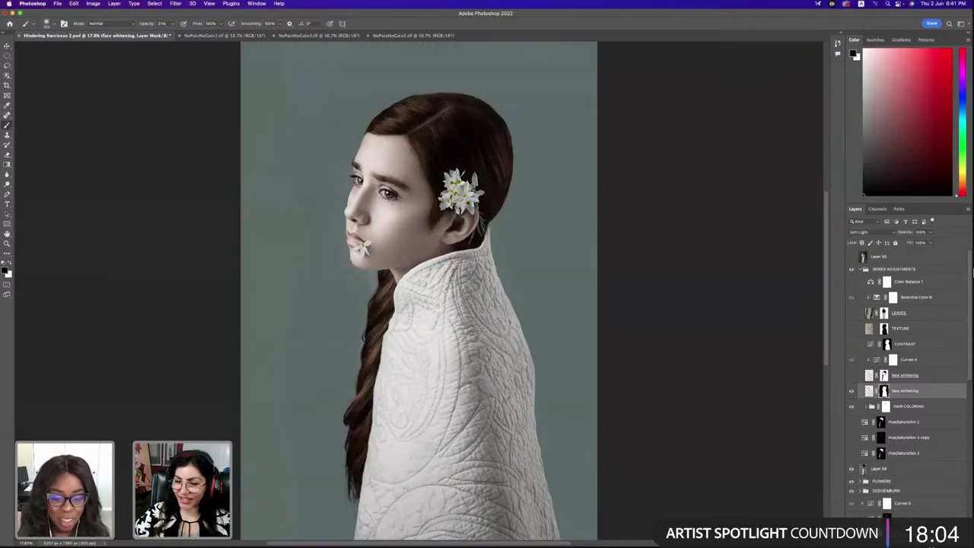
pyautogui.click(953, 534)
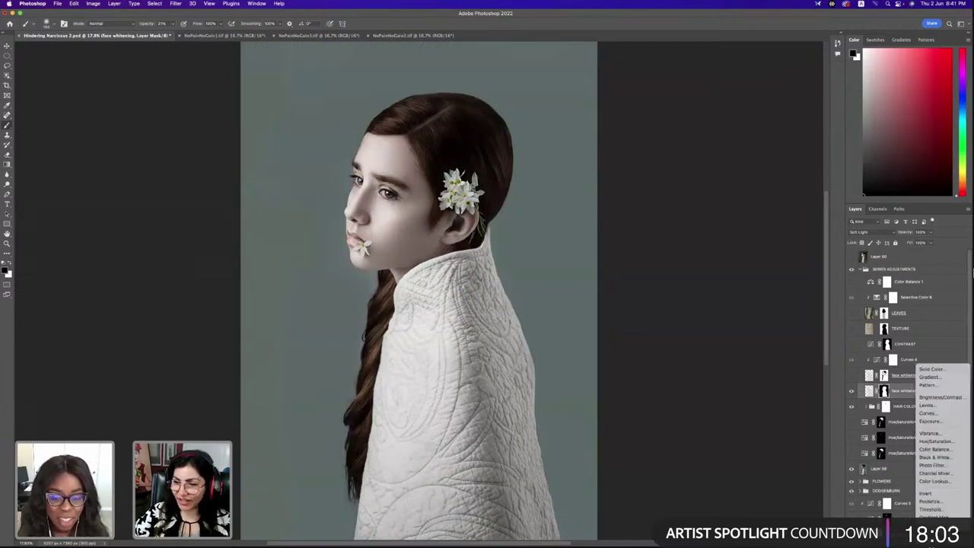
# Add a Curves 8 layer clipped to face whitening and bend the curve up to brighten
pyautogui.click(965, 414)
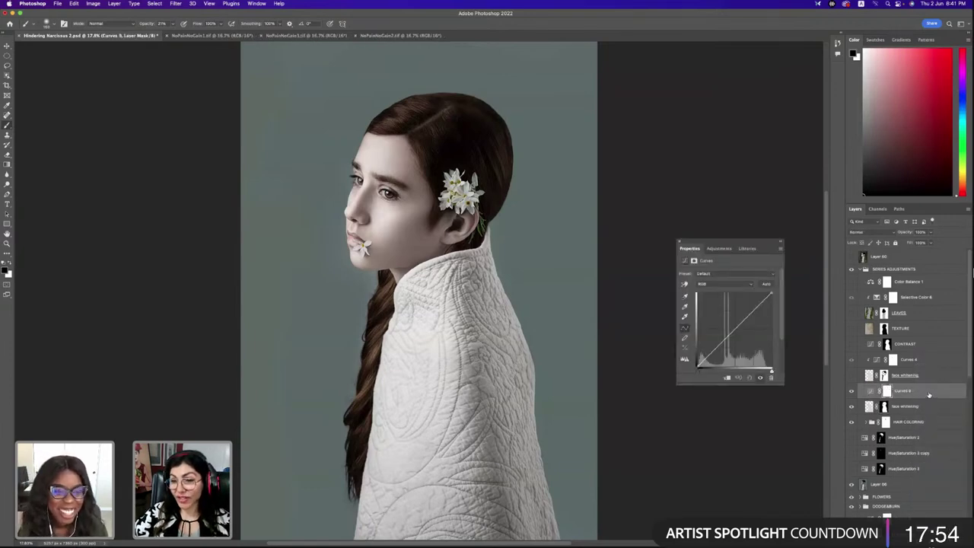
pyautogui.rightClick(930, 395)
pyautogui.click(875, 334)
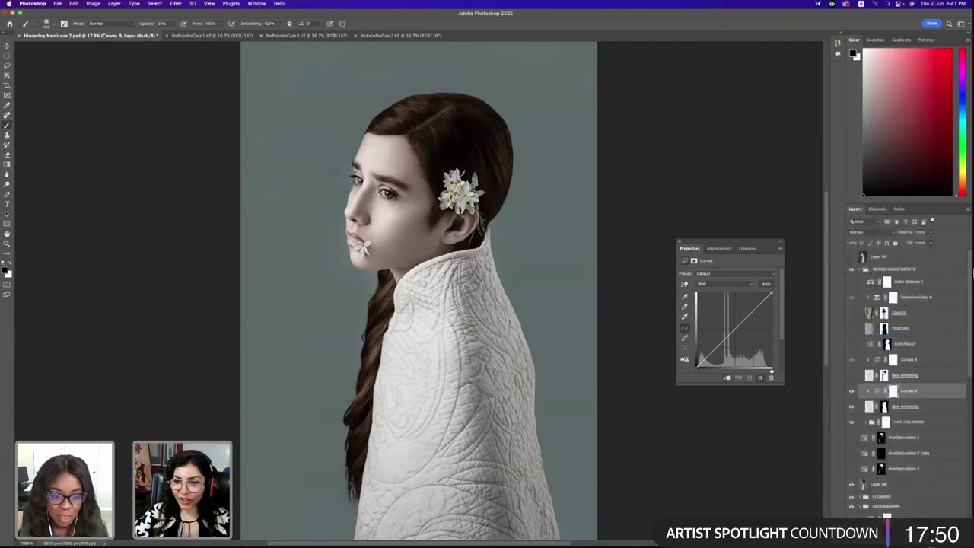
pyautogui.click(737, 326)
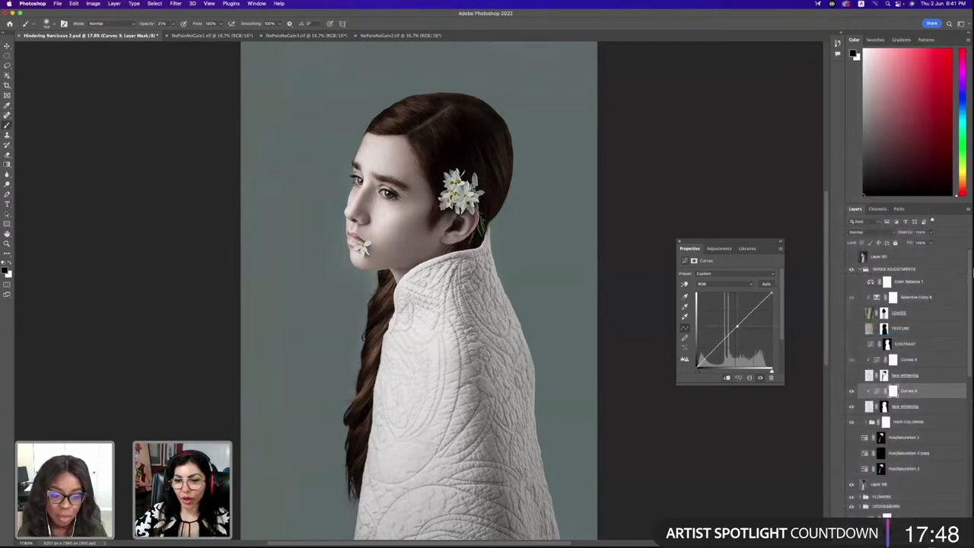
pyautogui.moveTo(736, 326); pyautogui.dragTo(735, 303)
pyautogui.hotkey('ctrl', 'z')
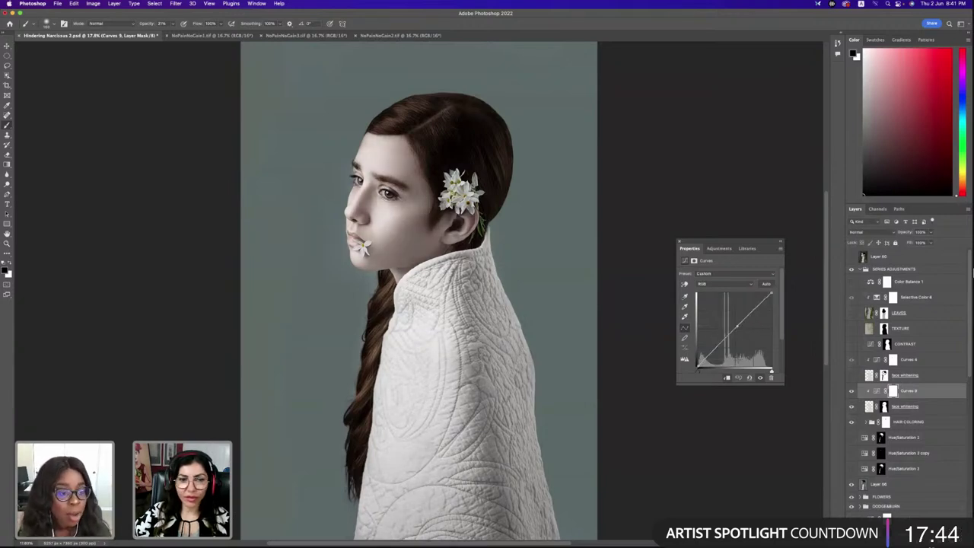
pyautogui.hotkey('ctrl', 'shift', 'z')
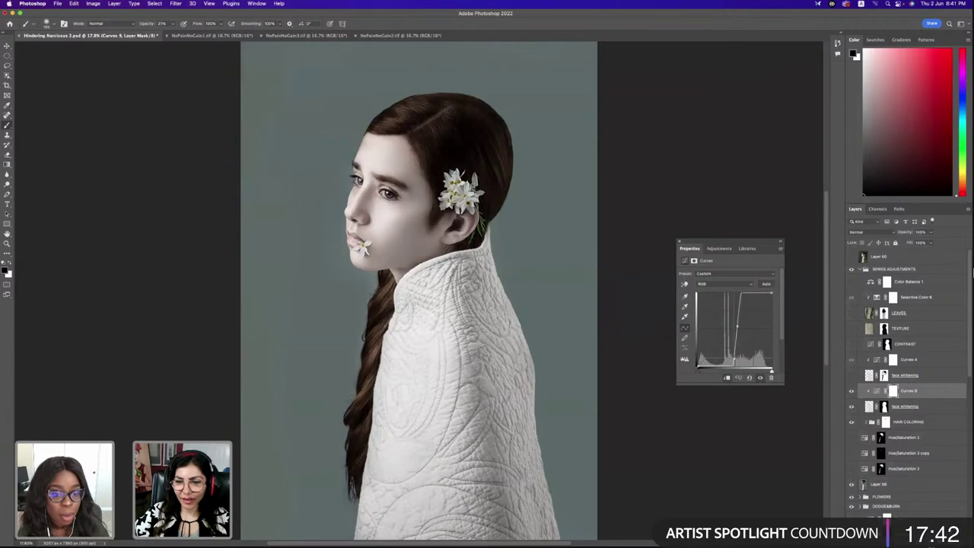
pyautogui.hotkey('ctrl', 'z')
pyautogui.hotkey('ctrl', 'shift', 'z')
pyautogui.hotkey('ctrl', 'z')
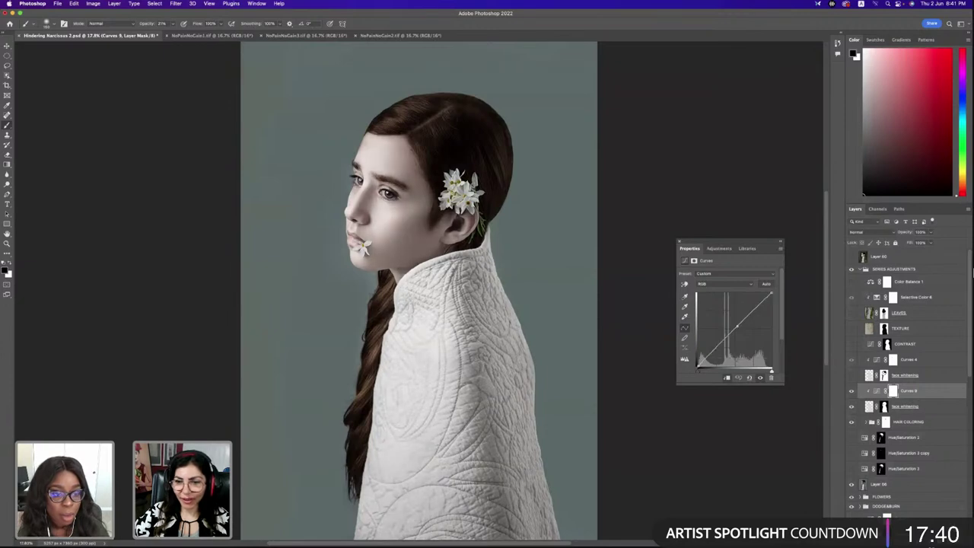
pyautogui.hotkey('ctrl', 'shift', 'z')
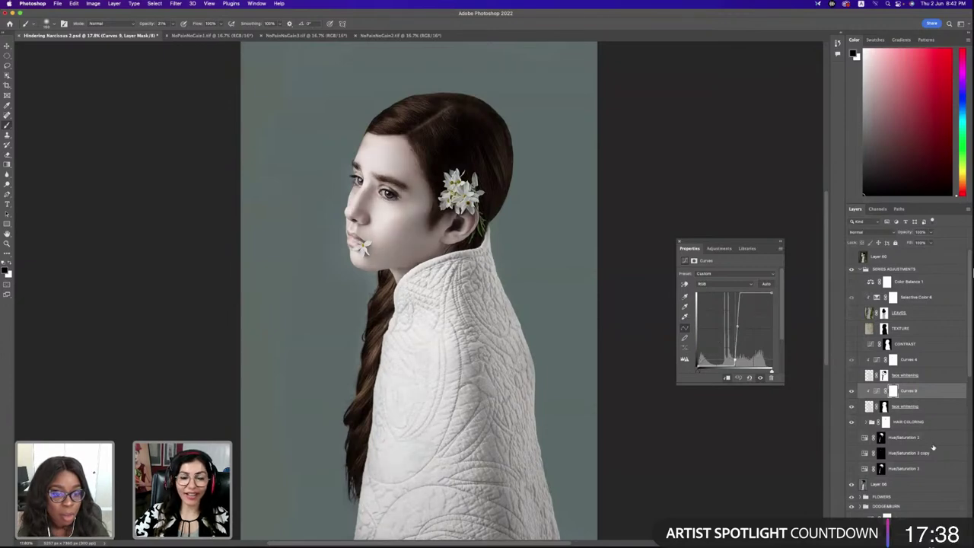
# Compare the brightening with Curves 8 shown and hidden
pyautogui.click(851, 392)
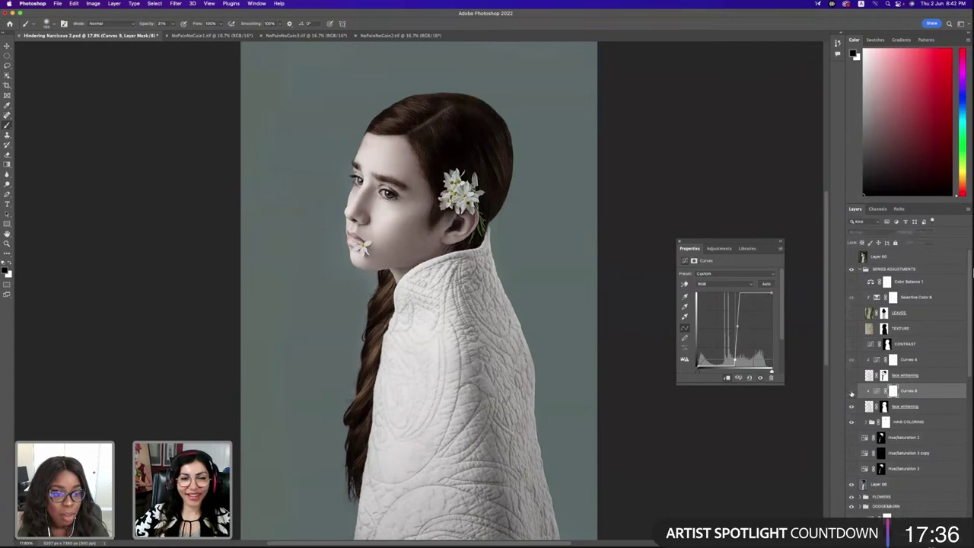
pyautogui.click(851, 392)
pyautogui.click(852, 392)
pyautogui.click(851, 392)
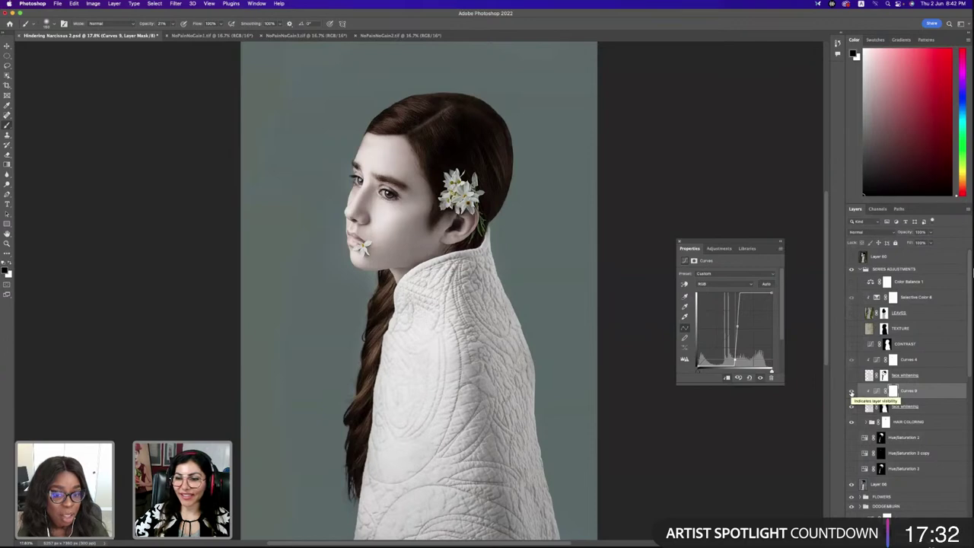
pyautogui.click(851, 392)
pyautogui.click(852, 392)
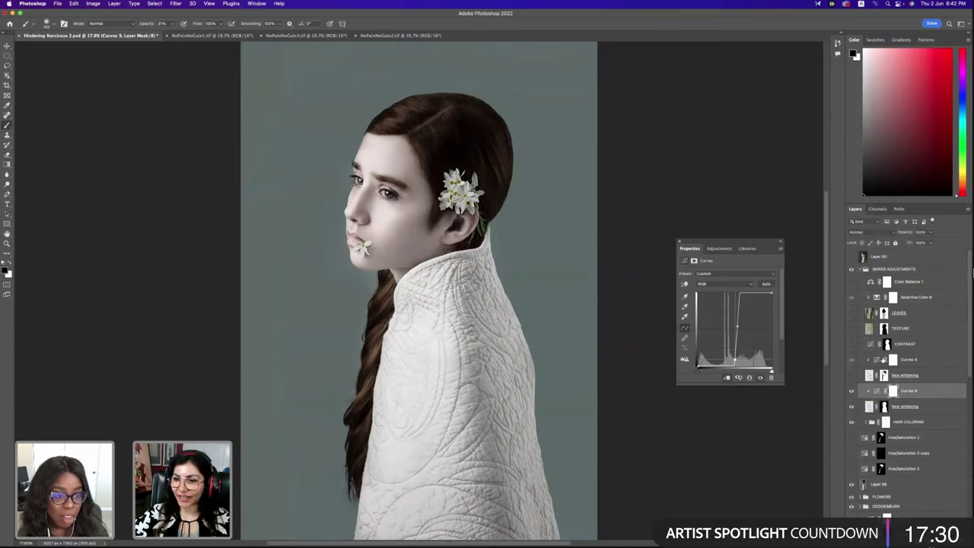
pyautogui.click(876, 362)
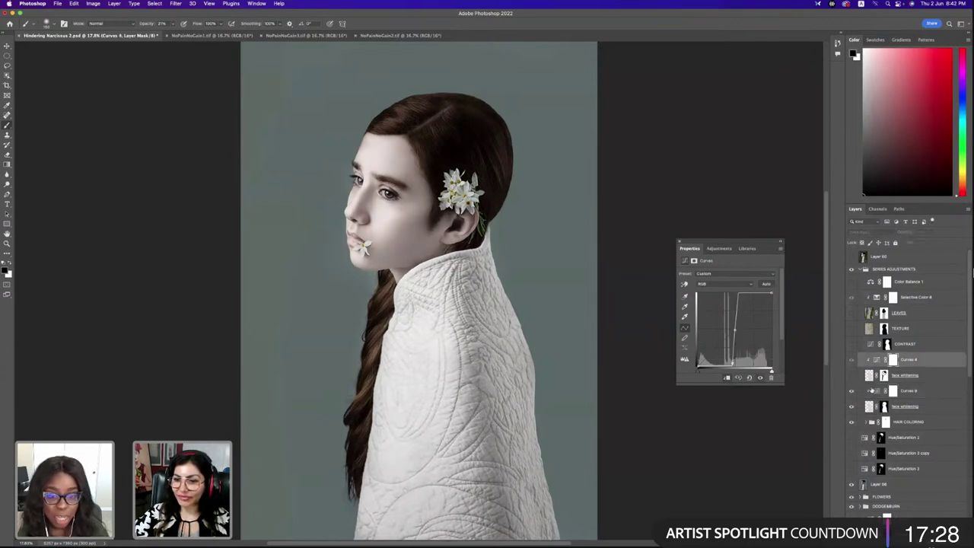
pyautogui.click(871, 391)
# Blend Curves 8 as Luminosity at about 48% opacity
pyautogui.click(882, 234)
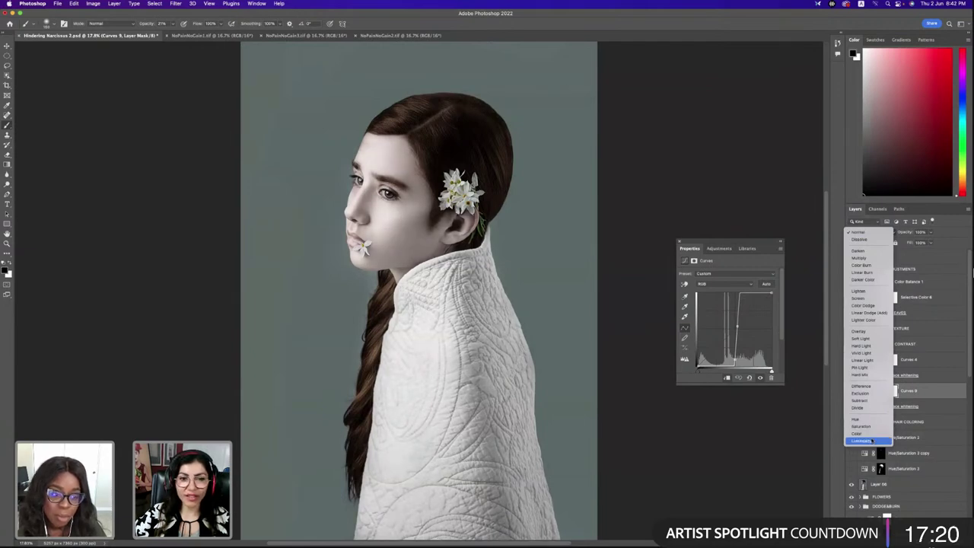
pyautogui.click(872, 441)
pyautogui.click(851, 391)
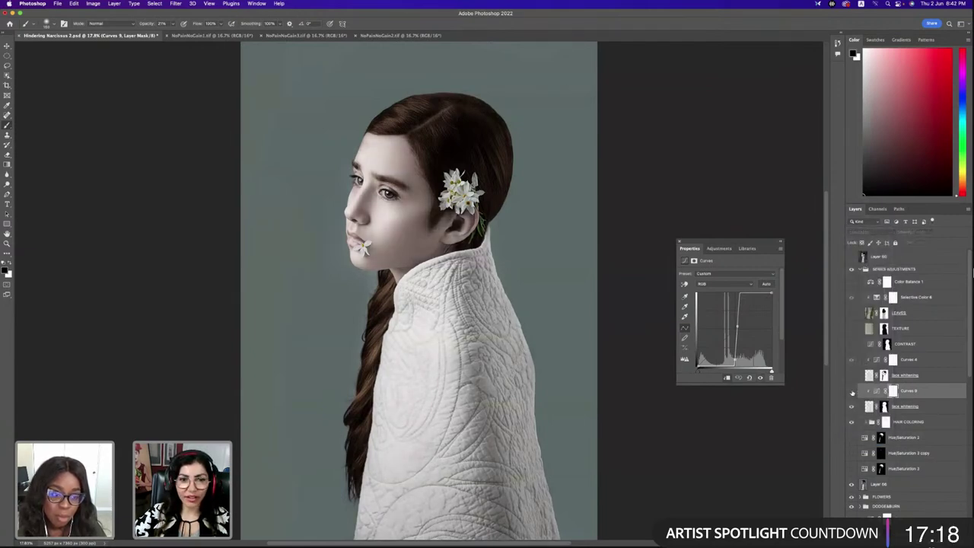
pyautogui.click(851, 391)
pyautogui.click(852, 391)
pyautogui.click(852, 391)
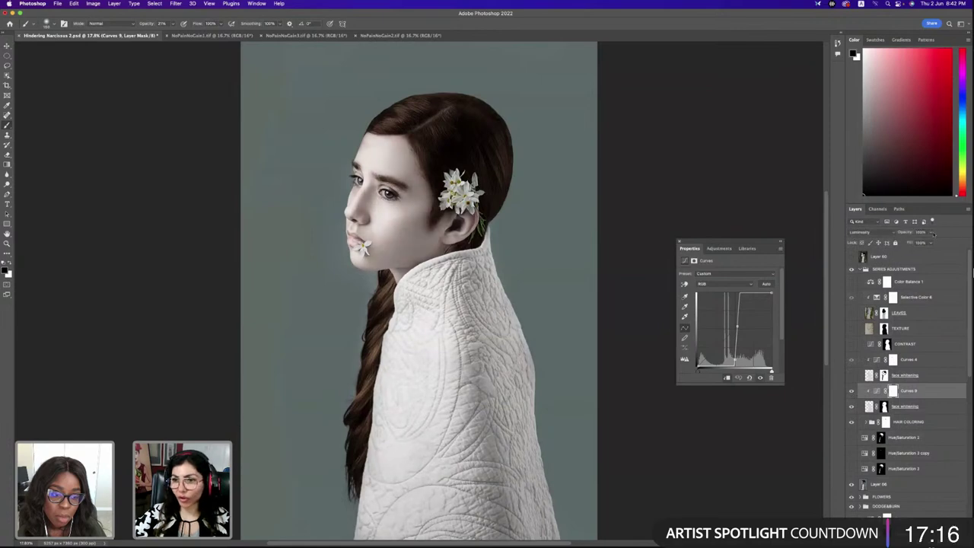
pyautogui.click(930, 231)
pyautogui.moveTo(933, 243); pyautogui.dragTo(920, 242)
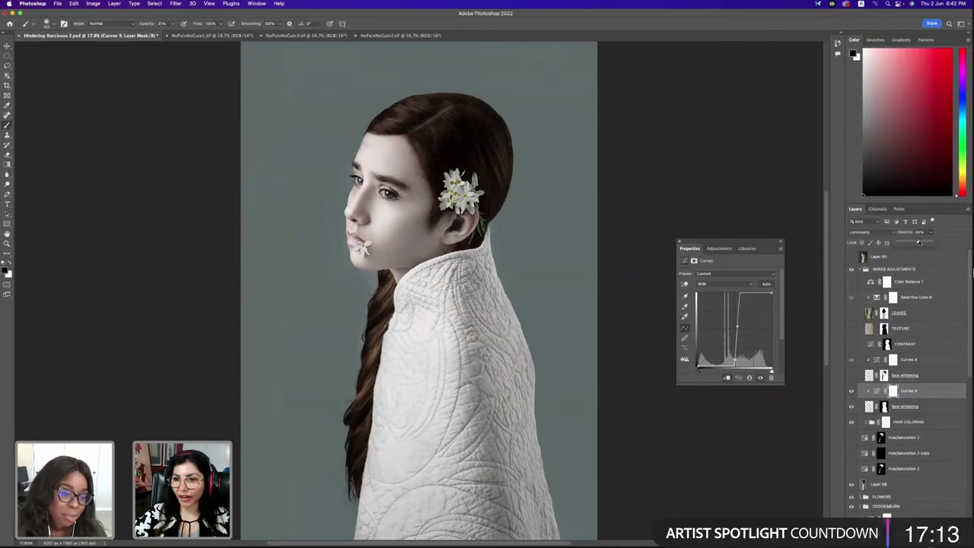
pyautogui.click(917, 410)
pyautogui.click(931, 232)
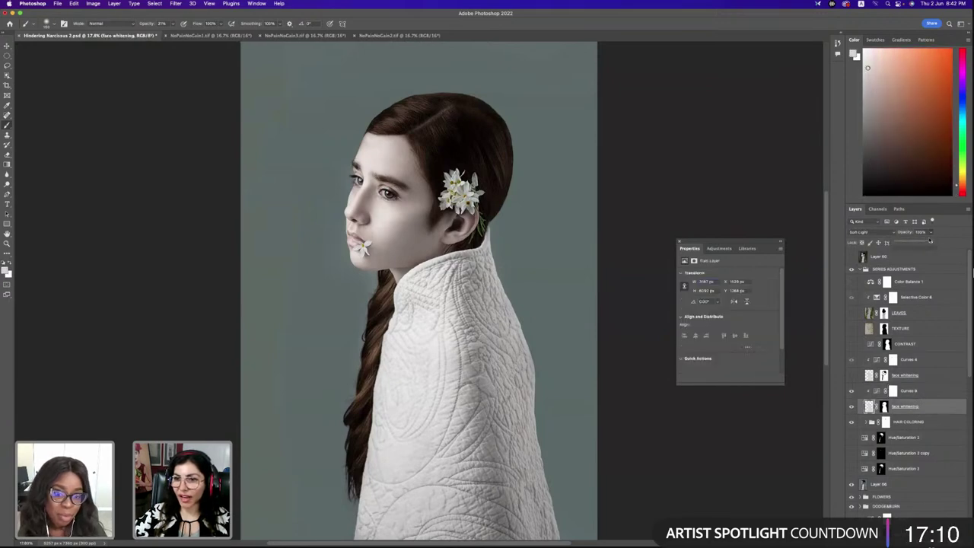
pyautogui.click(915, 242)
pyautogui.moveTo(917, 242)
pyautogui.mouseDown()
pyautogui.moveTo(935, 242)
pyautogui.moveTo(926, 242)
pyautogui.mouseUp()
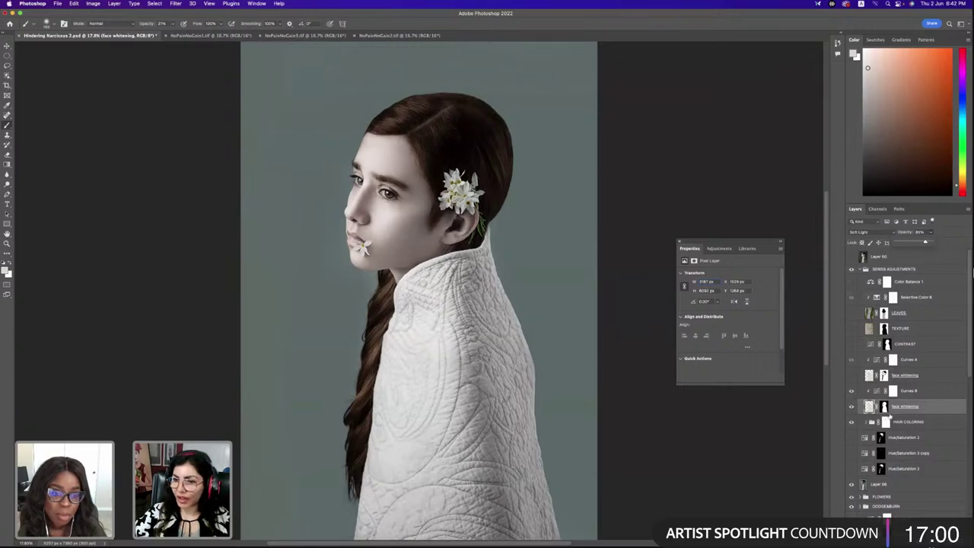
pyautogui.click(851, 406)
pyautogui.click(851, 375)
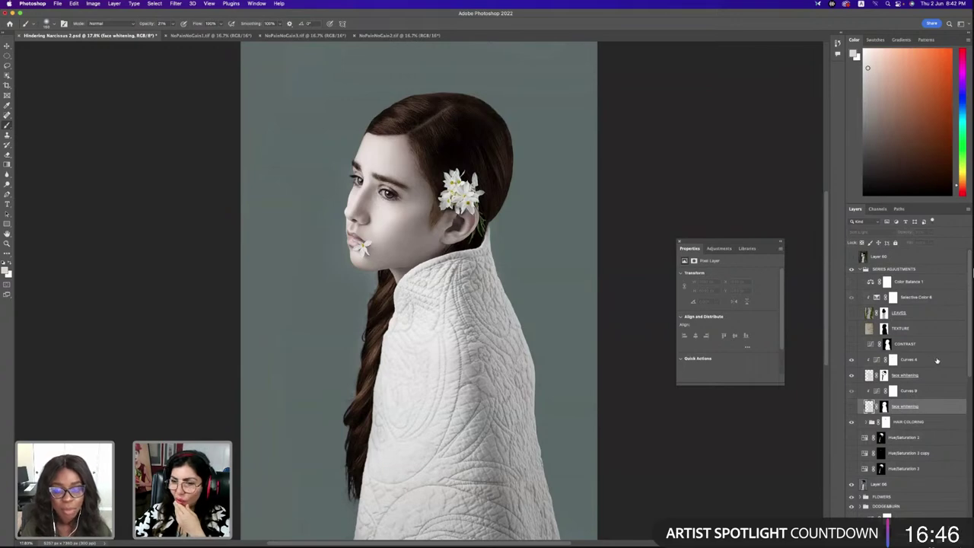
pyautogui.click(938, 359)
pyautogui.click(953, 532)
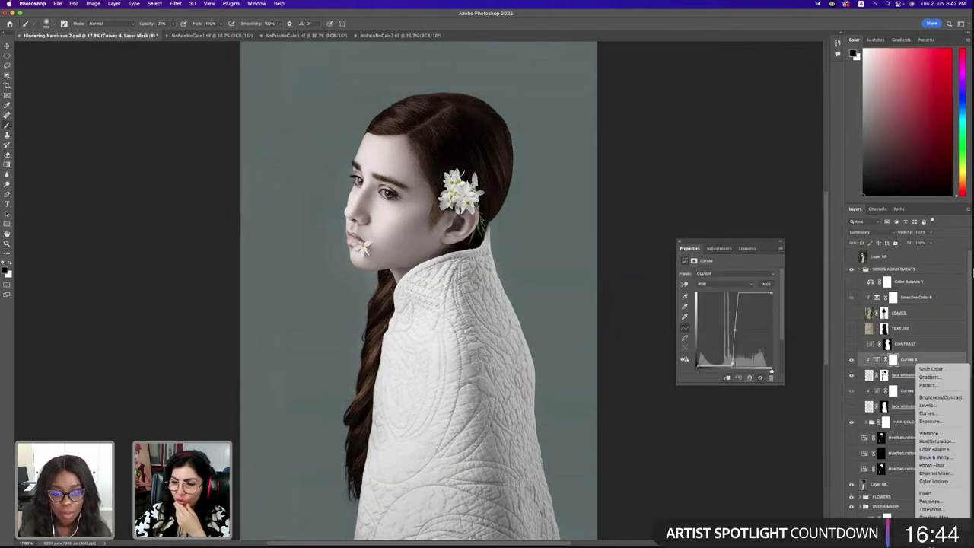
pyautogui.click(948, 415)
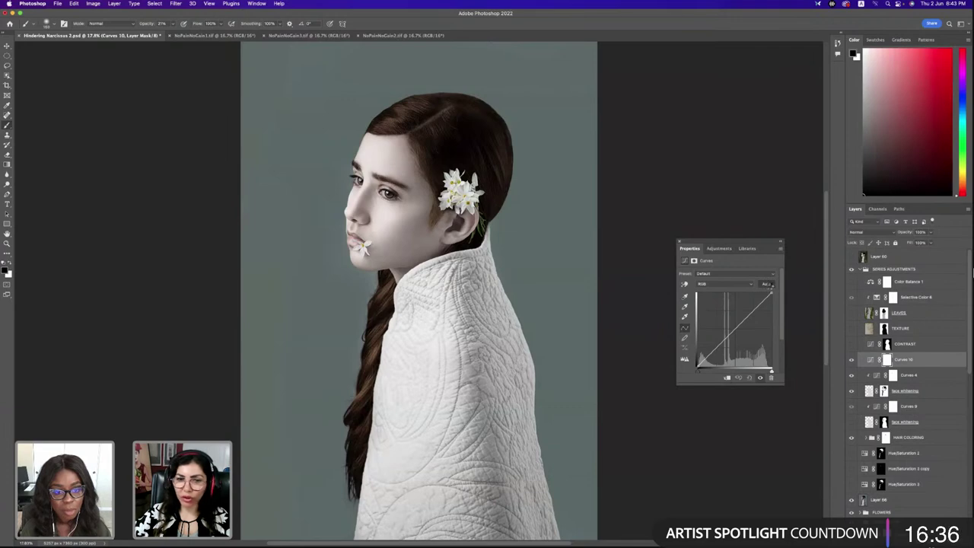
pyautogui.keyDown('alt'); pyautogui.click(766, 284); pyautogui.keyUp('alt')
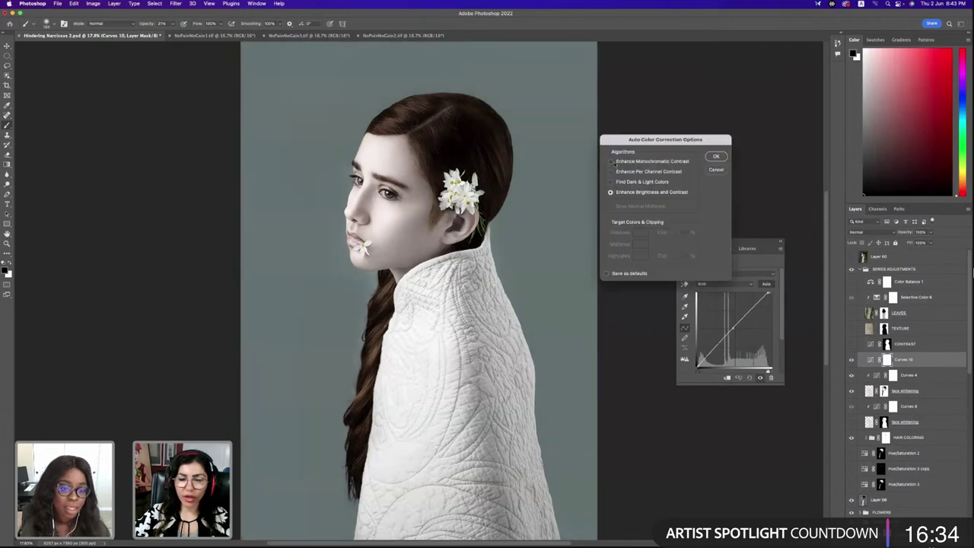
pyautogui.click(717, 157)
pyautogui.click(851, 360)
pyautogui.click(851, 359)
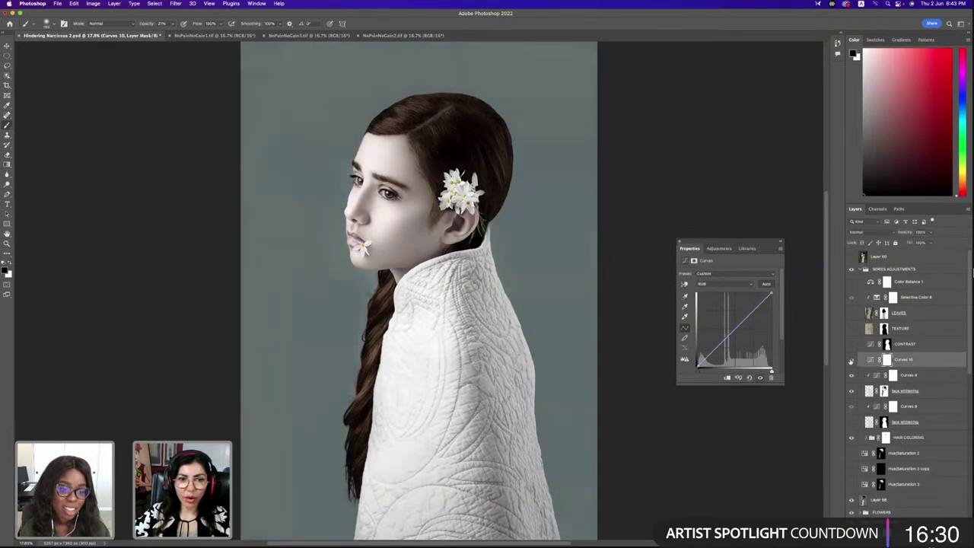
pyautogui.click(851, 359)
pyautogui.click(851, 359)
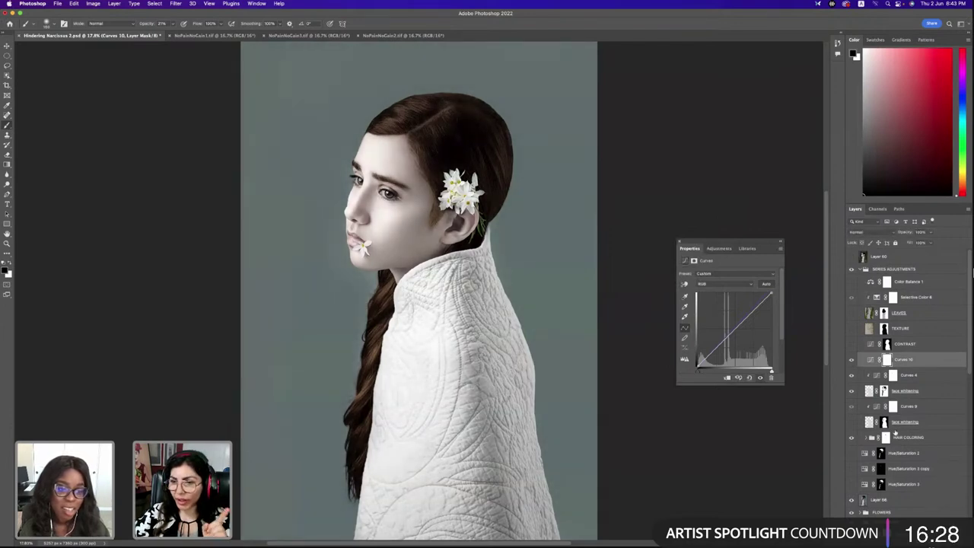
pyautogui.click(887, 345)
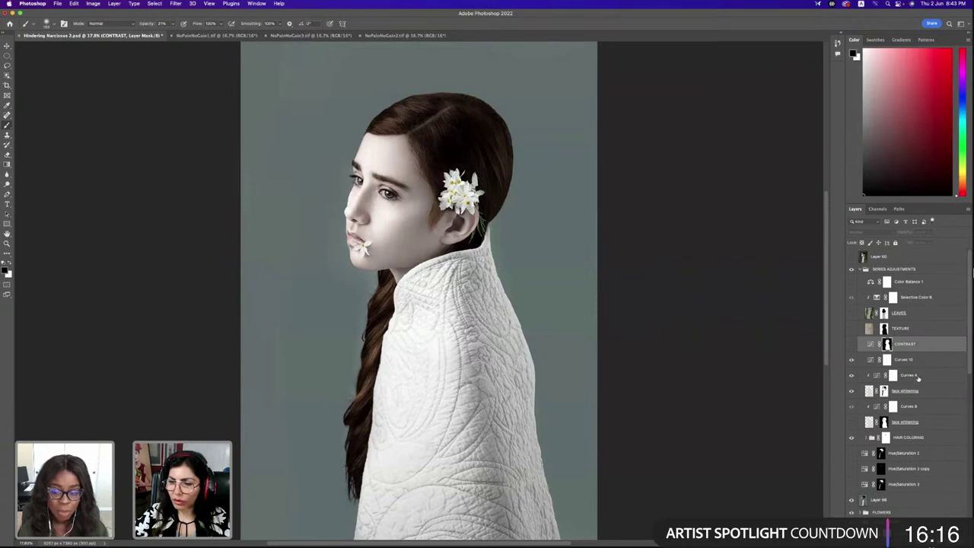
# Hide Curves 10, add an empty layer above Curves 4, and select the woman with Object Selection
pyautogui.click(852, 360)
pyautogui.click(920, 376)
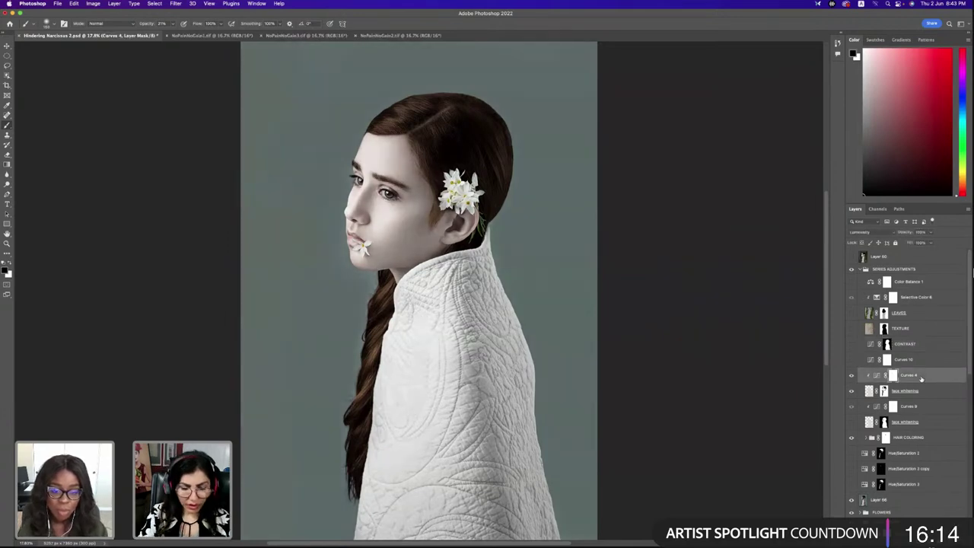
pyautogui.press('alt+shift+super+n')
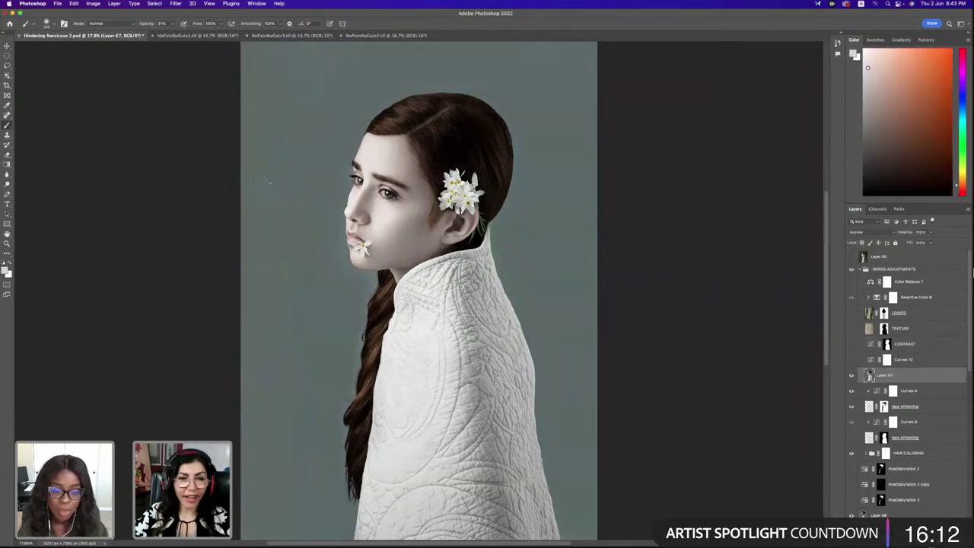
pyautogui.moveTo(7, 74); pyautogui.dragTo(35, 77)
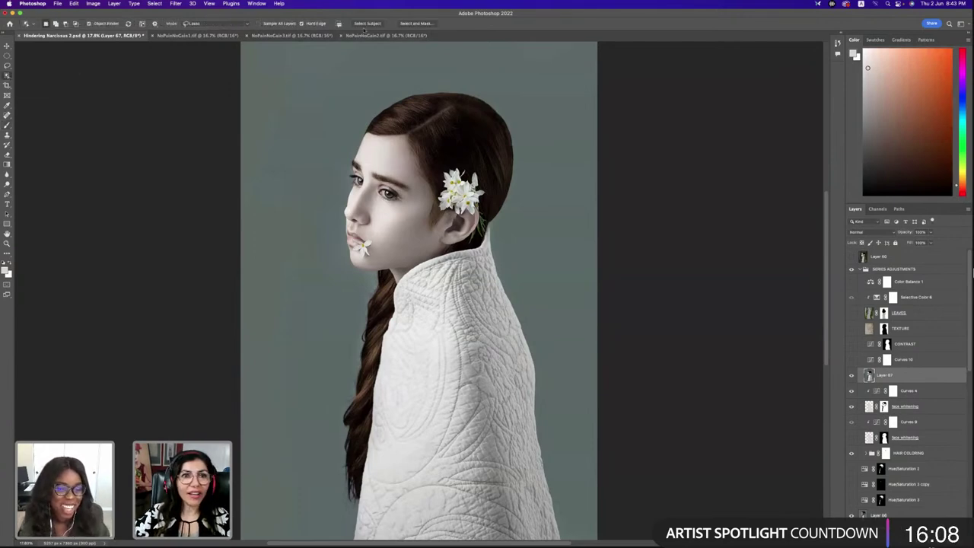
pyautogui.click(404, 111)
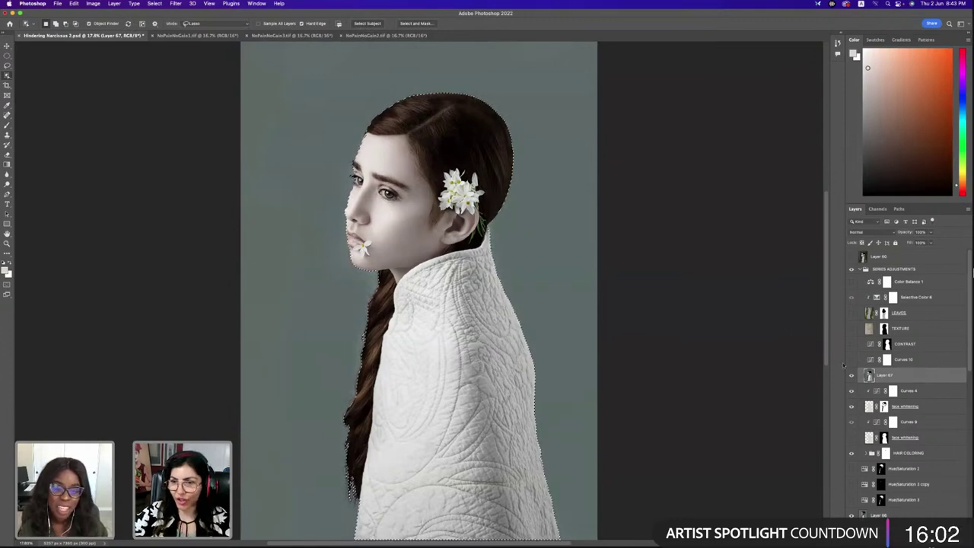
# Replace Curves 10's old mask with one from the figure selection and delete Layer 67
pyautogui.click(886, 359)
pyautogui.rightClick(885, 359)
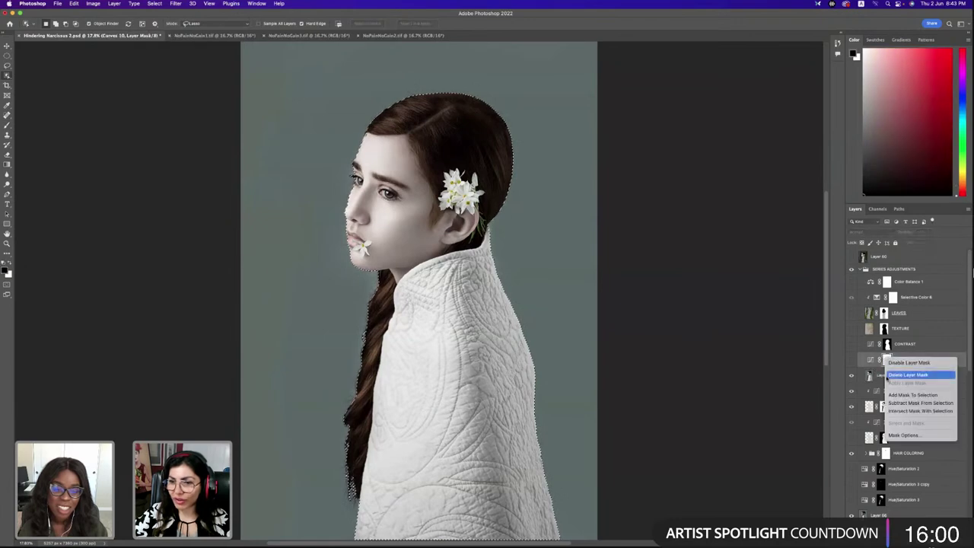
pyautogui.click(908, 374)
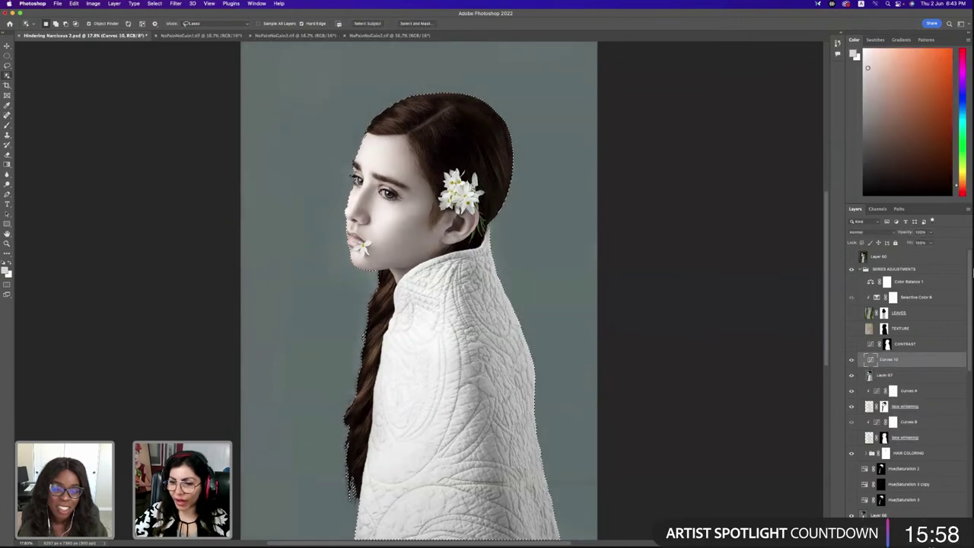
pyautogui.click(899, 538)
pyautogui.click(897, 376)
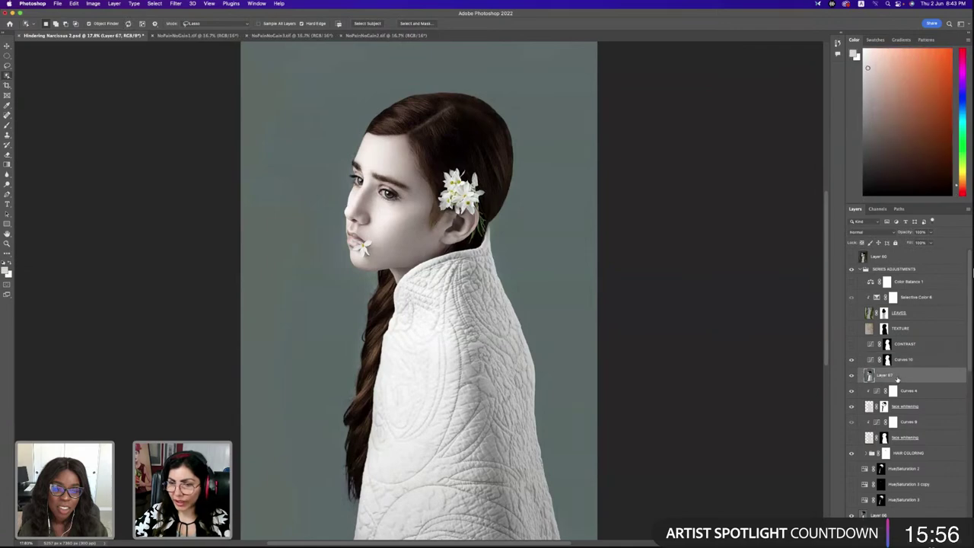
pyautogui.press('Delete')
# Compare the image with Curves 10 shown and hidden
pyautogui.click(851, 361)
pyautogui.click(851, 361)
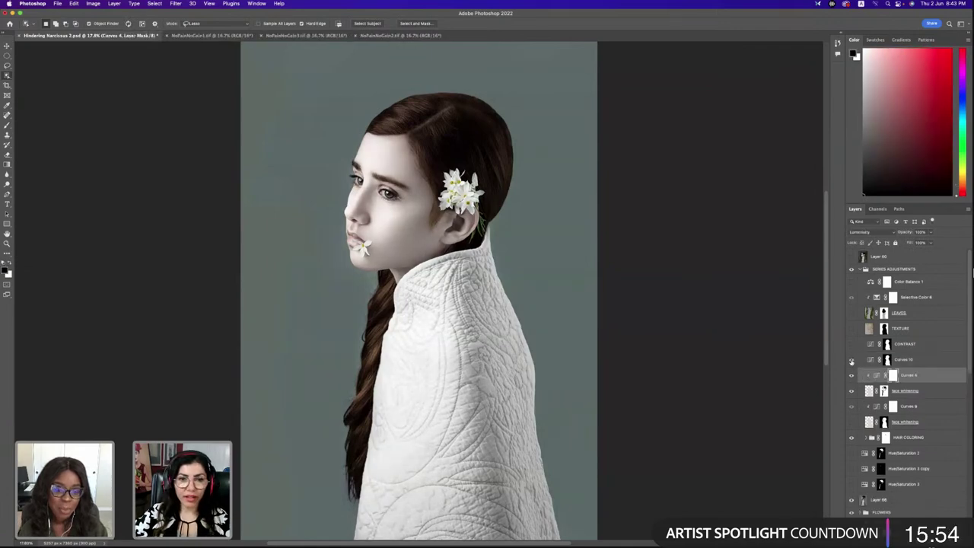
pyautogui.click(852, 360)
pyautogui.click(852, 361)
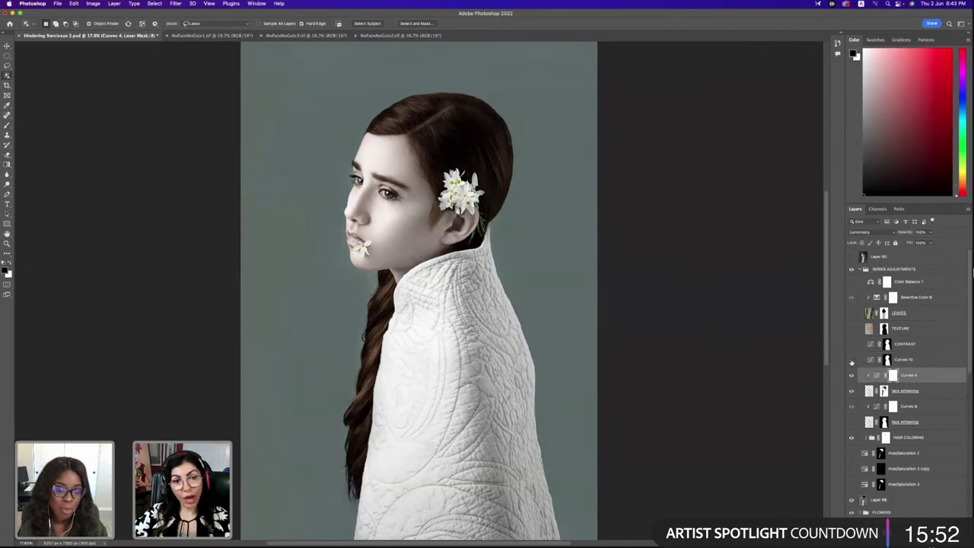
pyautogui.click(851, 361)
pyautogui.click(852, 361)
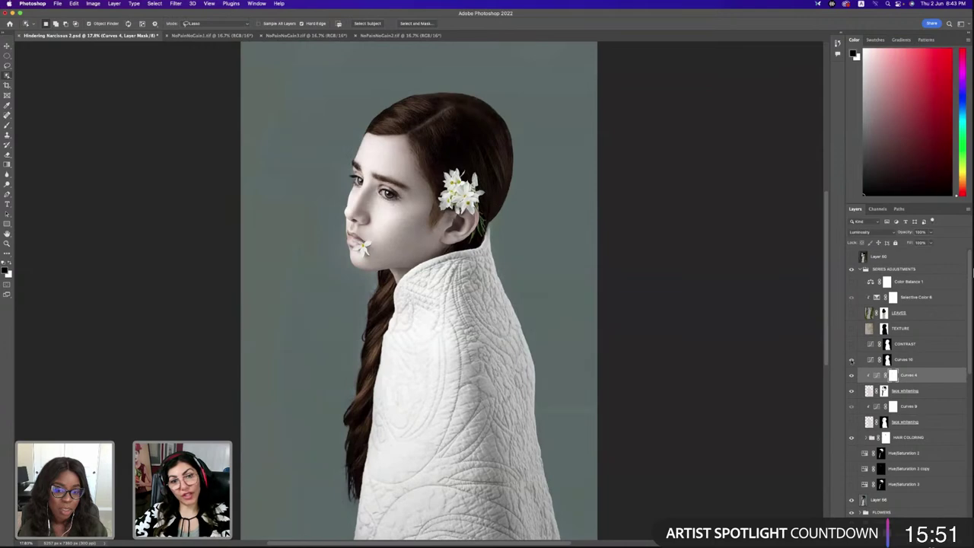
pyautogui.click(852, 361)
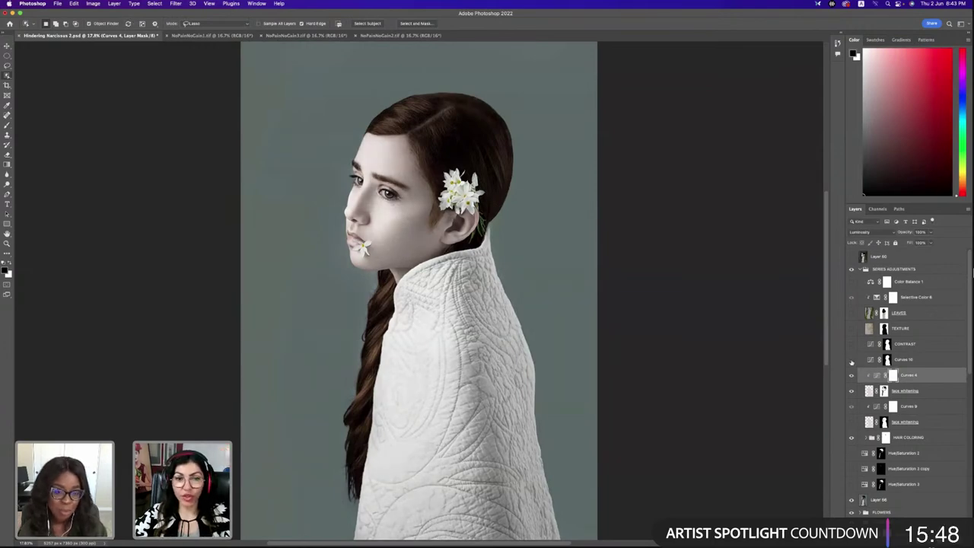
pyautogui.click(851, 361)
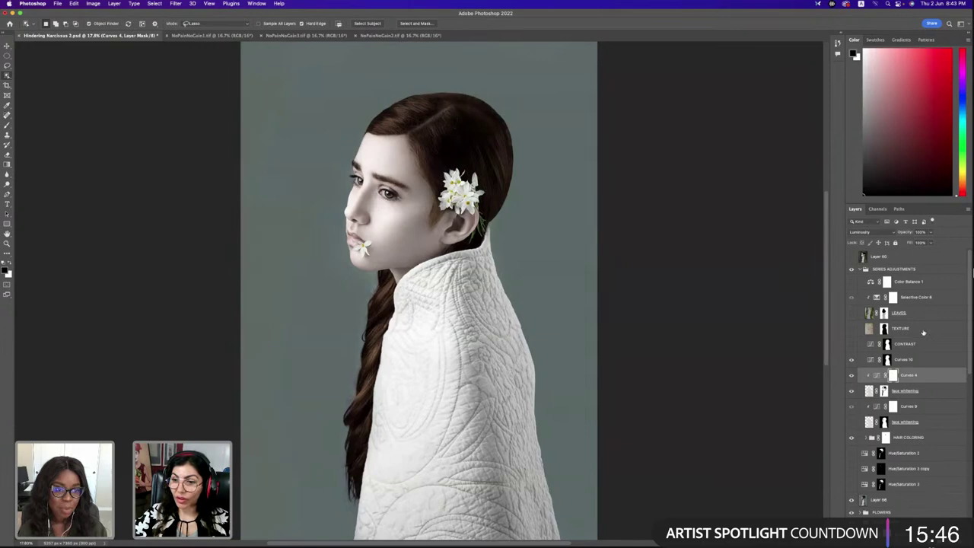
# Delete the CONTRAST layer from the stack
pyautogui.click(922, 350)
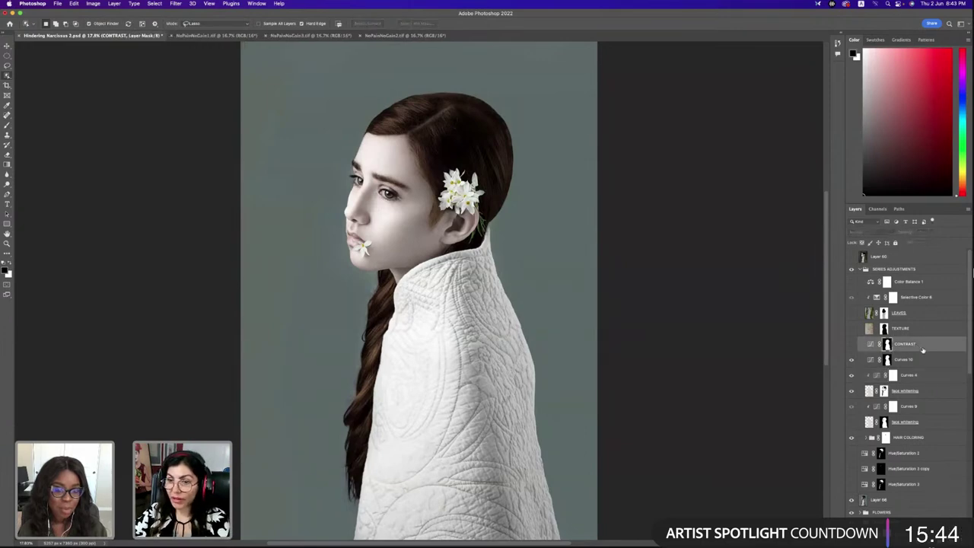
pyautogui.click(922, 349)
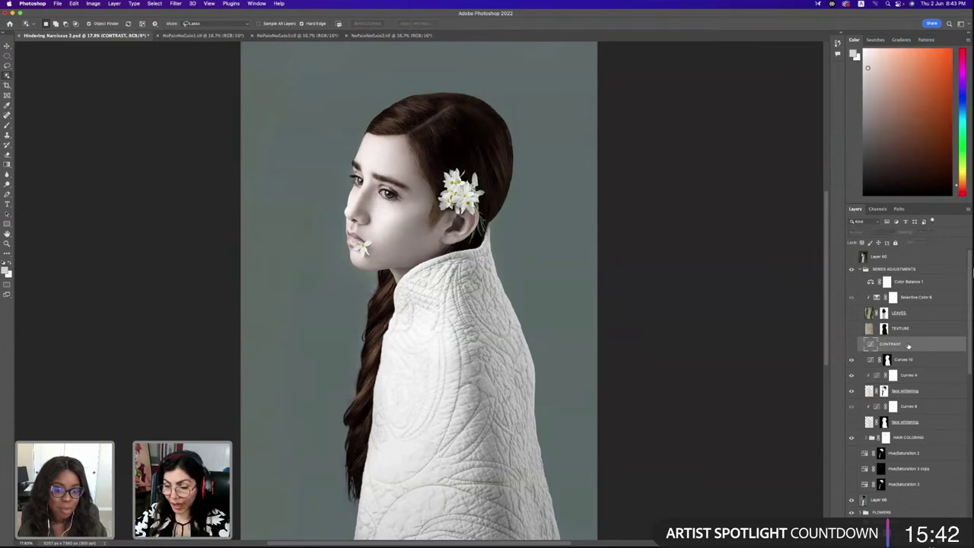
pyautogui.press('Delete')
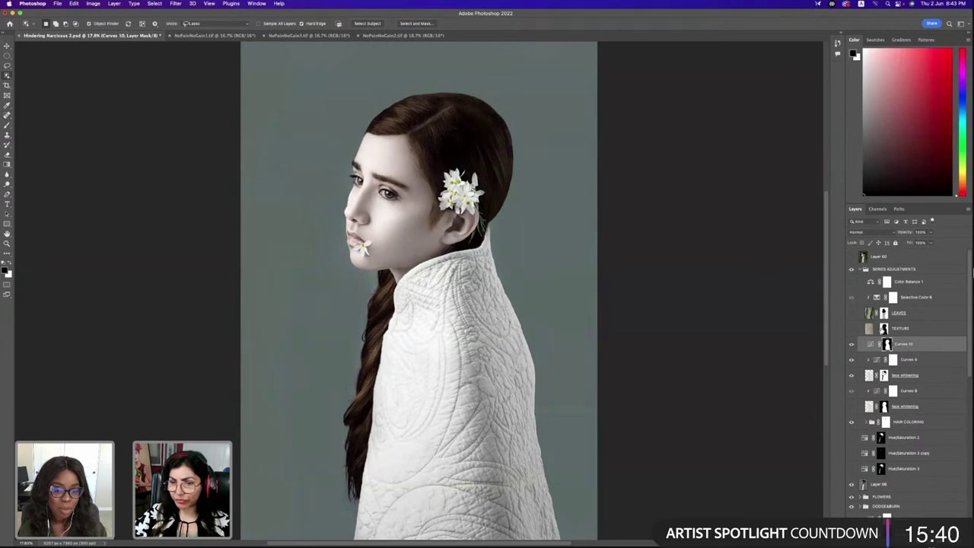
pyautogui.rightClick(884, 328)
# Disable the TEXTURE layer's mask, make it visible, and blend it in Soft Light
pyautogui.click(905, 333)
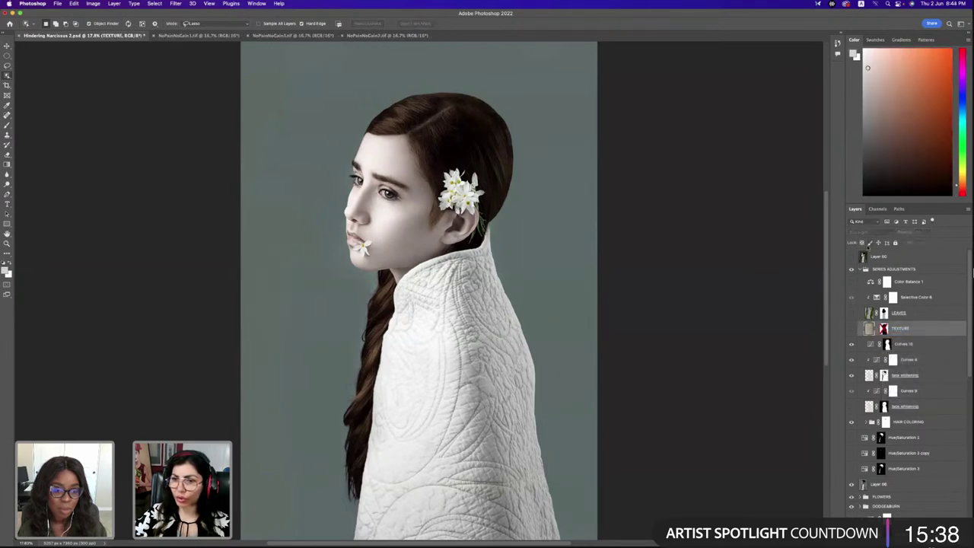
pyautogui.click(852, 329)
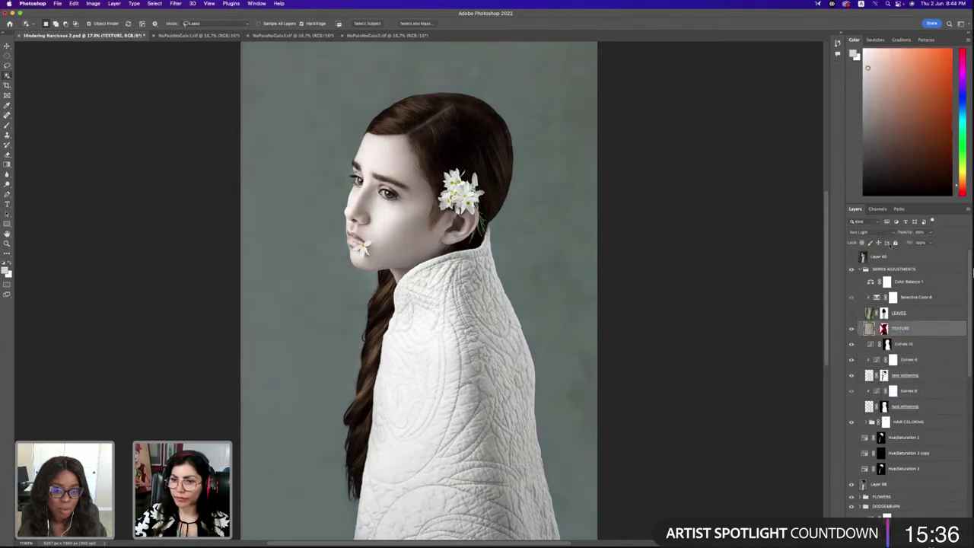
pyautogui.click(883, 232)
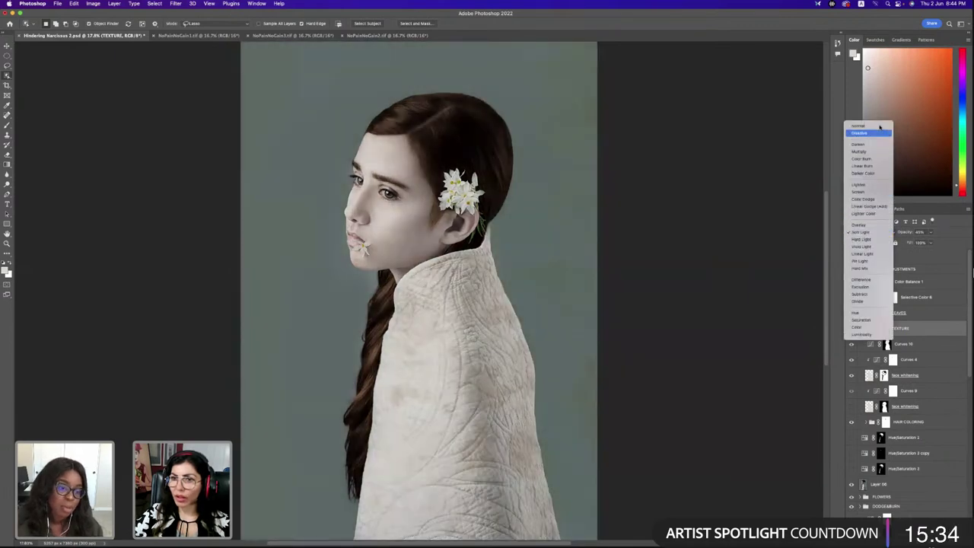
pyautogui.click(876, 125)
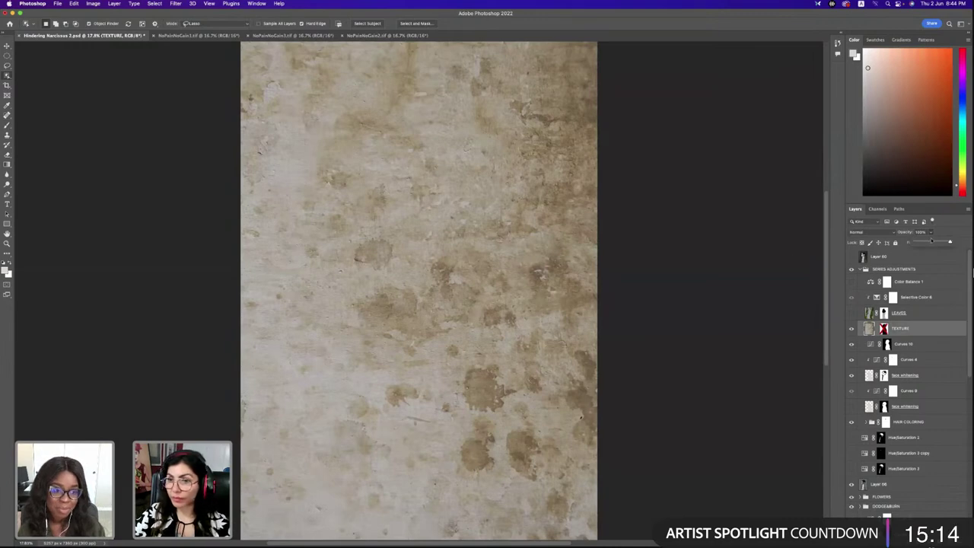
pyautogui.click(864, 232)
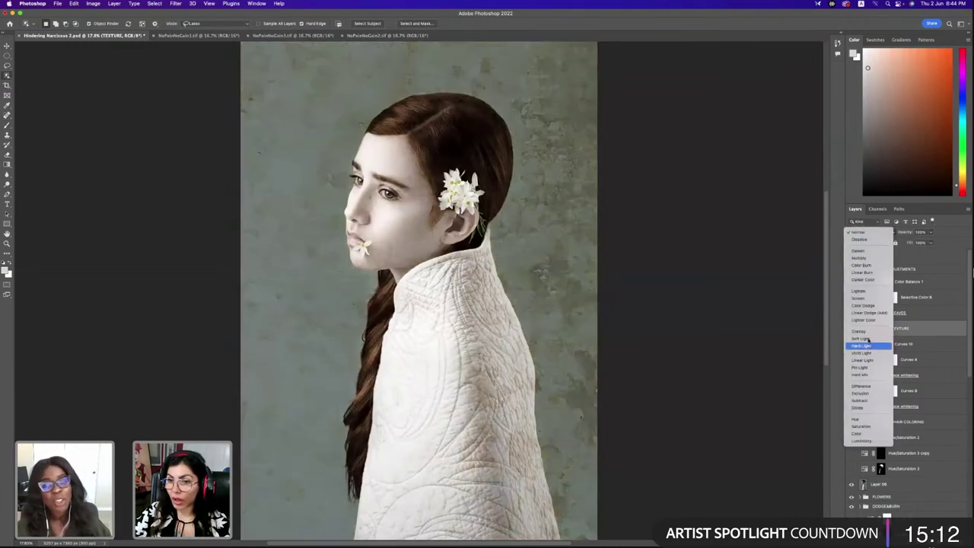
pyautogui.click(861, 337)
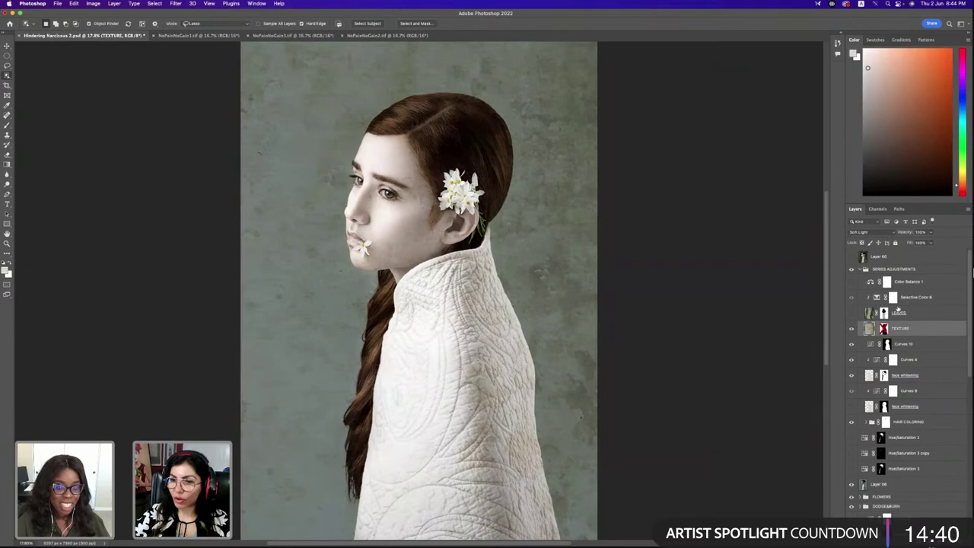
# Load the Curves 10 mask as a figure selection and invert it to the background
pyautogui.click(887, 344)
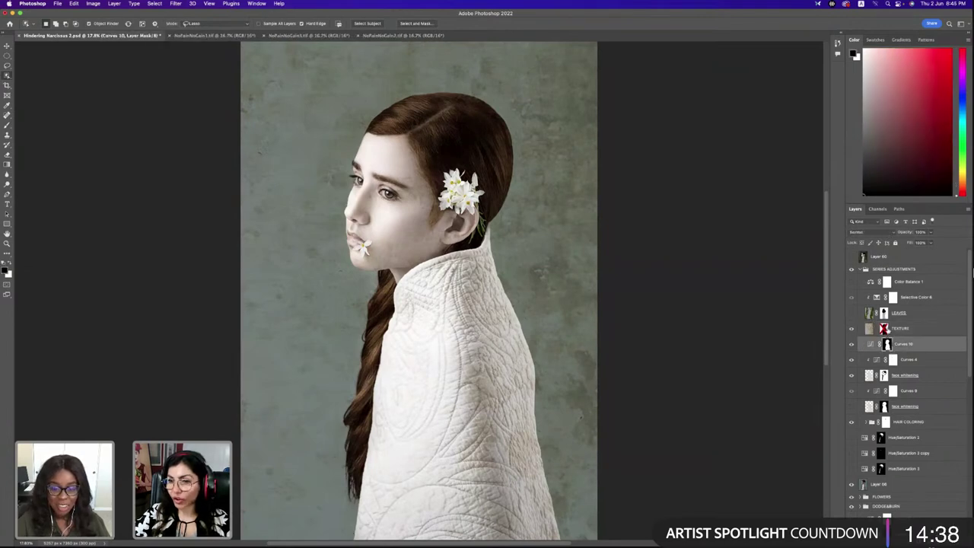
pyautogui.rightClick(890, 341)
pyautogui.click(902, 328)
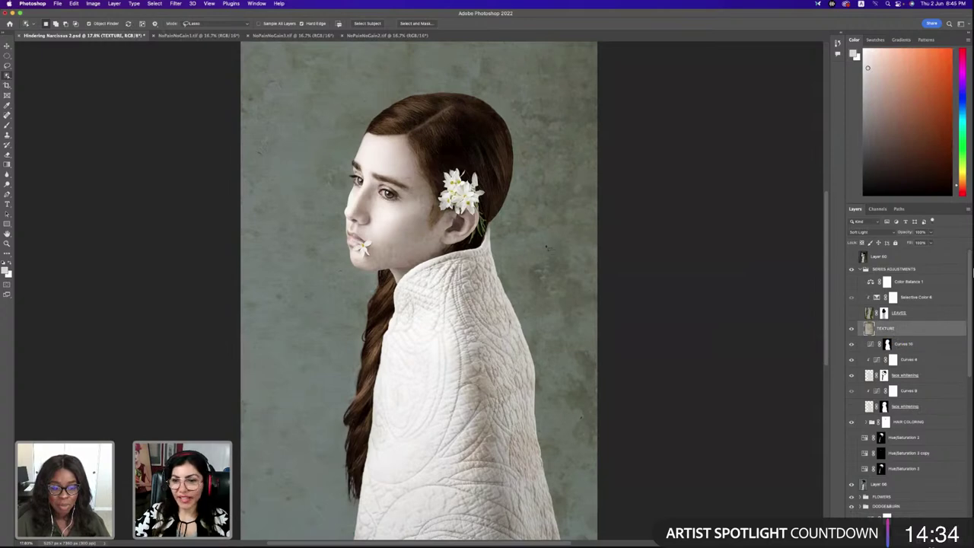
pyautogui.click(887, 345)
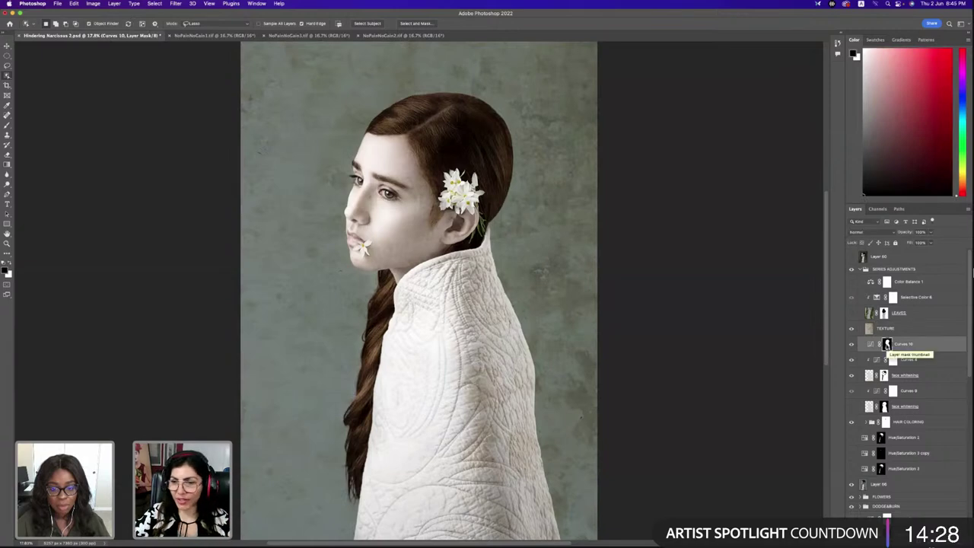
pyautogui.rightClick(887, 346)
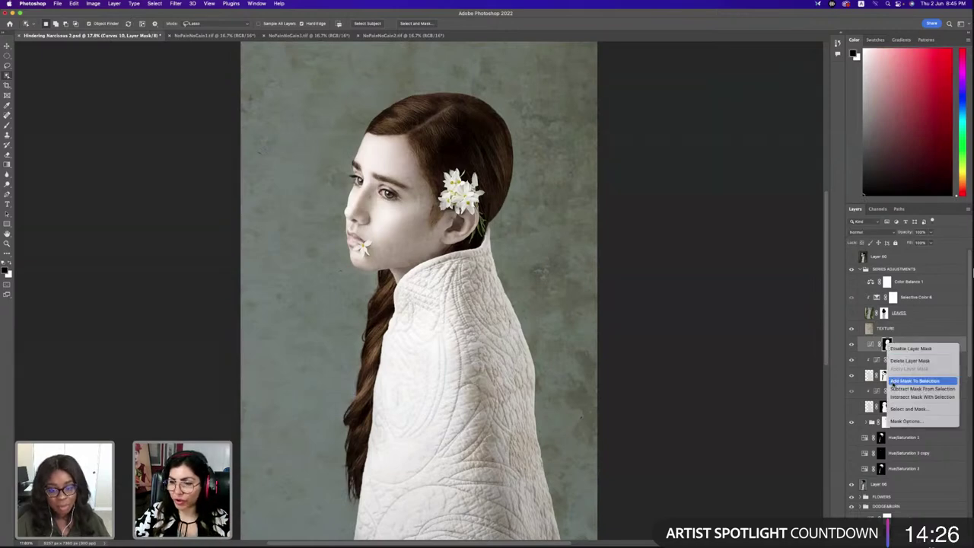
pyautogui.click(914, 380)
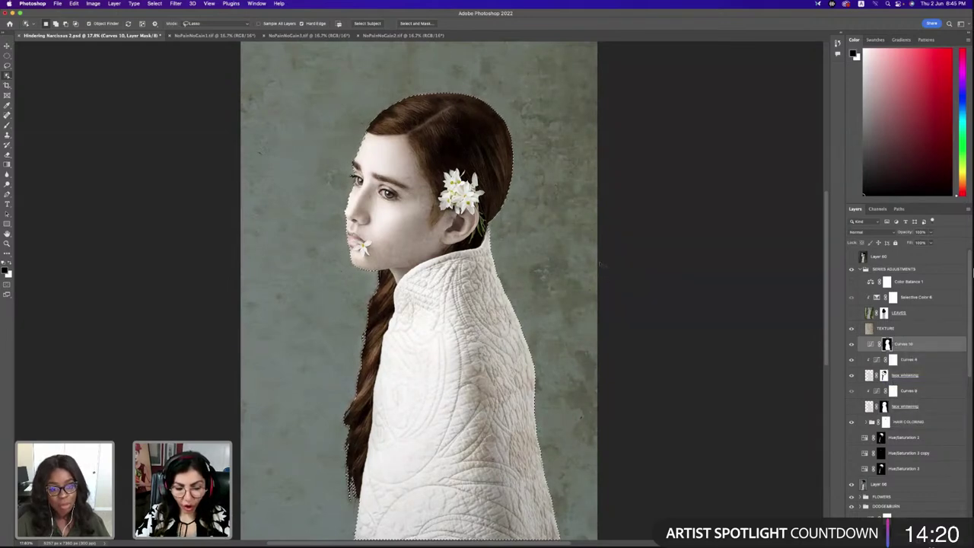
pyautogui.press('super+shift+i')
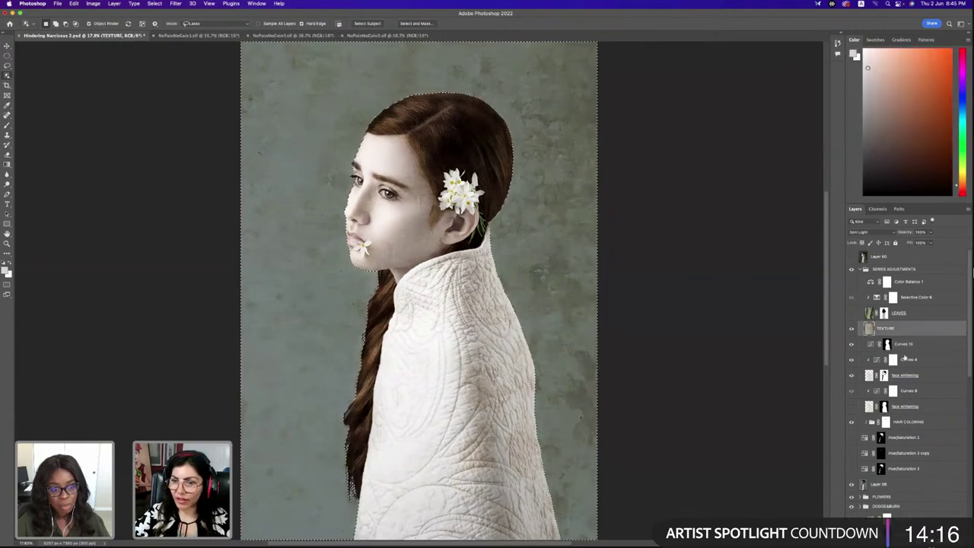
# Mask TEXTURE to the background and lower its opacity to about 40%
pyautogui.hotkey('alt', ']')
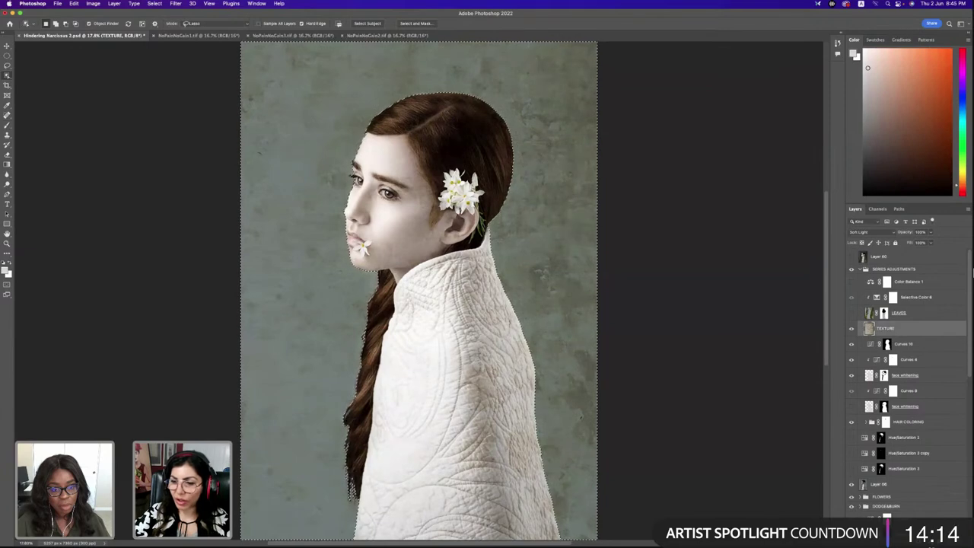
pyautogui.hotkey('ctrl', 'shift', 'm')
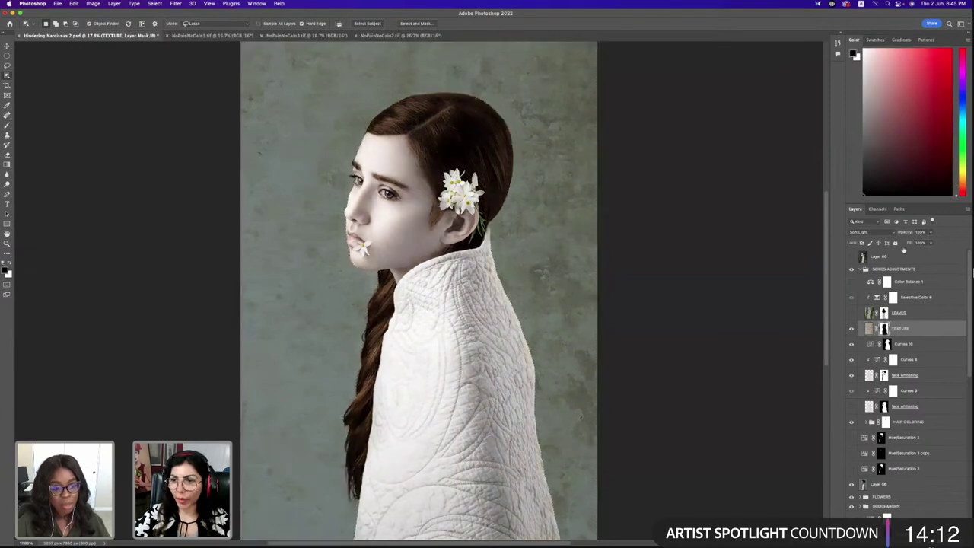
pyautogui.moveTo(930, 232); pyautogui.dragTo(913, 244)
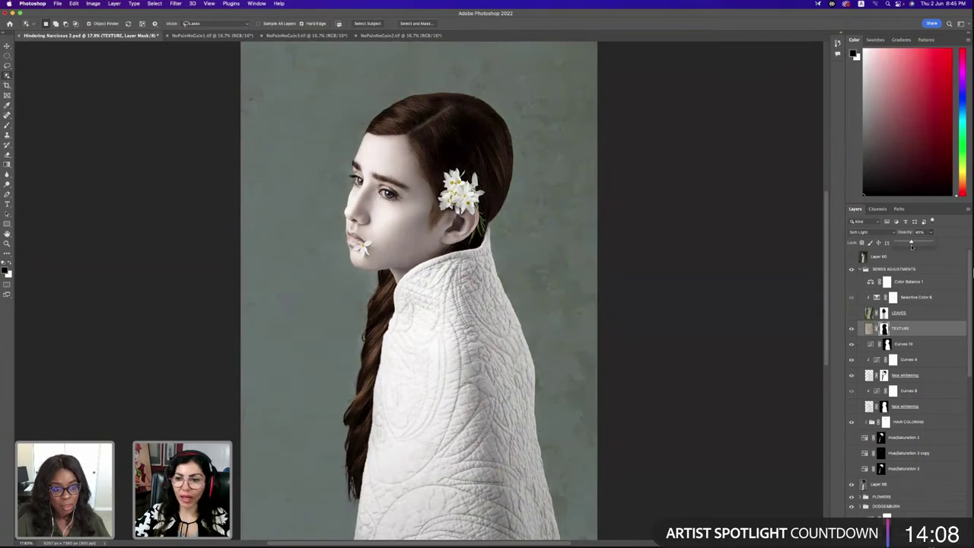
# Show the LEAVES layer with its mask disabled, in Normal mode at 100% opacity
pyautogui.click(852, 312)
pyautogui.click(898, 313)
pyautogui.rightClick(884, 313)
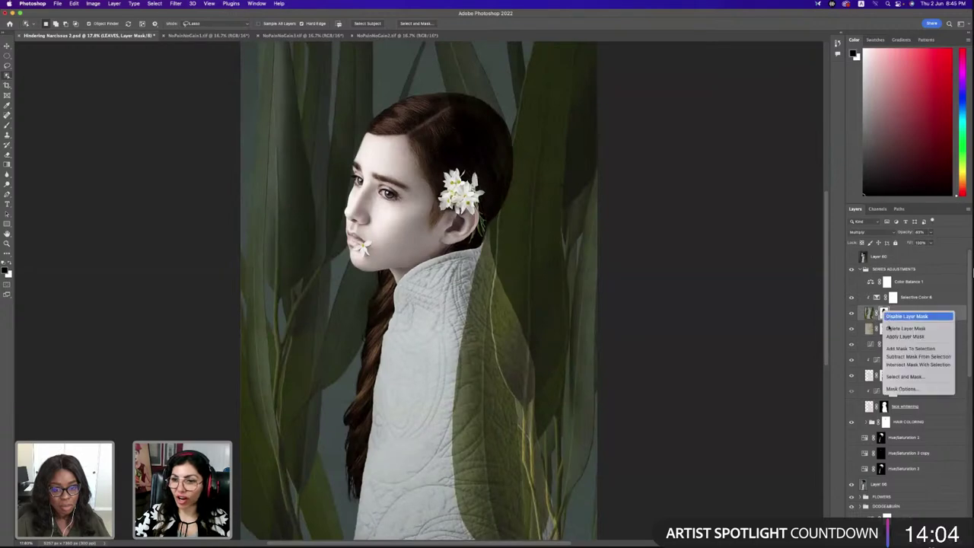
pyautogui.click(925, 329)
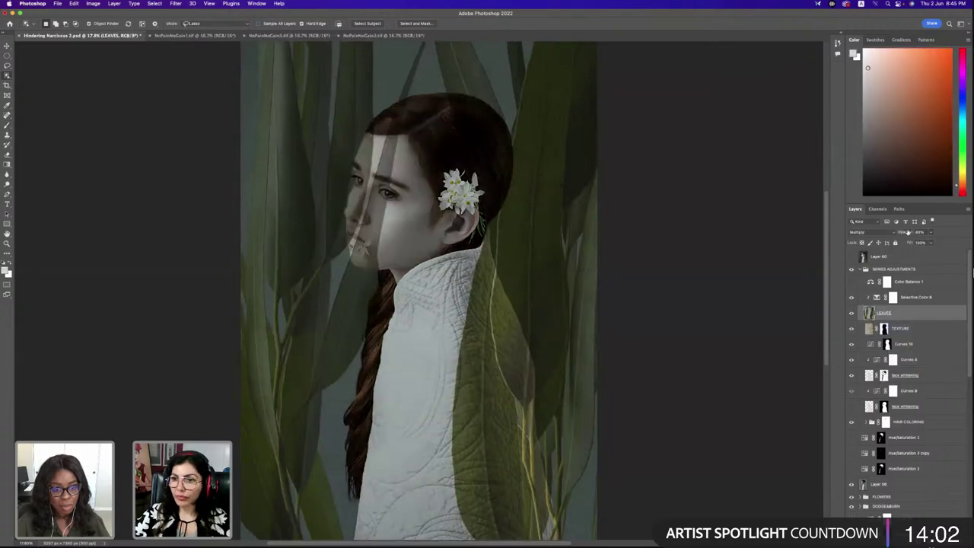
pyautogui.click(883, 232)
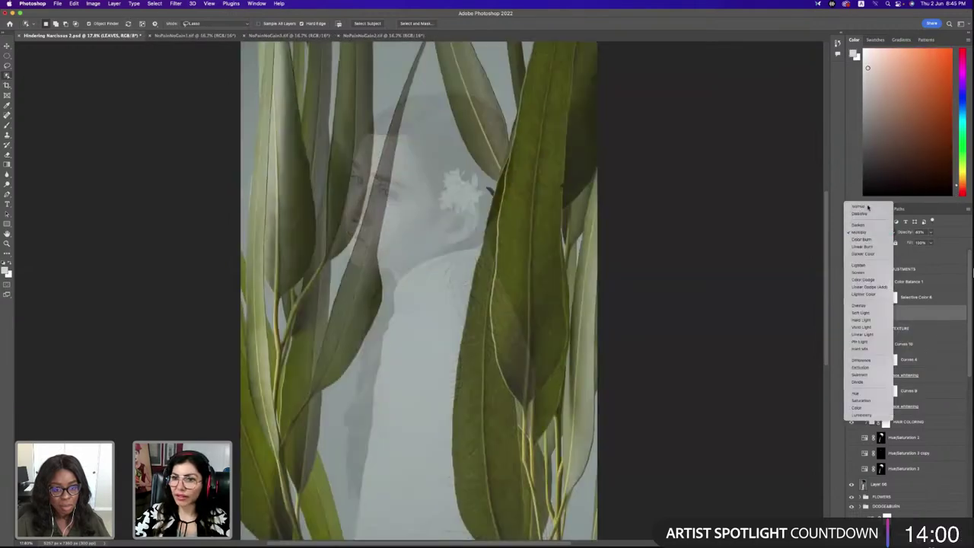
pyautogui.click(866, 205)
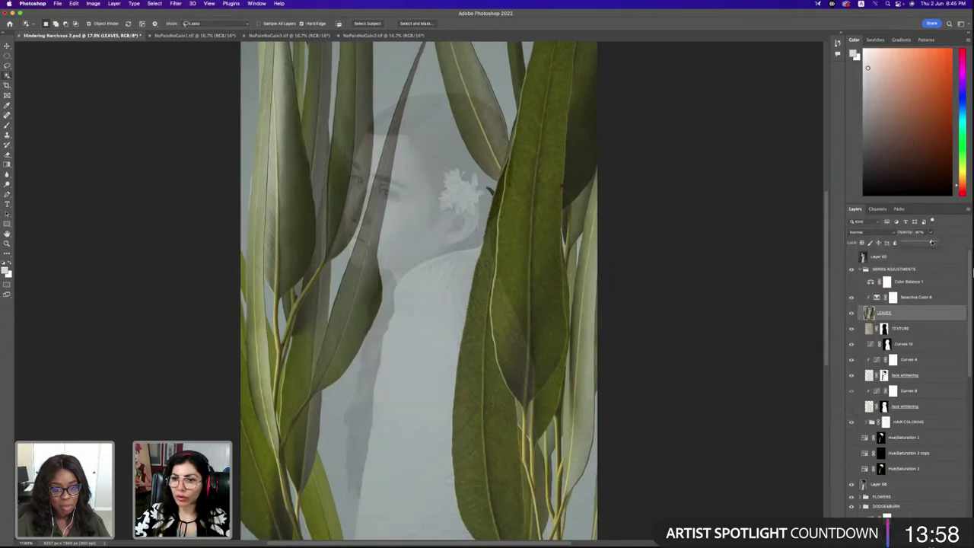
pyautogui.moveTo(931, 242); pyautogui.dragTo(961, 246)
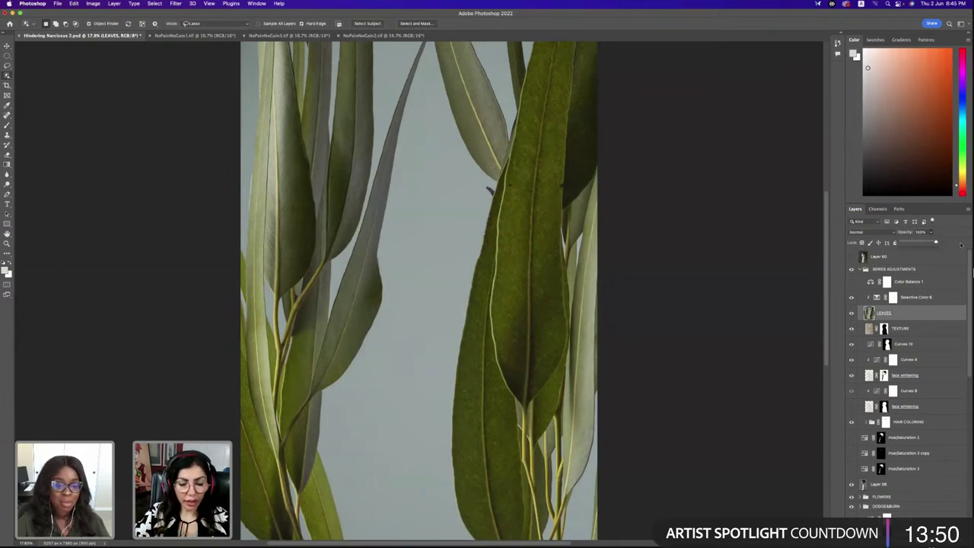
pyautogui.hotkey('ctrl', 'Up')
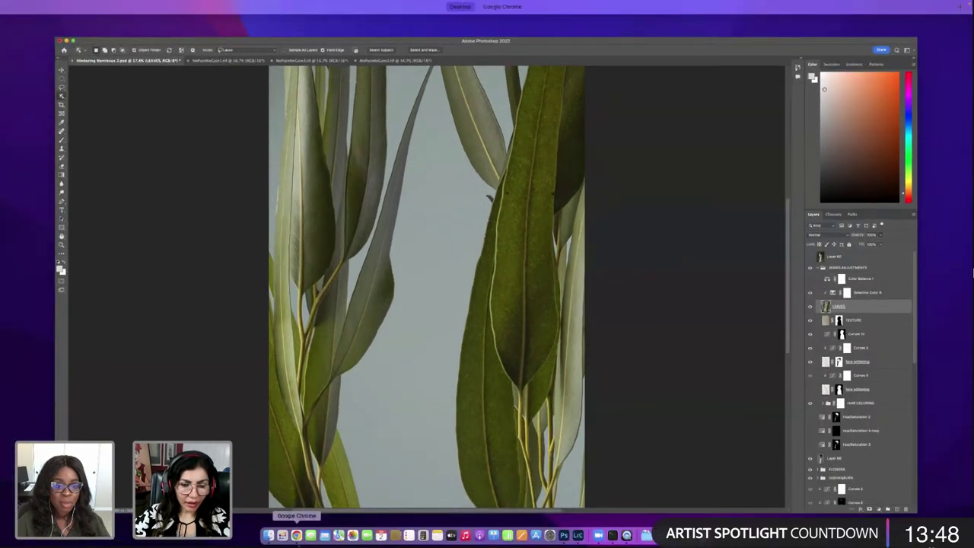
# In Chrome, open the Hindering Narcissus series on the portfolio site
pyautogui.click(297, 532)
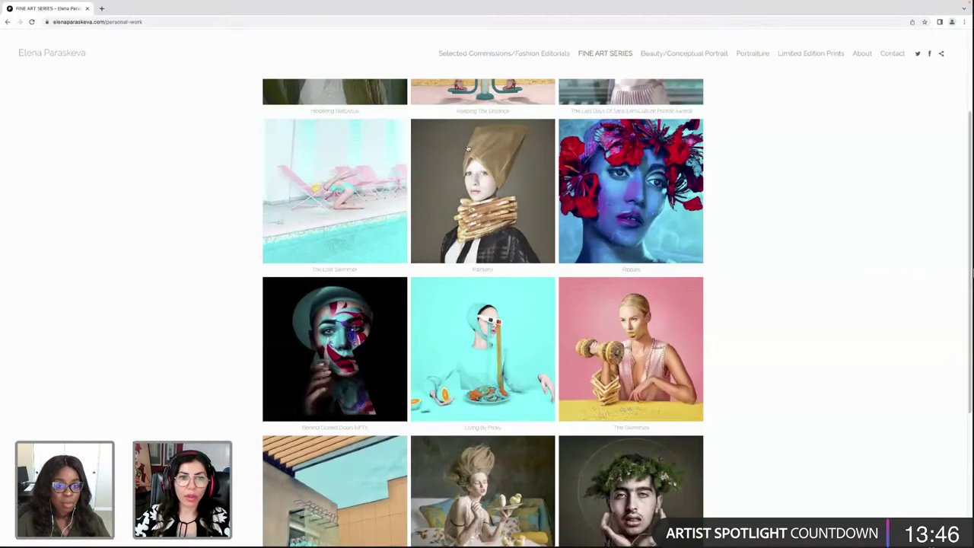
pyautogui.scroll(2, 439, 215)
pyautogui.click(334, 175)
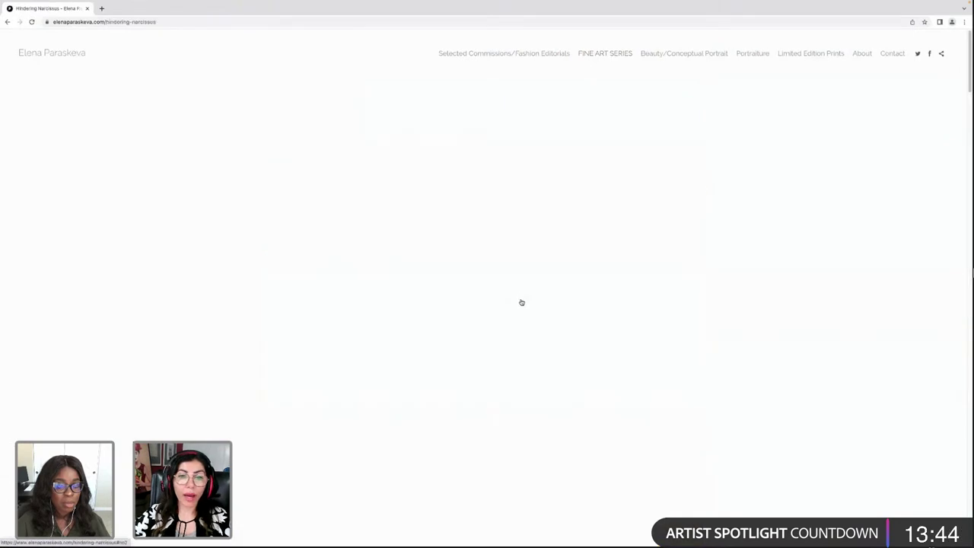
# Scroll through the Hindering Narcissus portraits, then return to the Photoshop desktop
pyautogui.scroll(-5, 550, 325)
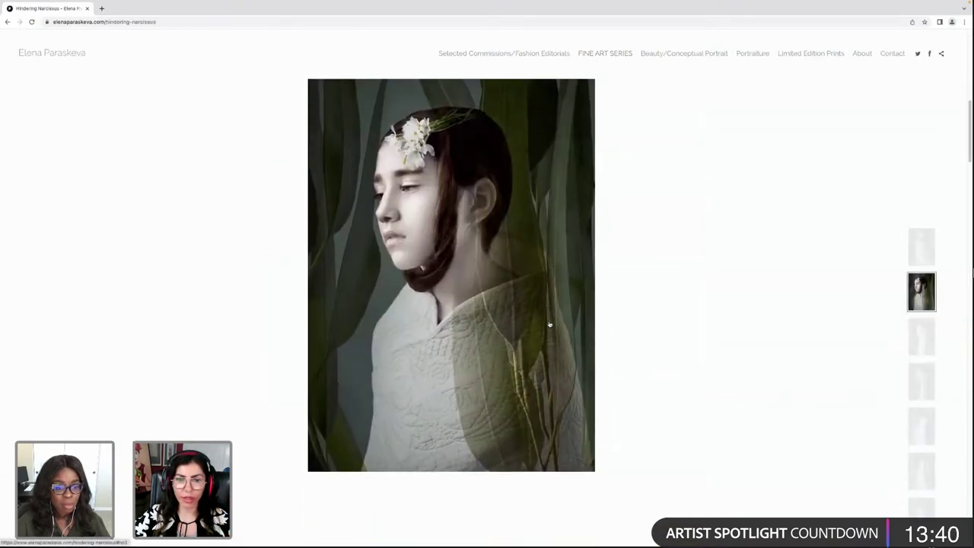
pyautogui.scroll(-2, 549, 325)
pyautogui.scroll(-3, 549, 325)
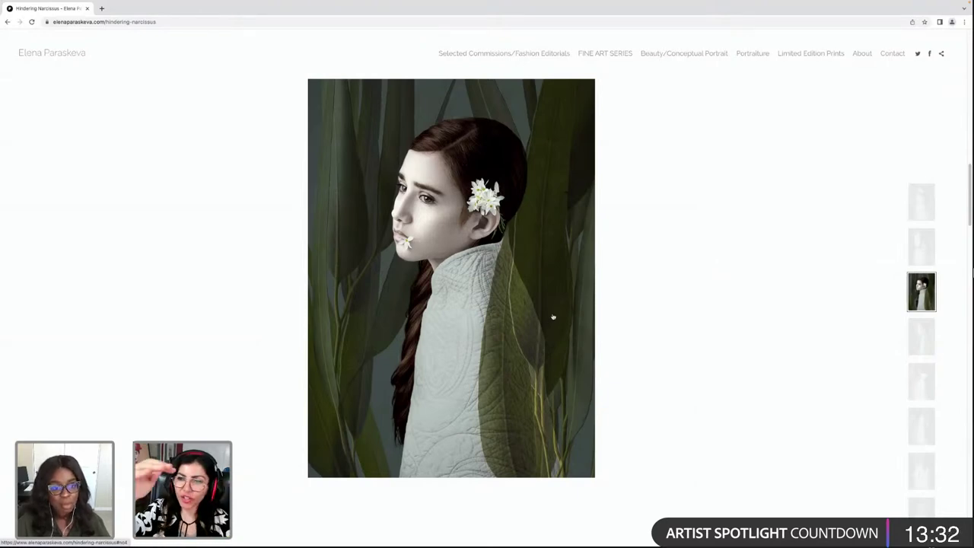
pyautogui.scroll(-8, 534, 325)
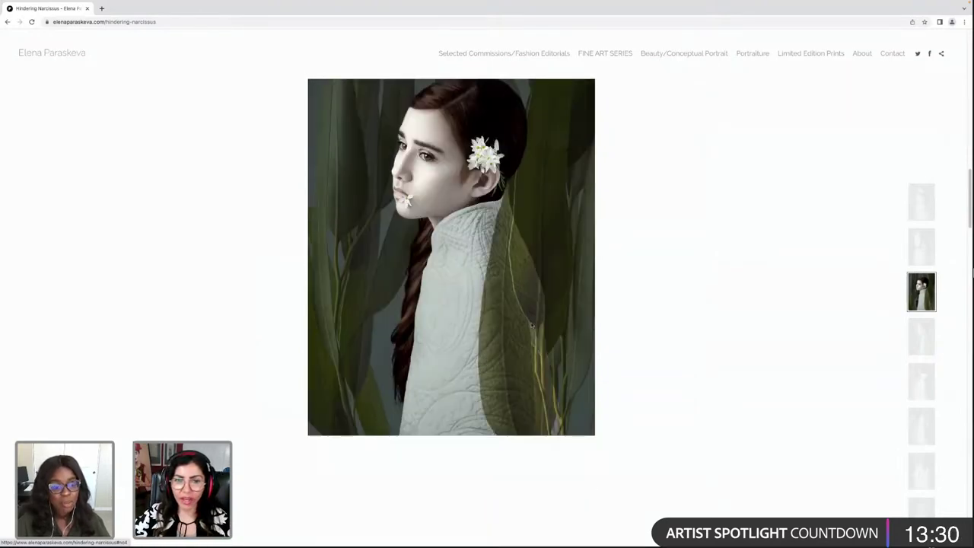
pyautogui.scroll(-10, 531, 327)
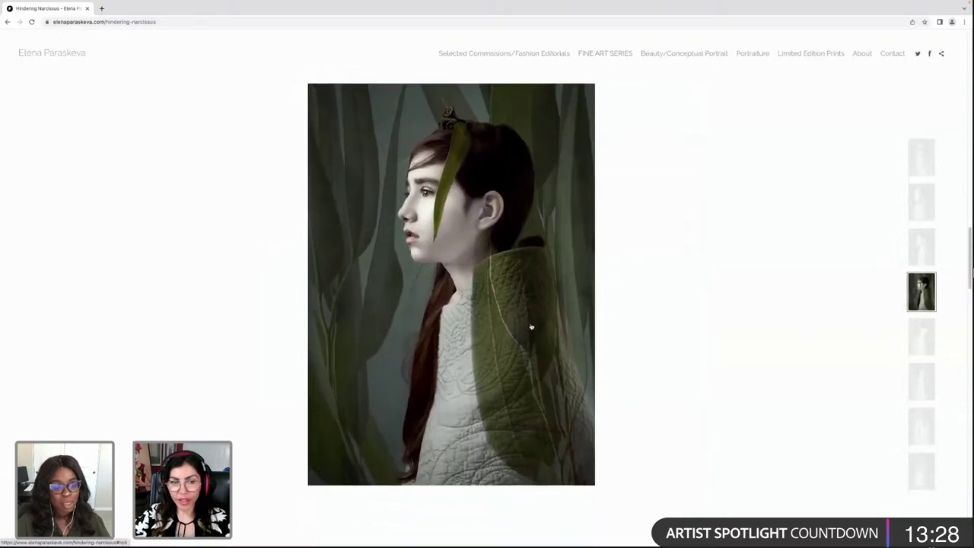
pyautogui.scroll(-10, 531, 327)
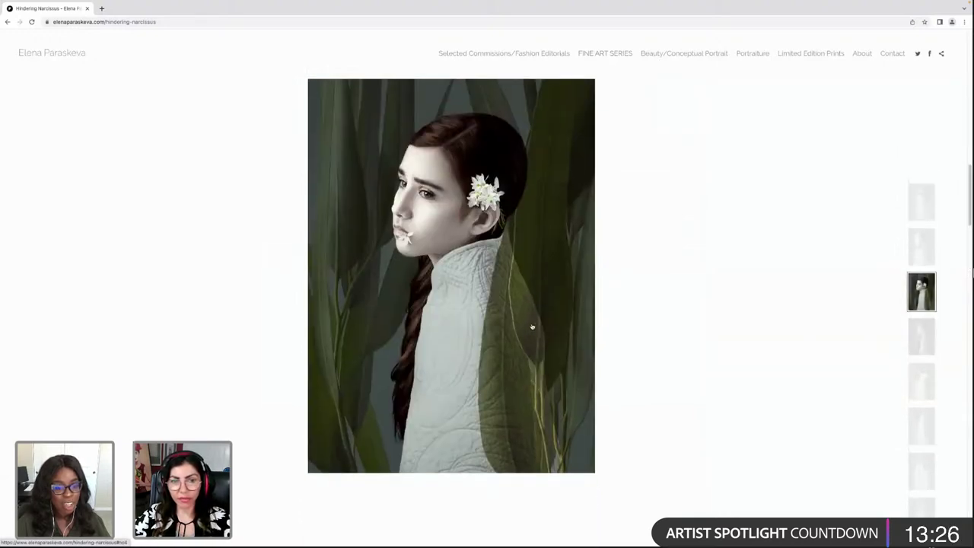
pyautogui.scroll(-2, 531, 327)
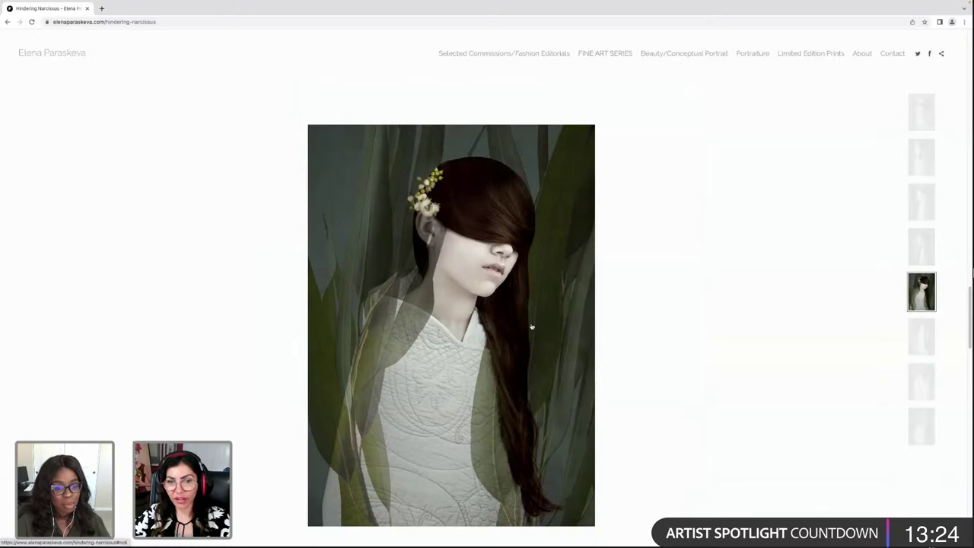
pyautogui.scroll(-3, 531, 327)
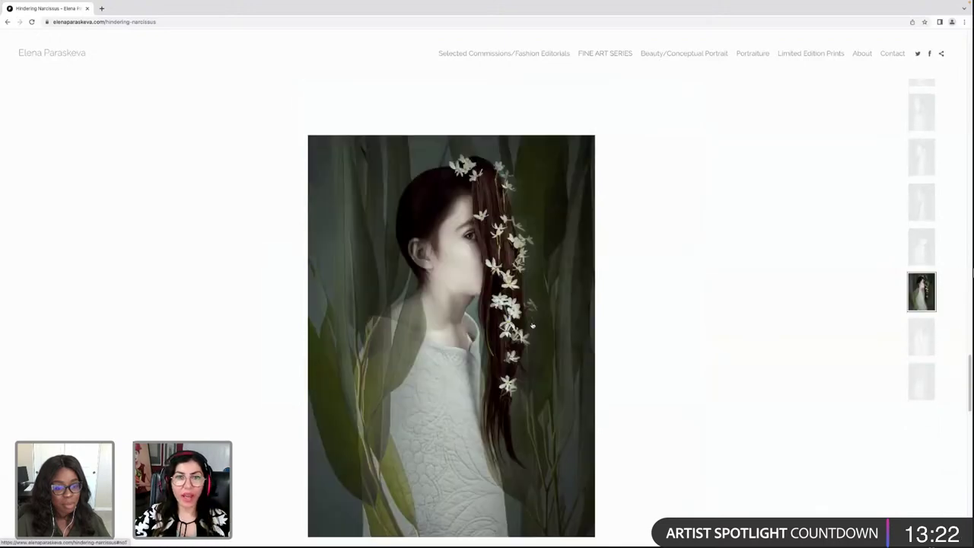
pyautogui.scroll(2, 532, 312)
pyautogui.hotkey('ctrl', 'Right')
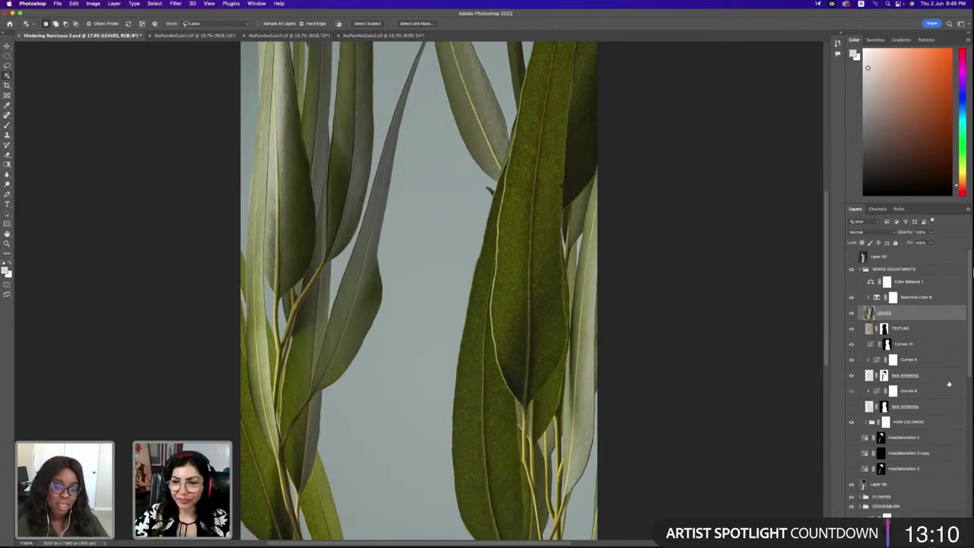
# Undo to restore the leaves layer, keeping Multiply blending at 100% opacity
pyautogui.press('super+z')
pyautogui.press('super+z')
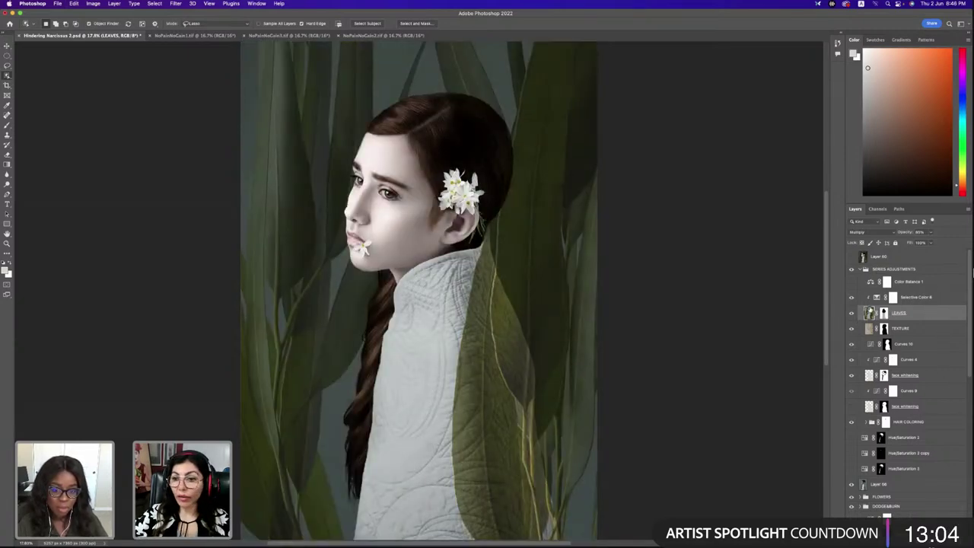
pyautogui.click(872, 232)
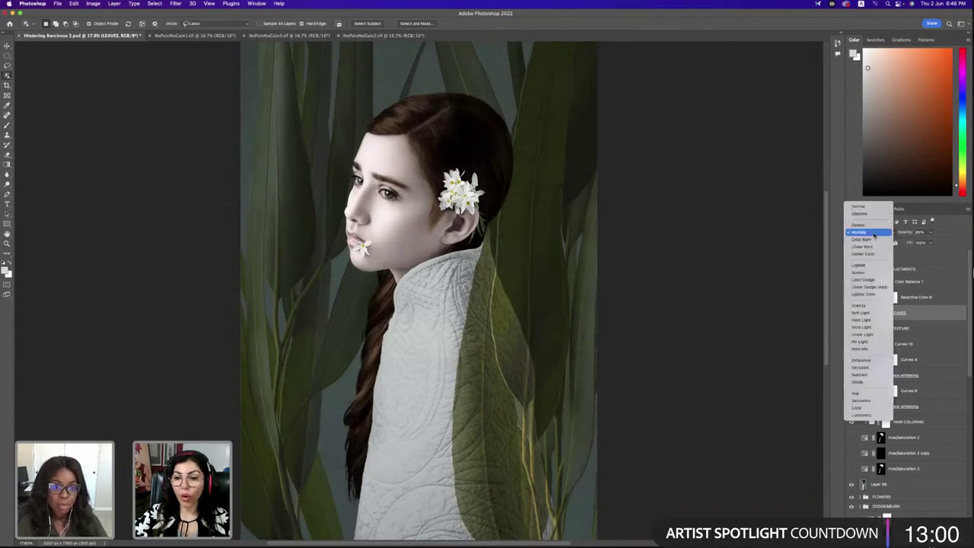
pyautogui.click(873, 233)
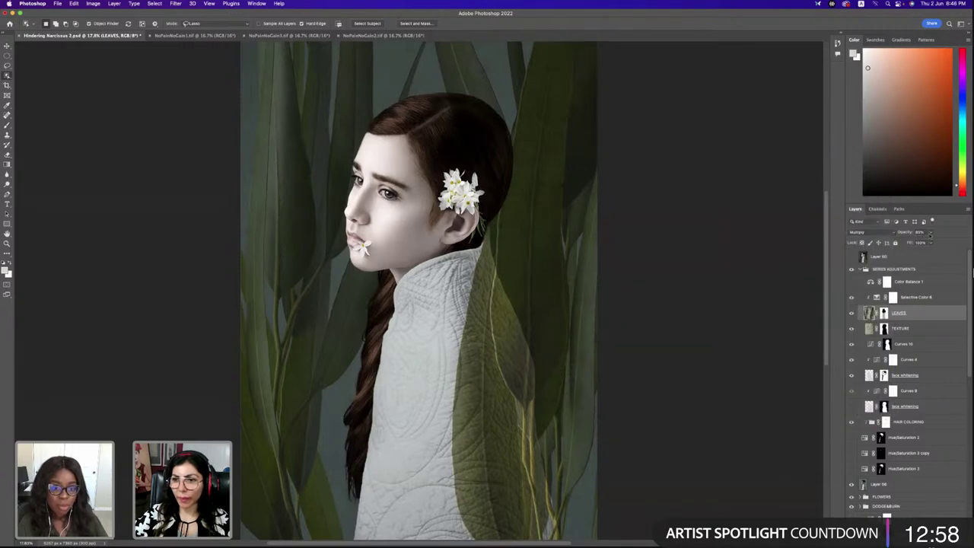
pyautogui.moveTo(929, 240); pyautogui.dragTo(961, 241)
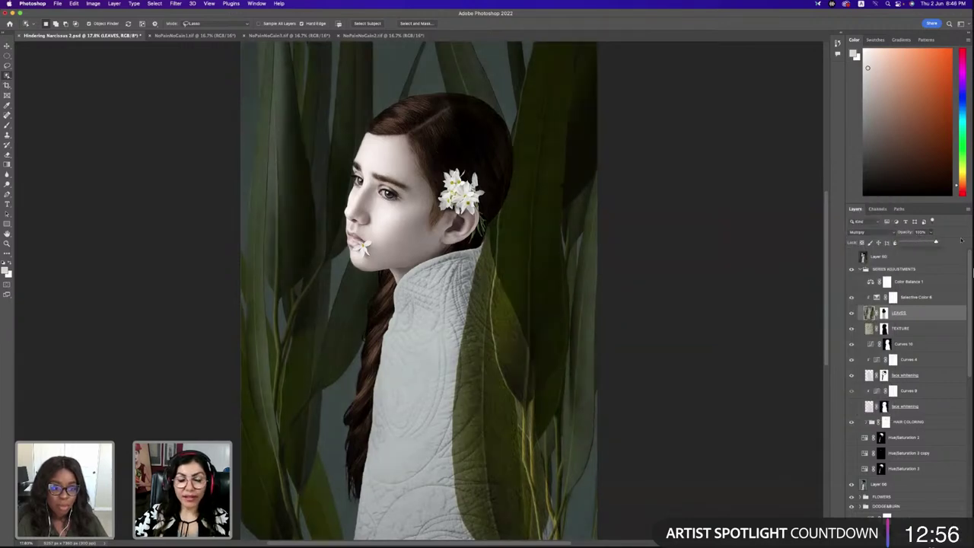
pyautogui.rightClick(883, 311)
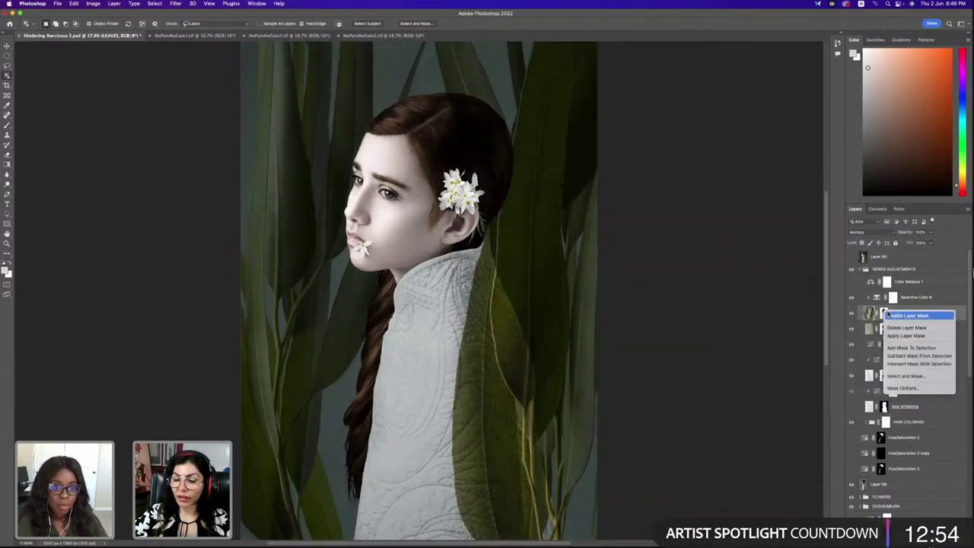
pyautogui.click(923, 319)
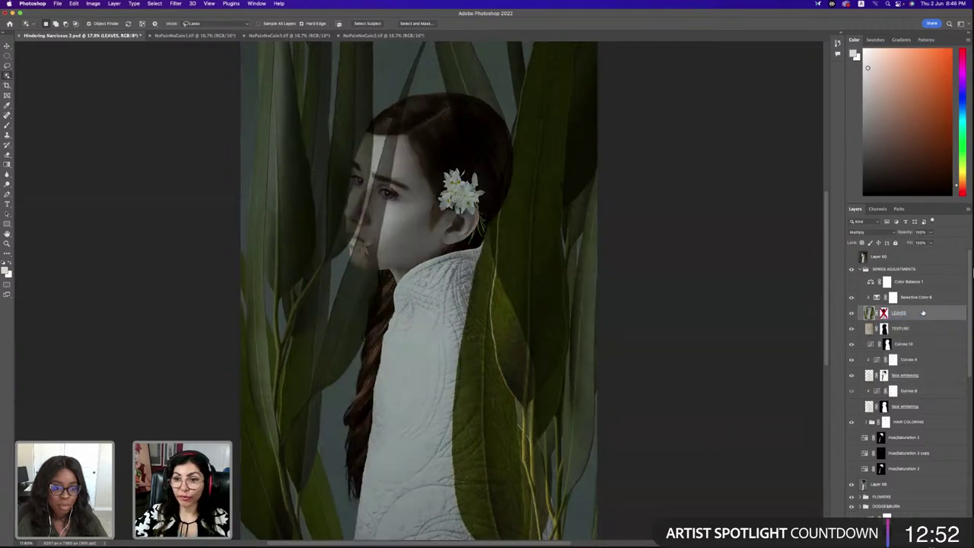
pyautogui.click(868, 231)
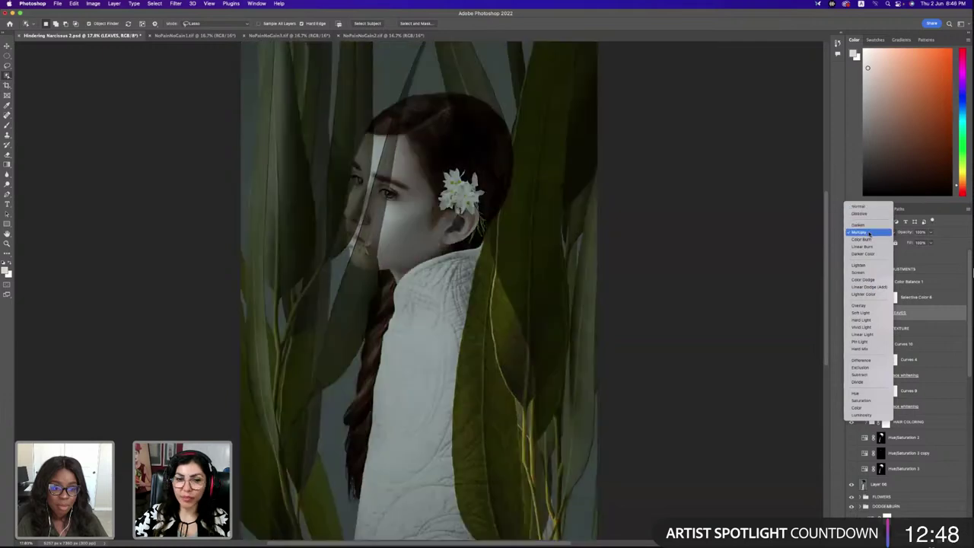
pyautogui.click(880, 233)
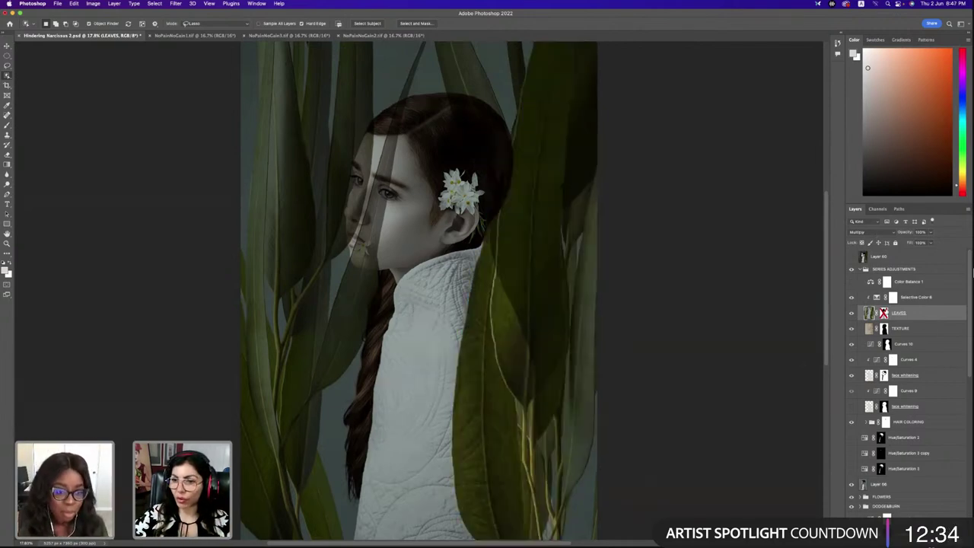
# Re-enable the leaves mask to clear the face and preview it as a coloured overlay
pyautogui.rightClick(884, 312)
pyautogui.click(891, 312)
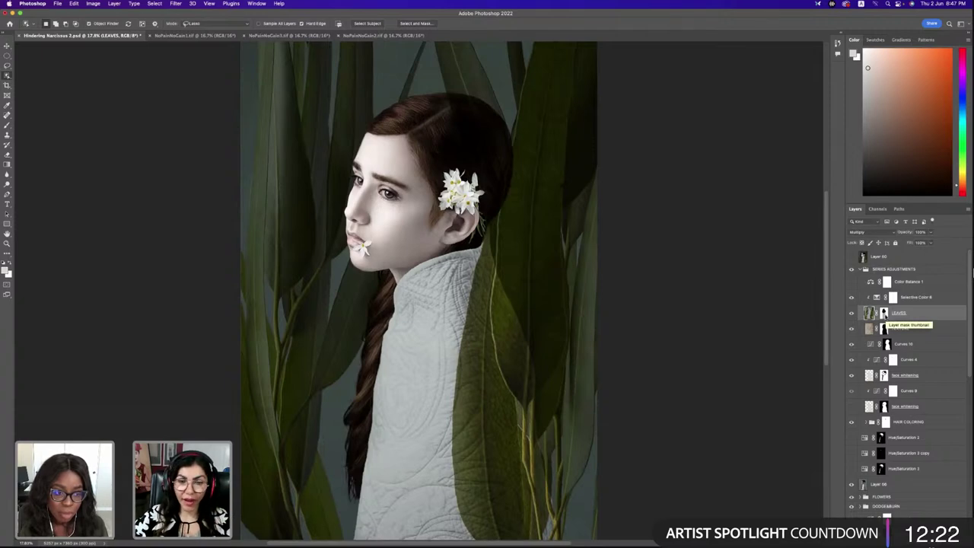
pyautogui.press('\\')
pyautogui.press('\\')
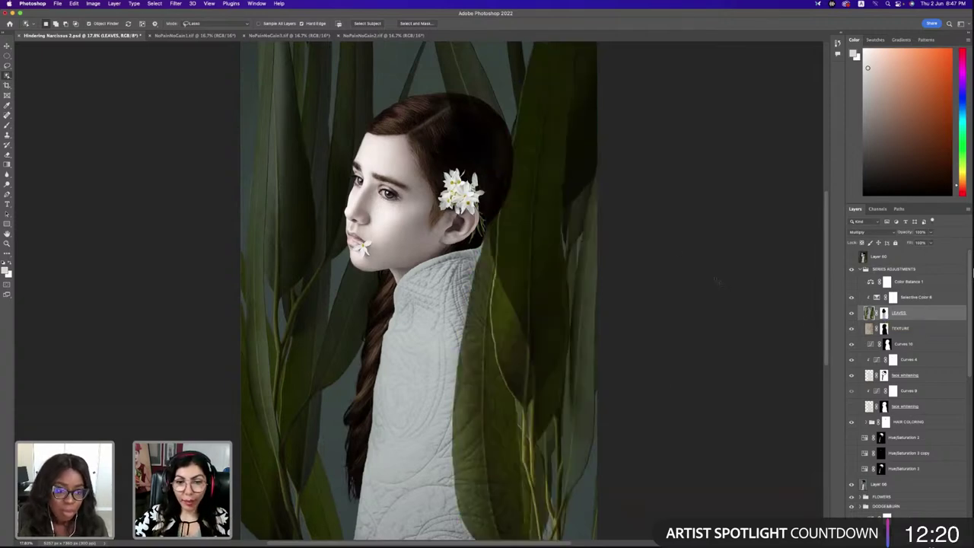
pyautogui.press('\\')
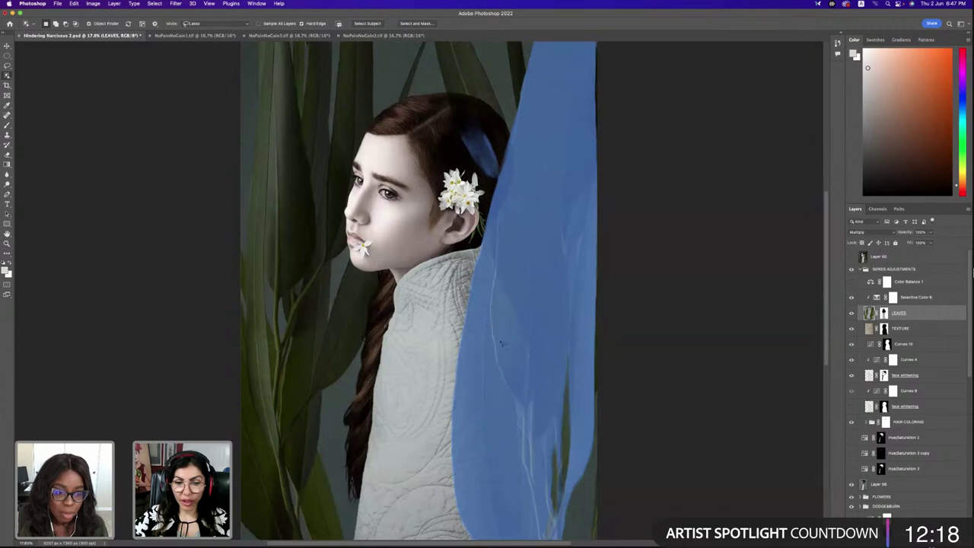
pyautogui.press('\\')
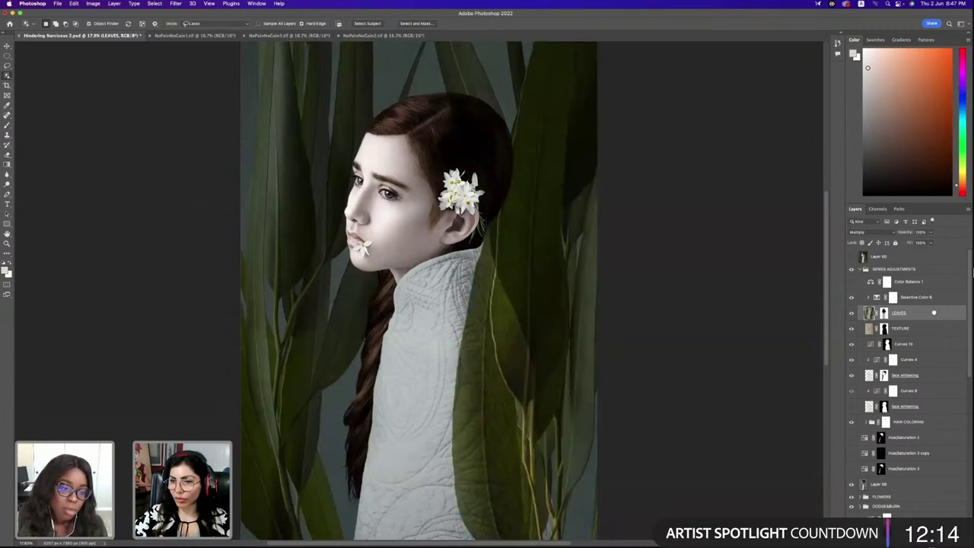
# Duplicate the LEAVES layer and delete the copy's layer mask
pyautogui.moveTo(936, 468); pyautogui.dragTo(939, 468)
pyautogui.press('super+j')
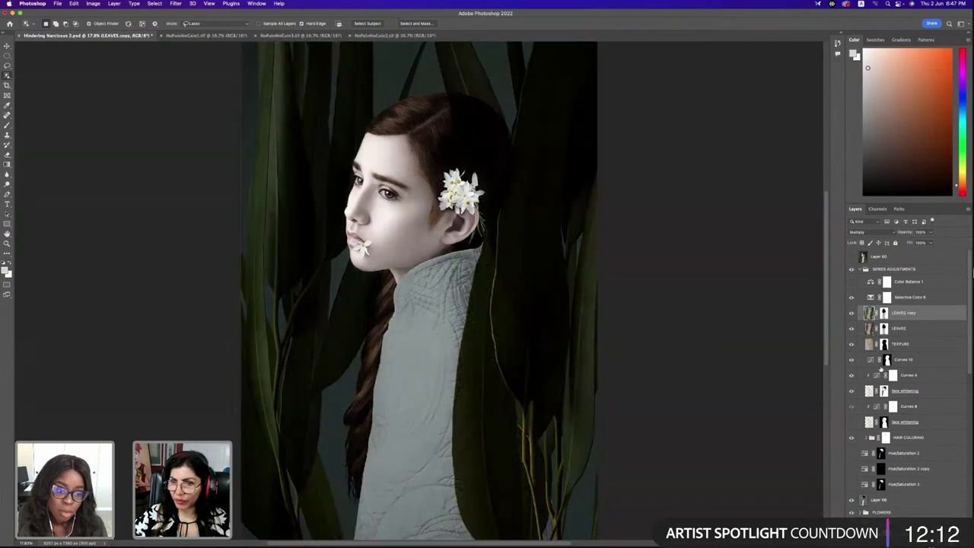
pyautogui.rightClick(884, 313)
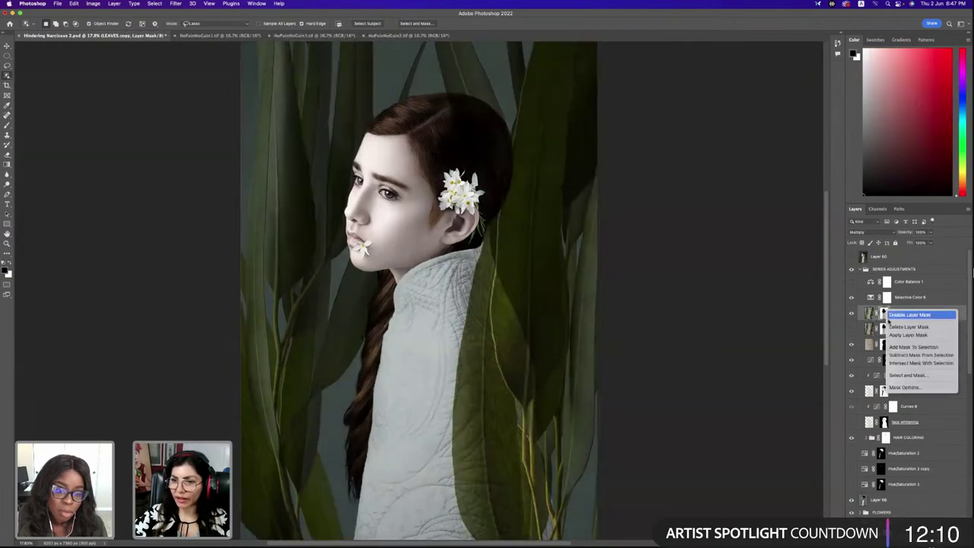
pyautogui.click(910, 328)
# Load the TEXTURE mask as a selection and use it to mask LEAVES copy
pyautogui.click(883, 344)
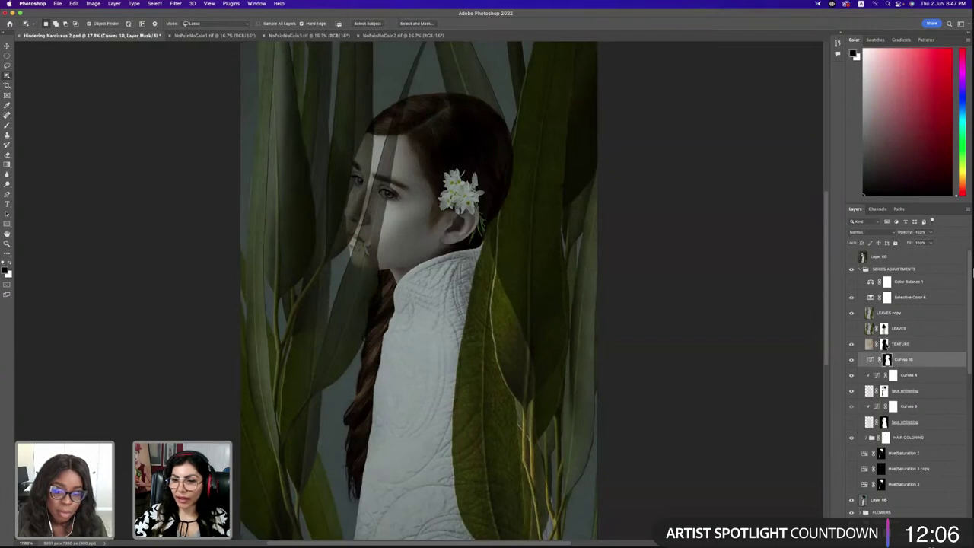
pyautogui.rightClick(885, 344)
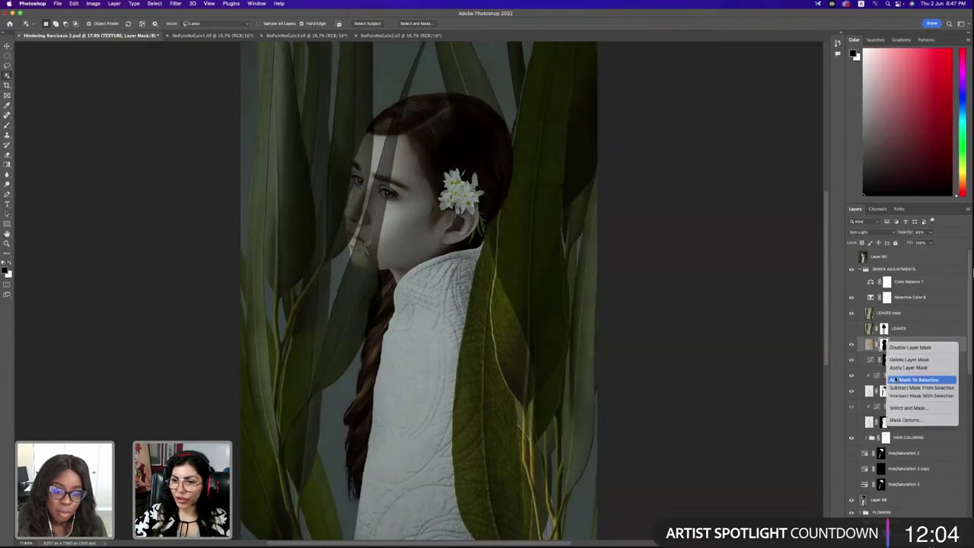
pyautogui.click(874, 313)
pyautogui.click(875, 313)
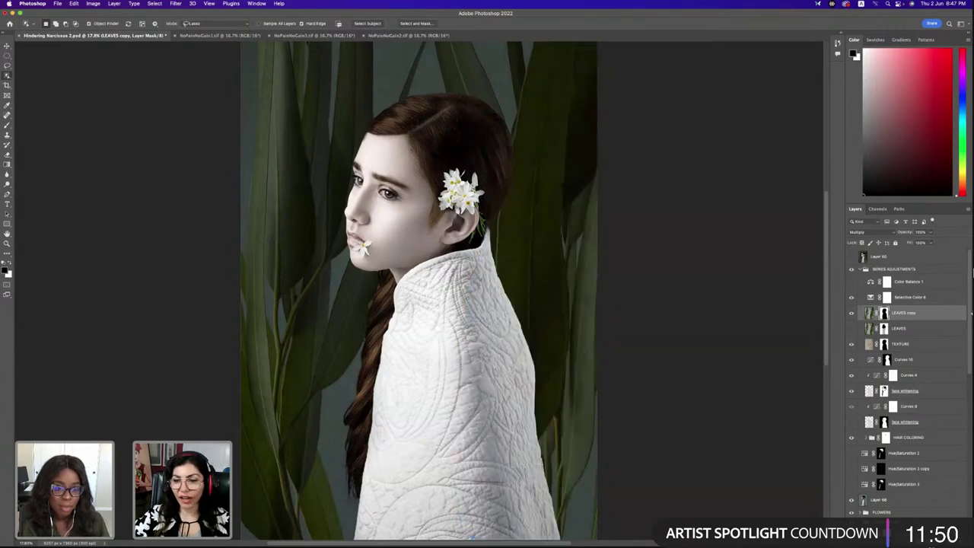
# Move LEAVES above LEAVES copy, clip Selective Color 6 to it, and show LEAVES again
pyautogui.moveTo(851, 312); pyautogui.dragTo(852, 329)
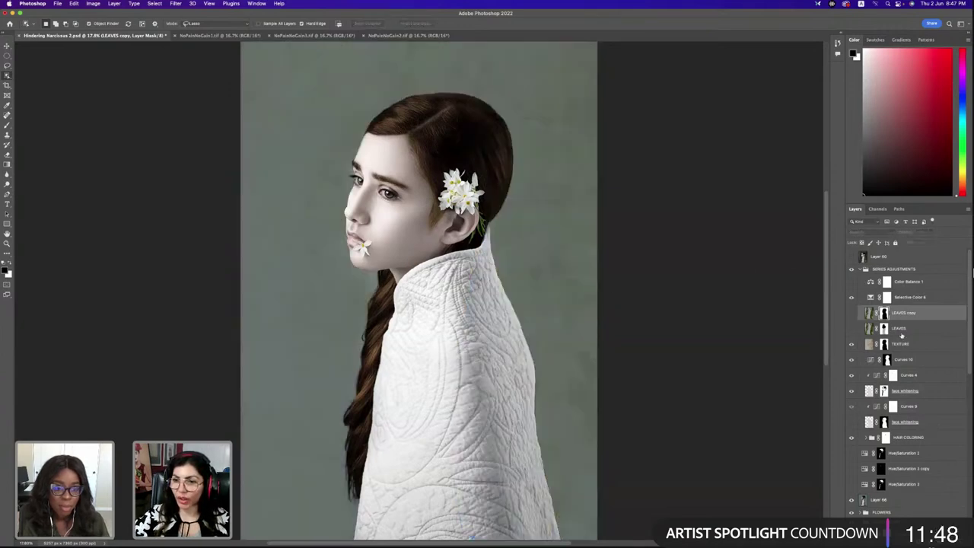
pyautogui.moveTo(941, 316); pyautogui.dragTo(932, 312)
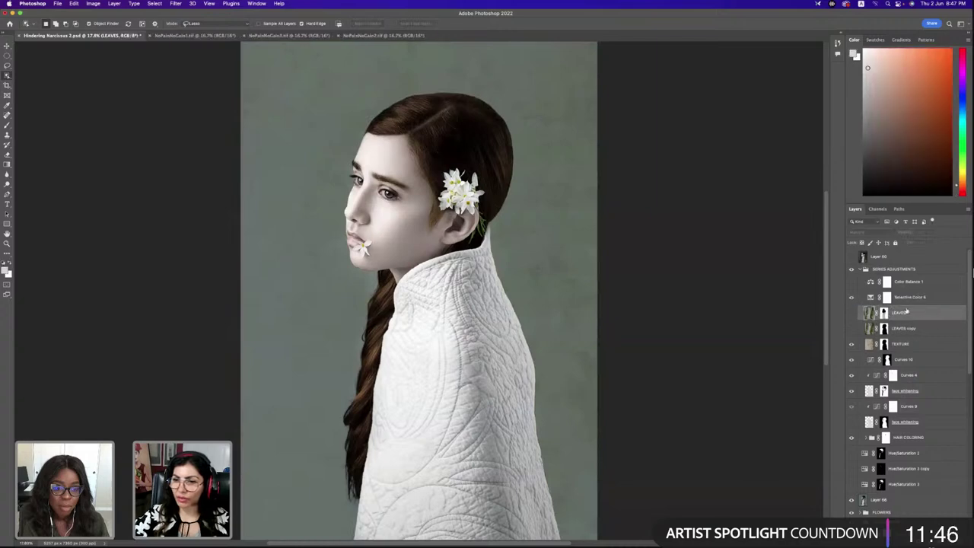
pyautogui.rightClick(924, 297)
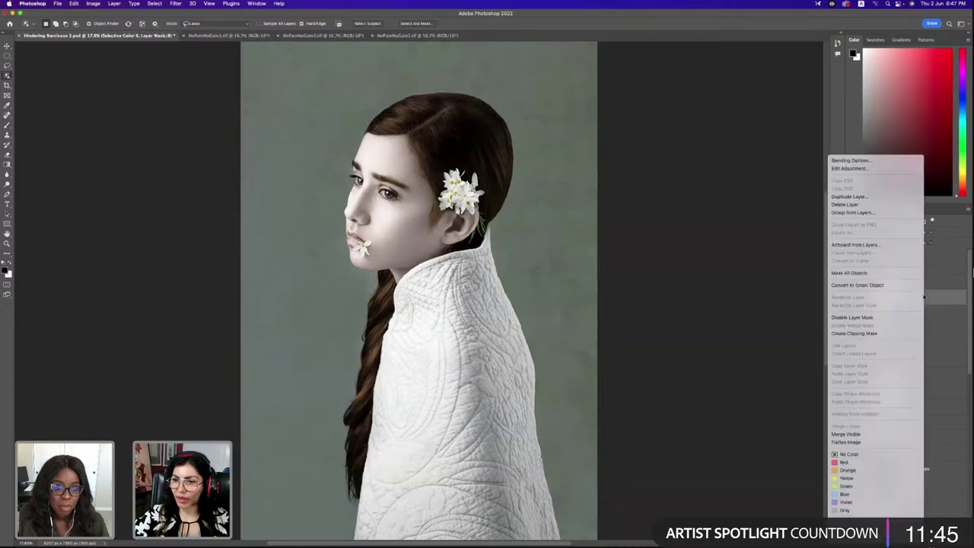
pyautogui.click(875, 333)
pyautogui.click(852, 313)
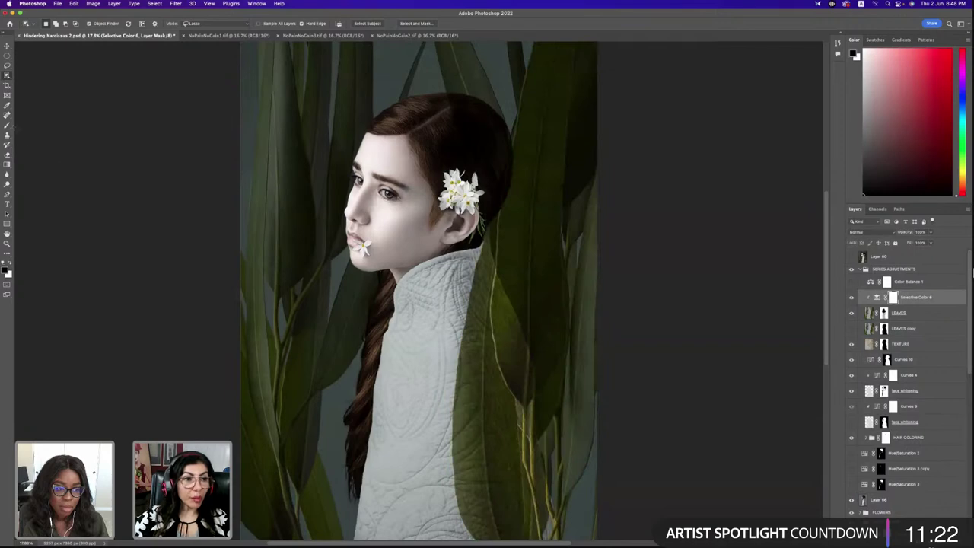
pyautogui.press('b')
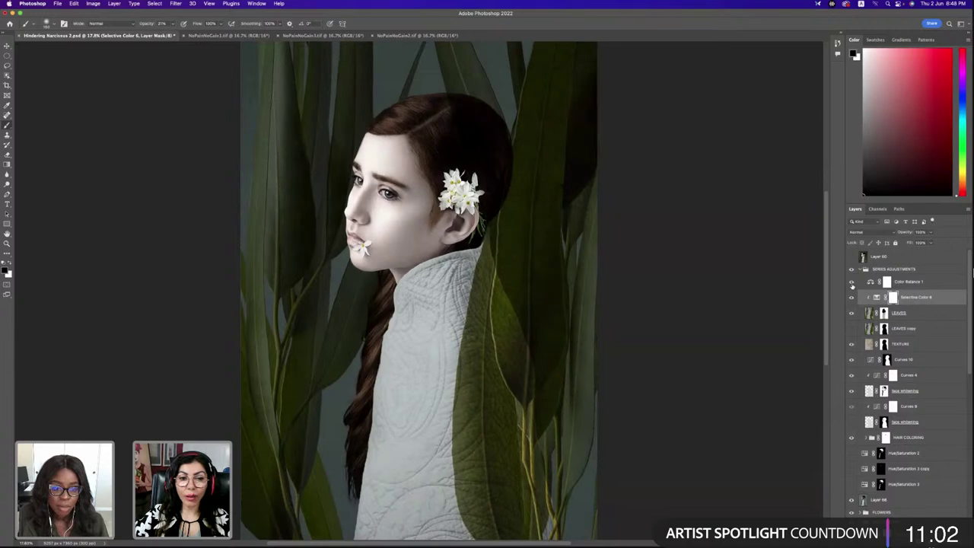
# Switch Color Balance 1's Tone to Highlights, close its properties, then hide the adjustment
pyautogui.click(871, 283)
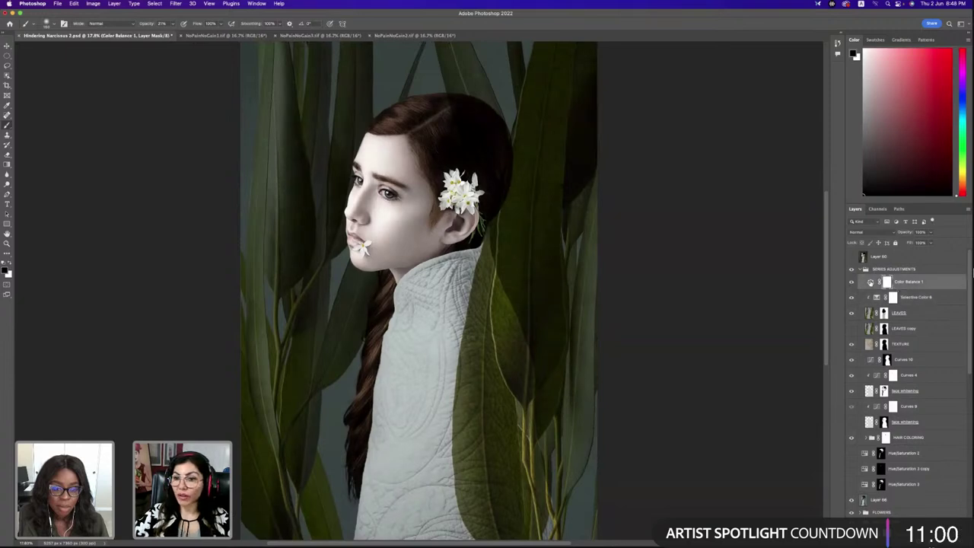
pyautogui.doubleClick(871, 282)
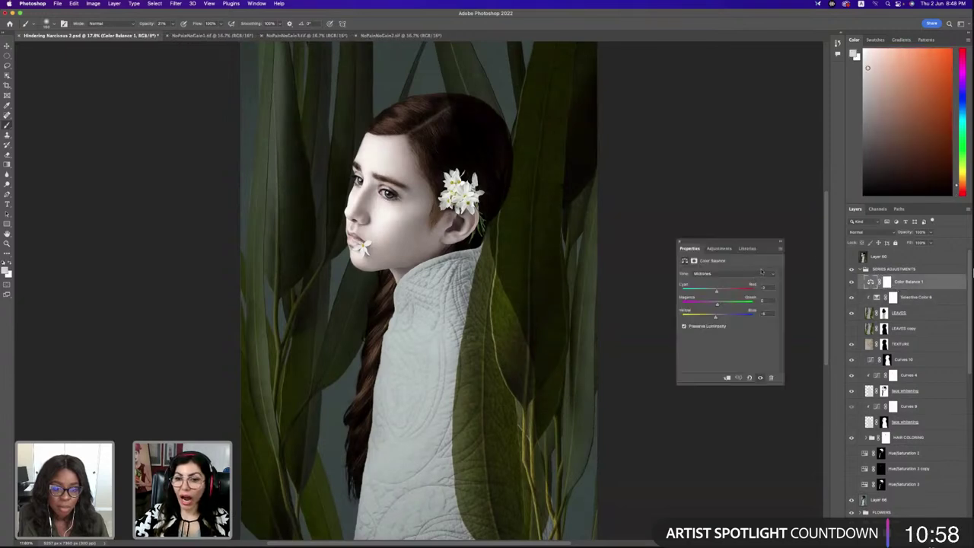
pyautogui.click(762, 274)
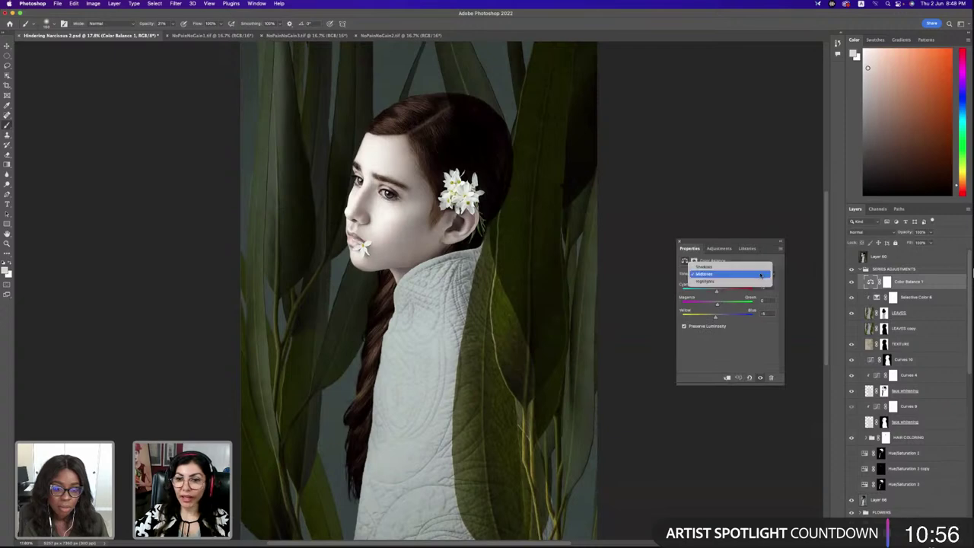
pyautogui.click(761, 284)
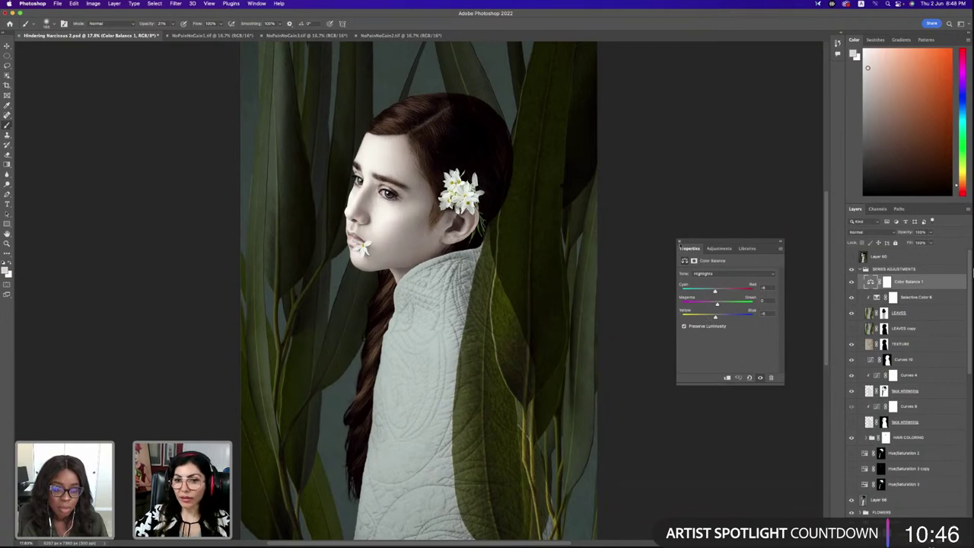
pyautogui.click(680, 242)
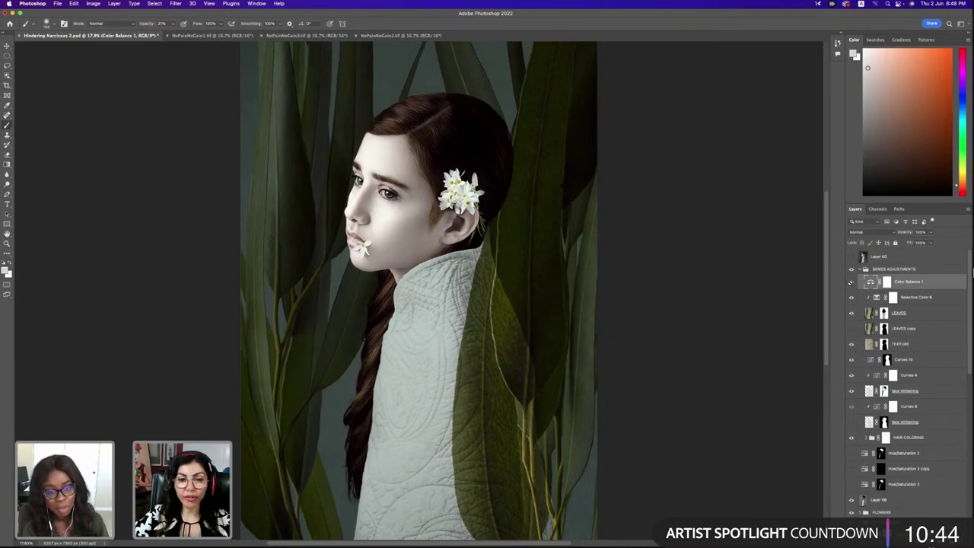
pyautogui.click(852, 282)
# Turn Color Balance 1 on, then group SERIES ADJUSTMENTS through Layer 41 into Group 3
pyautogui.click(850, 282)
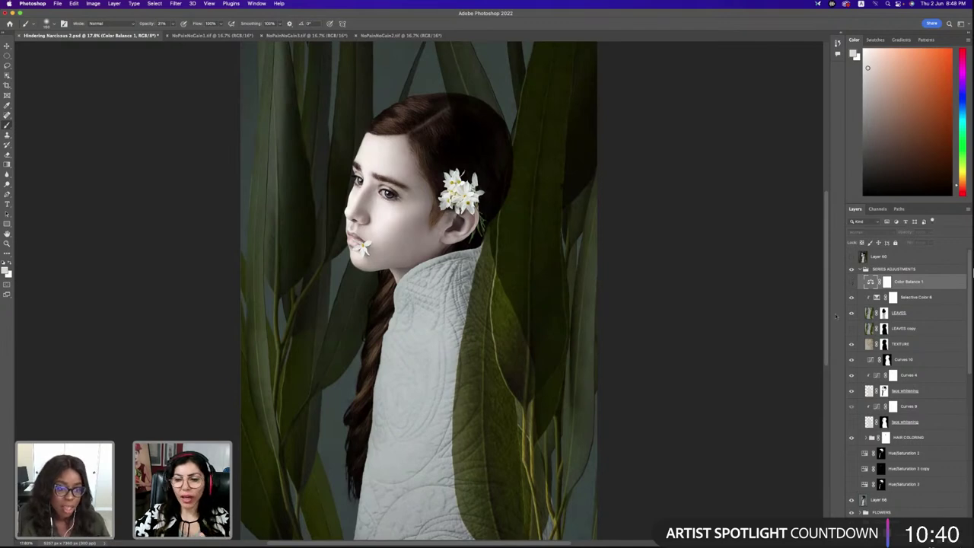
pyautogui.click(851, 283)
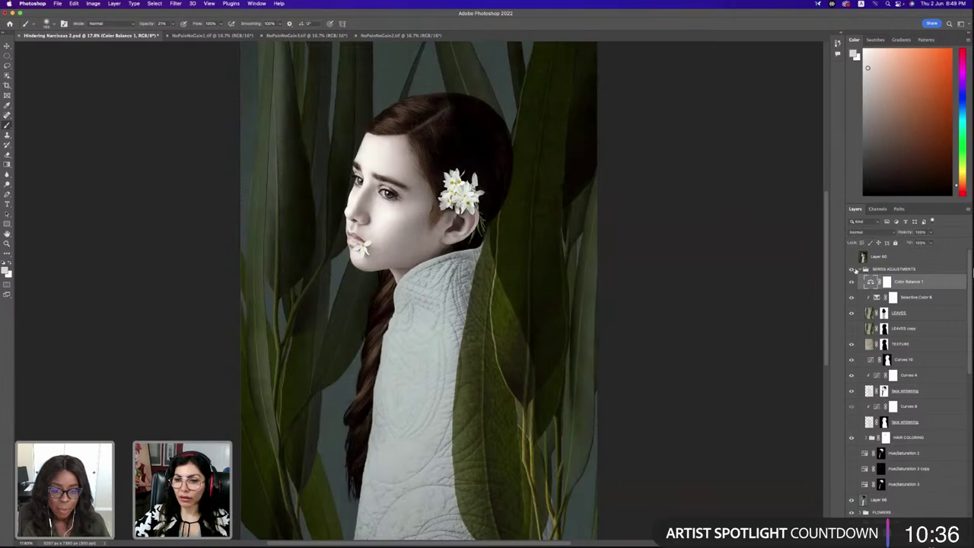
pyautogui.click(923, 270)
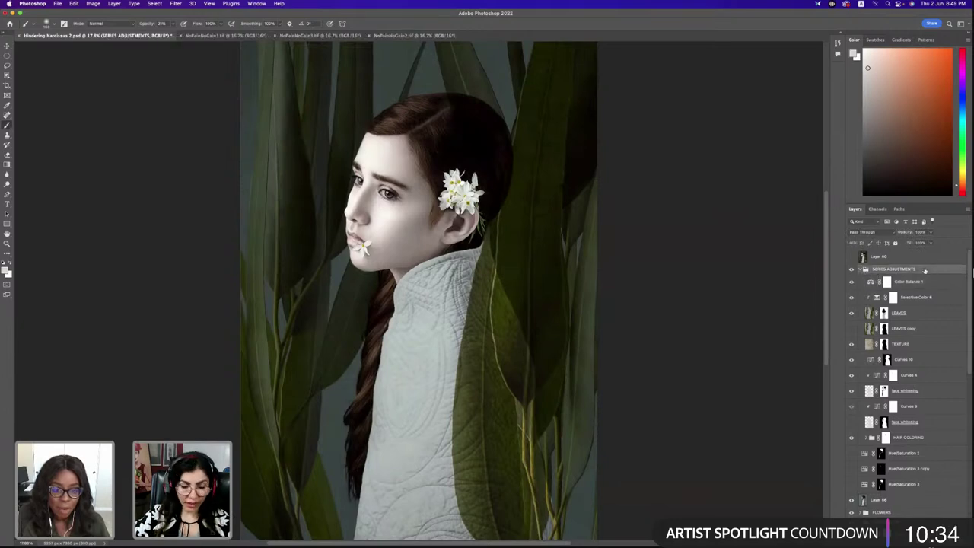
pyautogui.scroll(-10, 970, 375)
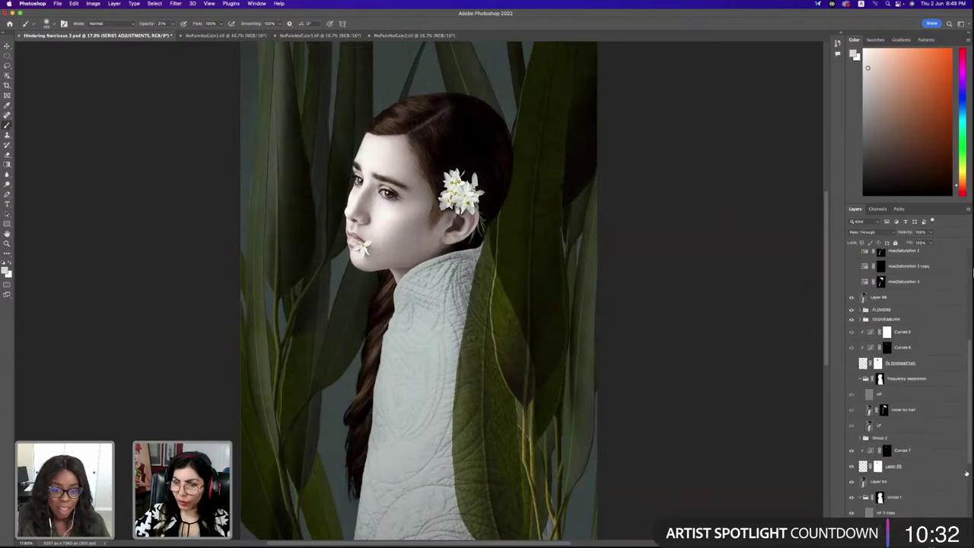
pyautogui.scroll(-2, 972, 270)
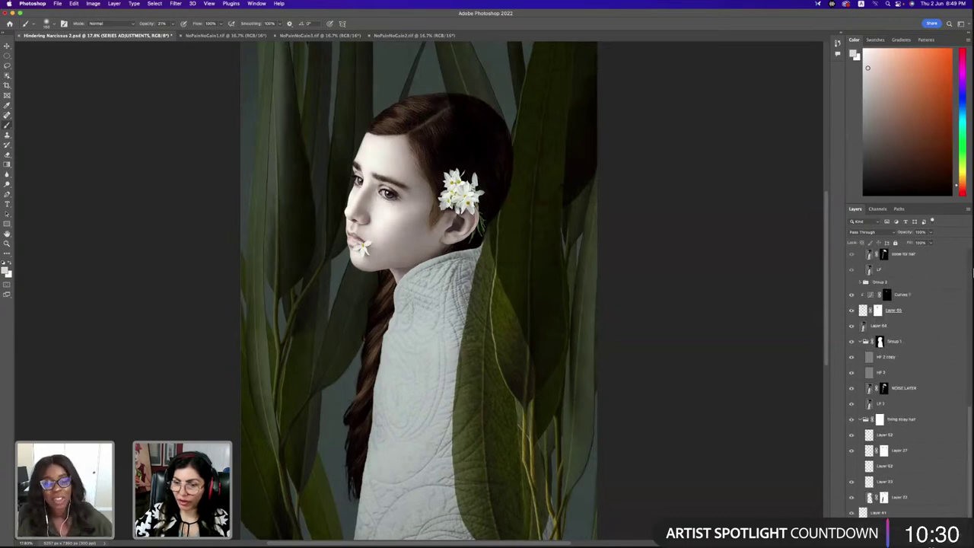
pyautogui.keyDown('shift'); pyautogui.click(919, 515); pyautogui.keyUp('shift')
pyautogui.press('super+g')
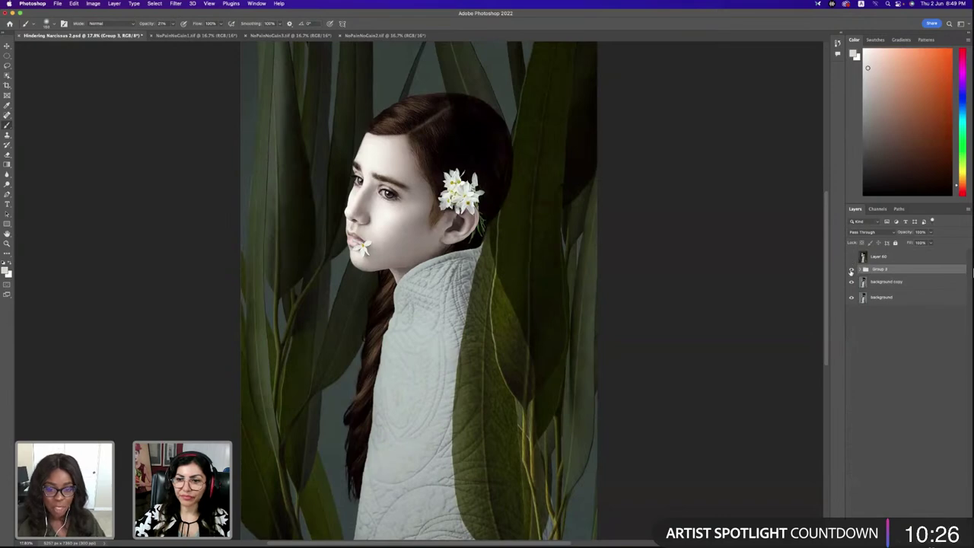
# Hide Group 3 and Background copy, then show Layer 60 to see the finished composite
pyautogui.click(852, 271)
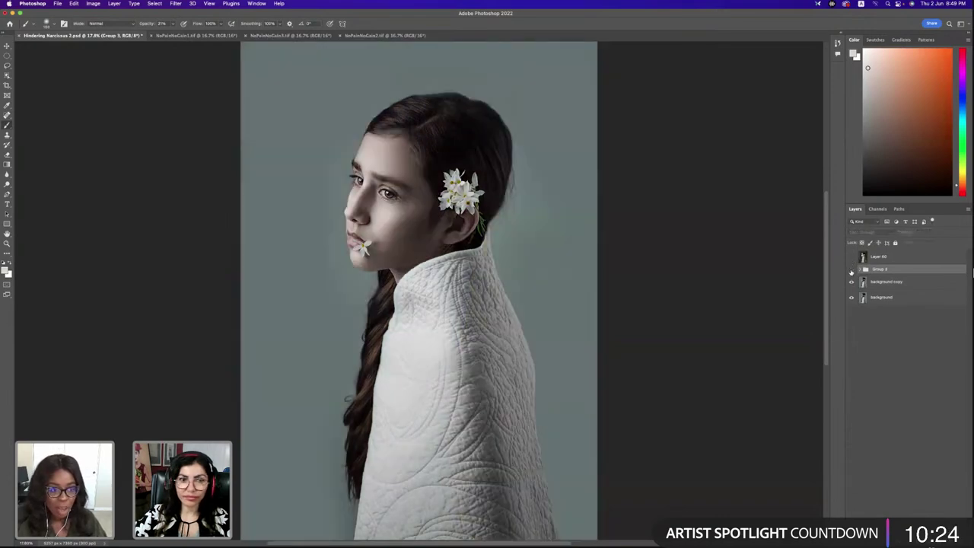
pyautogui.click(853, 282)
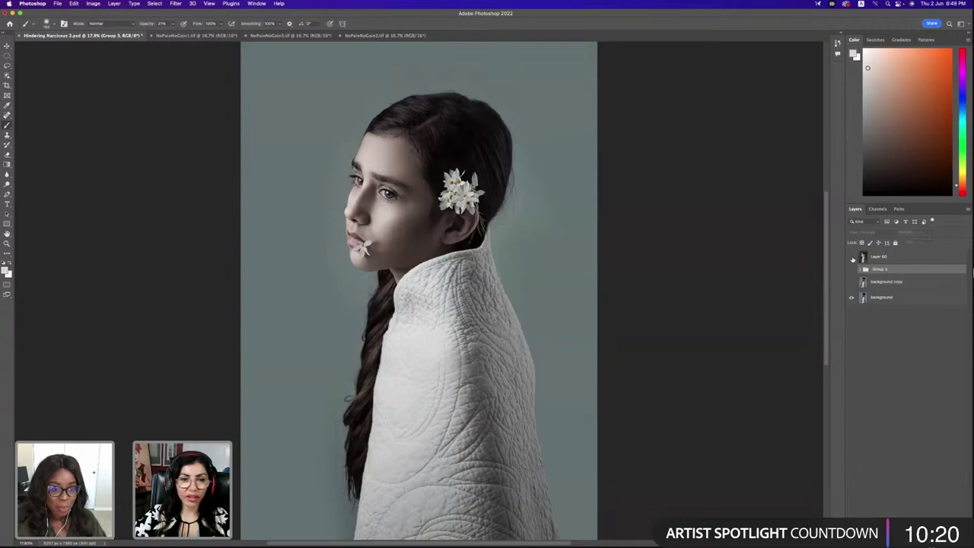
pyautogui.click(852, 258)
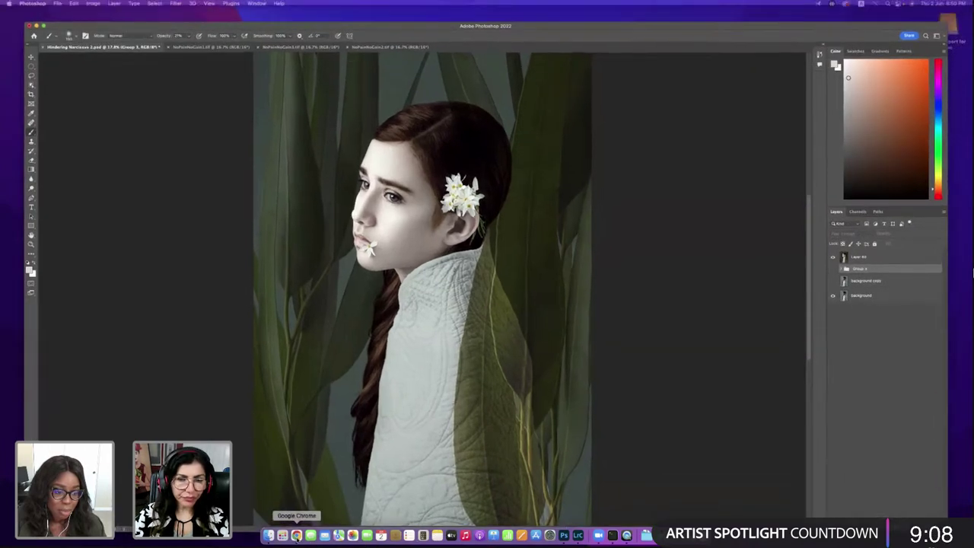
# Switch to the portfolio website in Chrome and open the ZS 2018 Campaign project page
pyautogui.press('super+Tab')
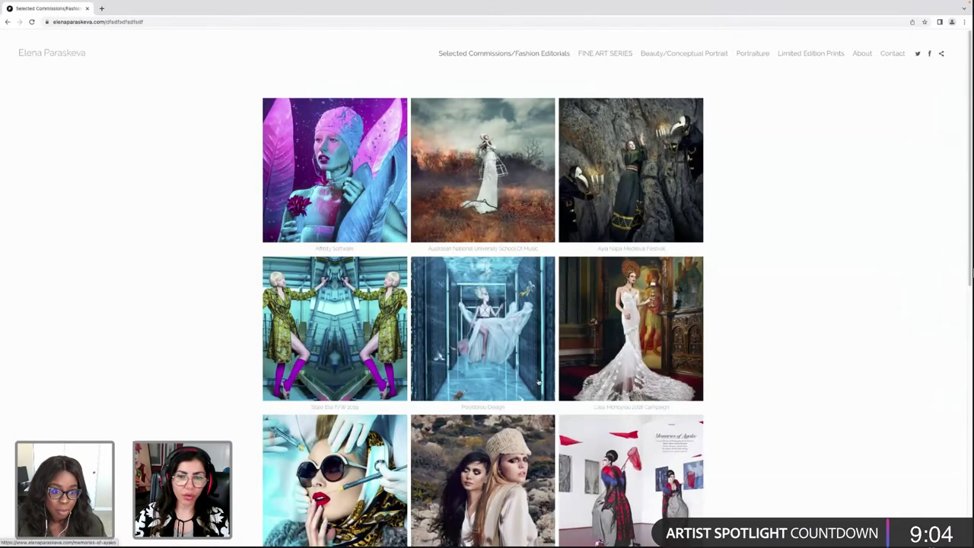
pyautogui.scroll(-3, 594, 387)
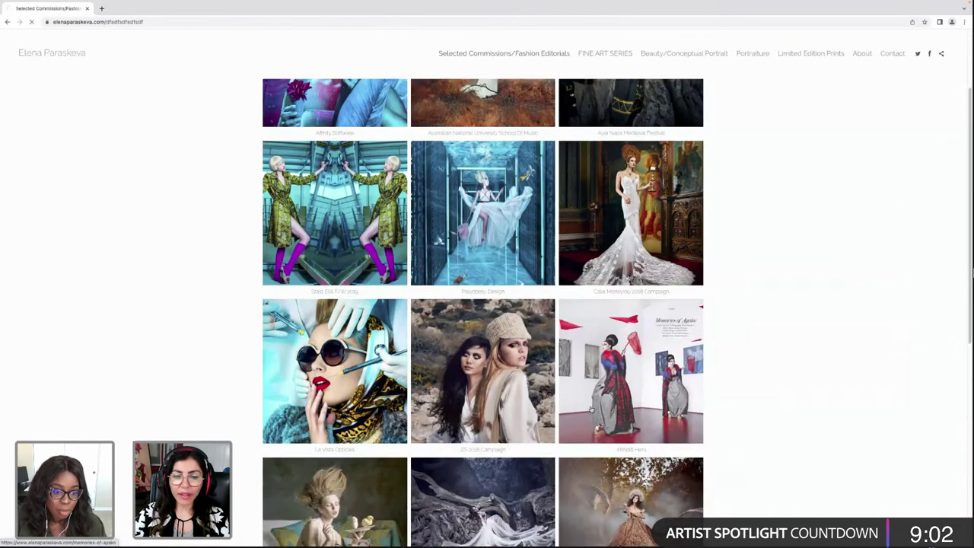
pyautogui.click(644, 411)
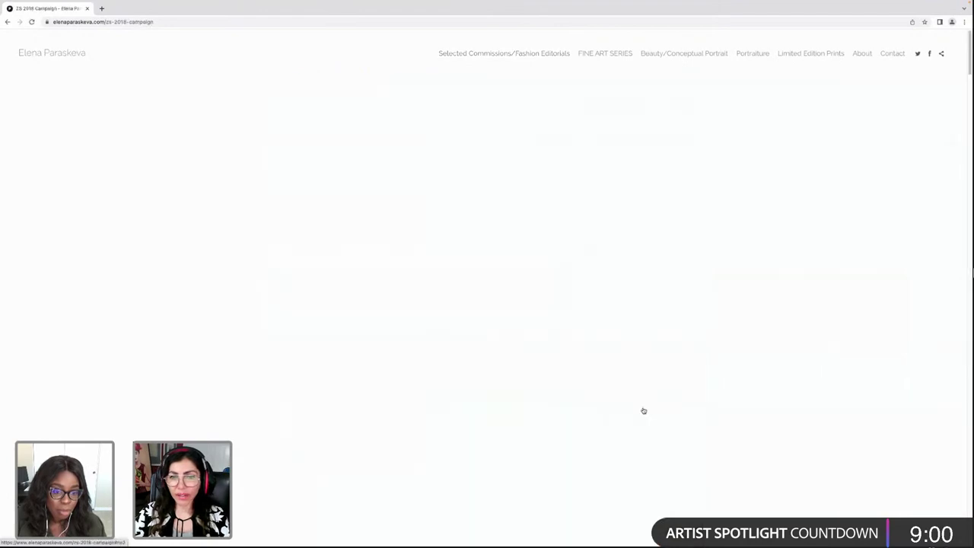
# Scroll through the ZS 2018 Campaign page, then go to Selected Commissions/Fashion Editorials
pyautogui.scroll(-5, 644, 411)
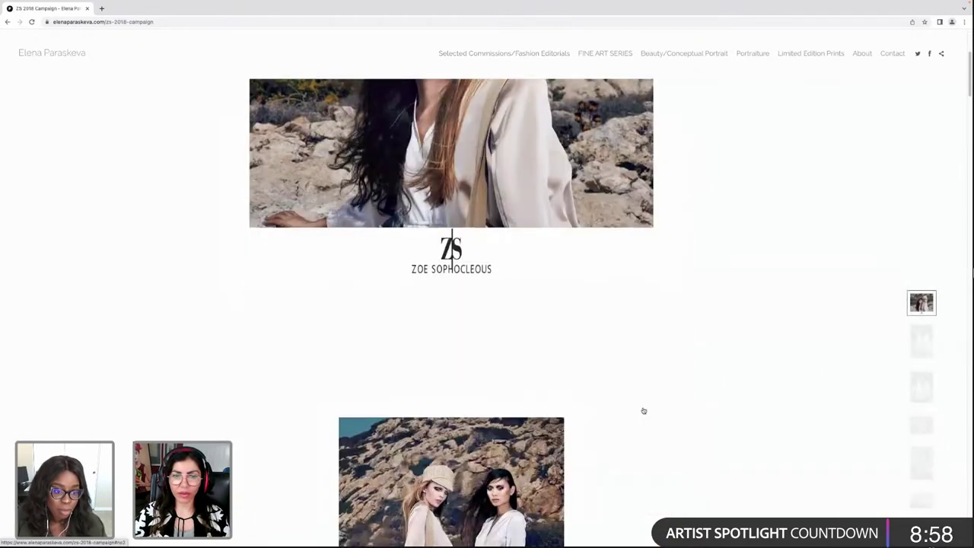
pyautogui.scroll(-5, 643, 411)
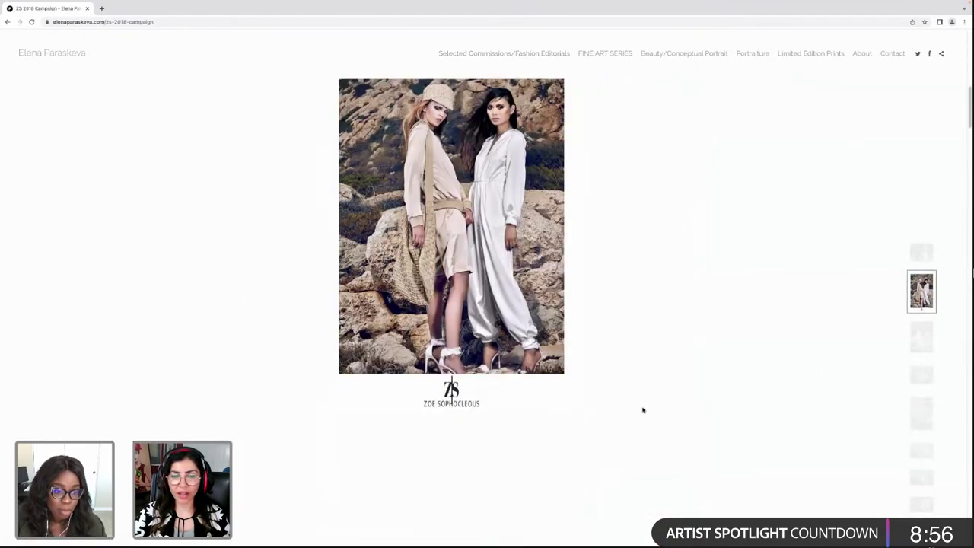
pyautogui.scroll(-4, 643, 411)
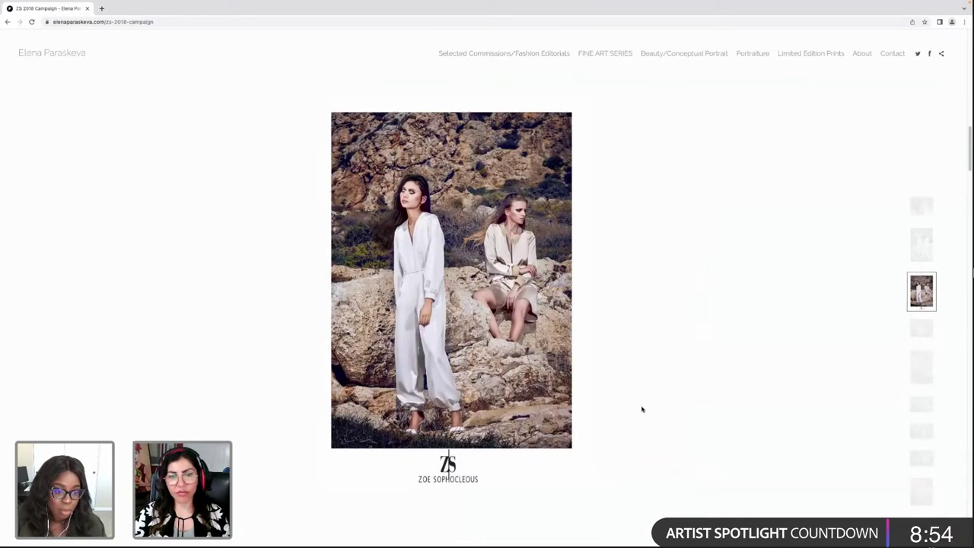
pyautogui.scroll(-5, 642, 410)
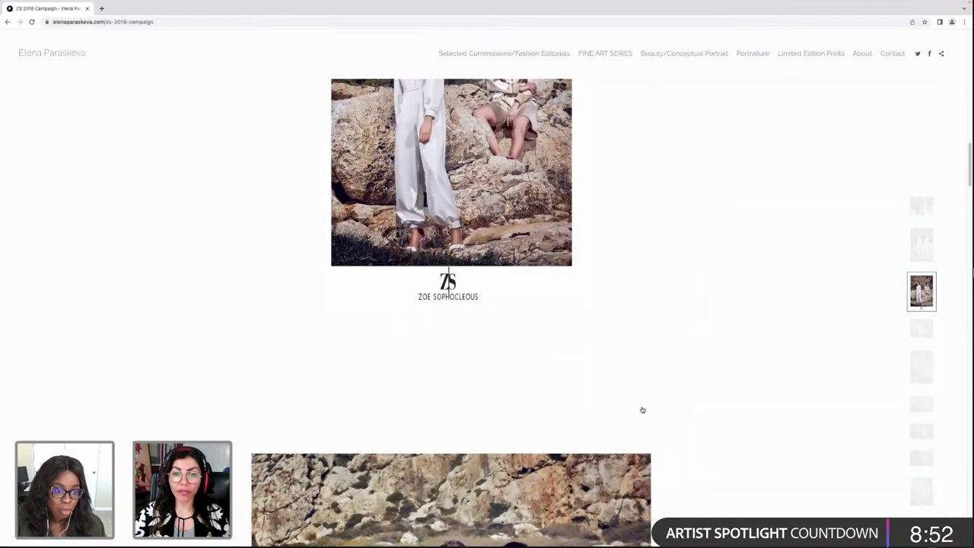
pyautogui.scroll(-6, 642, 410)
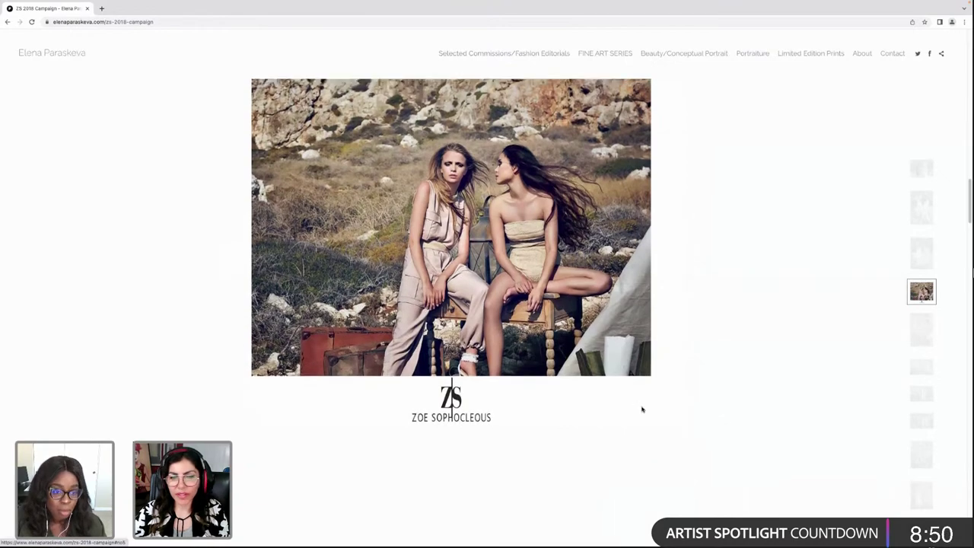
pyautogui.scroll(-3, 643, 410)
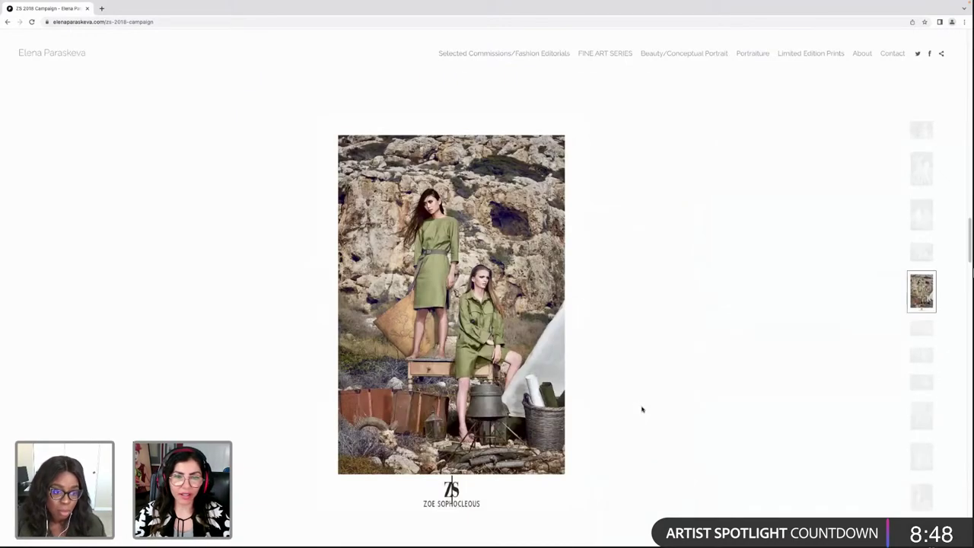
pyautogui.scroll(-2, 642, 410)
pyautogui.scroll(-6, 642, 410)
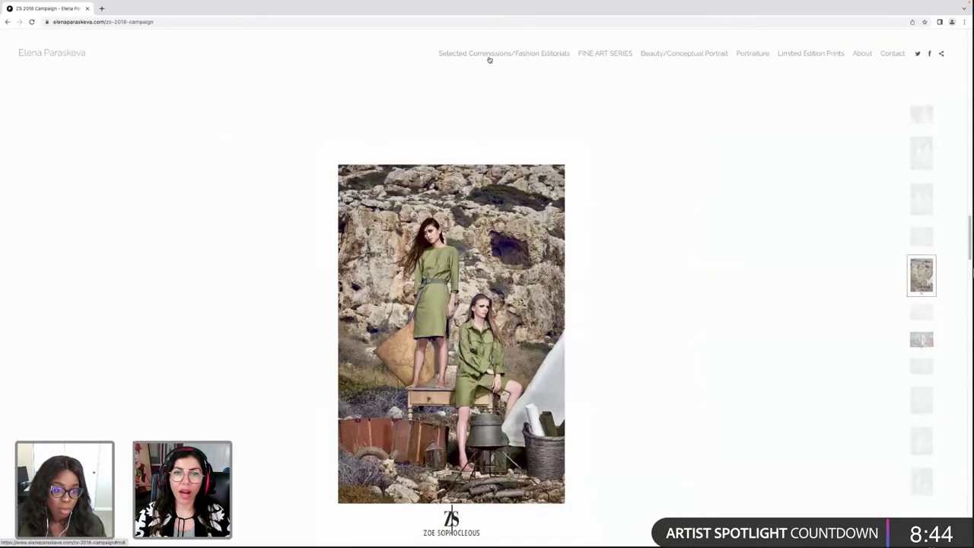
pyautogui.click(490, 58)
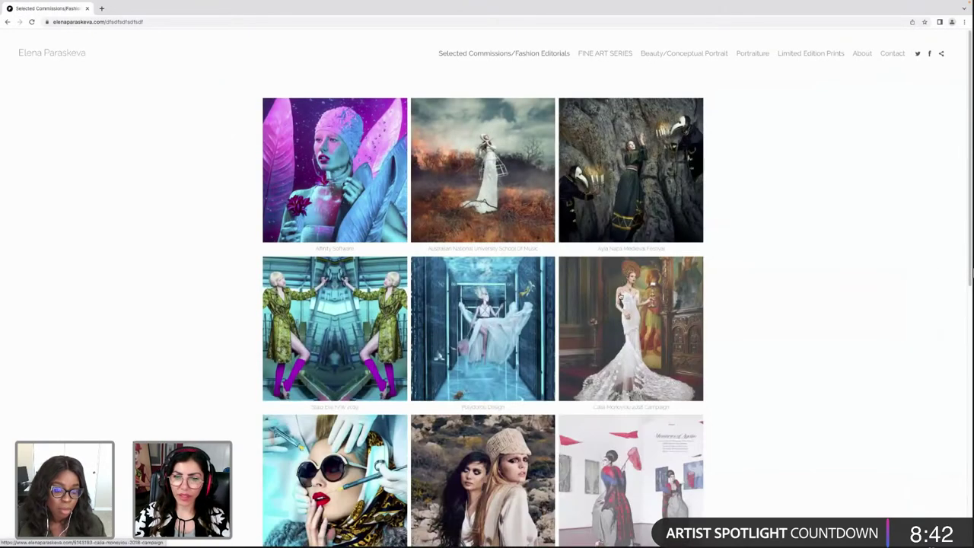
pyautogui.scroll(-3, 618, 307)
pyautogui.click(673, 305)
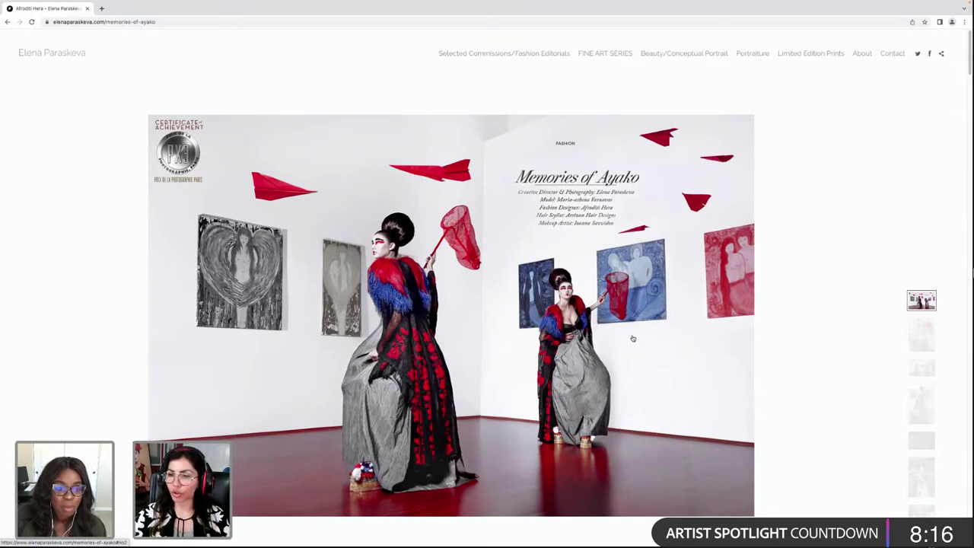
pyautogui.scroll(-5, 632, 339)
pyautogui.scroll(-8, 632, 339)
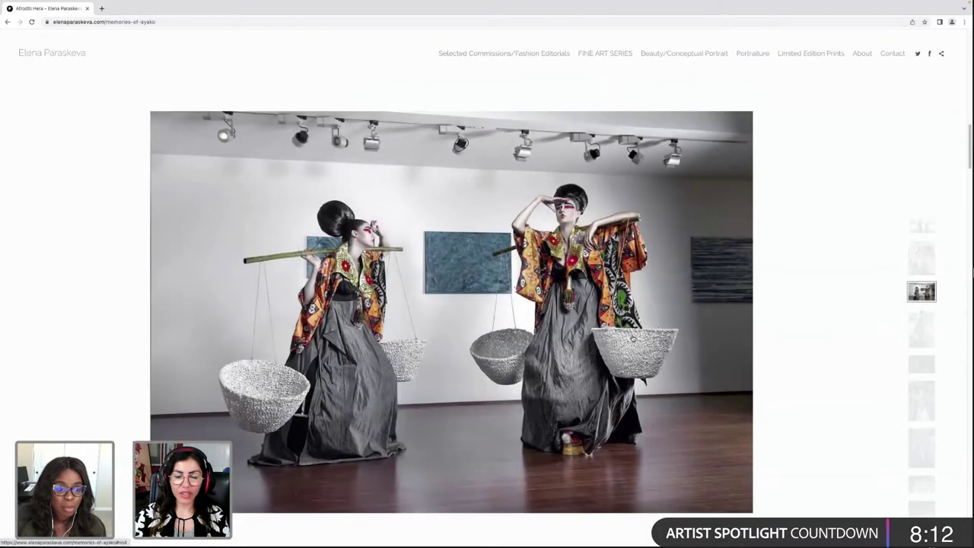
pyautogui.scroll(-4, 633, 338)
pyautogui.scroll(-9, 632, 338)
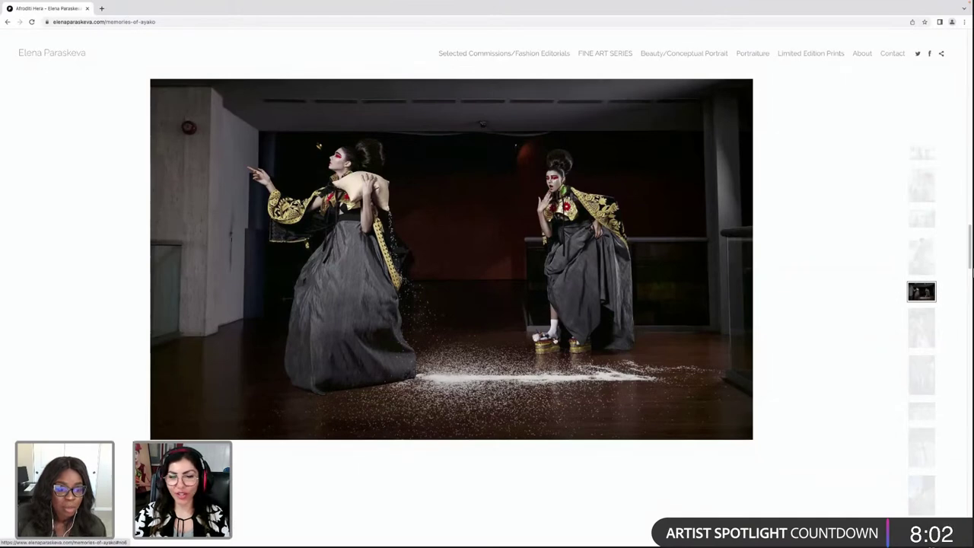
pyautogui.scroll(-10, 479, 344)
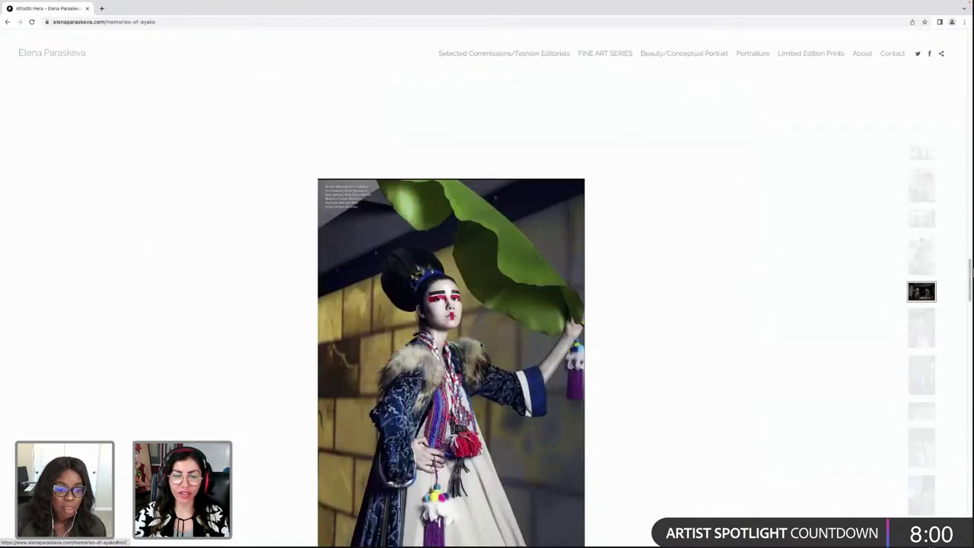
pyautogui.scroll(-10, 481, 345)
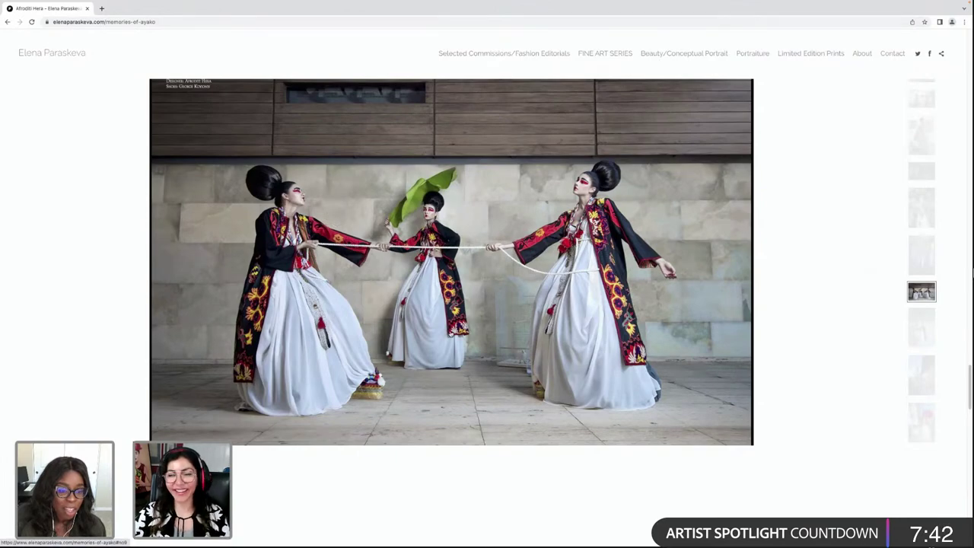
pyautogui.scroll(-15, 451, 332)
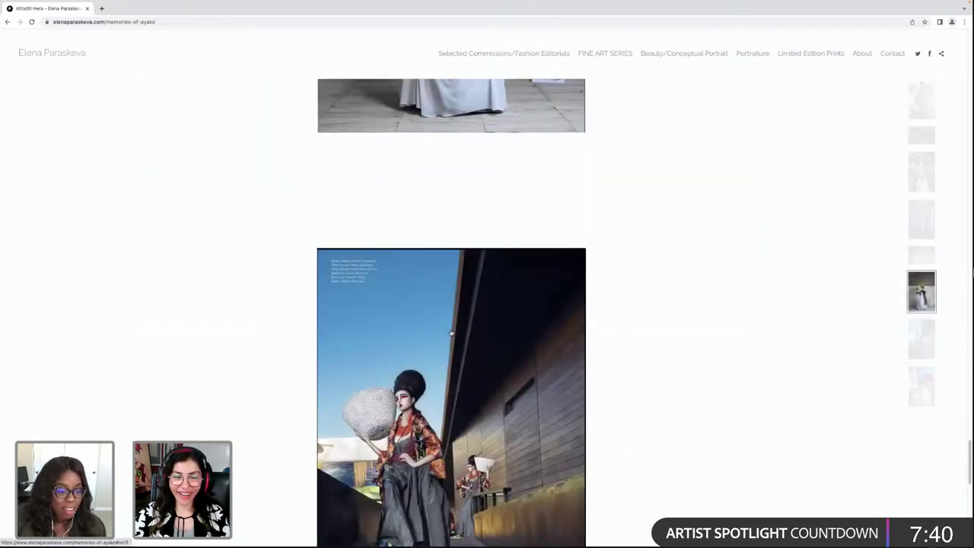
pyautogui.scroll(10, 451, 332)
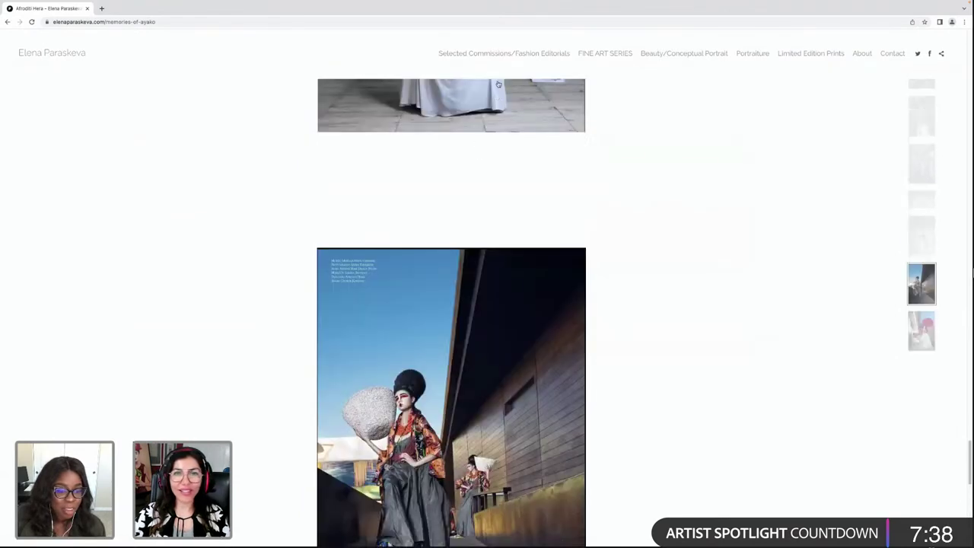
pyautogui.click(496, 53)
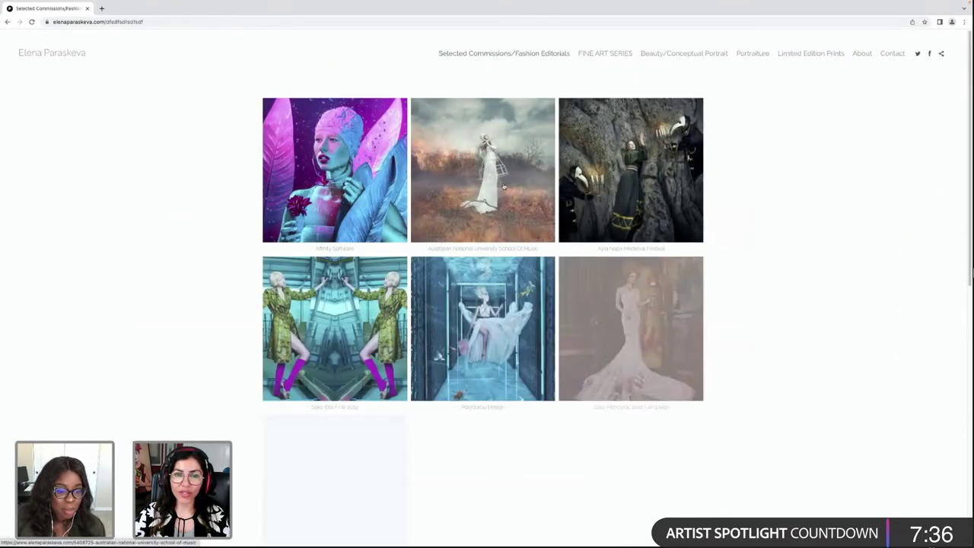
# Open the Australian National University School Of Music project and its Stills page
pyautogui.click(560, 242)
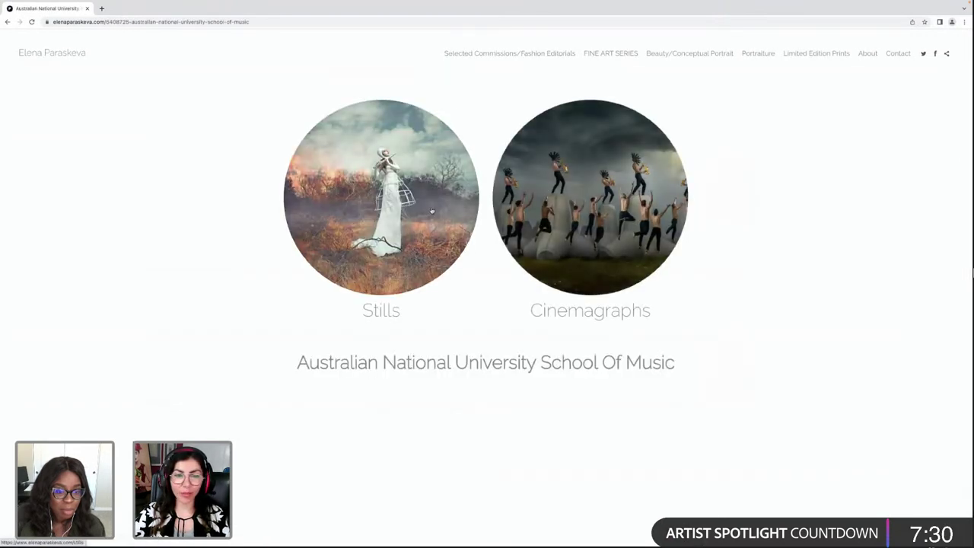
pyautogui.click(407, 224)
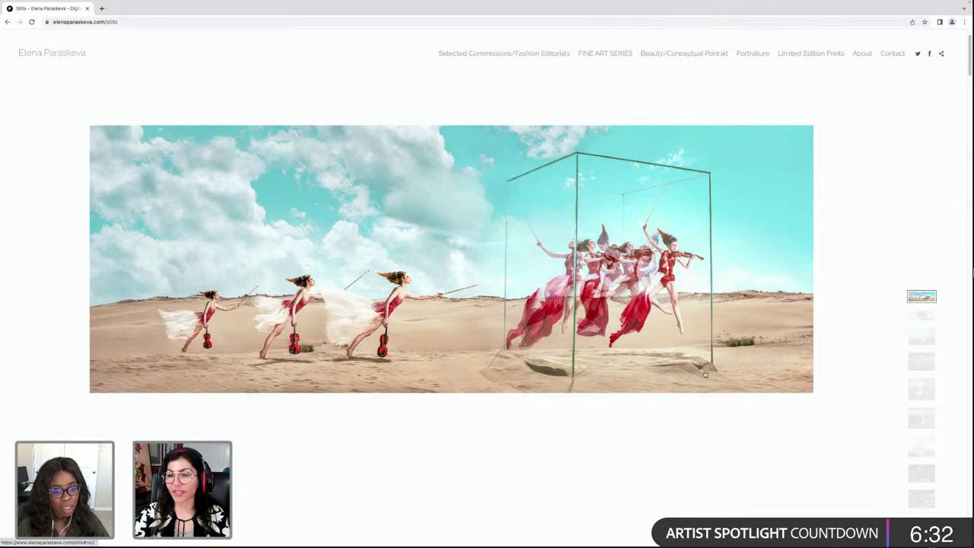
pyautogui.scroll(-2, 688, 408)
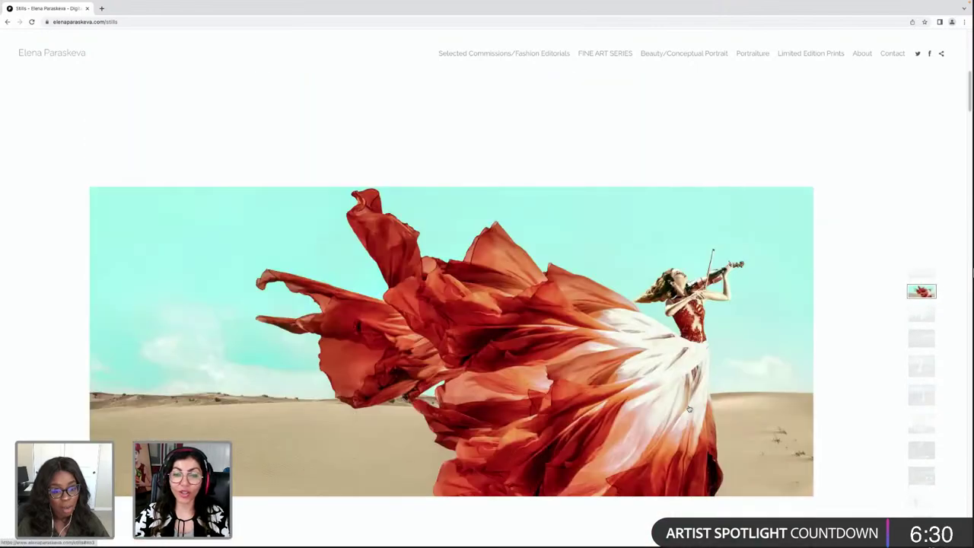
pyautogui.scroll(-2, 670, 362)
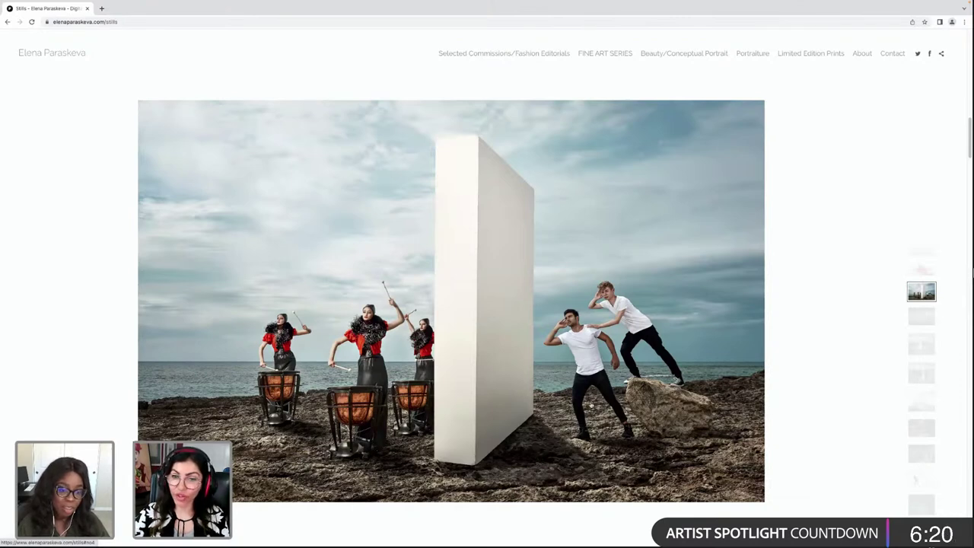
pyautogui.scroll(-2, 573, 411)
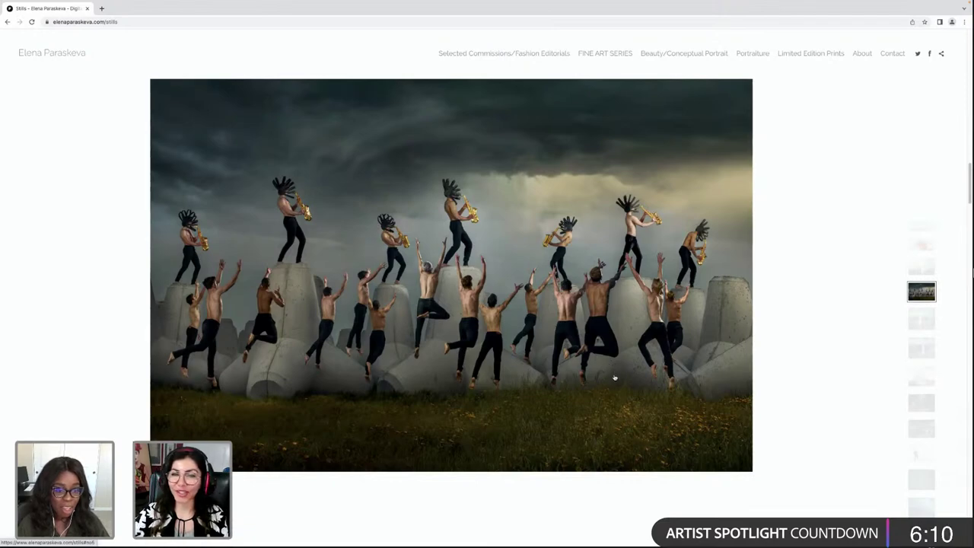
pyautogui.scroll(-5, 615, 377)
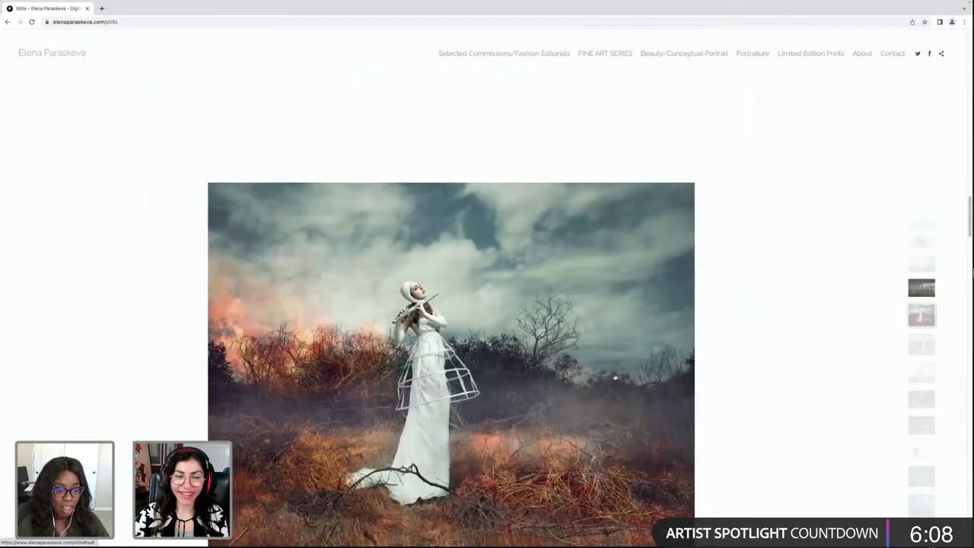
pyautogui.scroll(-10, 615, 377)
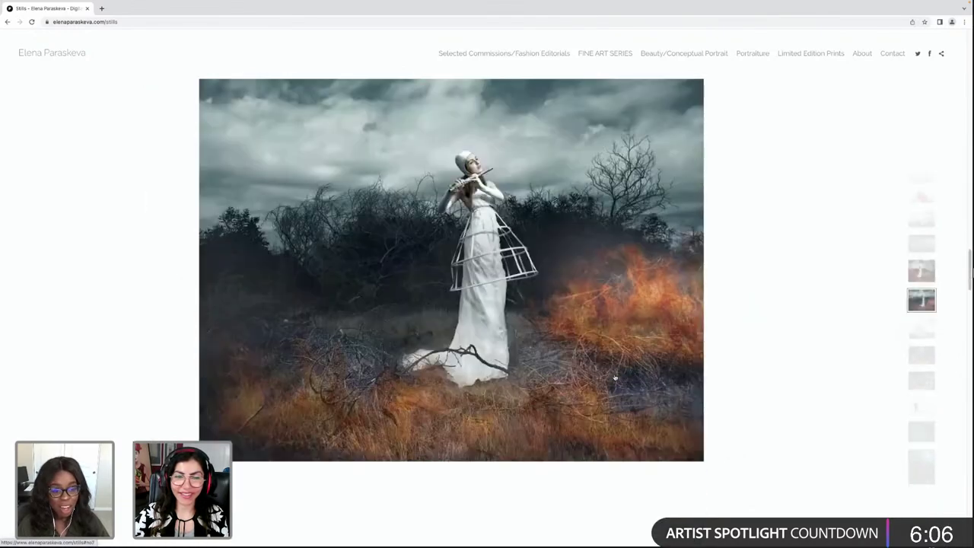
pyautogui.scroll(-5, 615, 377)
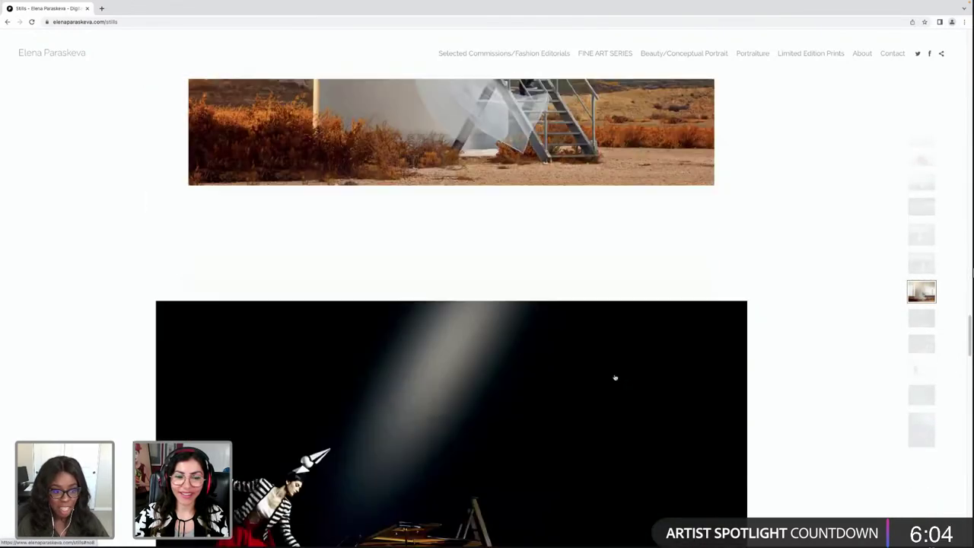
pyautogui.scroll(-5, 615, 378)
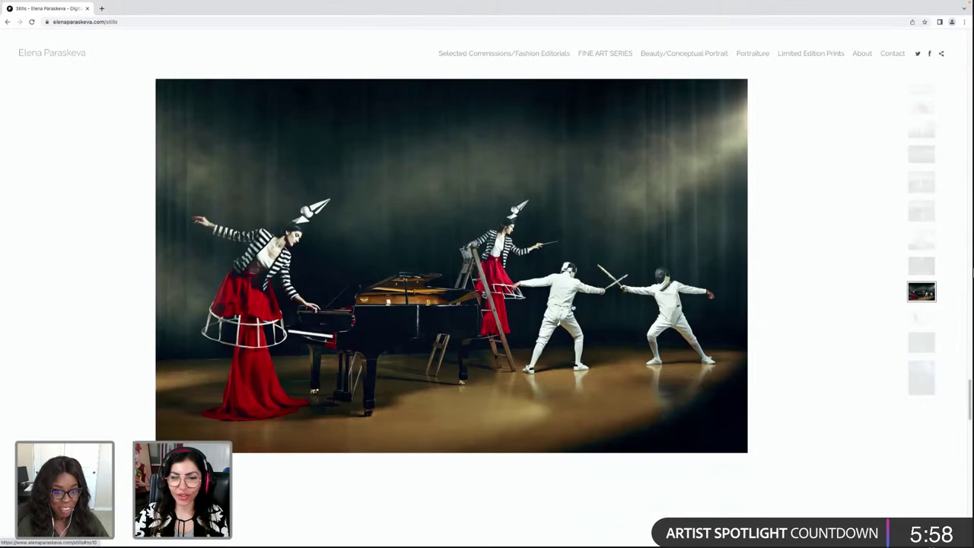
pyautogui.scroll(-3, 512, 353)
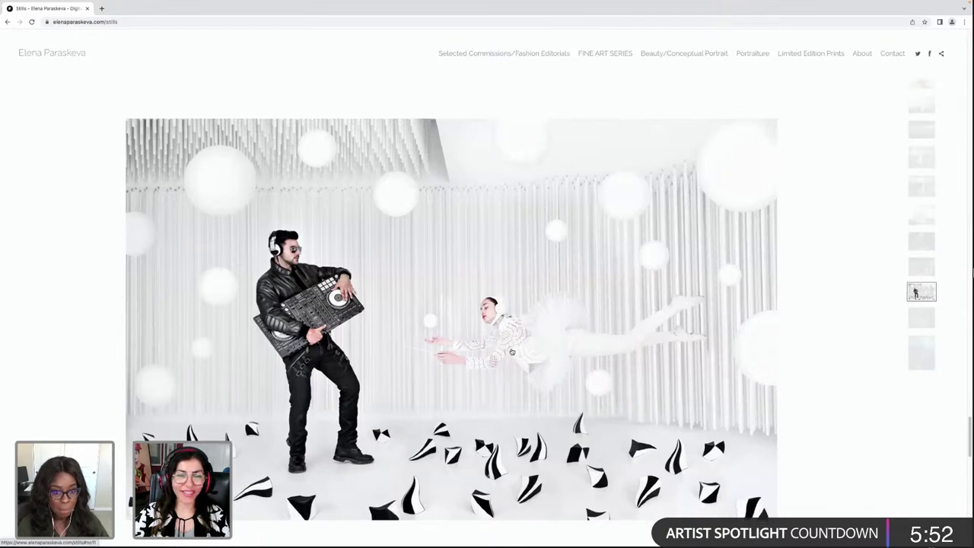
pyautogui.scroll(-1, 460, 197)
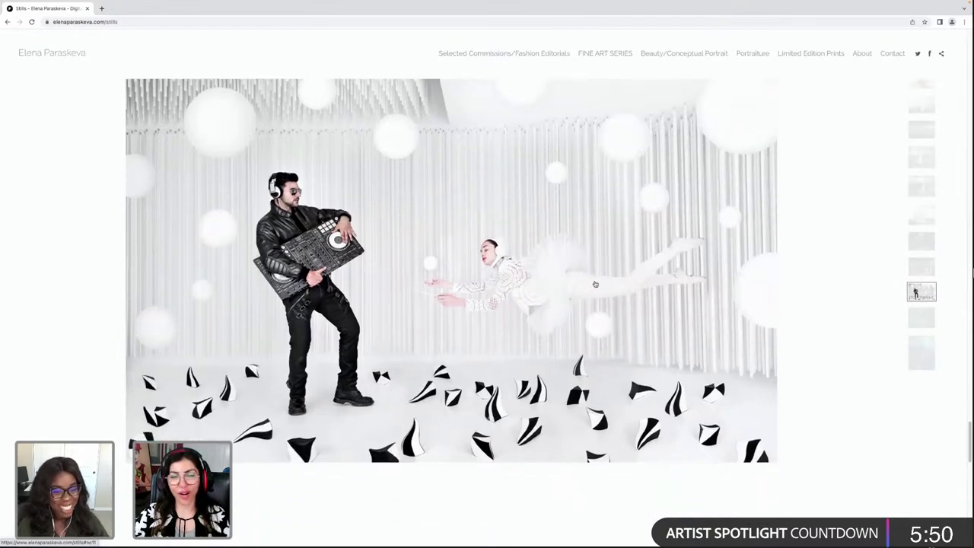
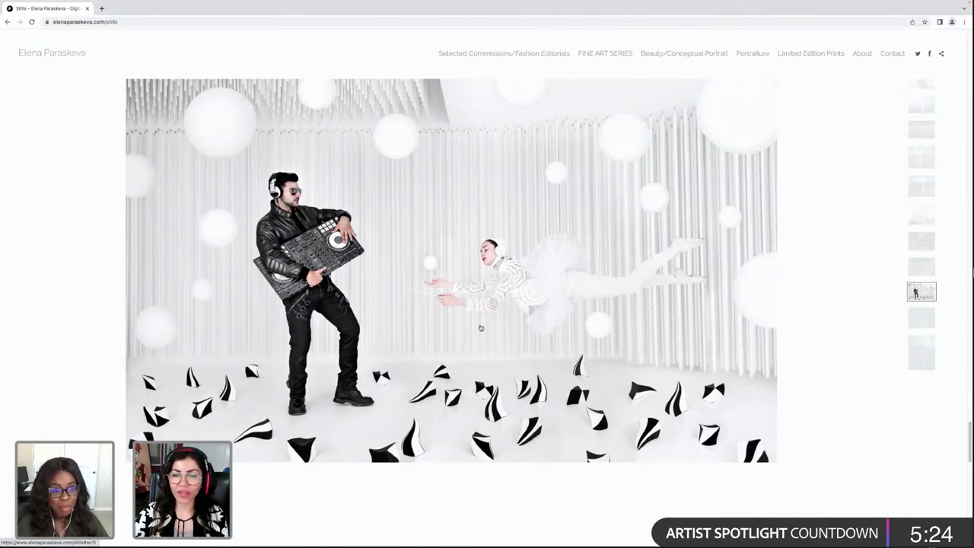
# Scroll through the Stills page, then go to the Selected Commissions/Fashion Editorials gallery
pyautogui.scroll(-3, 481, 328)
pyautogui.scroll(-3, 481, 327)
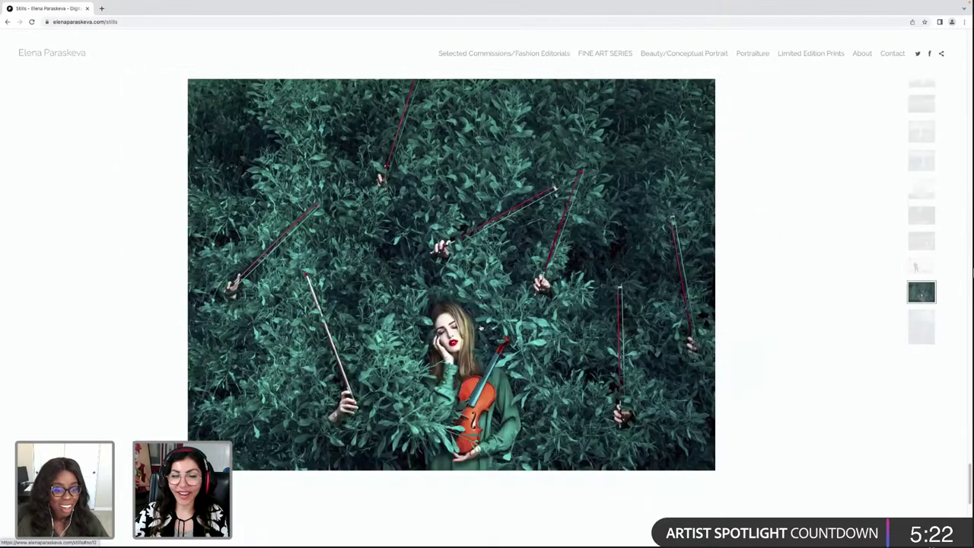
pyautogui.scroll(-3, 485, 300)
pyautogui.scroll(-3, 485, 300)
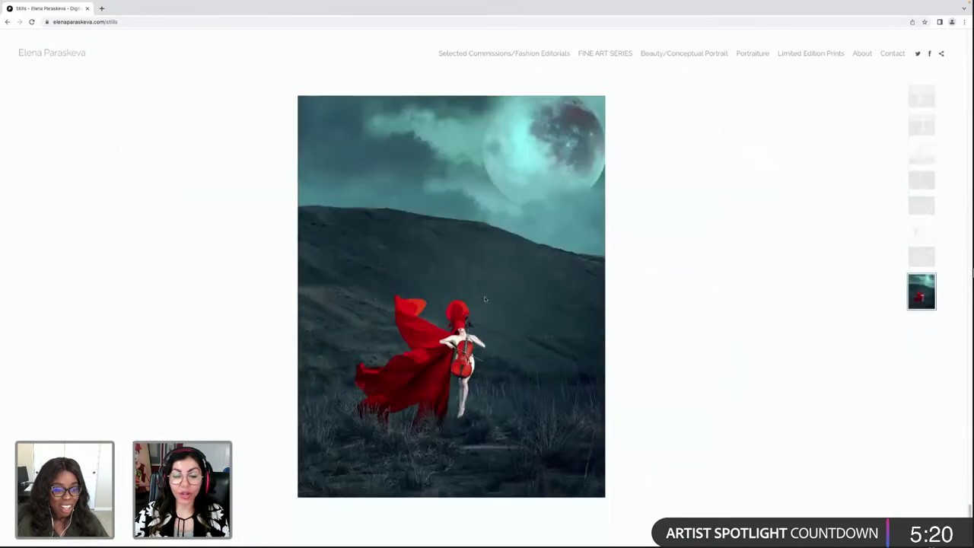
pyautogui.scroll(3, 485, 299)
pyautogui.scroll(-5, 485, 300)
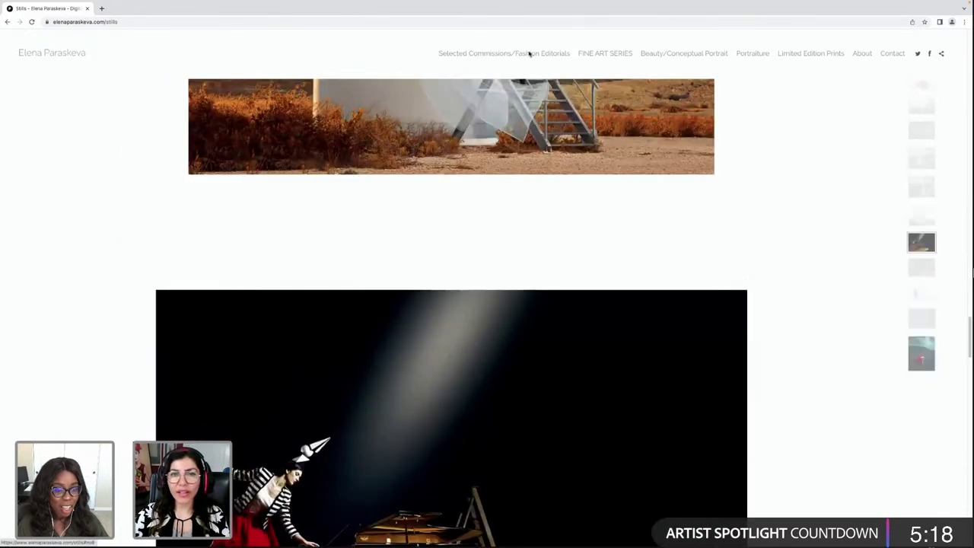
pyautogui.click(515, 54)
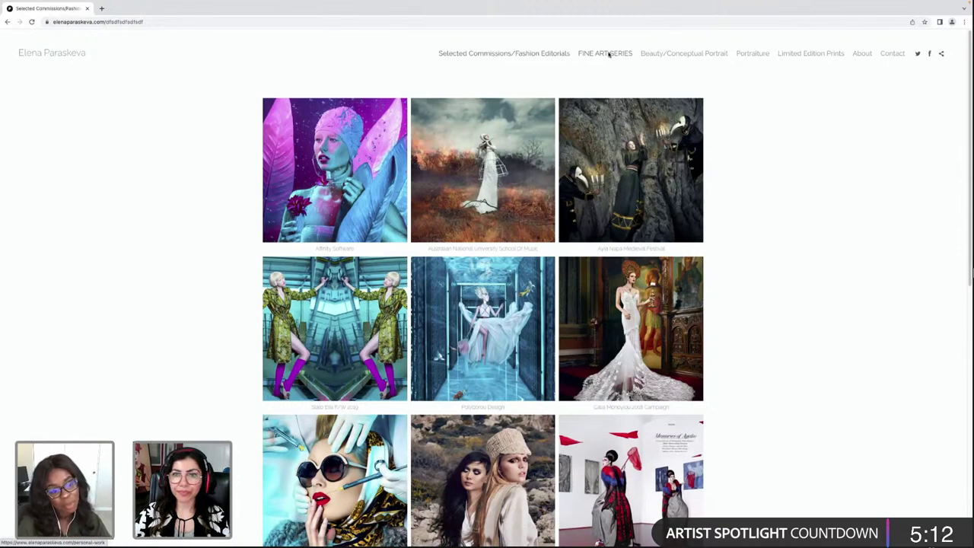
# Open the Fine Art Series gallery and then The Dilemmas series via the donut-dumbbell photo
pyautogui.click(608, 53)
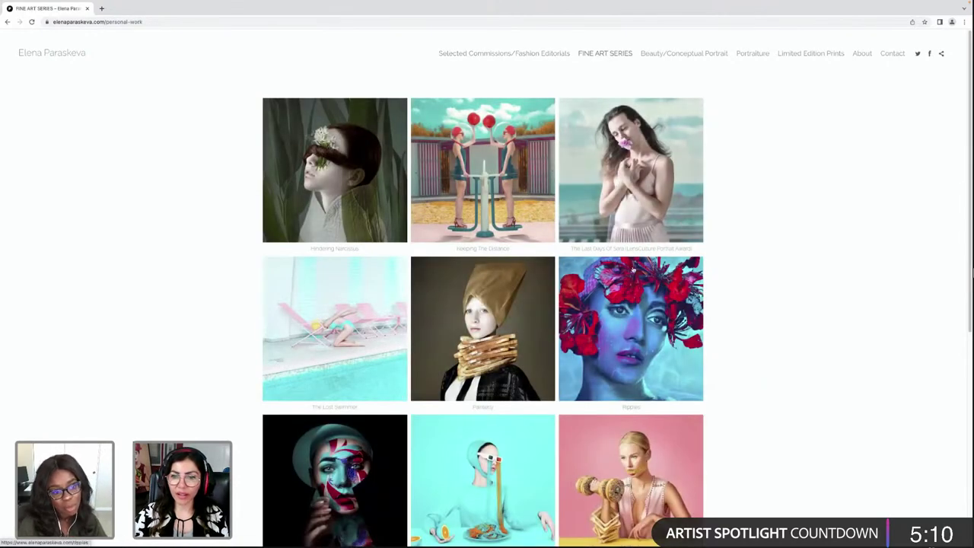
pyautogui.scroll(-1, 630, 417)
pyautogui.click(630, 417)
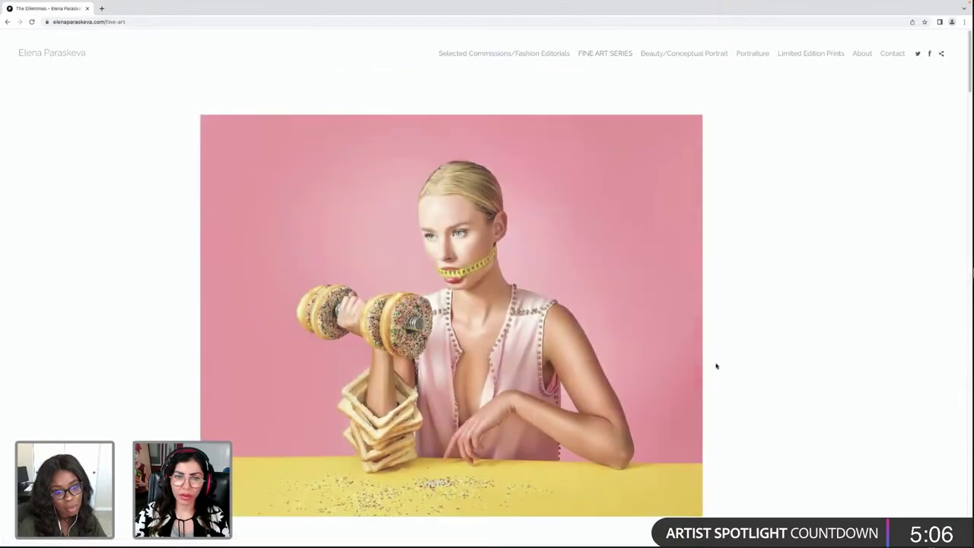
# Scroll through The Dilemmas series images
pyautogui.scroll(-5, 715, 367)
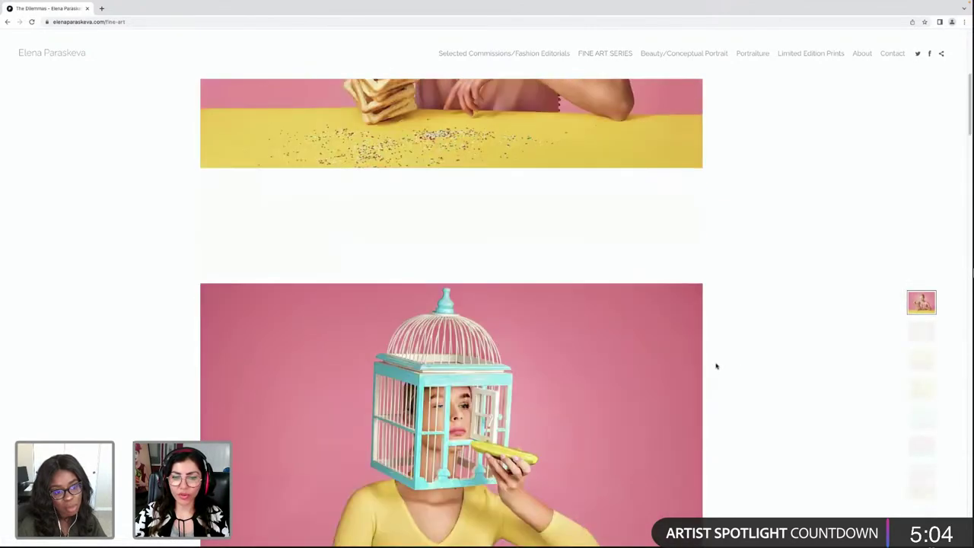
pyautogui.scroll(-5, 715, 366)
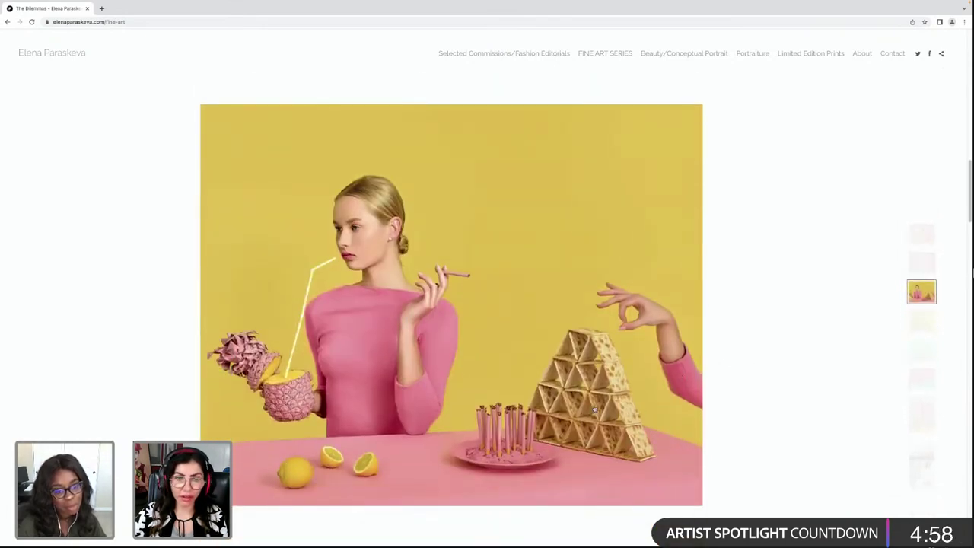
pyautogui.scroll(-5, 594, 409)
pyautogui.scroll(-10, 595, 410)
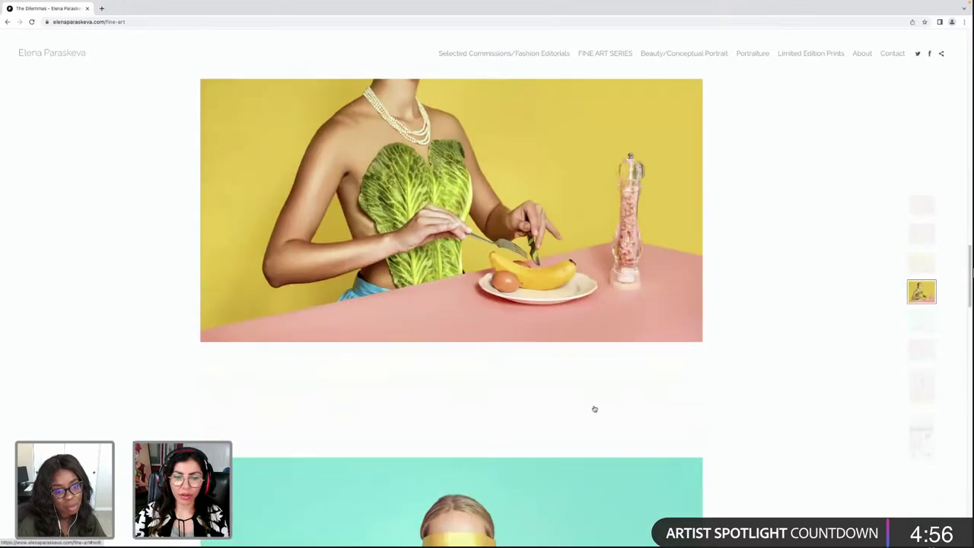
pyautogui.scroll(-10, 595, 409)
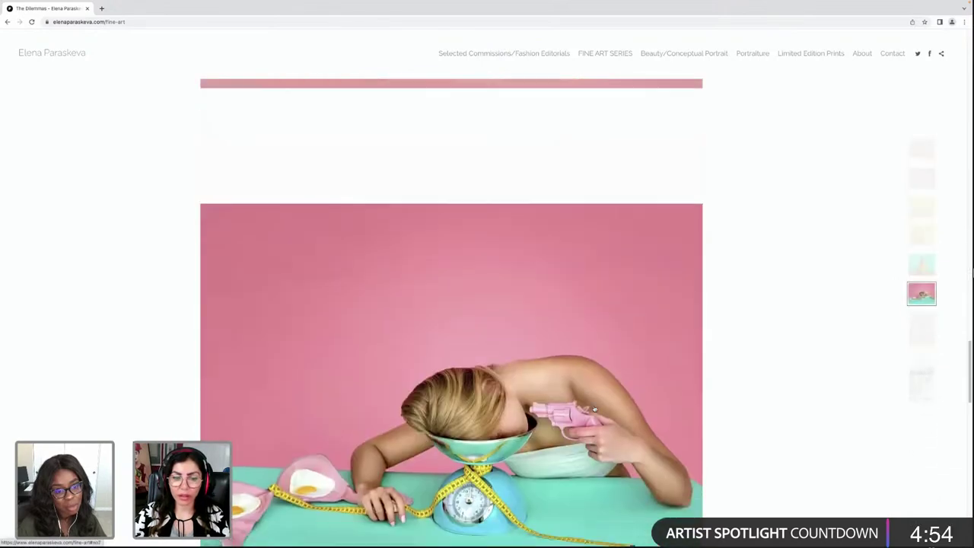
pyautogui.scroll(-3, 594, 409)
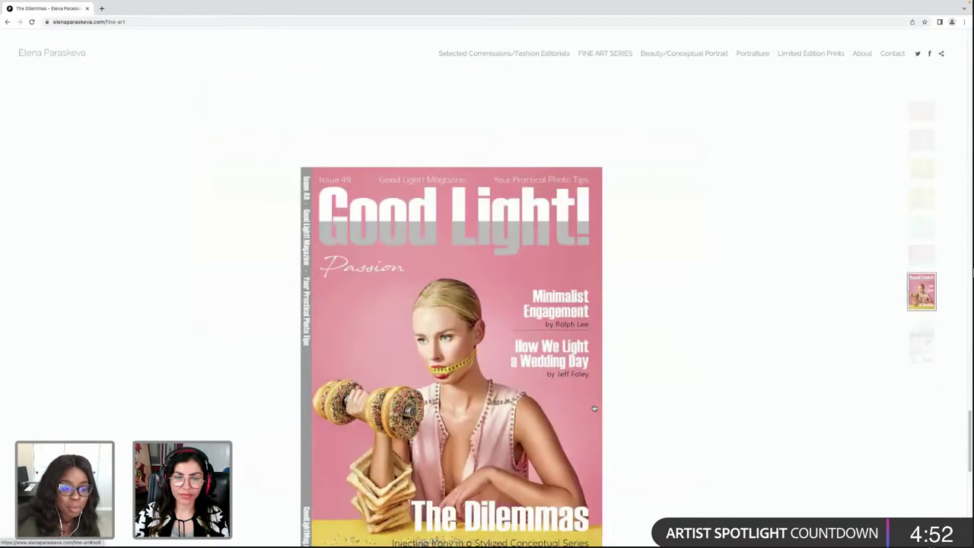
pyautogui.scroll(6, 593, 407)
pyautogui.scroll(5, 618, 279)
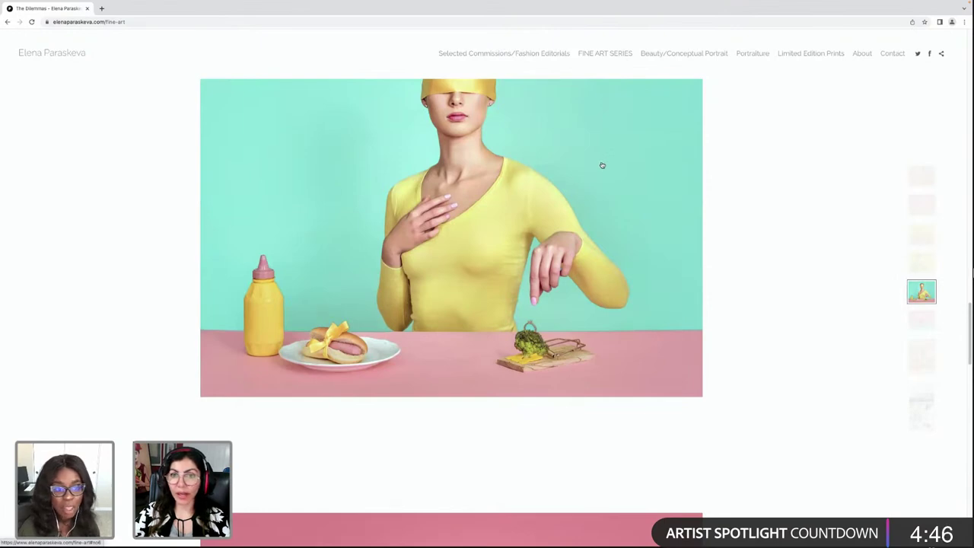
# Back in Photoshop, compare the NoPainNoGain photos, settle on NoPainNoGain2.tif, and open the adjustment menu
pyautogui.hotkey('ctrl', 'Right')
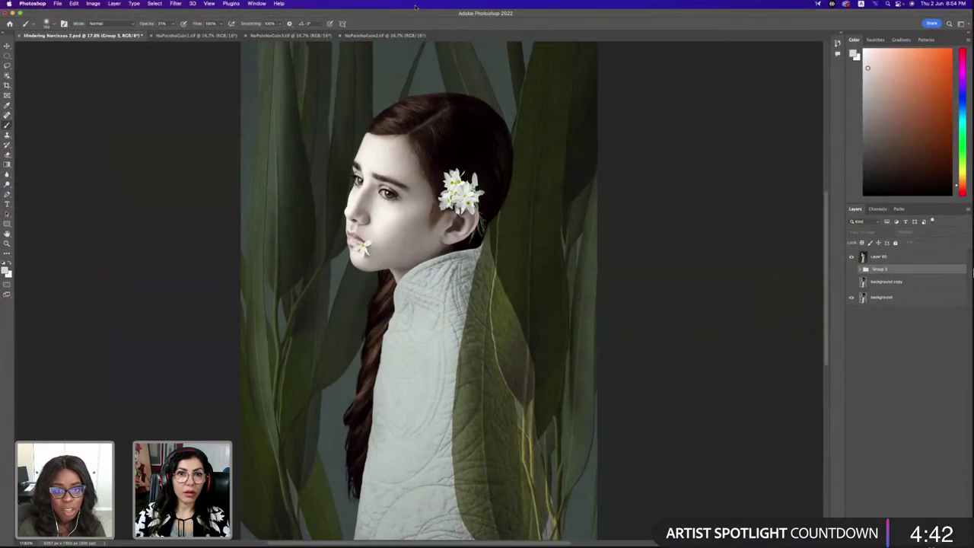
pyautogui.click(215, 35)
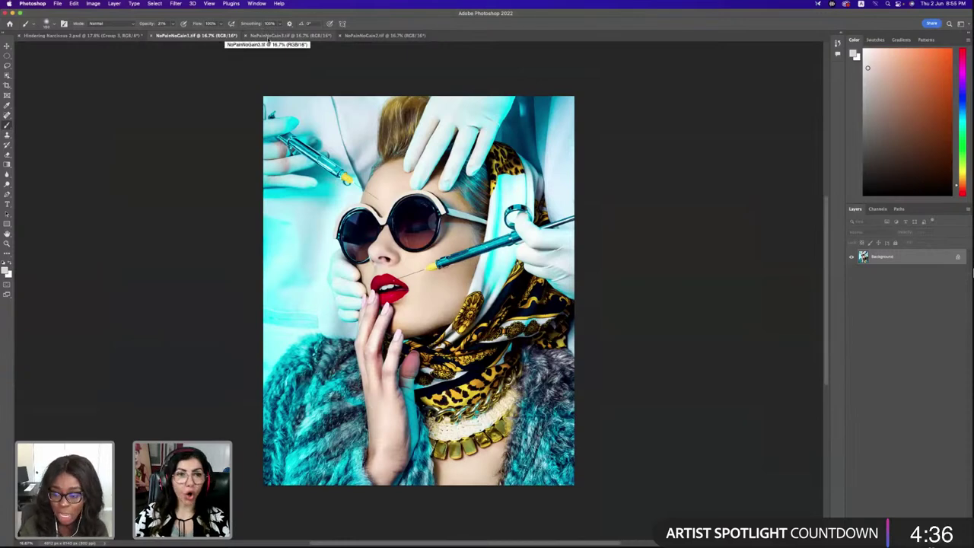
pyautogui.click(79, 35)
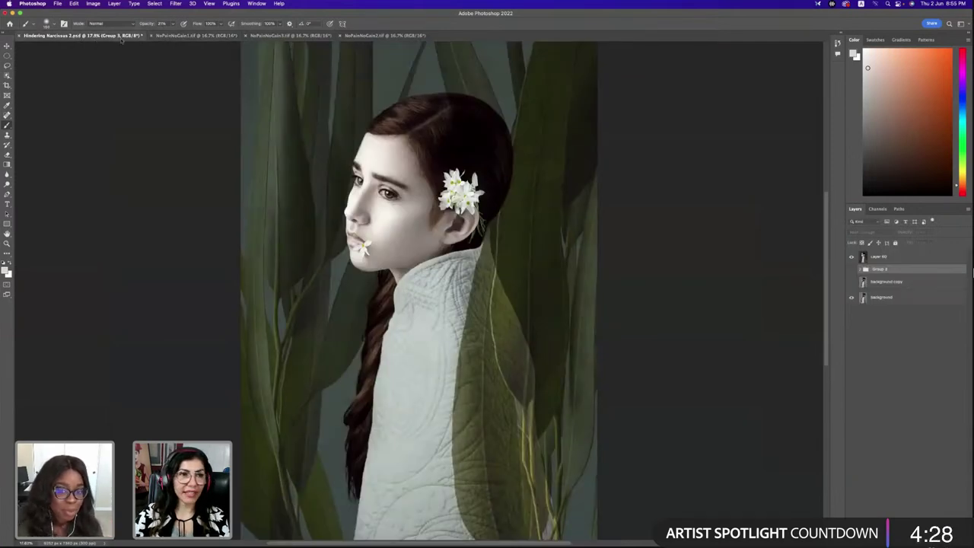
pyautogui.click(166, 35)
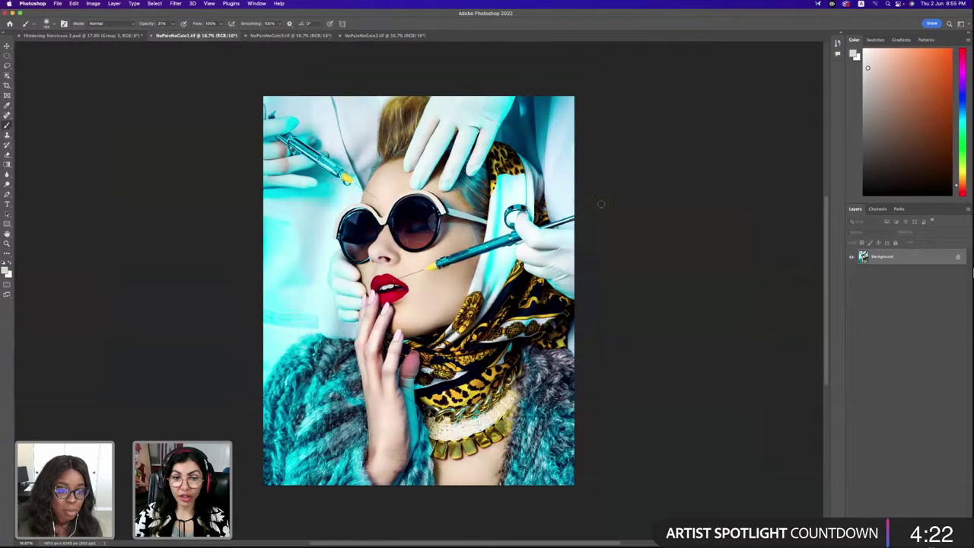
pyautogui.click(293, 36)
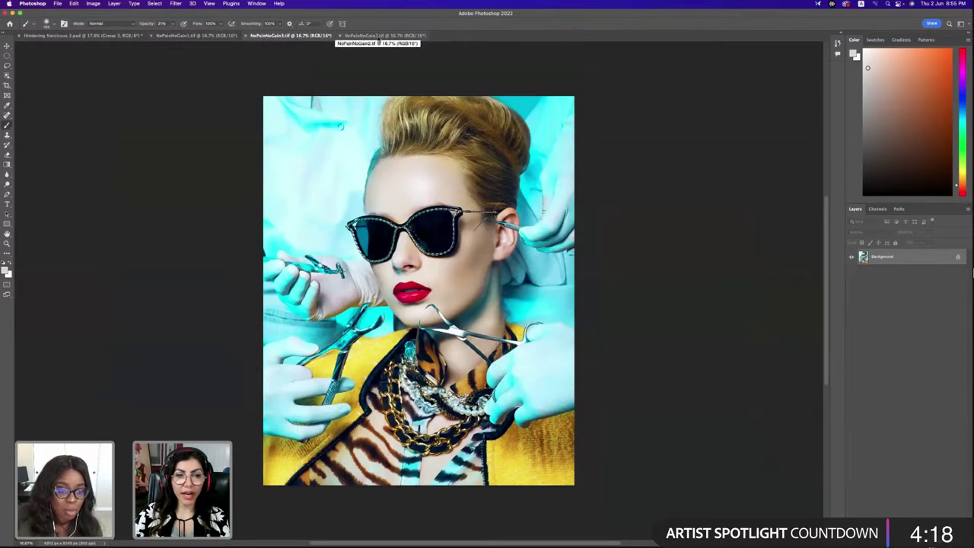
pyautogui.click(379, 35)
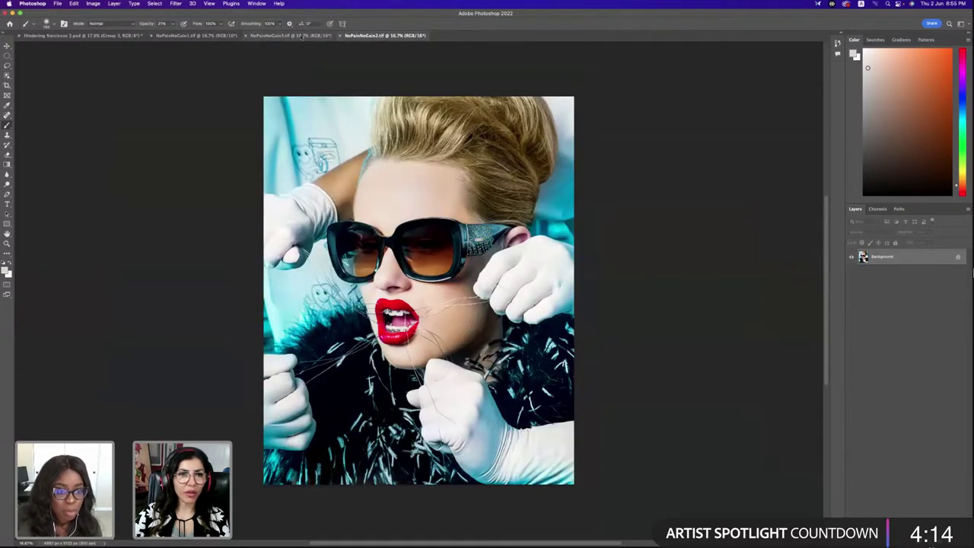
pyautogui.click(291, 36)
pyautogui.click(196, 35)
pyautogui.click(290, 36)
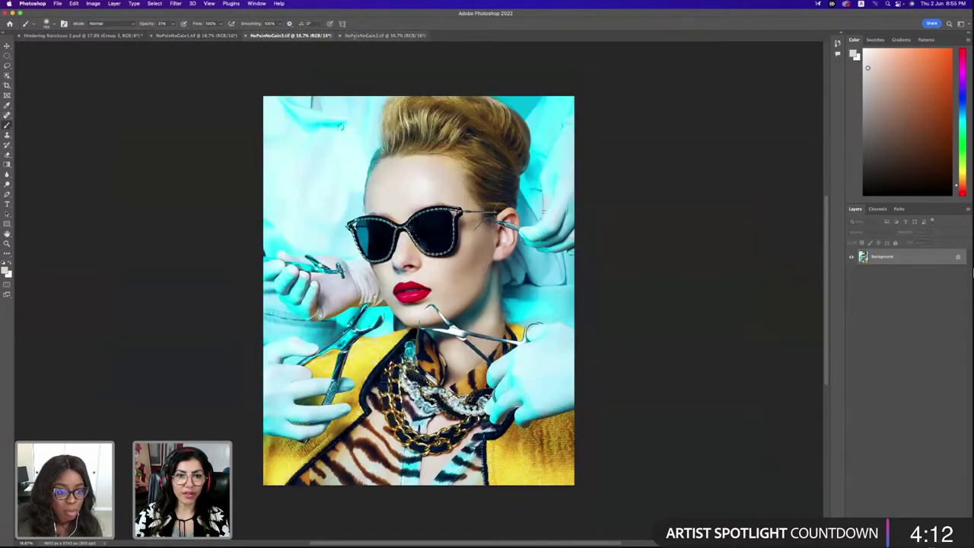
pyautogui.click(385, 36)
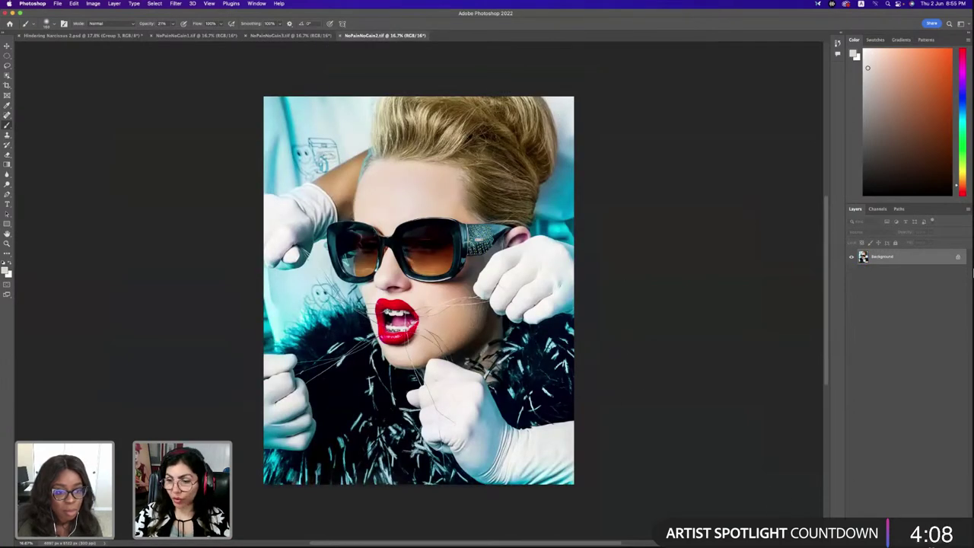
pyautogui.click(920, 540)
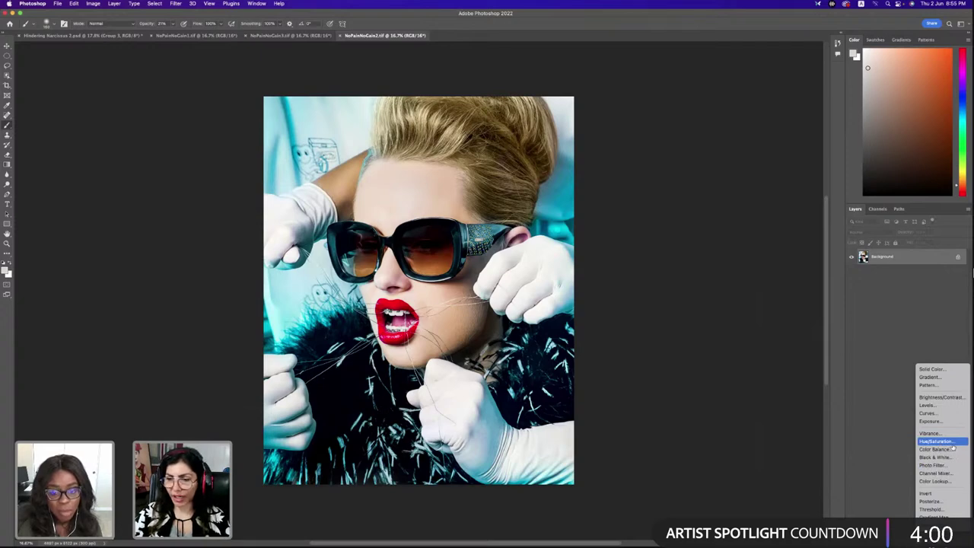
# Add a Hue/Saturation adjustment layer set to Overlay blending and compare it on and off
pyautogui.click(952, 448)
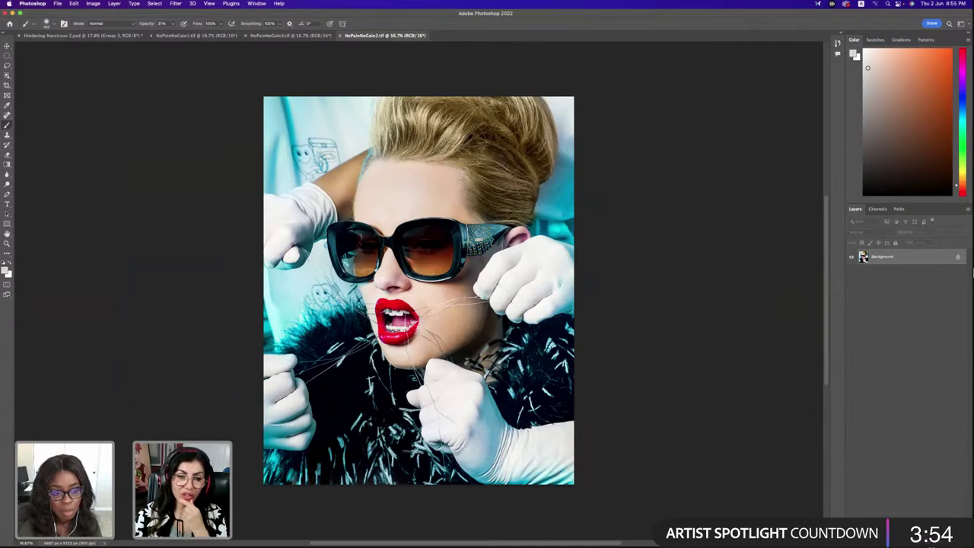
pyautogui.press('super+u')
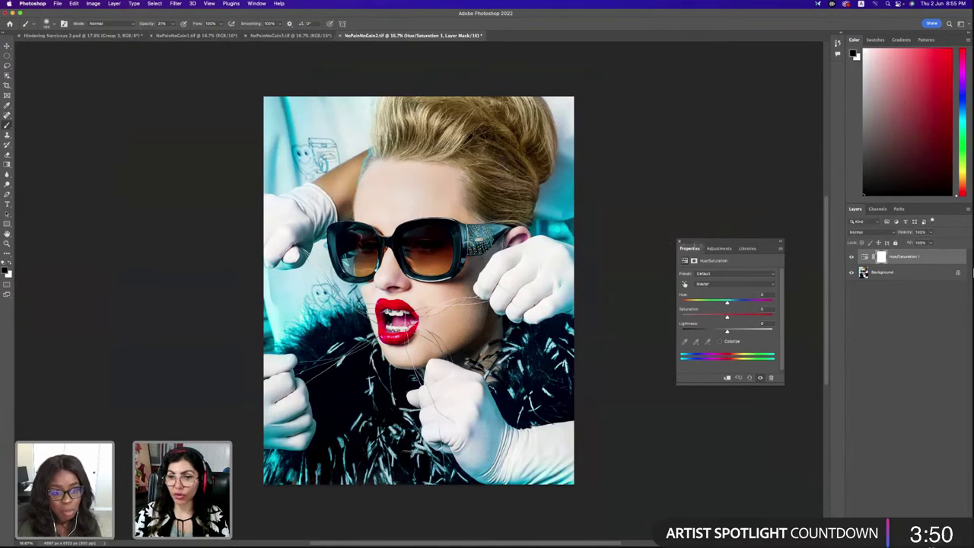
pyautogui.click(681, 241)
pyautogui.click(876, 232)
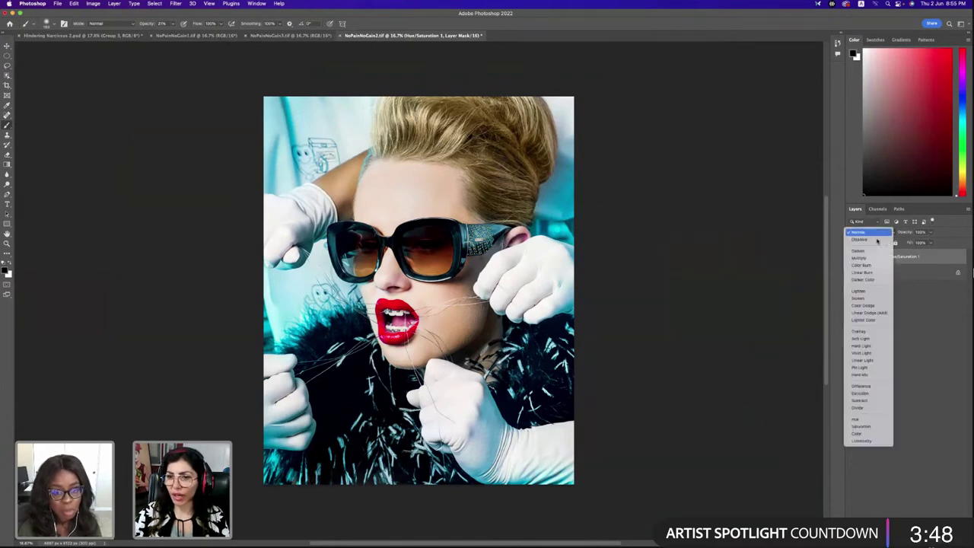
pyautogui.click(861, 333)
pyautogui.click(852, 258)
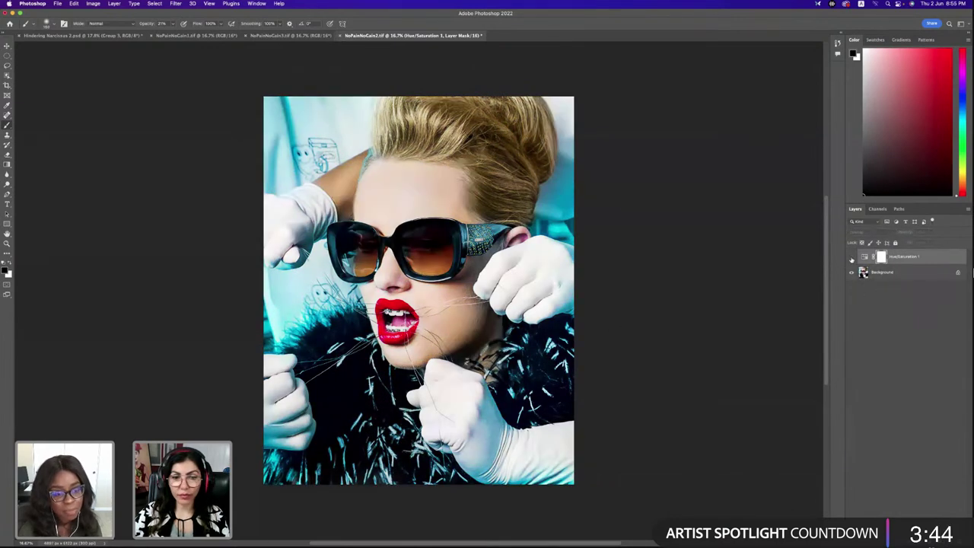
pyautogui.click(851, 259)
pyautogui.click(851, 259)
pyautogui.click(852, 259)
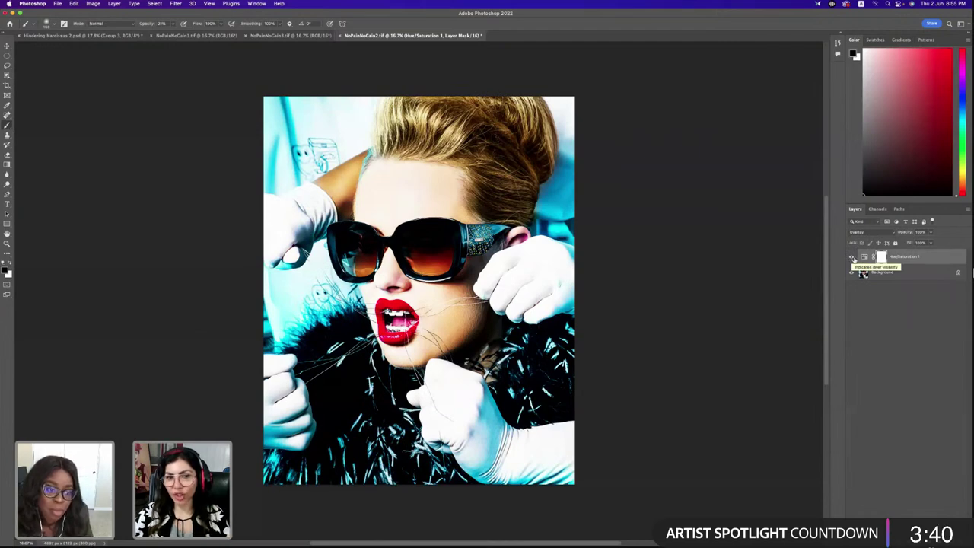
# Lower the Hue/Saturation layer's opacity and compare the portrait with and without it
pyautogui.click(930, 235)
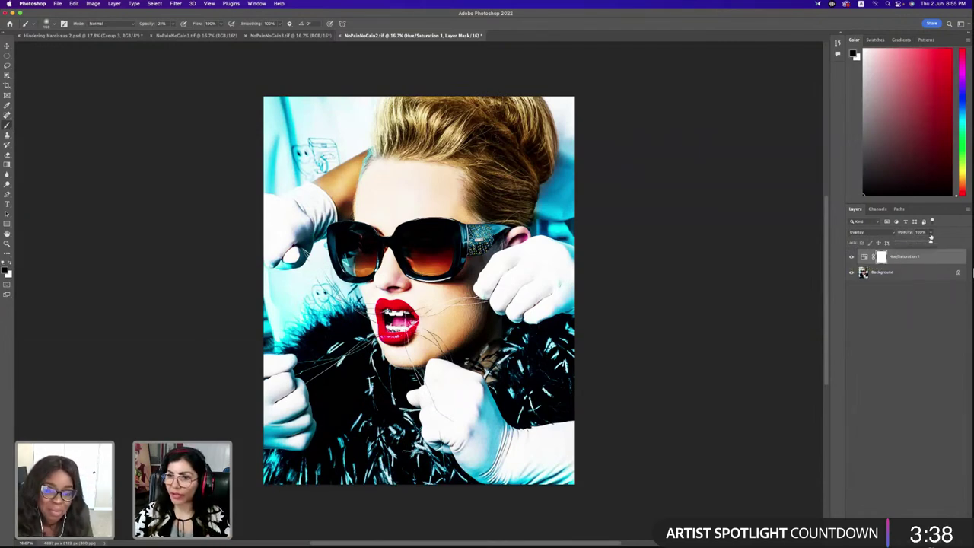
pyautogui.moveTo(931, 243); pyautogui.dragTo(908, 244)
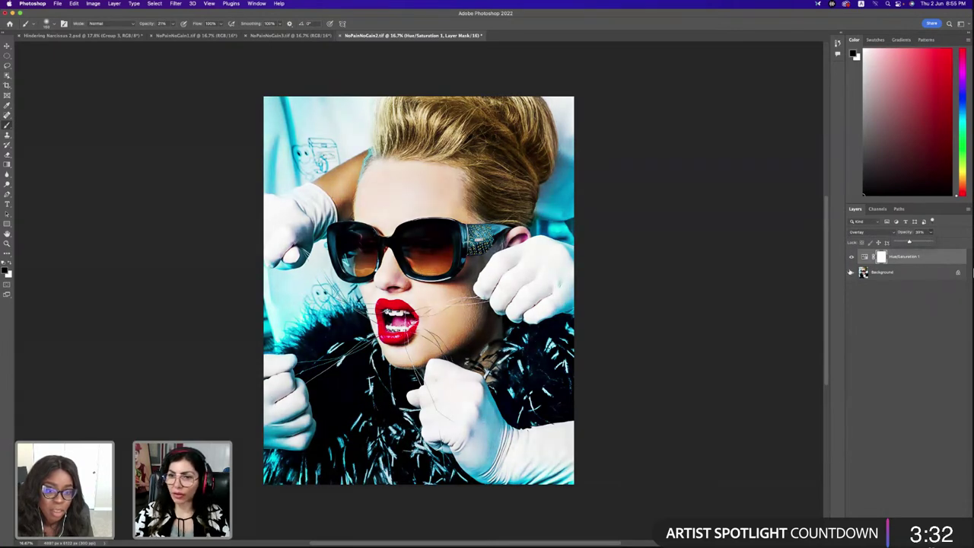
pyautogui.click(851, 257)
pyautogui.click(851, 258)
pyautogui.click(851, 257)
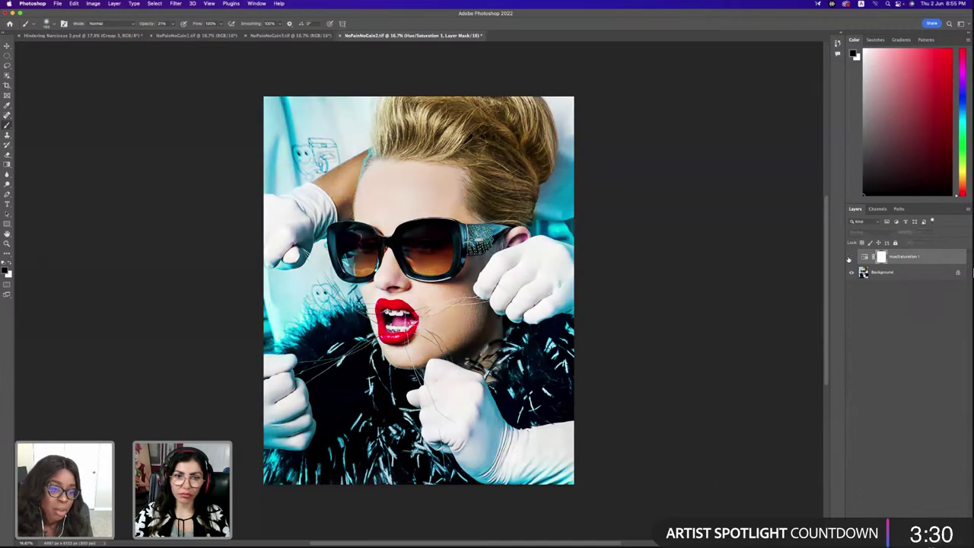
pyautogui.click(851, 257)
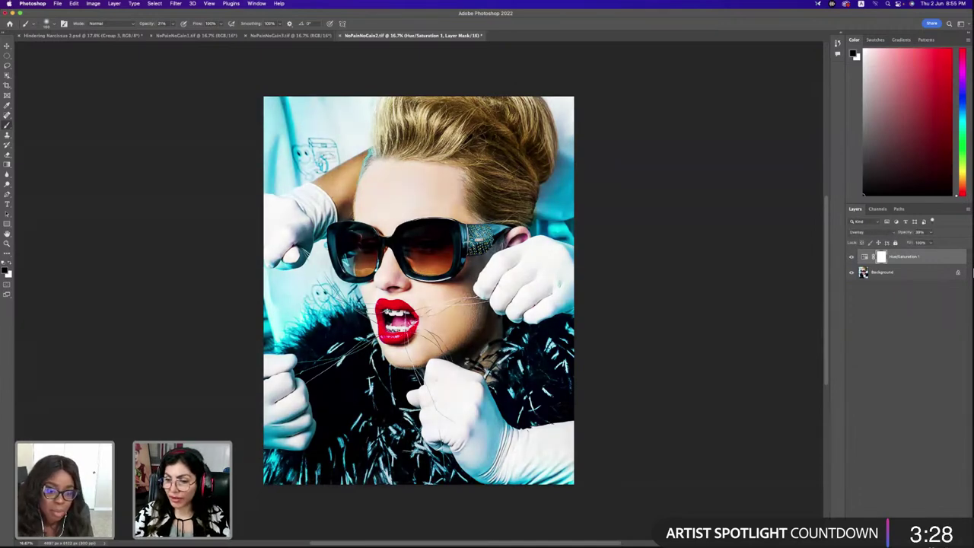
pyautogui.click(918, 525)
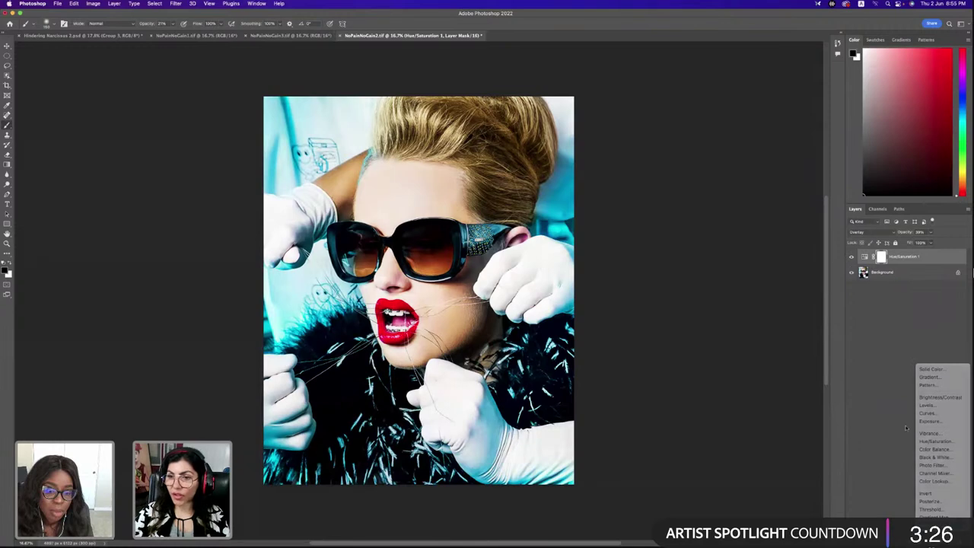
# Add a Selective Color layer with Blacks Yellow at -10, kept on Normal blending
pyautogui.click(933, 525)
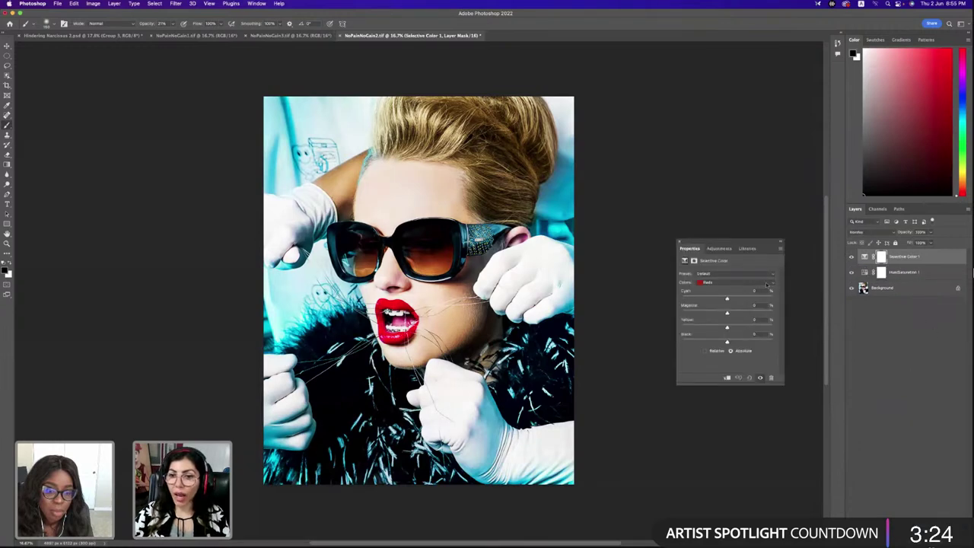
pyautogui.click(771, 284)
pyautogui.click(740, 328)
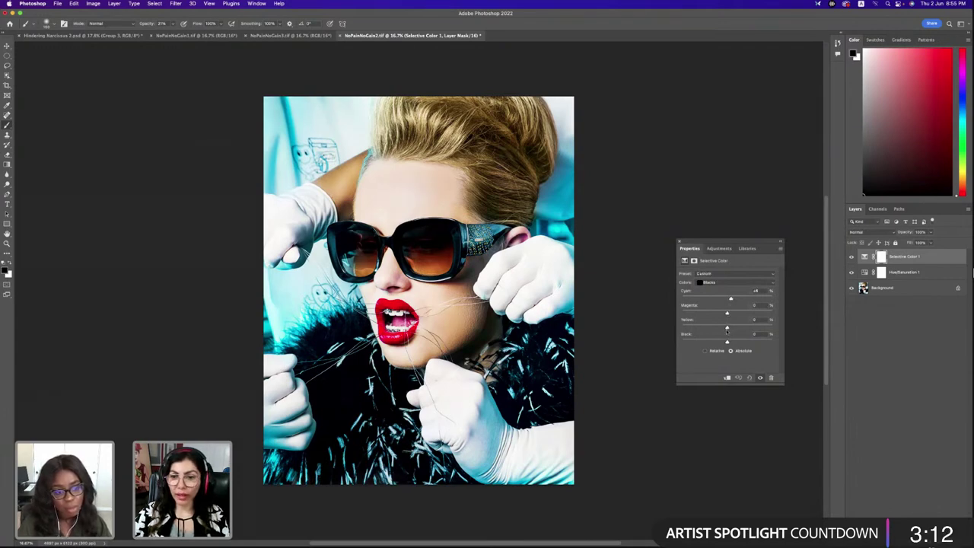
pyautogui.moveTo(726, 329); pyautogui.dragTo(722, 330)
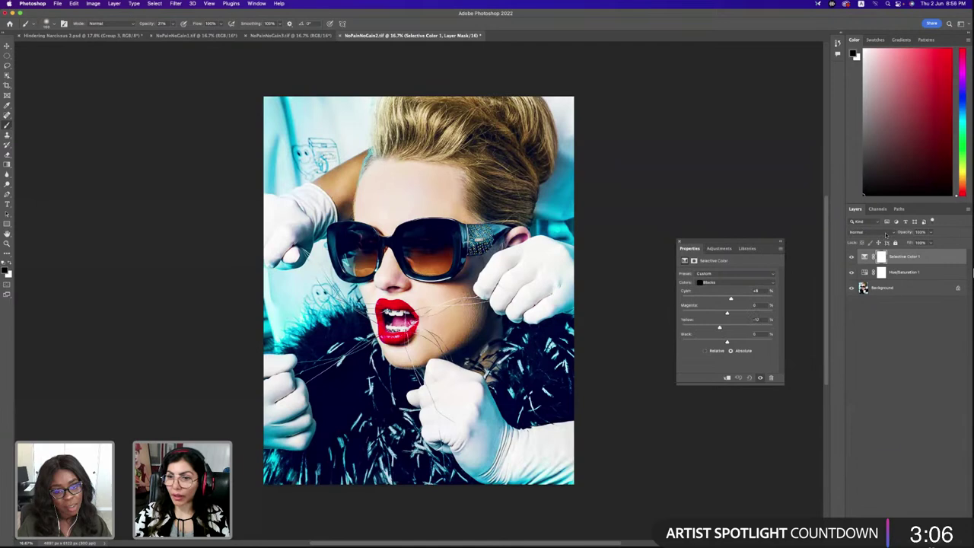
pyautogui.click(868, 231)
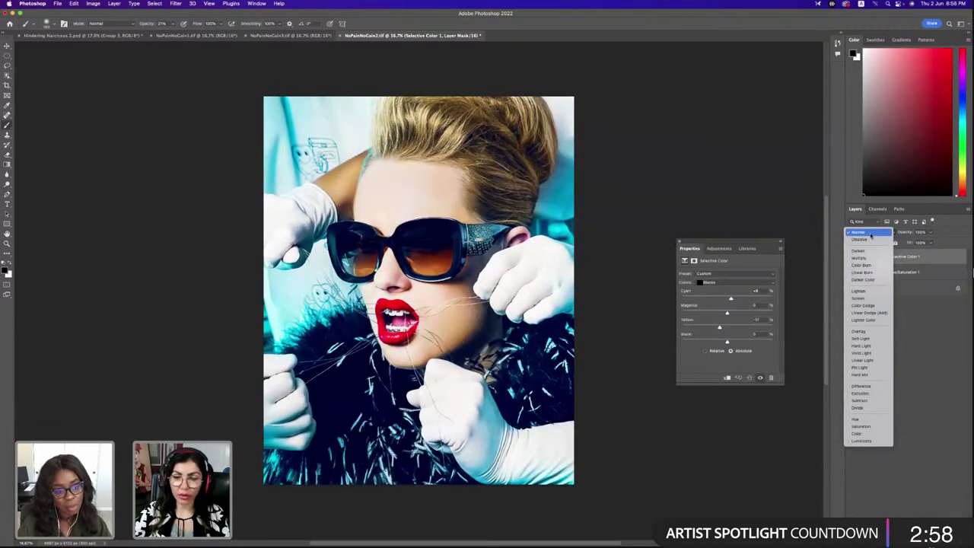
pyautogui.click(870, 235)
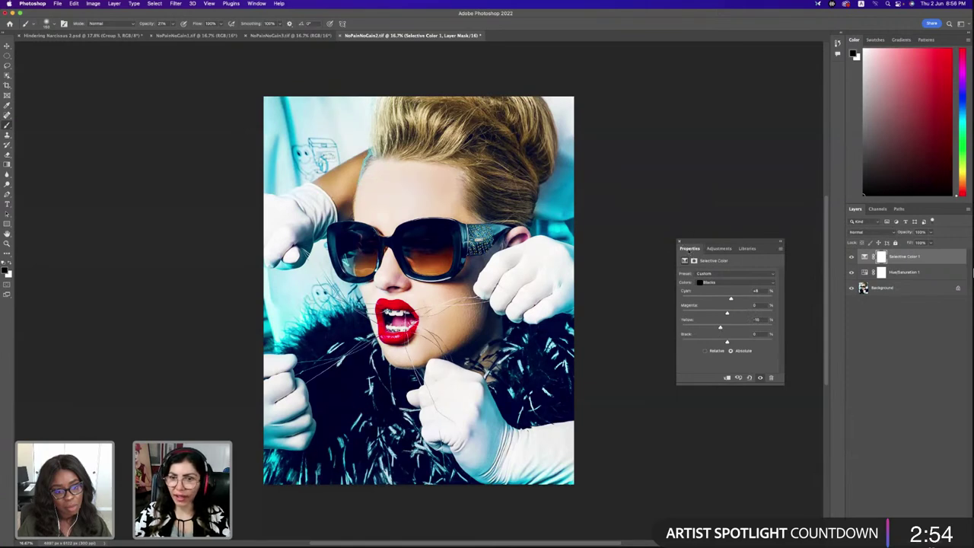
pyautogui.click(679, 242)
pyautogui.click(947, 532)
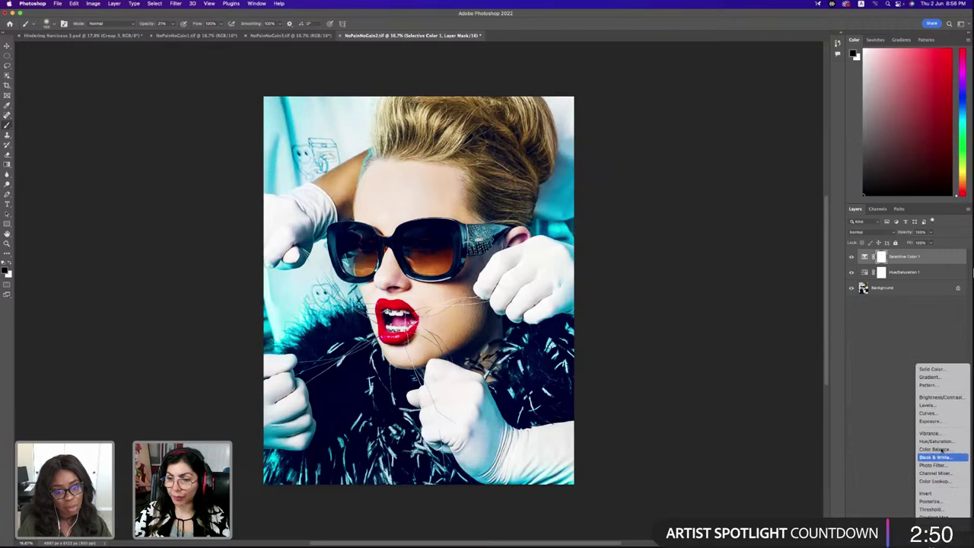
# Add a Color Balance layer: Highlights Yellow/Blue -4, Midtones Yellow/Blue about +4
pyautogui.click(934, 449)
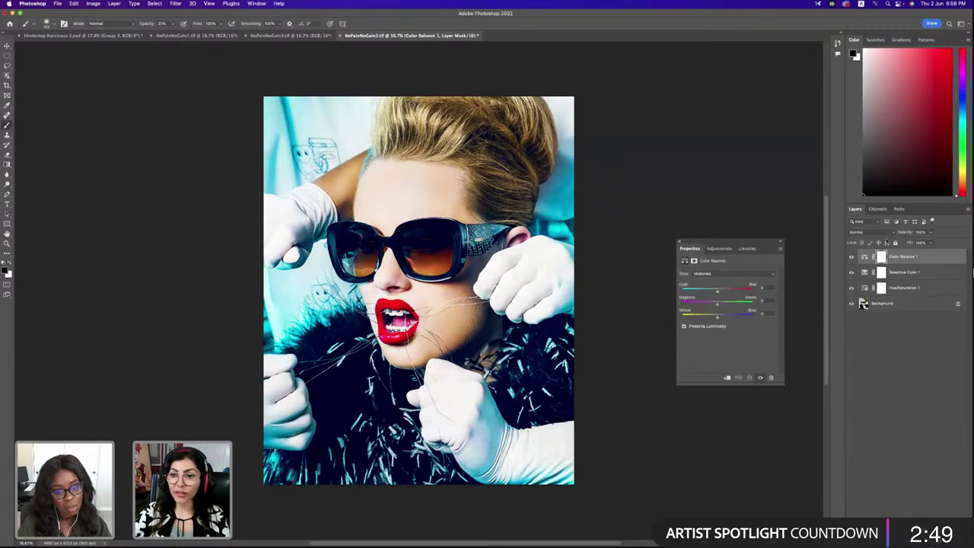
pyautogui.click(742, 274)
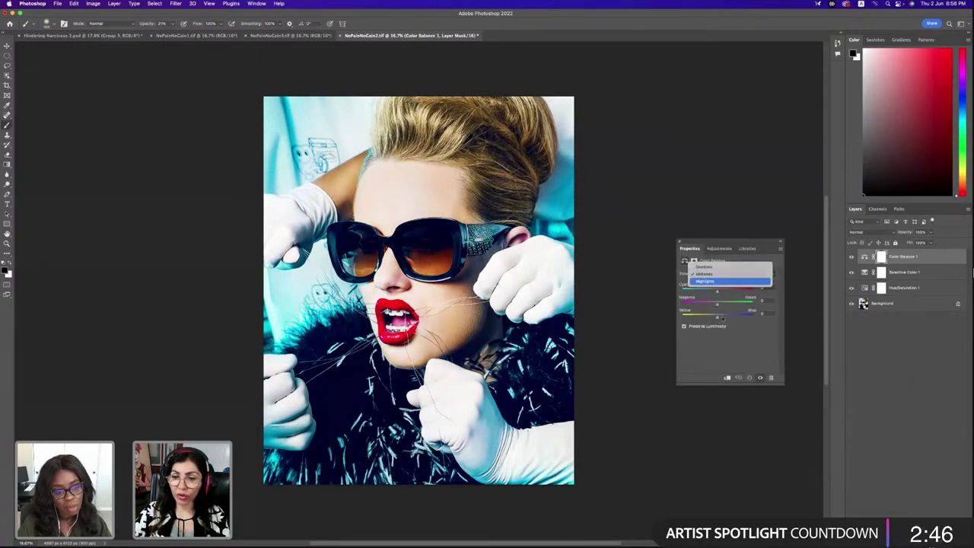
pyautogui.click(723, 282)
pyautogui.moveTo(716, 317); pyautogui.dragTo(716, 293)
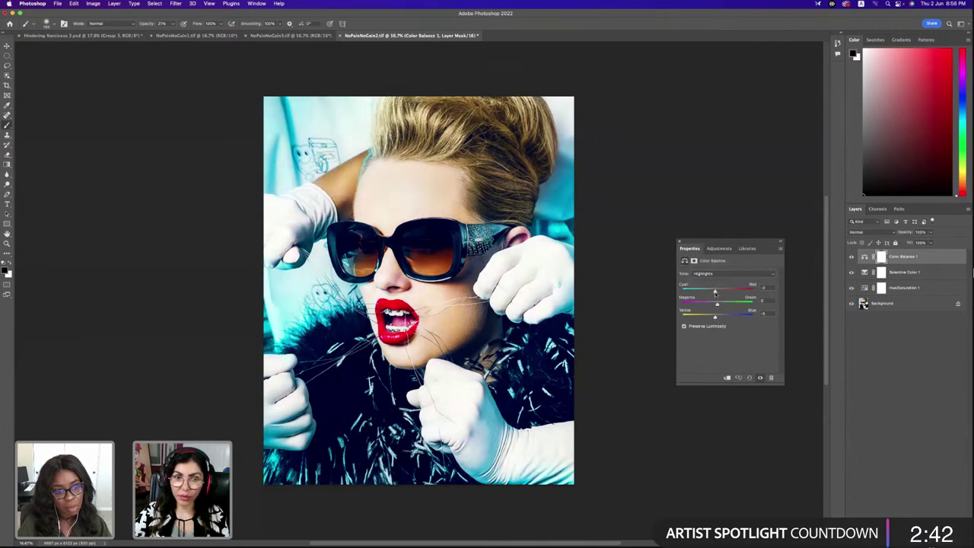
pyautogui.click(733, 273)
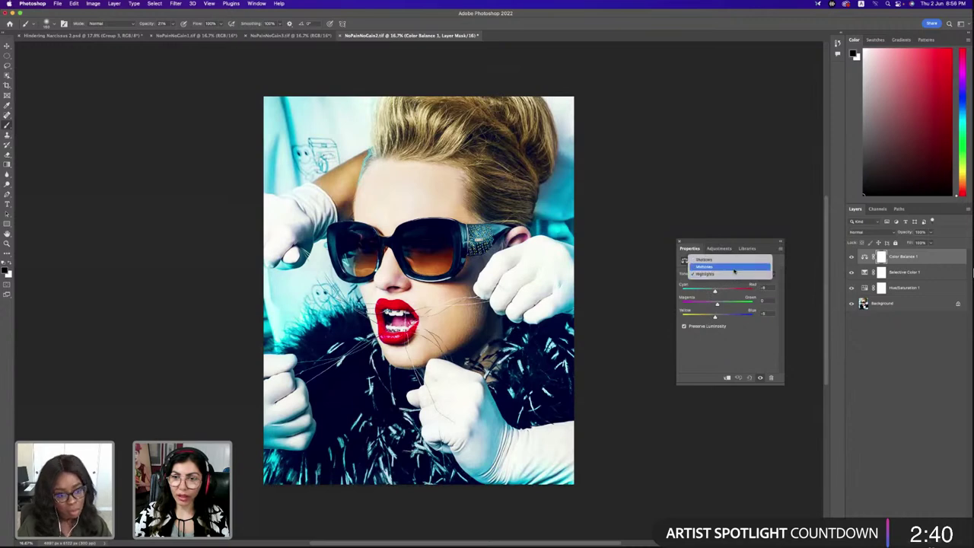
pyautogui.click(733, 268)
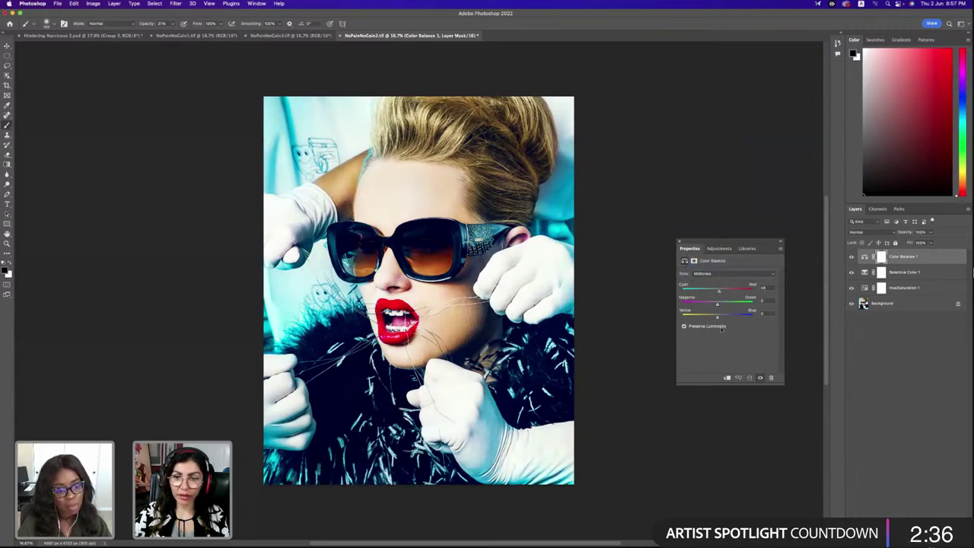
pyautogui.moveTo(718, 317); pyautogui.dragTo(719, 318)
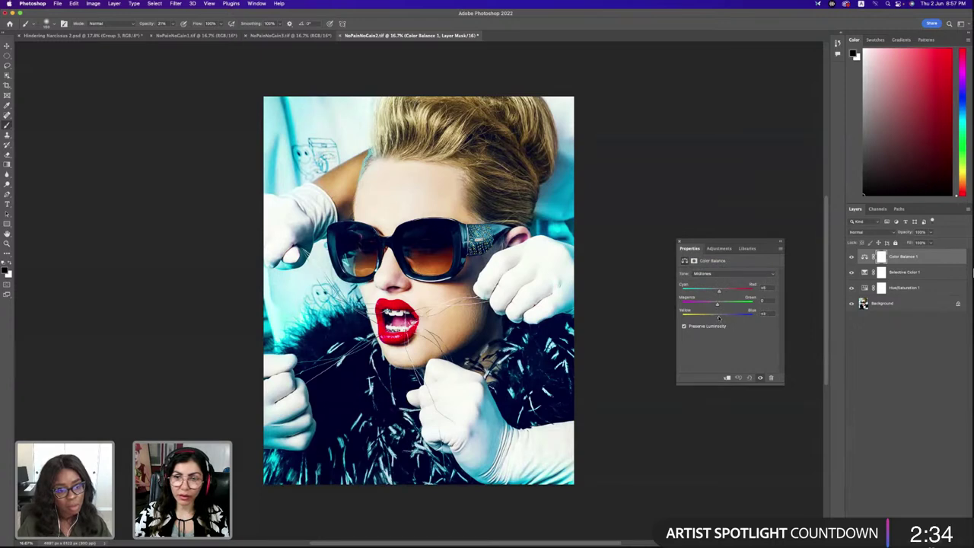
# Toggle the Color Balance layer's visibility to compare, leaving it hidden
pyautogui.click(851, 257)
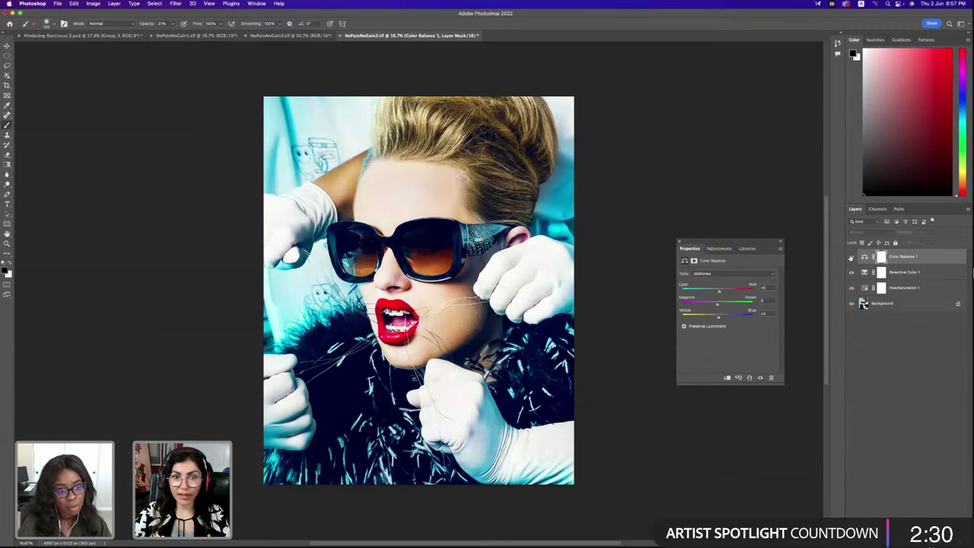
pyautogui.click(851, 258)
pyautogui.click(851, 258)
pyautogui.click(851, 257)
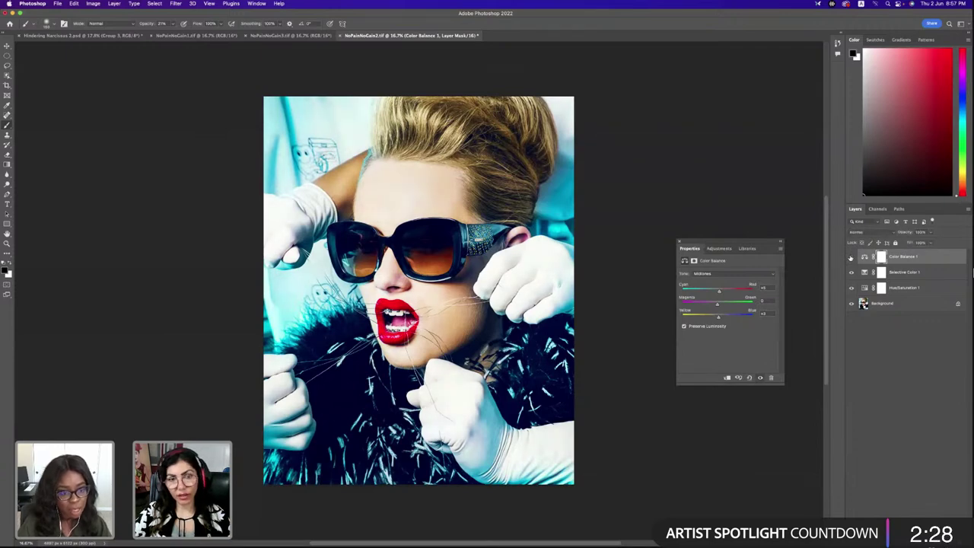
pyautogui.click(851, 257)
pyautogui.click(851, 258)
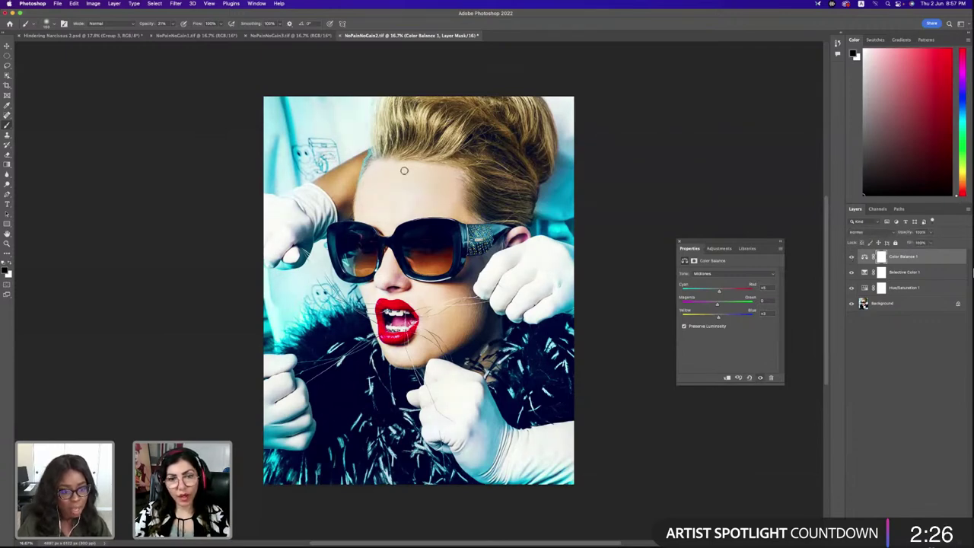
pyautogui.click(851, 259)
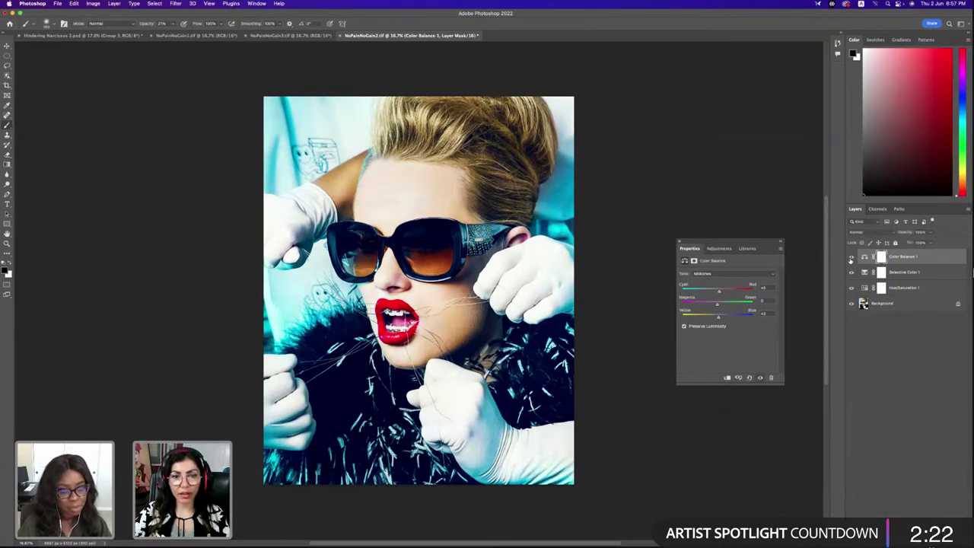
# Show Color Balance again and group the three adjustment layers into Group 1
pyautogui.click(851, 259)
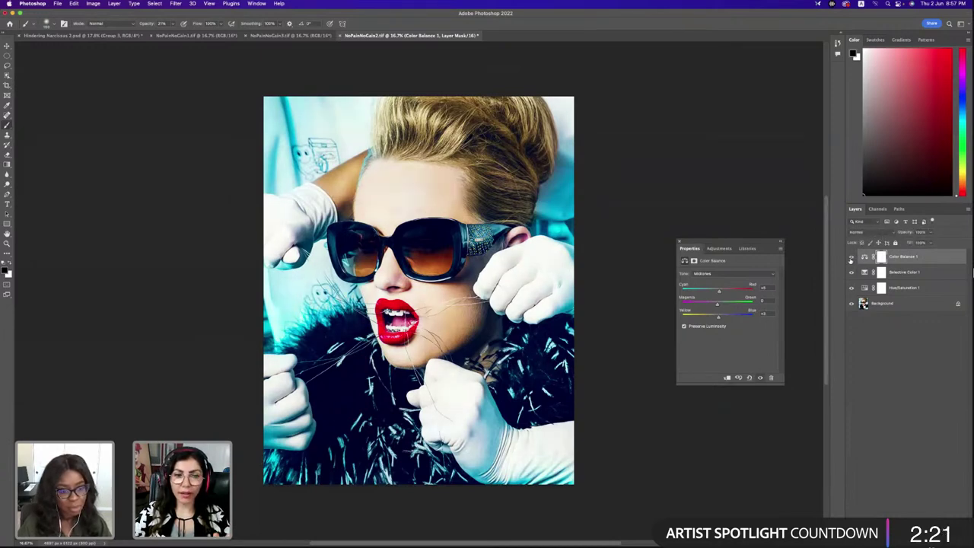
pyautogui.keyDown('shift'); pyautogui.click(929, 288); pyautogui.keyUp('shift')
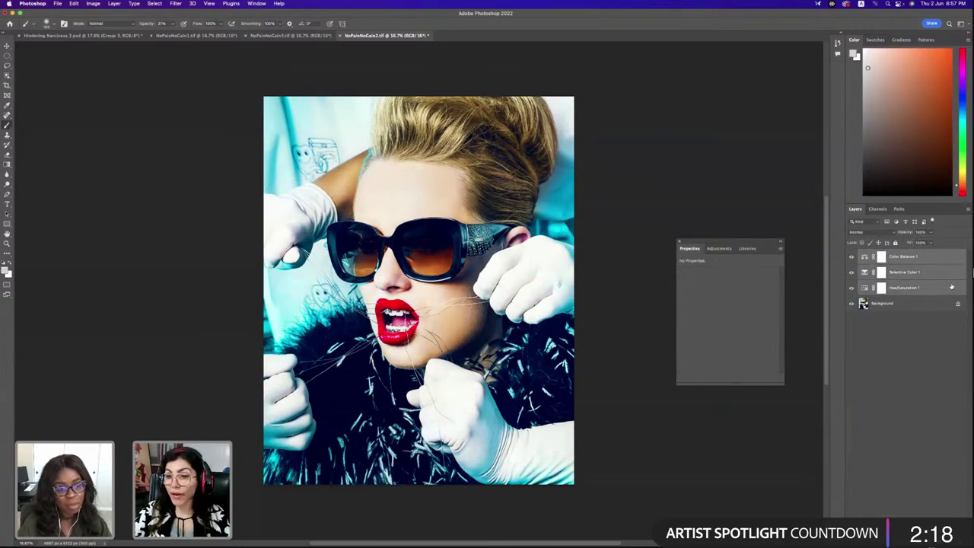
pyautogui.press('super+g')
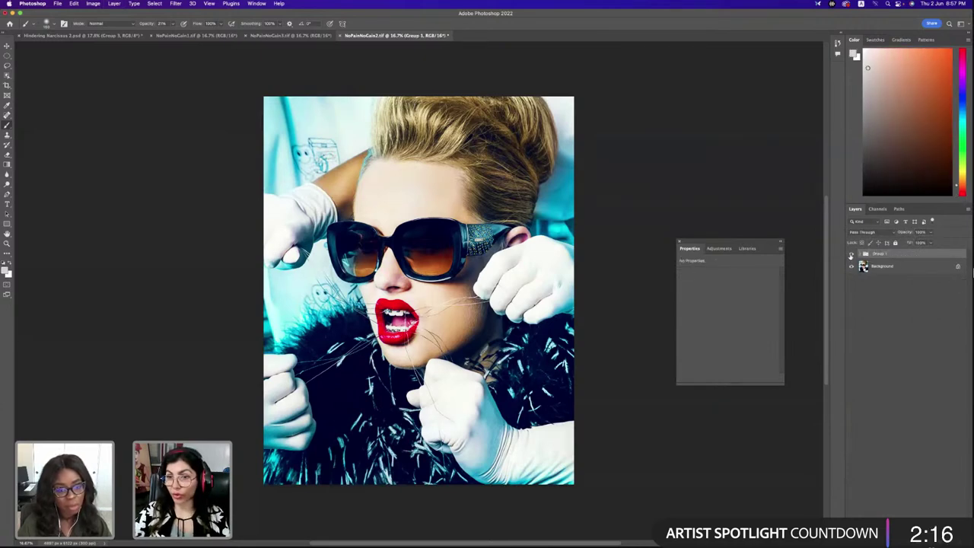
# Toggle Group 1's visibility to compare the portrait with and without the grade
pyautogui.click(851, 256)
pyautogui.click(851, 255)
pyautogui.click(851, 255)
pyautogui.click(851, 256)
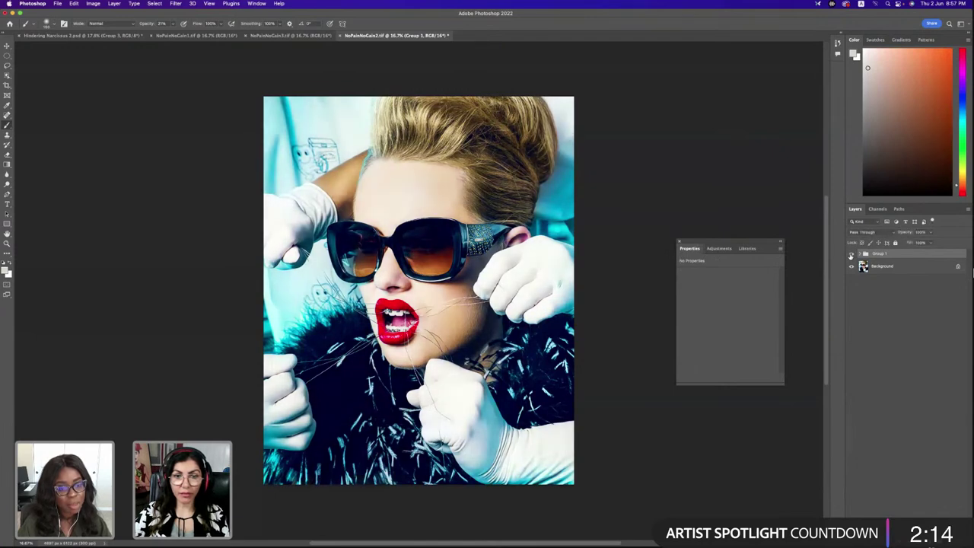
pyautogui.click(851, 255)
pyautogui.click(851, 256)
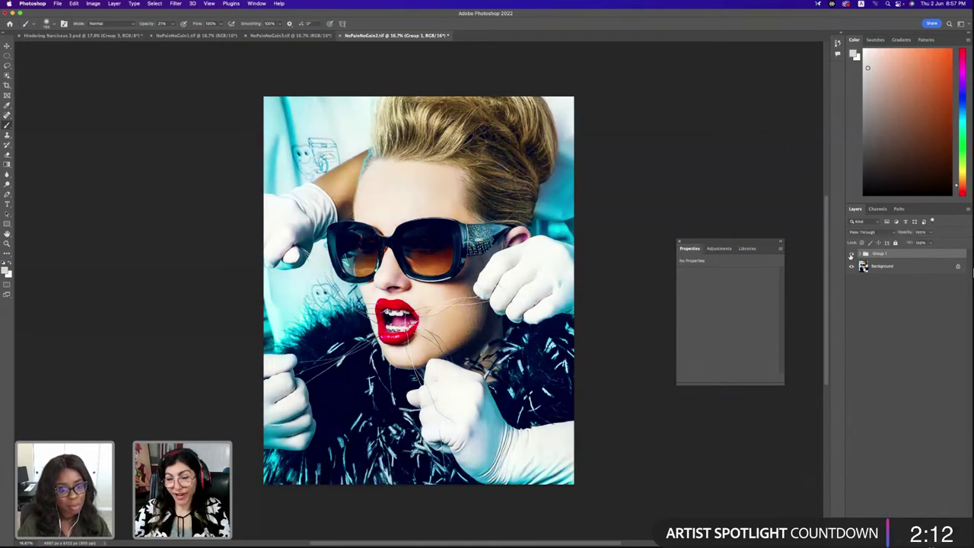
pyautogui.click(851, 256)
pyautogui.click(851, 256)
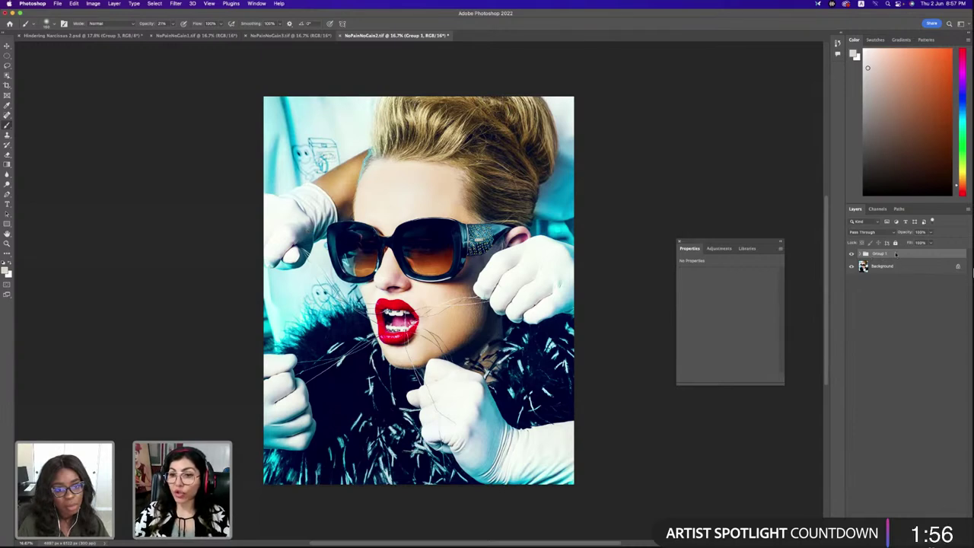
# Export Color Lookup Tables described as 'High Fashion Color Grading' in CUBE format
pyautogui.click(59, 4)
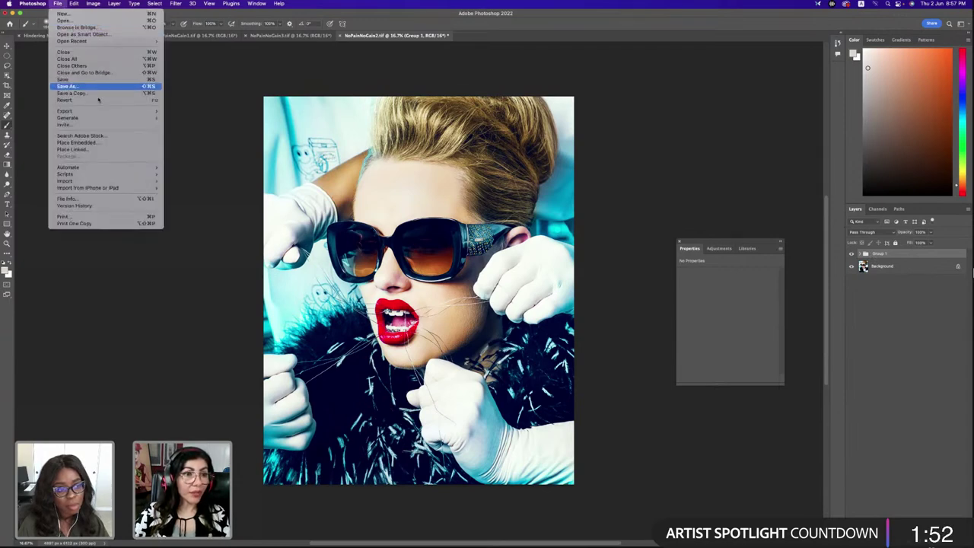
pyautogui.moveTo(95, 112)
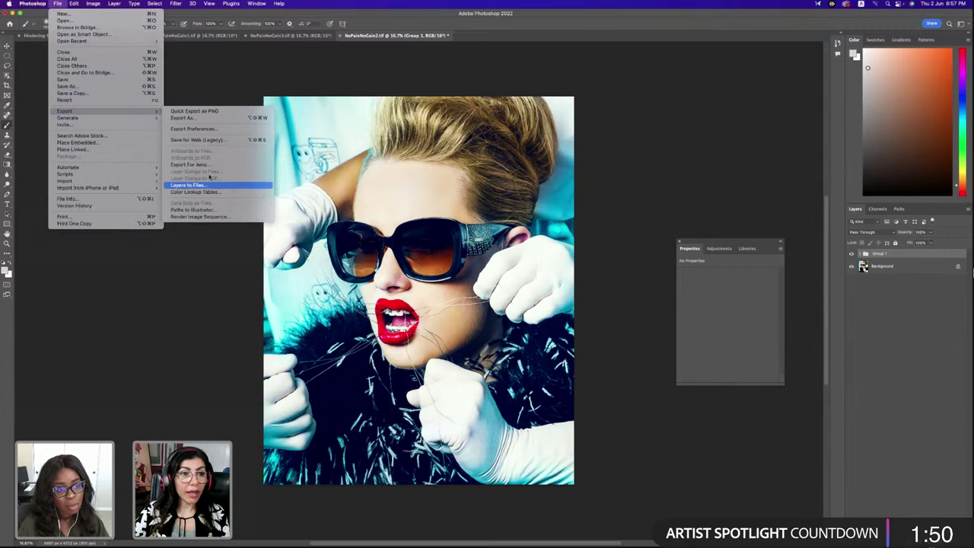
pyautogui.click(207, 194)
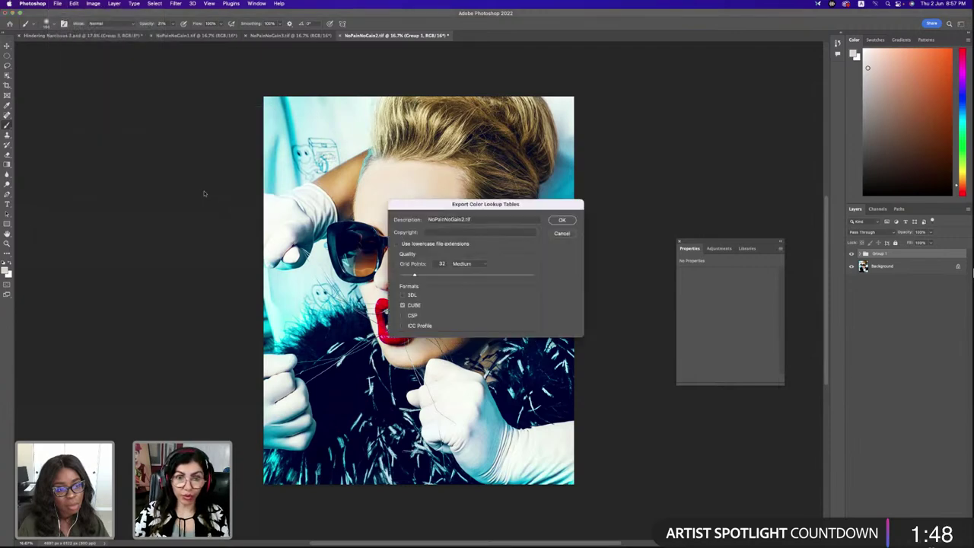
pyautogui.moveTo(507, 199); pyautogui.dragTo(272, 156)
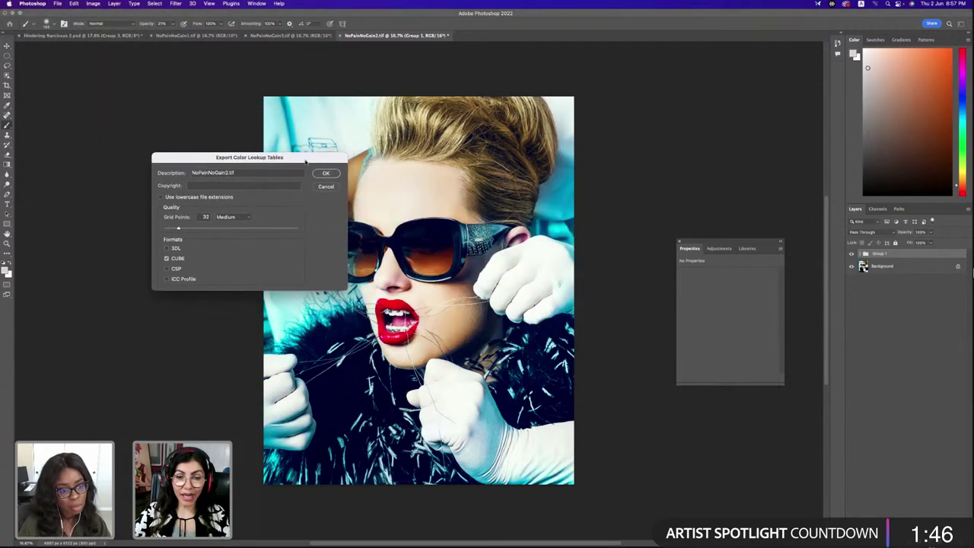
pyautogui.doubleClick(239, 172)
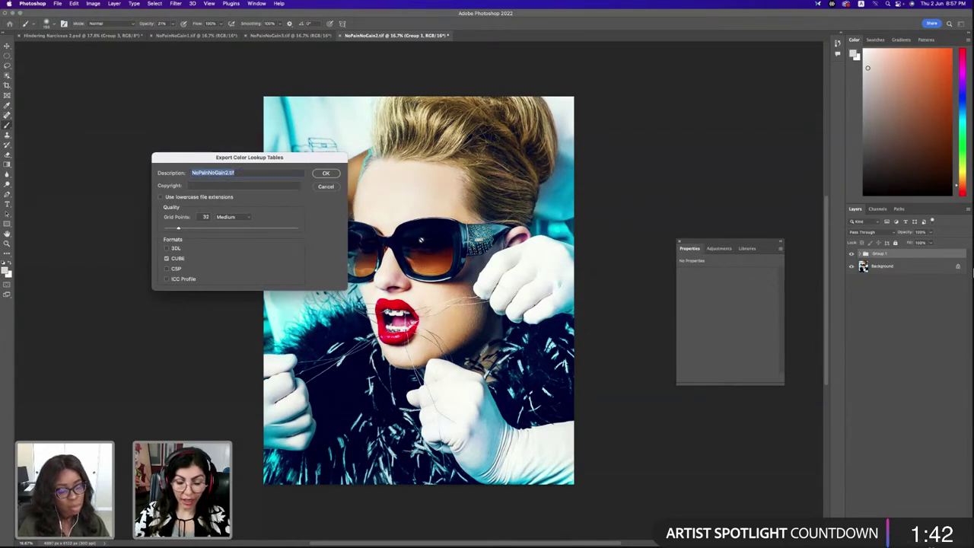
pyautogui.write('High')
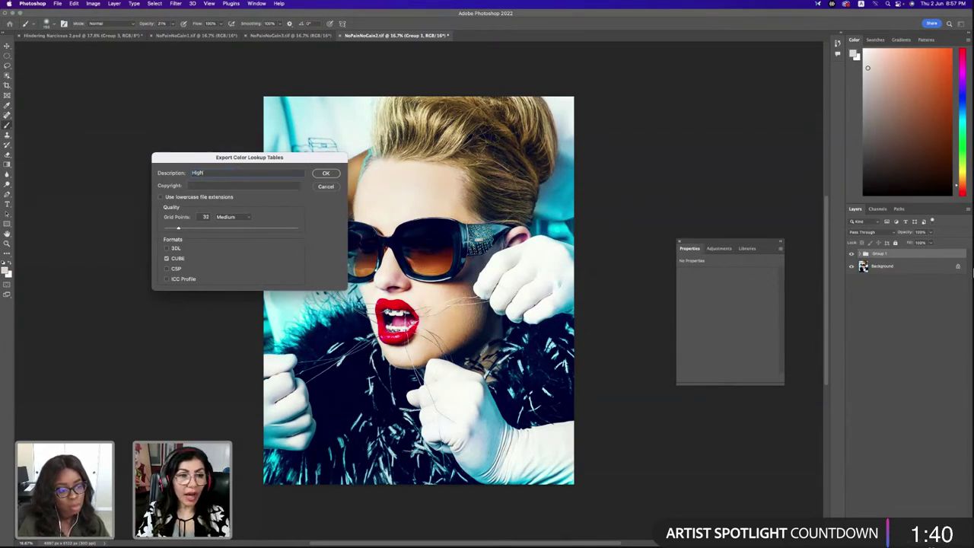
pyautogui.write(' Fashion Co')
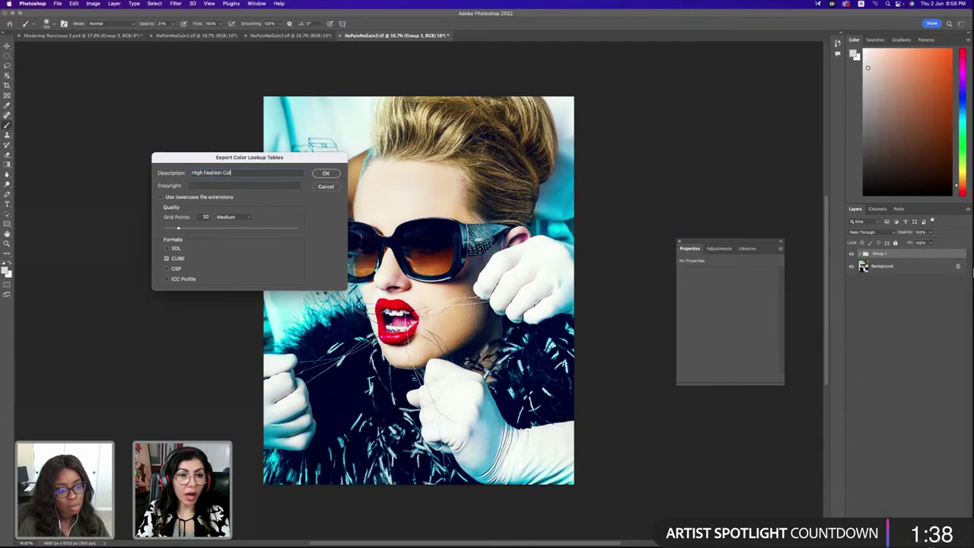
pyautogui.write('lor Grading')
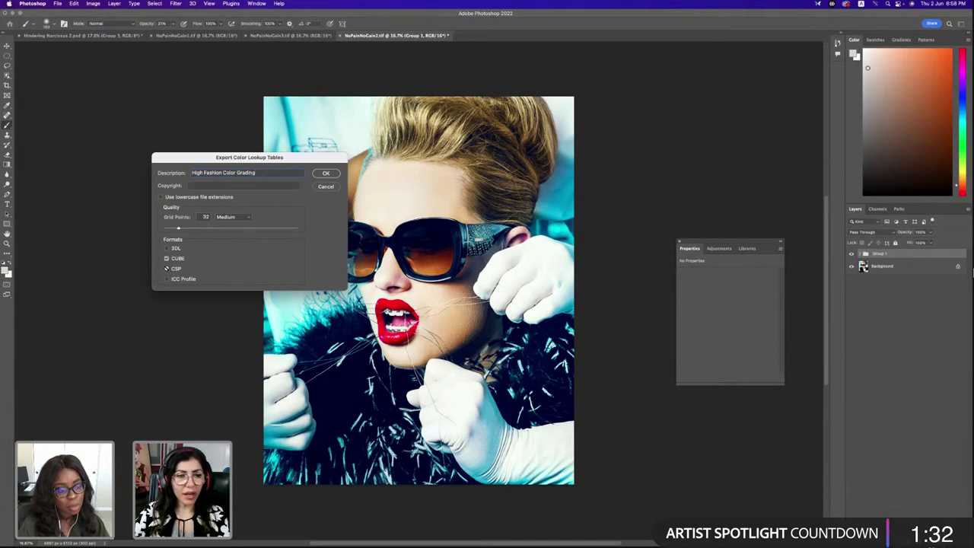
pyautogui.click(167, 259)
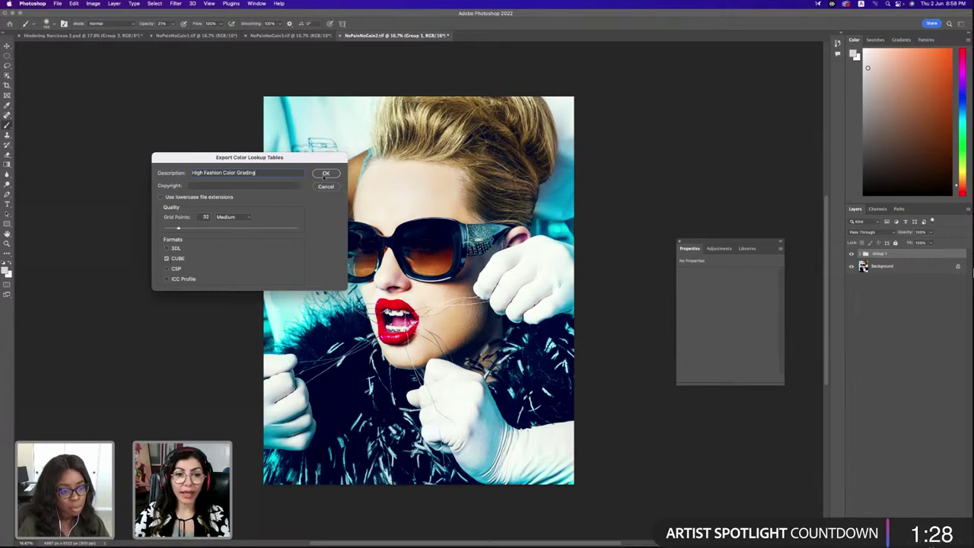
pyautogui.click(326, 175)
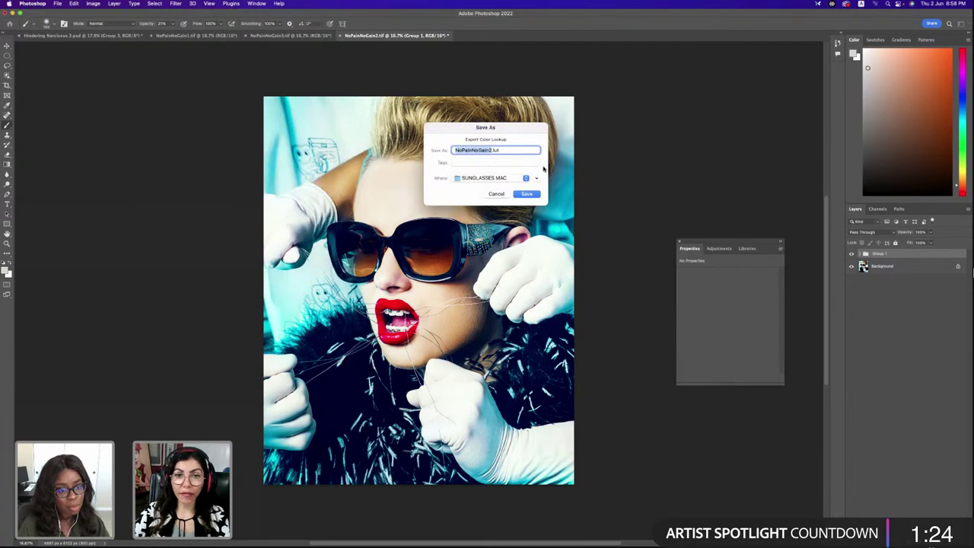
# Save the lookup table as 'High Fashion Color Grading' in the SUNGLASSES MAC folder
pyautogui.write('High')
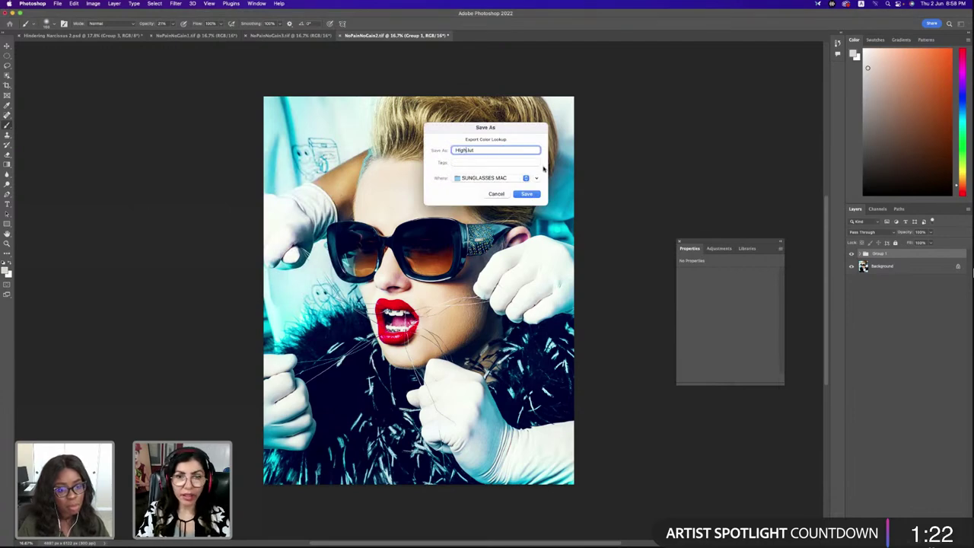
pyautogui.write(' Fas')
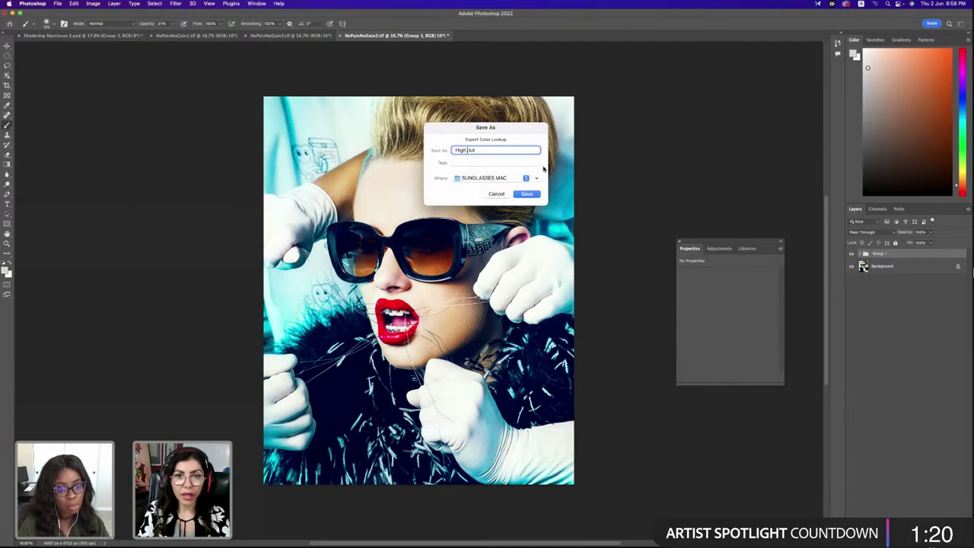
pyautogui.write('hion Color G')
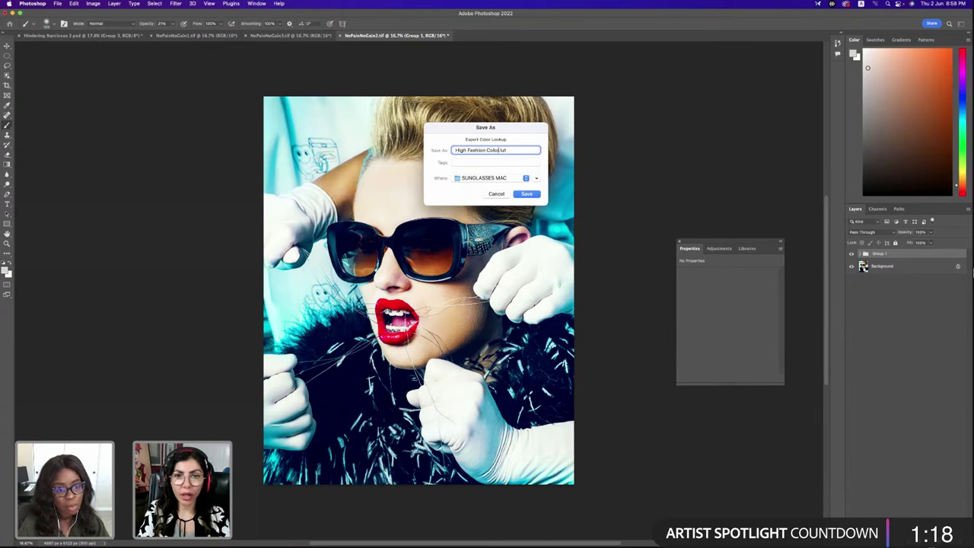
pyautogui.write('rading')
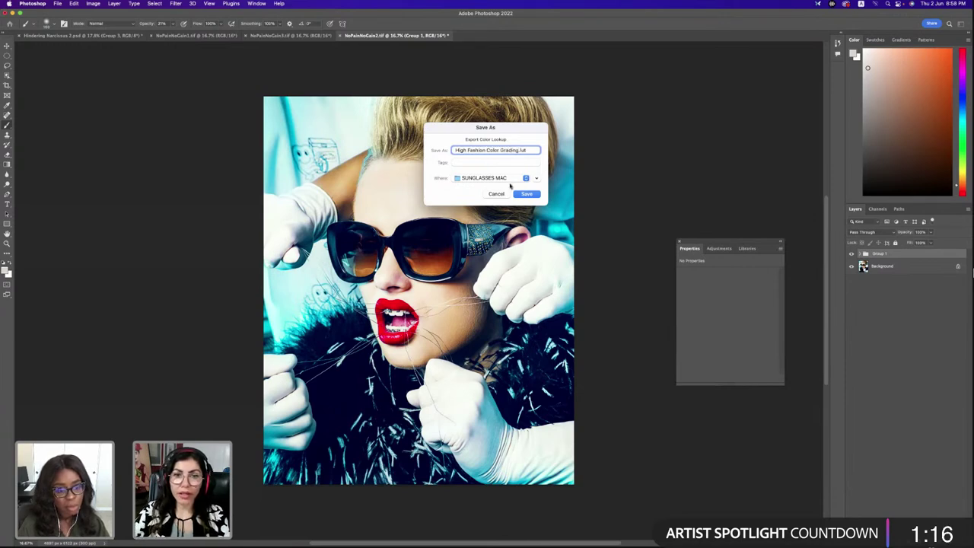
pyautogui.click(527, 195)
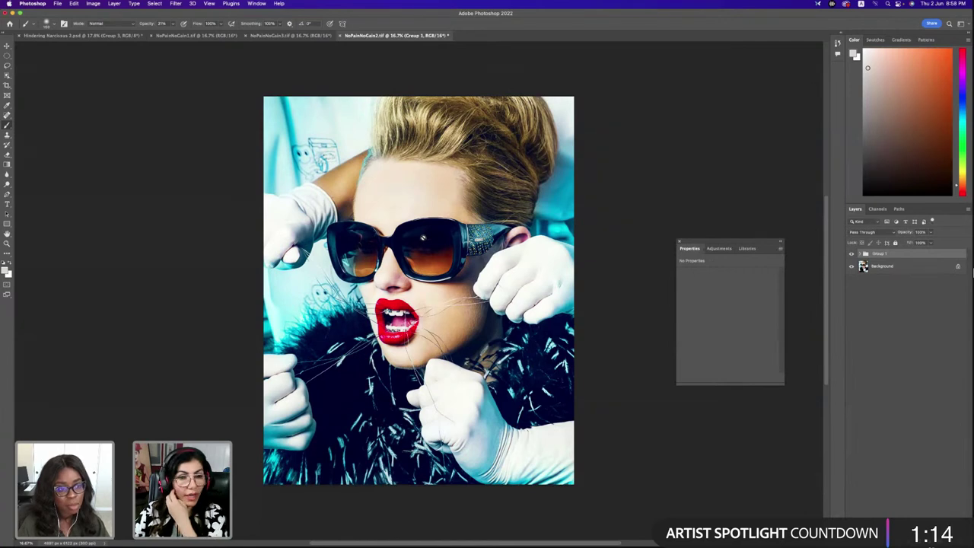
# On NoPainNoGain3.tif, add a Color Lookup layer and choose Load 3D LUT from its 3DLUT File list
pyautogui.click(275, 37)
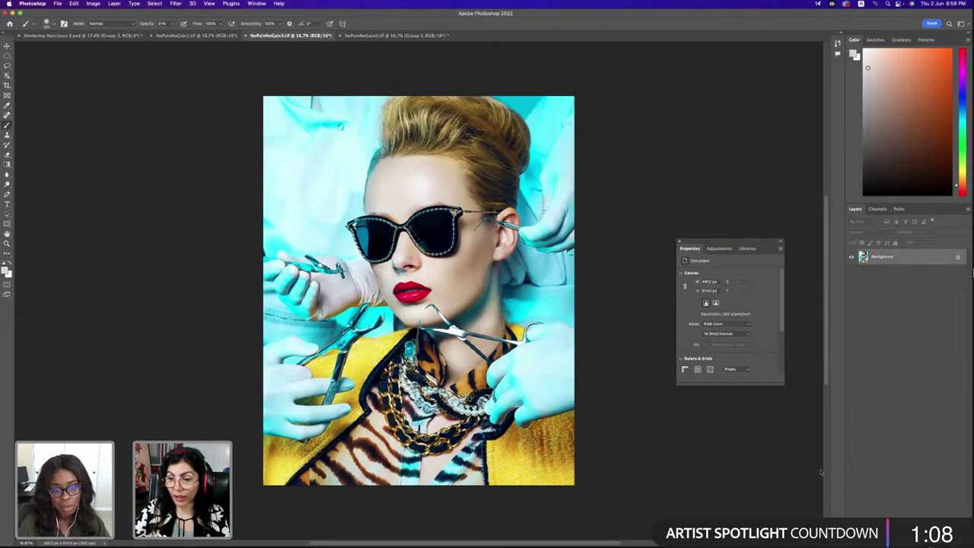
pyautogui.click(918, 542)
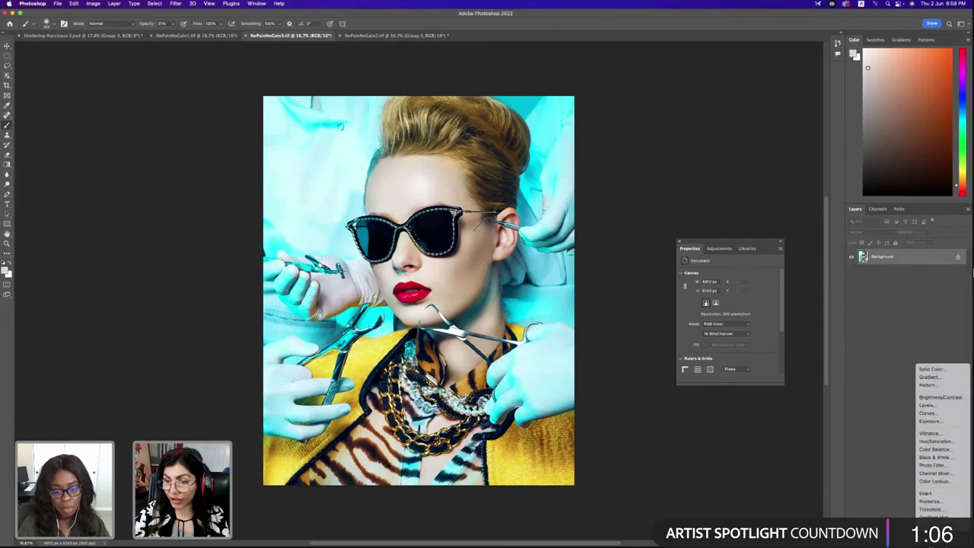
pyautogui.click(944, 482)
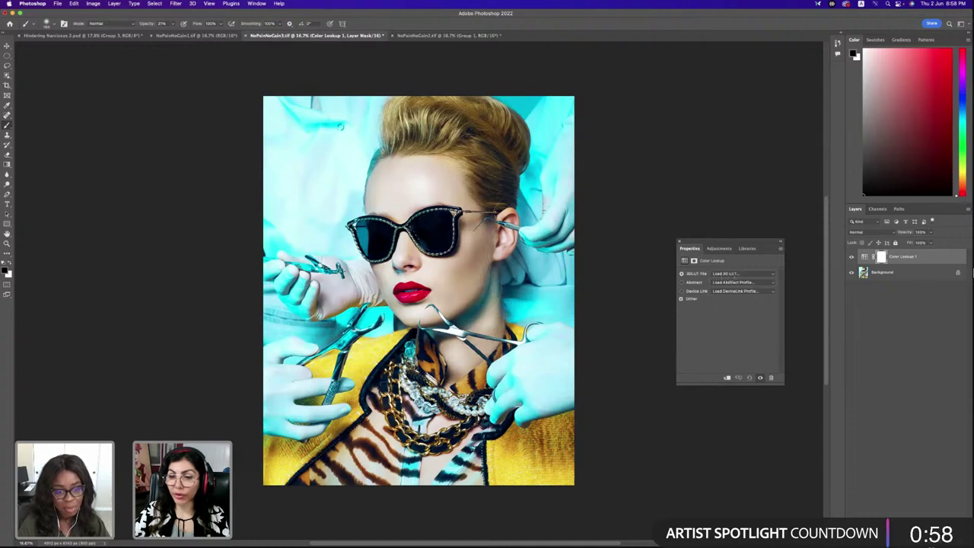
pyautogui.click(742, 273)
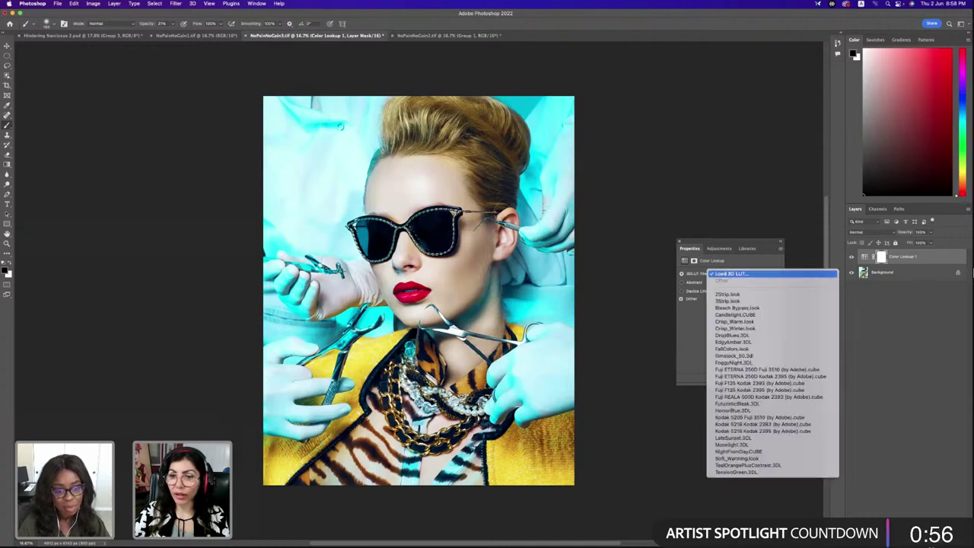
pyautogui.click(742, 274)
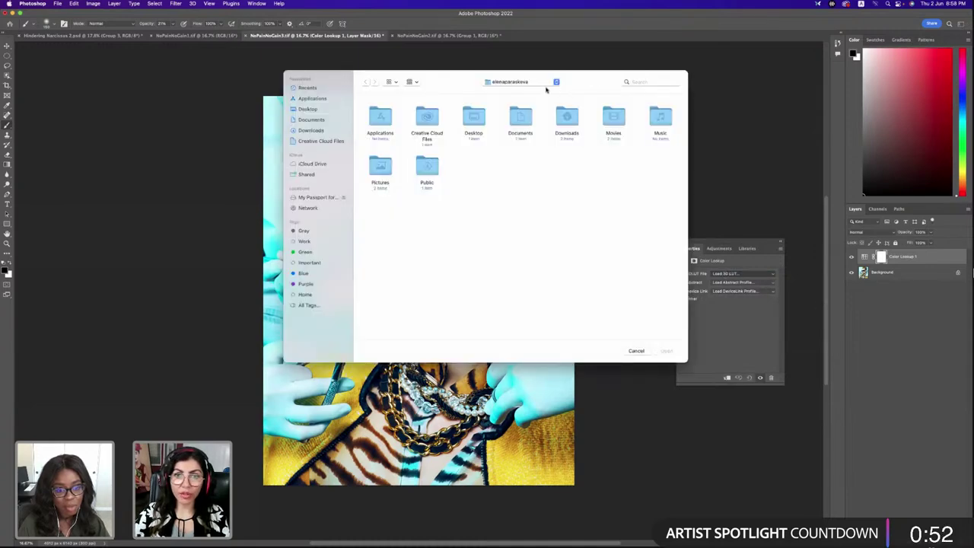
# Load the High-End Fashion Color Grading .CUBE file from SUNGLASSES MAC into Color Lookup 1
pyautogui.click(556, 83)
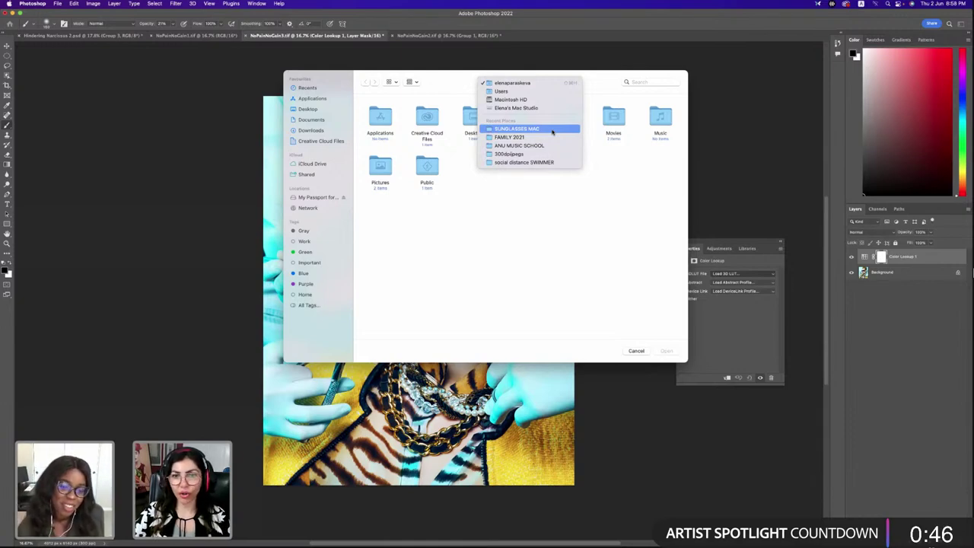
pyautogui.click(553, 132)
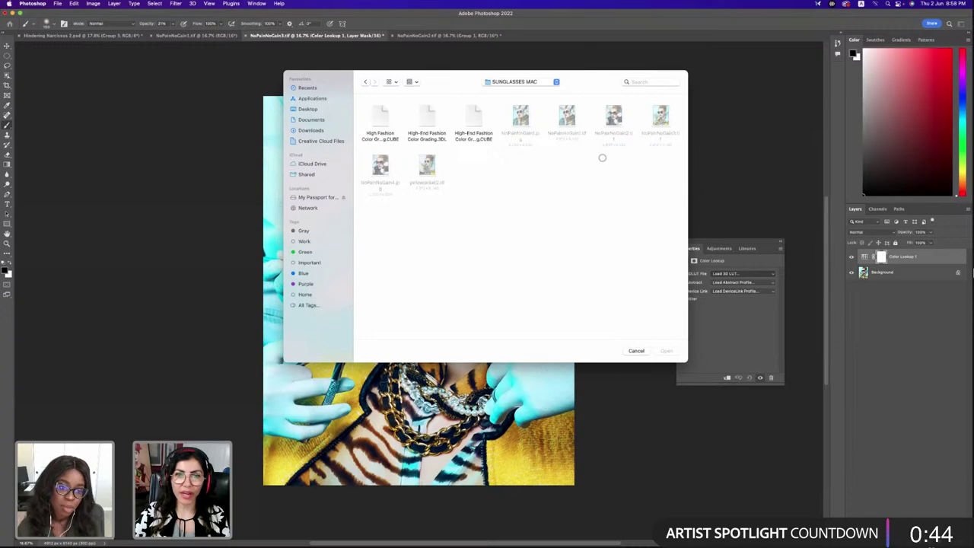
pyautogui.click(475, 115)
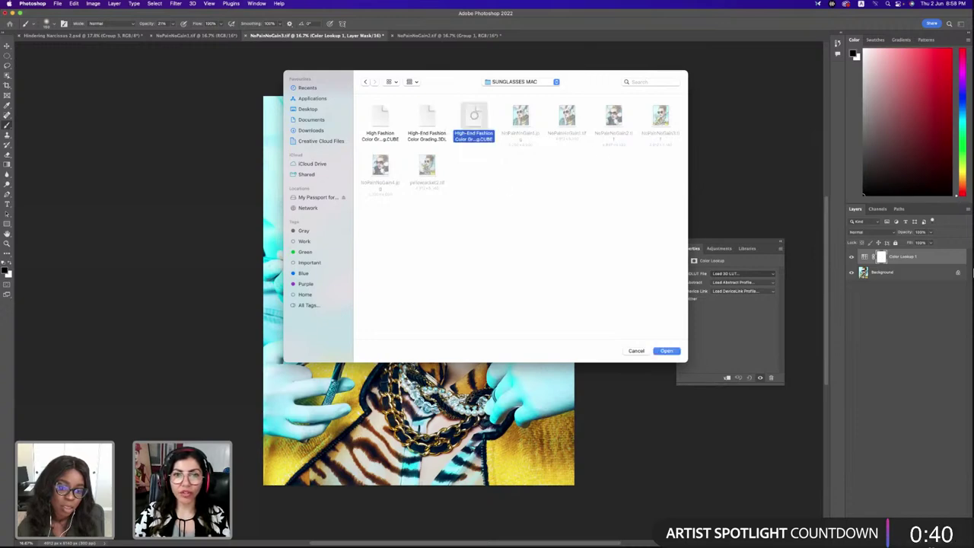
pyautogui.click(667, 351)
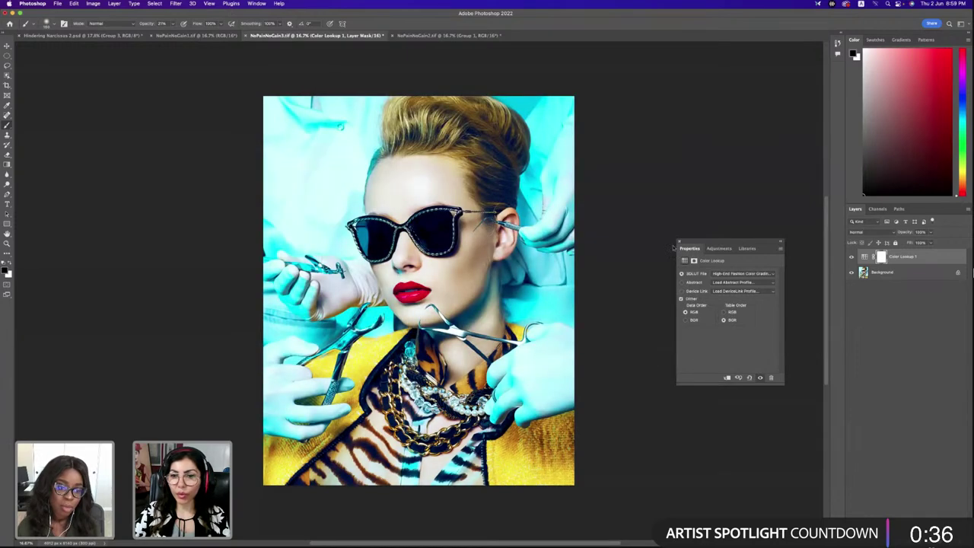
# Hide Color Lookup 1 to see the ungraded portrait, select Background, and show all windows
pyautogui.click(679, 243)
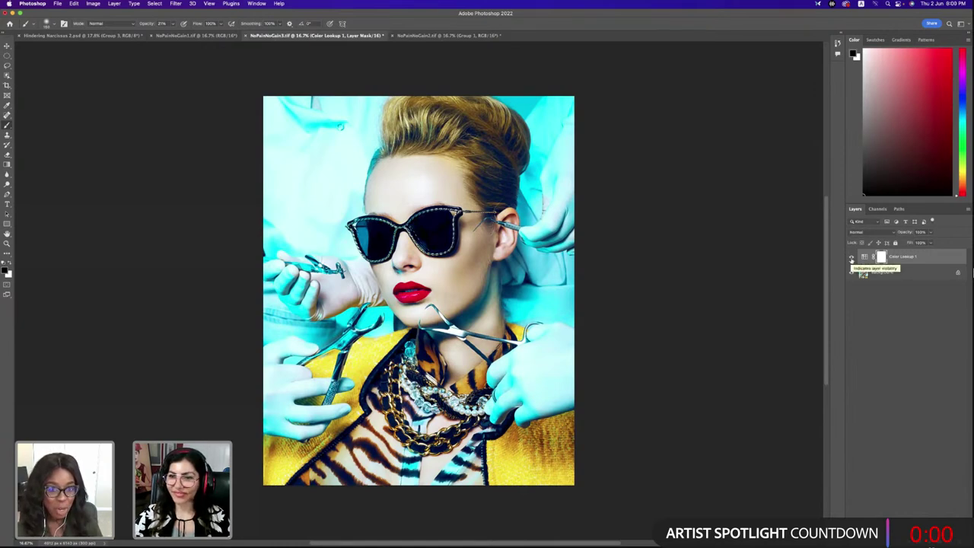
pyautogui.click(852, 259)
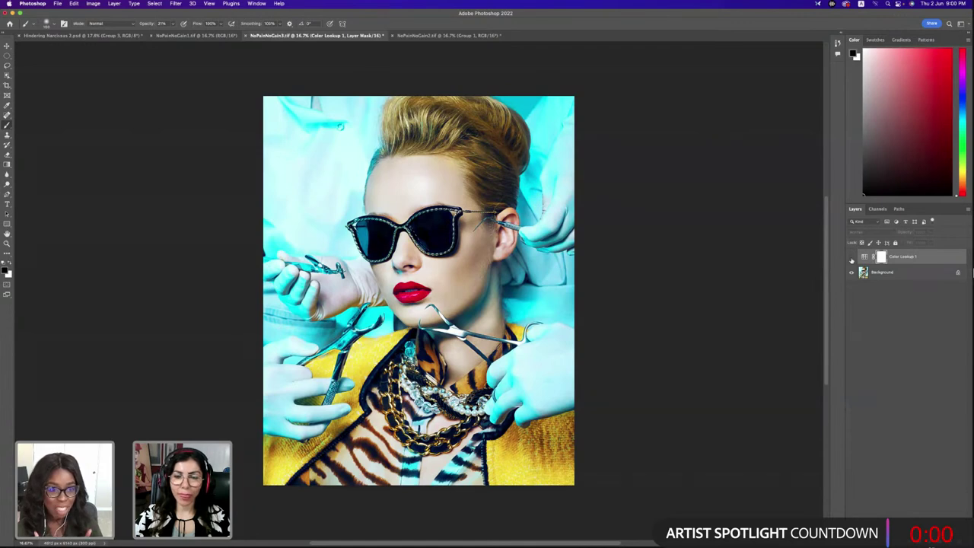
pyautogui.click(906, 276)
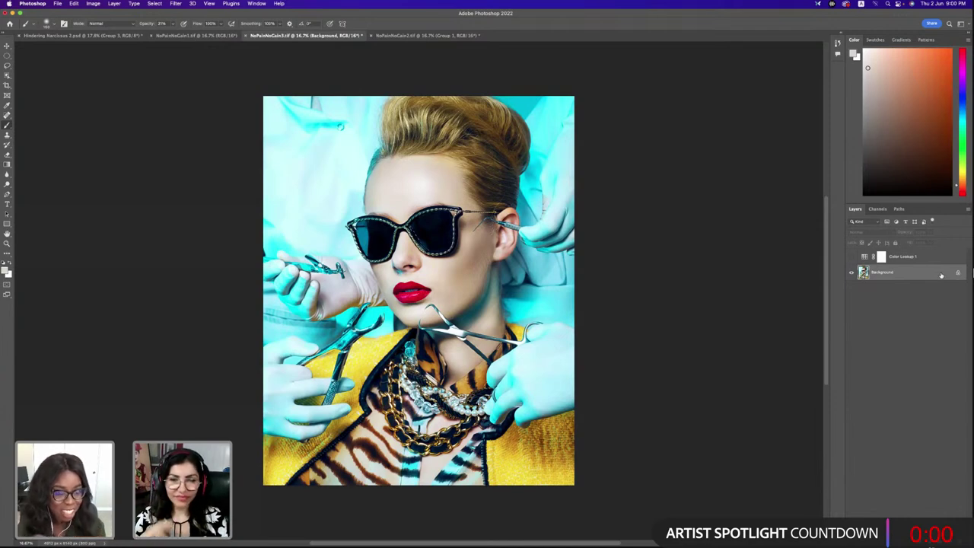
pyautogui.hotkey('ctrl', 'Up')
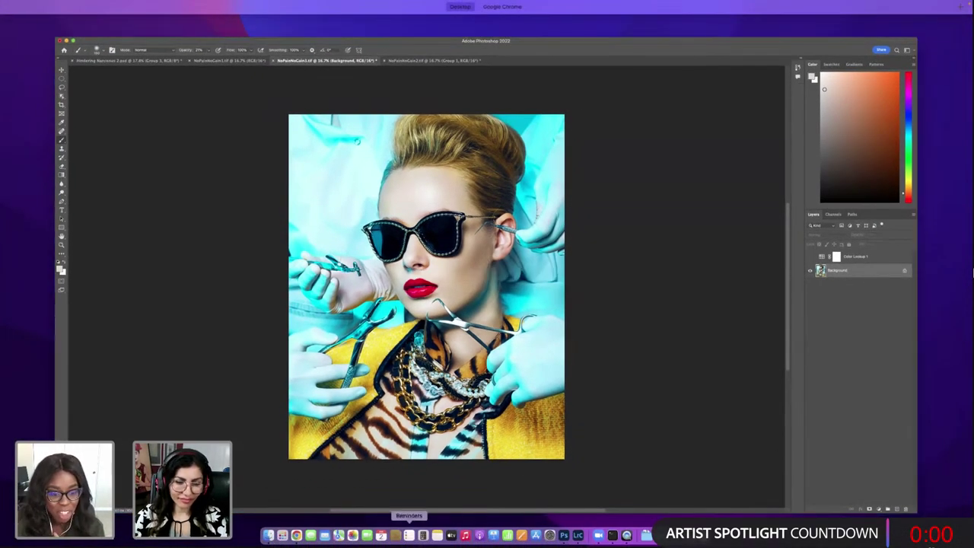
# Switch to Chrome and make the small portfolio window full screen
pyautogui.hotkey('ctrl', 'Up')
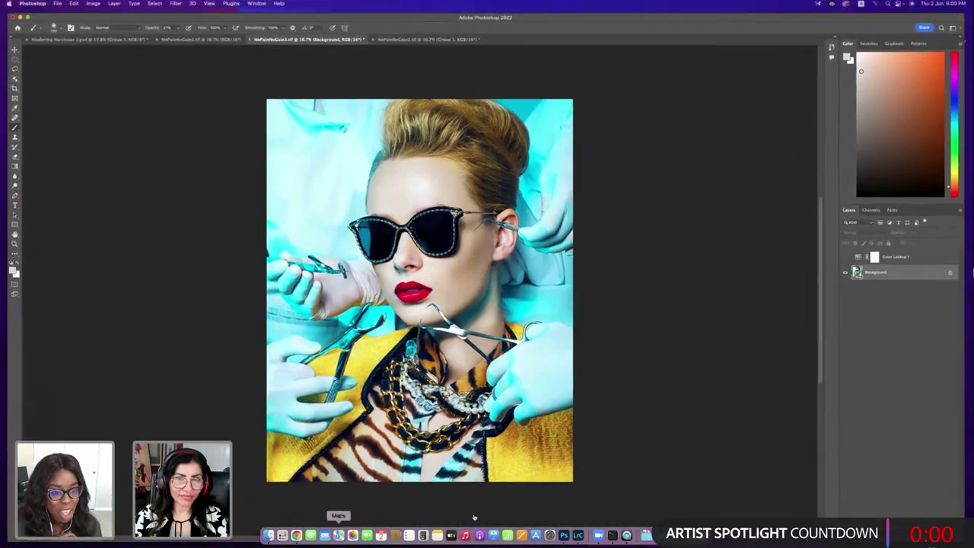
pyautogui.hotkey('ctrl', 'Right')
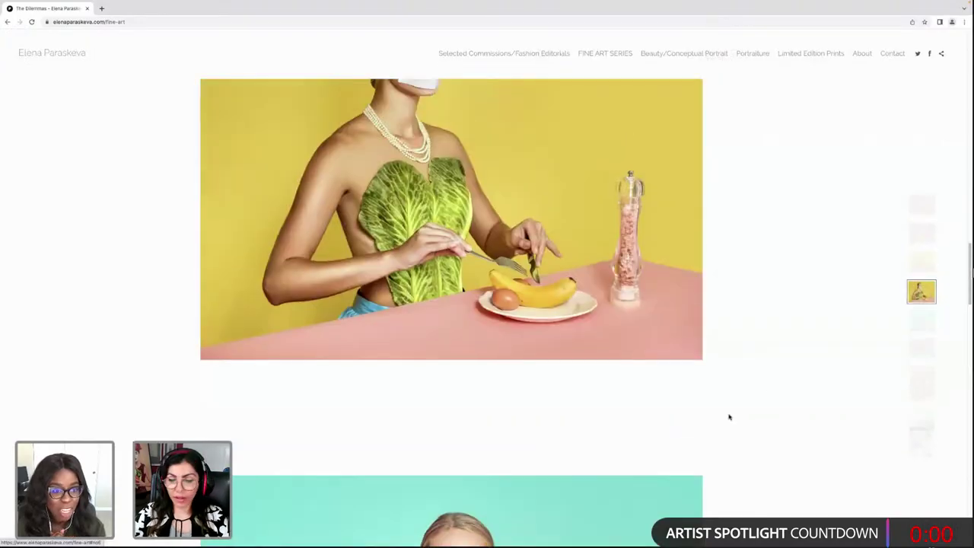
pyautogui.hotkey('ctrl', 'Up')
pyautogui.hotkey('ctrl', 'Up')
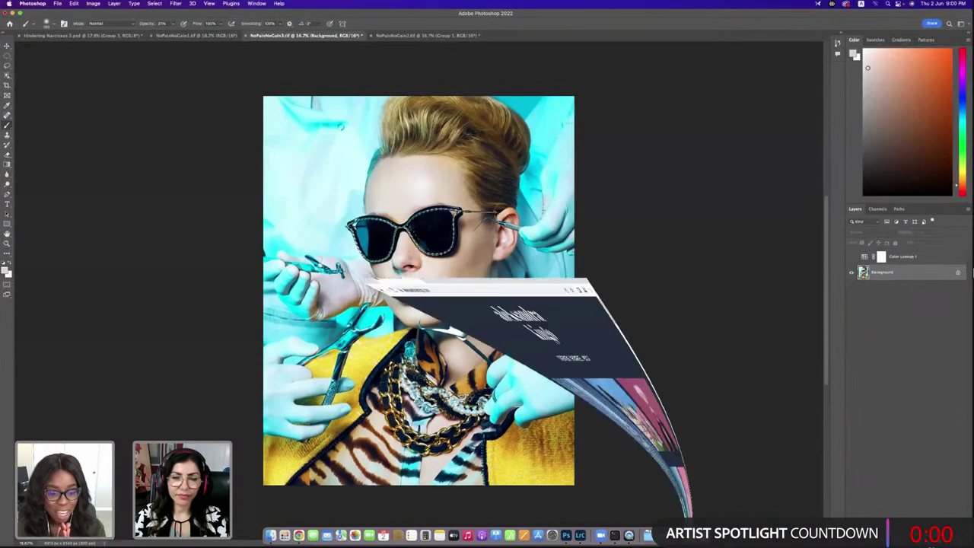
pyautogui.hotkey('ctrl', 'Right')
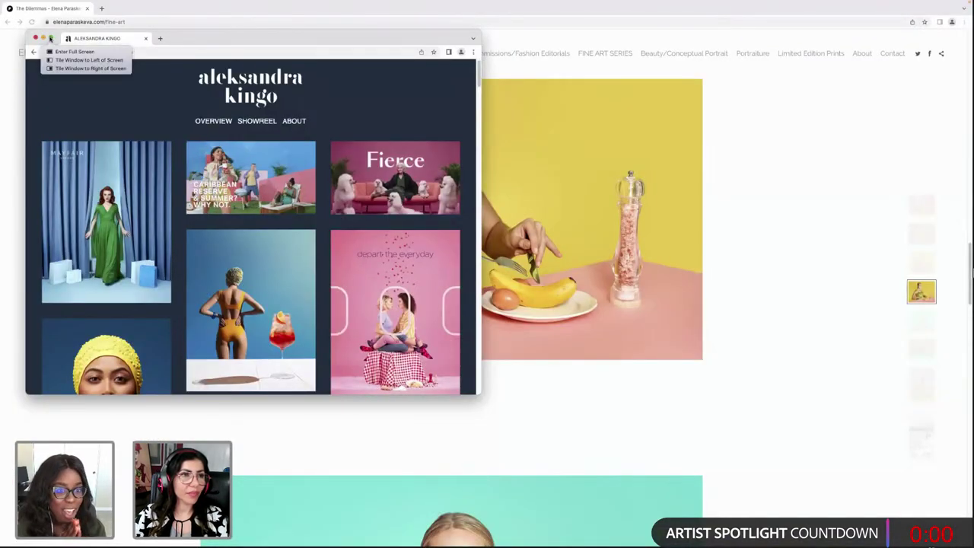
pyautogui.click(50, 38)
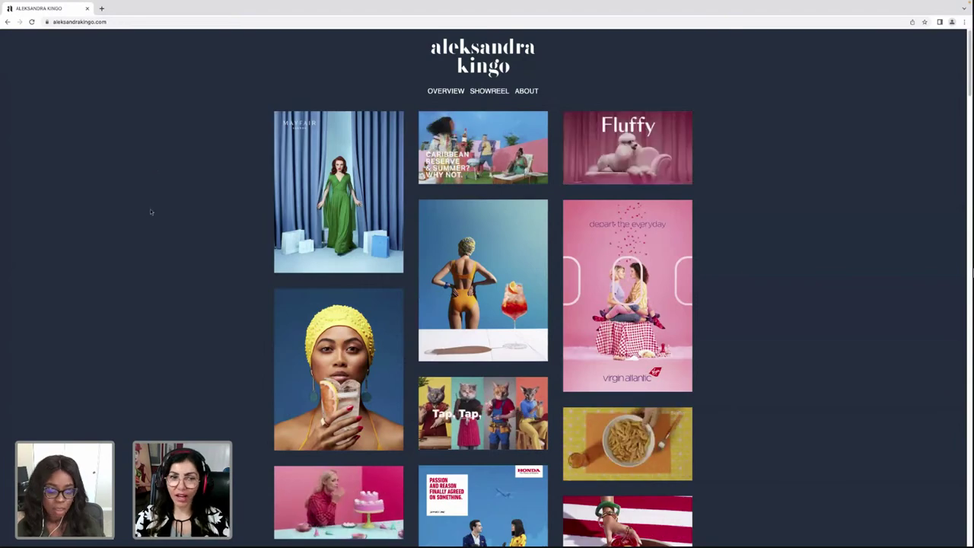
# View the clipped-portrait and bare-feet project pages, returning to the grid after each
pyautogui.scroll(-3, 145, 213)
pyautogui.scroll(-5, 146, 214)
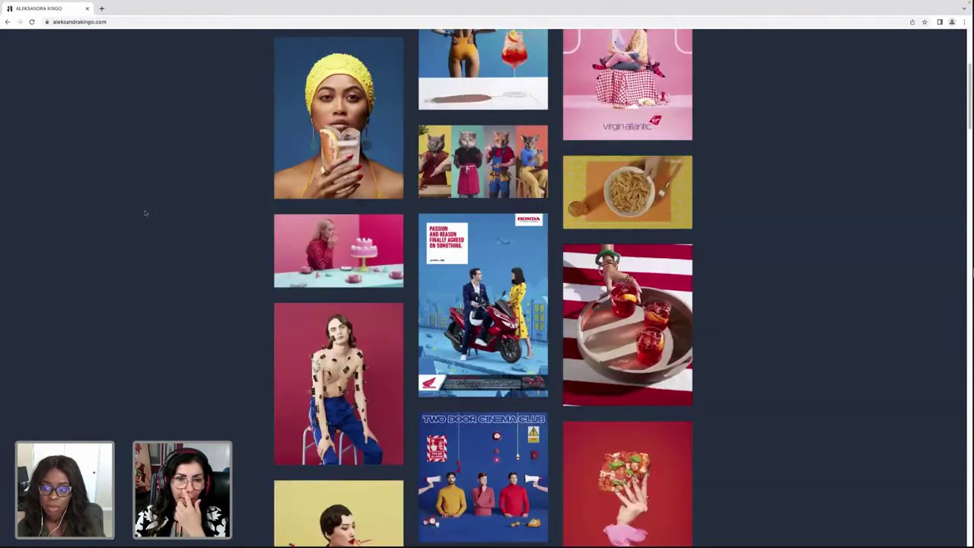
pyautogui.scroll(-3, 145, 213)
pyautogui.scroll(-2, 190, 203)
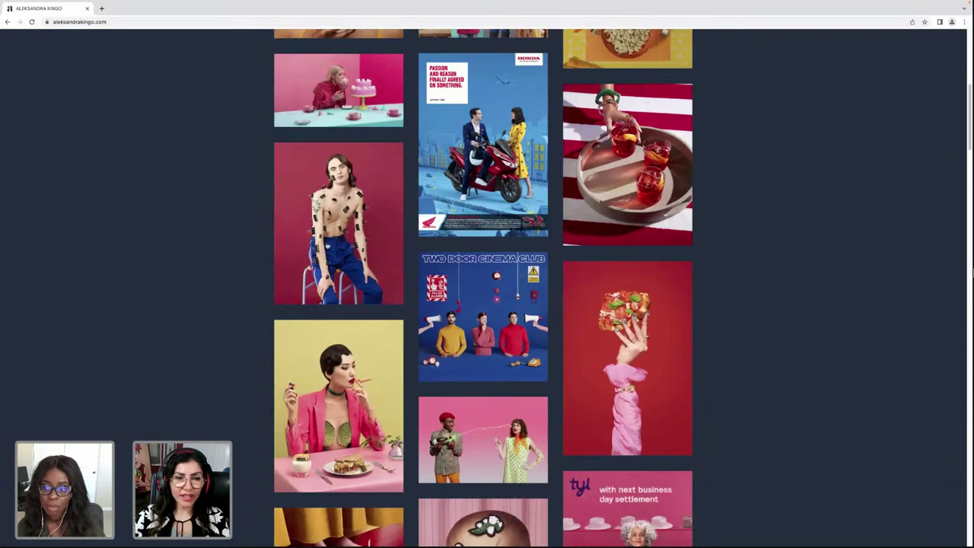
pyautogui.click(344, 213)
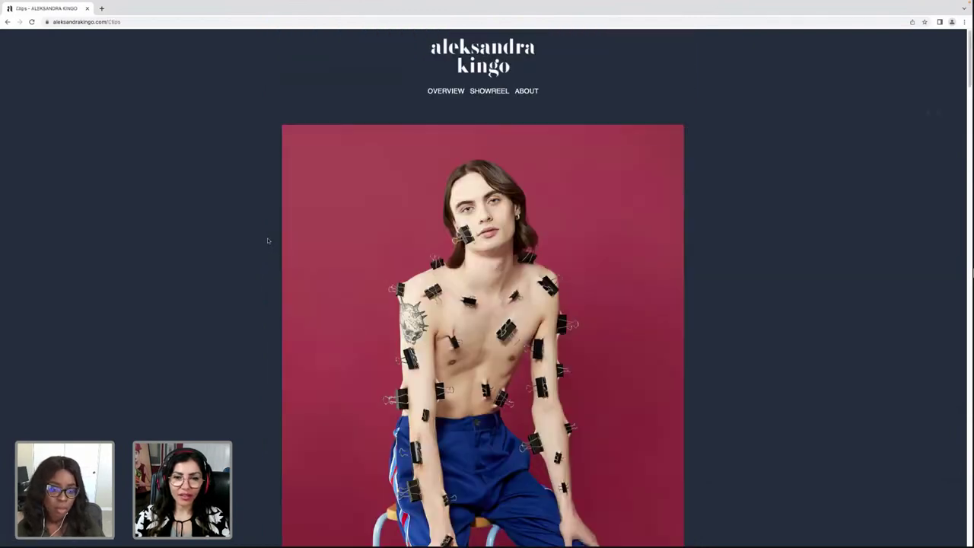
pyautogui.click(7, 22)
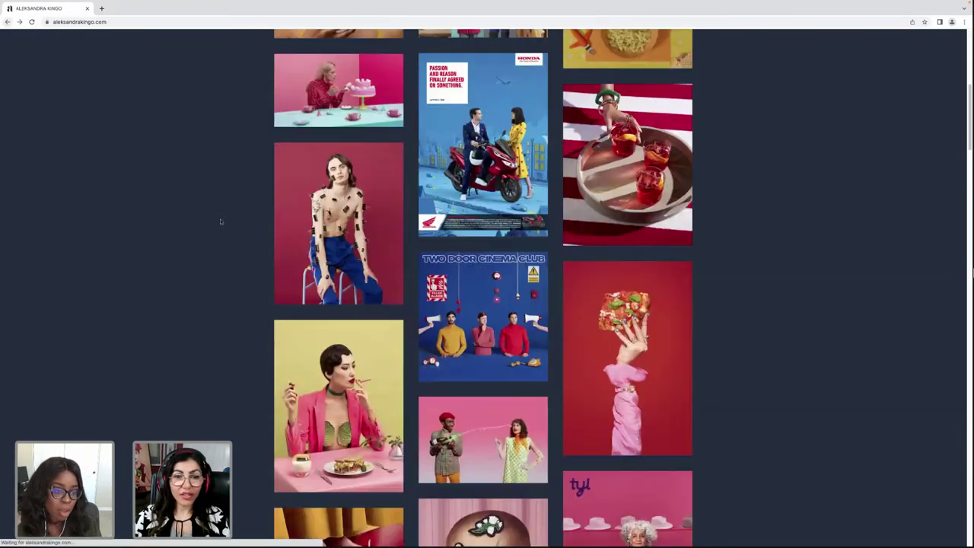
pyautogui.scroll(-3, 244, 258)
pyautogui.scroll(-3, 246, 265)
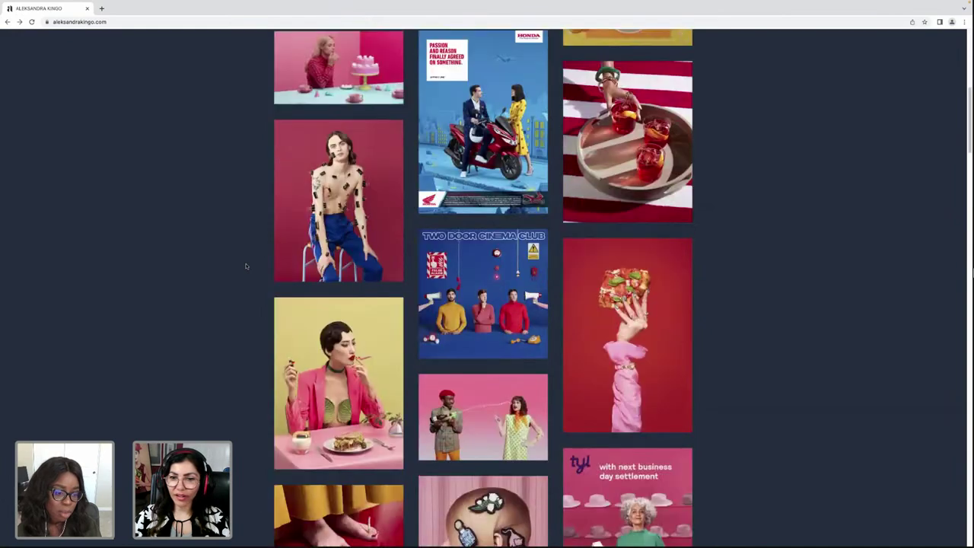
pyautogui.scroll(-1, 246, 265)
pyautogui.scroll(-5, 246, 265)
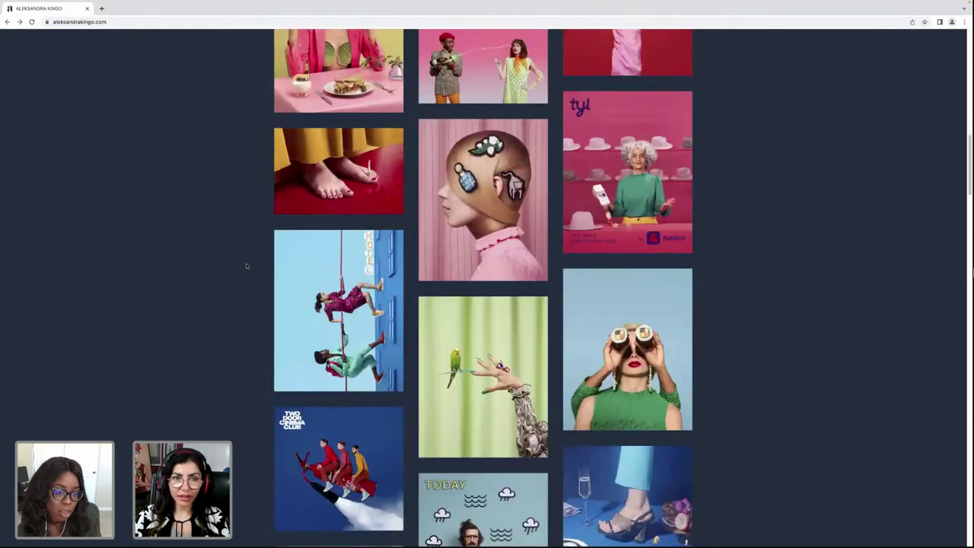
pyautogui.click(262, 126)
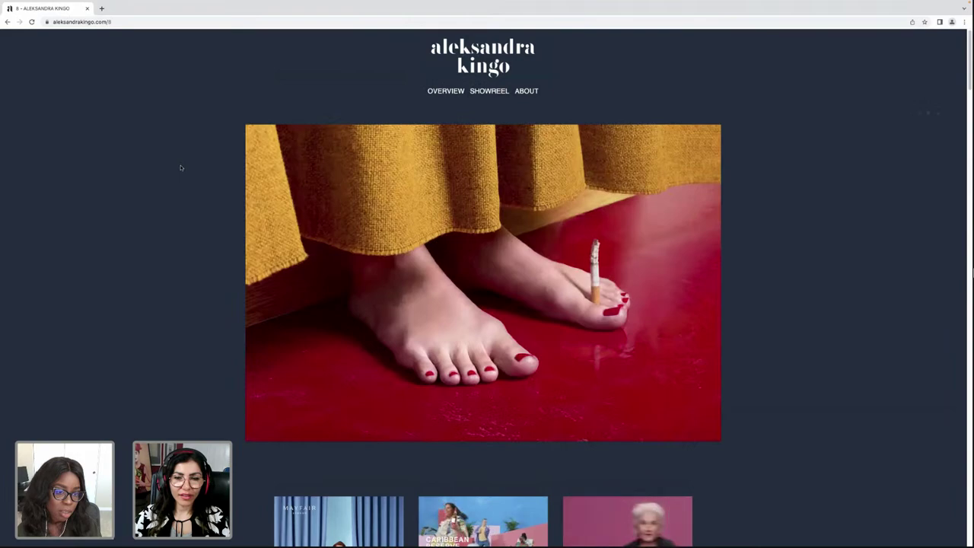
pyautogui.click(6, 21)
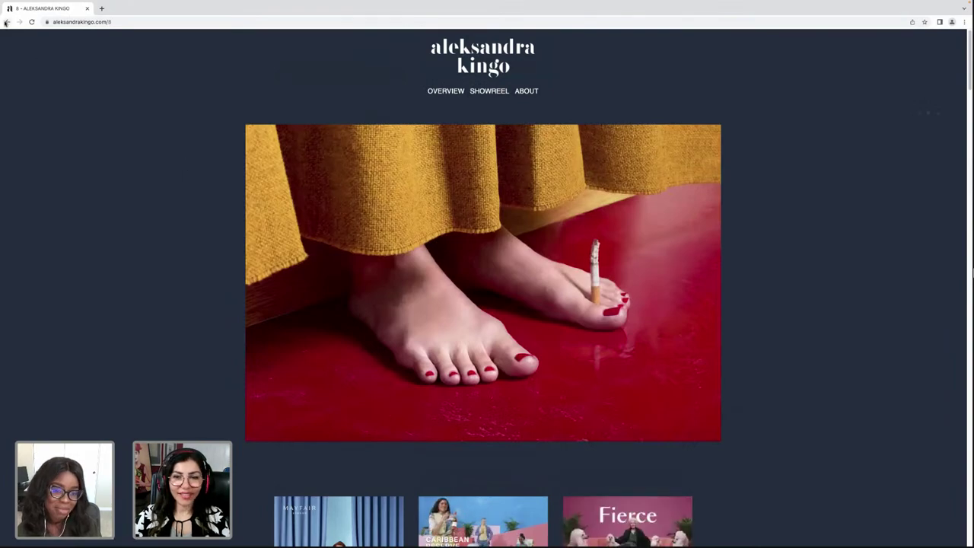
# View the sushi binoculars and pink cake video projects, returning to the grid after each
pyautogui.scroll(-10, 239, 299)
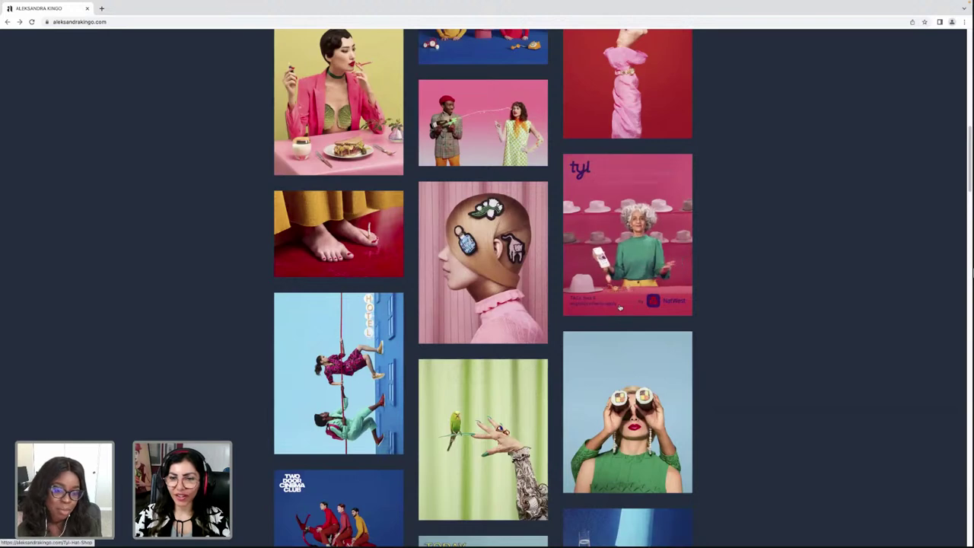
pyautogui.scroll(-1, 634, 284)
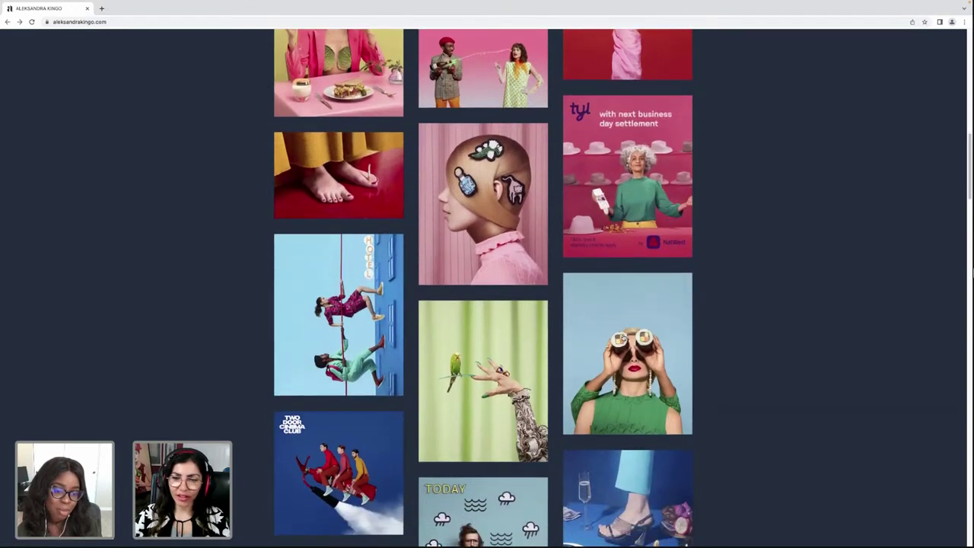
pyautogui.scroll(-2, 633, 284)
pyautogui.click(672, 291)
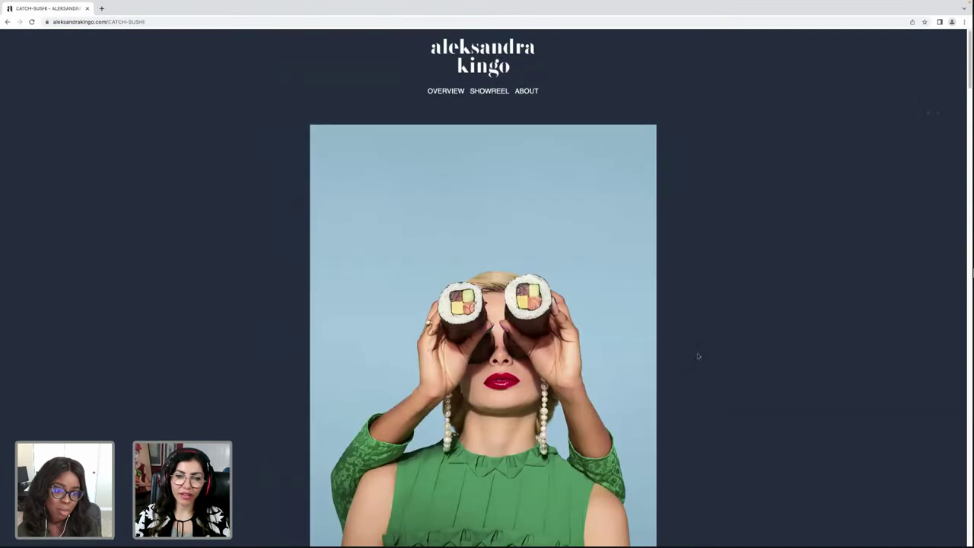
pyautogui.scroll(-1, 698, 381)
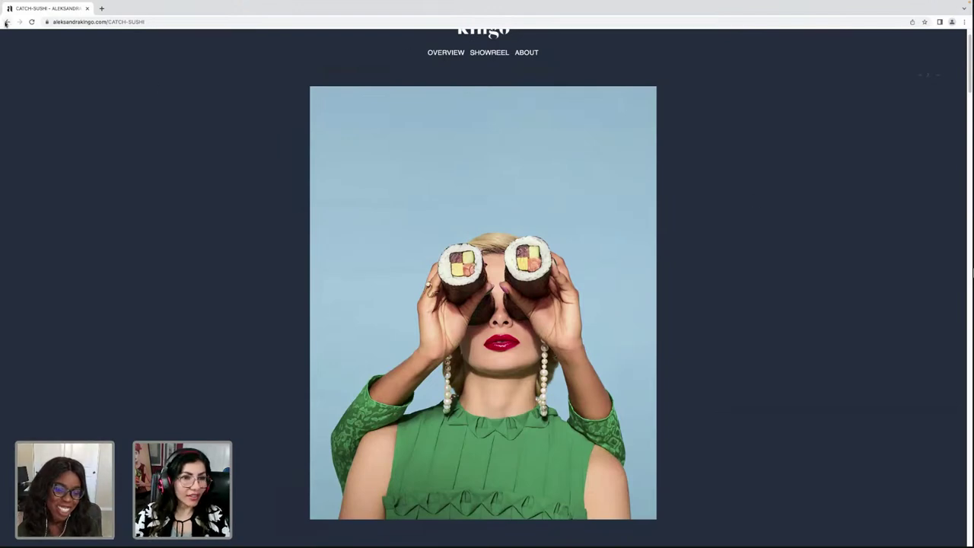
pyautogui.click(7, 21)
pyautogui.scroll(-3, 318, 259)
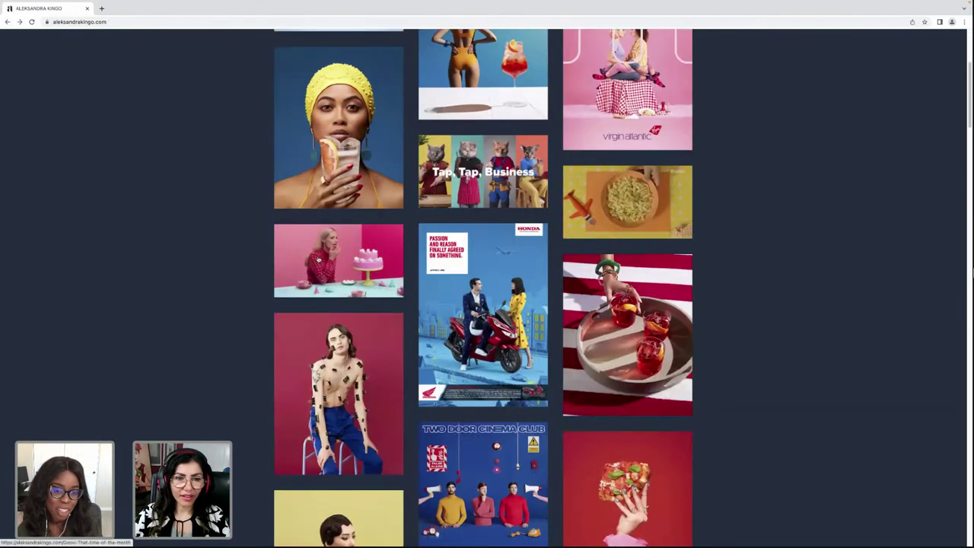
pyautogui.click(318, 259)
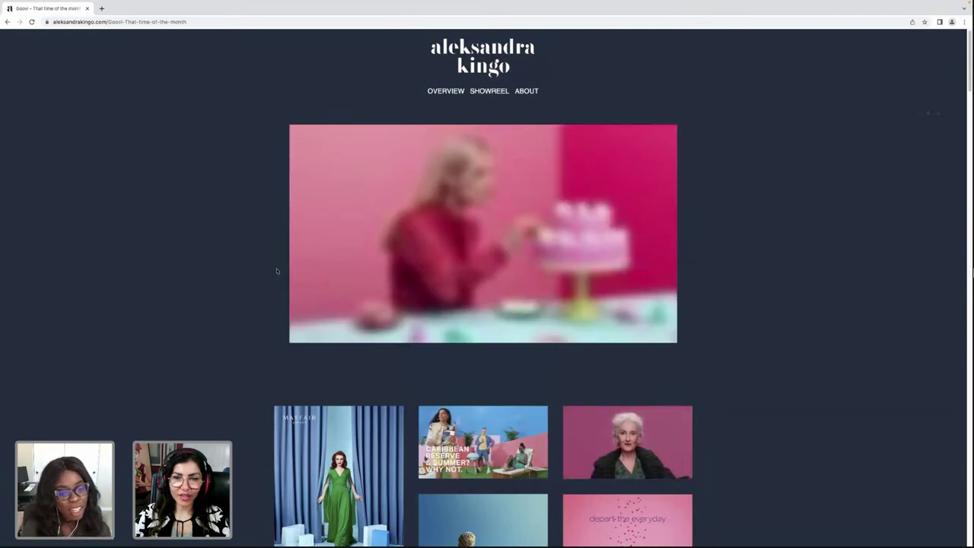
pyautogui.click(7, 21)
# Scroll through the rest of the portfolio grid, then show all open windows
pyautogui.scroll(-2, 258, 280)
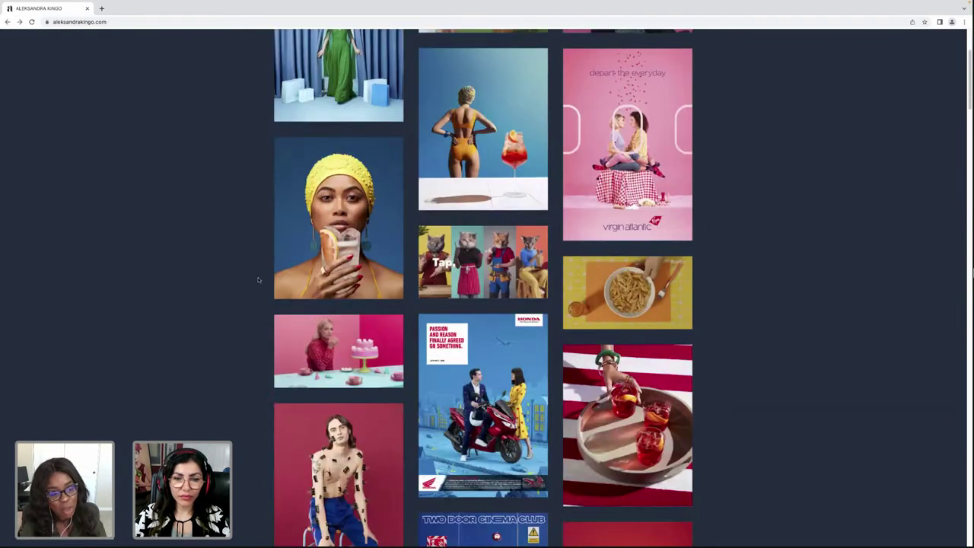
pyautogui.scroll(-10, 258, 281)
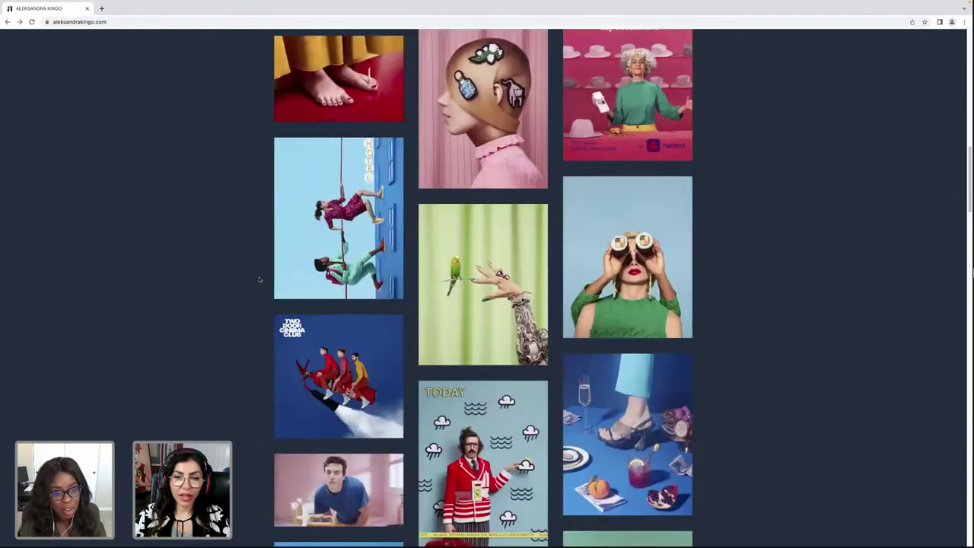
pyautogui.scroll(-2, 259, 279)
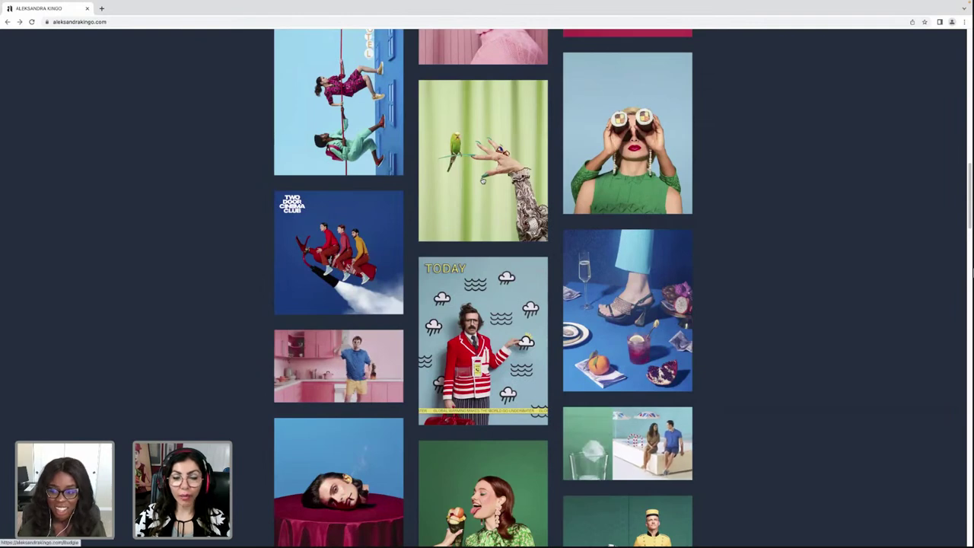
pyautogui.scroll(1, 482, 288)
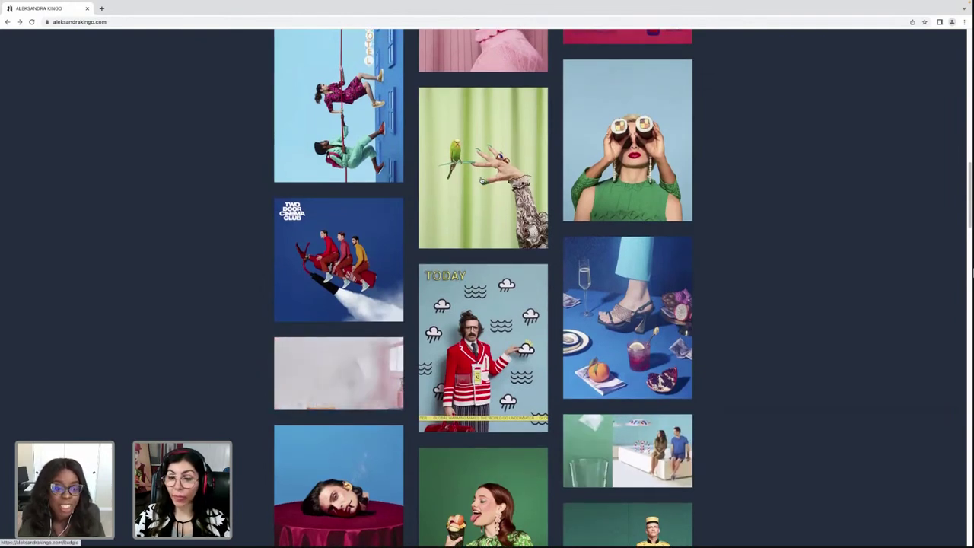
pyautogui.scroll(1, 481, 181)
pyautogui.scroll(2, 481, 181)
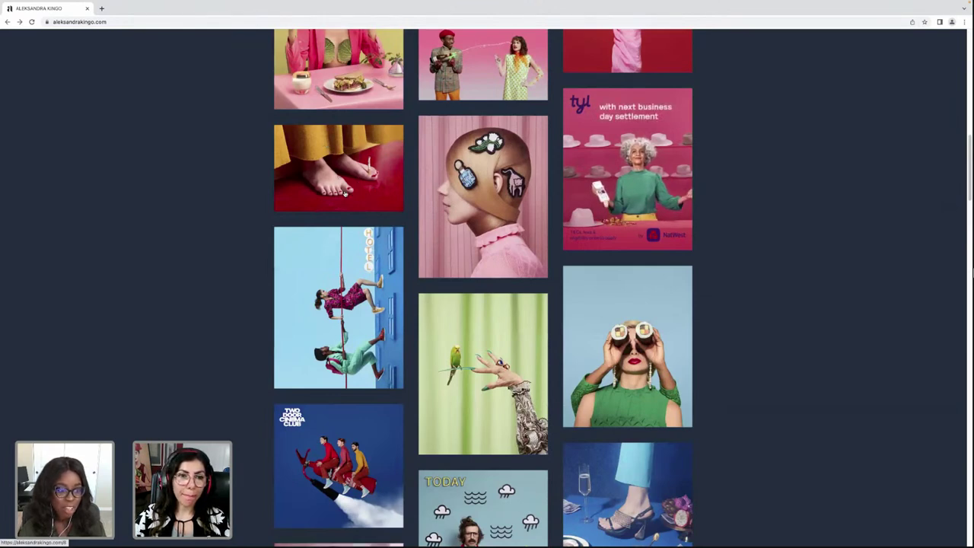
pyautogui.scroll(-3, 385, 239)
pyautogui.scroll(2, 386, 238)
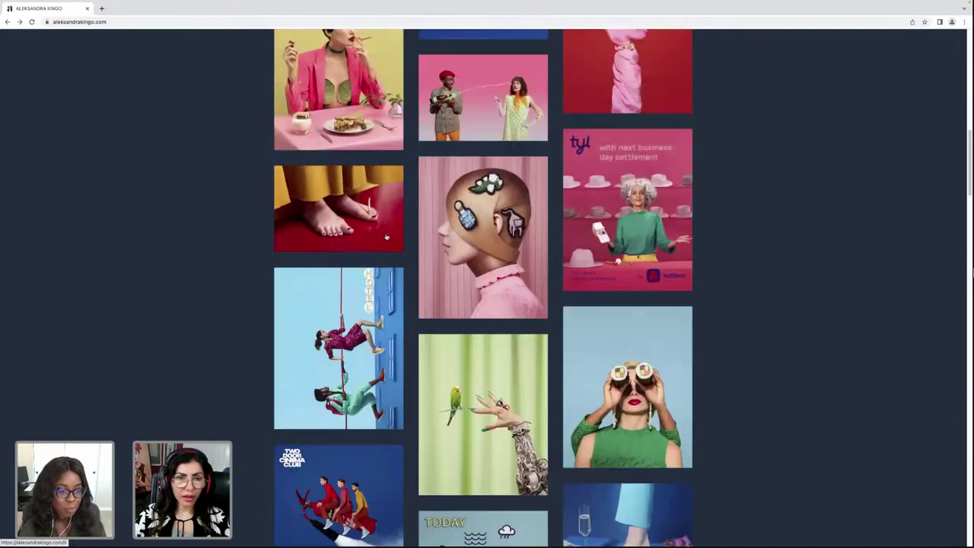
pyautogui.scroll(-6, 386, 239)
pyautogui.scroll(-4, 386, 238)
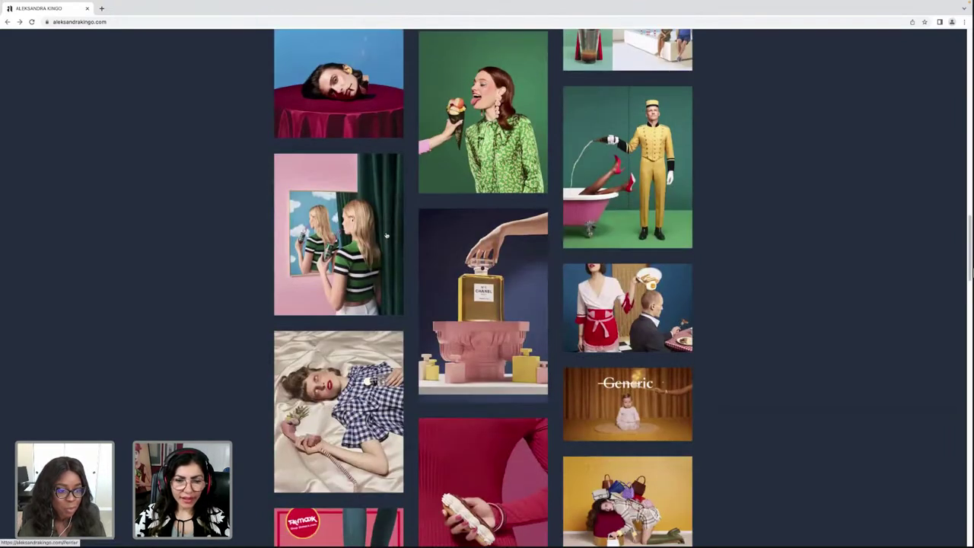
pyautogui.scroll(4, 386, 238)
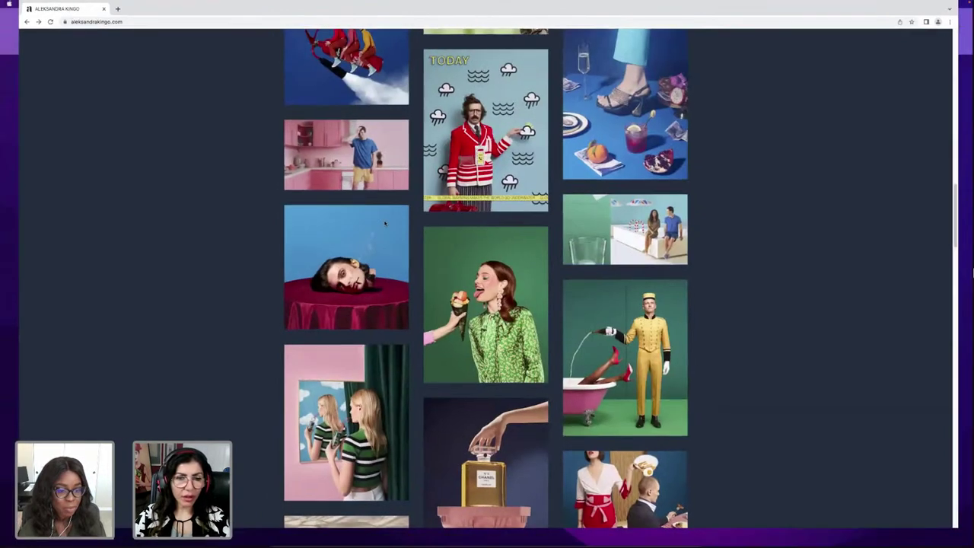
pyautogui.hotkey('ctrl', 'Up')
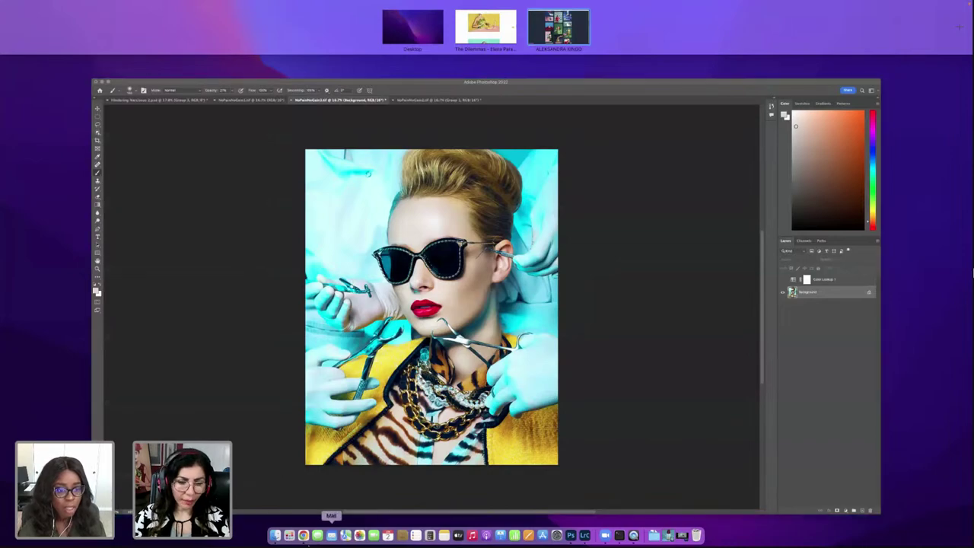
# Open the Beauty/Conceptual Portrait gallery in Chrome, then return to Photoshop
pyautogui.press('Escape')
pyautogui.click(302, 537)
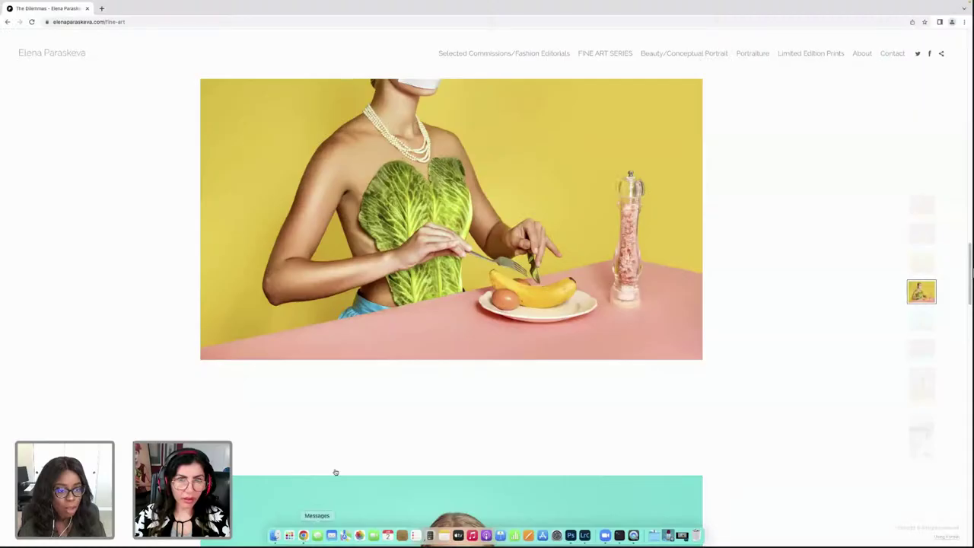
pyautogui.click(688, 55)
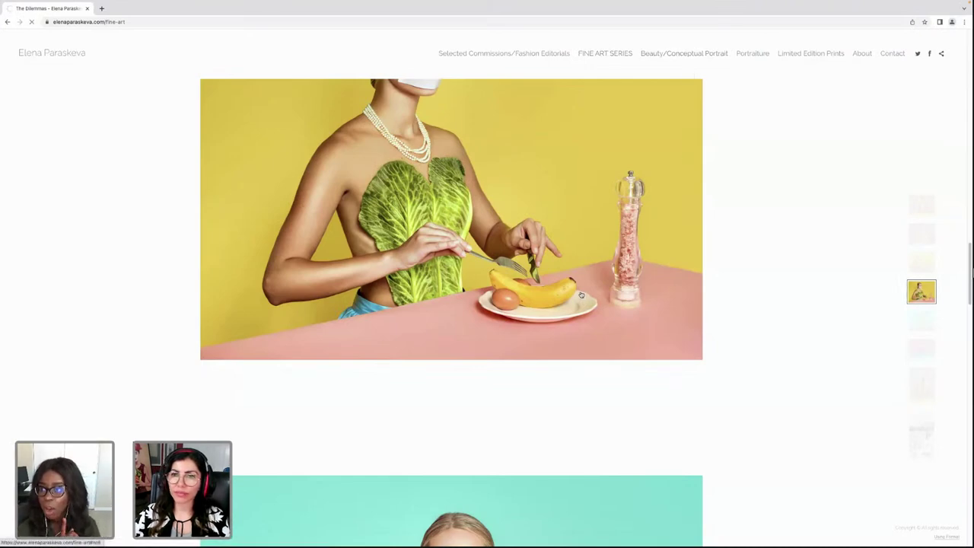
pyautogui.hotkey('ctrl', 'Up')
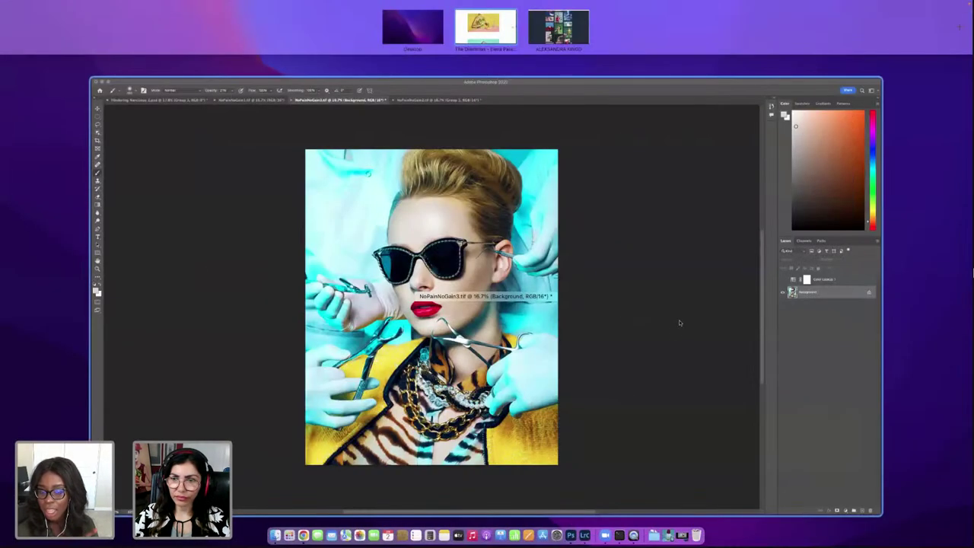
pyautogui.click(679, 323)
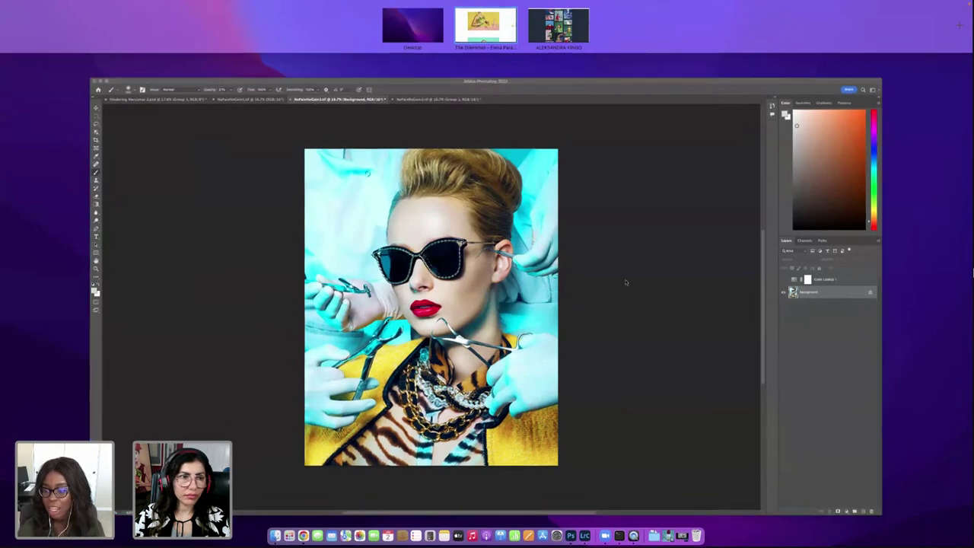
pyautogui.click(57, 3)
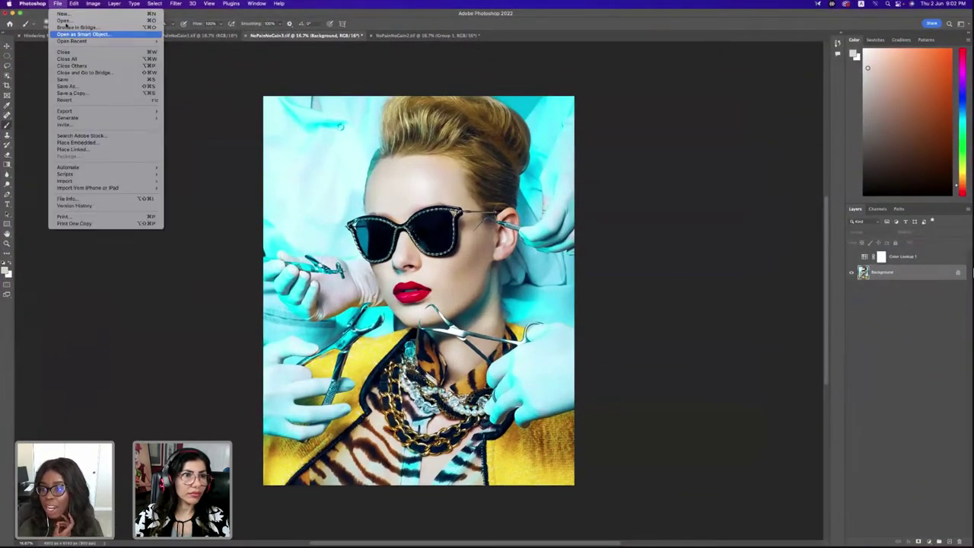
pyautogui.click(610, 268)
# Open A difficult Call2.tif from the model's subfolder inside 1 PEOPLE
pyautogui.press('super+o')
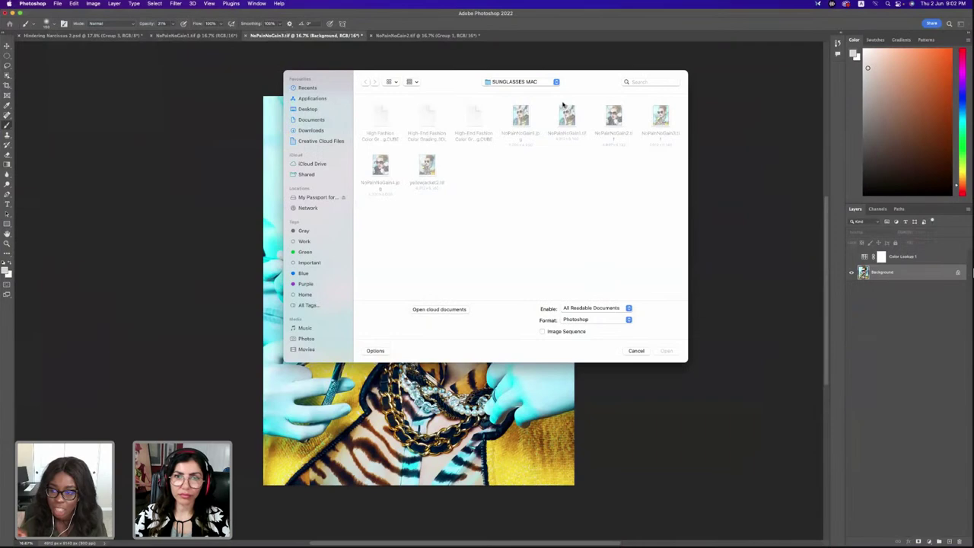
pyautogui.click(557, 82)
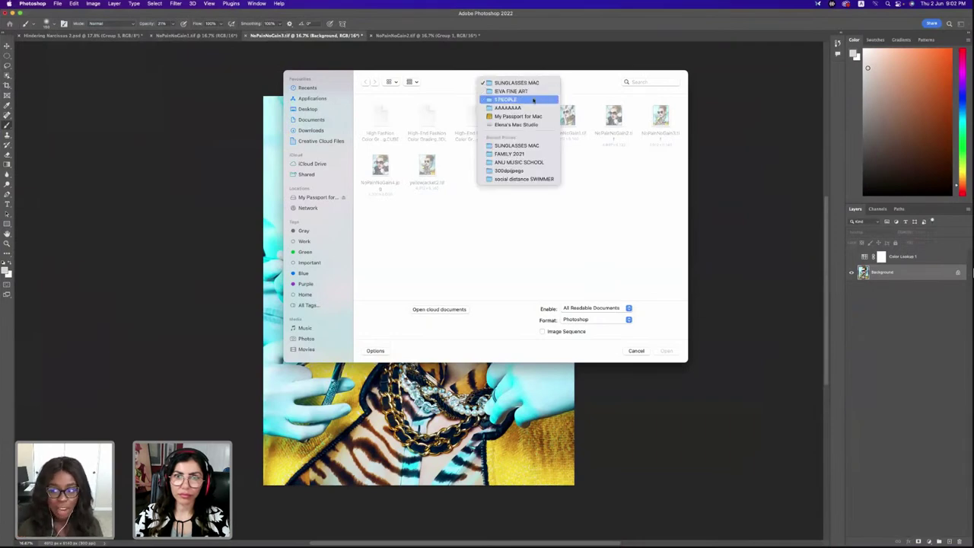
pyautogui.press('Return')
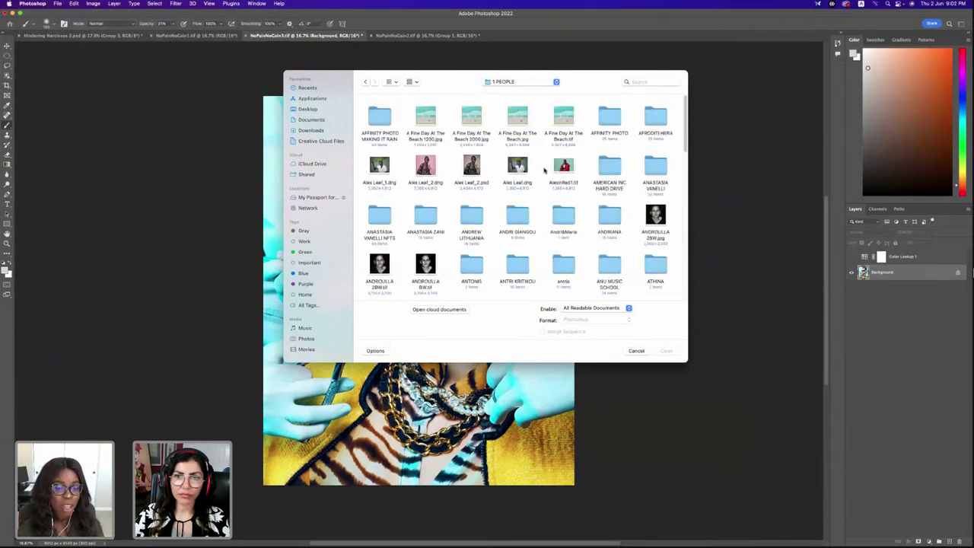
pyautogui.doubleClick(424, 222)
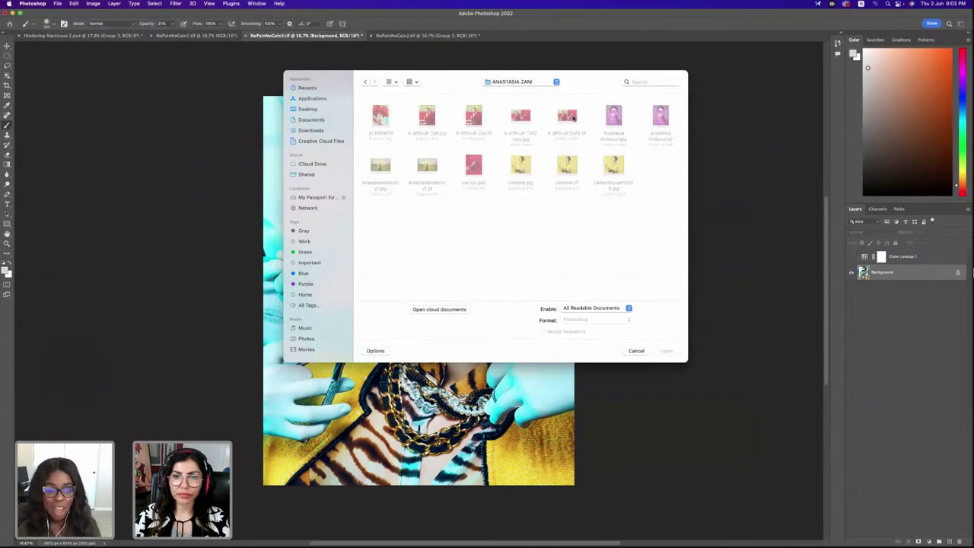
pyautogui.doubleClick(573, 118)
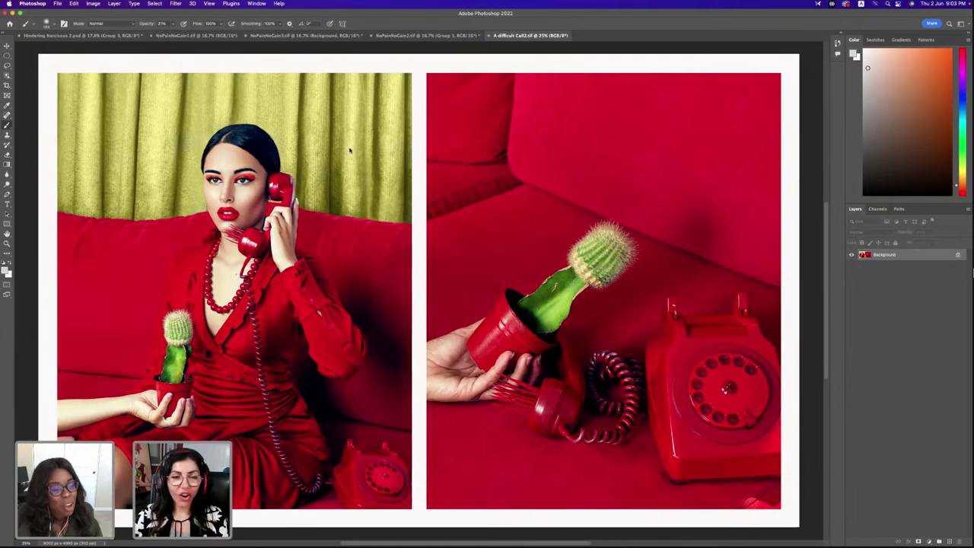
# Switch to the second portfolio's desktop and open the green CATCH-HANDROLL project
pyautogui.hotkey('ctrl', 'Up')
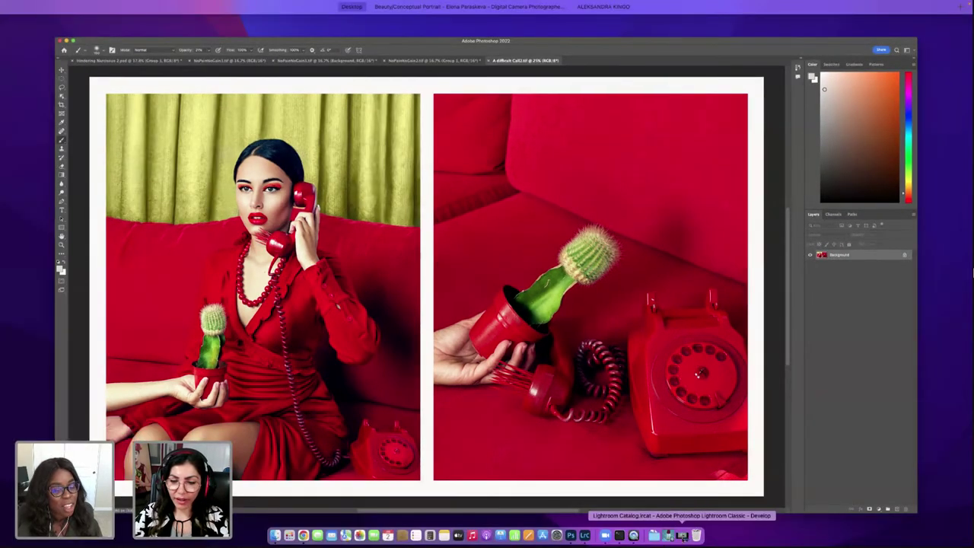
pyautogui.click(683, 535)
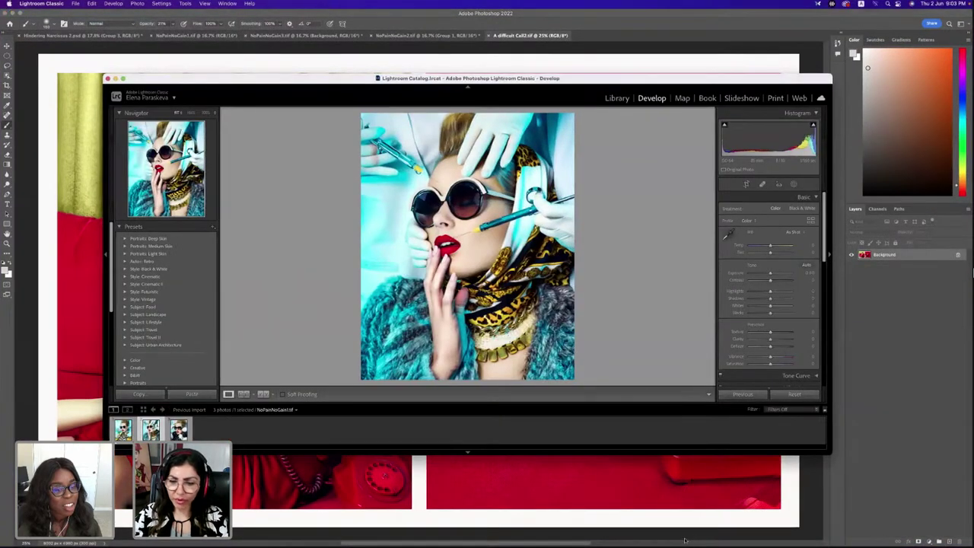
pyautogui.hotkey('ctrl', 'Up')
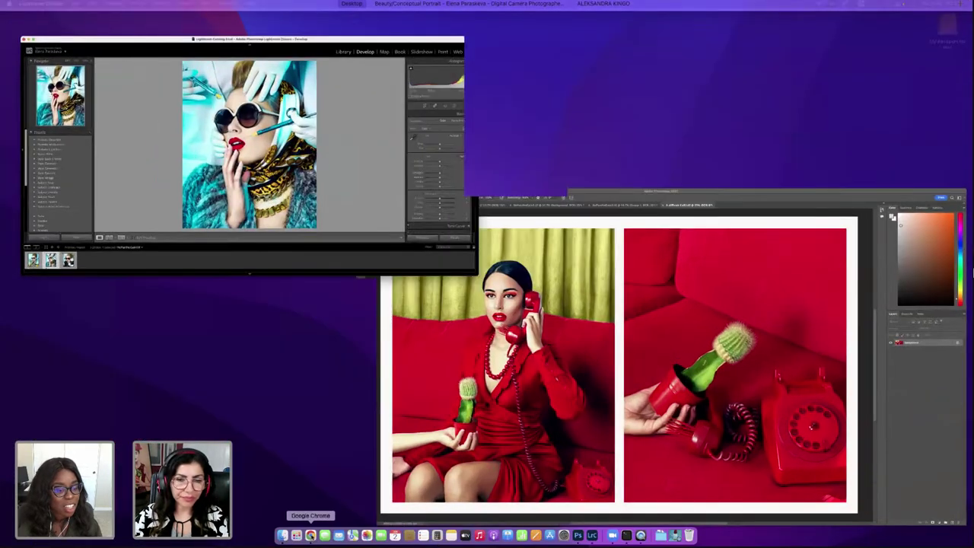
pyautogui.click(310, 535)
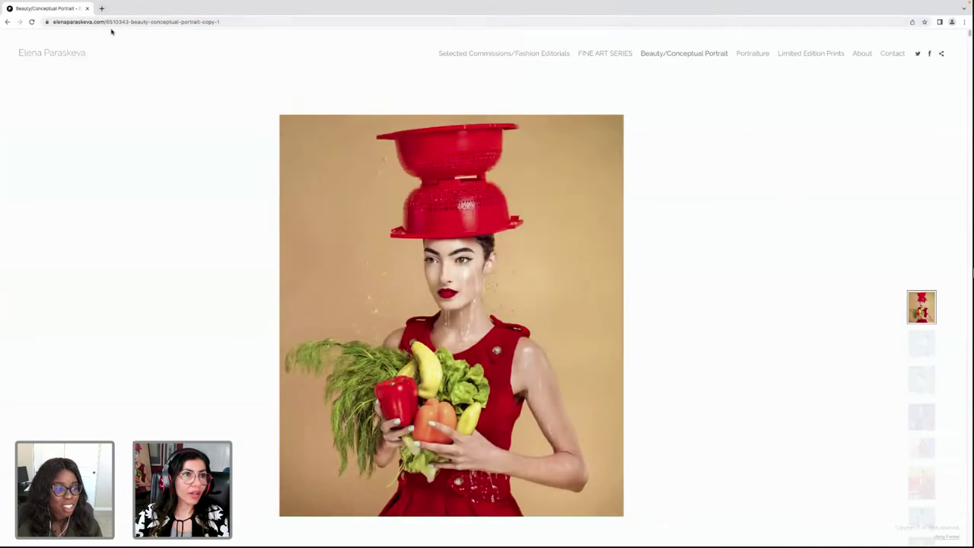
pyautogui.hotkey('ctrl', 'Up')
pyautogui.click(558, 29)
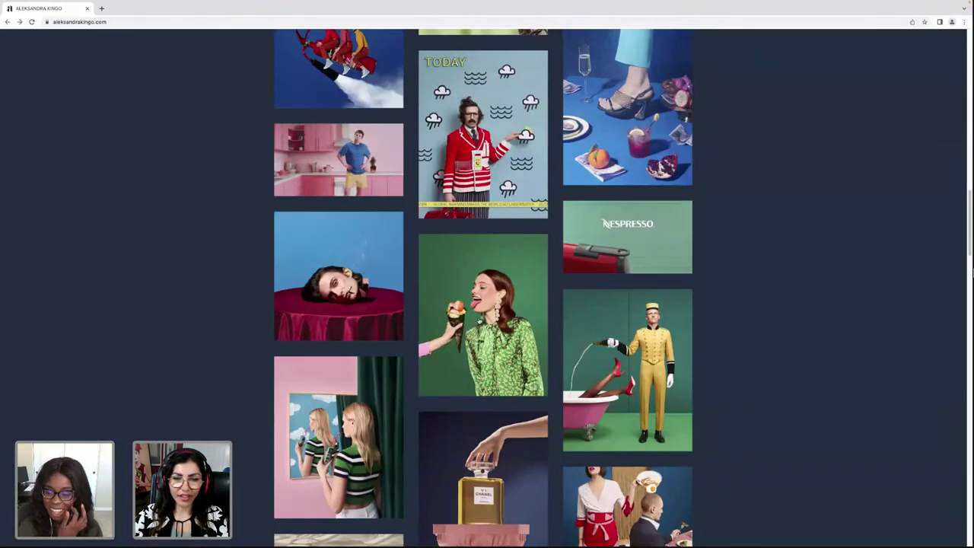
pyautogui.click(478, 322)
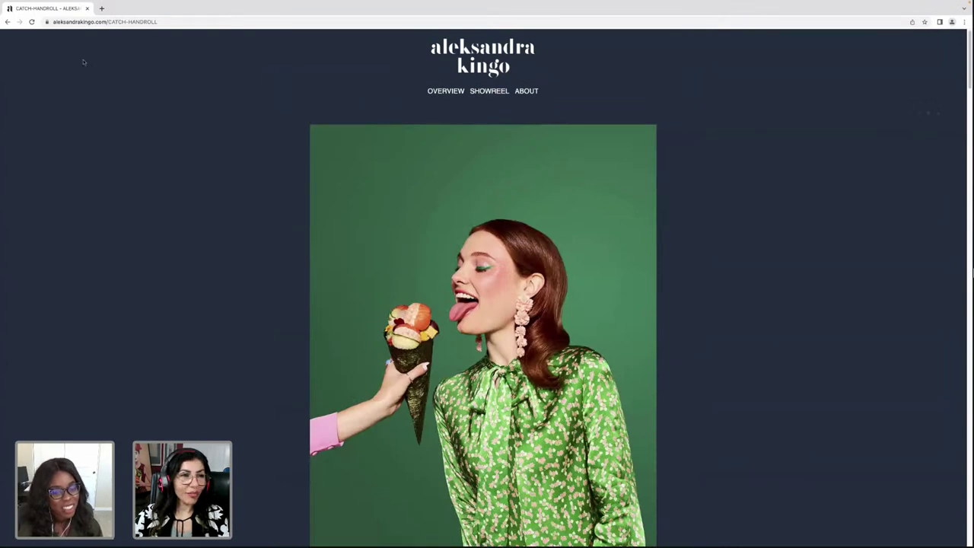
# View the Mondays and Hotel projects, returning to the grid after each
pyautogui.click(6, 22)
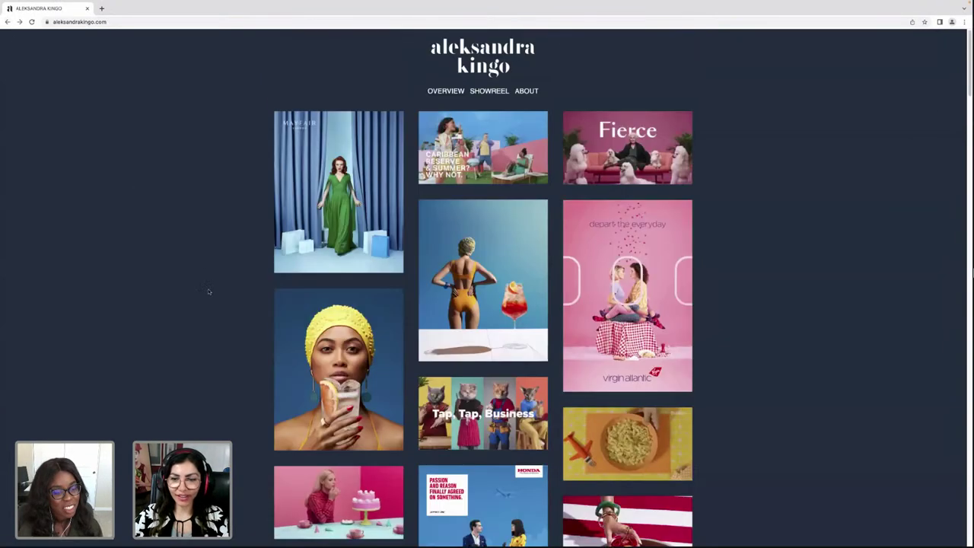
pyautogui.scroll(-4, 207, 290)
pyautogui.scroll(-20, 209, 290)
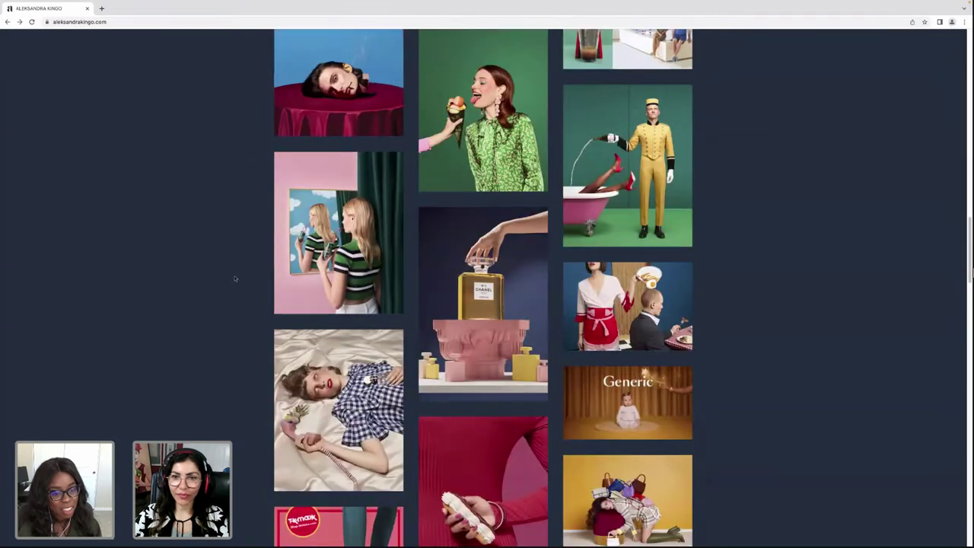
pyautogui.click(683, 225)
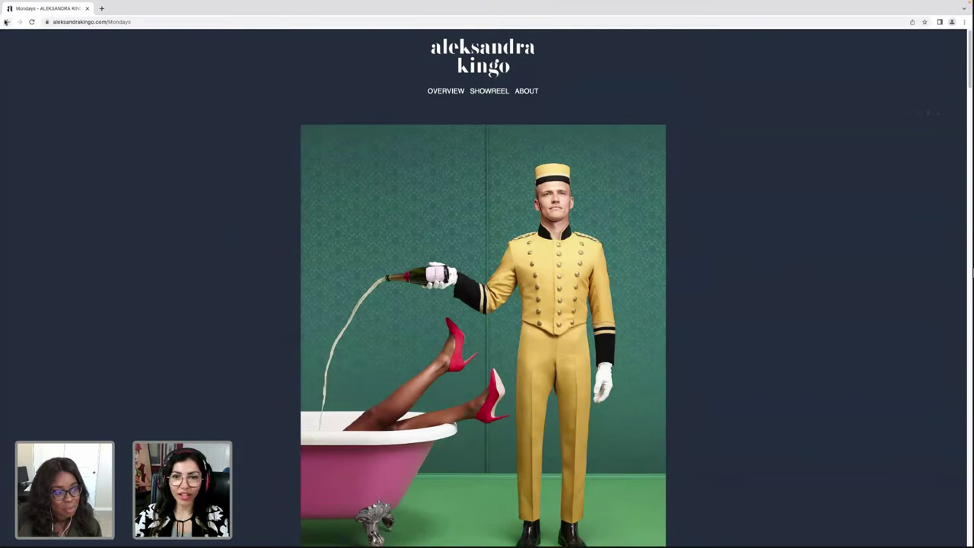
pyautogui.click(6, 21)
pyautogui.scroll(-5, 173, 221)
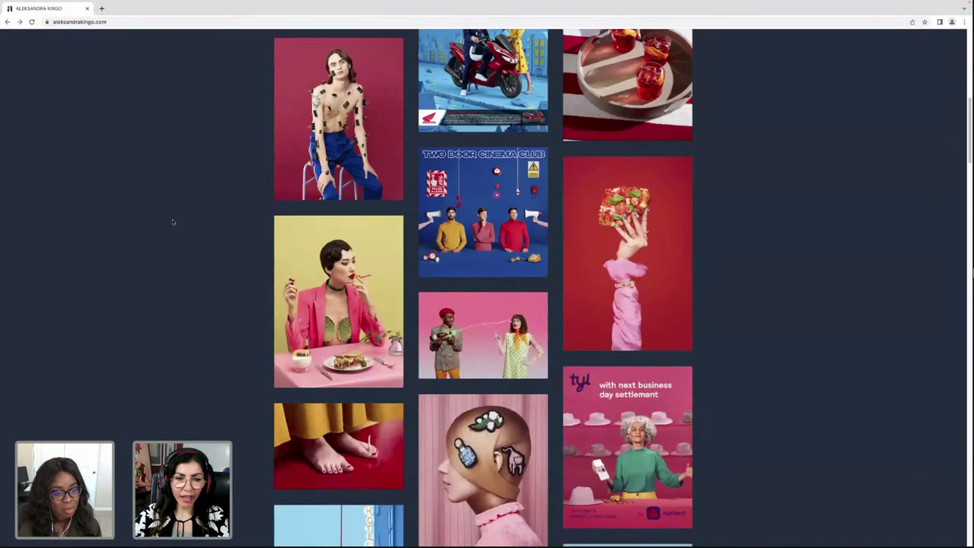
pyautogui.scroll(-6, 173, 221)
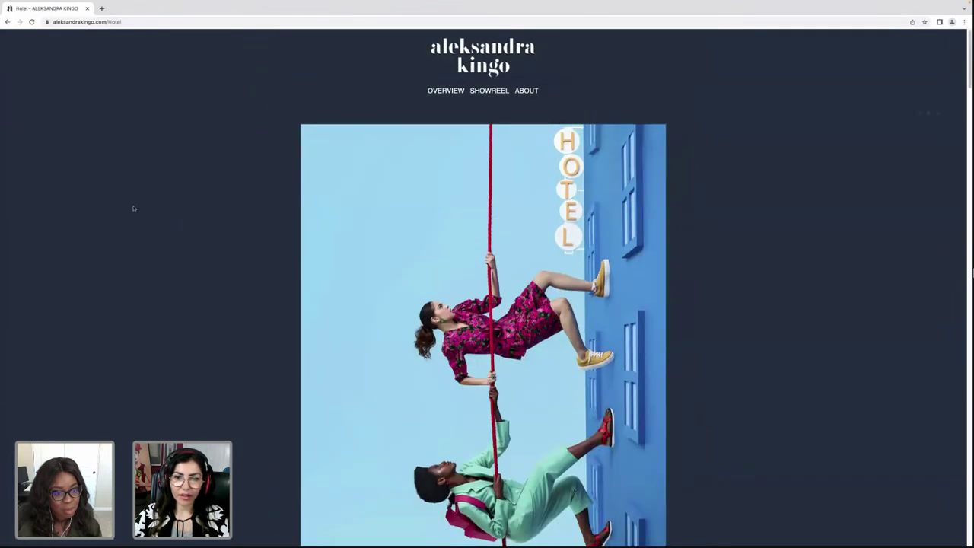
pyautogui.scroll(-2, 133, 208)
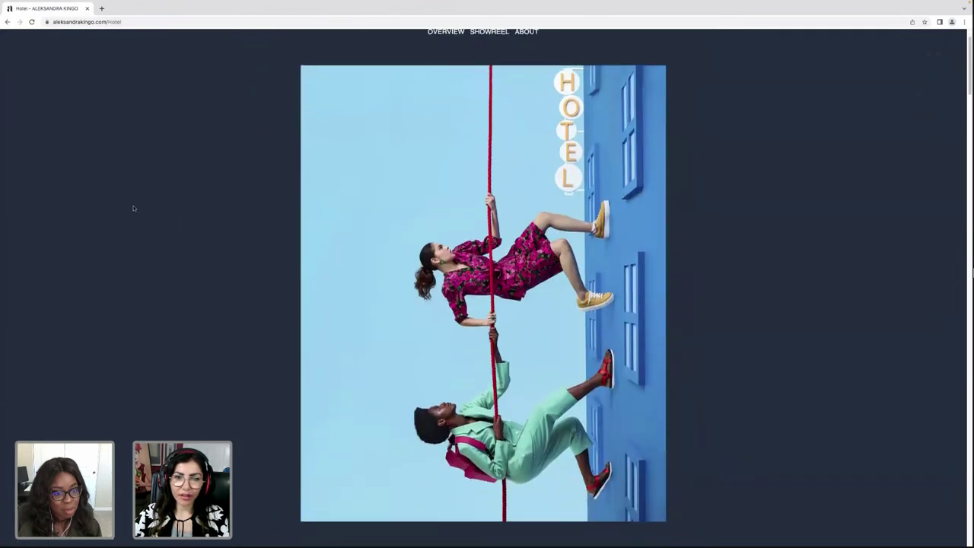
pyautogui.click(6, 22)
# View the MiuMiu2 project, scroll the grid, then show all open windows
pyautogui.scroll(-6, 174, 238)
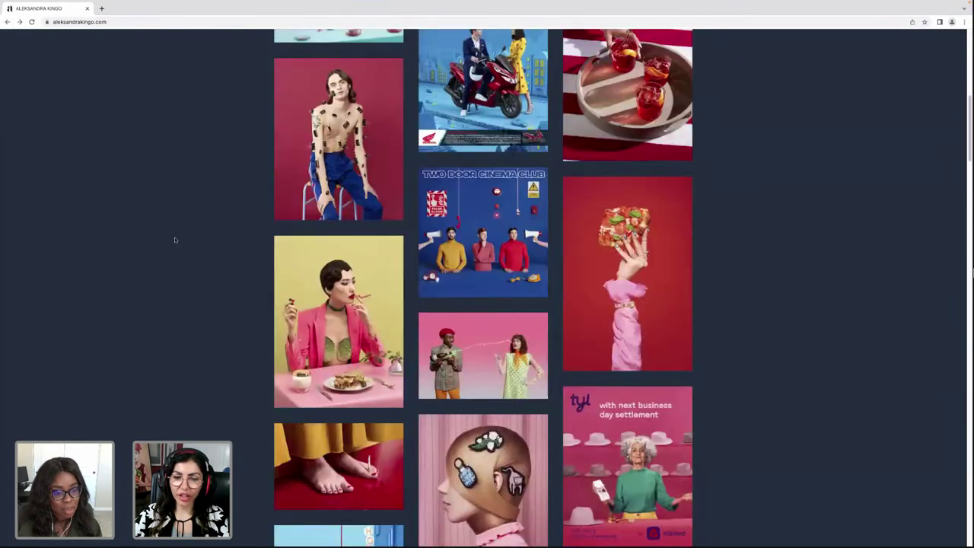
pyautogui.scroll(3, 175, 237)
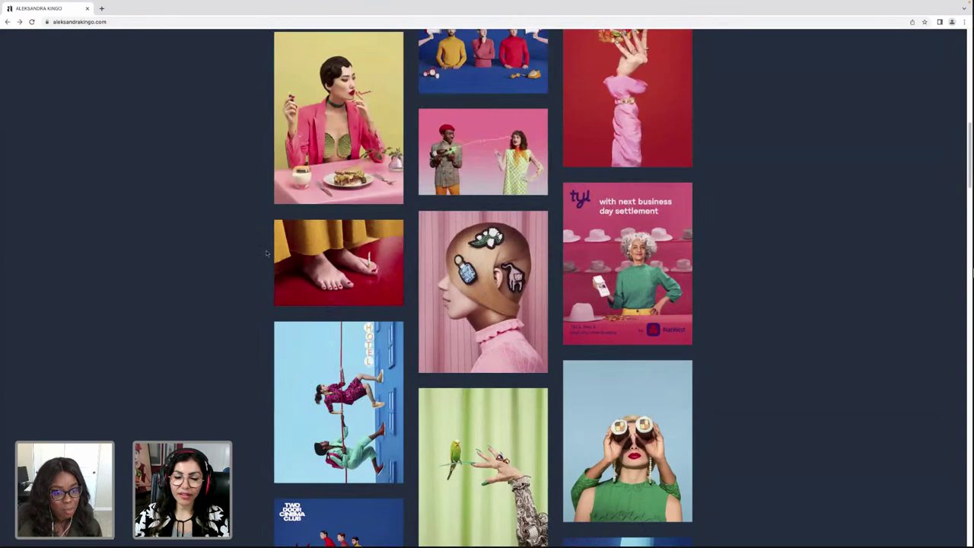
pyautogui.click(483, 291)
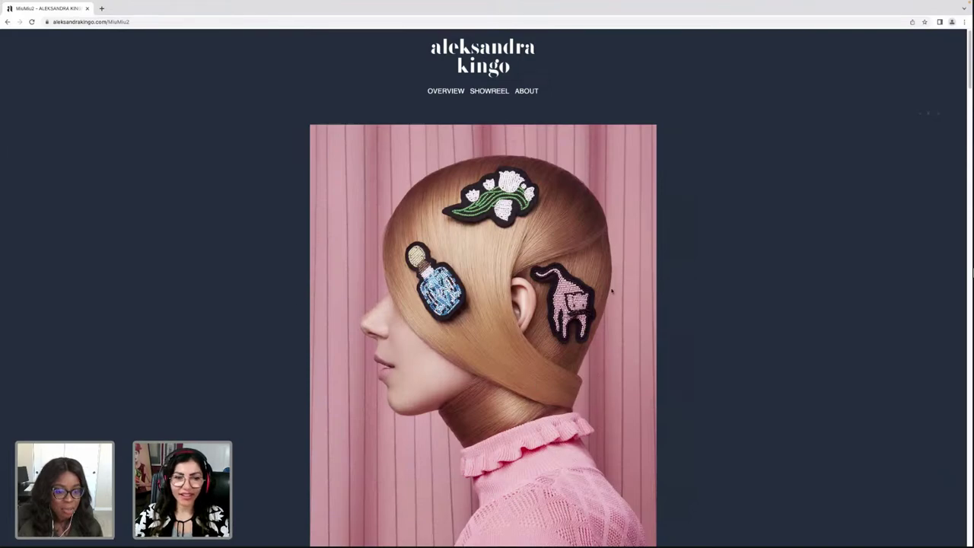
pyautogui.click(7, 23)
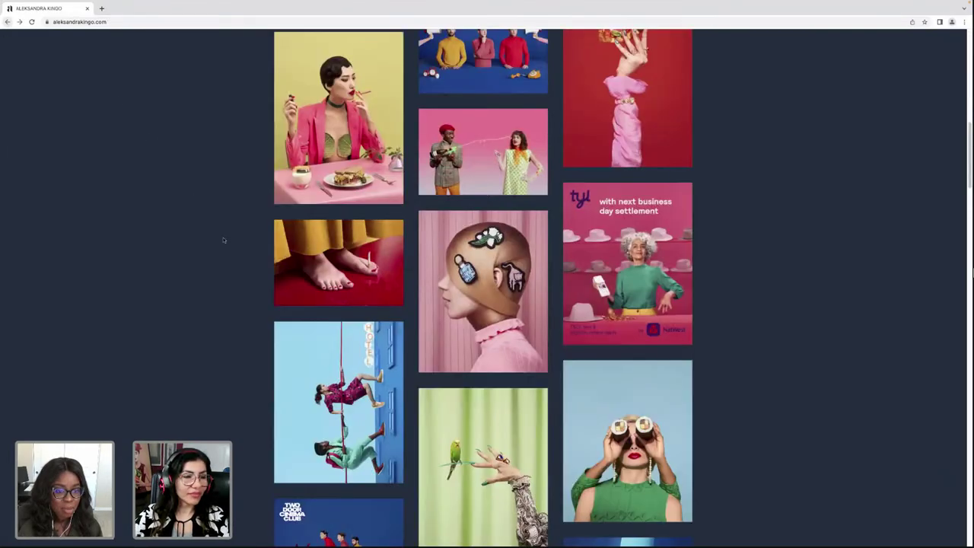
pyautogui.scroll(-4, 324, 343)
pyautogui.scroll(-20, 327, 338)
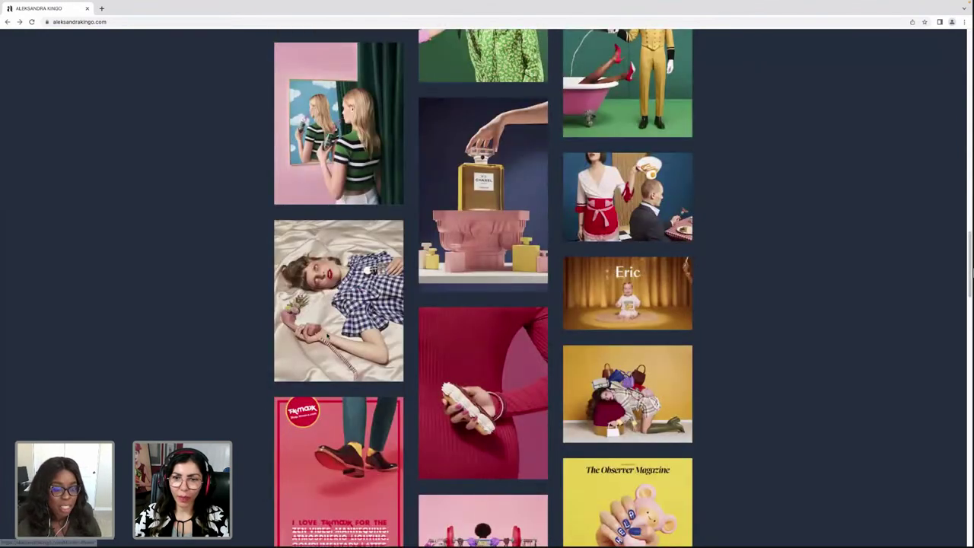
pyautogui.scroll(-3, 327, 337)
pyautogui.scroll(-4, 327, 335)
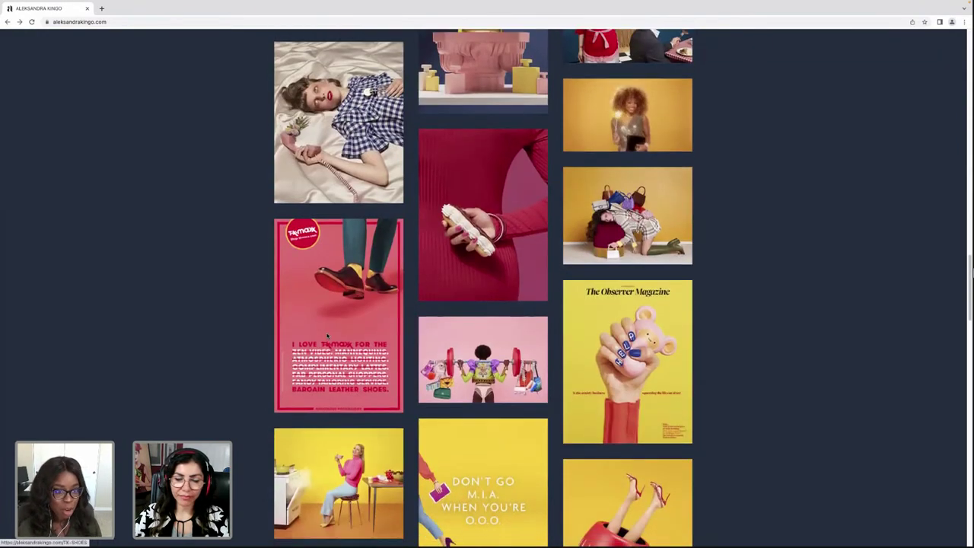
pyautogui.scroll(-6, 331, 305)
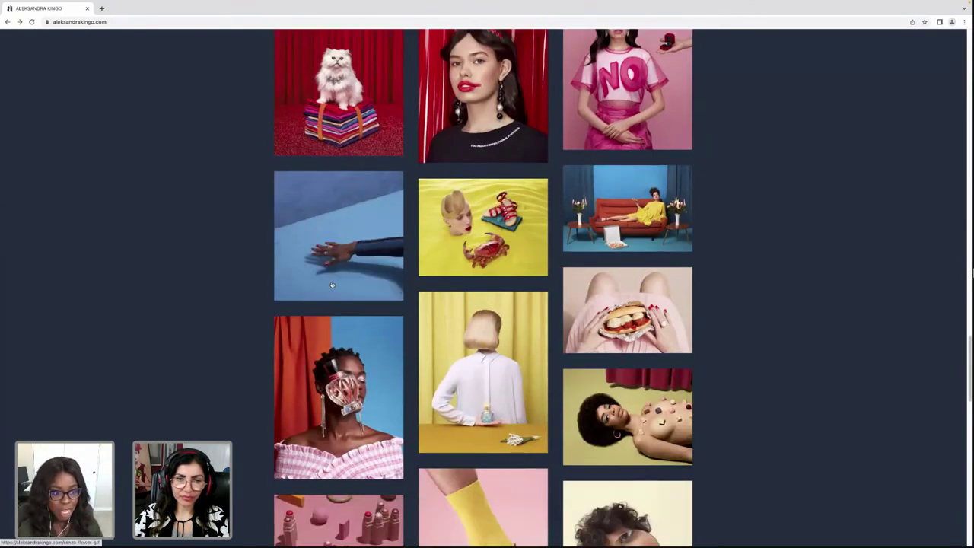
pyautogui.hotkey('ctrl', 'Up')
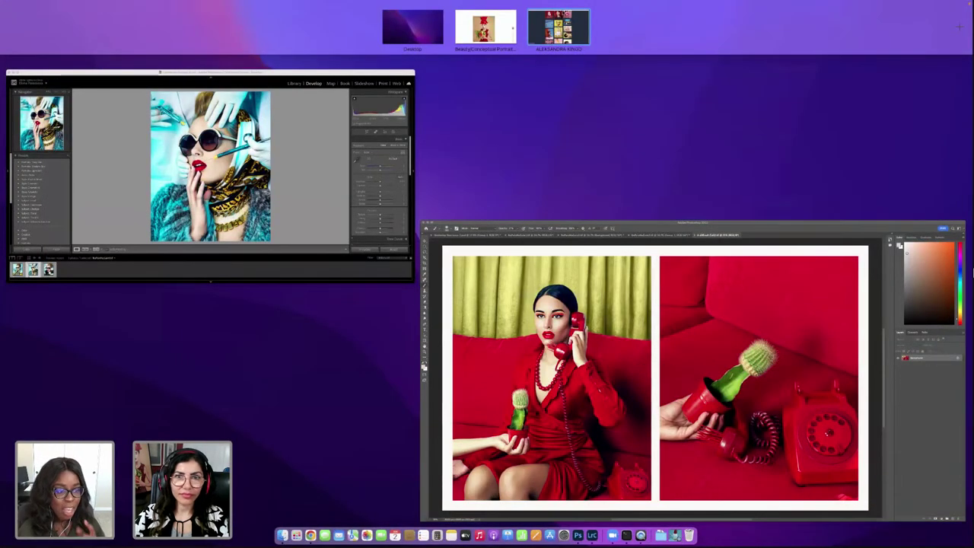
# Go back to the Photoshop desktop and bring up The Twisted Zipper video in QuickTime
pyautogui.click(556, 31)
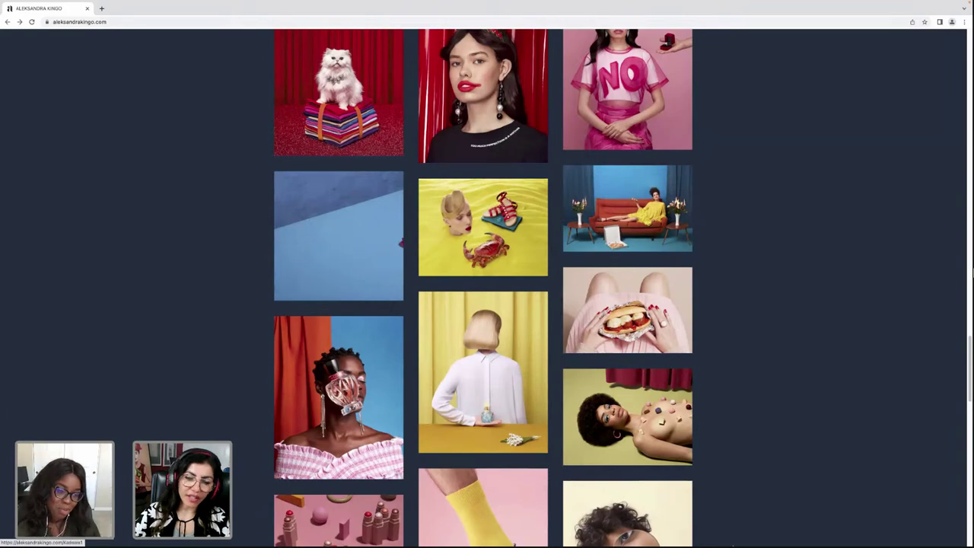
pyautogui.hotkey('ctrl', 'Up')
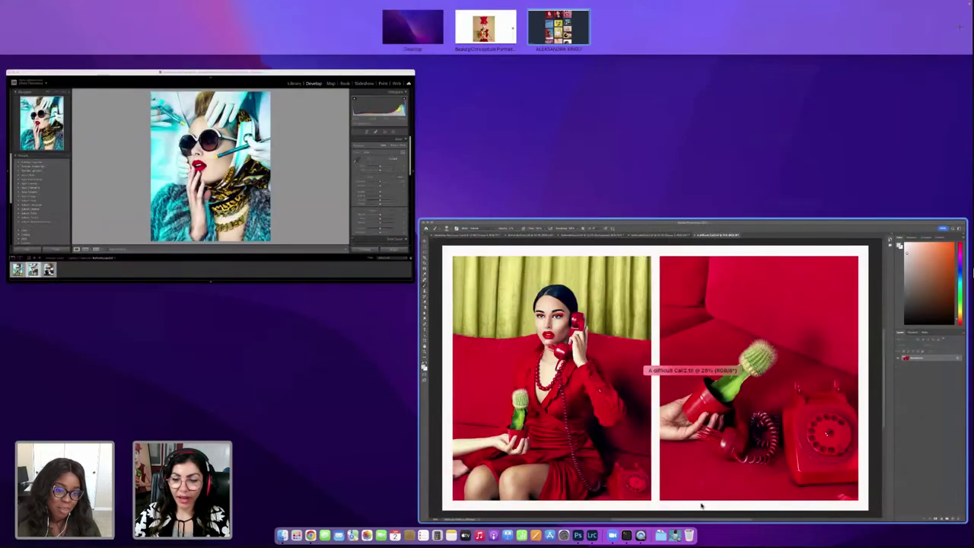
pyautogui.hotkey('ctrl', 'Up')
pyautogui.click(662, 535)
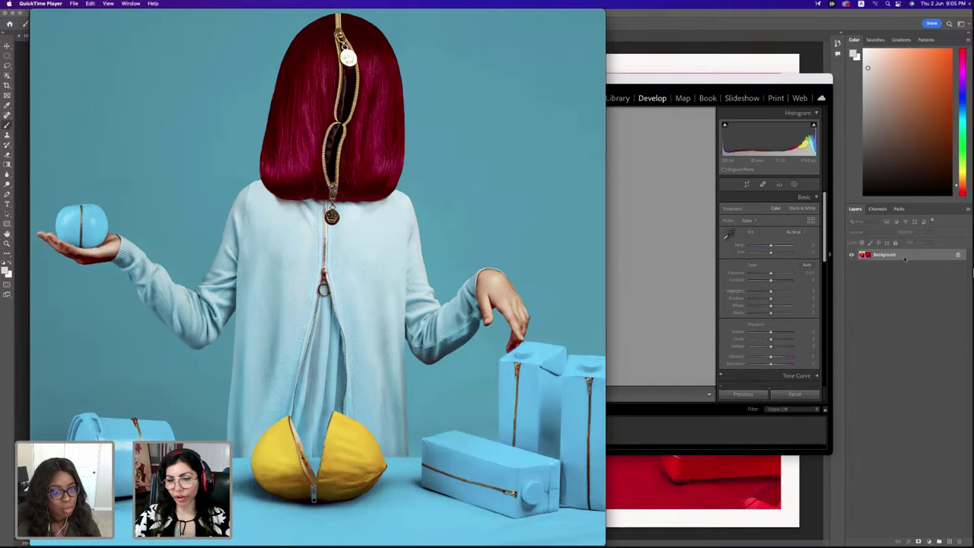
# Play The Twisted Zipper video and set it to loop
pyautogui.moveTo(537, 147)
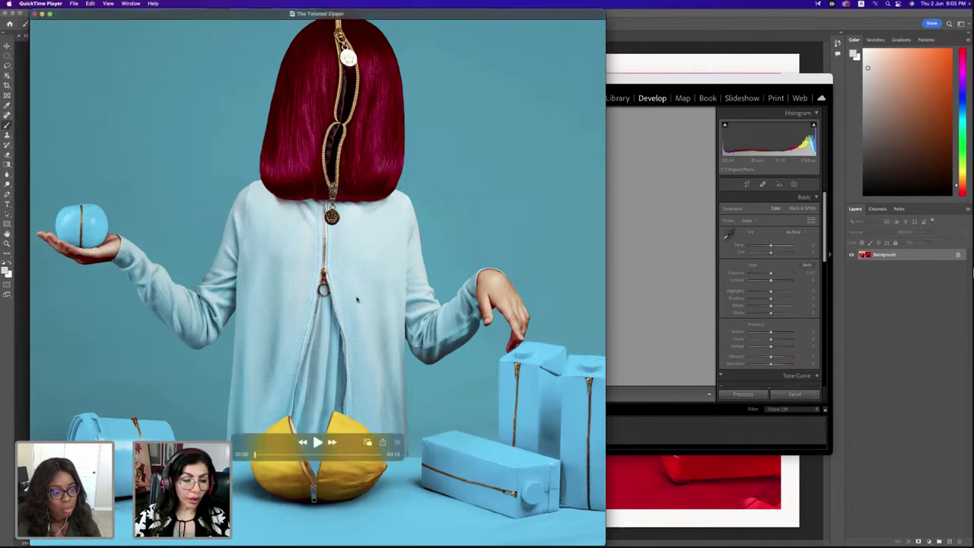
pyautogui.click(317, 441)
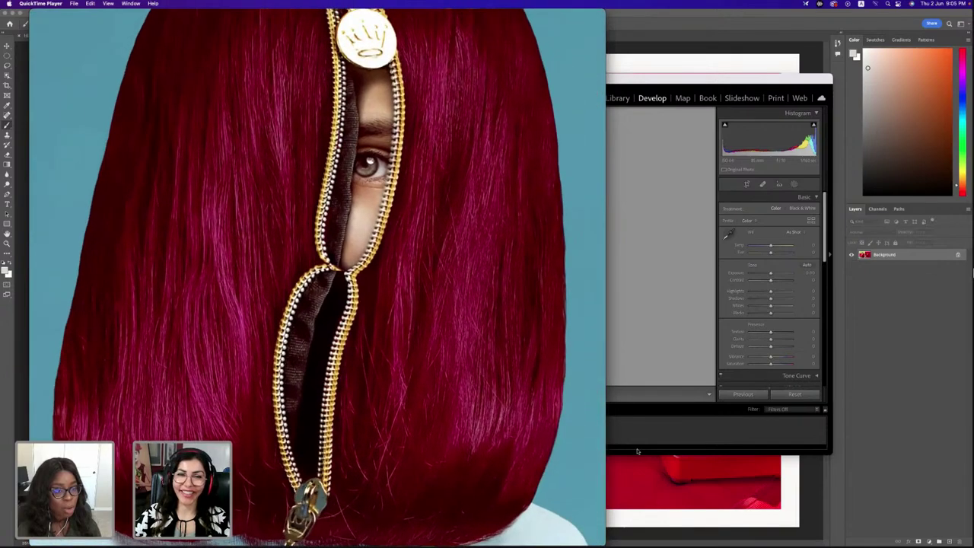
pyautogui.click(74, 4)
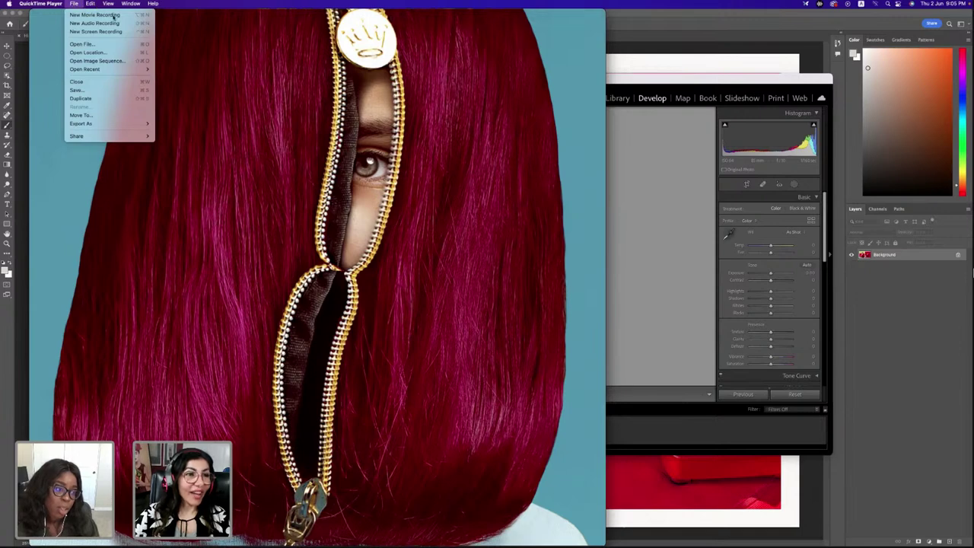
pyautogui.moveTo(89, 6)
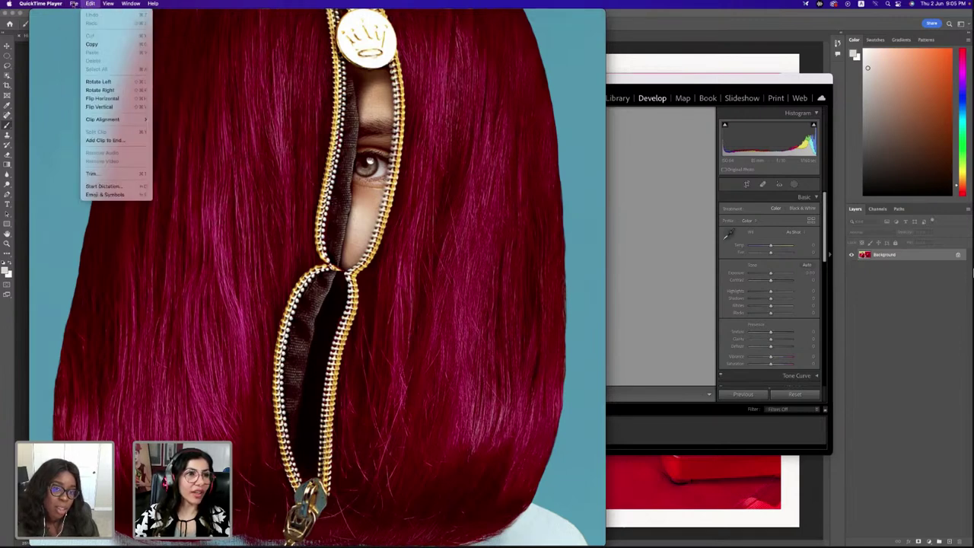
pyautogui.click(110, 190)
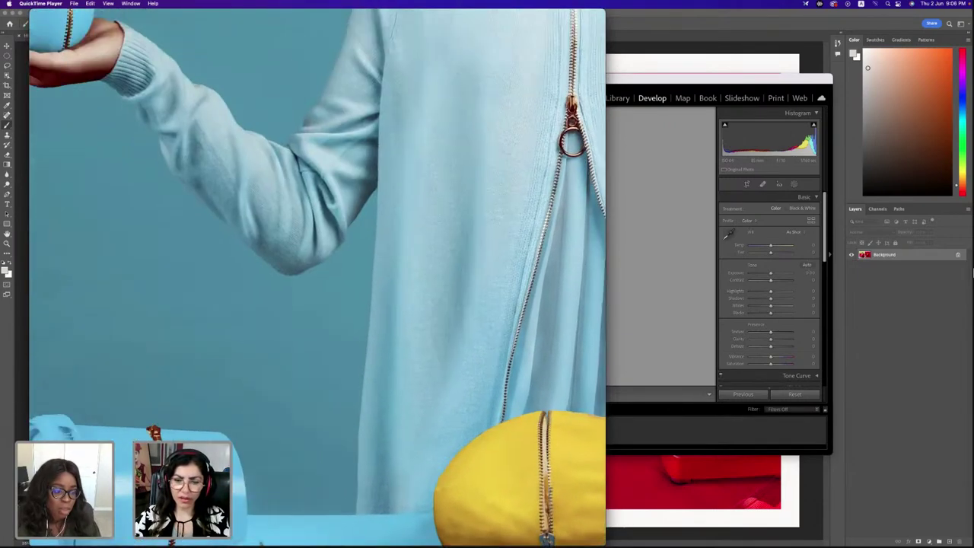
# Pause the video and close its QuickTime window
pyautogui.moveTo(294, 43)
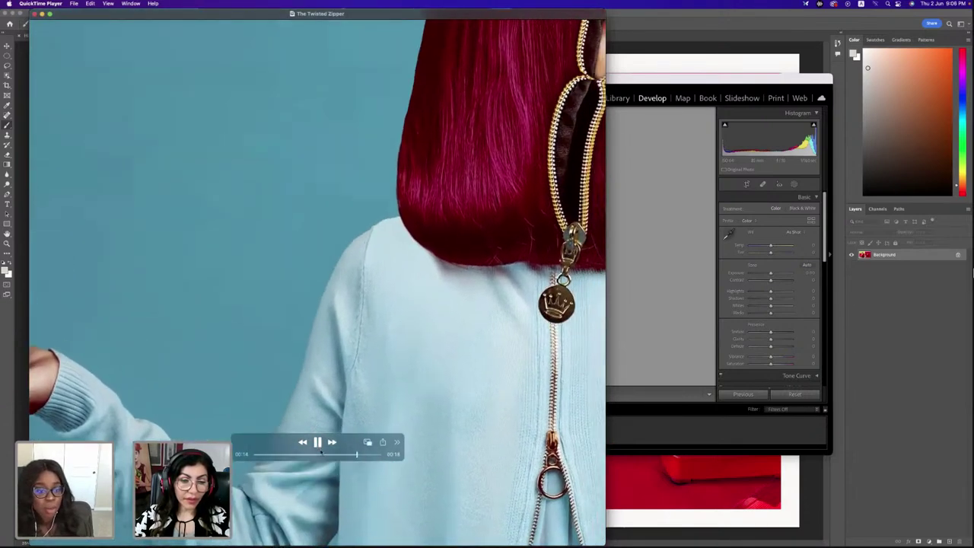
pyautogui.press('space')
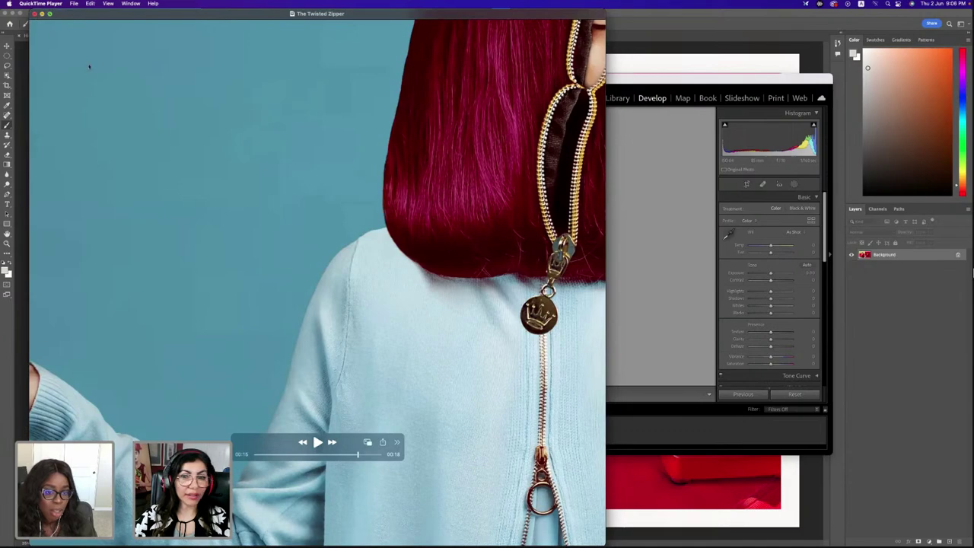
pyautogui.press('super+w')
# Bring Photoshop forward and close A difficult Call2.tif to show NoPainNoGain3.tif
pyautogui.click(62, 35)
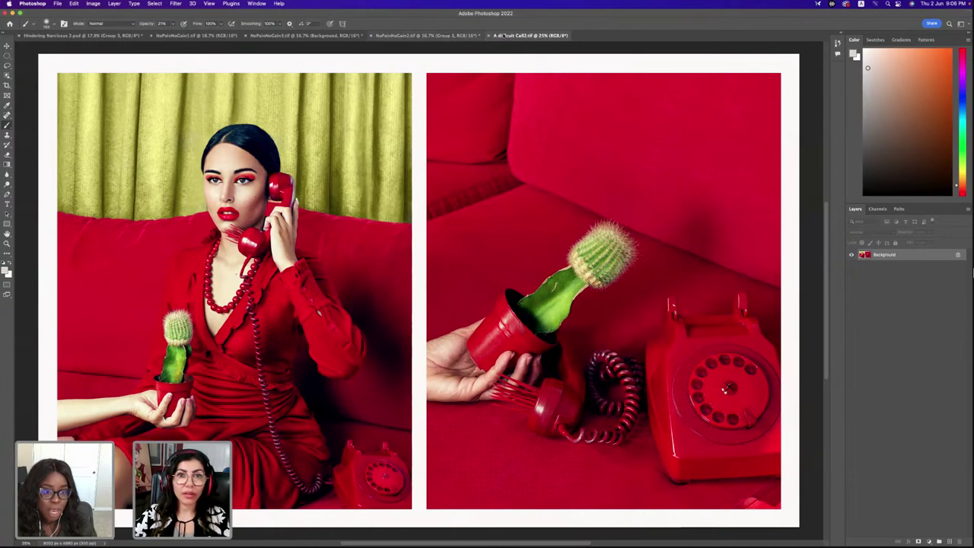
pyautogui.click(490, 35)
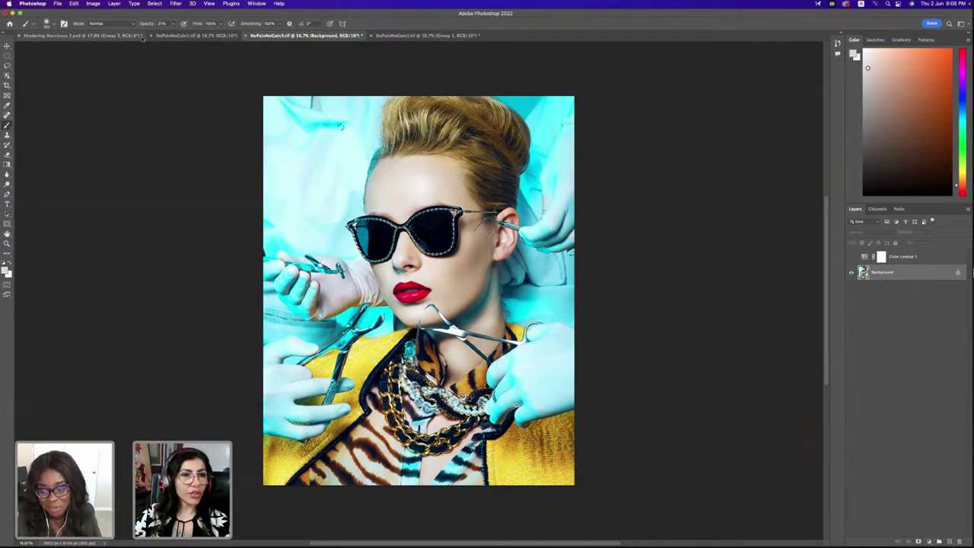
# Open NoPainNoGain3.tif in the Camera Raw Filter and show its Presets panel
pyautogui.click(177, 3)
pyautogui.click(192, 61)
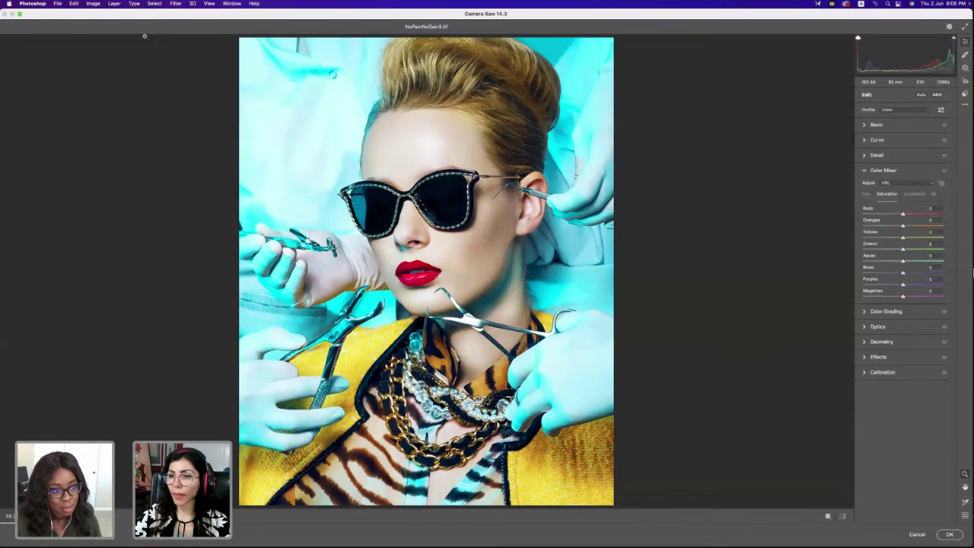
pyautogui.click(965, 95)
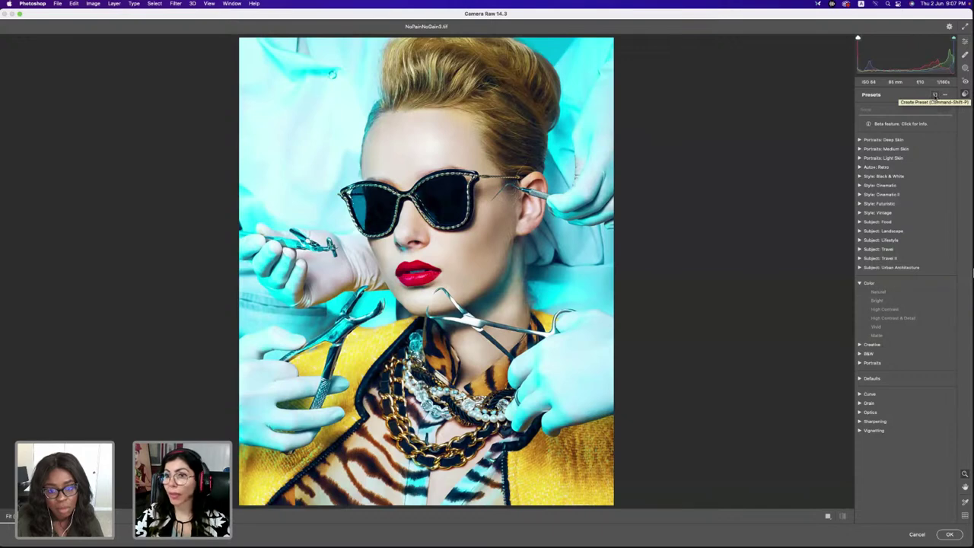
# Abandon a new preset, then Option-click Create Preset to start a new user profile
pyautogui.click(934, 95)
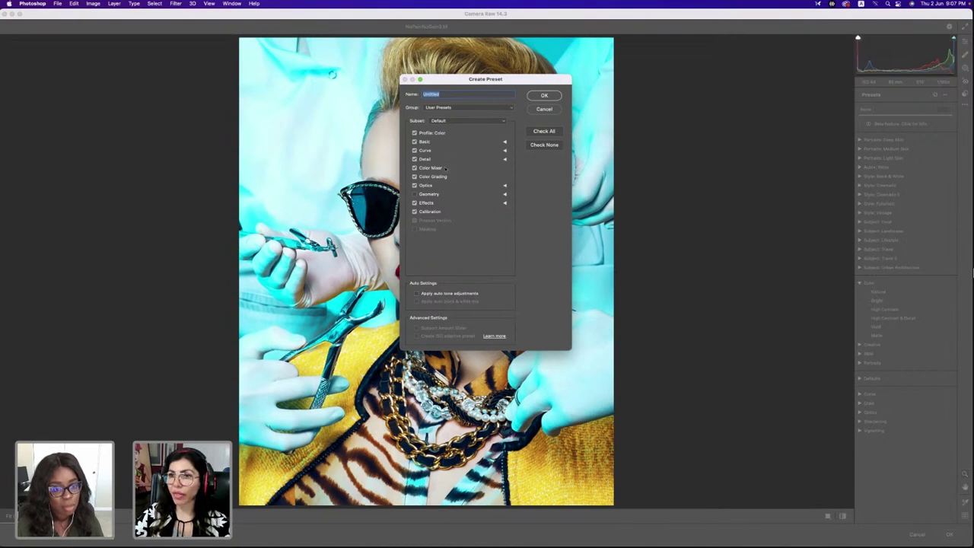
pyautogui.click(544, 110)
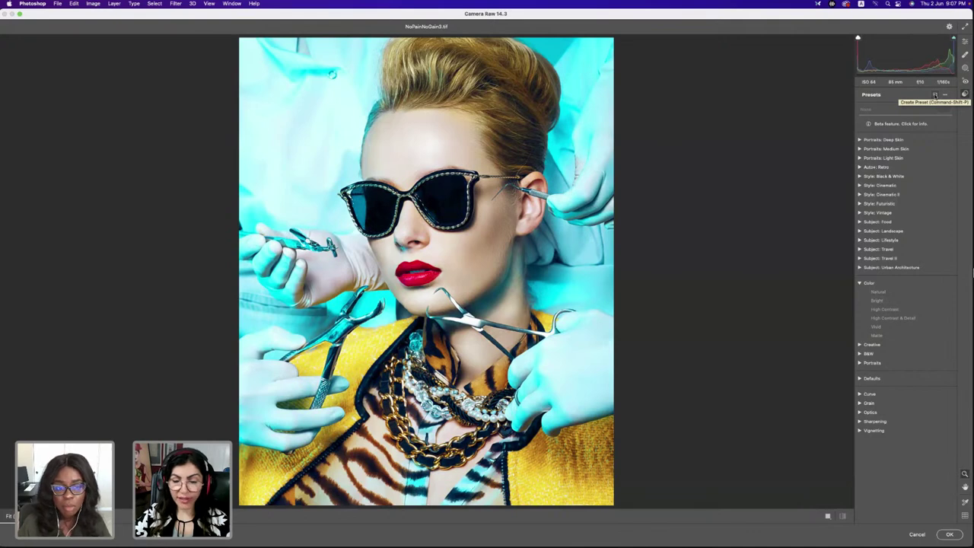
pyautogui.press('alt')
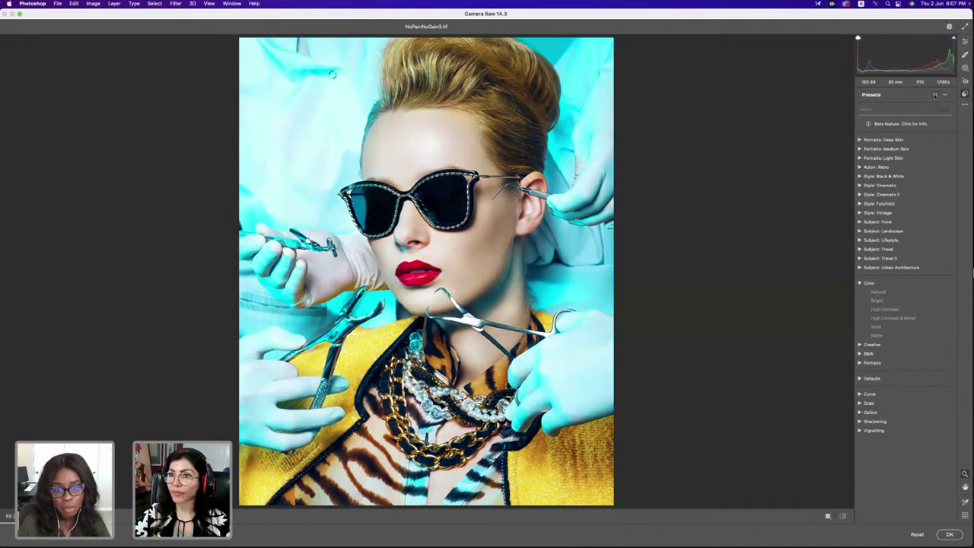
pyautogui.keyDown('alt'); pyautogui.click(936, 94); pyautogui.keyUp('alt')
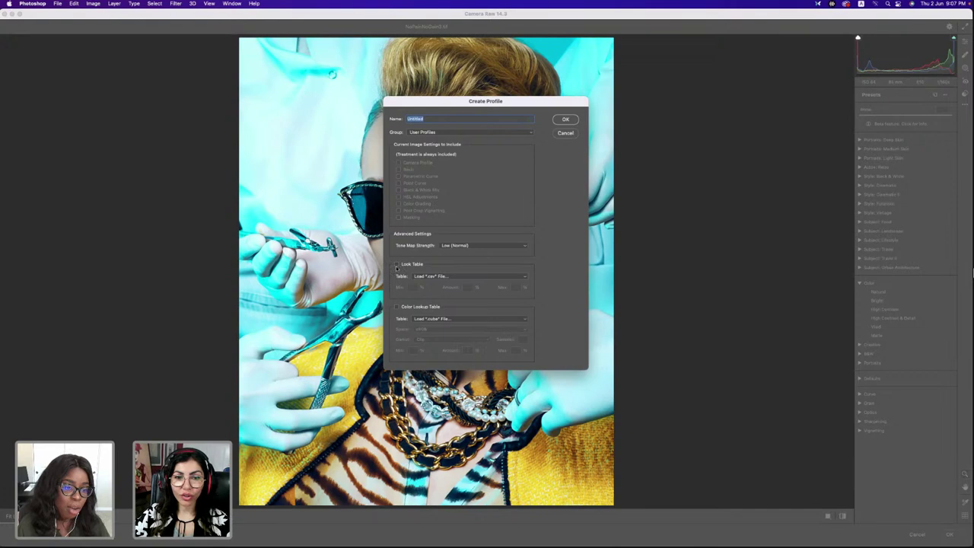
# Enable Look Table and browse to the SUNGLASSES MAC folder, then cancel the file dialog twice
pyautogui.click(397, 265)
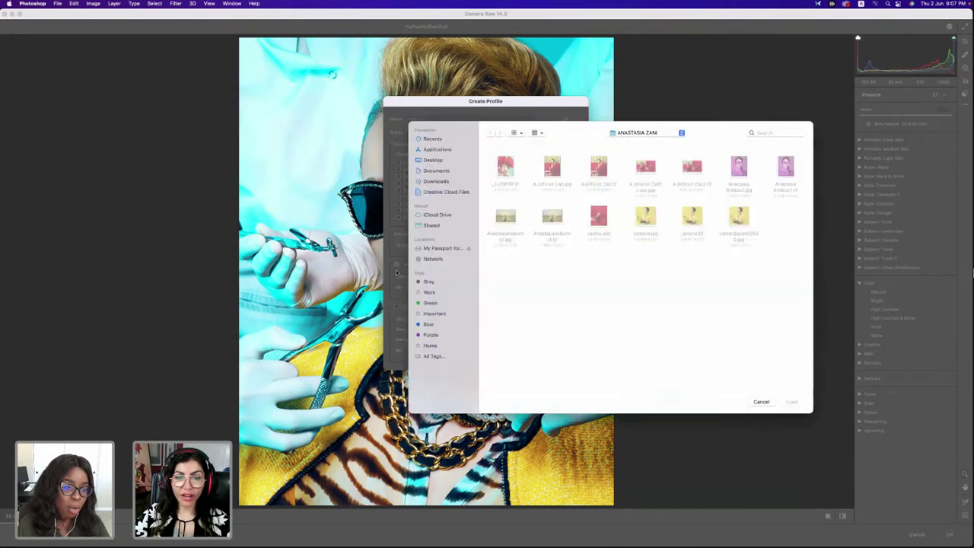
pyautogui.moveTo(607, 135); pyautogui.dragTo(524, 113)
pyautogui.click(558, 113)
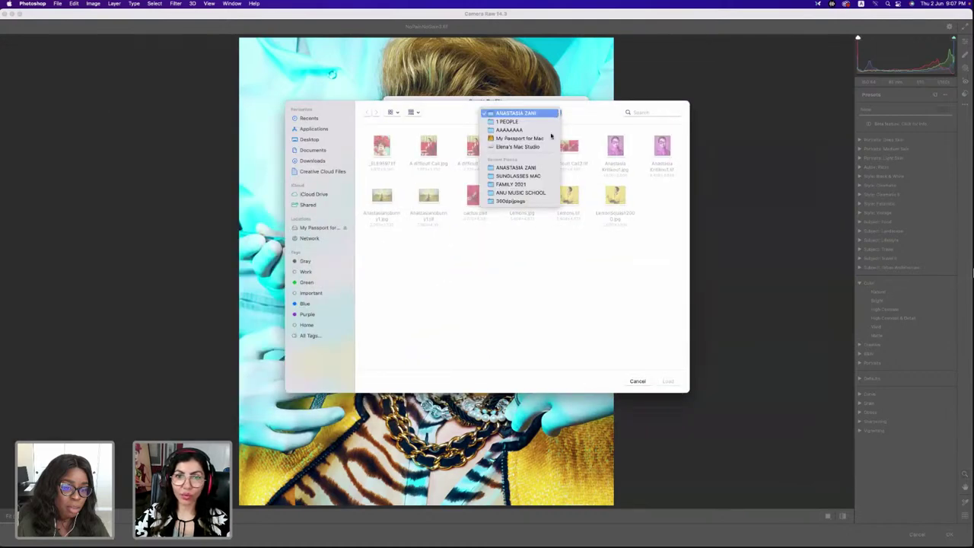
pyautogui.click(532, 175)
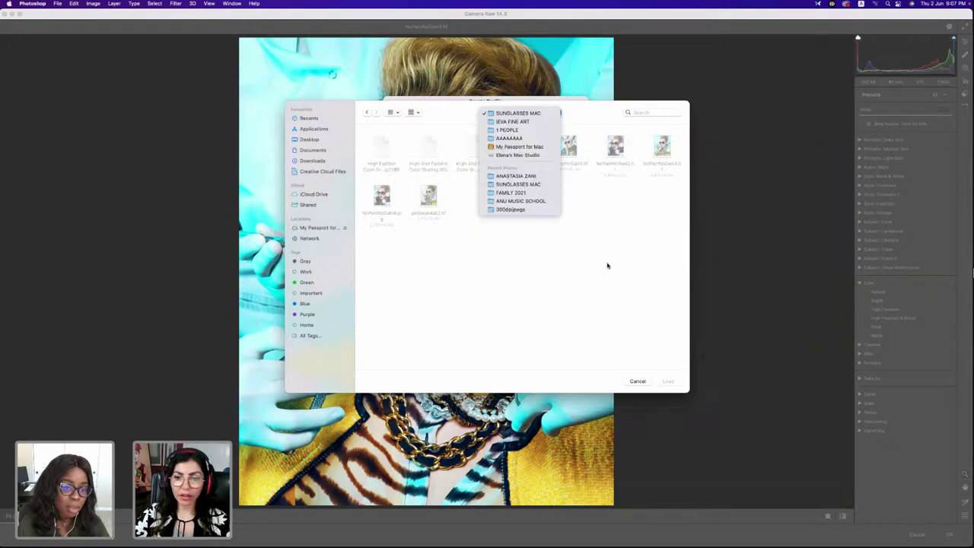
pyautogui.click(558, 112)
pyautogui.click(612, 313)
pyautogui.click(640, 381)
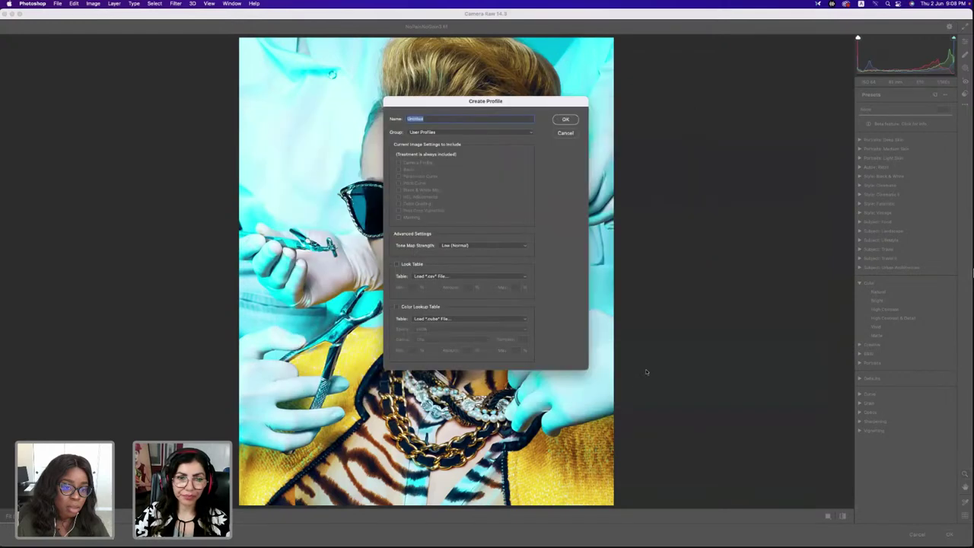
pyautogui.click(397, 266)
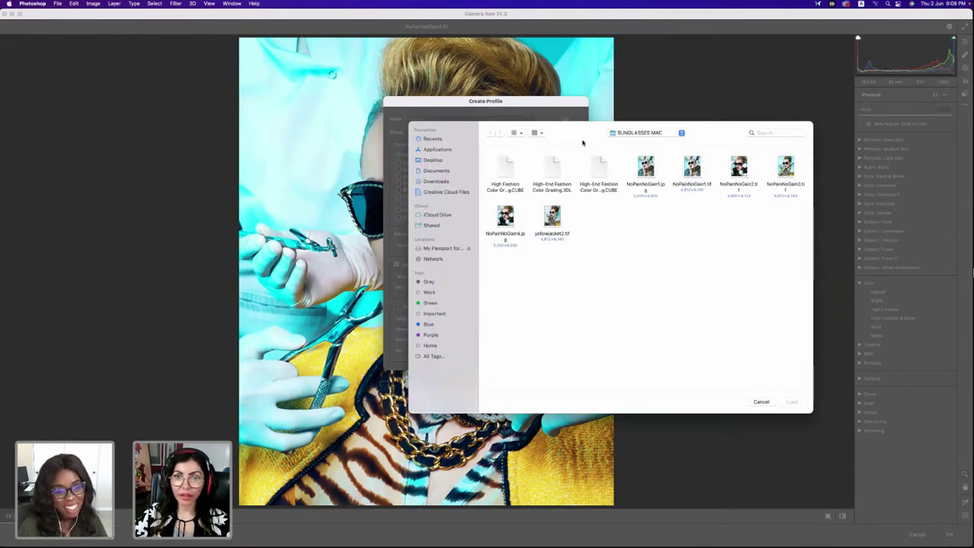
pyautogui.moveTo(584, 144); pyautogui.dragTo(8, 60)
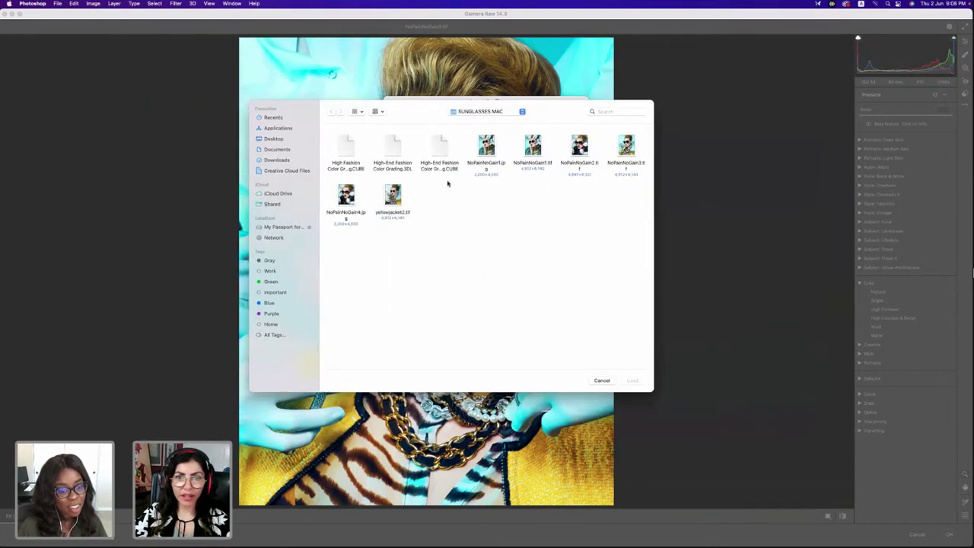
pyautogui.click(602, 380)
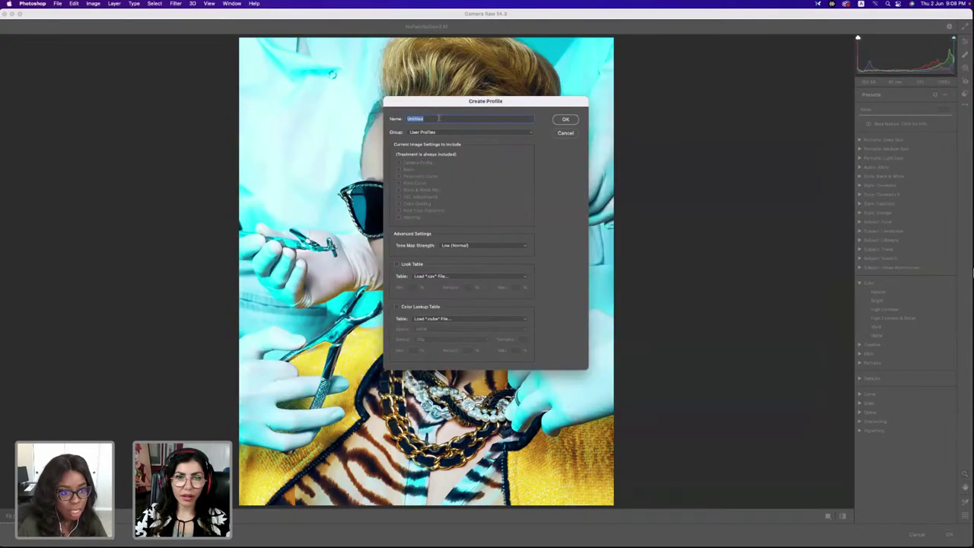
# Name the profile 'High Fashion Color Grading', retry the look table, then cancel Create Profile
pyautogui.write('High')
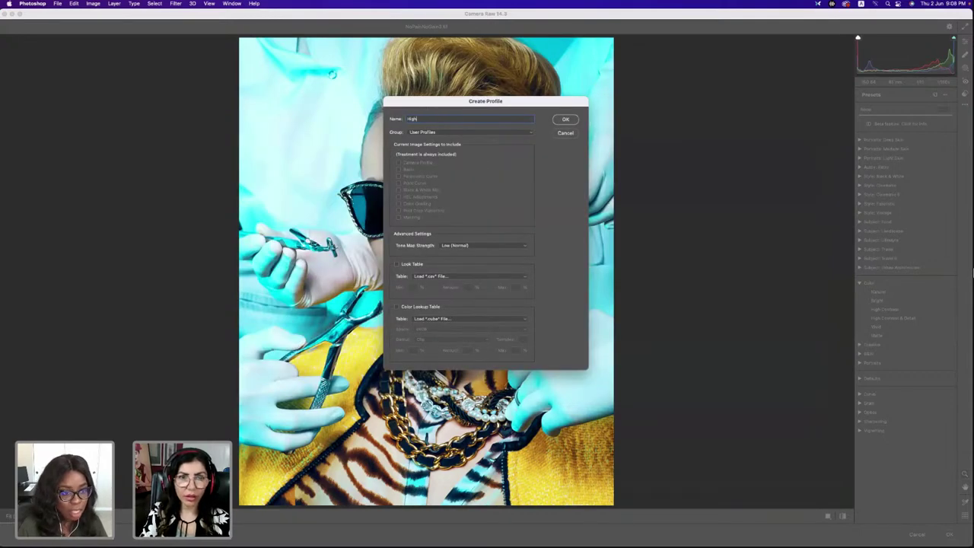
pyautogui.write(' Fashion')
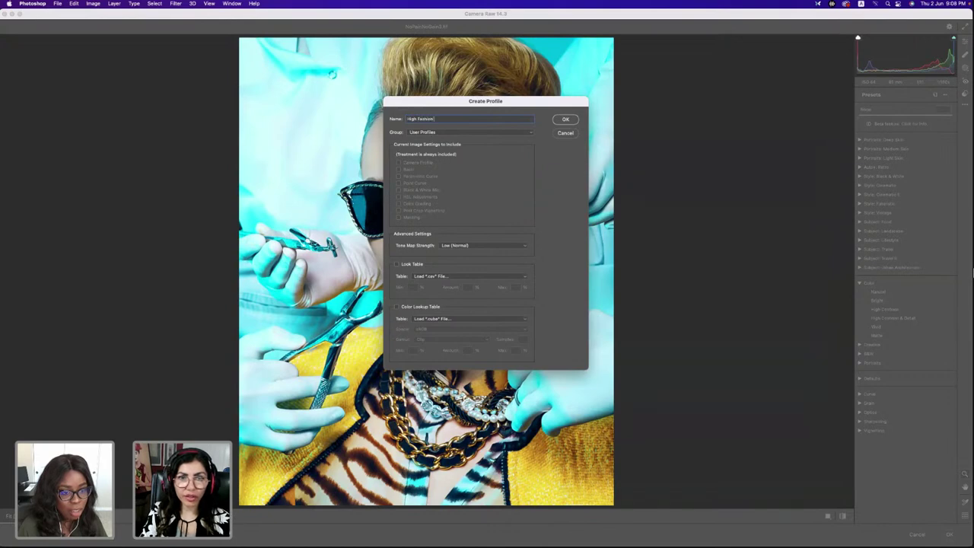
pyautogui.write(' Color Grad')
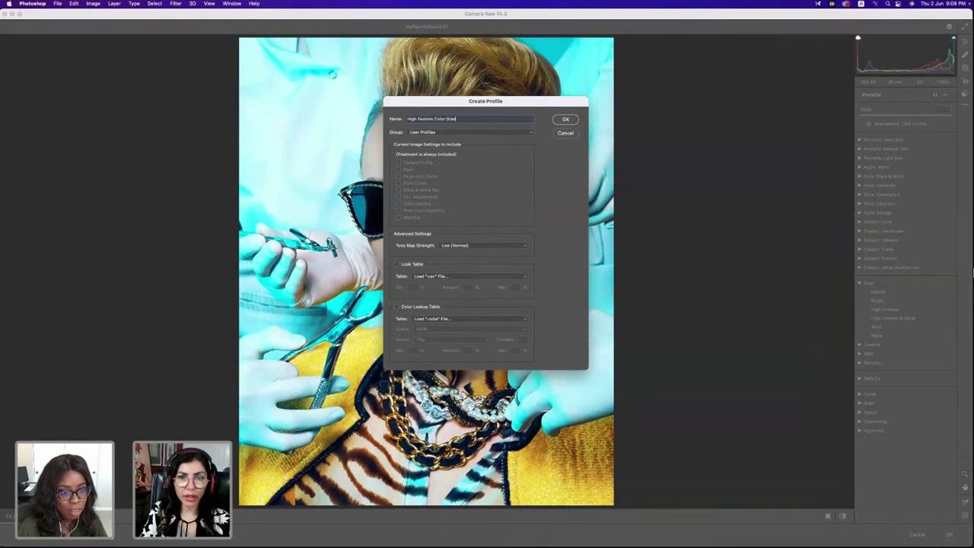
pyautogui.write('ing')
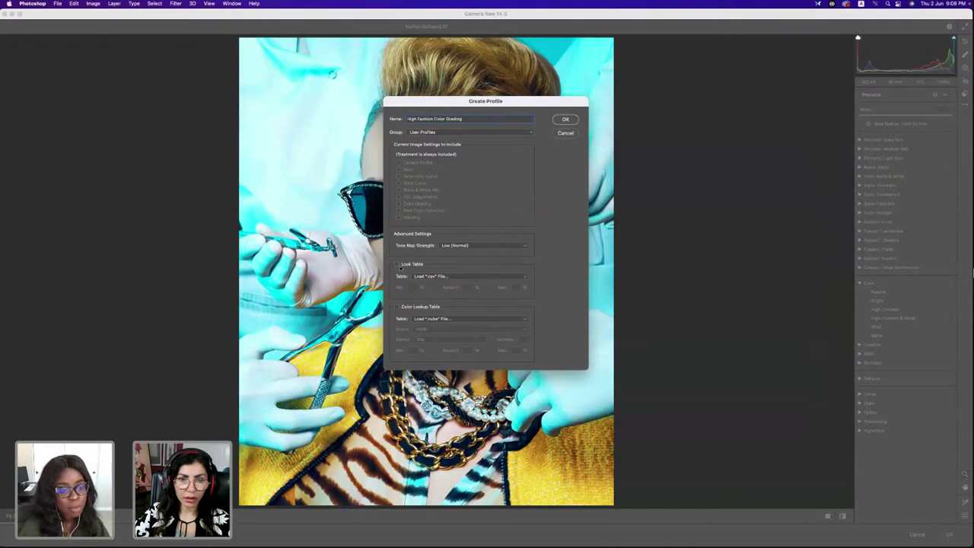
pyautogui.click(398, 265)
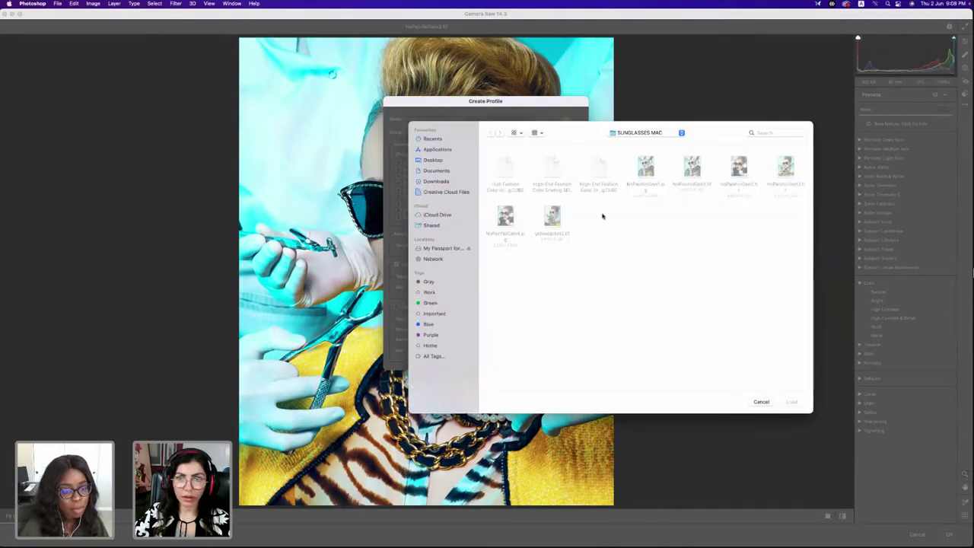
pyautogui.moveTo(587, 132); pyautogui.dragTo(167, 118)
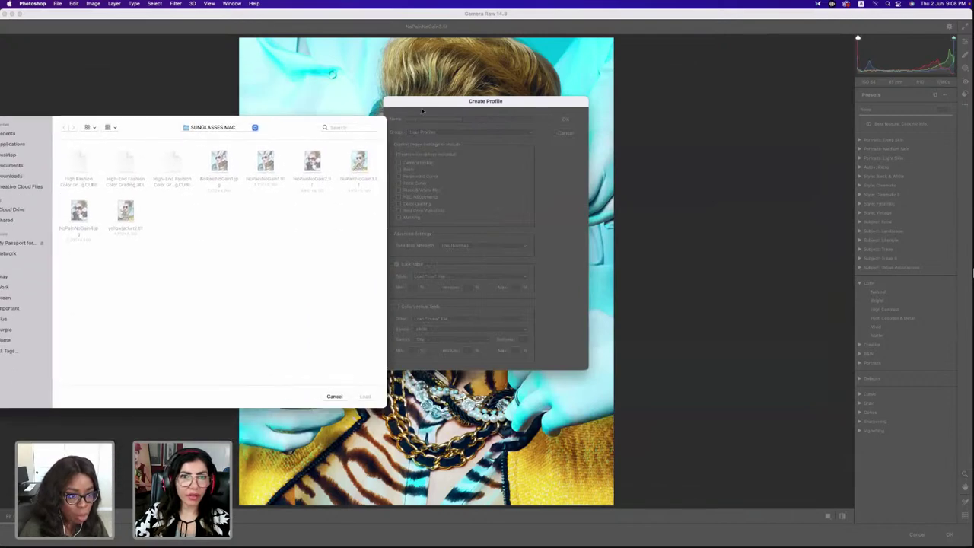
pyautogui.moveTo(568, 122); pyautogui.dragTo(712, 140)
pyautogui.moveTo(282, 128); pyautogui.dragTo(373, 113)
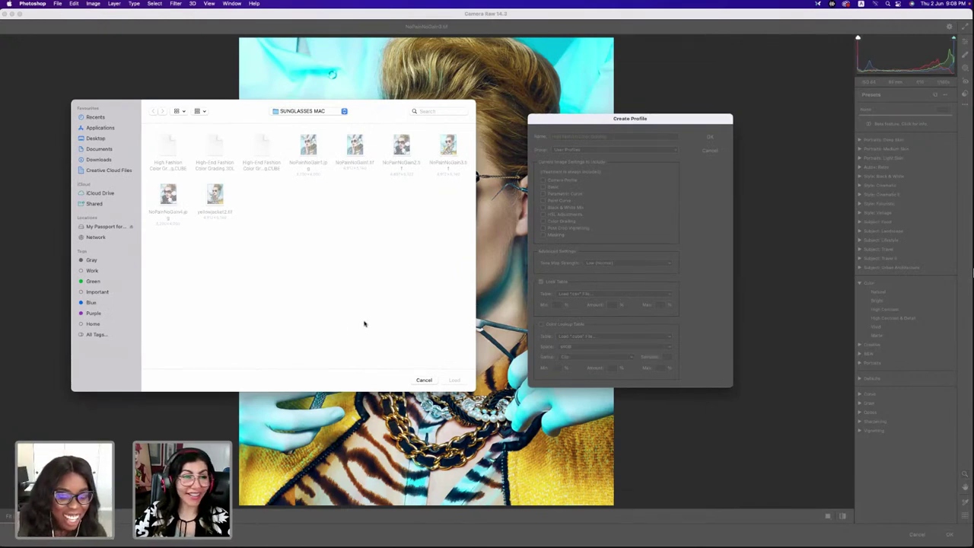
pyautogui.click(424, 380)
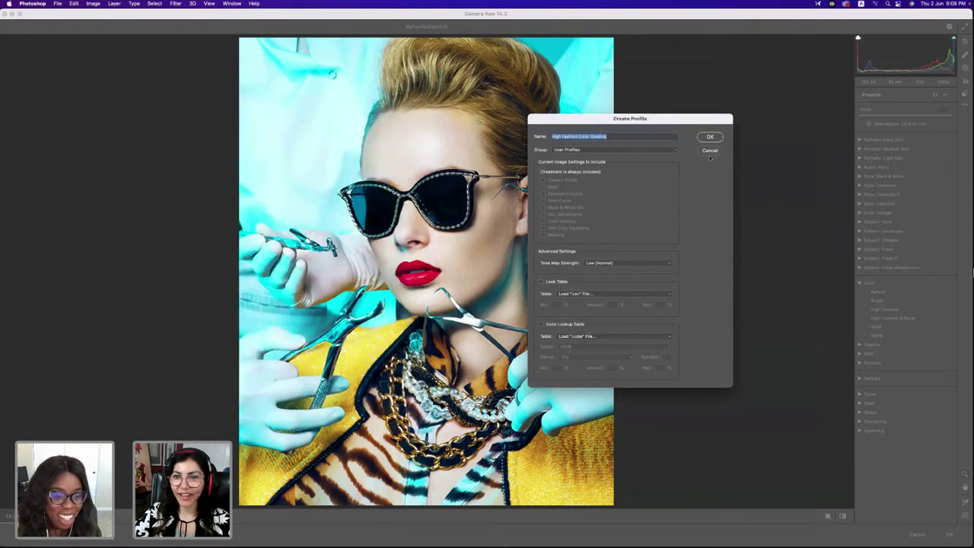
pyautogui.click(557, 283)
pyautogui.click(897, 419)
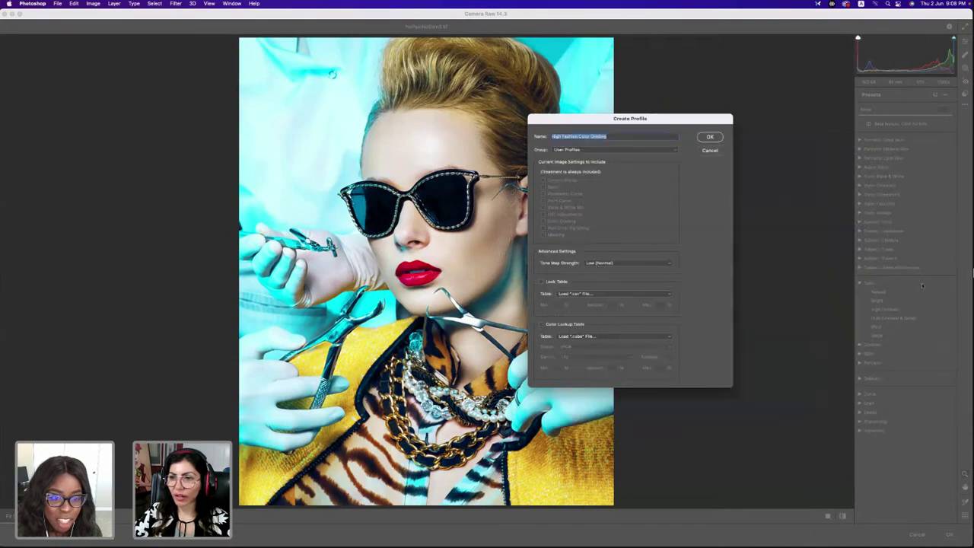
pyautogui.click(707, 151)
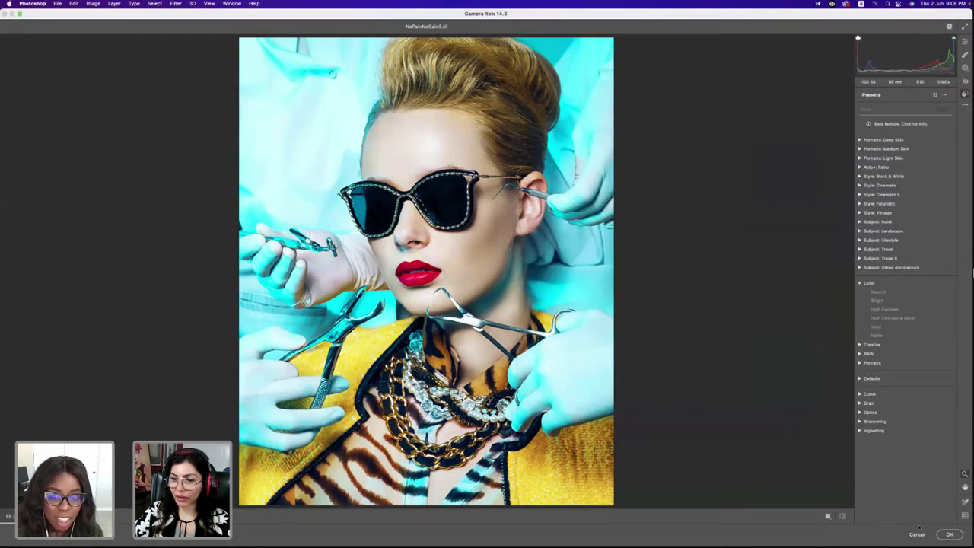
# Close Camera Raw, reopen the portrait in it and start a new Create Profile dialog
pyautogui.click(917, 533)
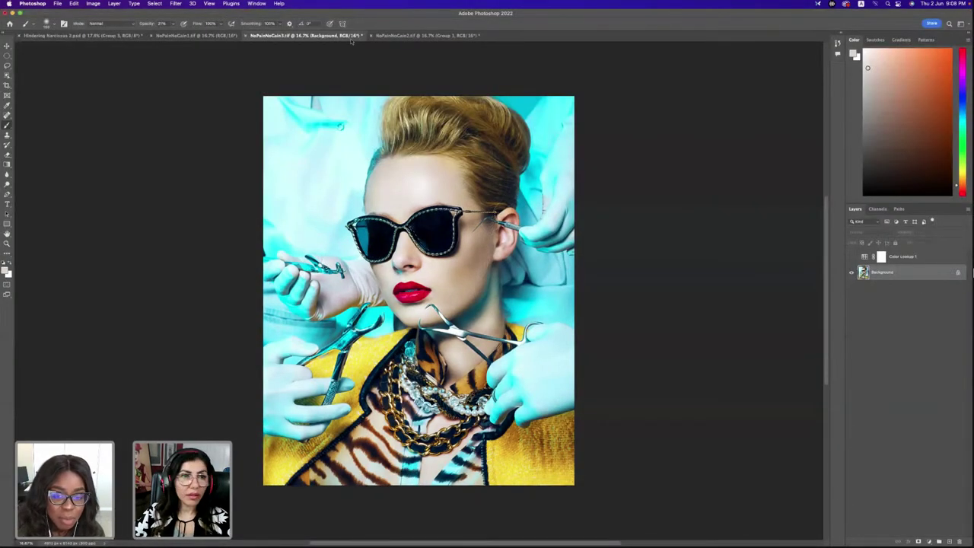
pyautogui.click(176, 4)
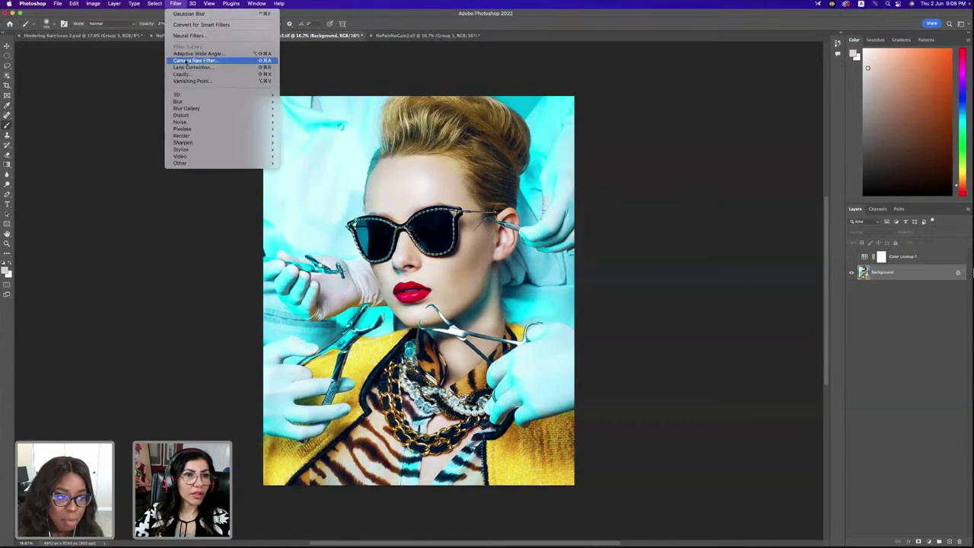
pyautogui.click(186, 61)
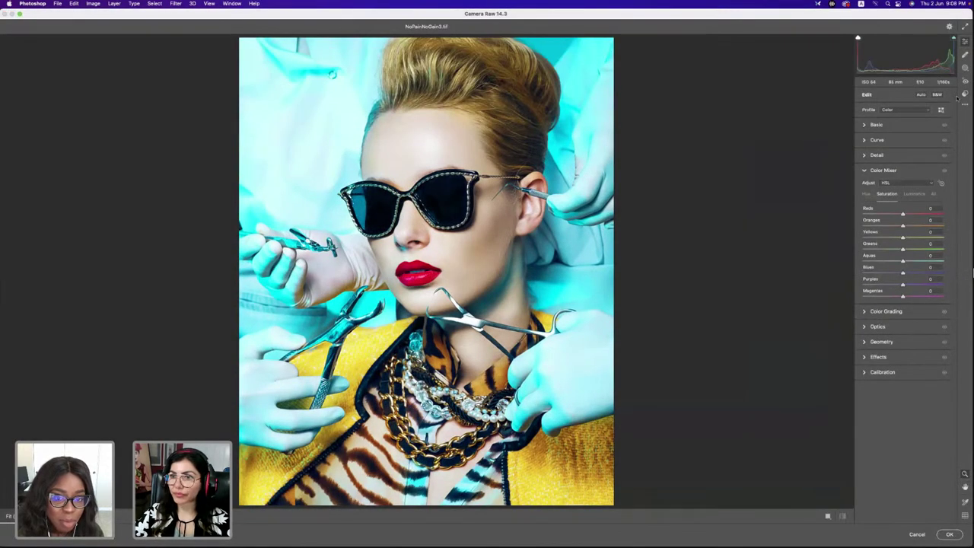
pyautogui.click(965, 94)
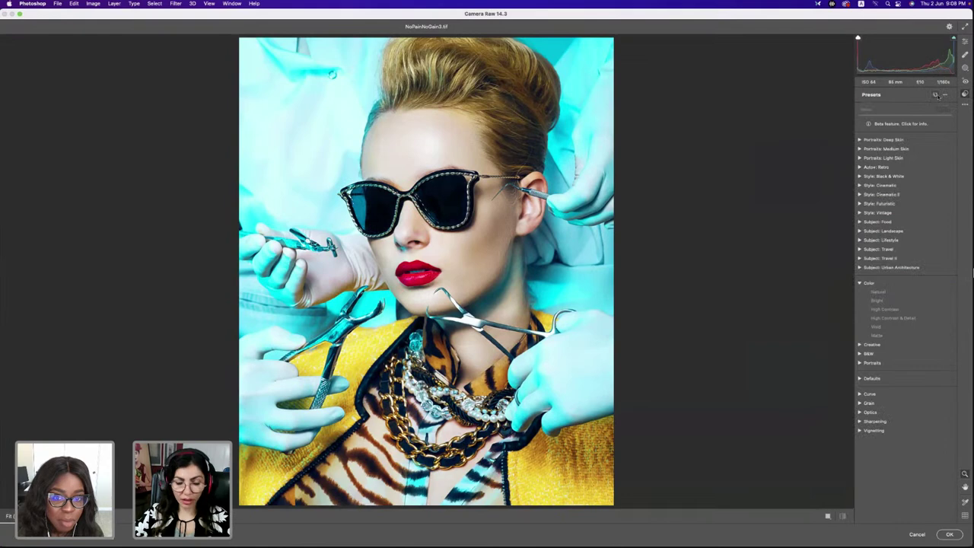
pyautogui.keyDown('alt'); pyautogui.click(934, 95); pyautogui.keyUp('alt')
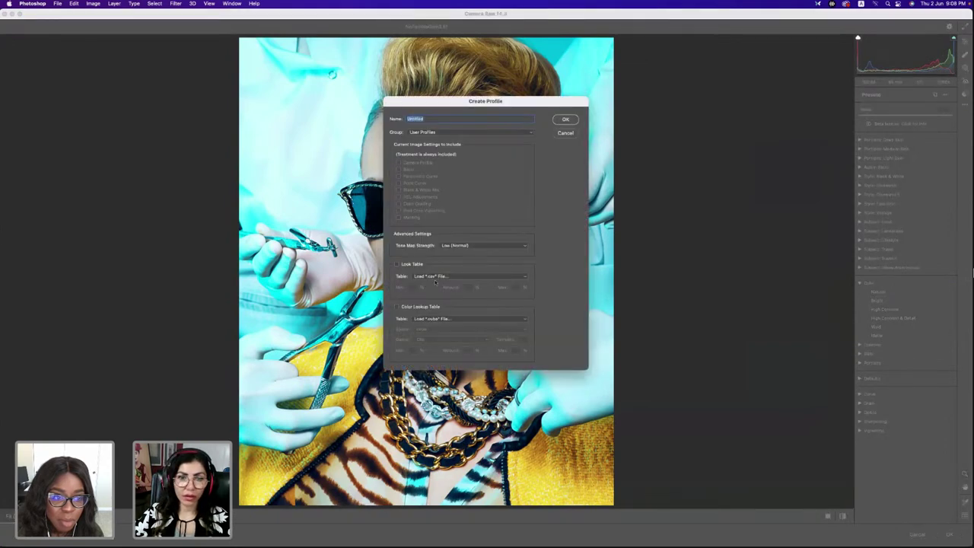
# Enable Color Lookup Table and load the High-End Fashion colour grading CUBE file
pyautogui.click(408, 265)
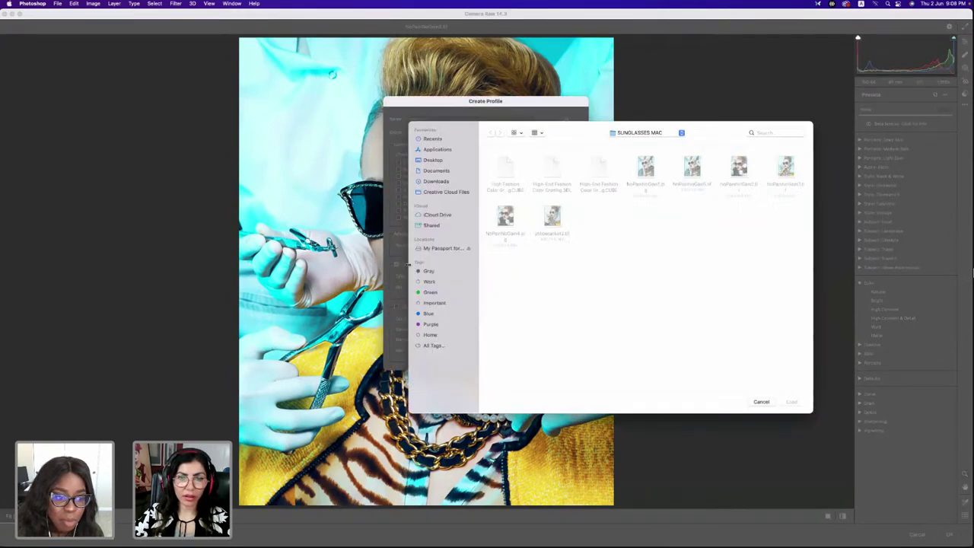
pyautogui.moveTo(586, 139); pyautogui.dragTo(185, 119)
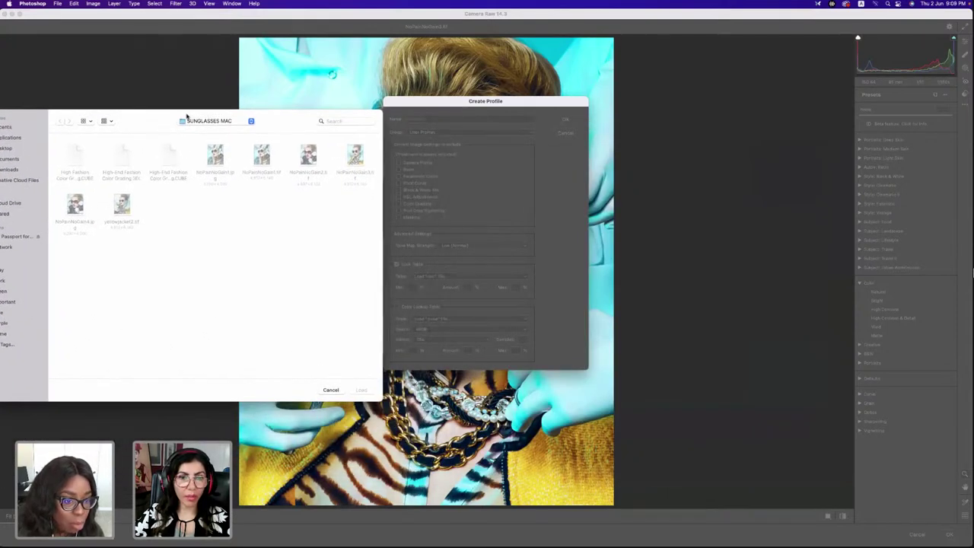
pyautogui.moveTo(641, 117); pyautogui.dragTo(641, 118)
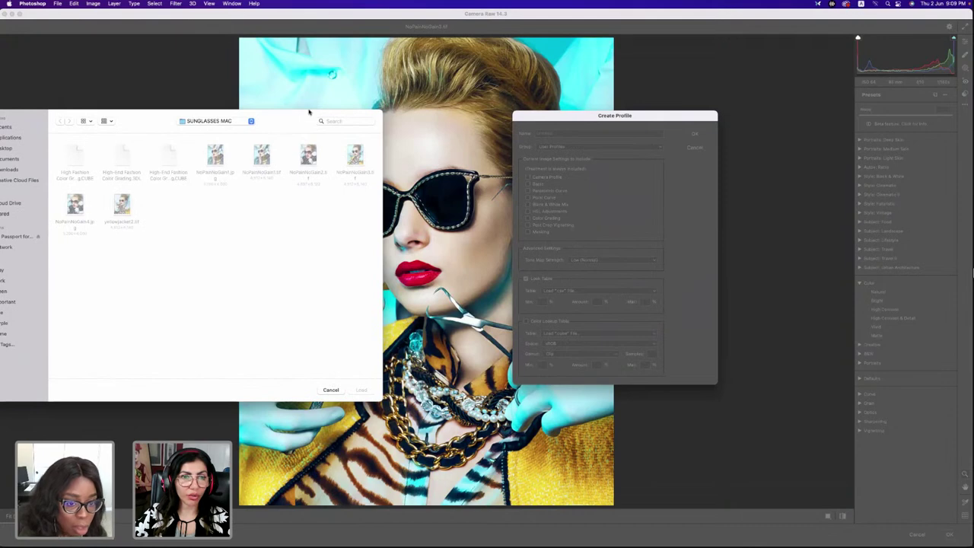
pyautogui.moveTo(309, 112); pyautogui.dragTo(364, 92)
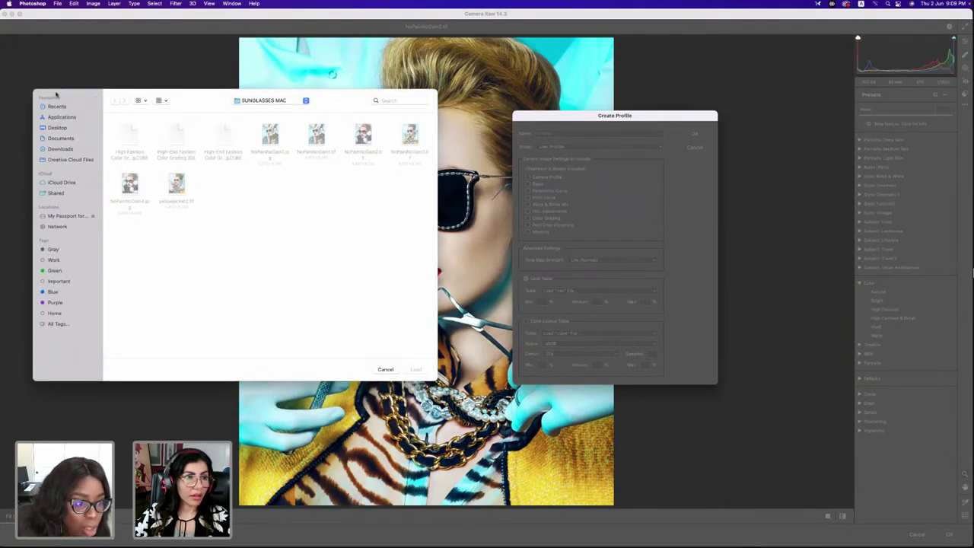
pyautogui.click(384, 370)
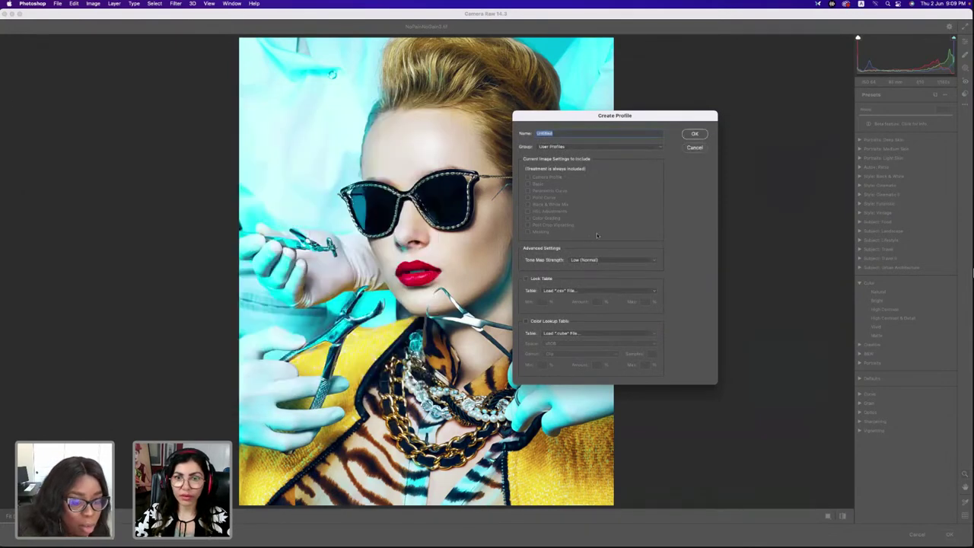
pyautogui.write('sdfhsdfsdfsdf')
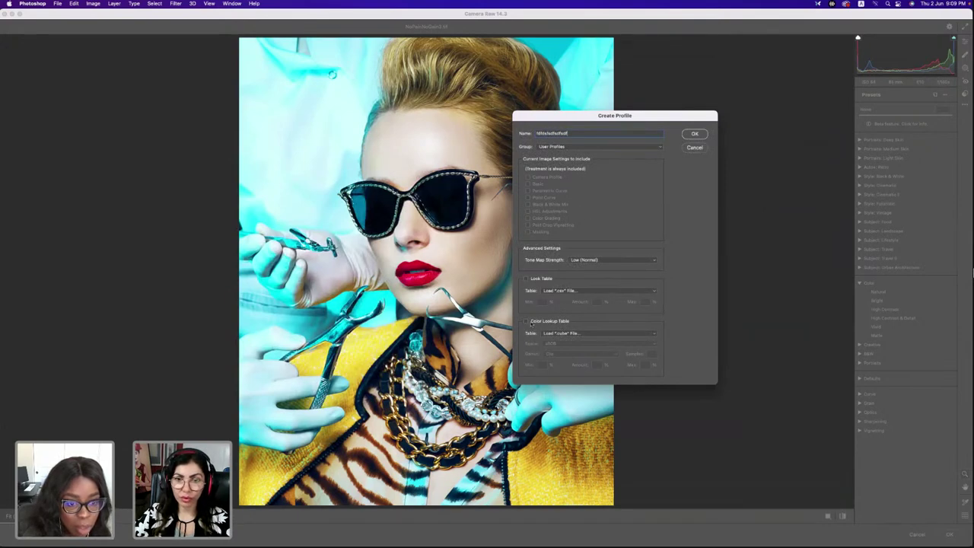
pyautogui.click(531, 323)
pyautogui.click(728, 186)
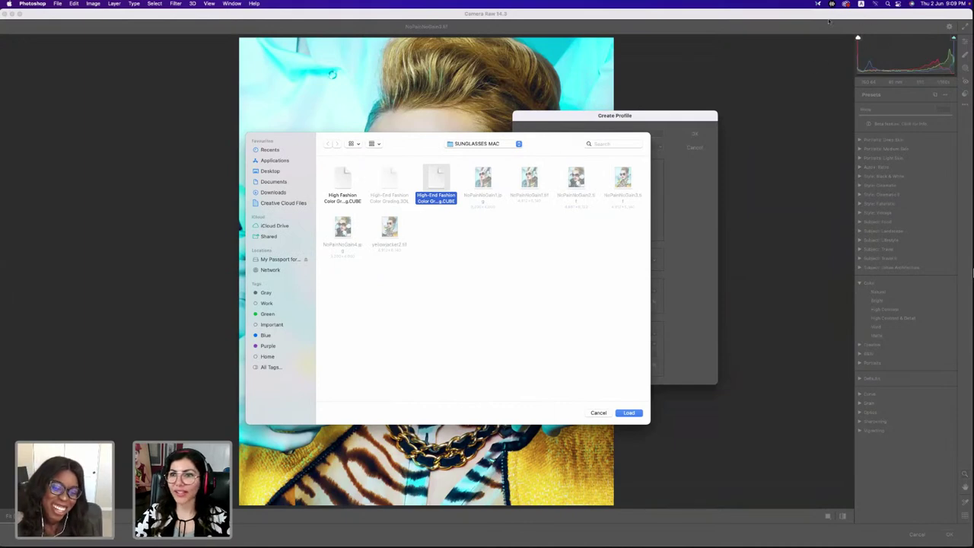
pyautogui.click(630, 413)
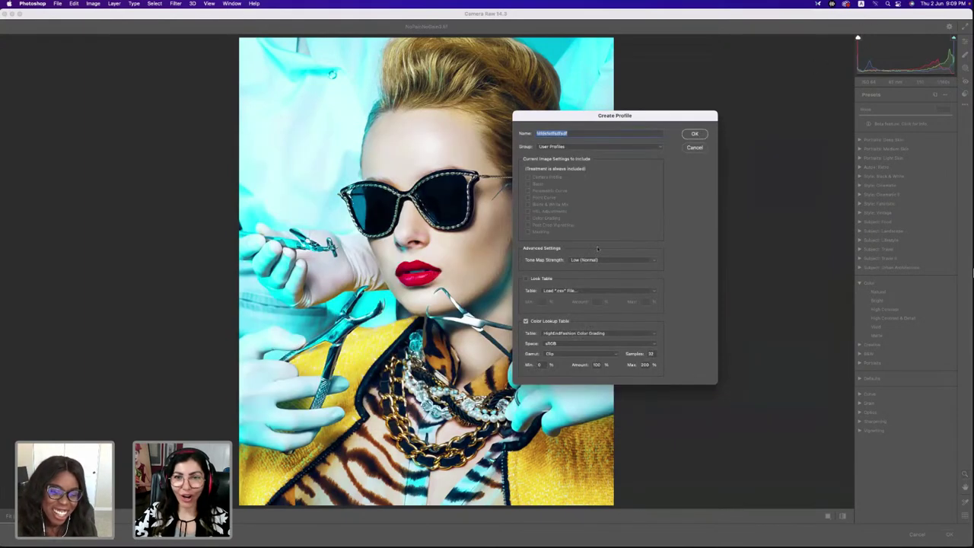
# Name the profile 'High Fashion Color Grading' and save it
pyautogui.write('Hi')
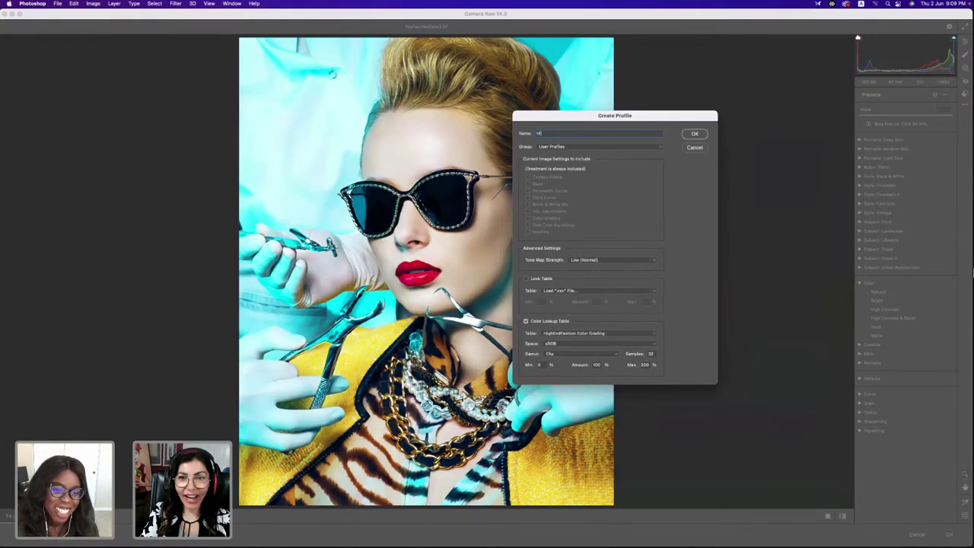
pyautogui.write('gh Fashio')
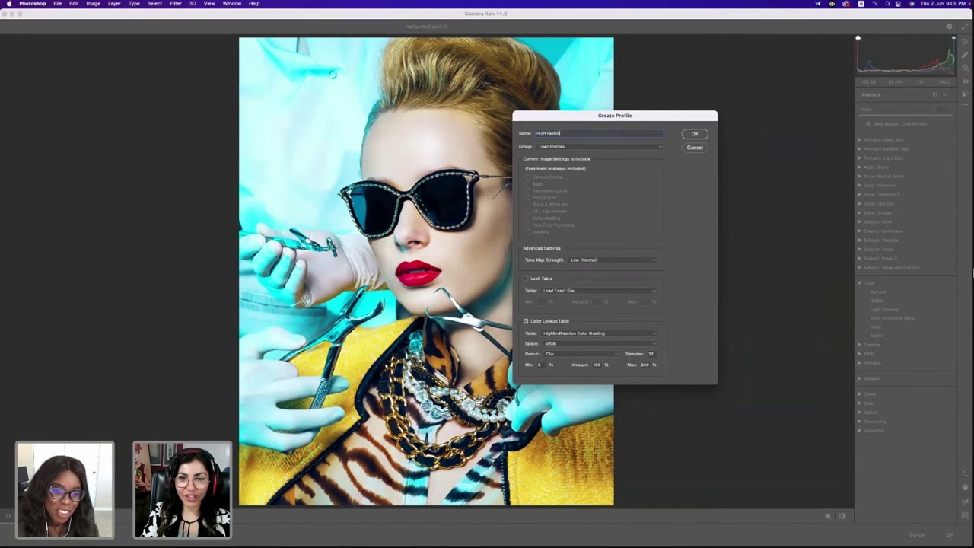
pyautogui.write('n C')
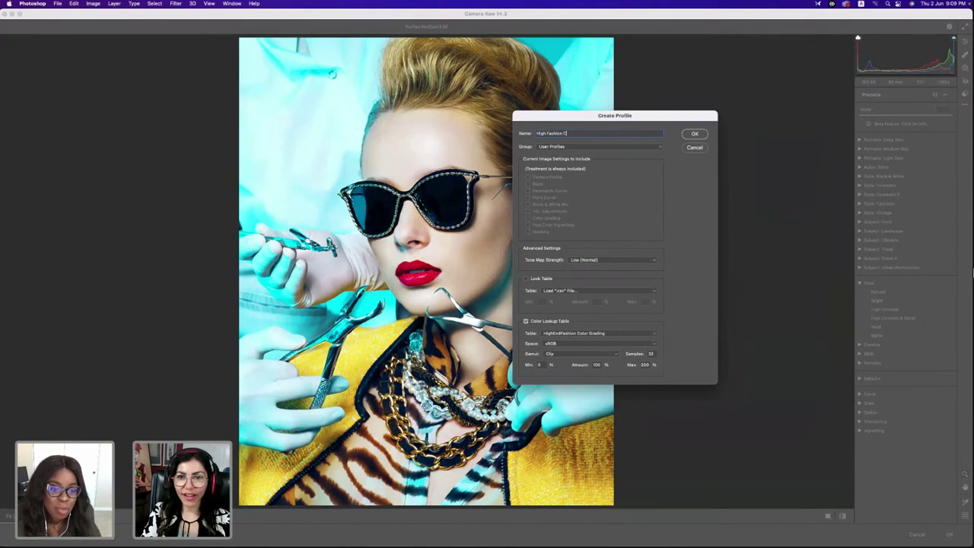
pyautogui.write('olor Grading')
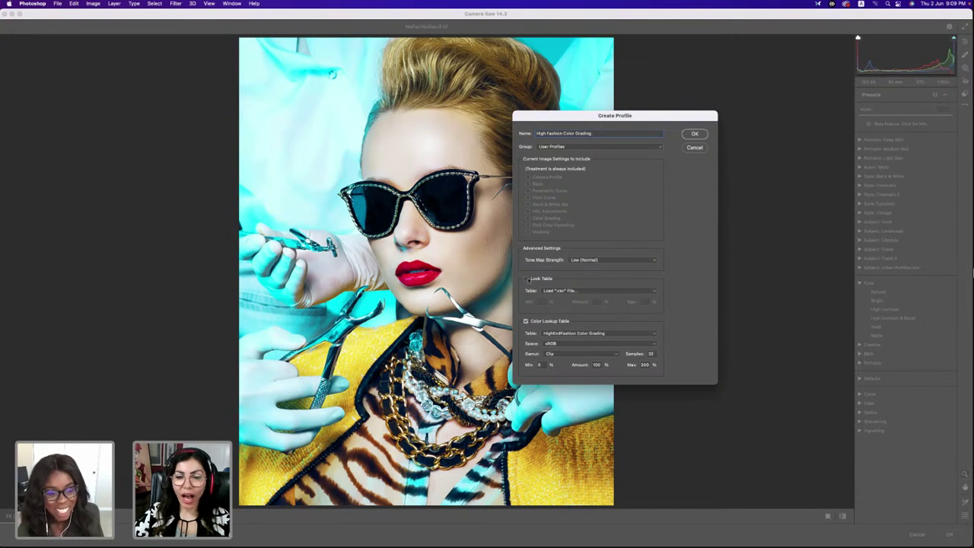
pyautogui.click(526, 278)
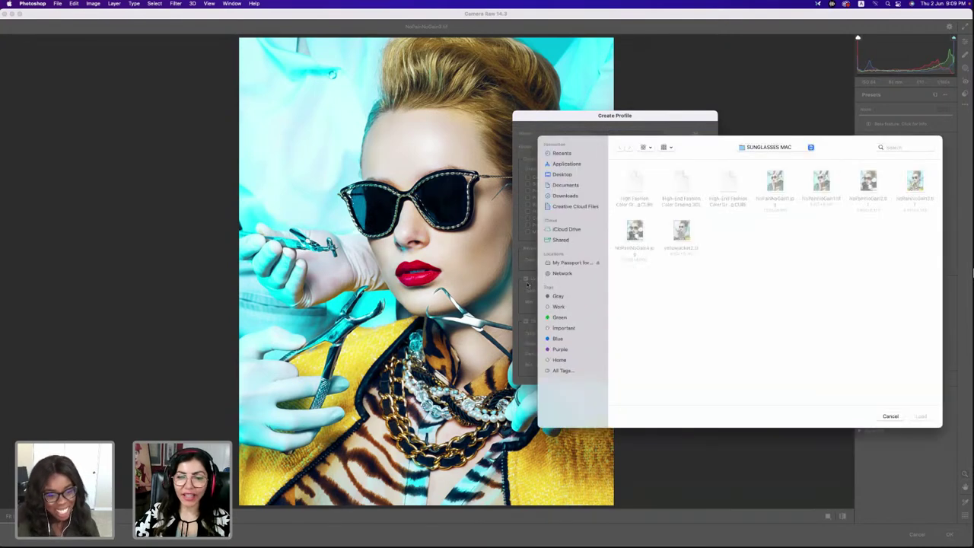
pyautogui.click(891, 416)
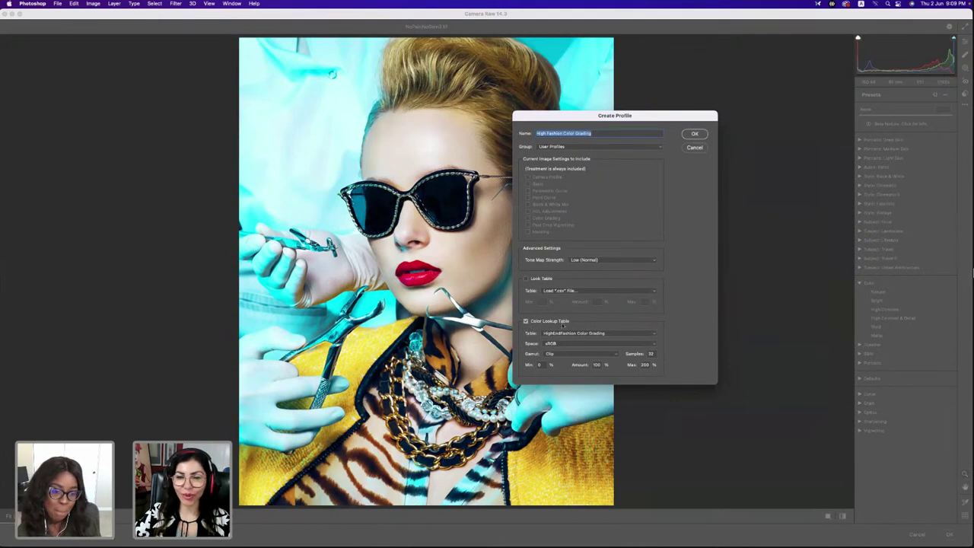
pyautogui.click(695, 148)
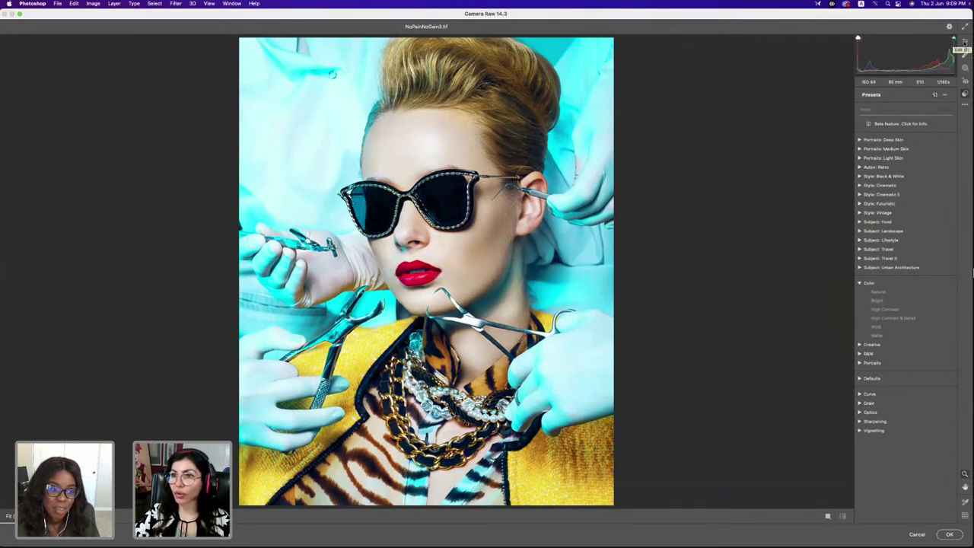
# Apply the High Fashion Color Grading user profile from the Edit panel's Profile Browser
pyautogui.click(965, 42)
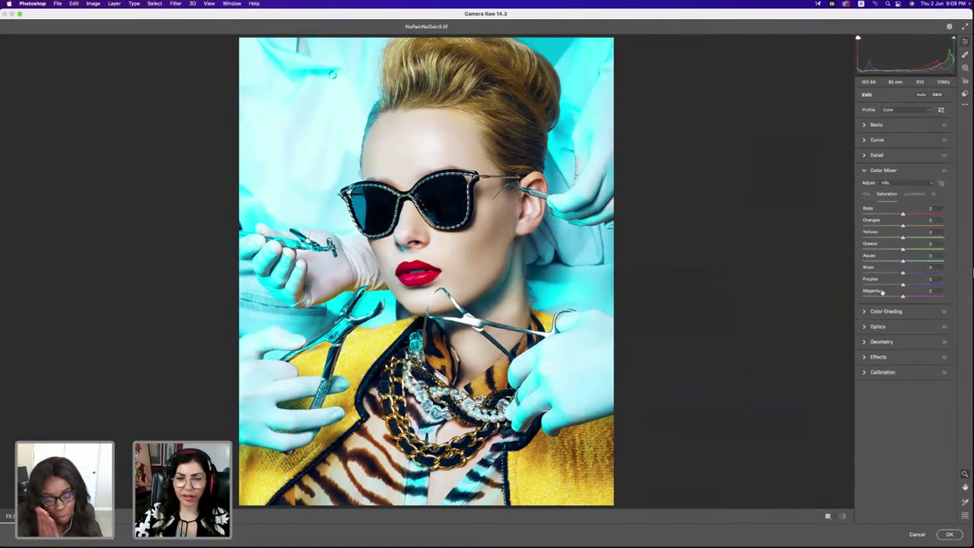
pyautogui.click(941, 110)
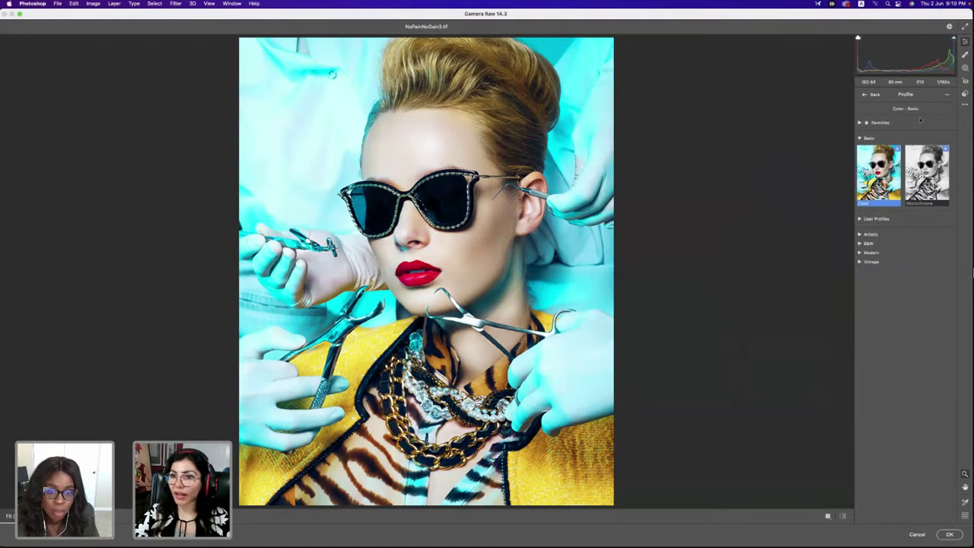
pyautogui.click(875, 219)
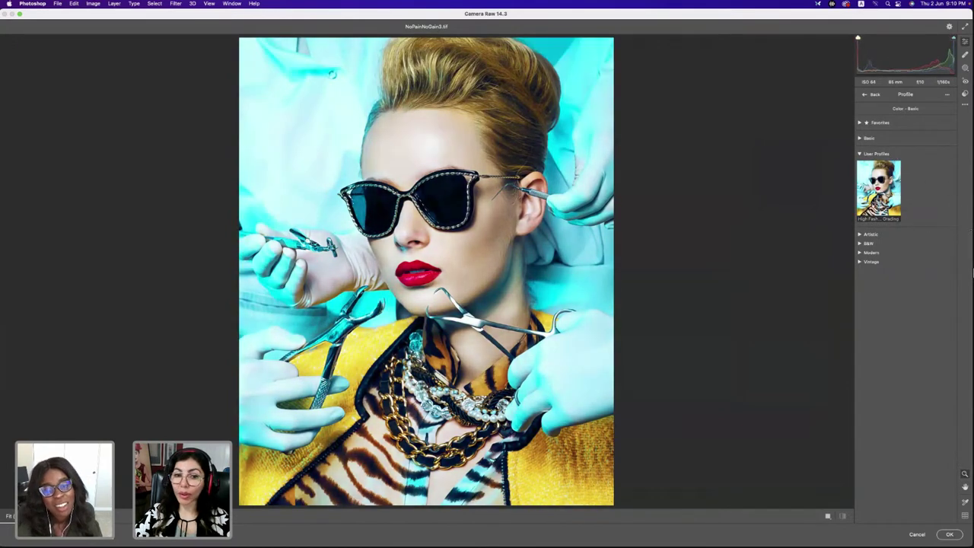
pyautogui.click(896, 167)
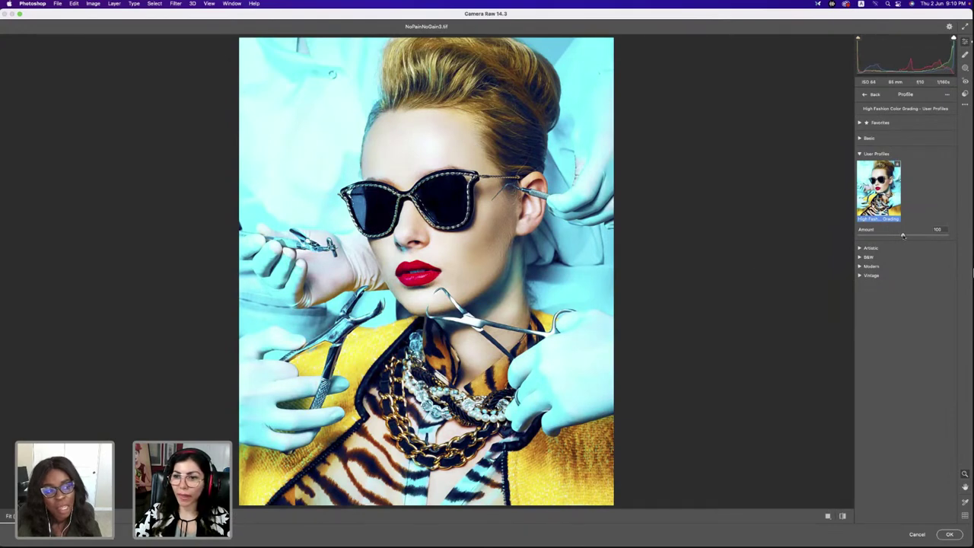
# Set the profile Amount to about 99 and confirm the Camera Raw edit
pyautogui.moveTo(883, 238); pyautogui.dragTo(844, 243)
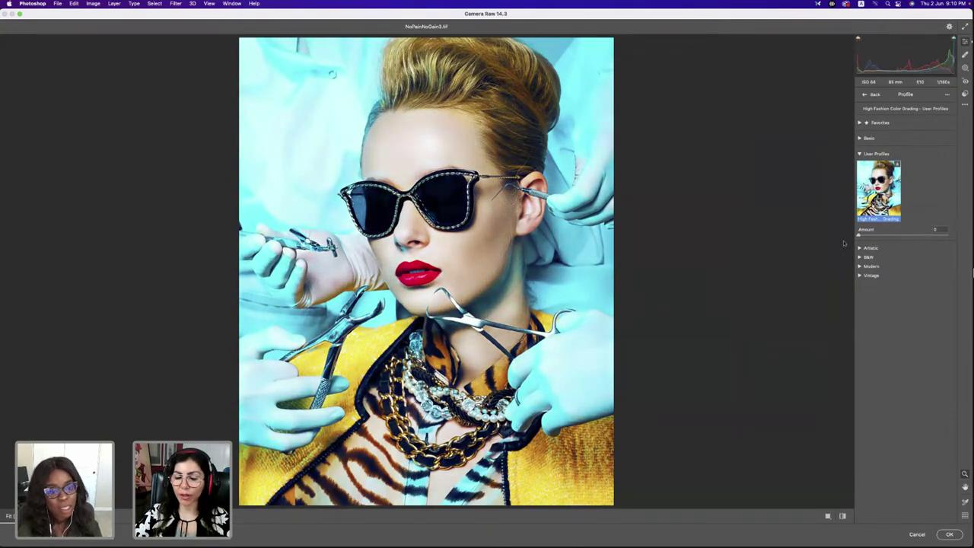
pyautogui.moveTo(859, 235); pyautogui.dragTo(948, 236)
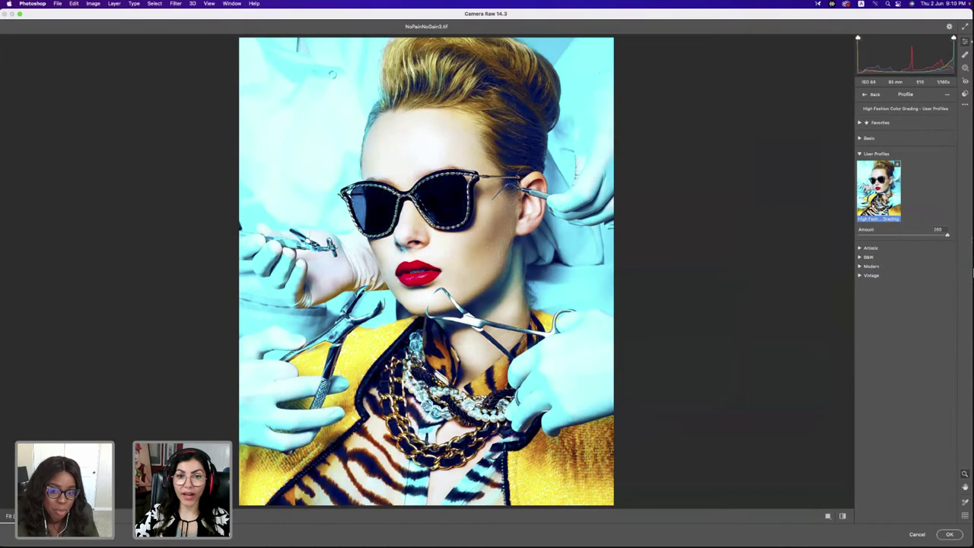
pyautogui.moveTo(947, 236); pyautogui.dragTo(902, 244)
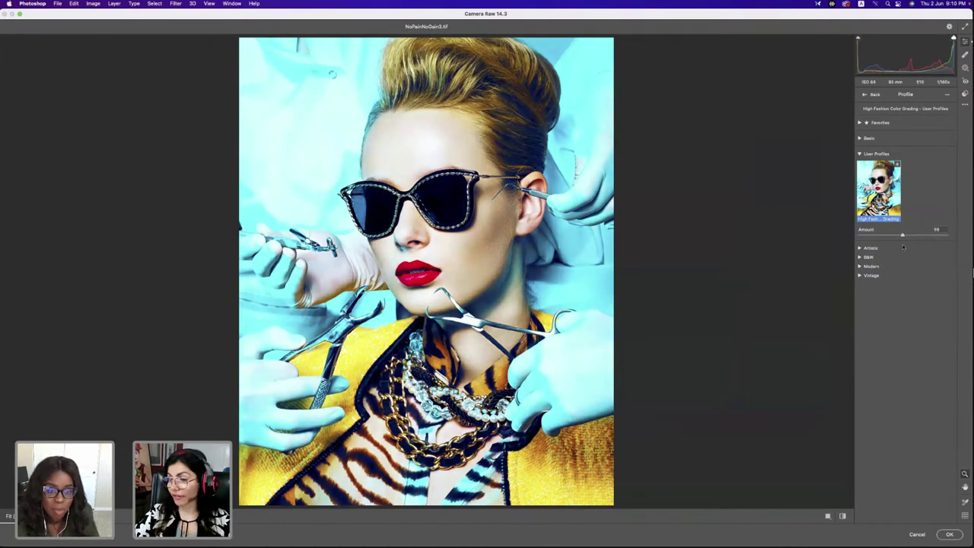
pyautogui.click(950, 534)
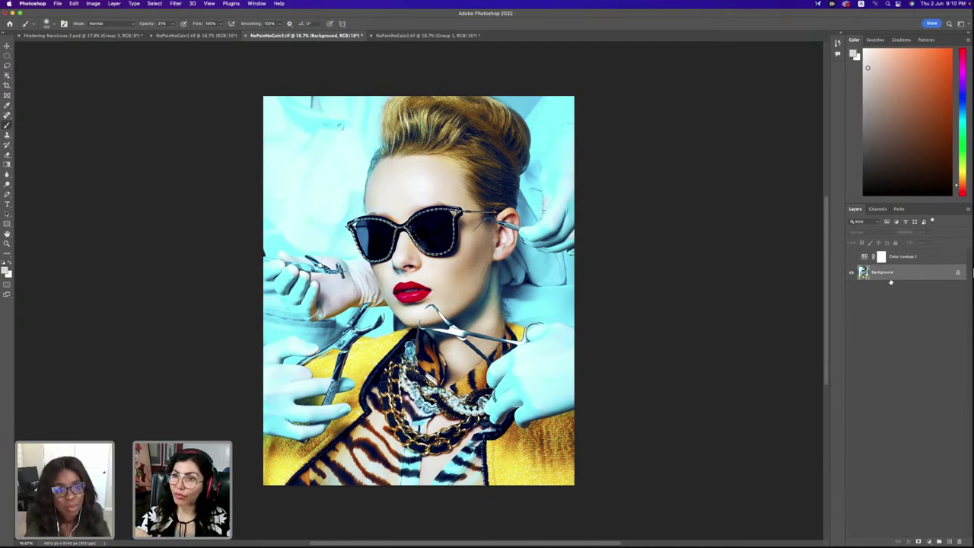
# Show all open windows and spaces with Mission Control (Ctrl+Up)
pyautogui.hotkey('ctrl', 'Up')
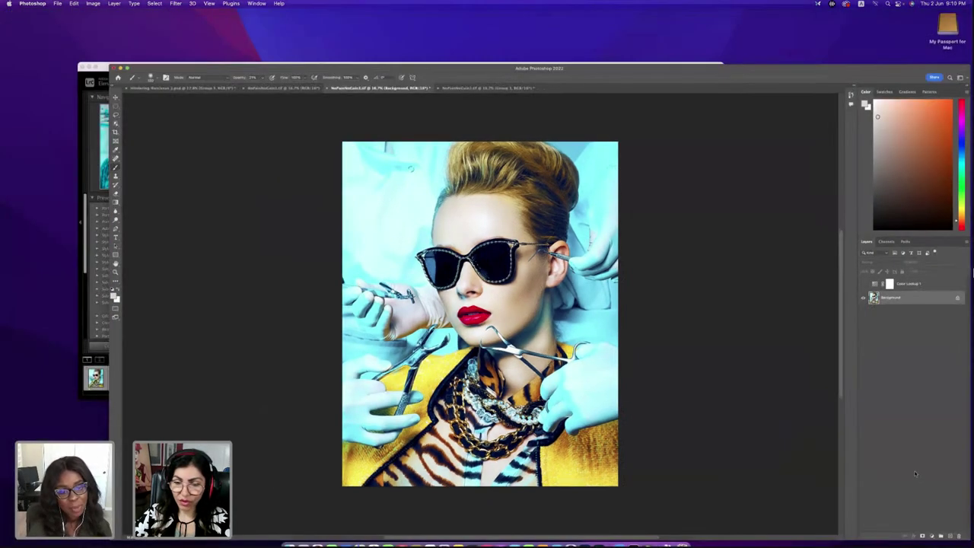
# Bring Lightroom Classic forward and flip between the NoPainNoGain photos in the filmstrip
pyautogui.click(599, 536)
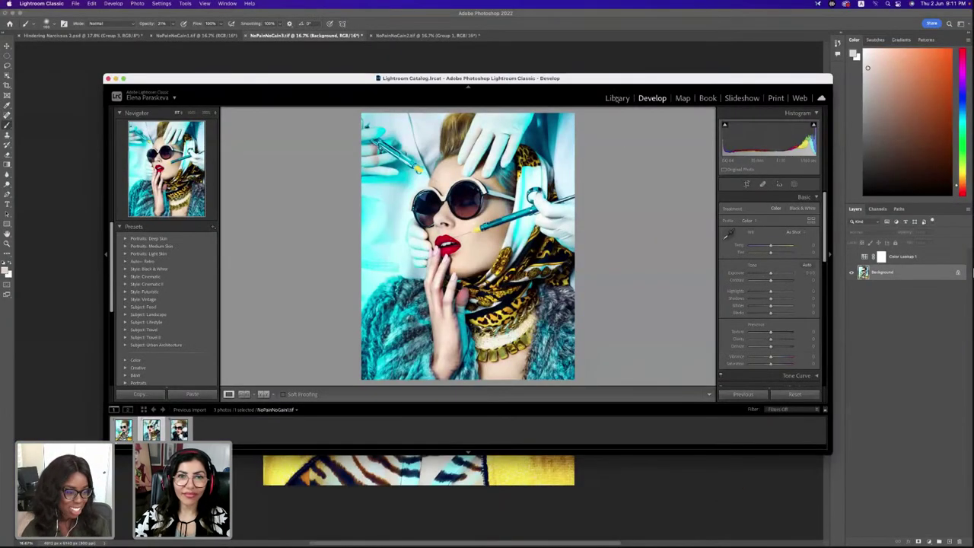
pyautogui.moveTo(359, 84); pyautogui.dragTo(352, 89)
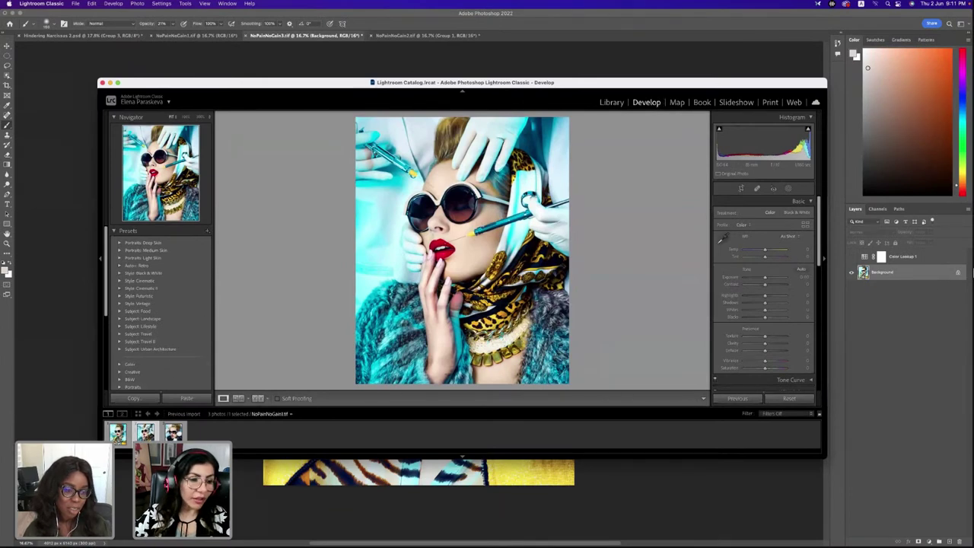
pyautogui.press('Left')
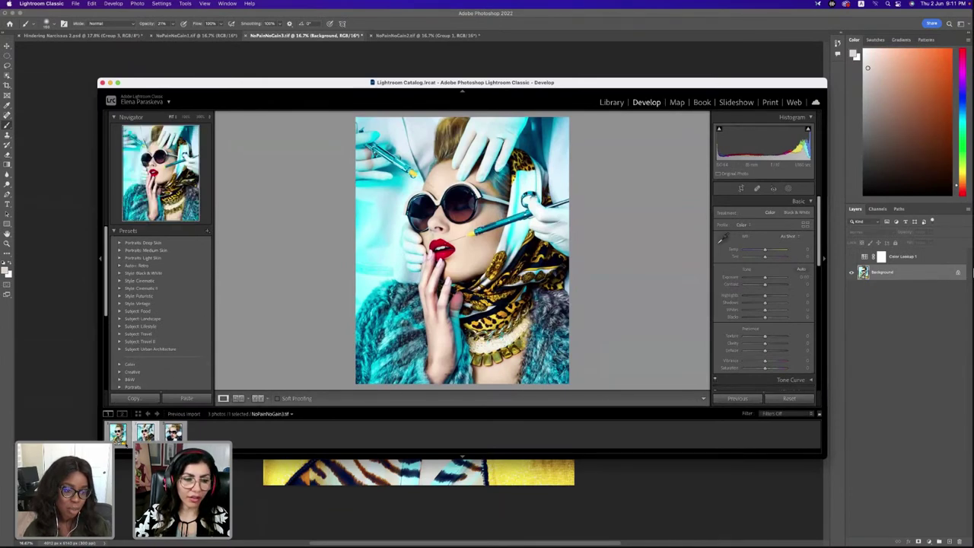
pyautogui.press('Right')
pyautogui.press('Right')
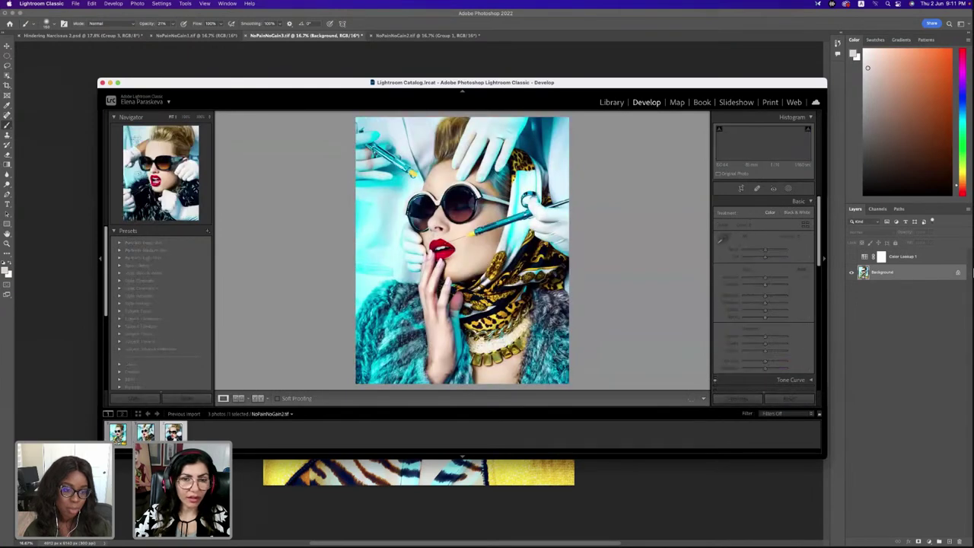
pyautogui.press('Right')
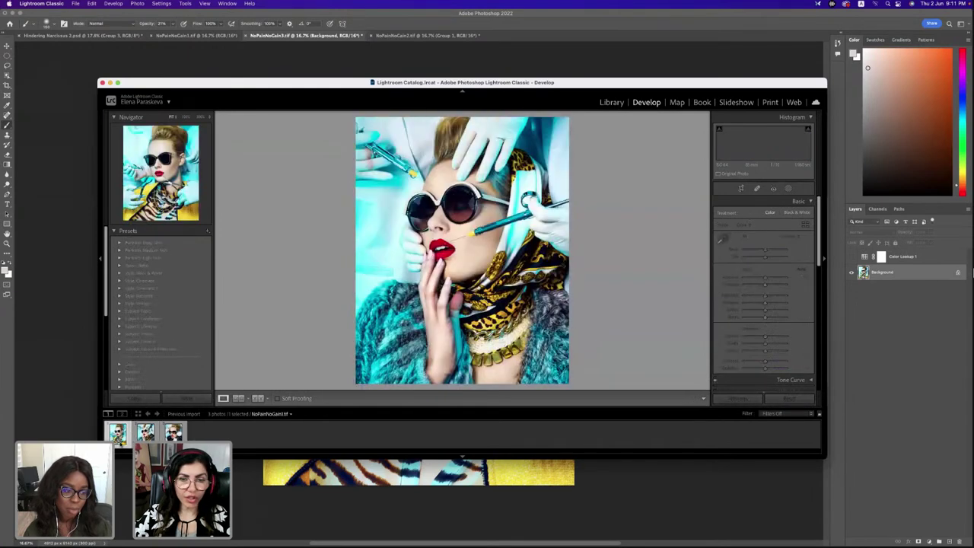
pyautogui.press('Left')
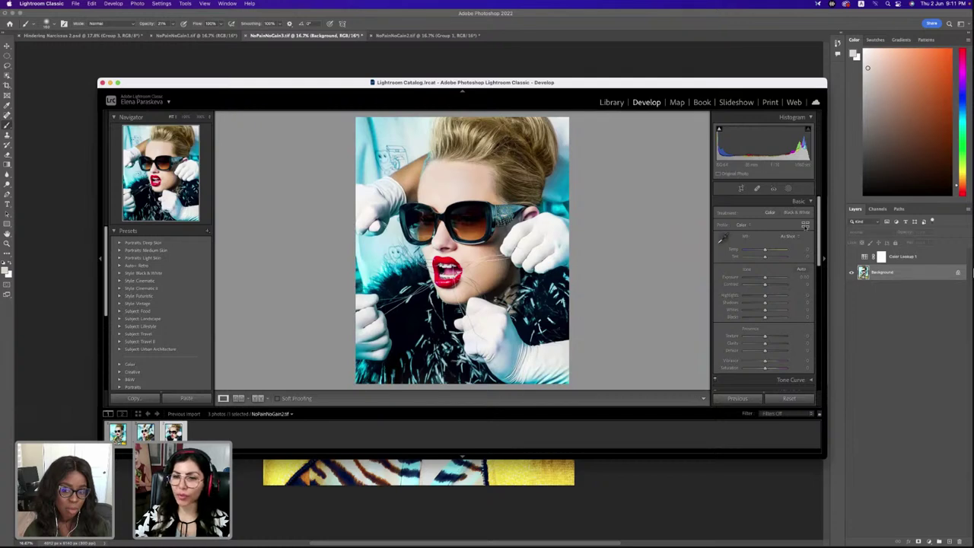
# Check the Favorites profiles and the + menu, then close the window to prompt quitting
pyautogui.click(805, 227)
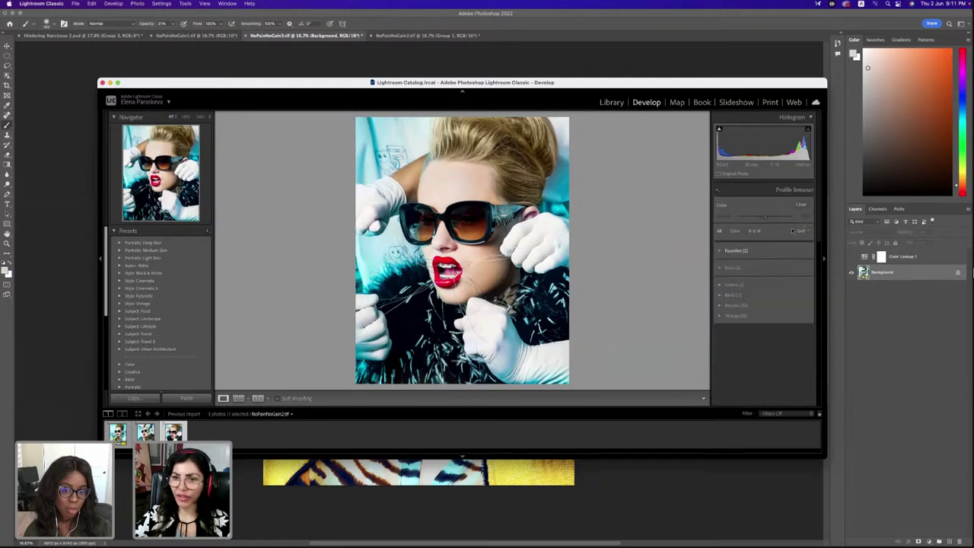
pyautogui.click(737, 251)
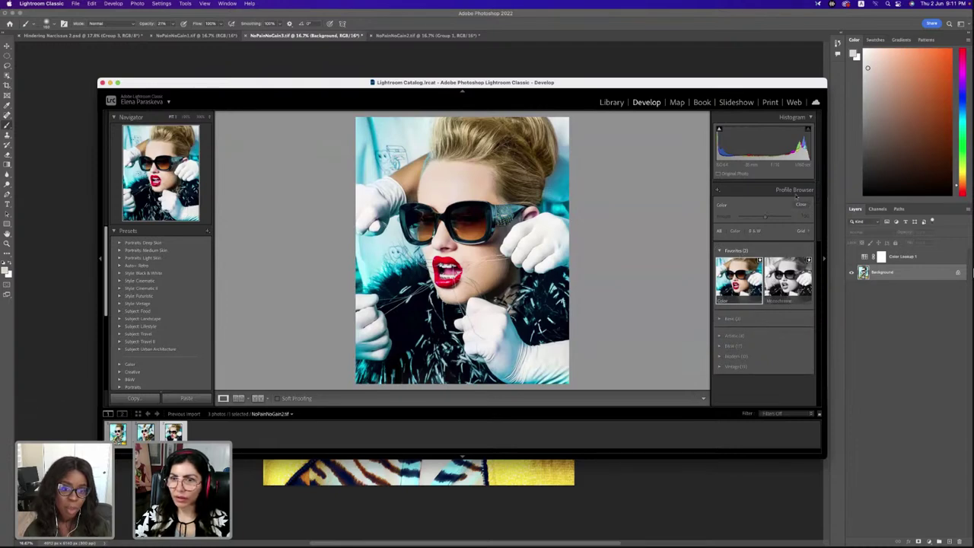
pyautogui.click(717, 191)
pyautogui.click(784, 189)
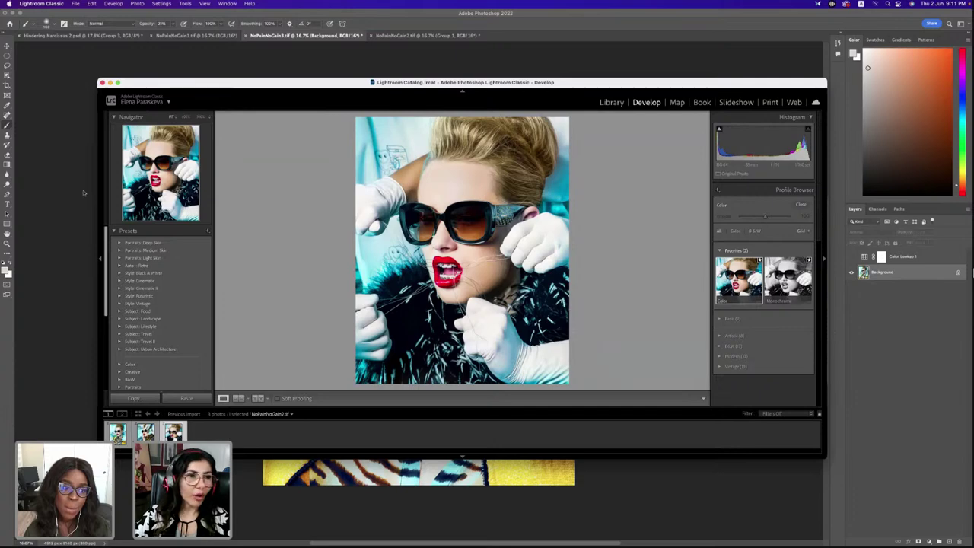
pyautogui.click(102, 82)
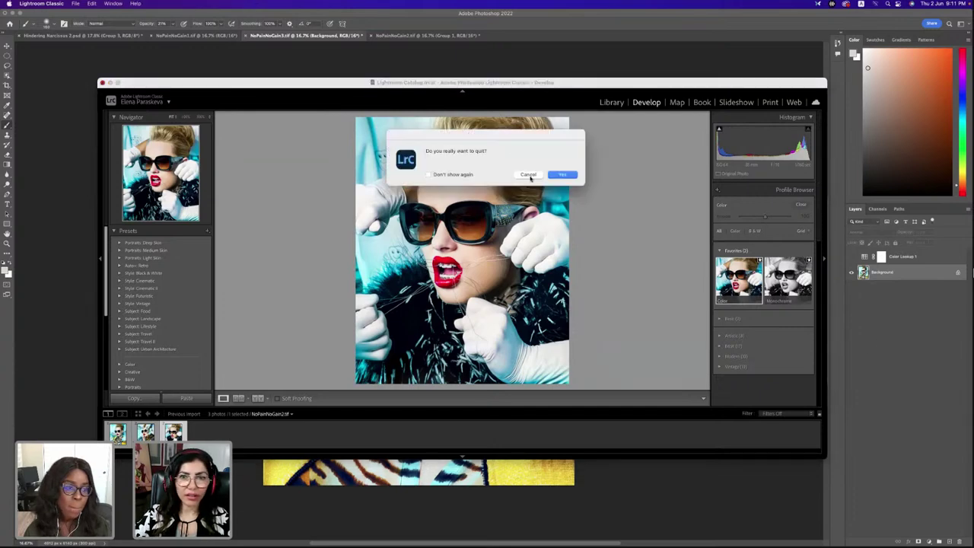
# Confirm quitting, relaunch Lightroom Classic from the Dock and open the Profile Browser for the user profile
pyautogui.click(562, 176)
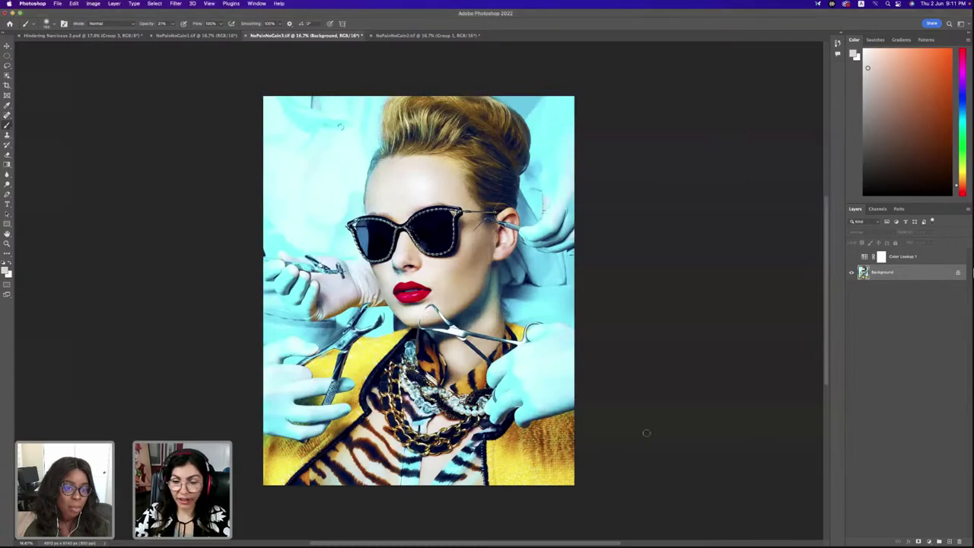
pyautogui.hotkey('ctrl', 'Up')
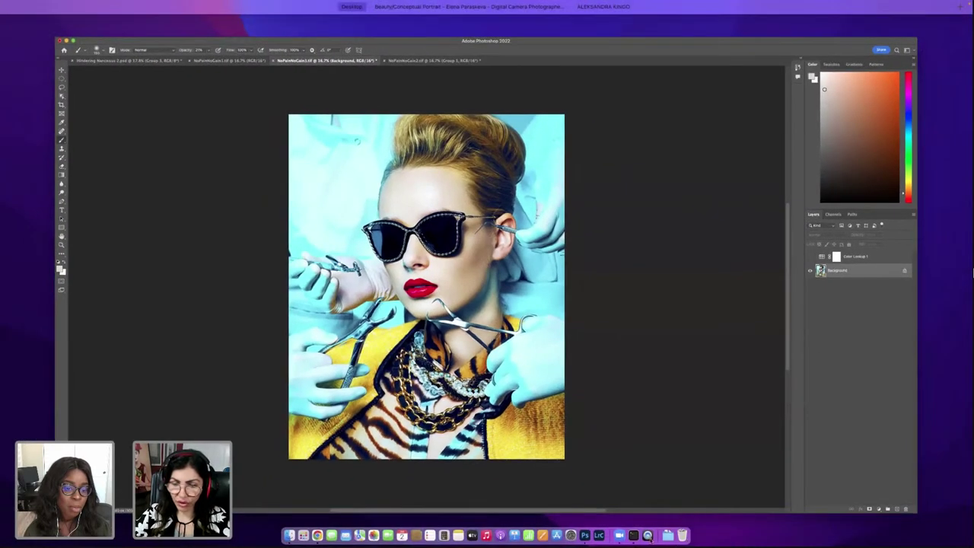
pyautogui.click(599, 535)
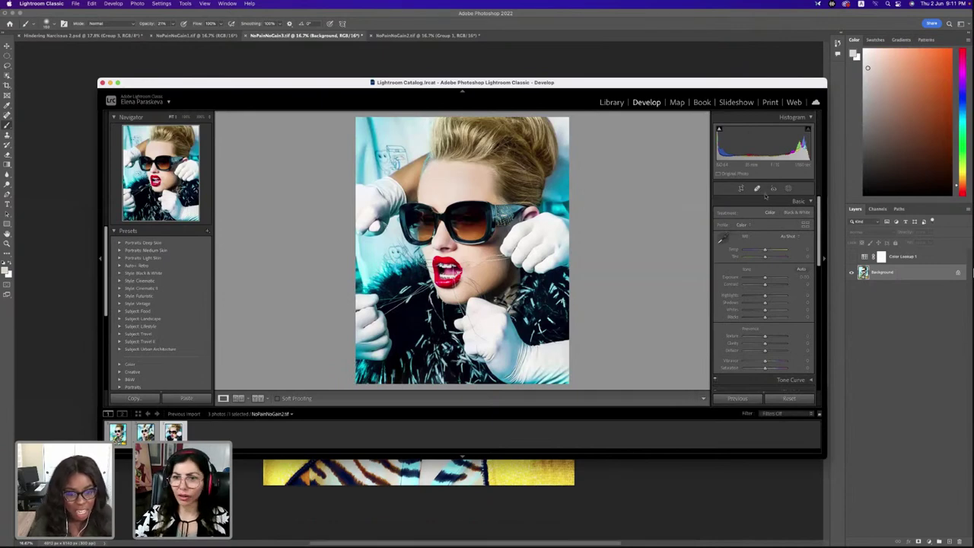
pyautogui.click(806, 226)
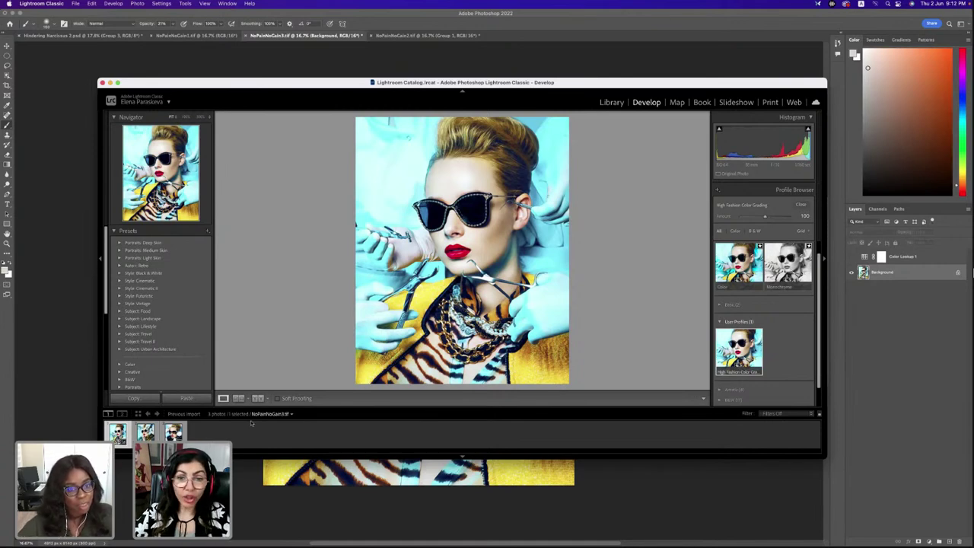
# Copy all develop settings from the first filmstrip photo
pyautogui.rightClick(117, 436)
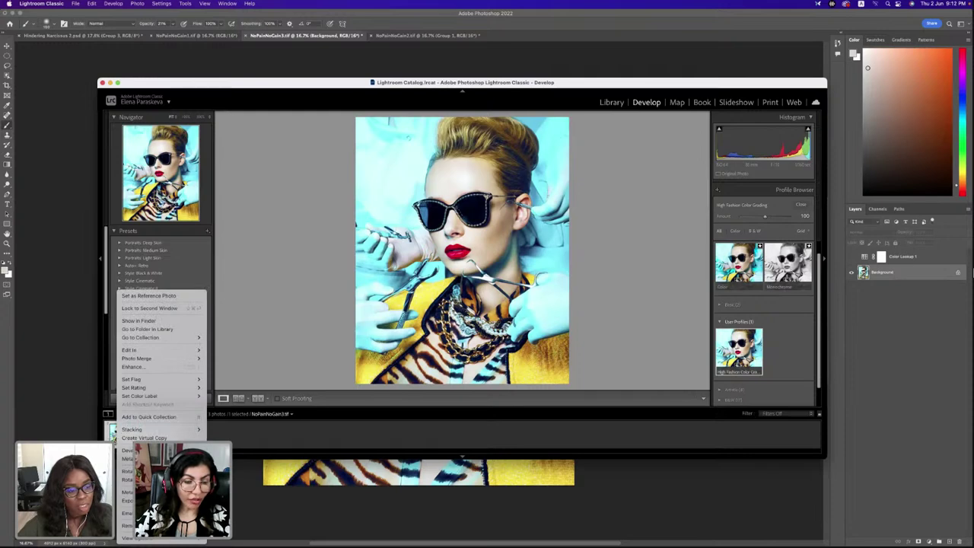
pyautogui.moveTo(126, 450)
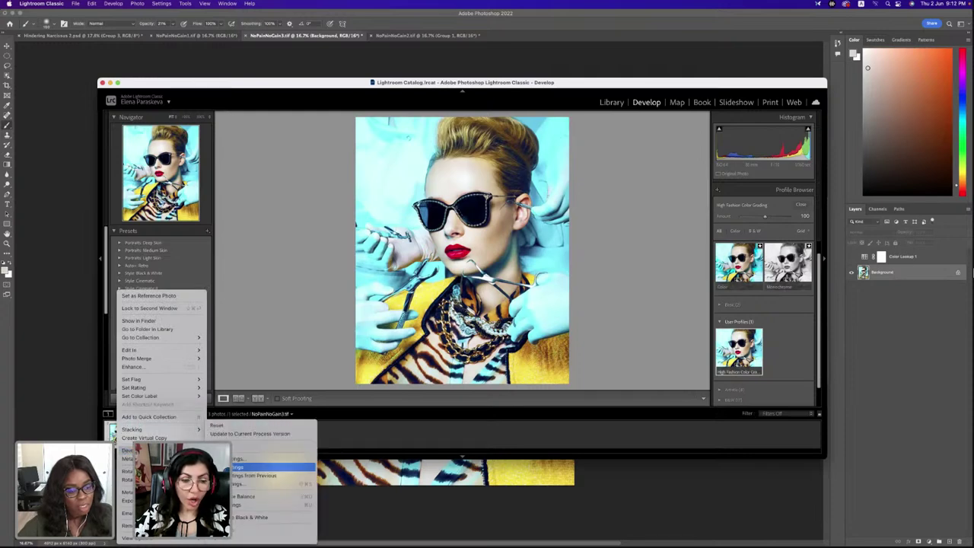
pyautogui.click(258, 459)
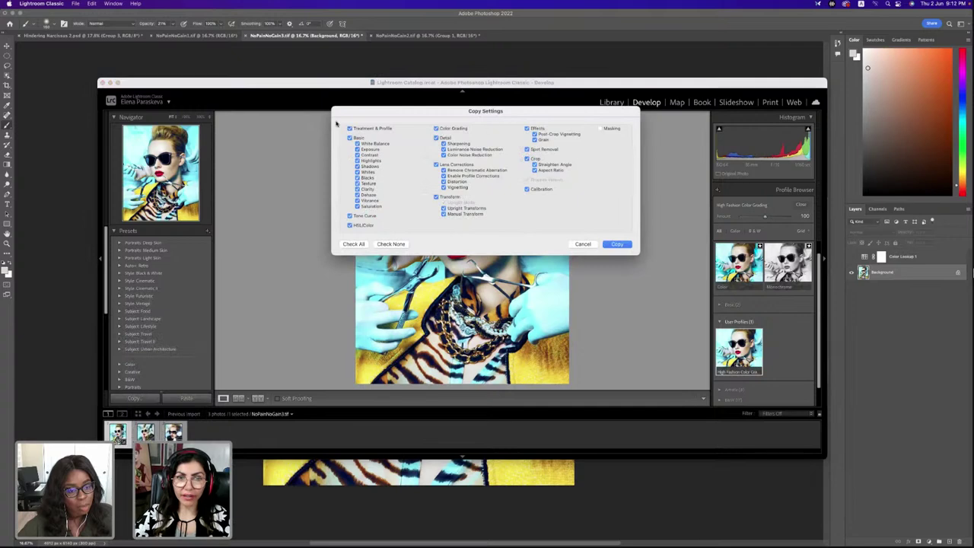
pyautogui.click(625, 245)
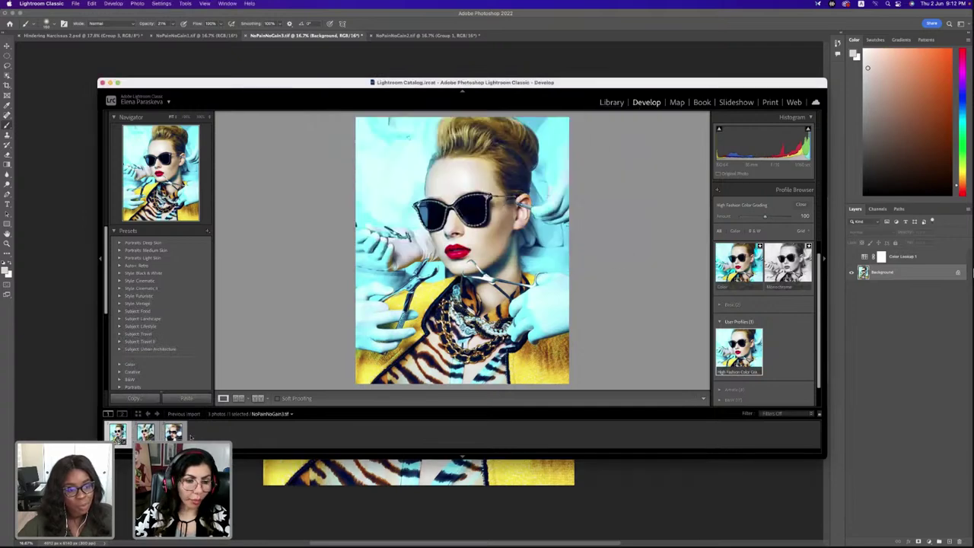
# Select the second photo as well and paste the High Fashion Color Grading settings onto it
pyautogui.press('Right')
pyautogui.press('Right')
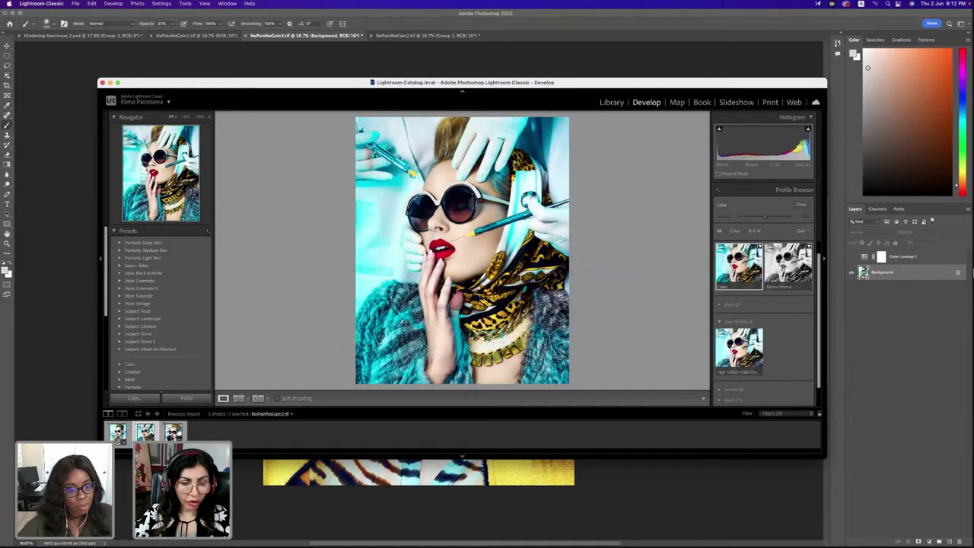
pyautogui.hotkey('shift', 'Left')
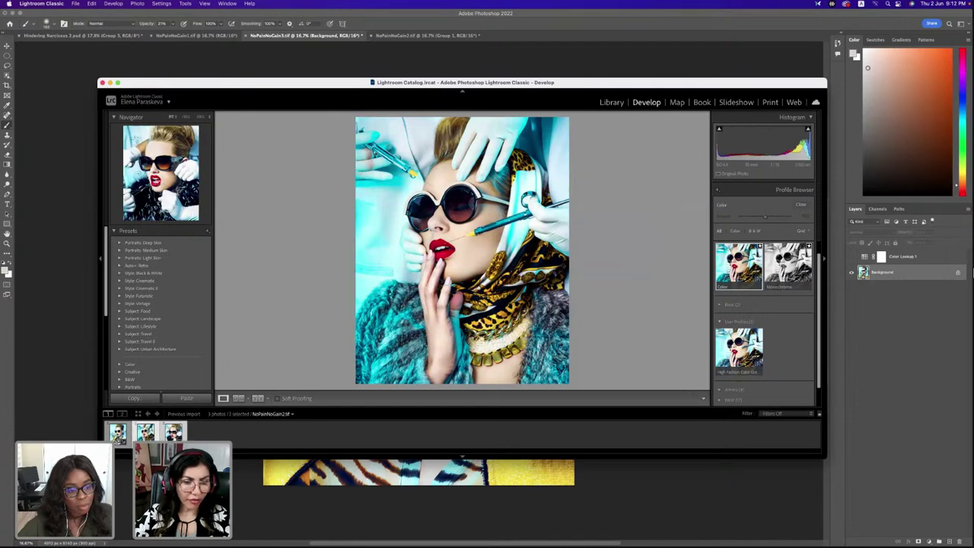
pyautogui.rightClick(164, 432)
pyautogui.moveTo(236, 450)
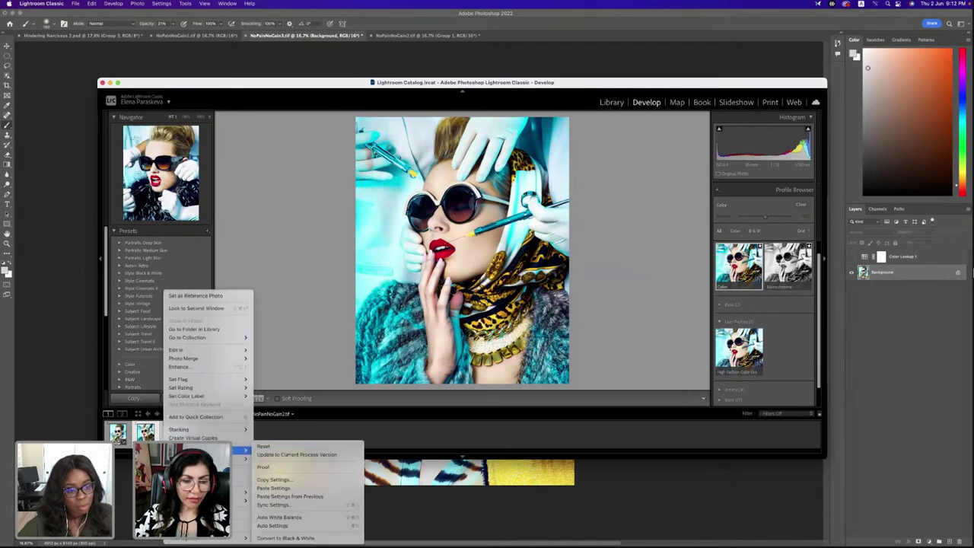
pyautogui.click(280, 488)
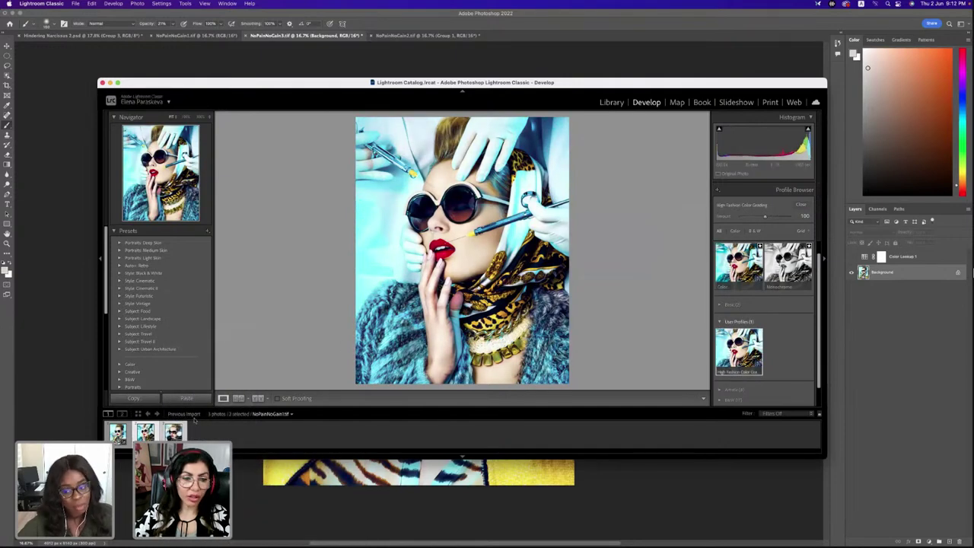
pyautogui.press('Right')
pyautogui.press('Right')
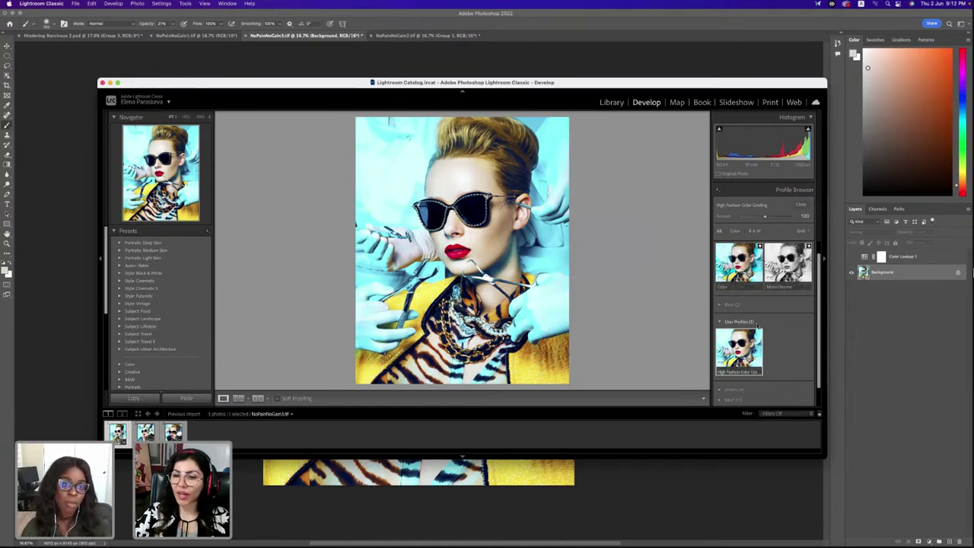
# Quit Lightroom and select the Color Lookup 1 layer mask in Photoshop
pyautogui.click(102, 83)
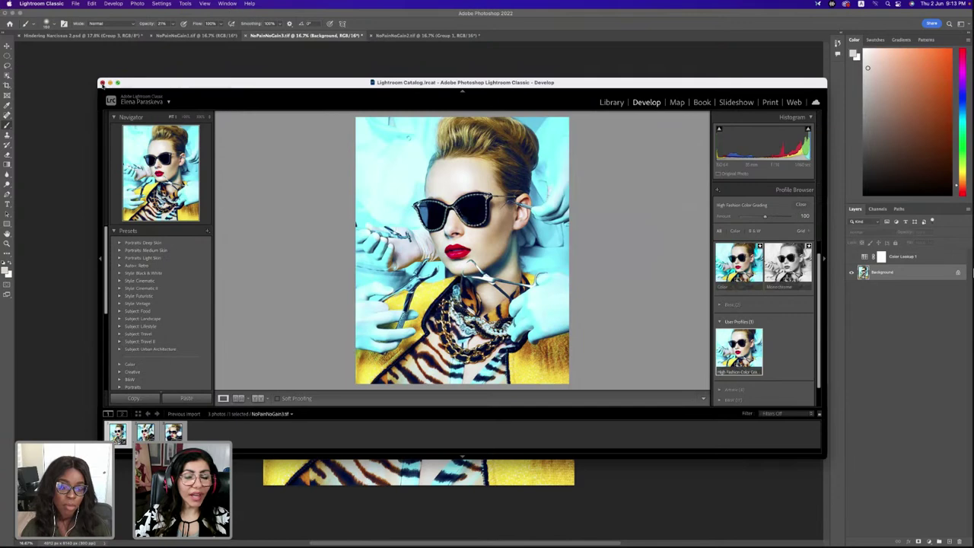
pyautogui.click(563, 175)
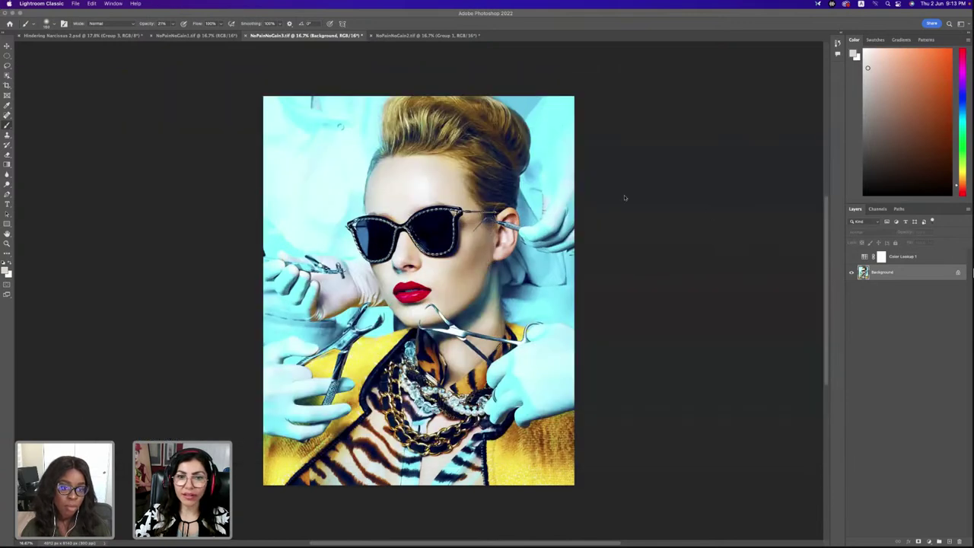
pyautogui.click(865, 261)
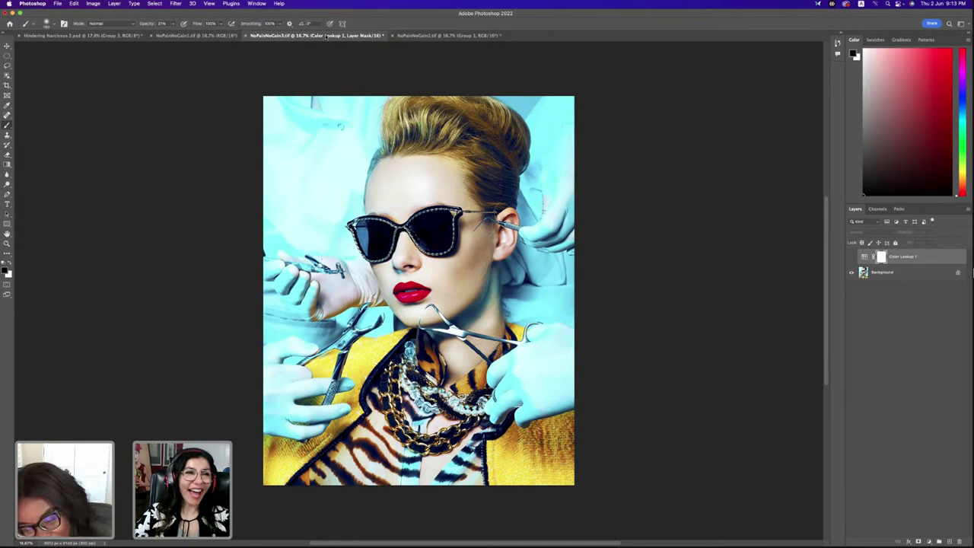
# Switch between the Hindering Narcissus 2, NoPainNoGain3 and NoPainNoGain1 tabs, ending on NoPainNoGain1.tif
pyautogui.click(80, 36)
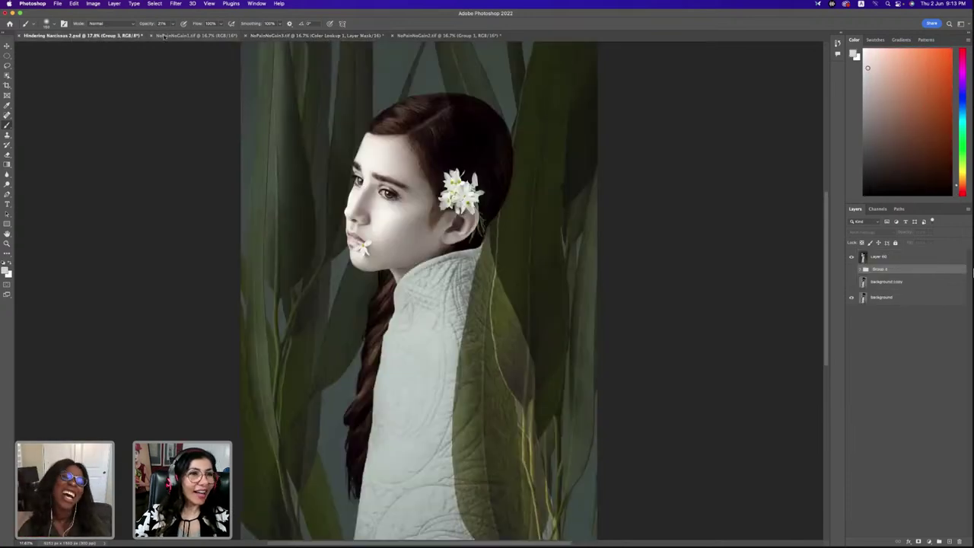
pyautogui.click(194, 35)
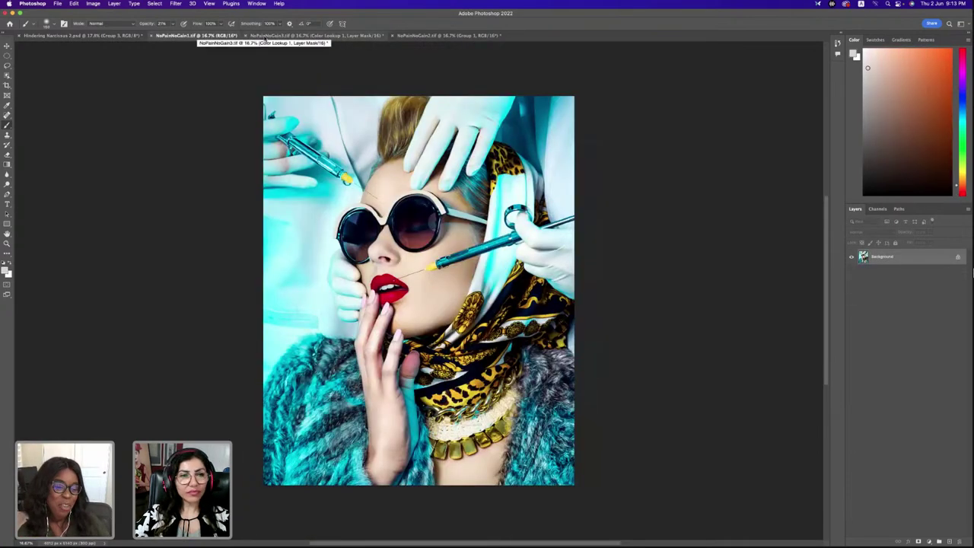
pyautogui.click(90, 37)
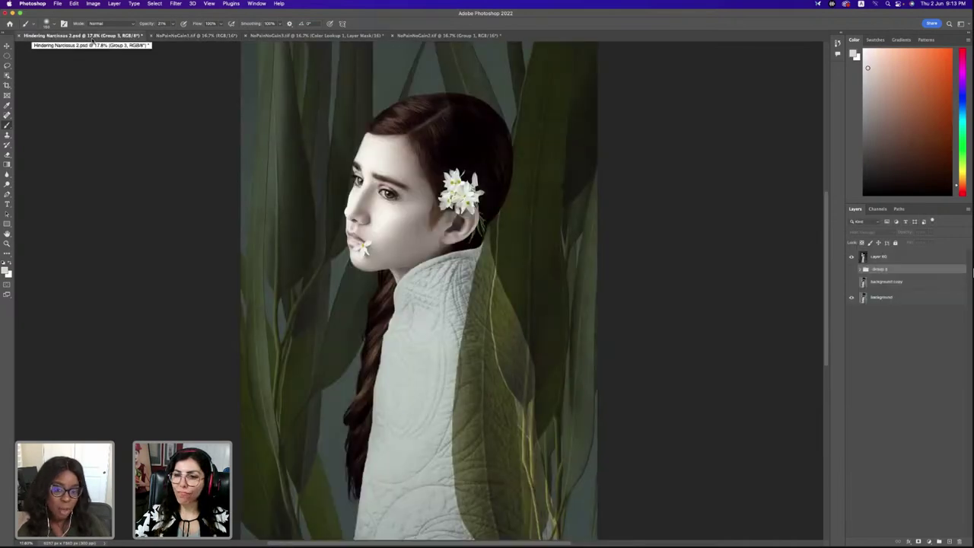
pyautogui.click(196, 36)
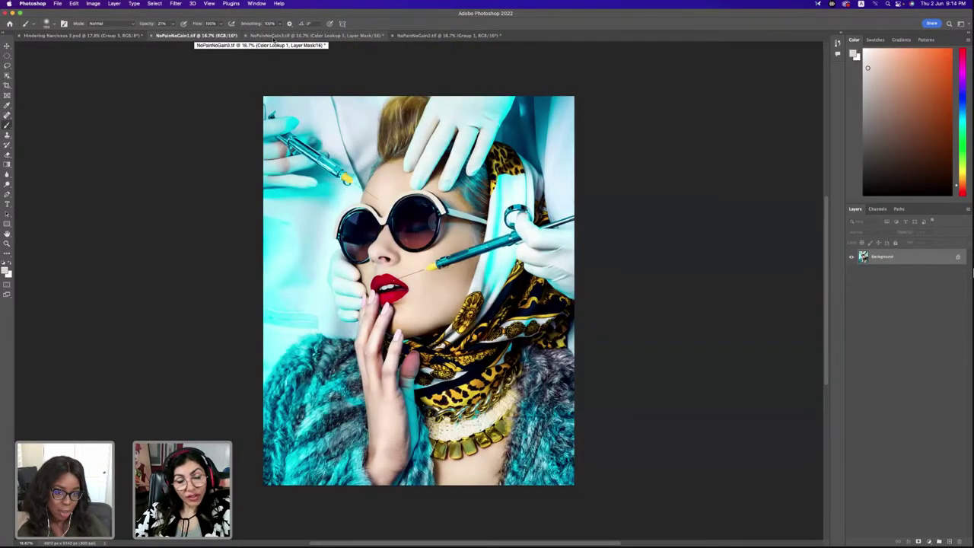
pyautogui.click(274, 35)
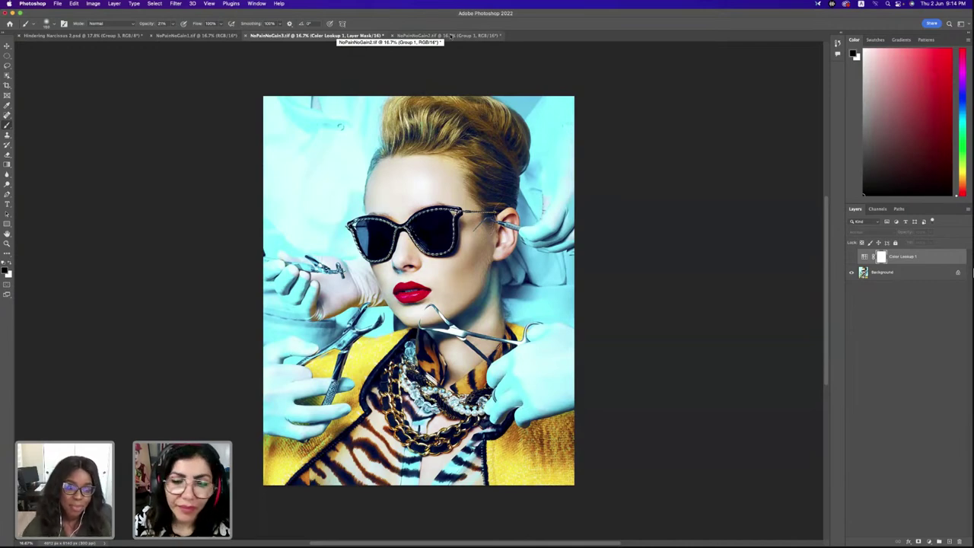
pyautogui.click(196, 36)
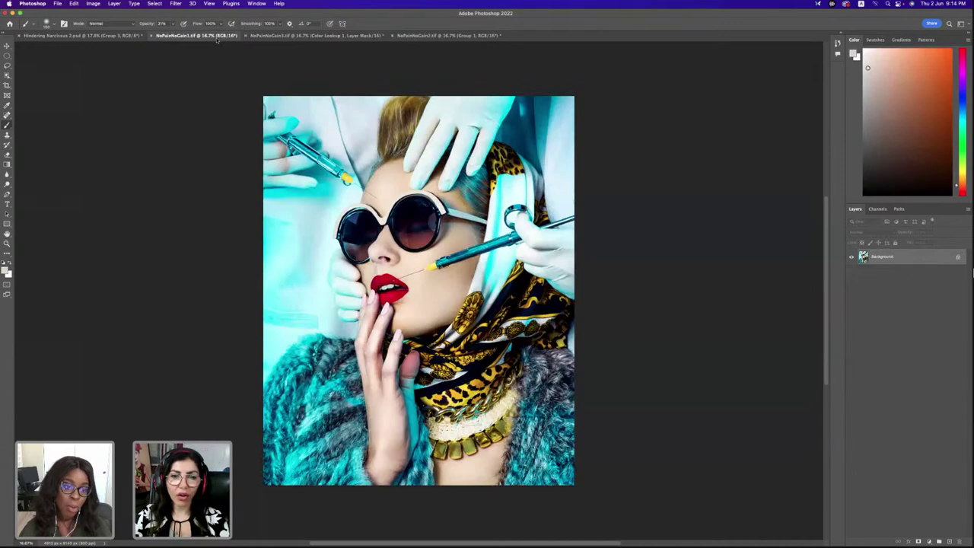
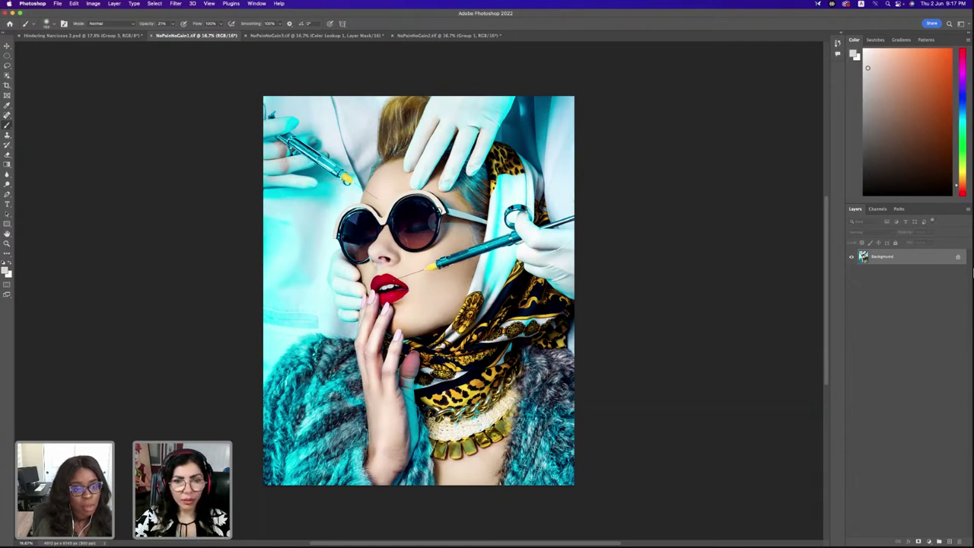
# Cycle through NoPainNoGain3, NoPainNoGain2 and NoPainNoGain1, settling on NoPainNoGain2.tif
pyautogui.click(316, 35)
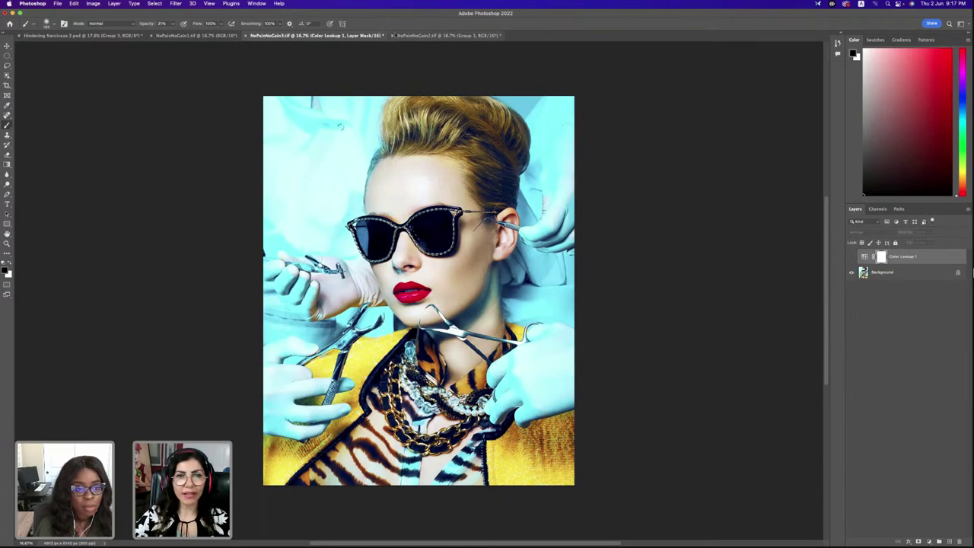
pyautogui.click(400, 36)
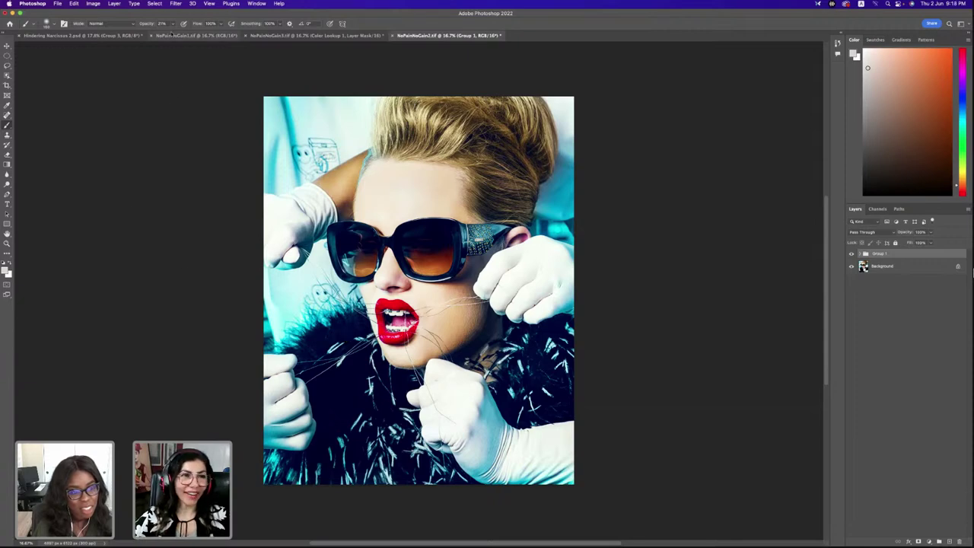
pyautogui.click(173, 36)
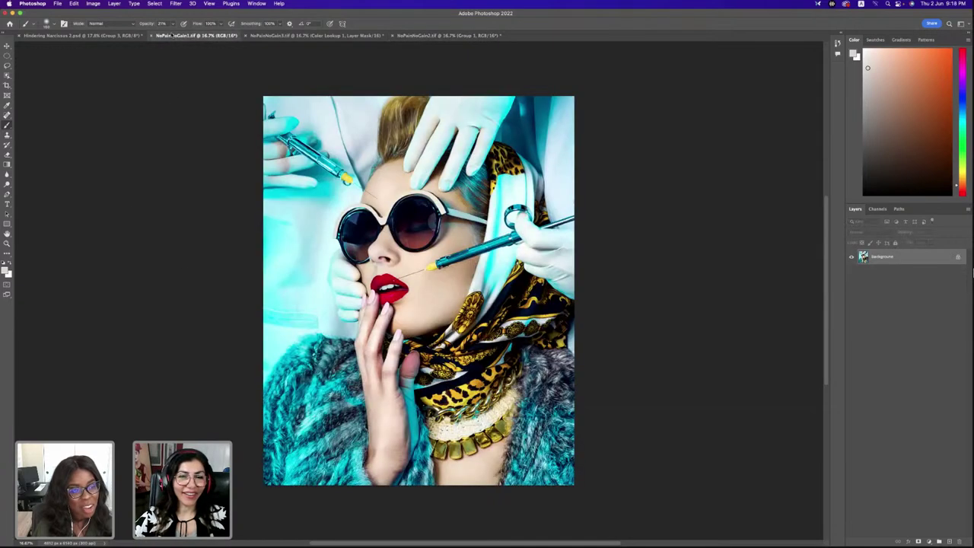
pyautogui.click(297, 37)
pyautogui.click(403, 35)
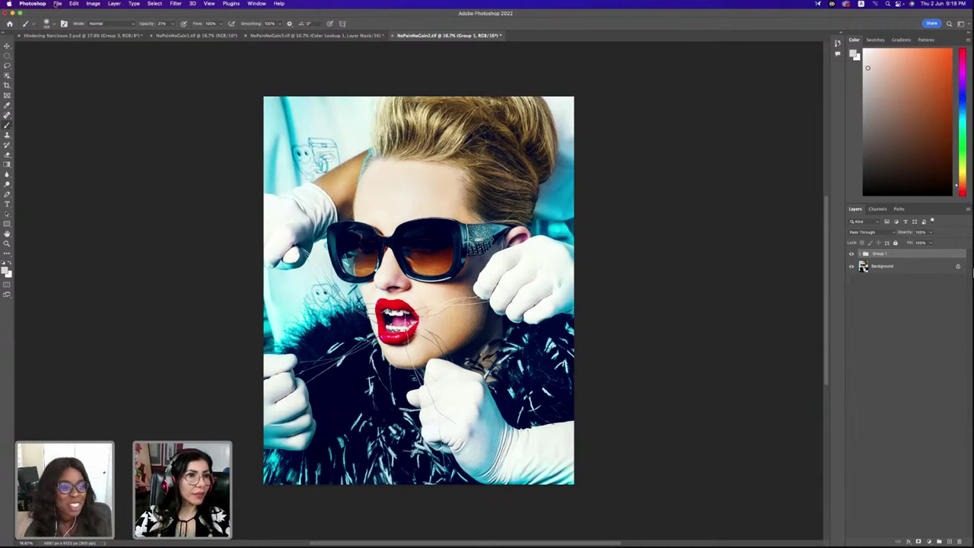
# Open Hindering Narcissus 4.psd from File > Open Recent
pyautogui.click(57, 4)
pyautogui.moveTo(73, 41)
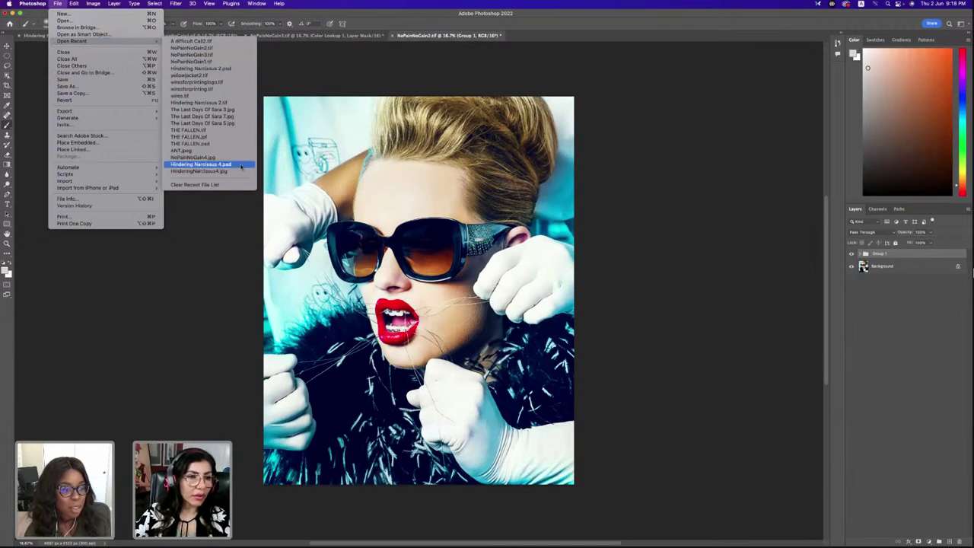
pyautogui.click(241, 166)
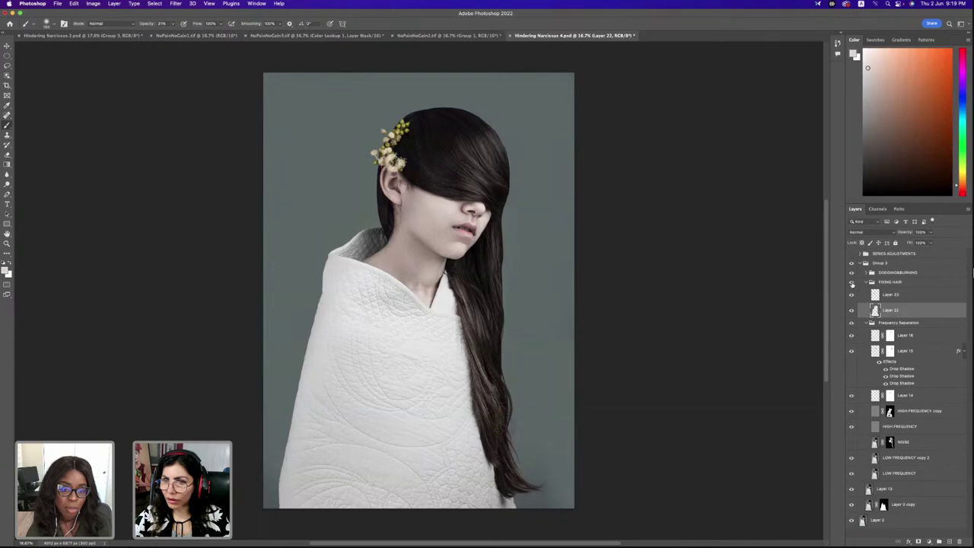
pyautogui.click(852, 283)
pyautogui.click(852, 283)
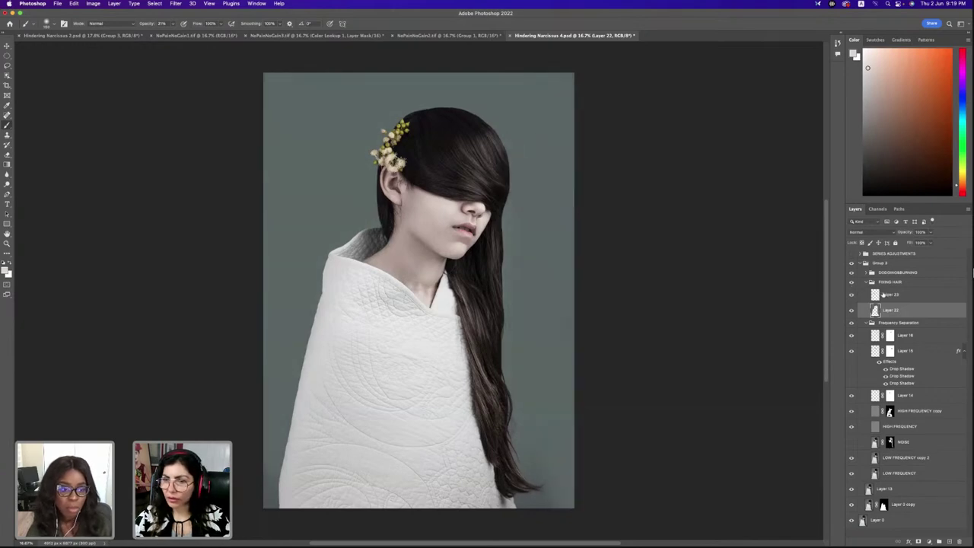
pyautogui.click(877, 295)
pyautogui.click(851, 296)
pyautogui.click(850, 295)
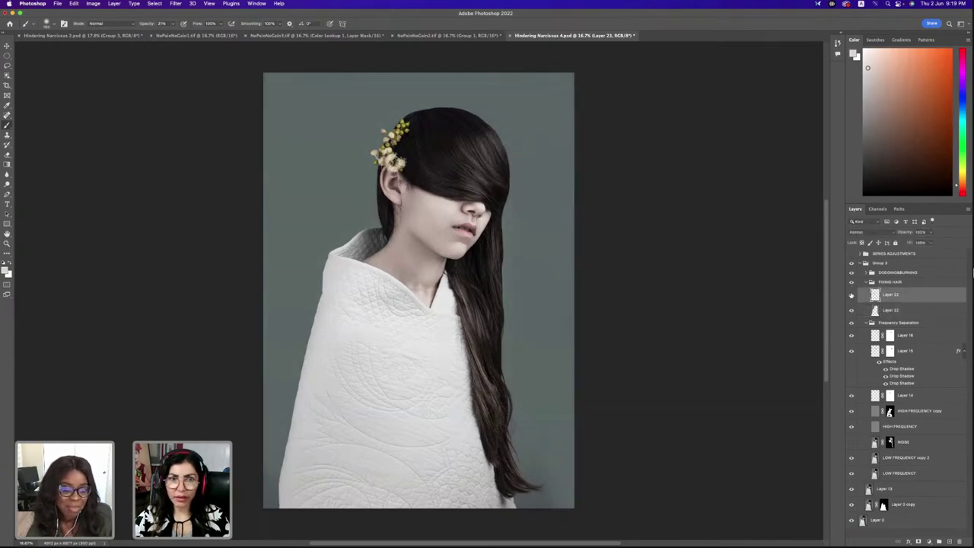
pyautogui.click(850, 296)
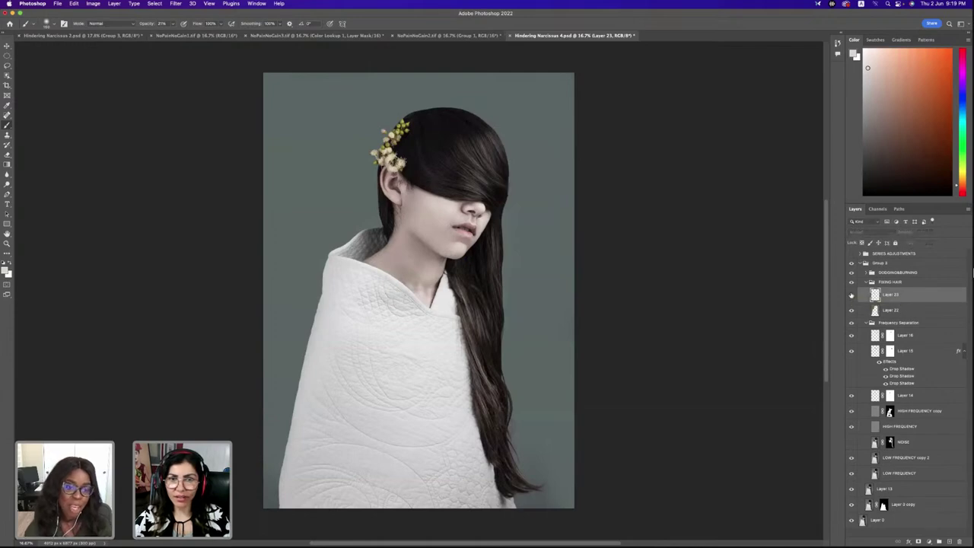
pyautogui.click(851, 296)
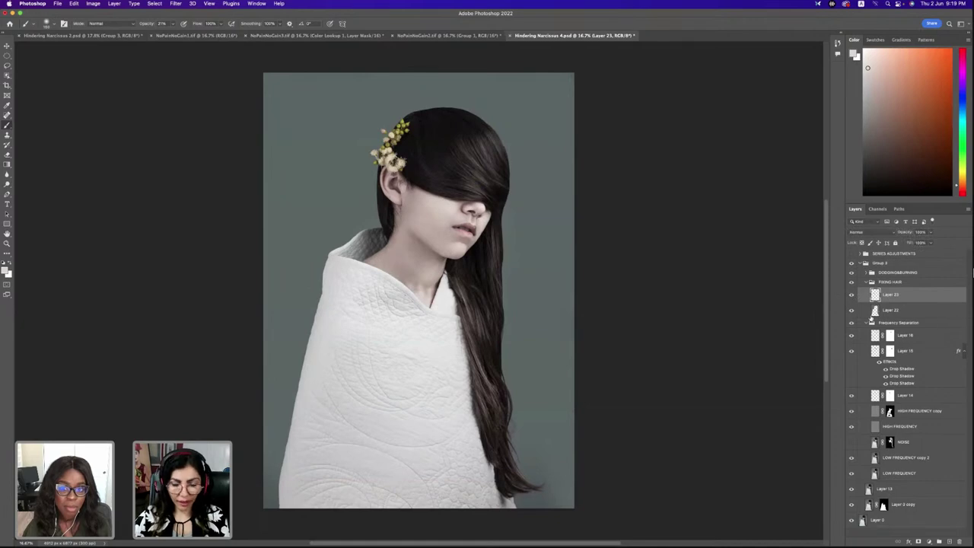
pyautogui.press('z')
pyautogui.moveTo(455, 228); pyautogui.dragTo(456, 227)
pyautogui.press('b')
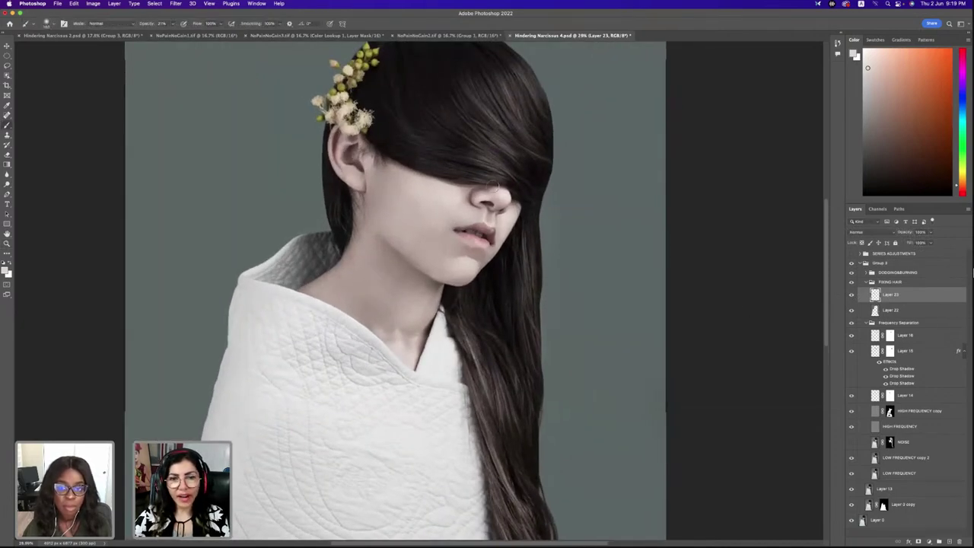
pyautogui.click(852, 309)
pyautogui.click(852, 310)
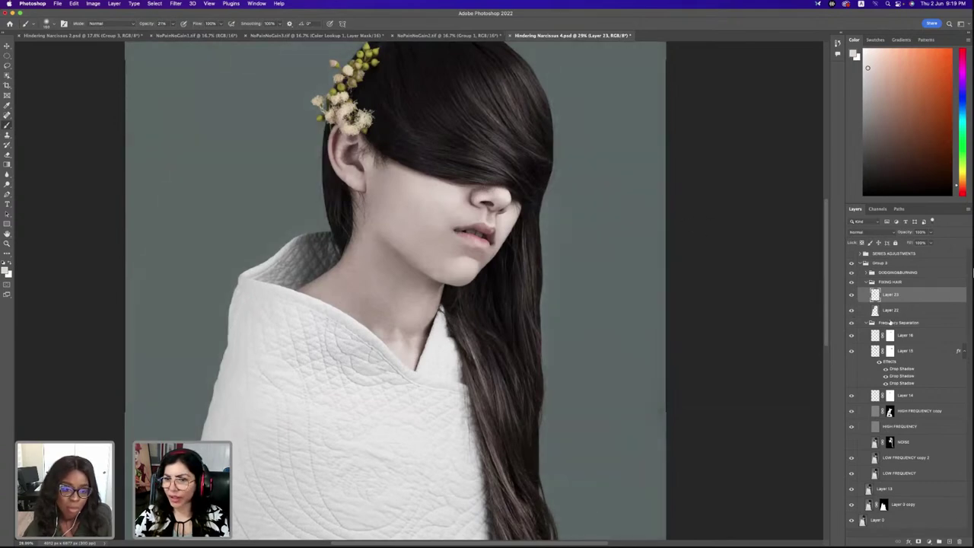
pyautogui.click(852, 324)
pyautogui.click(851, 325)
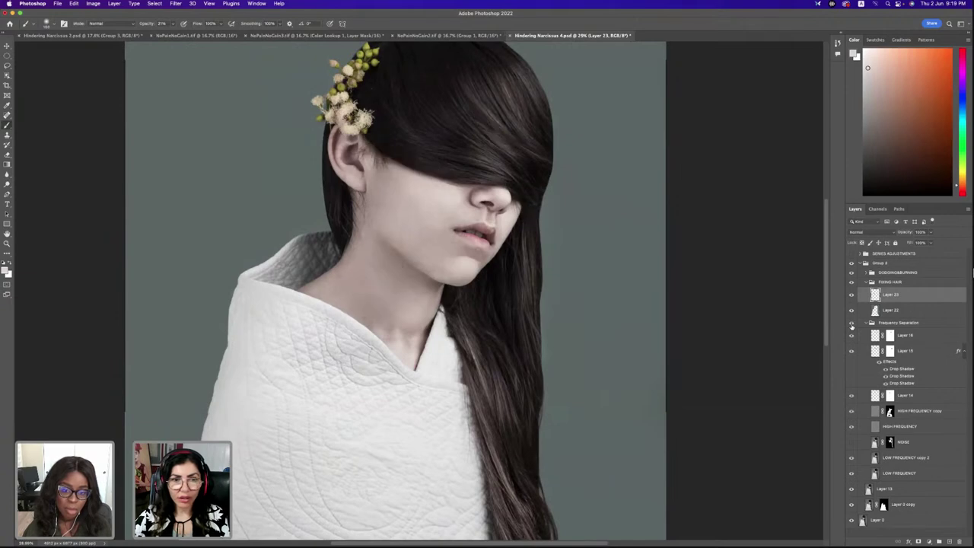
pyautogui.click(852, 324)
pyautogui.click(852, 324)
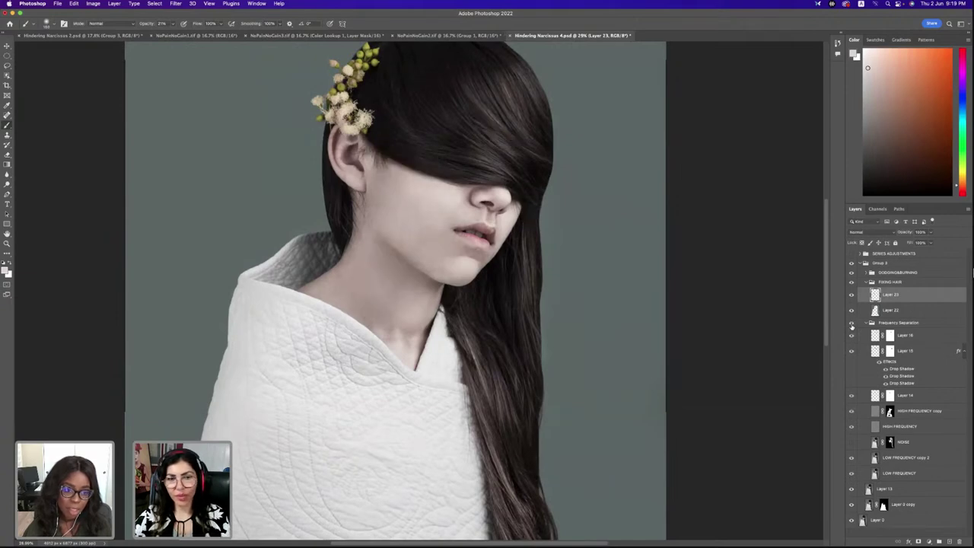
pyautogui.click(852, 324)
pyautogui.click(851, 324)
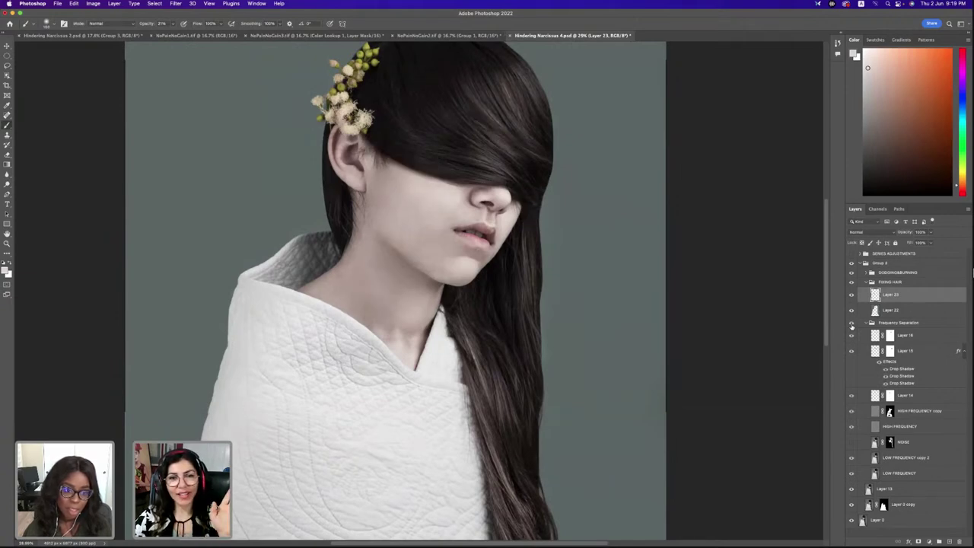
pyautogui.click(852, 324)
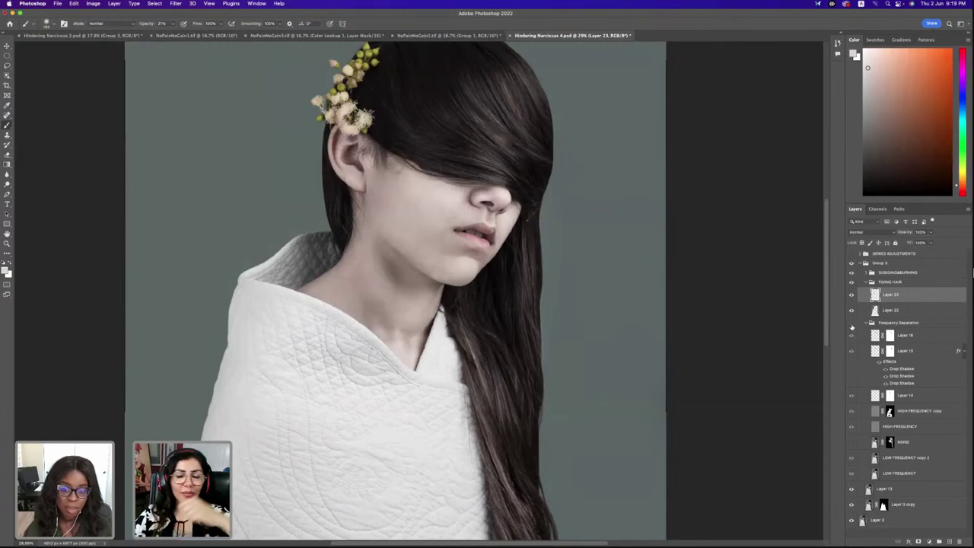
pyautogui.click(852, 325)
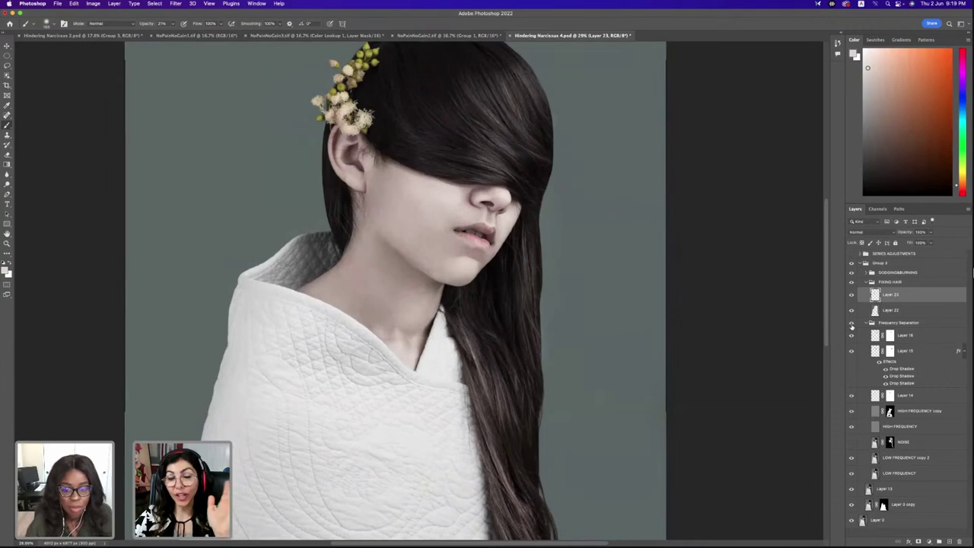
pyautogui.click(851, 324)
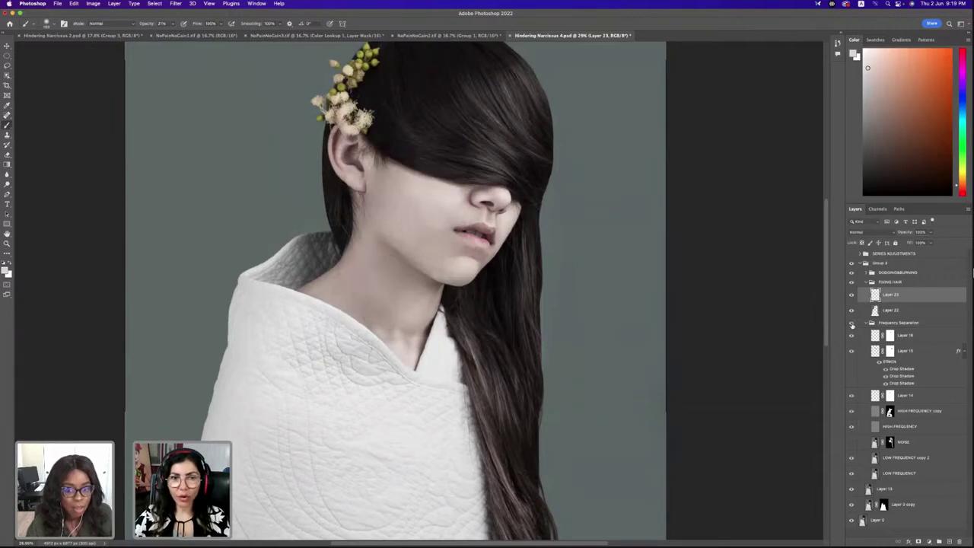
# Create Layer 24 and drag it above the Frequency Separation group inside FIXING HAIR
pyautogui.click(927, 327)
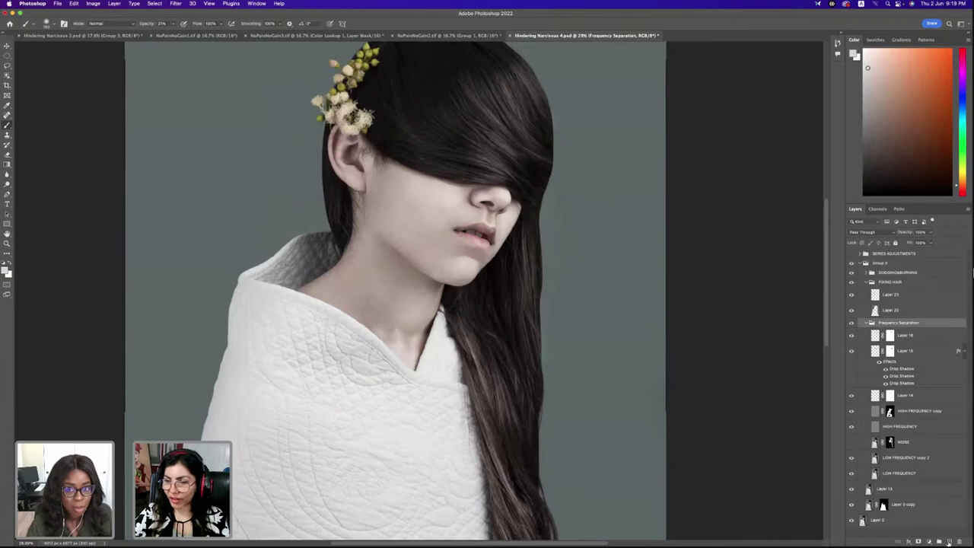
pyautogui.click(949, 543)
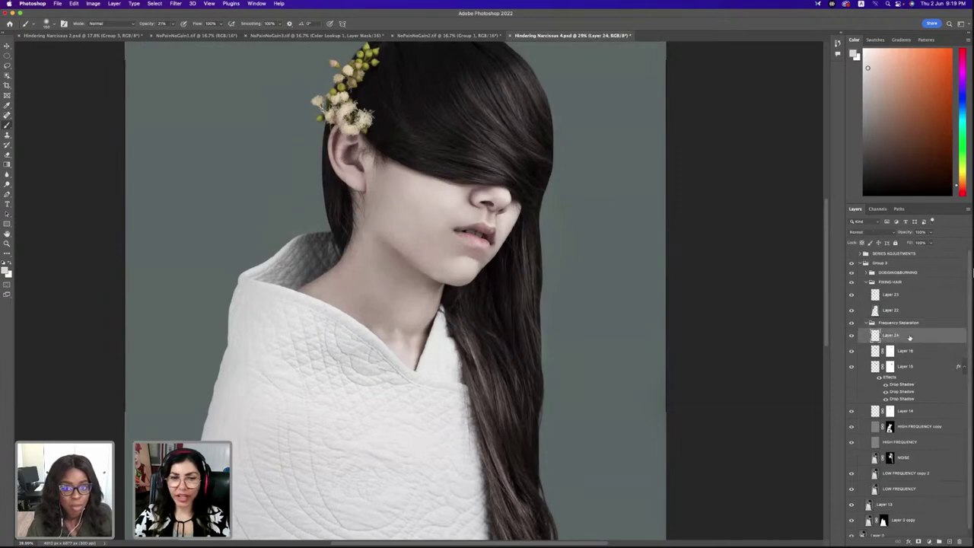
pyautogui.moveTo(910, 337); pyautogui.dragTo(927, 320)
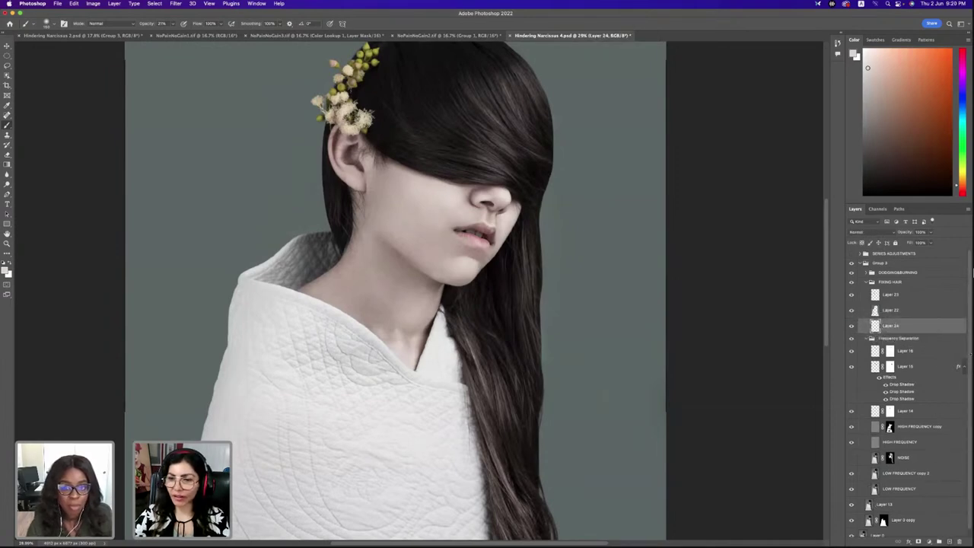
pyautogui.click(7, 55)
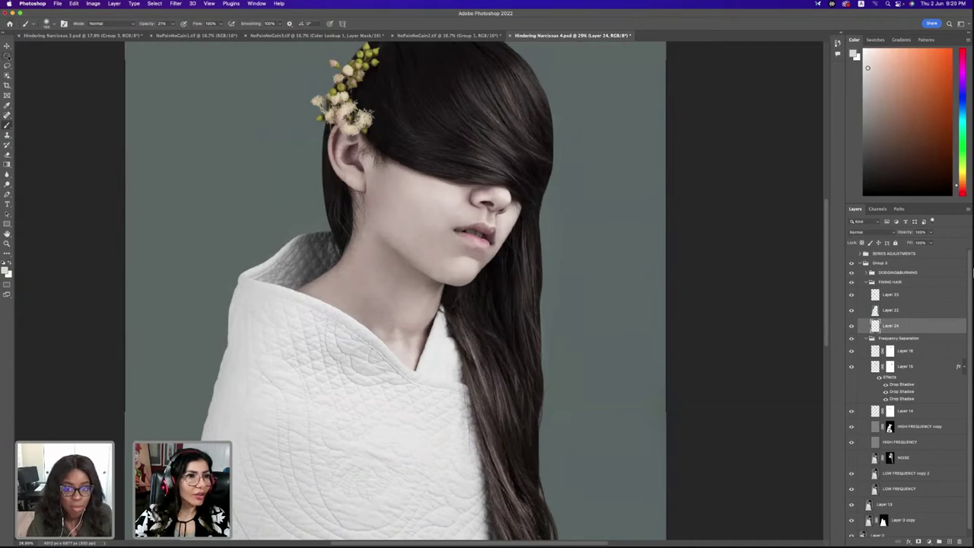
# Clone Stamp over the hair edge inside an elliptical selection over the forehead, then deselect
pyautogui.rightClick(7, 56)
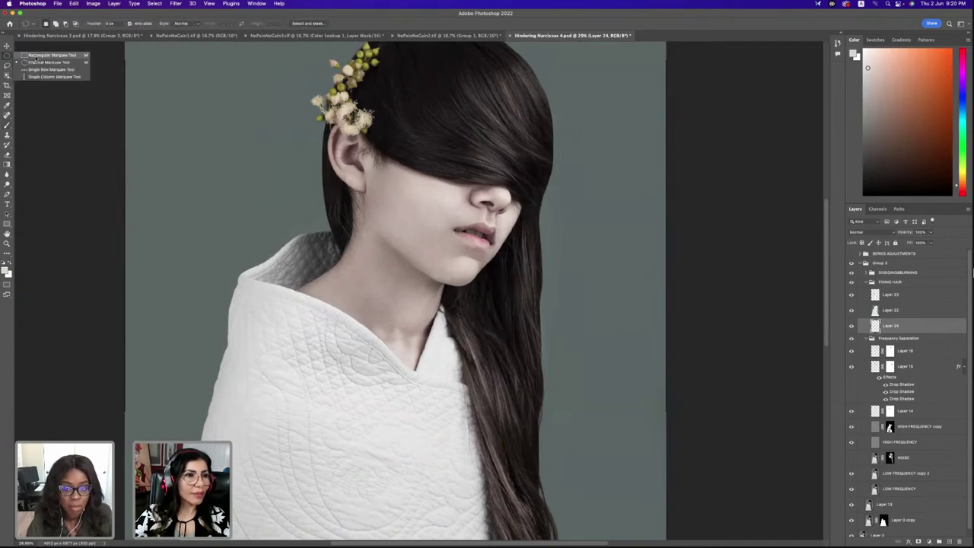
pyautogui.click(34, 62)
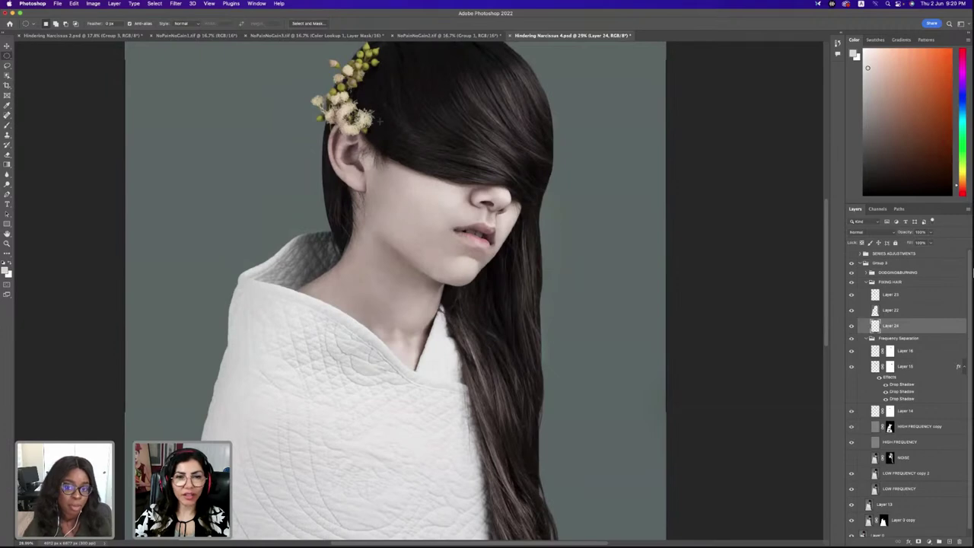
pyautogui.moveTo(372, 121); pyautogui.dragTo(558, 229)
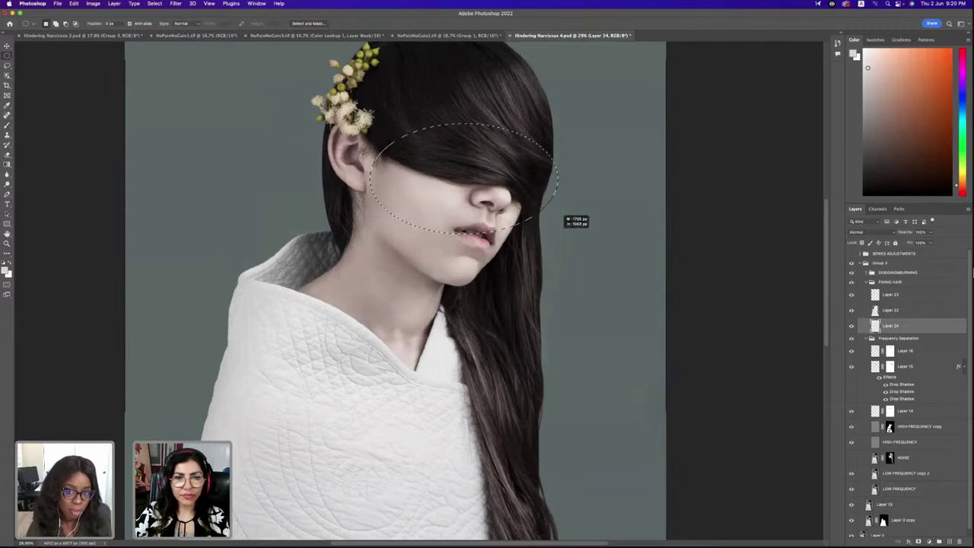
pyautogui.moveTo(446, 200); pyautogui.dragTo(446, 152)
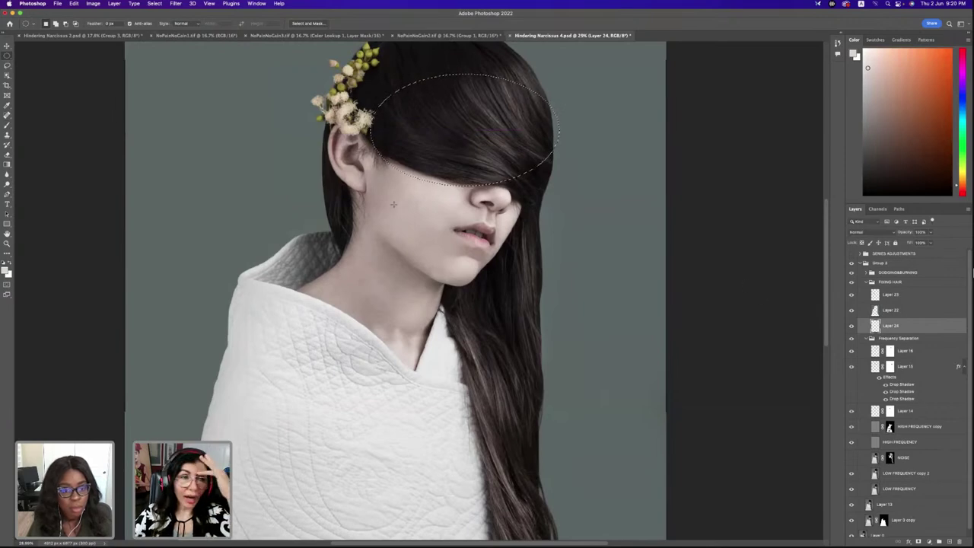
pyautogui.press('s')
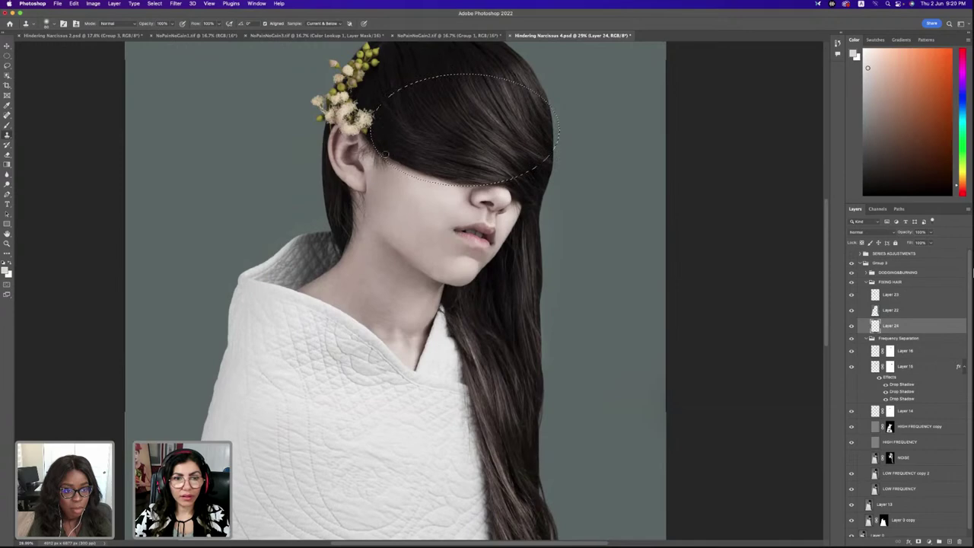
pyautogui.moveTo(387, 161)
pyautogui.mouseDown()
pyautogui.moveTo(422, 177)
pyautogui.moveTo(386, 158)
pyautogui.moveTo(469, 182)
pyautogui.moveTo(415, 175)
pyautogui.mouseUp()
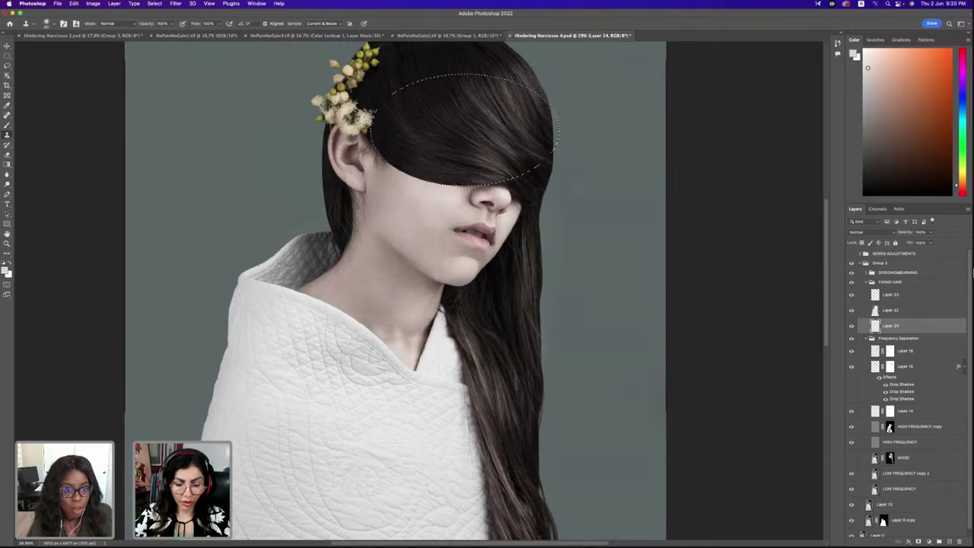
pyautogui.press('super+d')
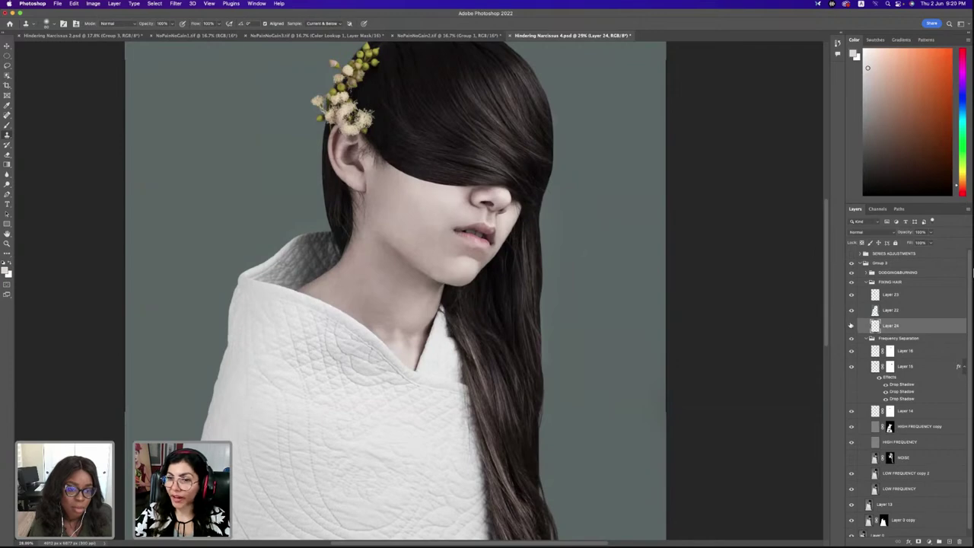
# Try cloning darker hair along the hairline on new Layer 25, then delete Layer 25
pyautogui.click(851, 325)
pyautogui.click(949, 540)
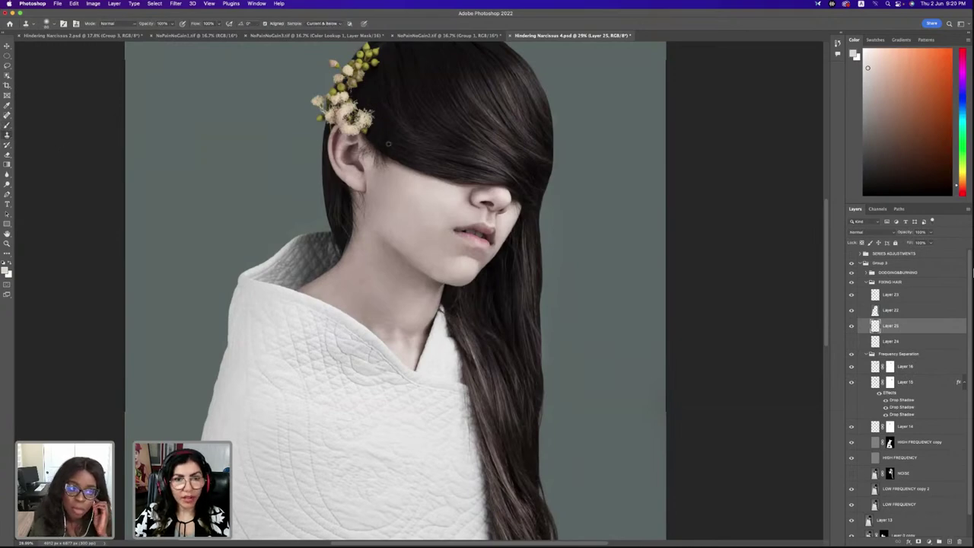
pyautogui.moveTo(420, 171)
pyautogui.mouseDown()
pyautogui.moveTo(471, 181)
pyautogui.moveTo(410, 169)
pyautogui.mouseUp()
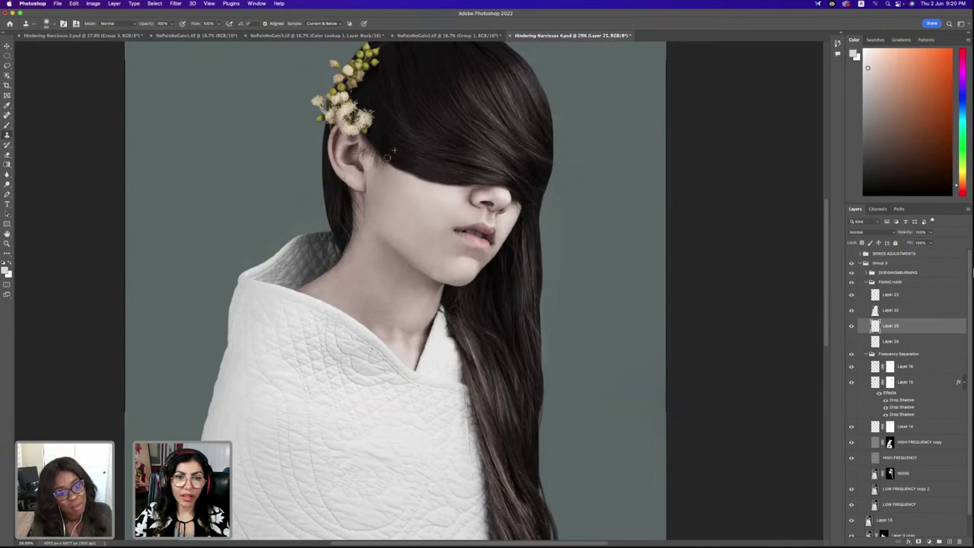
pyautogui.rightClick(411, 158)
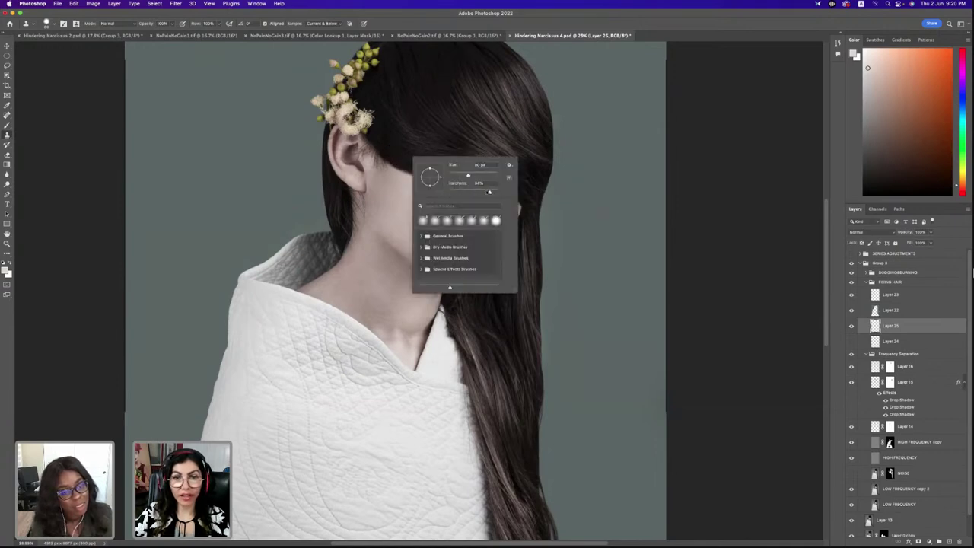
pyautogui.click(380, 152)
pyautogui.moveTo(399, 167)
pyautogui.mouseDown()
pyautogui.moveTo(470, 181)
pyautogui.moveTo(392, 157)
pyautogui.mouseUp()
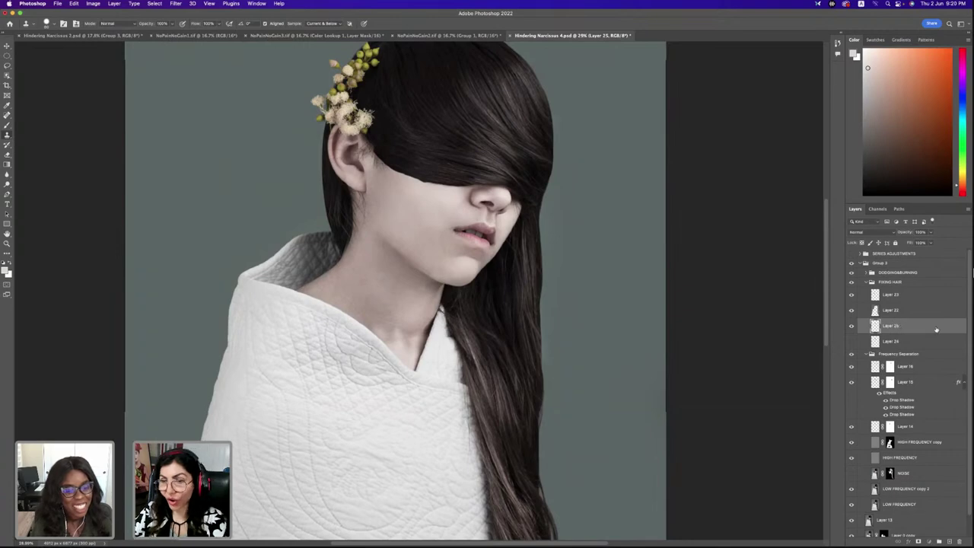
pyautogui.press('BackSpace')
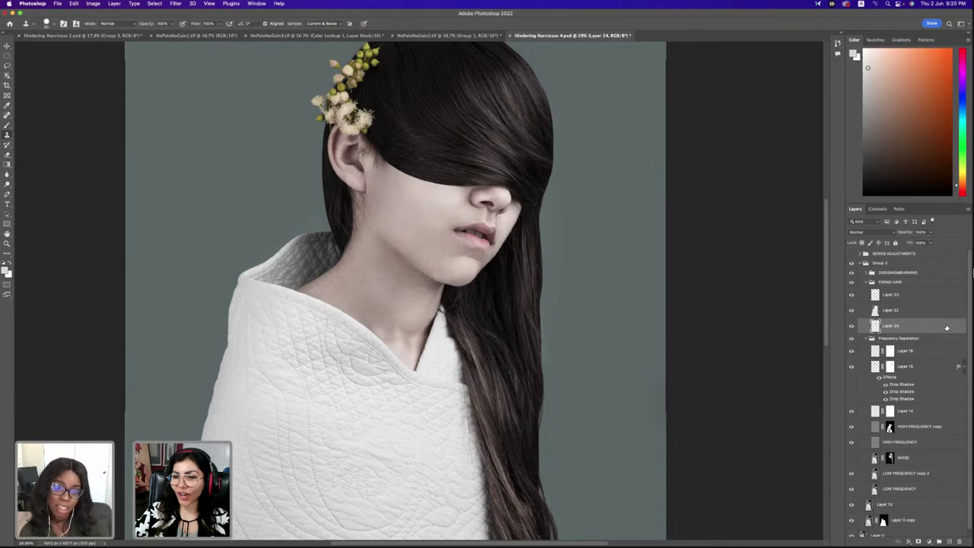
# Enable a Drop Shadow effect in Layer 24's Layer Style dialog
pyautogui.doubleClick(945, 327)
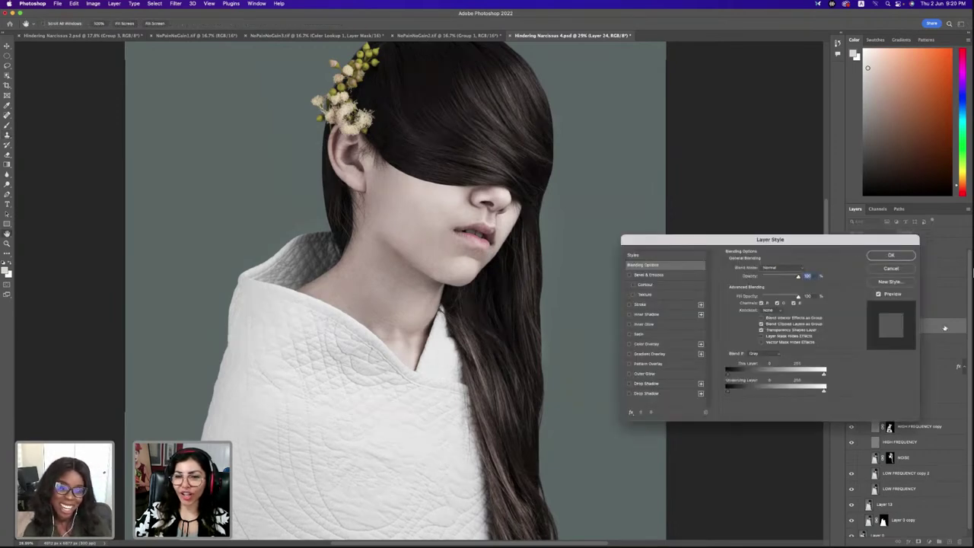
pyautogui.click(629, 393)
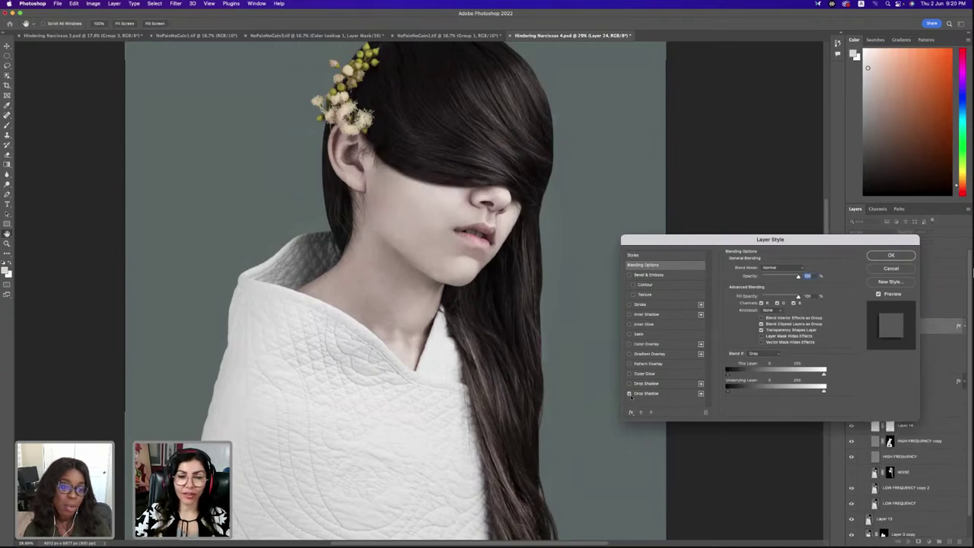
pyautogui.click(629, 393)
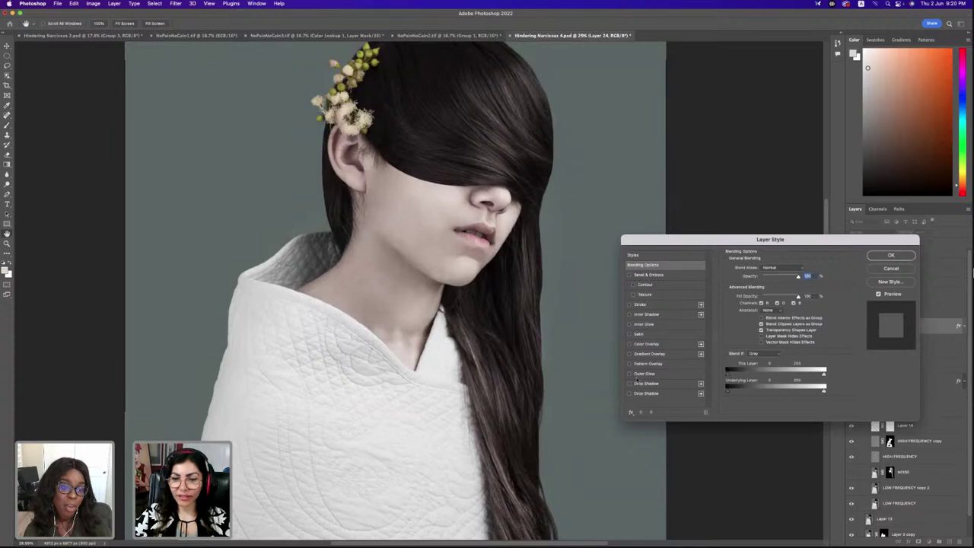
pyautogui.click(630, 384)
pyautogui.click(631, 385)
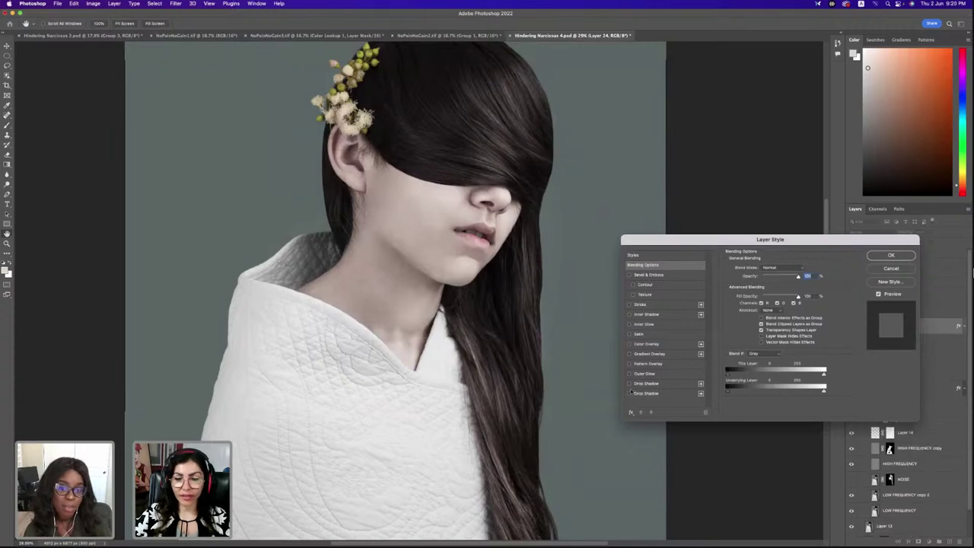
pyautogui.click(629, 394)
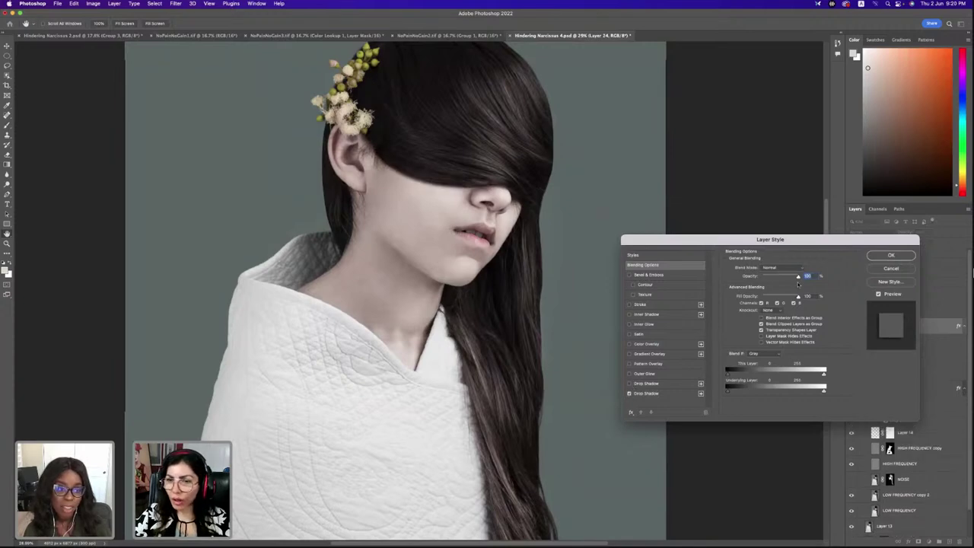
pyautogui.moveTo(798, 277)
pyautogui.mouseDown()
pyautogui.moveTo(786, 279)
pyautogui.moveTo(803, 277)
pyautogui.mouseUp()
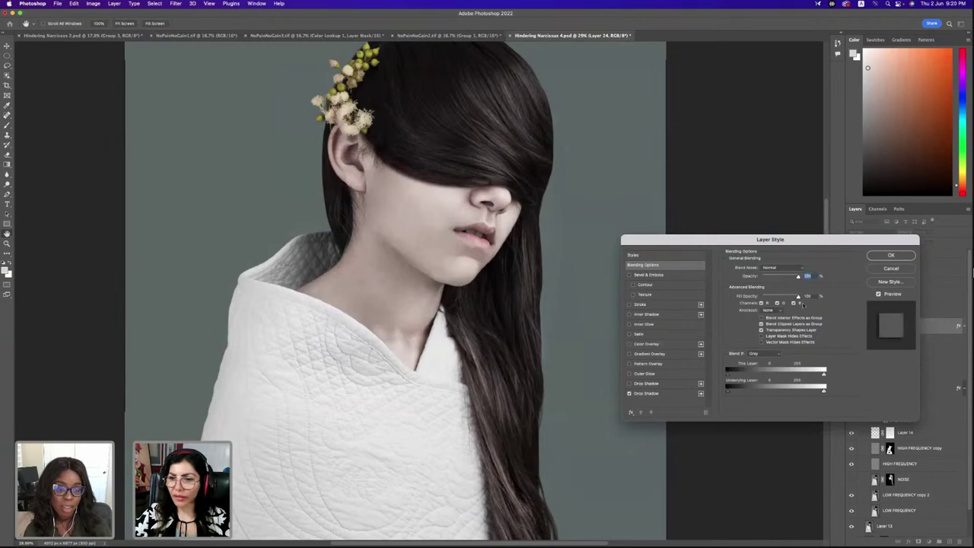
# Fine-tune the Multiply drop shadow's distance (100% opacity, 29 px size) and confirm the style
pyautogui.click(647, 393)
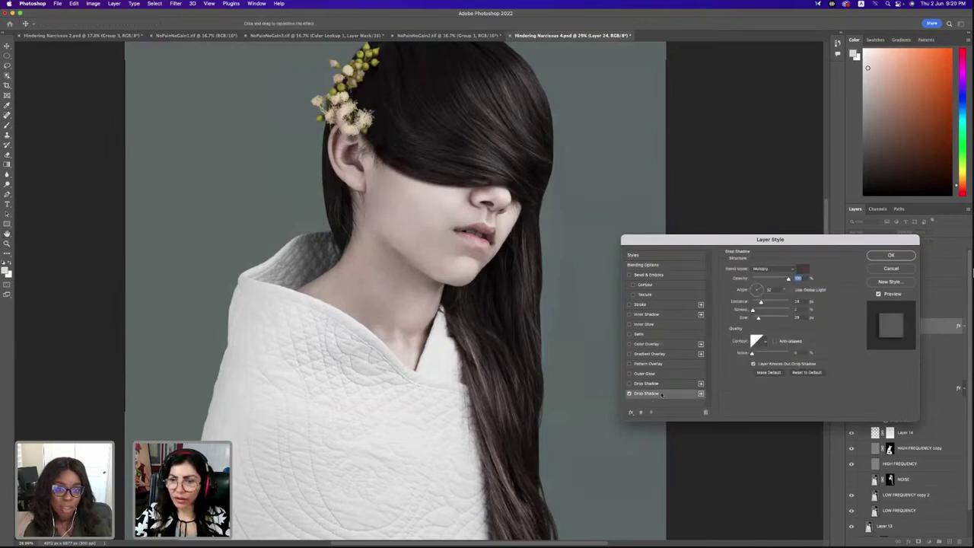
pyautogui.moveTo(761, 303); pyautogui.dragTo(765, 302)
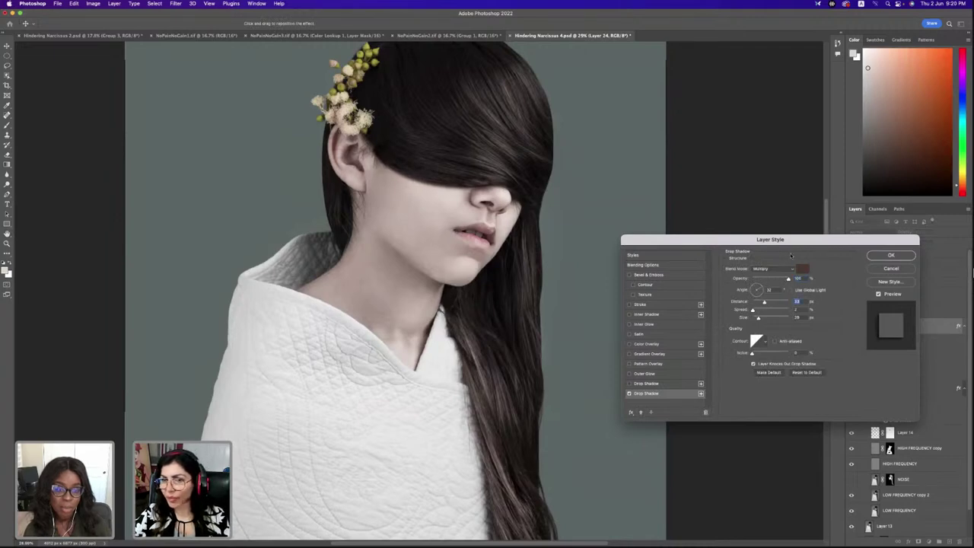
pyautogui.moveTo(832, 241); pyautogui.dragTo(759, 256)
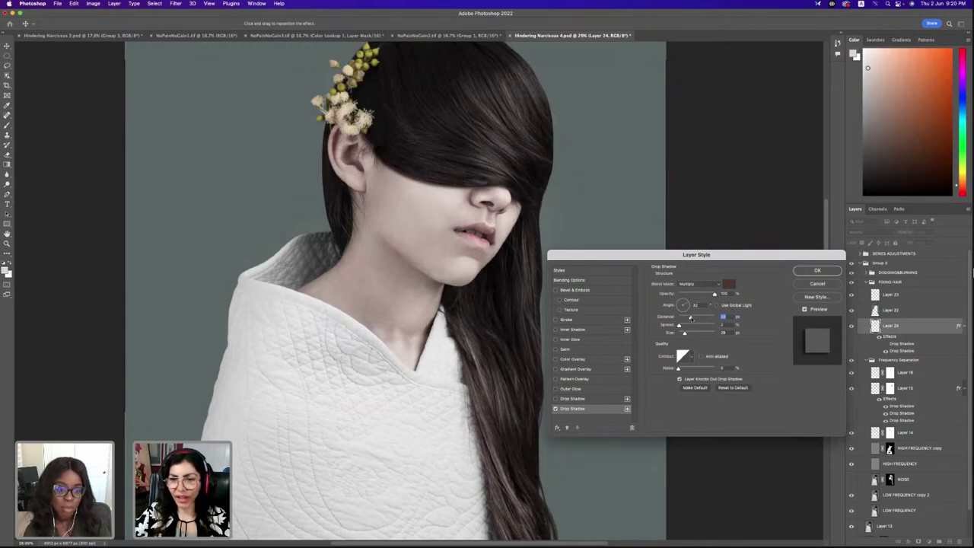
pyautogui.moveTo(691, 318); pyautogui.dragTo(688, 318)
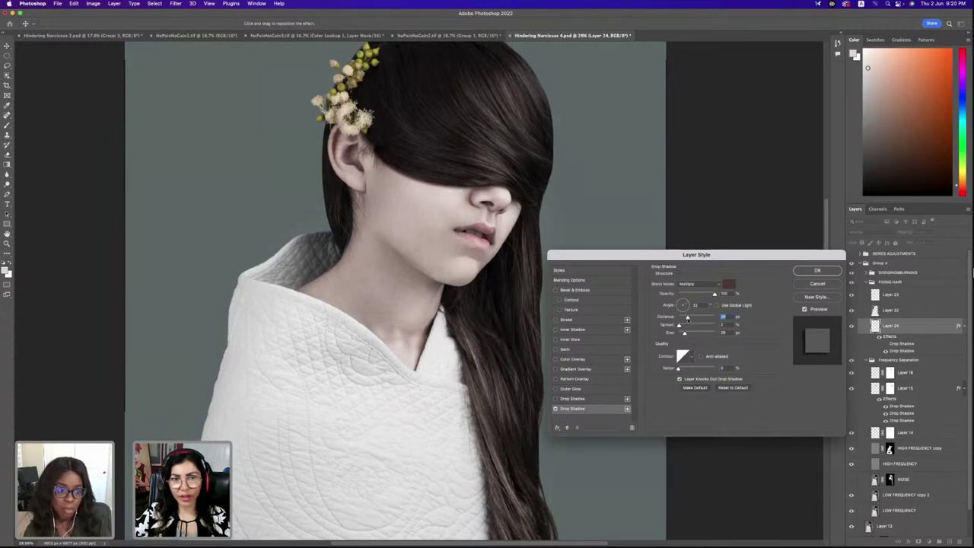
pyautogui.click(809, 285)
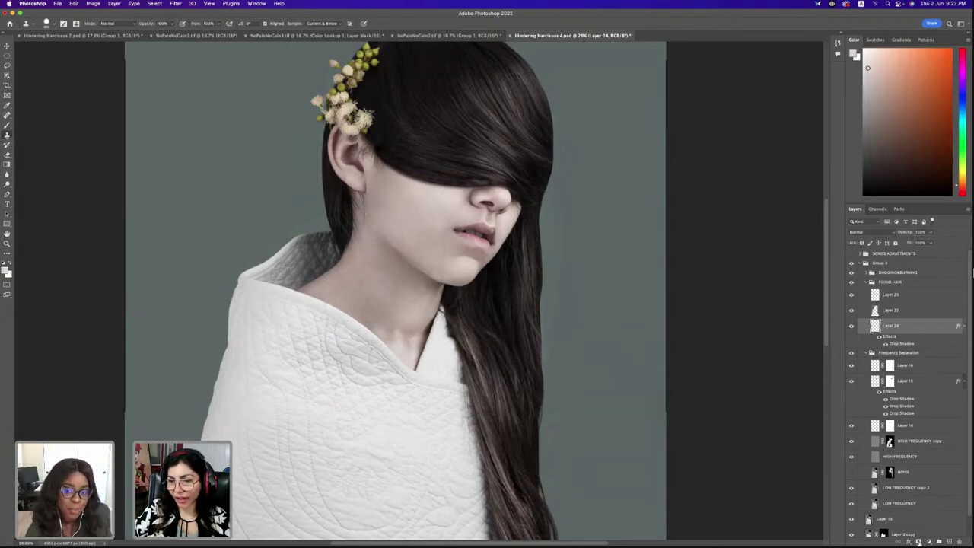
# Mask Layer 24 and set the Brush to 100% opacity, toggling the layer to compare
pyautogui.hotkey('ctrl', 'shift', 'm')
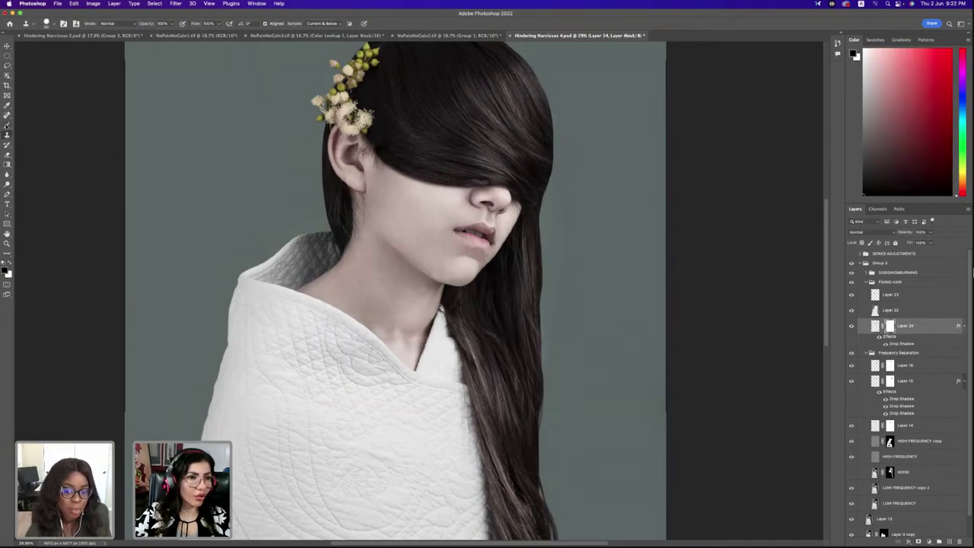
pyautogui.press('b')
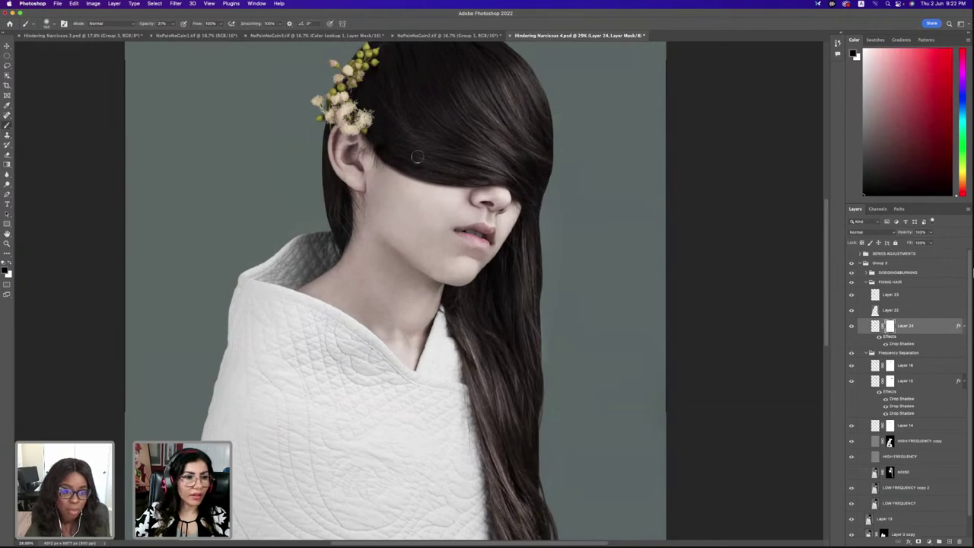
pyautogui.moveTo(175, 24); pyautogui.dragTo(205, 35)
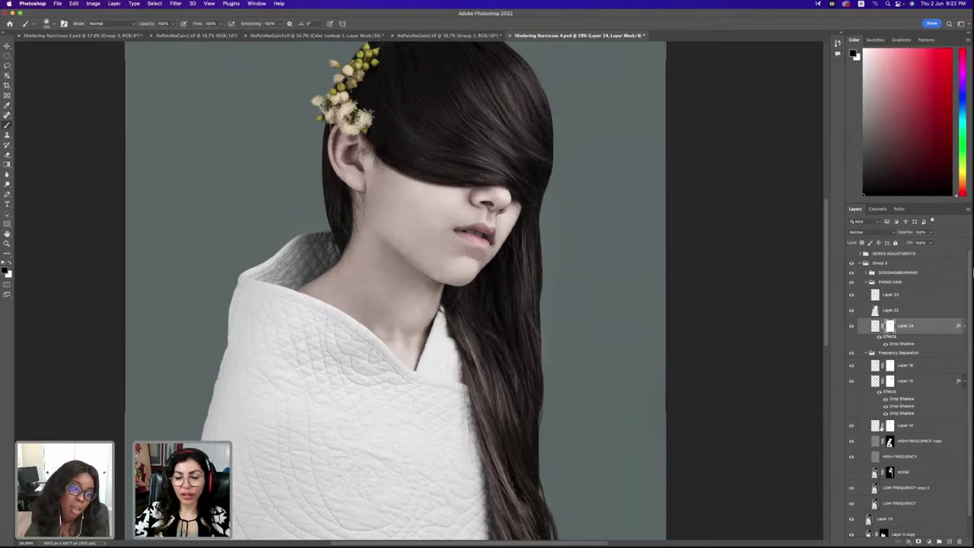
pyautogui.click(852, 325)
pyautogui.click(851, 326)
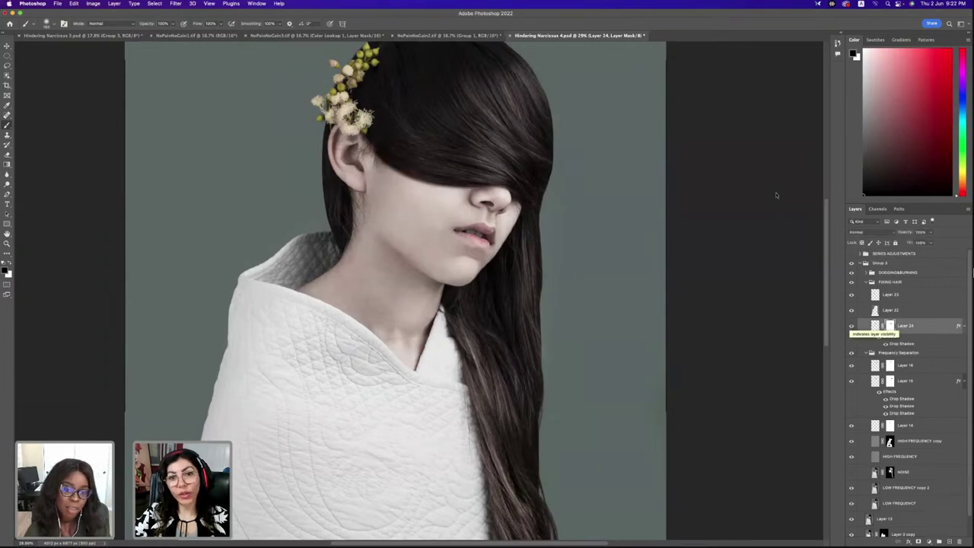
pyautogui.scroll(2, 827, 235)
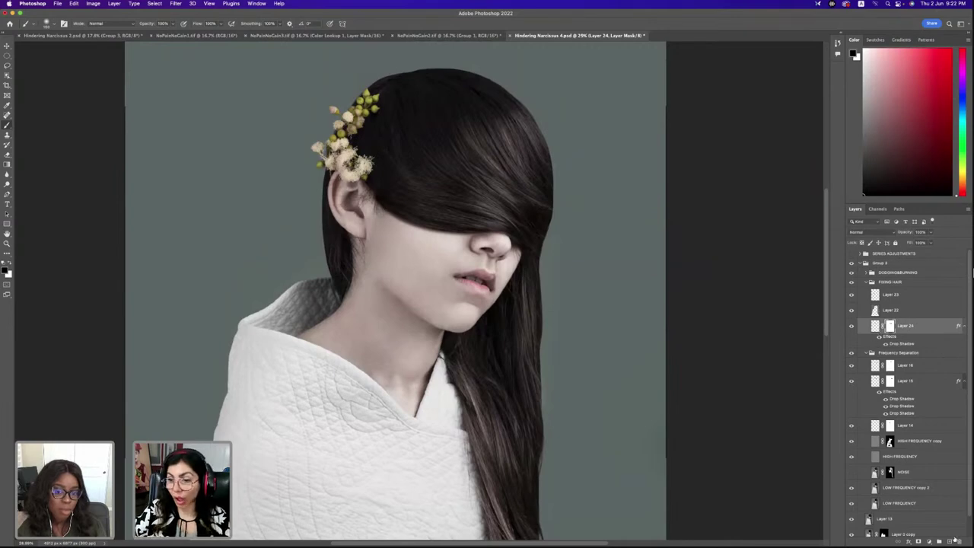
# Add Layer 25 above Layer 24, select around the ear and neck, then deselect
pyautogui.click(950, 541)
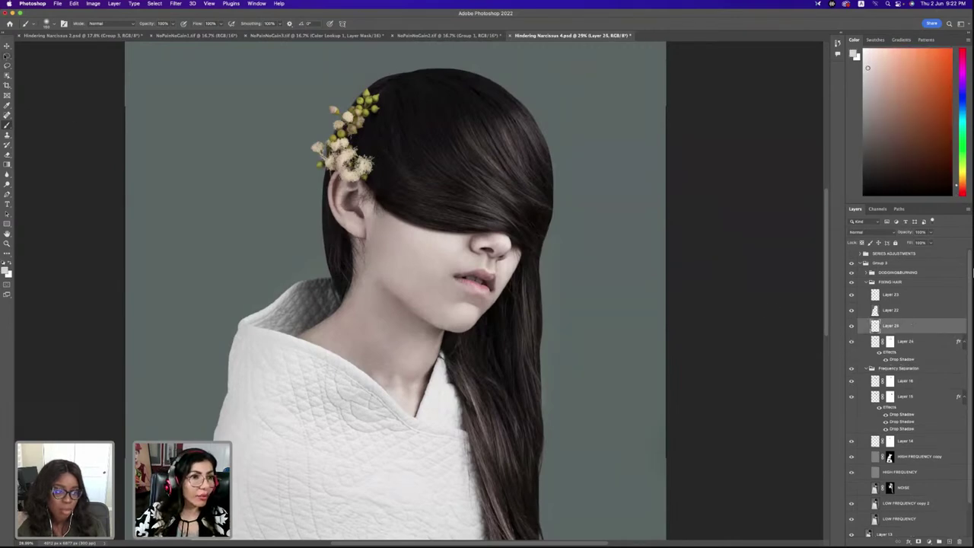
pyautogui.press('l')
pyautogui.moveTo(354, 162)
pyautogui.mouseDown()
pyautogui.moveTo(315, 335)
pyautogui.moveTo(288, 232)
pyautogui.mouseUp()
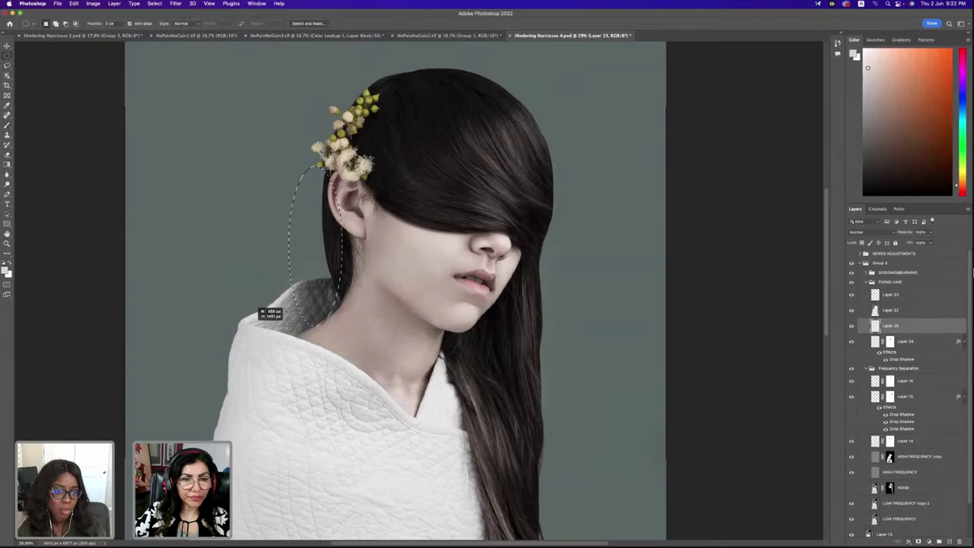
pyautogui.moveTo(261, 313); pyautogui.dragTo(355, 243)
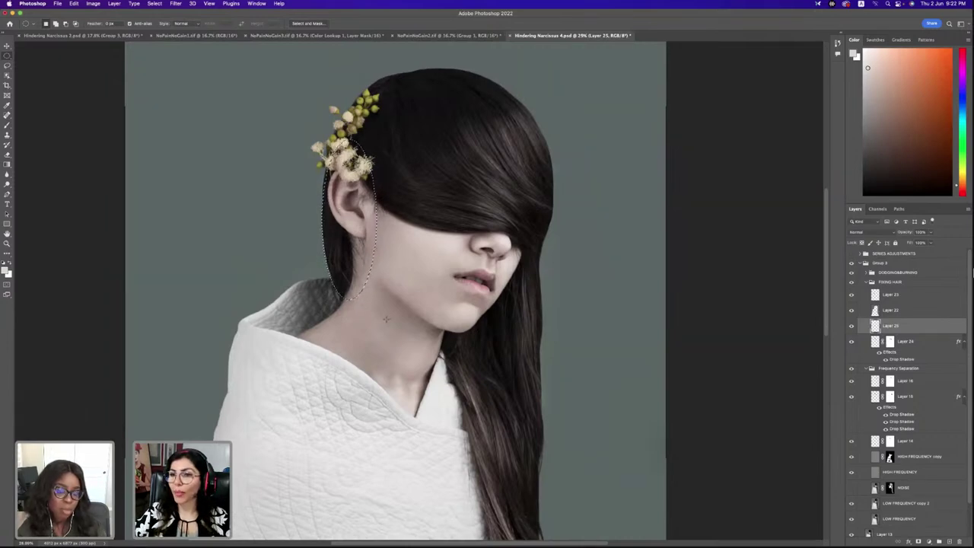
pyautogui.press('b')
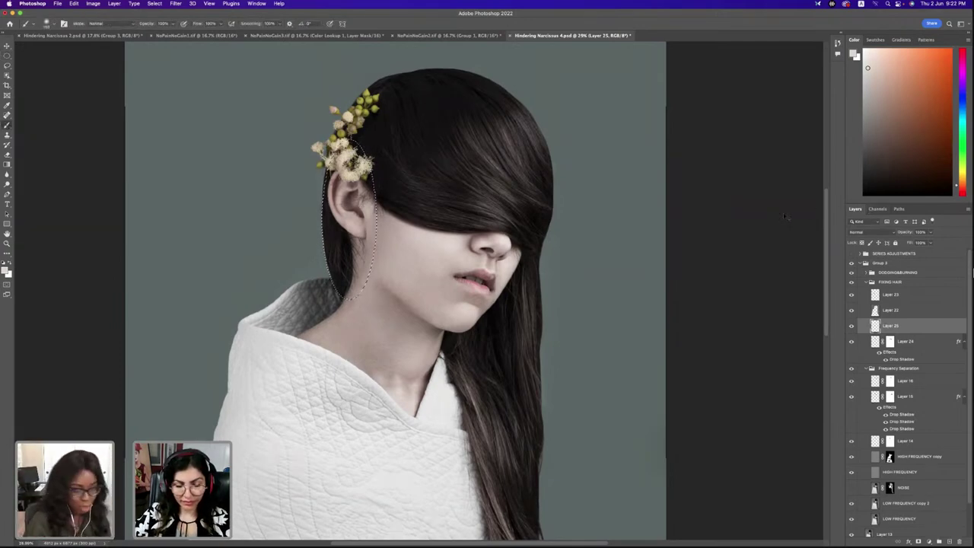
pyautogui.press('super+d')
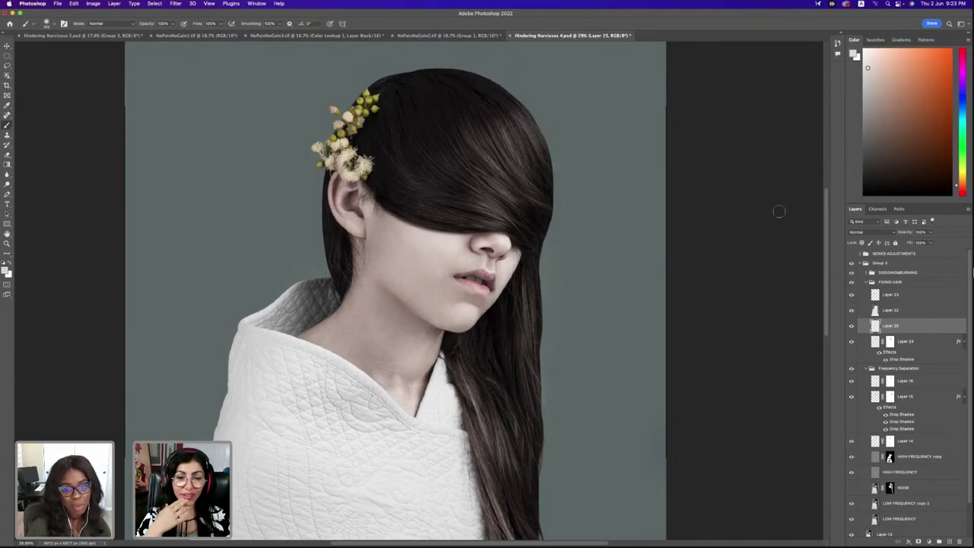
# Zoom out, turn on the SERIES ADJUSTMENTS group's visibility, then switch to the Hindering Narcissus 2.psd tab
pyautogui.scroll(-2, 779, 211)
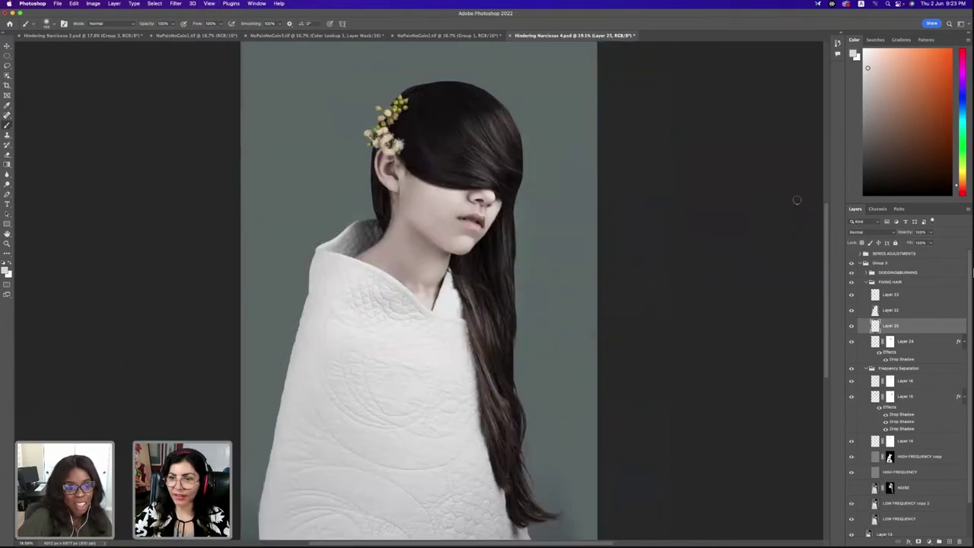
pyautogui.click(851, 254)
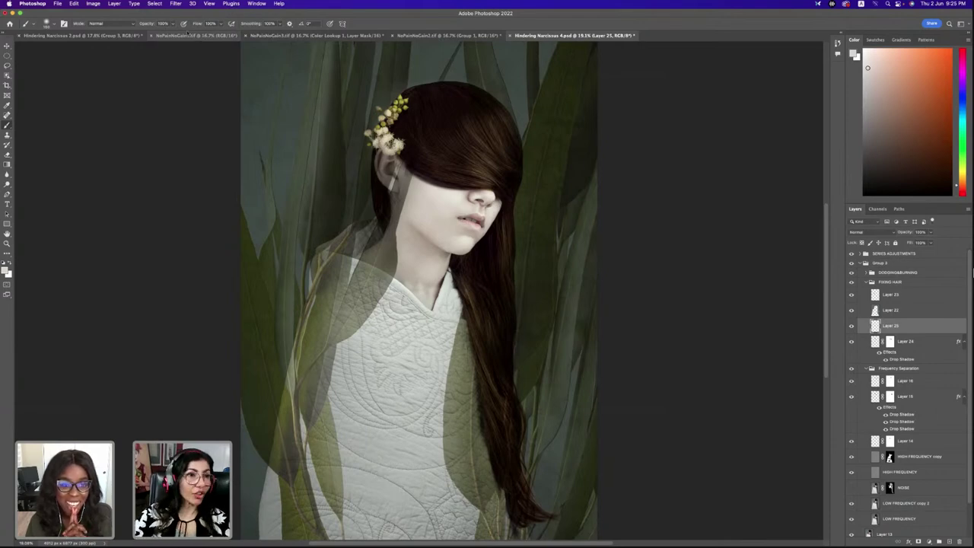
pyautogui.click(92, 36)
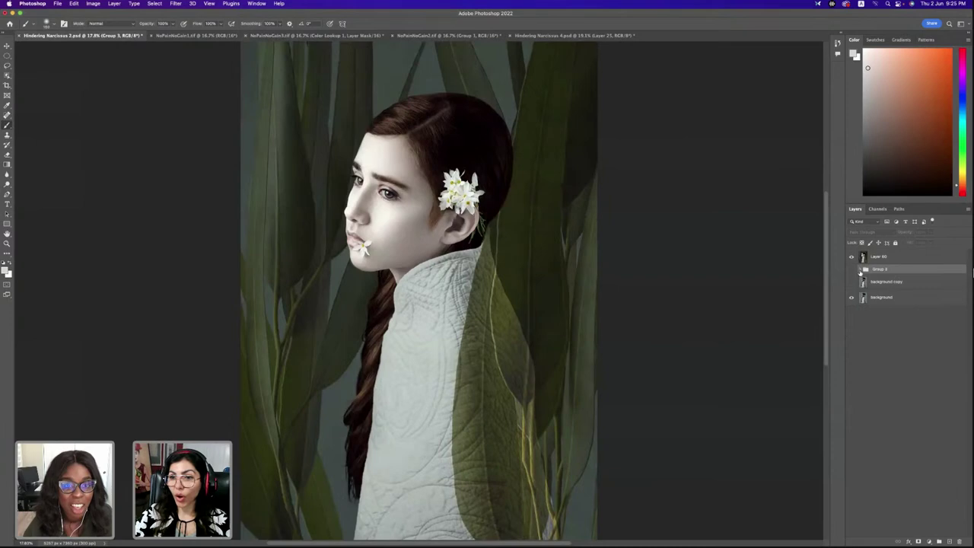